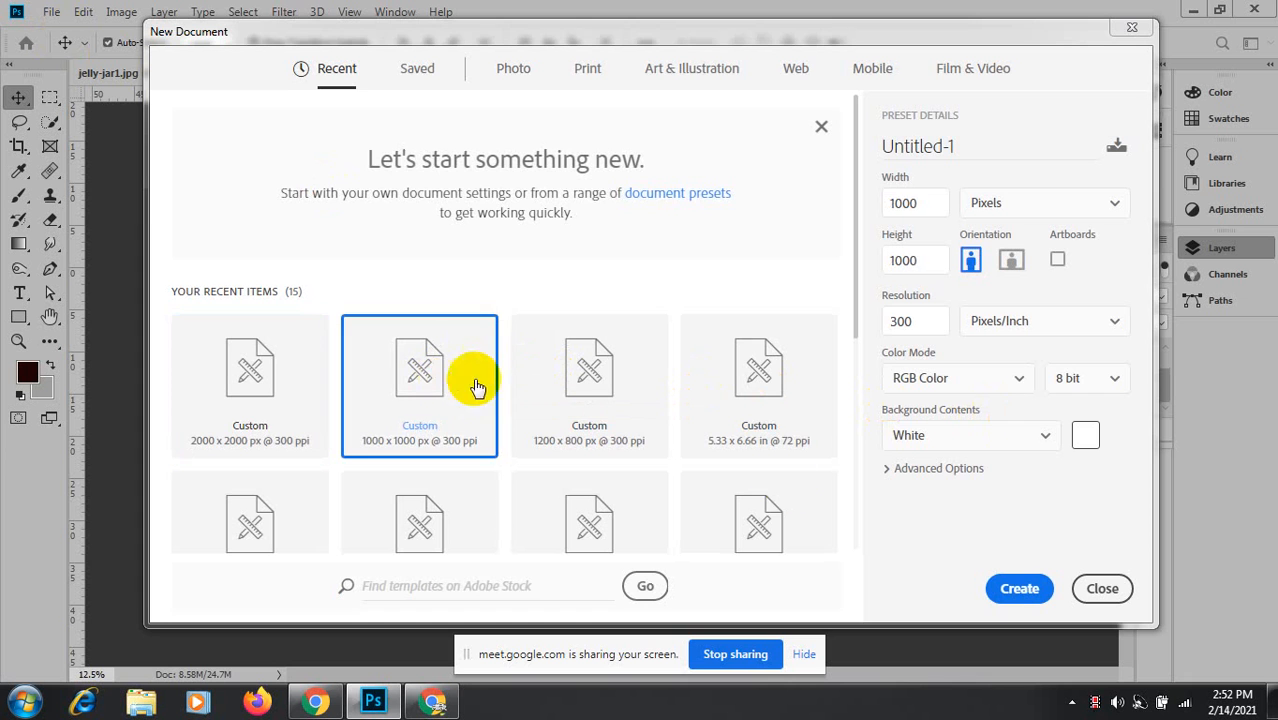
Create a 1000 x 1000 px RGB document at 300 ppi with a white background and copy the jar cutout from jelly-jar1.jpg into it.
left_click(1019, 588)
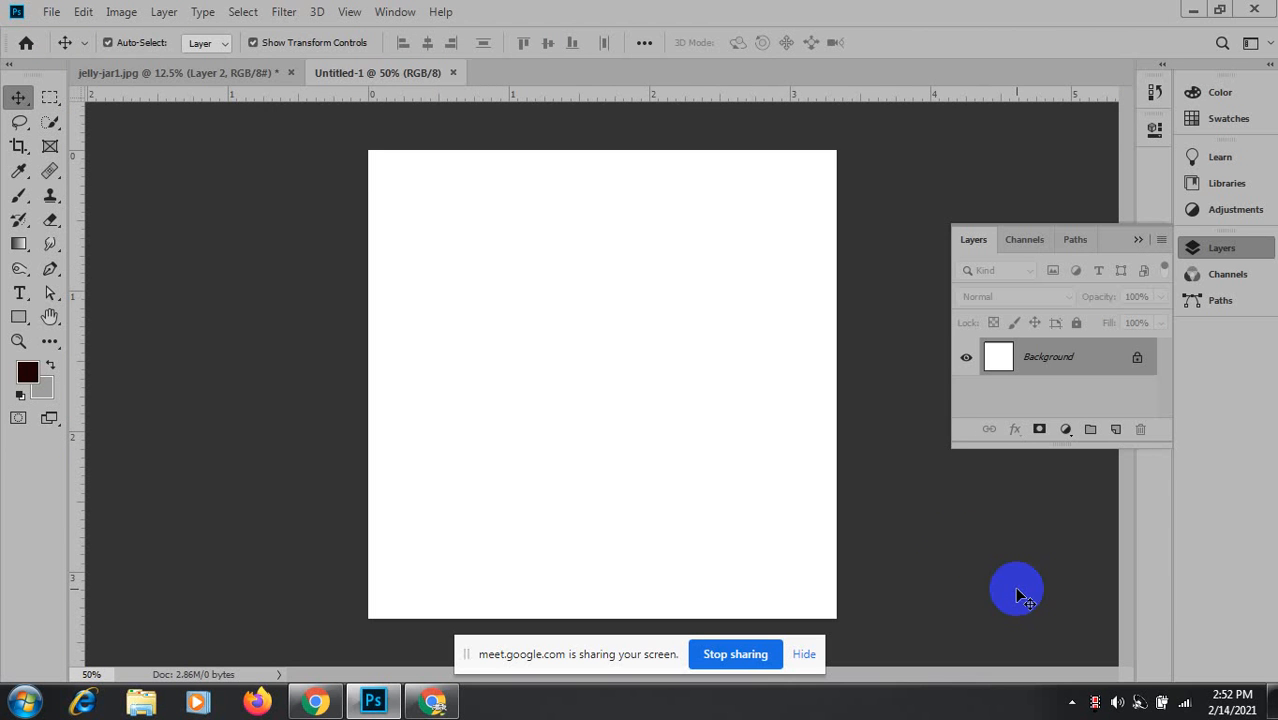
left_click(157, 72)
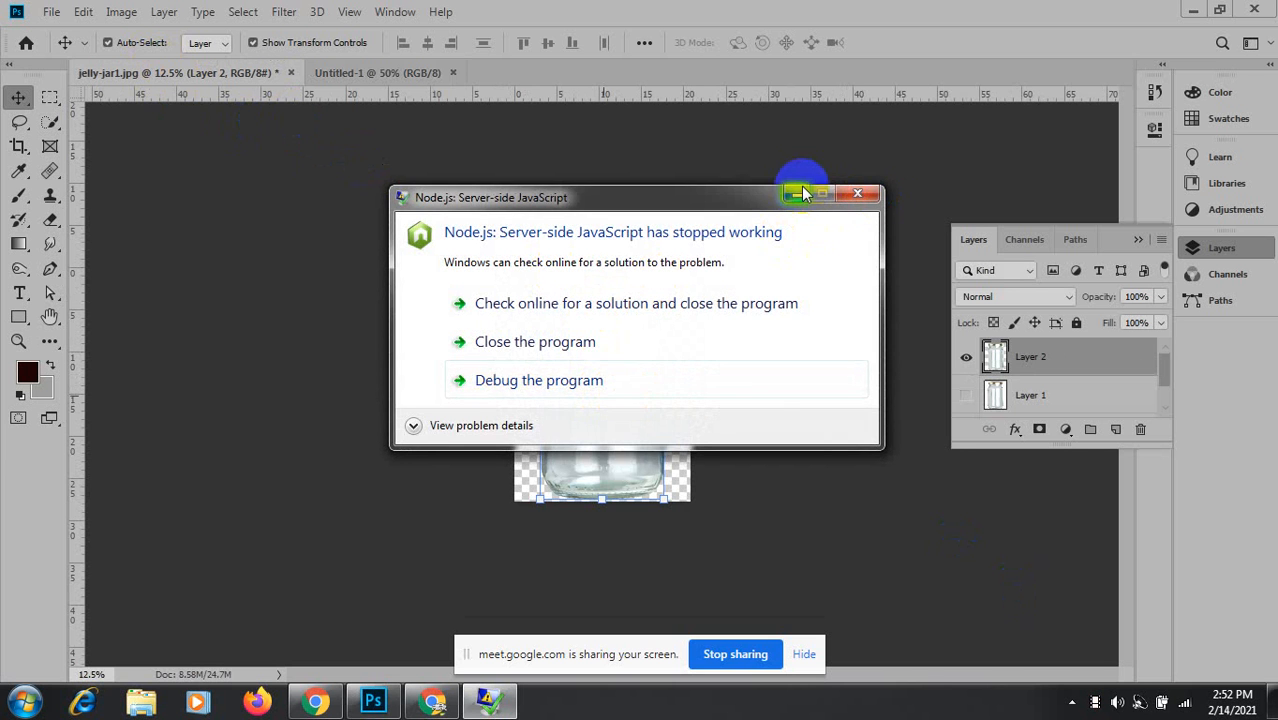
left_click(800, 195)
mouse_move(609, 381)
left_mouse_down()
mouse_move(556, 277)
mouse_move(398, 83)
mouse_move(592, 372)
left_mouse_up()
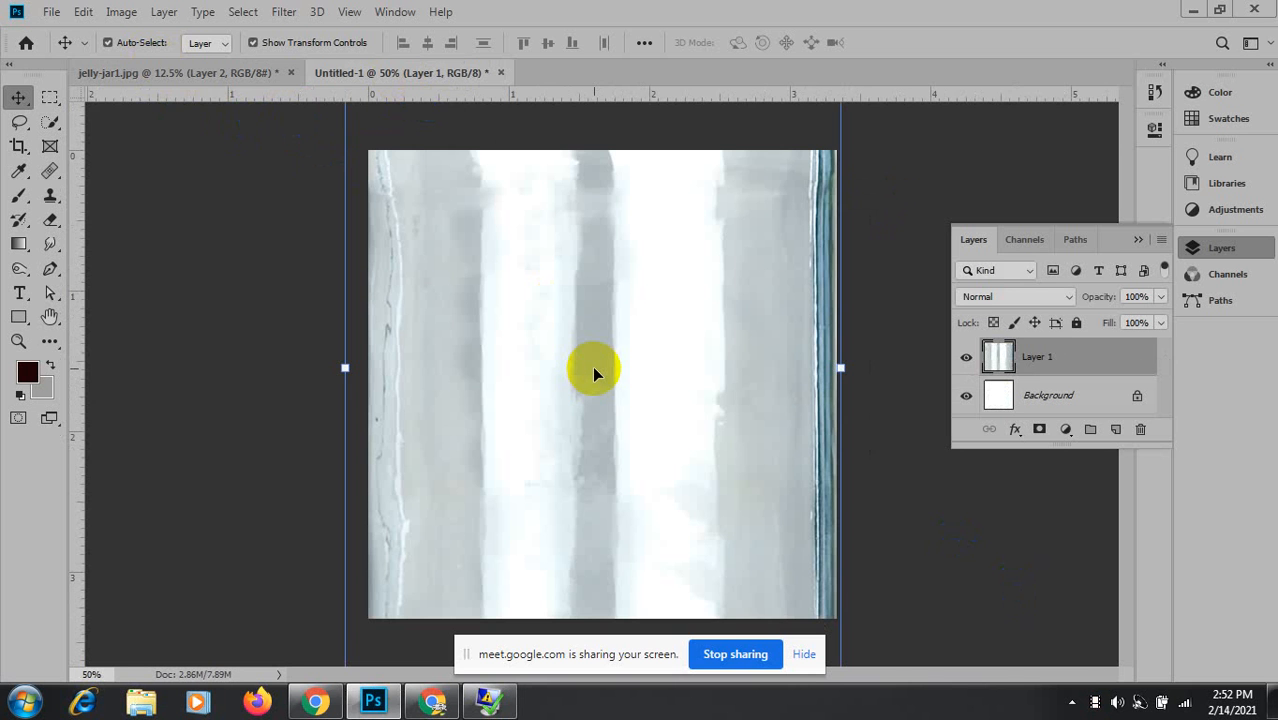
key("ctrl+minus")
key("ctrl+minus")
key("ctrl+minus")
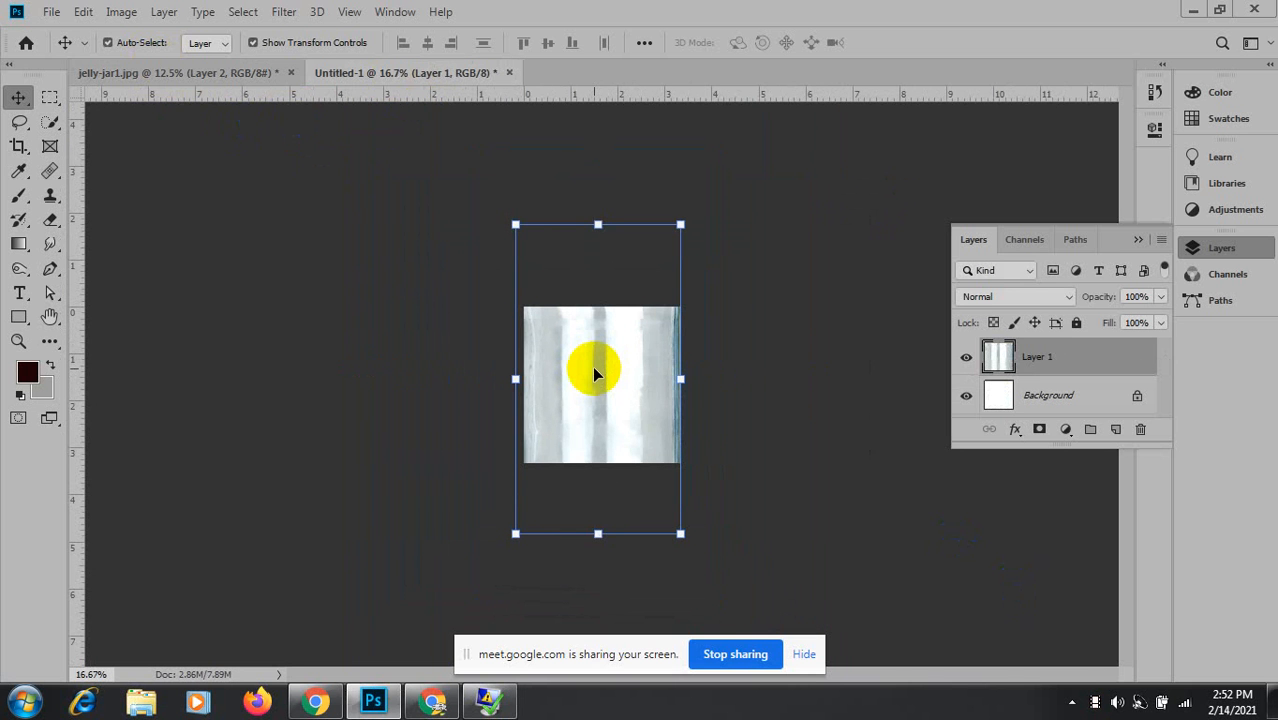
left_click(677, 530)
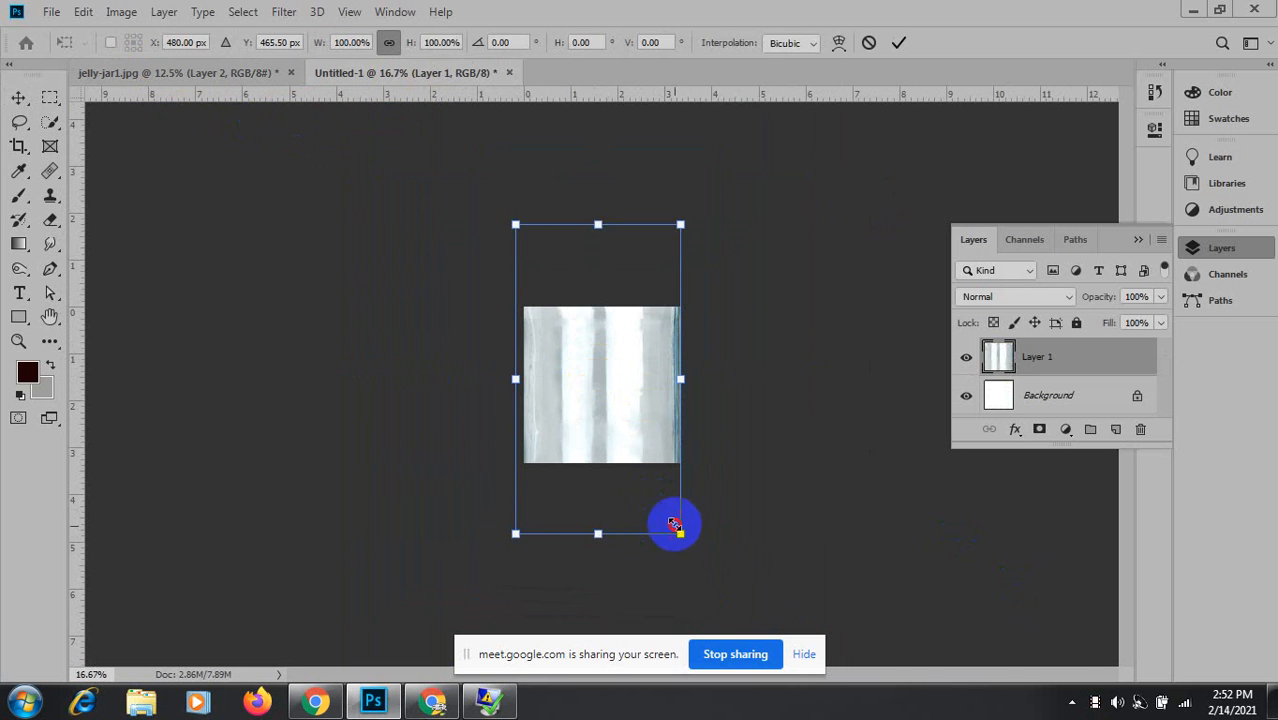
left_click_drag(674, 524, 642, 443)
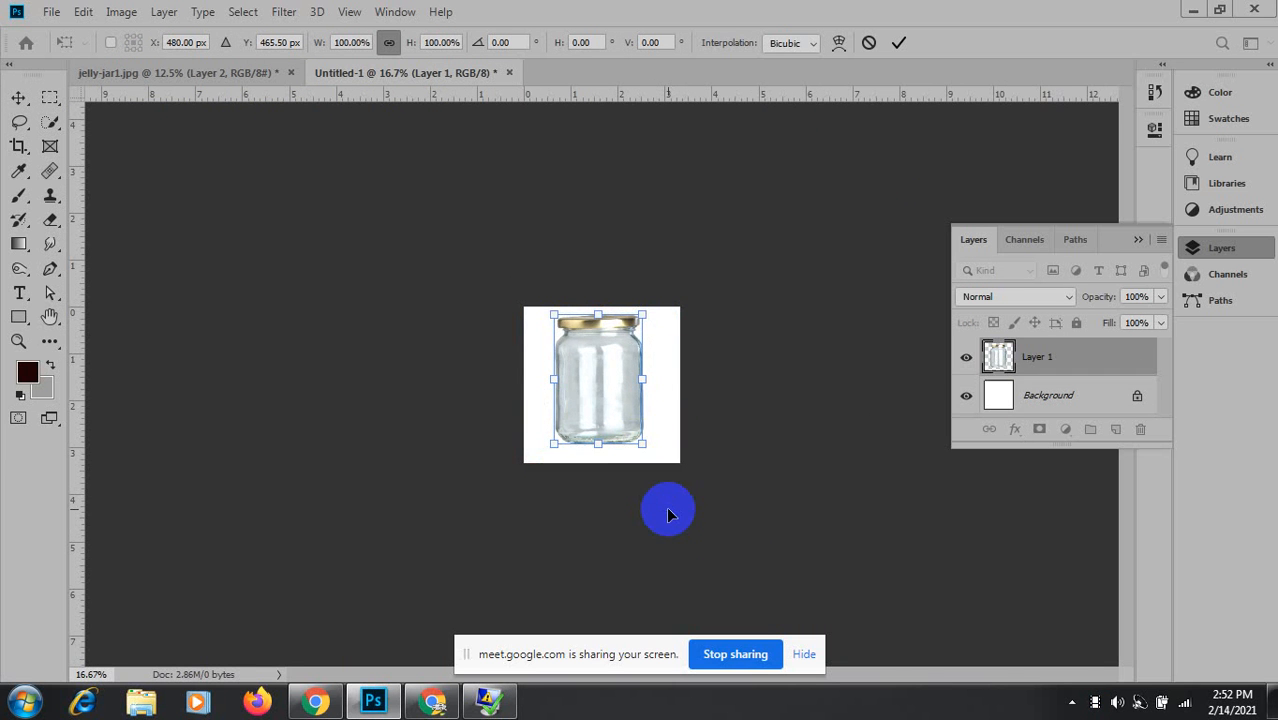
key("ctrl+z")
Scale the jar to about 51% width and 36% height, then centre it on the white canvas.
left_click_drag(683, 535, 616, 360)
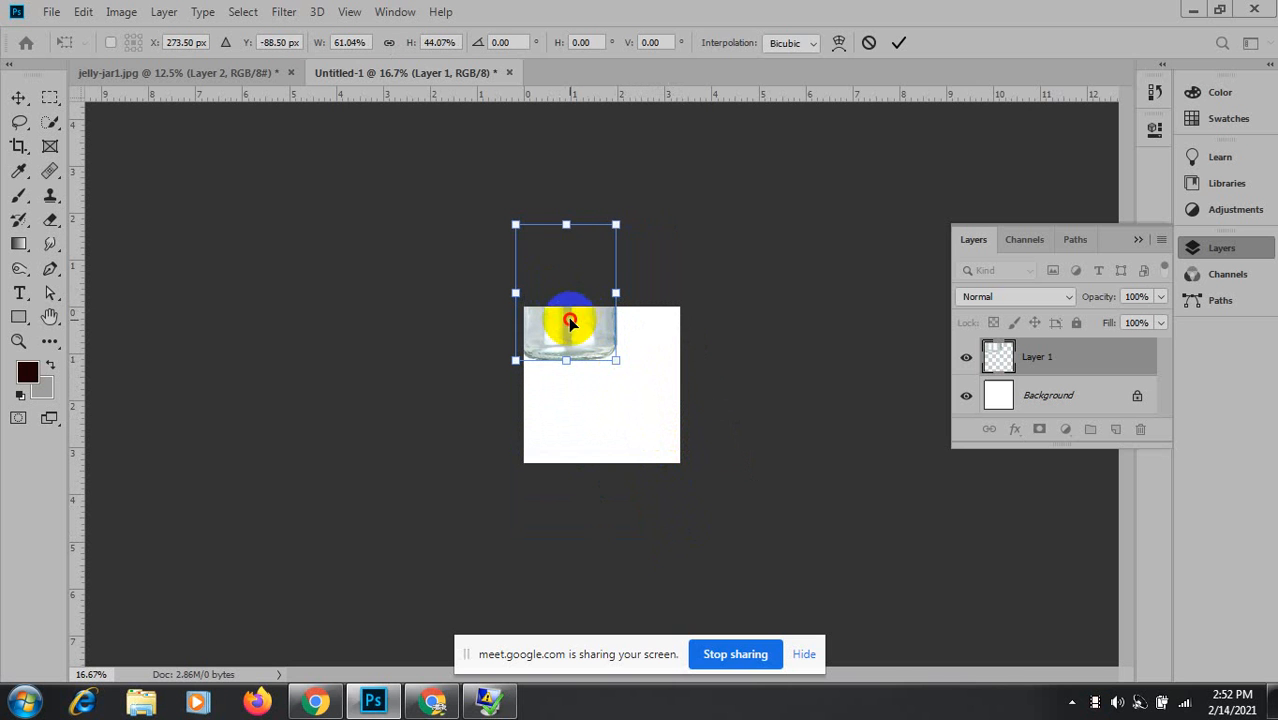
left_click_drag(568, 317, 604, 409)
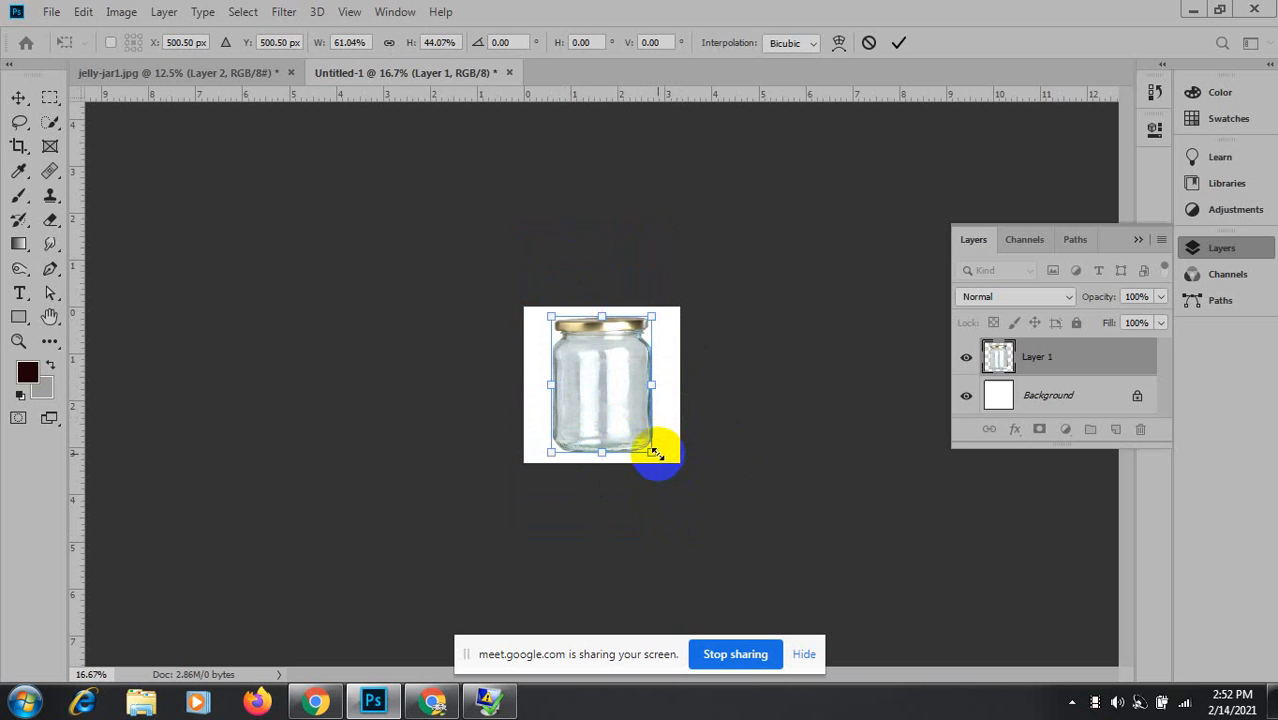
left_click_drag(655, 453, 637, 427)
left_click(899, 42)
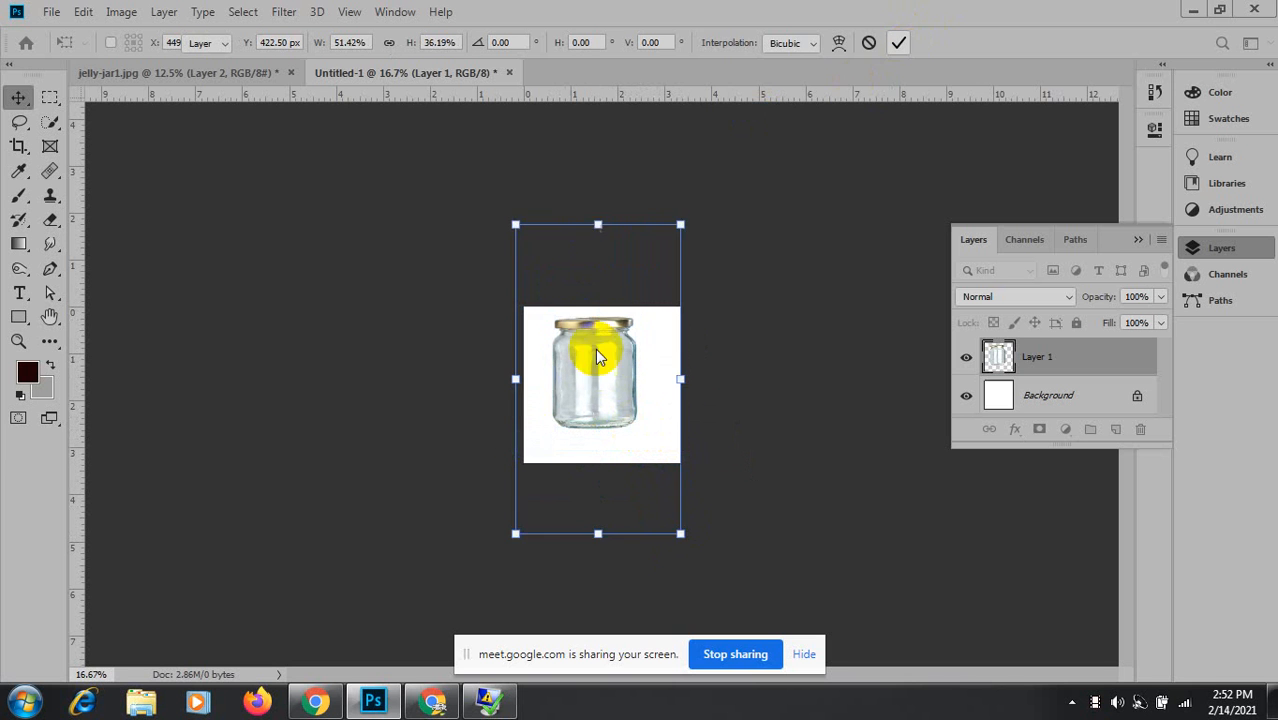
left_click(528, 441)
mouse_move(598, 383)
left_mouse_down()
mouse_move(619, 395)
mouse_move(600, 398)
mouse_move(605, 388)
left_mouse_up()
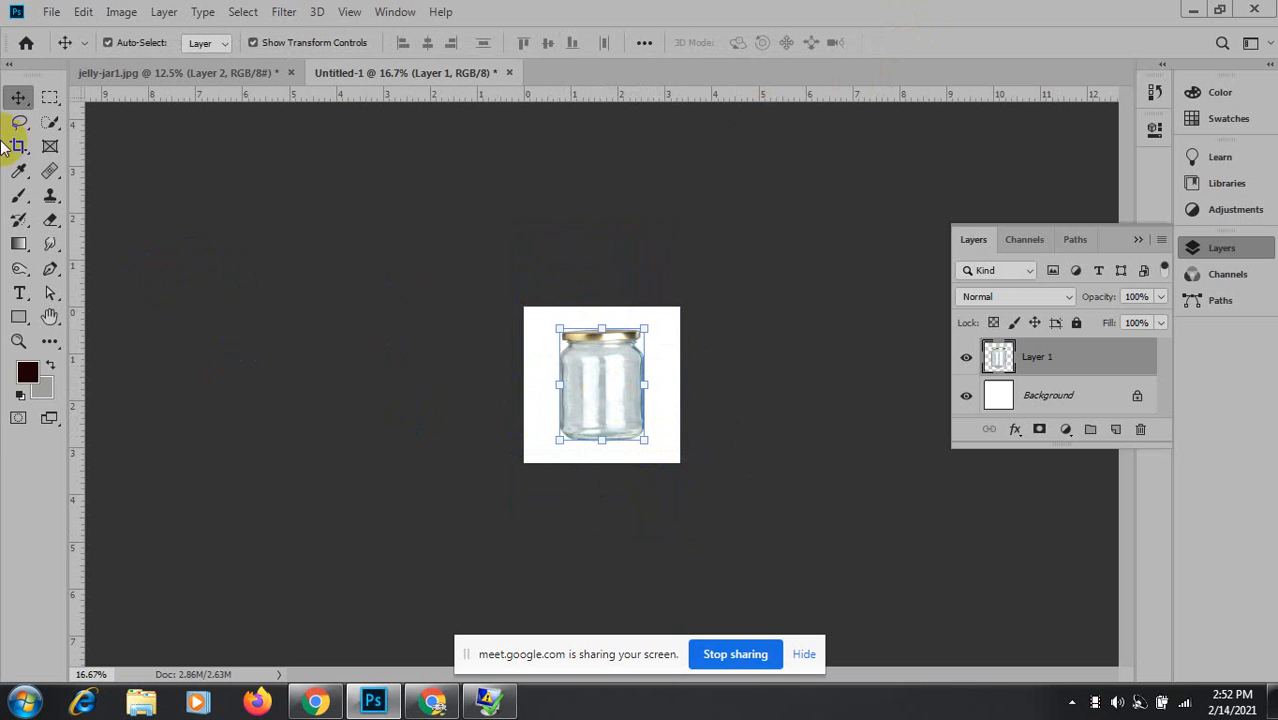
Activate the Clone Stamp tool for retouching the jar's glass on Layer 1.
left_click(587, 397, "ctrl")
left_click(587, 397, "ctrl")
left_click(587, 397, "ctrl")
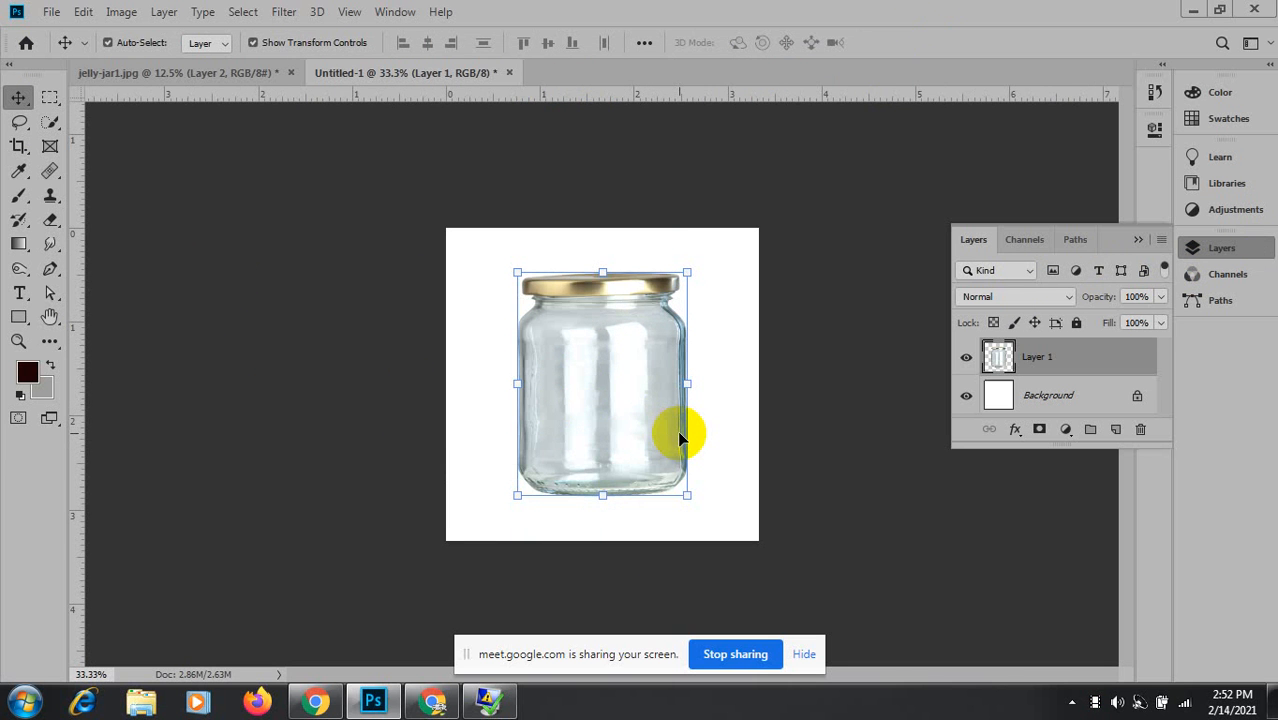
left_click(618, 425, "ctrl")
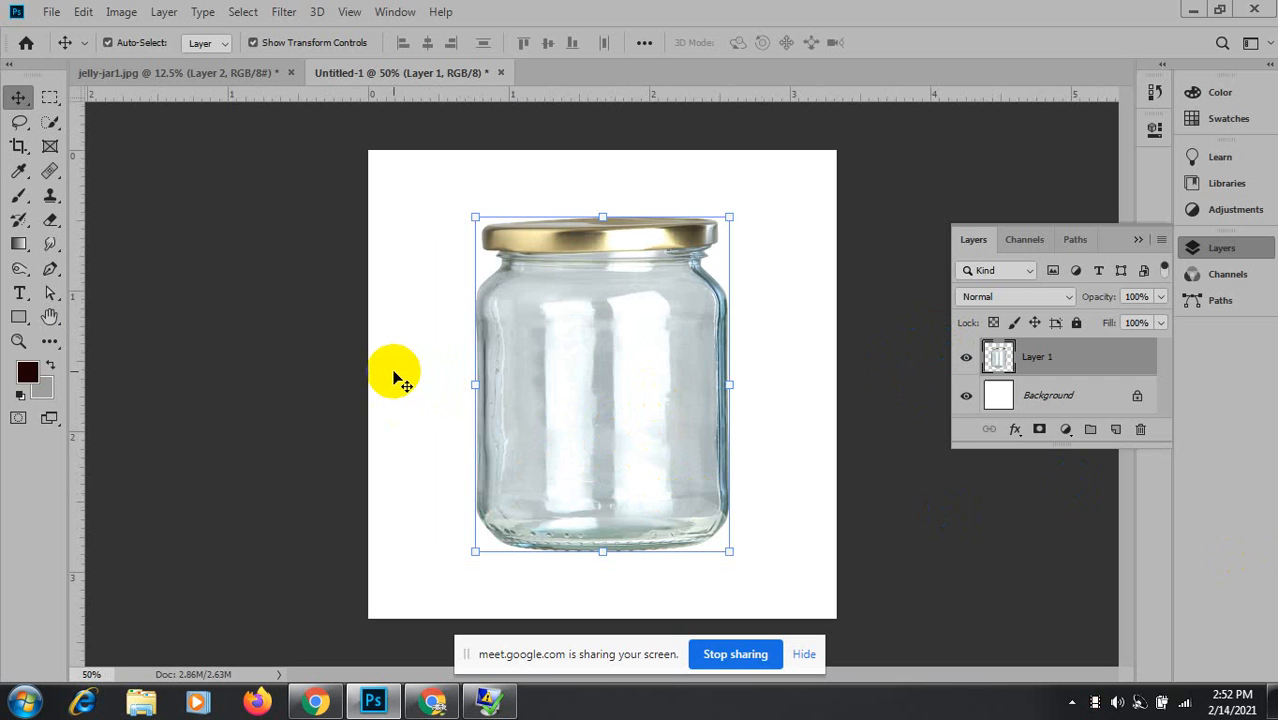
left_click(565, 377, "ctrl")
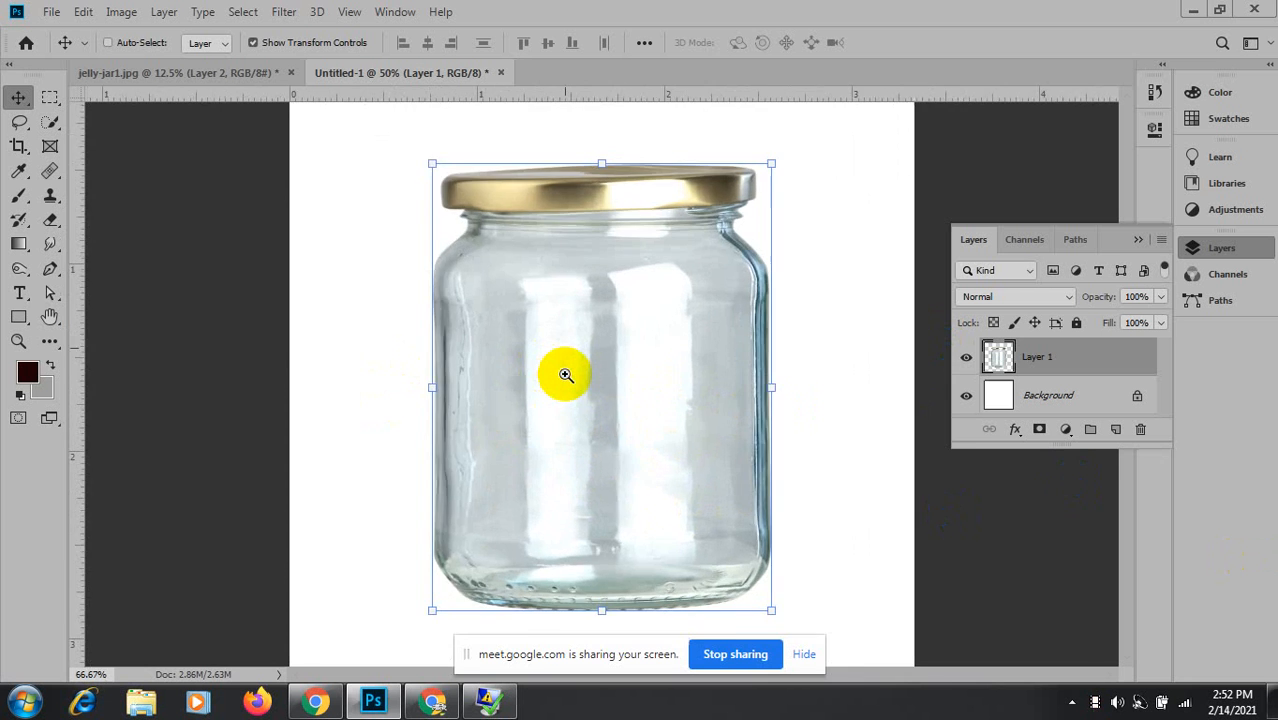
left_click(565, 374, "ctrl")
left_click(565, 374, "ctrl")
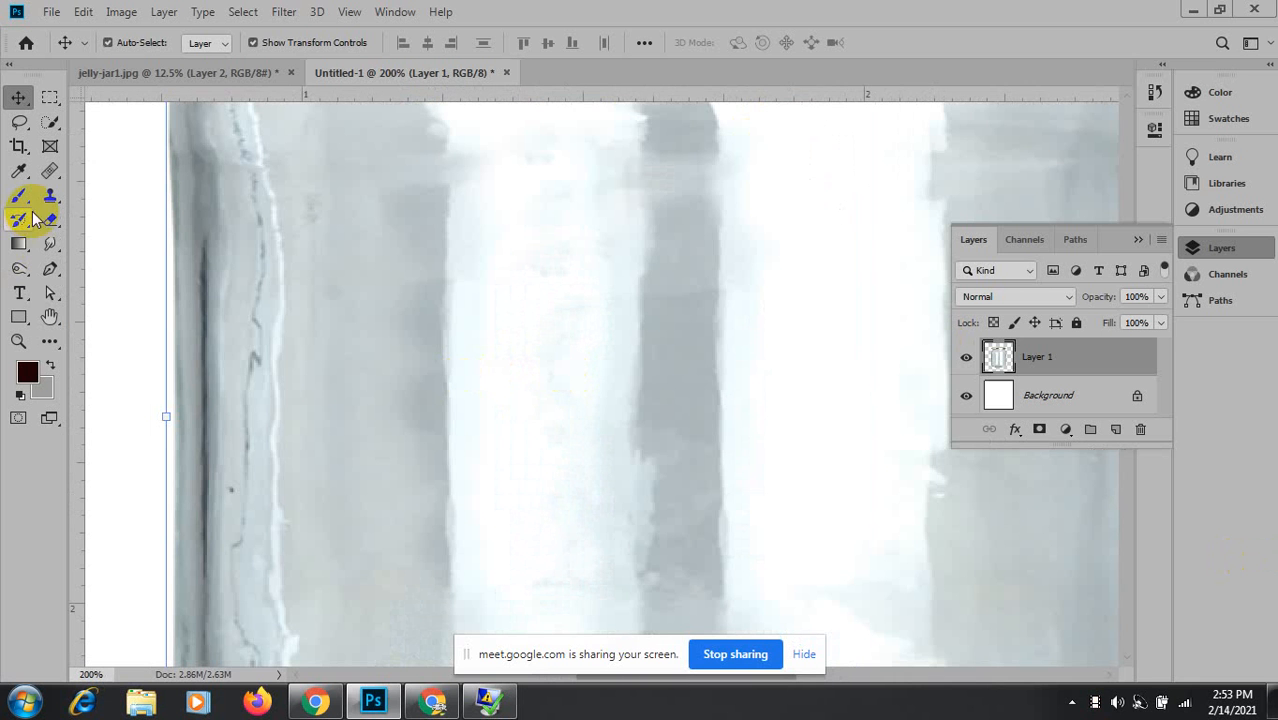
left_click(50, 171)
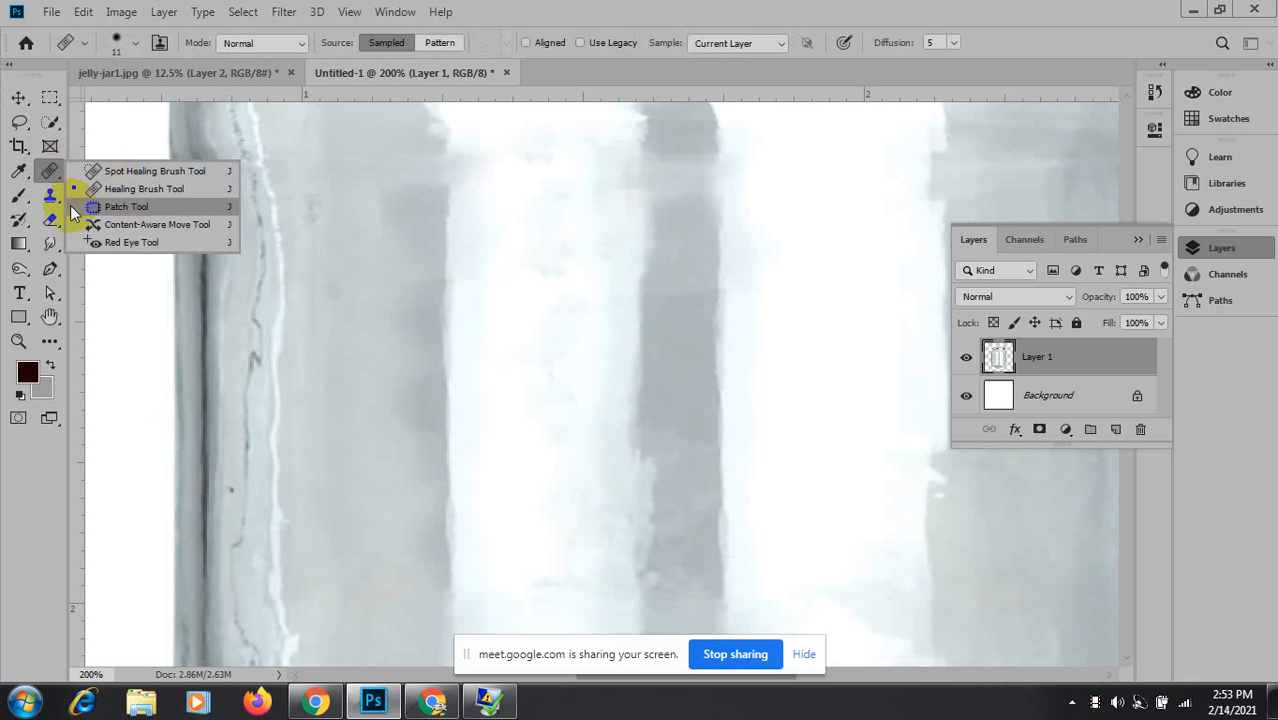
left_click(50, 196)
left_click(91, 199)
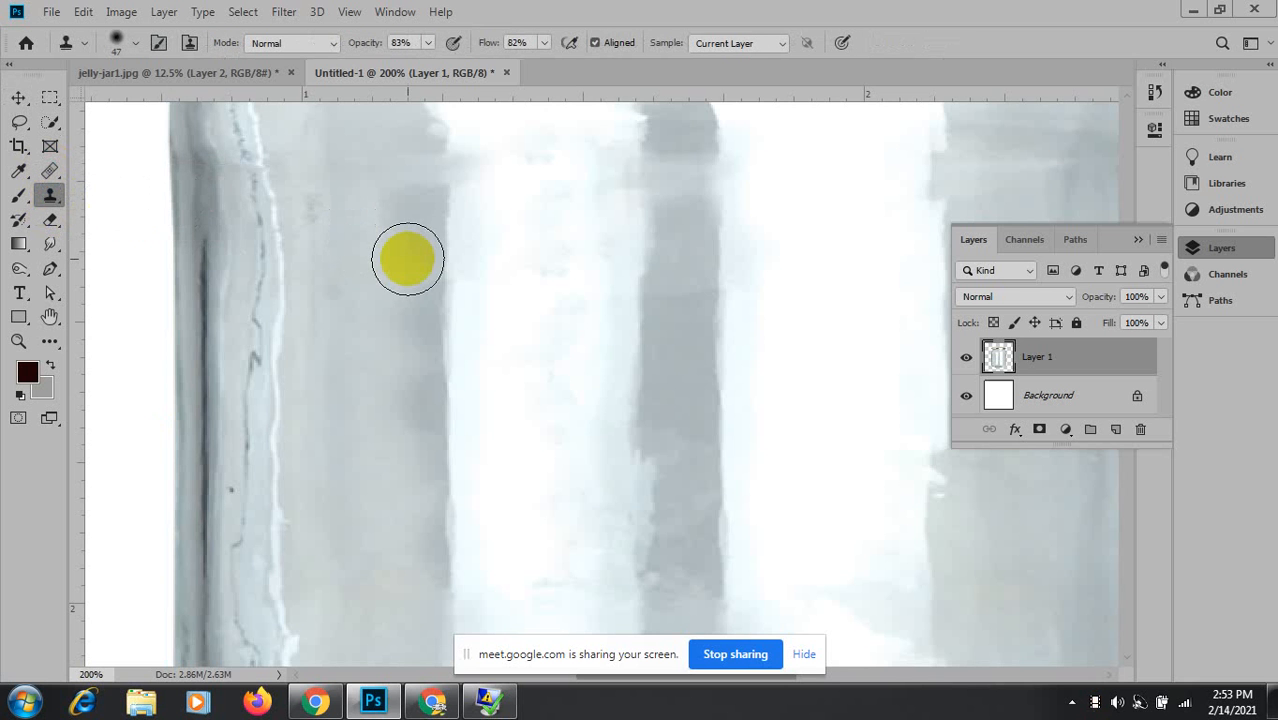
Examine the jar's glass for blemishes and compare it with the source image jelly-jar1.jpg.
key("ctrl+minus")
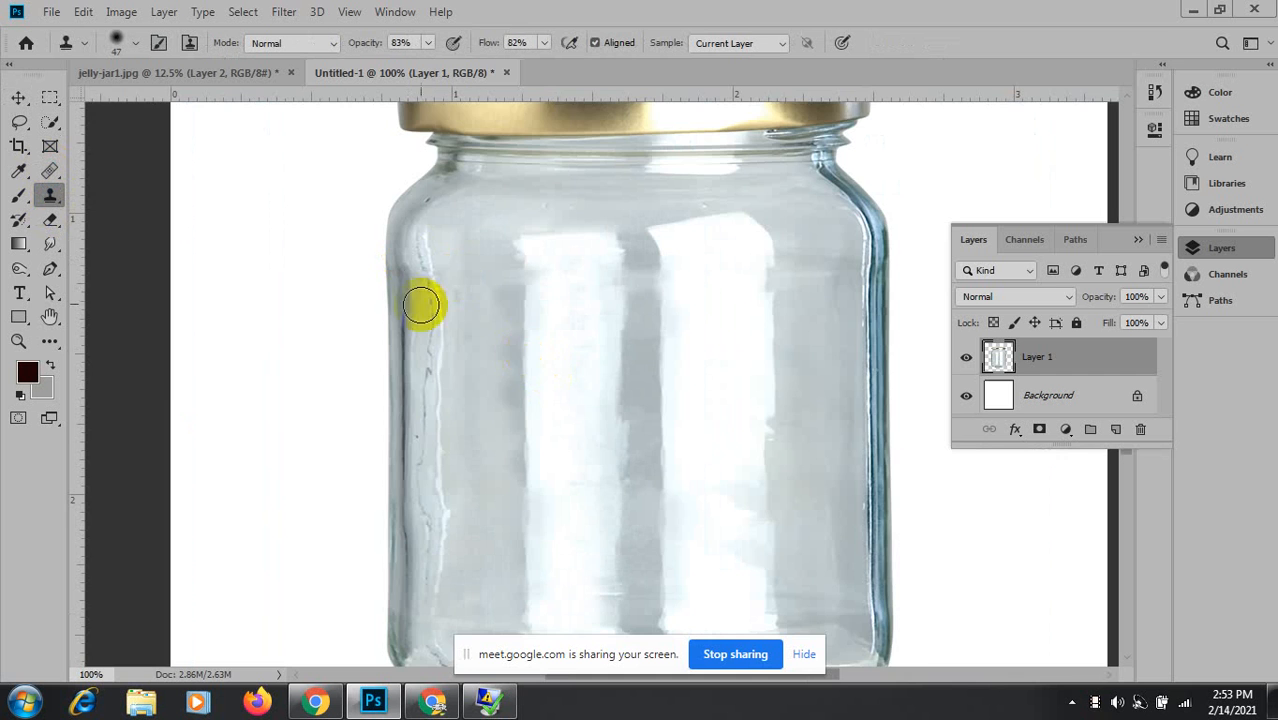
scroll(476, 305, "up", 2)
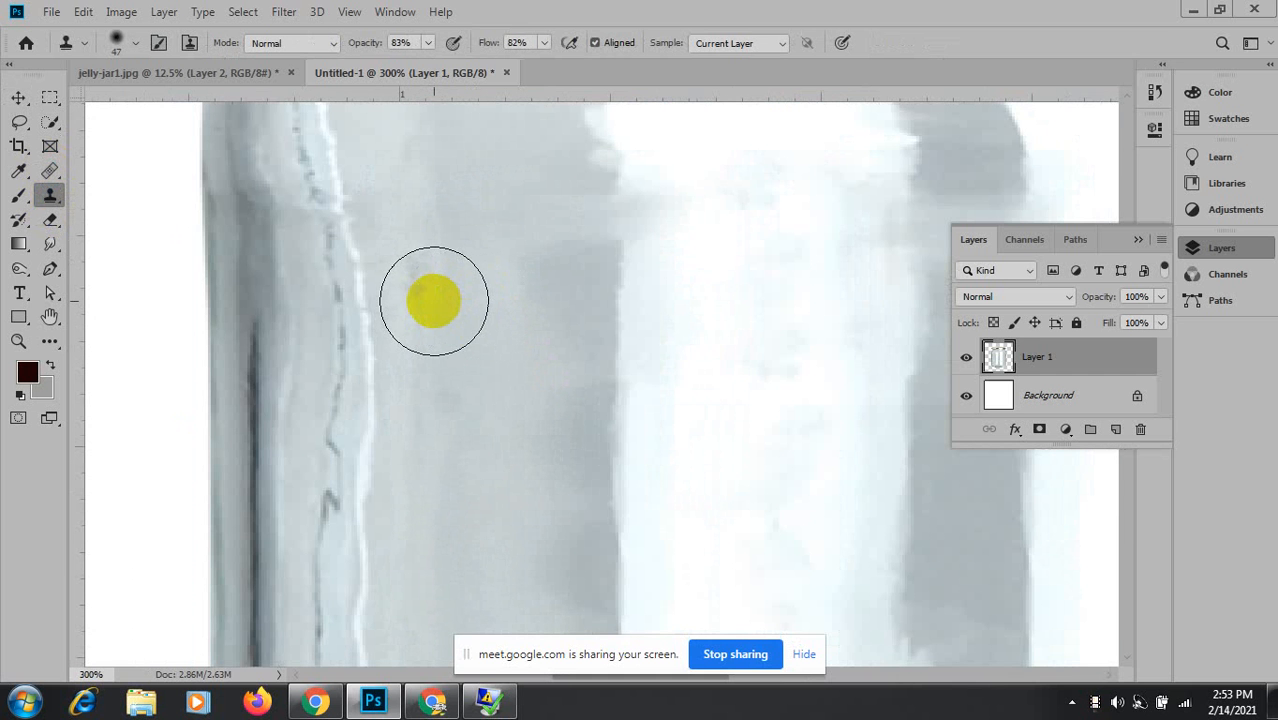
key("ctrl+minus")
key("ctrl+minus")
key("ctrl+minus")
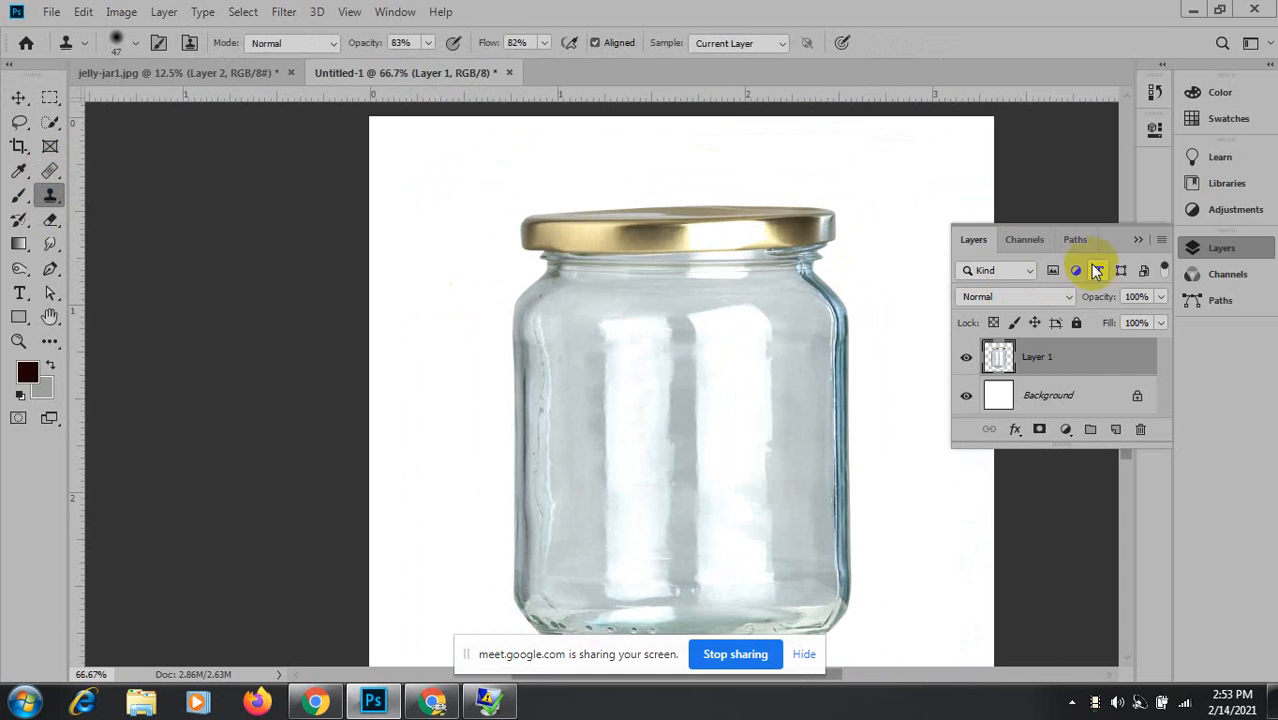
left_click(1072, 240)
left_click(970, 240)
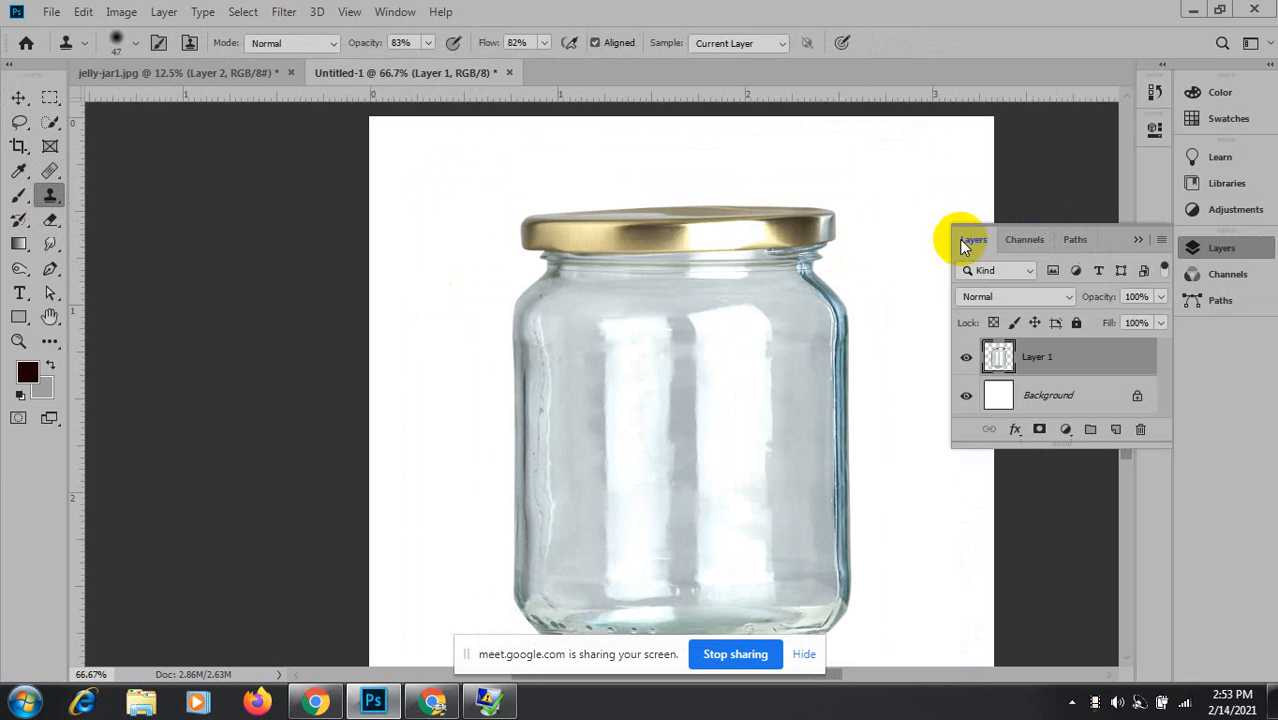
left_click(224, 76)
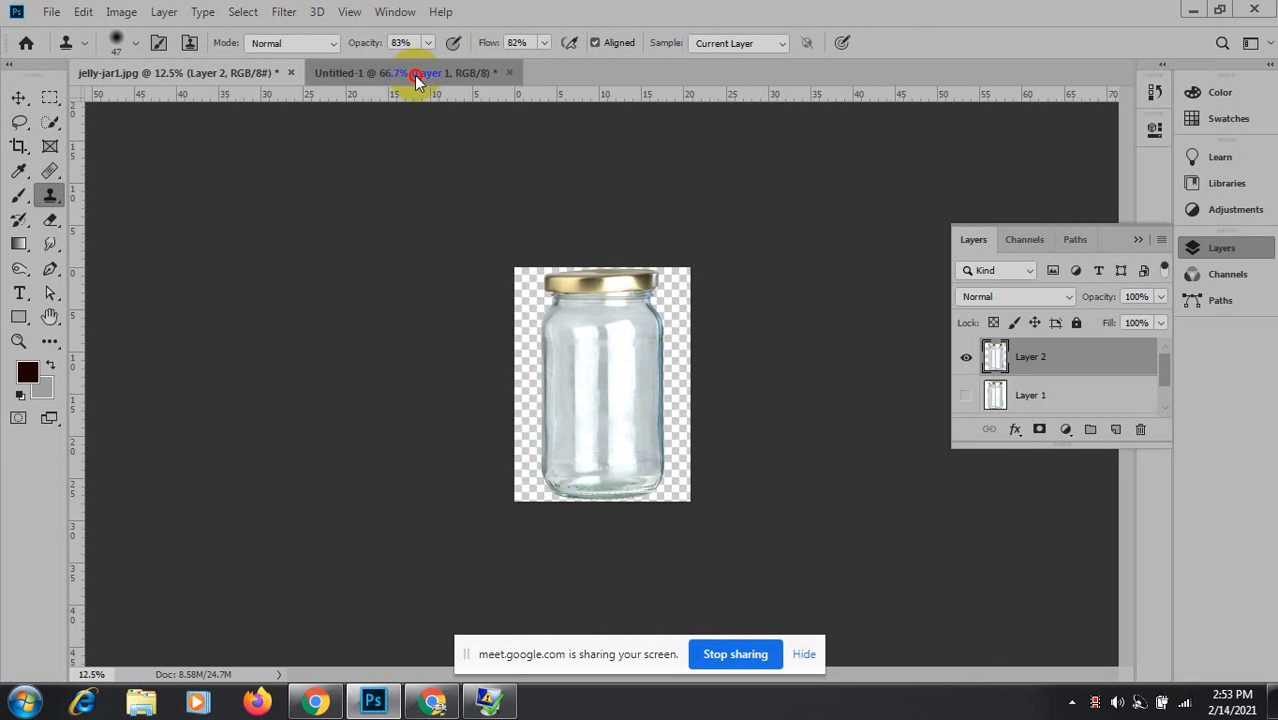
left_click(414, 75)
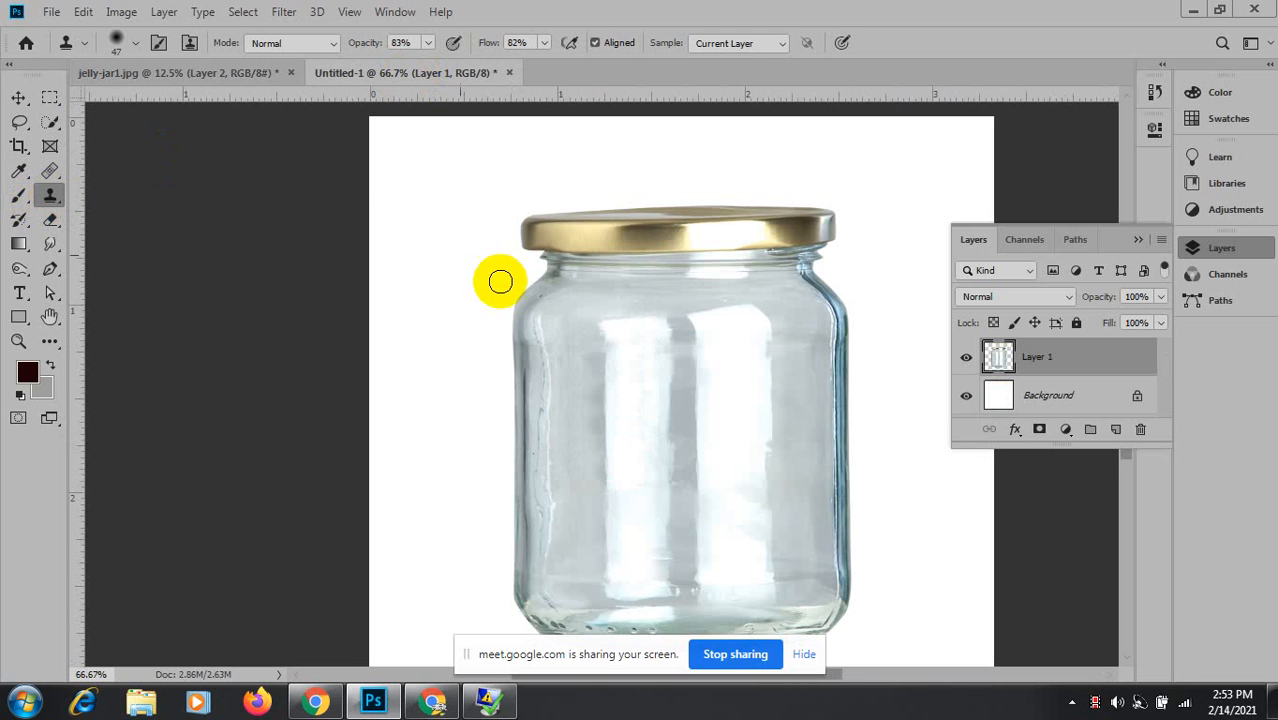
Clone clean glass over the faint marks beside the jar's left edge, using a brush size of 27.
left_click(586, 404, "ctrl")
left_click(586, 404, "ctrl")
left_click(586, 404, "ctrl")
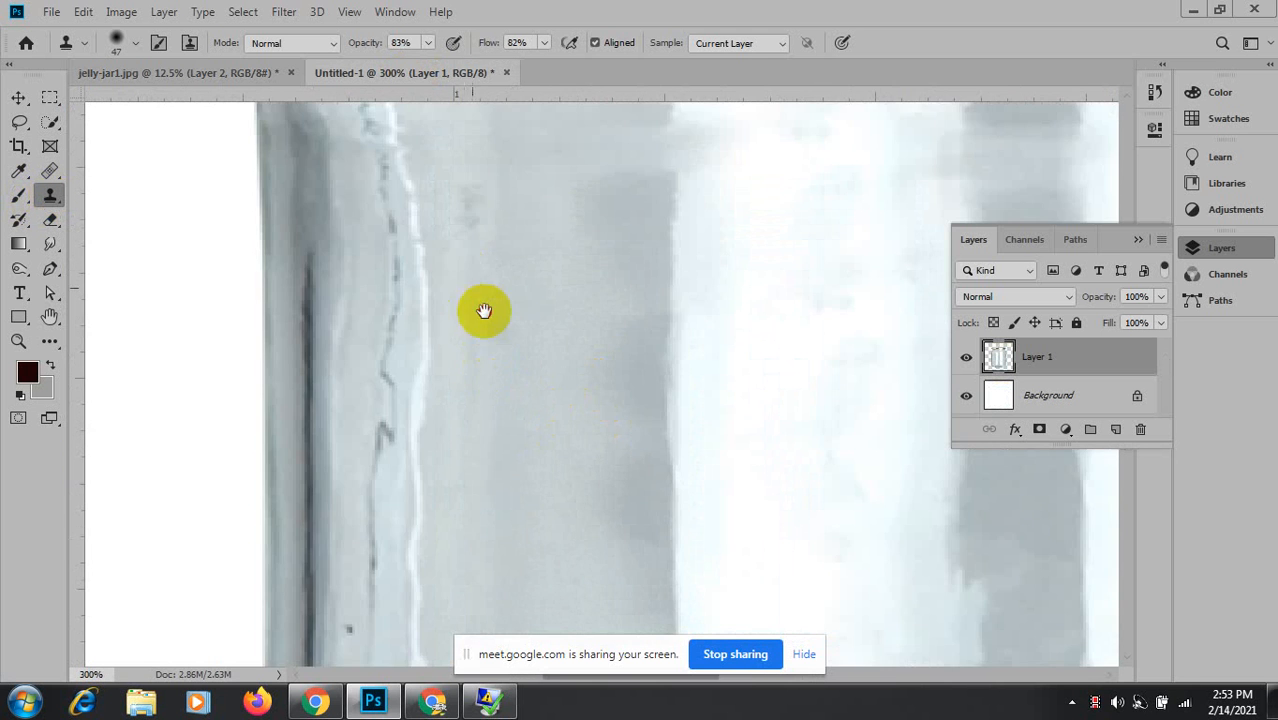
mouse_move(485, 308)
left_mouse_down()
mouse_move(576, 513)
mouse_move(597, 522)
mouse_move(586, 519)
left_mouse_up()
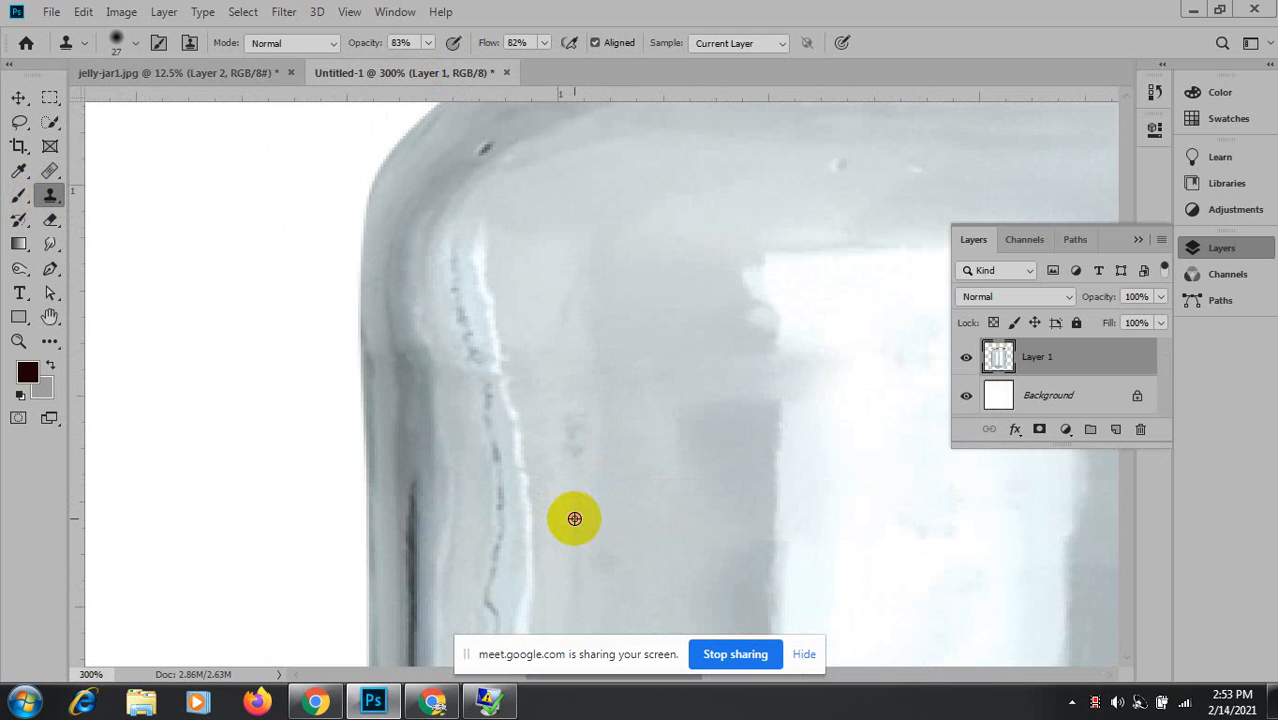
left_click(574, 519, "alt")
left_click(579, 449)
left_click(561, 431)
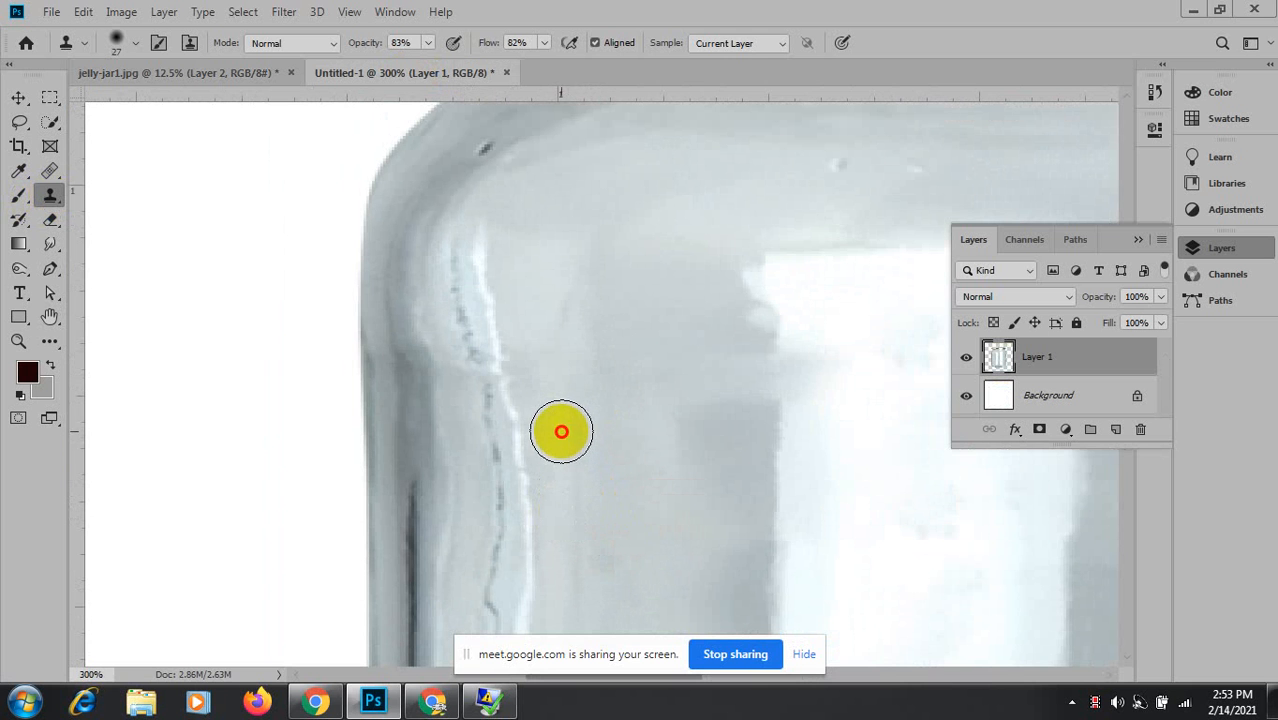
left_click(565, 480)
Clone out the small spots on the upper glass below the jar's neck, using a brush size of 17.
mouse_move(502, 171)
left_mouse_down()
mouse_move(525, 423)
mouse_move(510, 451)
mouse_move(446, 423)
left_mouse_up()
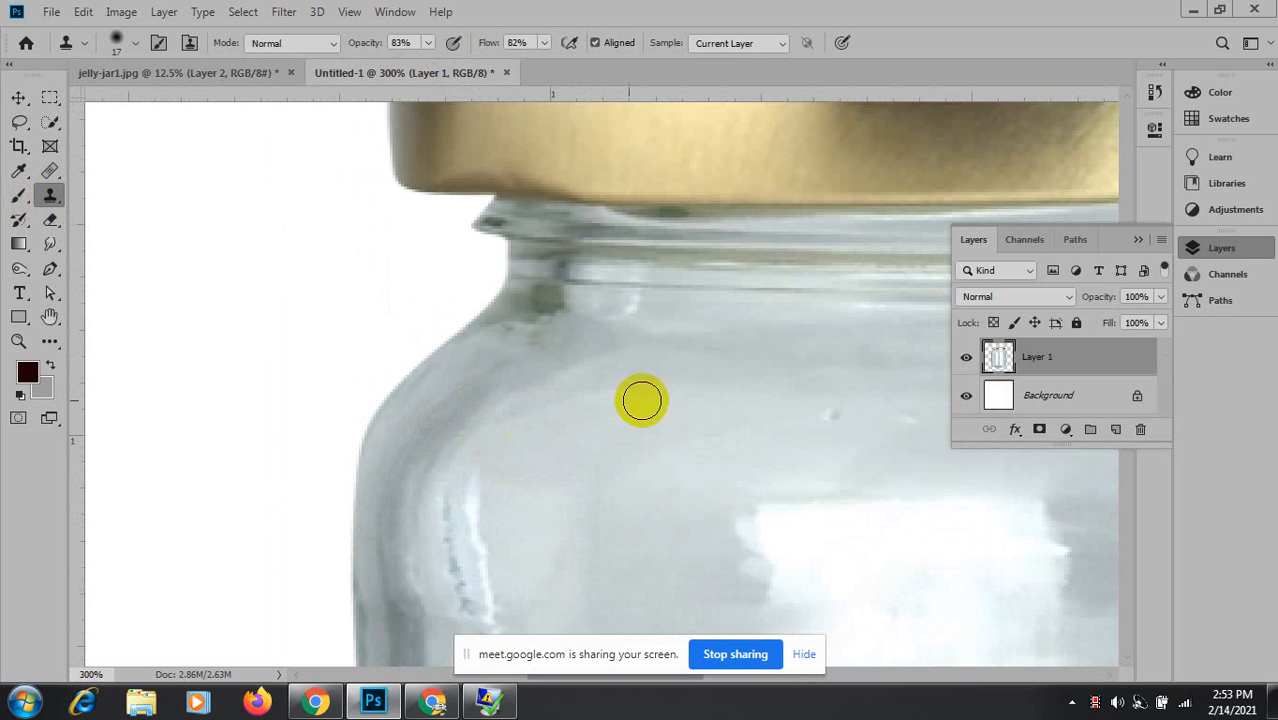
left_click_drag(639, 399, 437, 368)
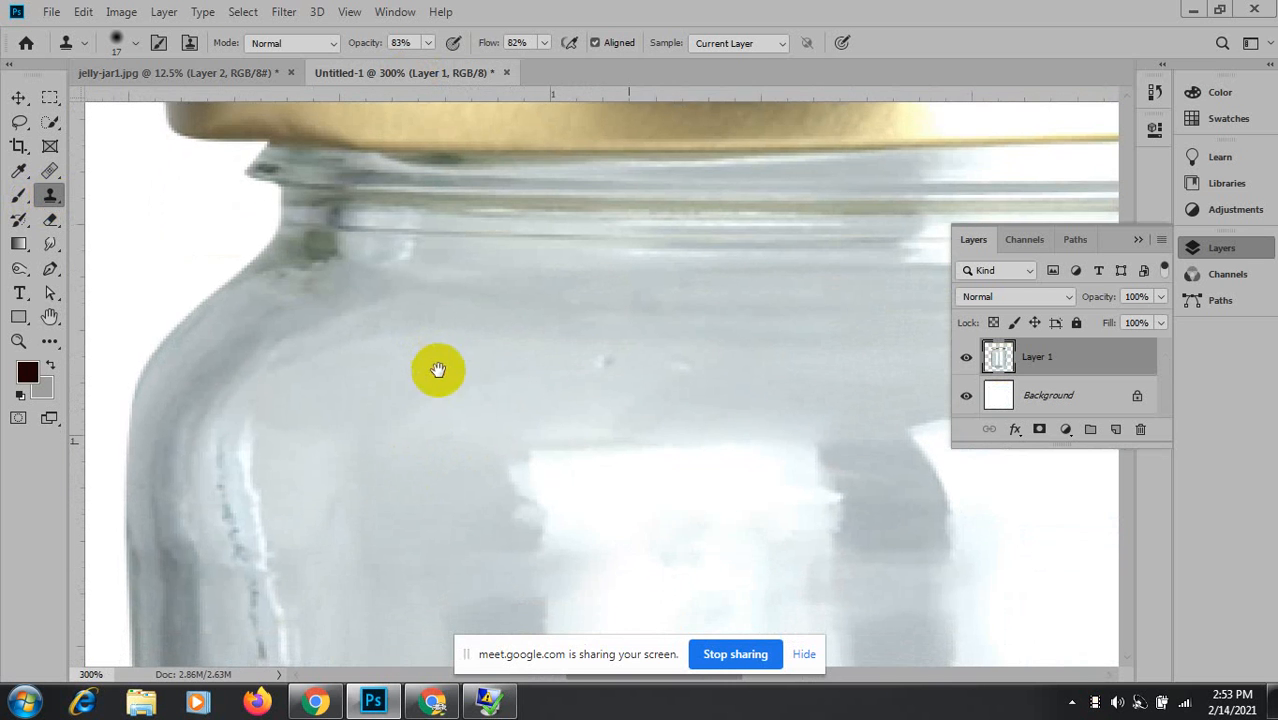
left_click(534, 363, "alt")
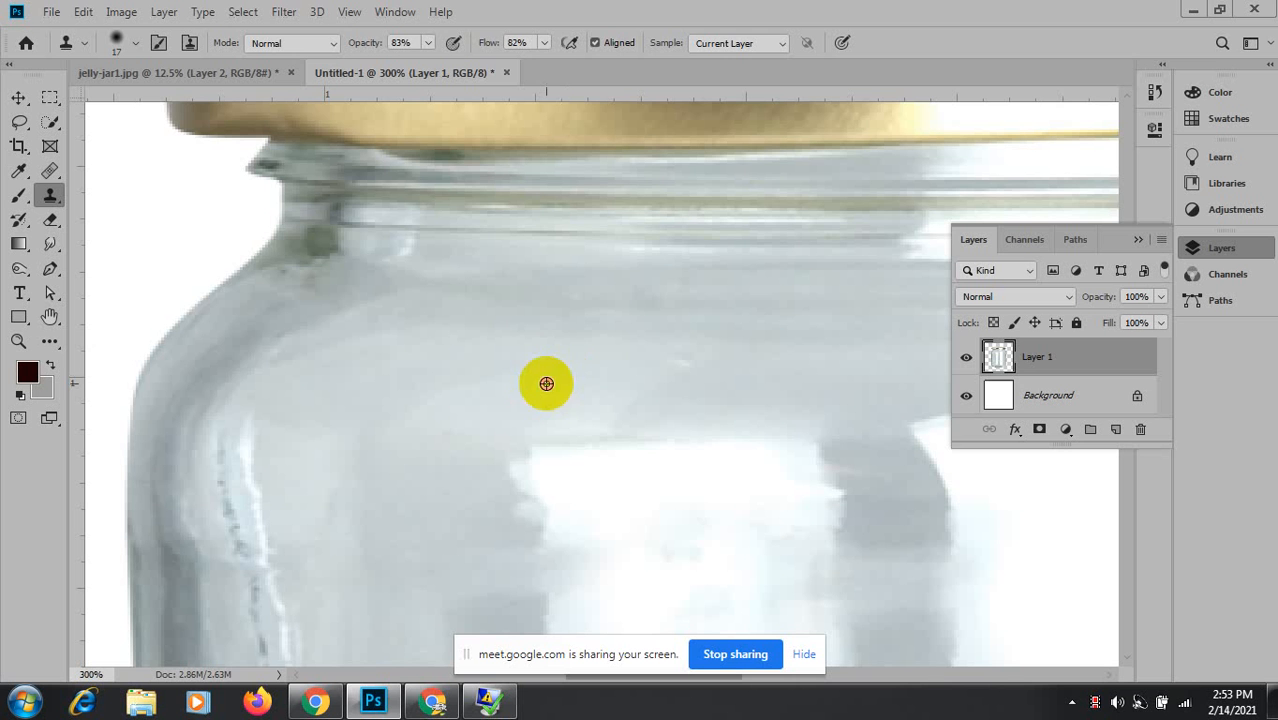
mouse_move(575, 339)
left_mouse_down()
mouse_move(636, 366)
mouse_move(632, 376)
mouse_move(671, 354)
left_mouse_up()
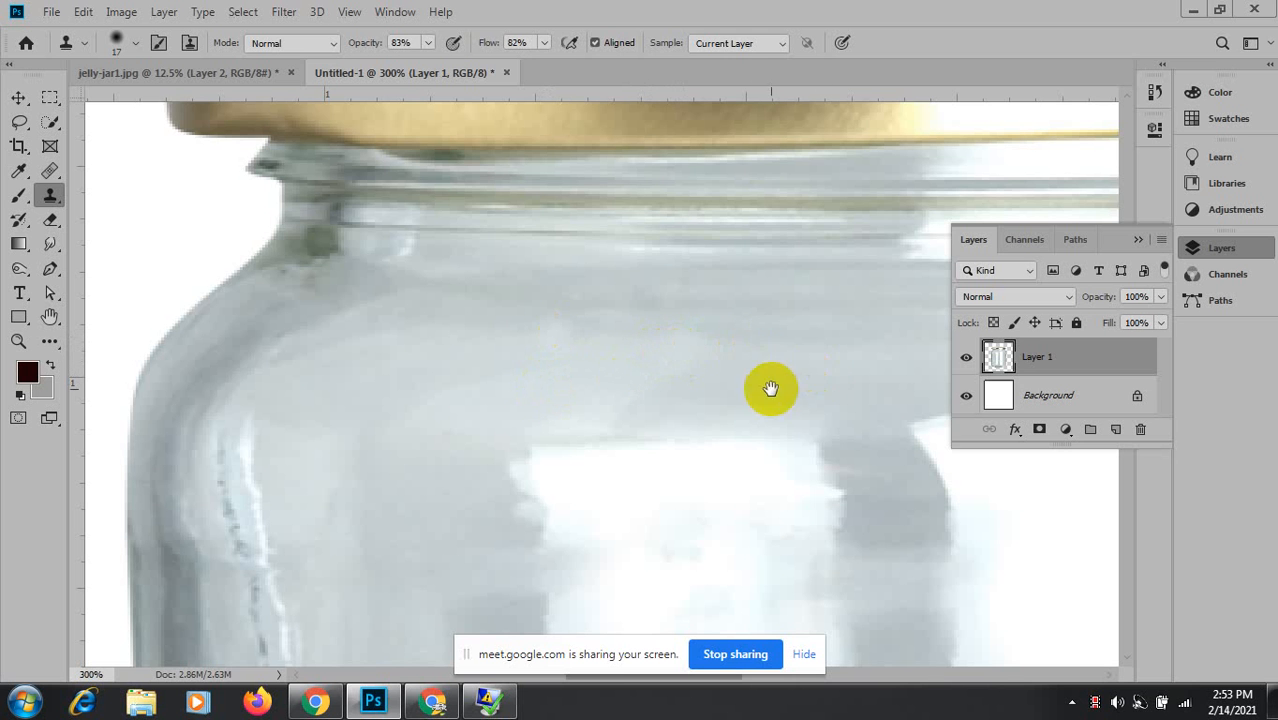
Clone clean glass over the faint marks on the jar's upper right shoulder, using a brush size of 17.
left_click_drag(770, 386, 400, 426)
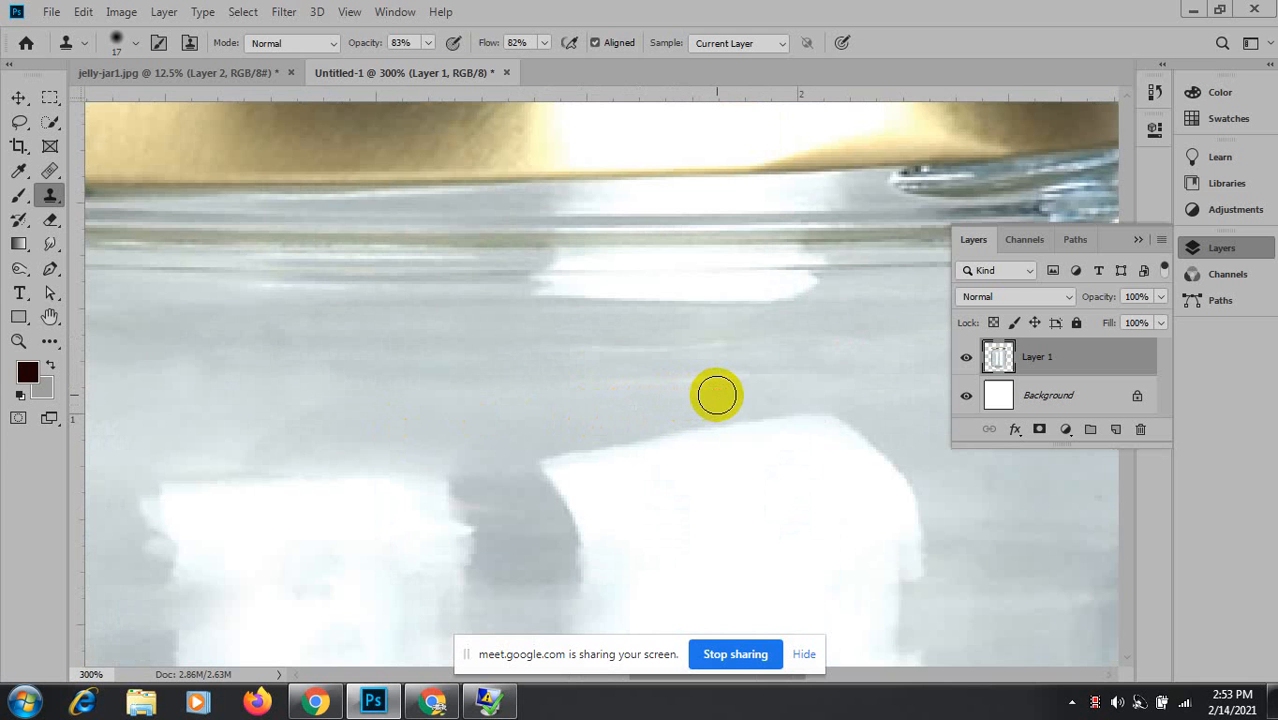
left_click_drag(850, 422, 362, 391)
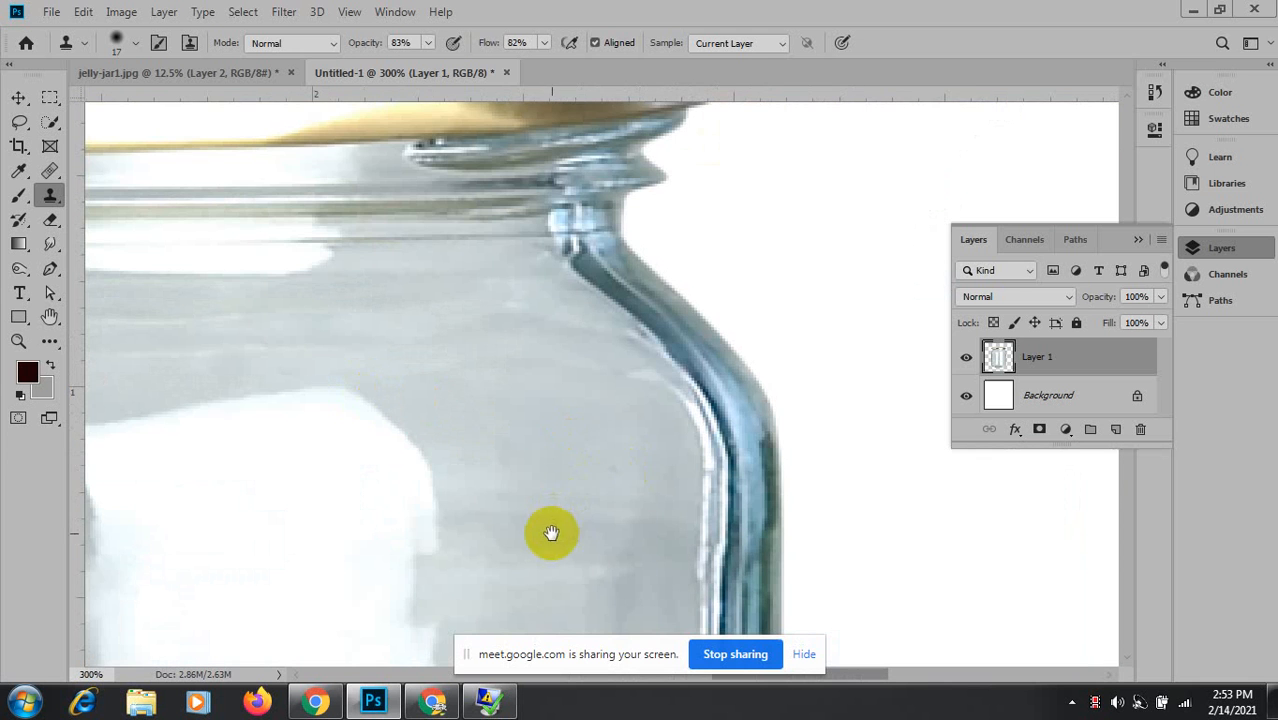
left_click_drag(576, 523, 528, 491)
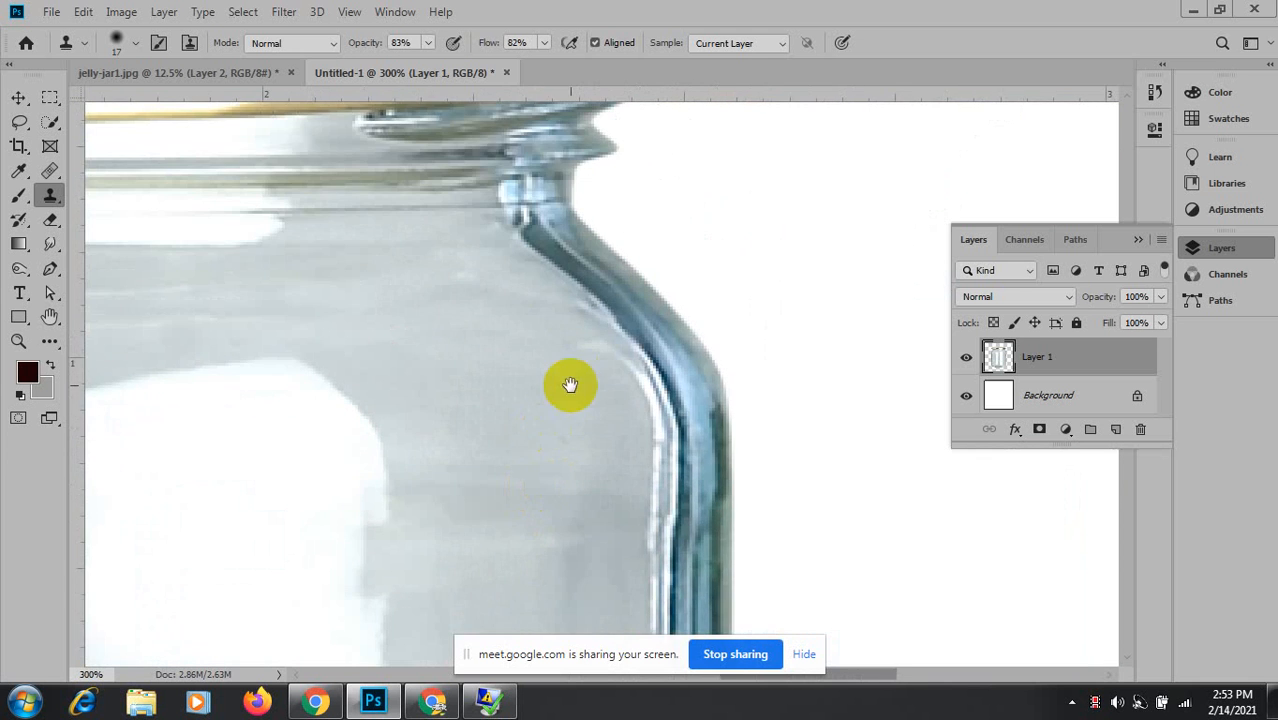
left_click_drag(586, 348, 608, 380)
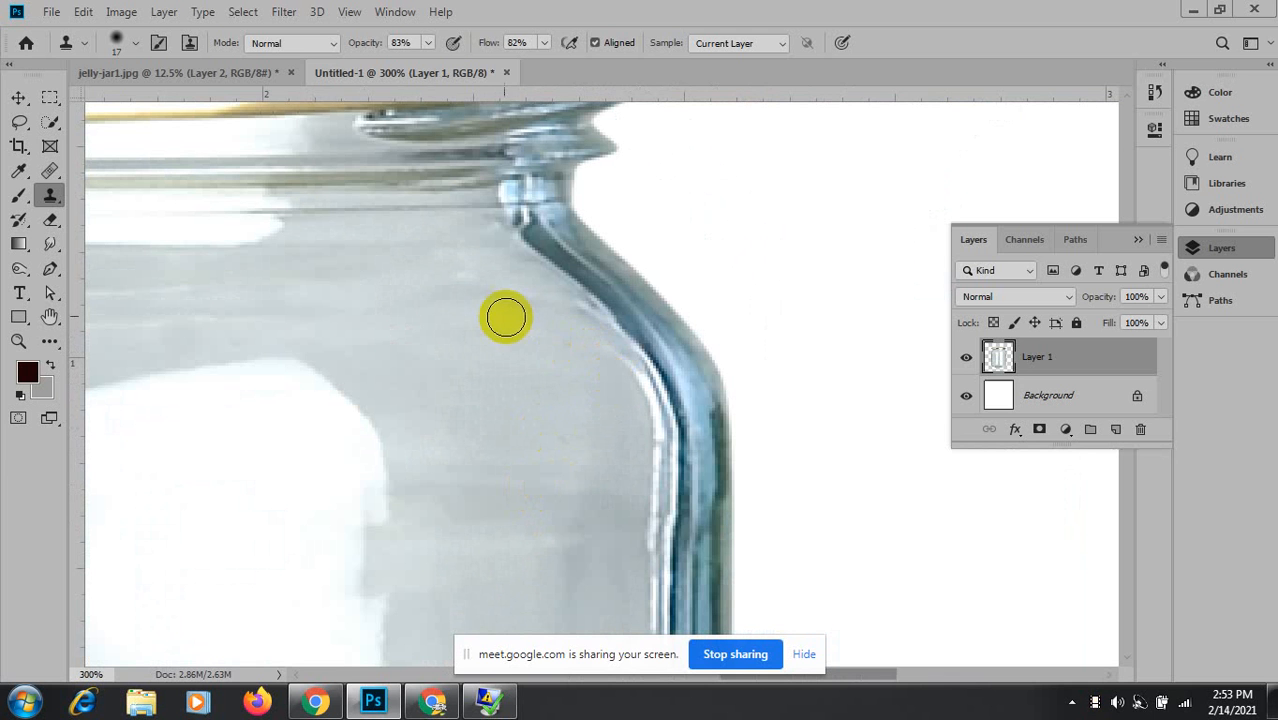
left_click(553, 385, "alt")
mouse_move(555, 346)
left_mouse_down()
mouse_move(459, 329)
mouse_move(393, 356)
left_mouse_up()
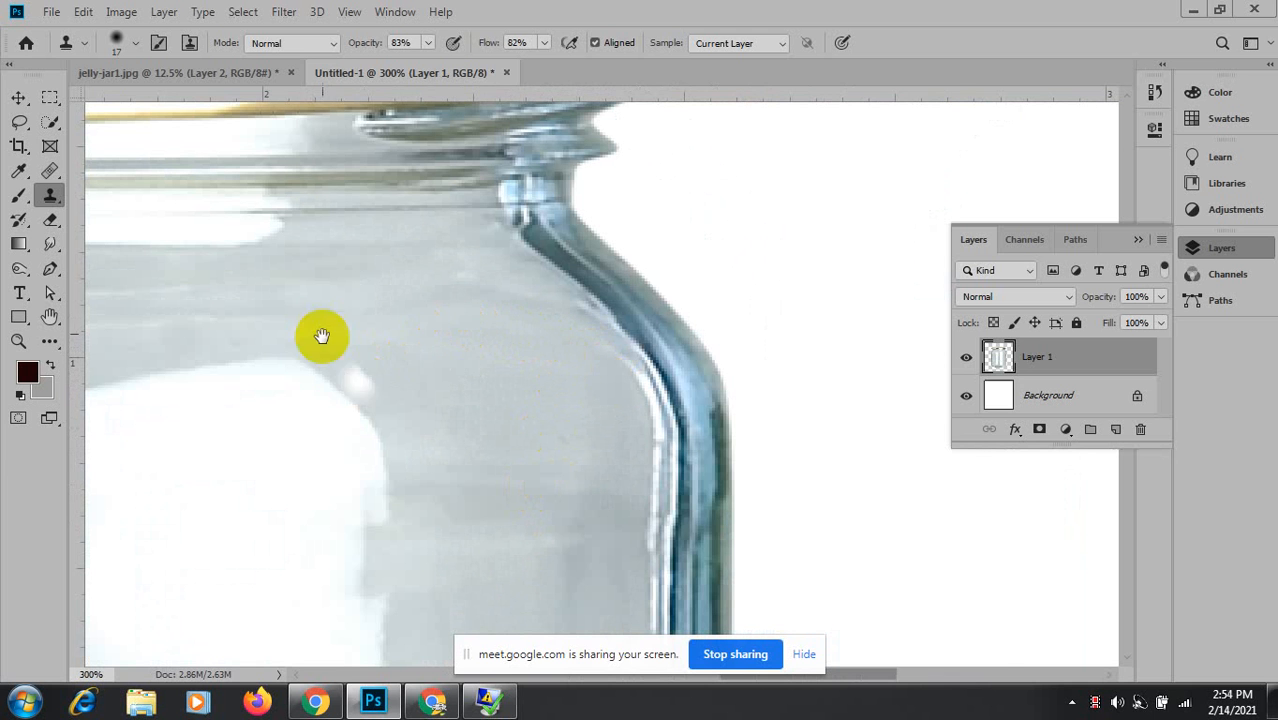
Retouch the marks on the gold lid's side band toward its right end, using a brush size of 8.
left_click_drag(322, 337, 594, 442)
left_click_drag(255, 480, 551, 357)
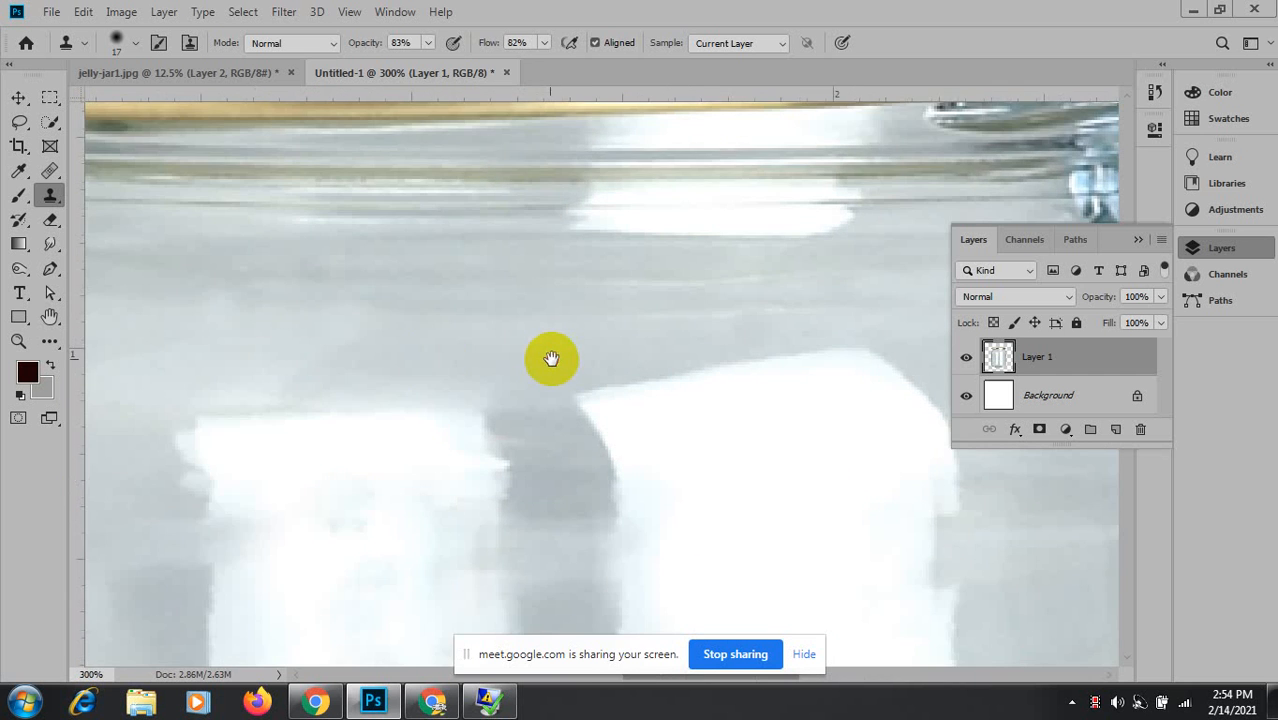
left_click_drag(337, 359, 765, 363)
left_click_drag(372, 563, 536, 616)
left_click_drag(711, 436, 202, 442)
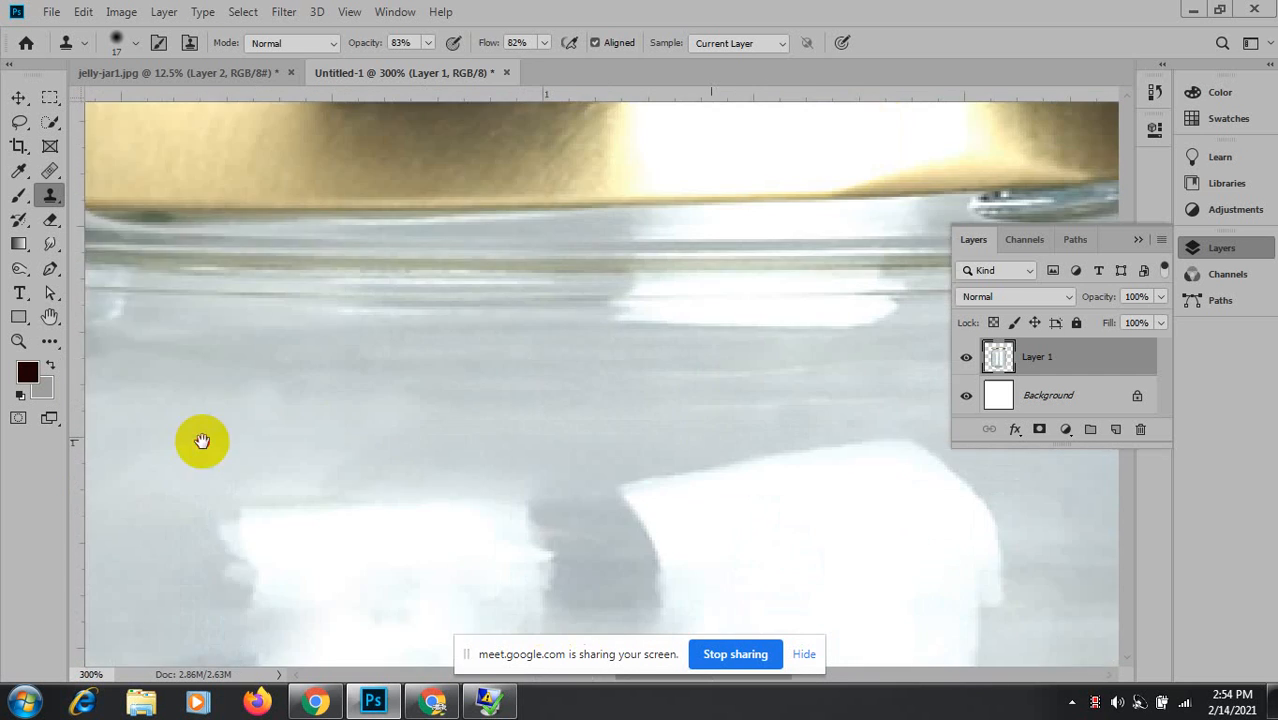
left_click_drag(625, 414, 526, 668)
left_click_drag(427, 516, 605, 437)
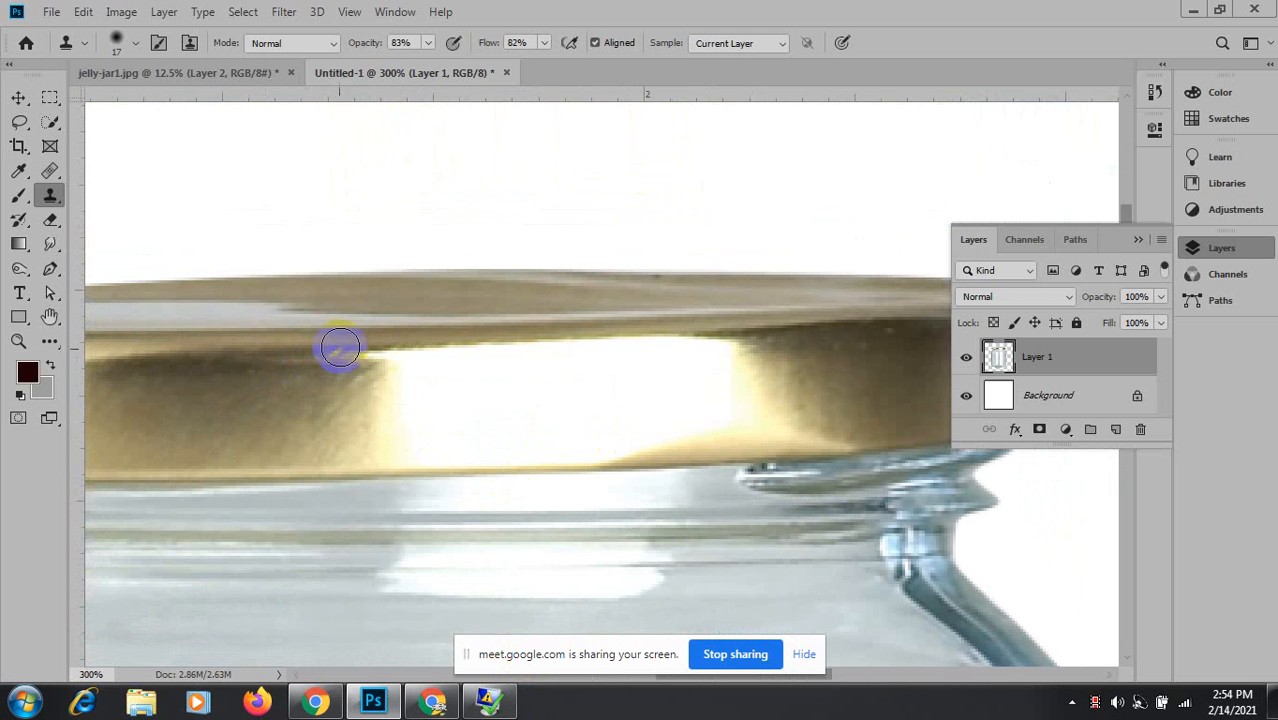
left_click_drag(337, 345, 324, 345)
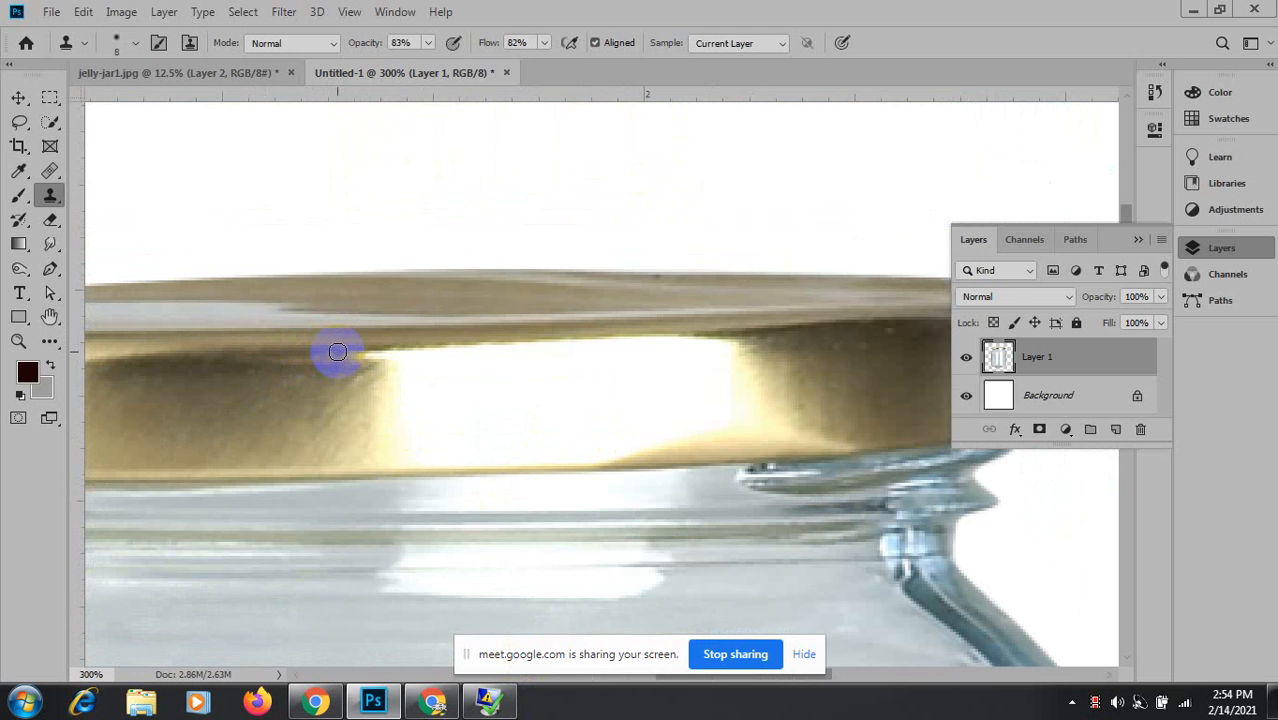
mouse_move(841, 391)
left_mouse_down()
mouse_move(634, 445)
mouse_move(470, 466)
left_mouse_up()
left_click(522, 426, "alt")
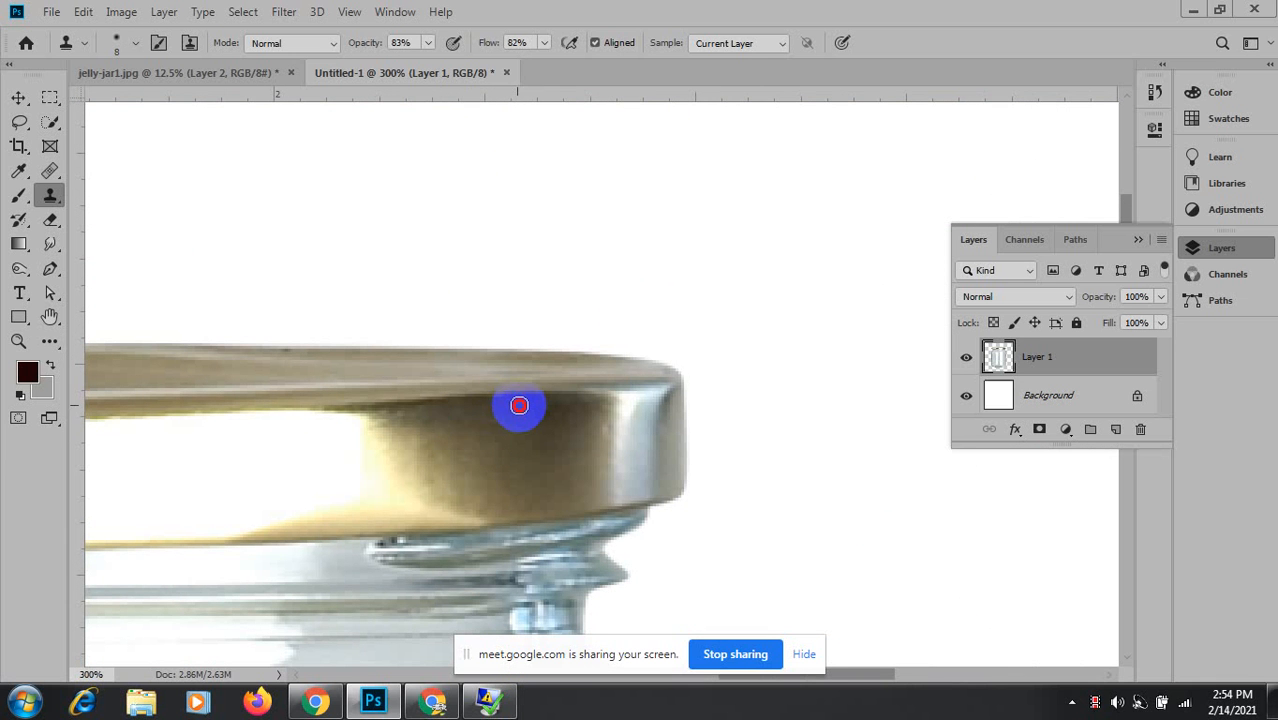
left_click(354, 434, "alt")
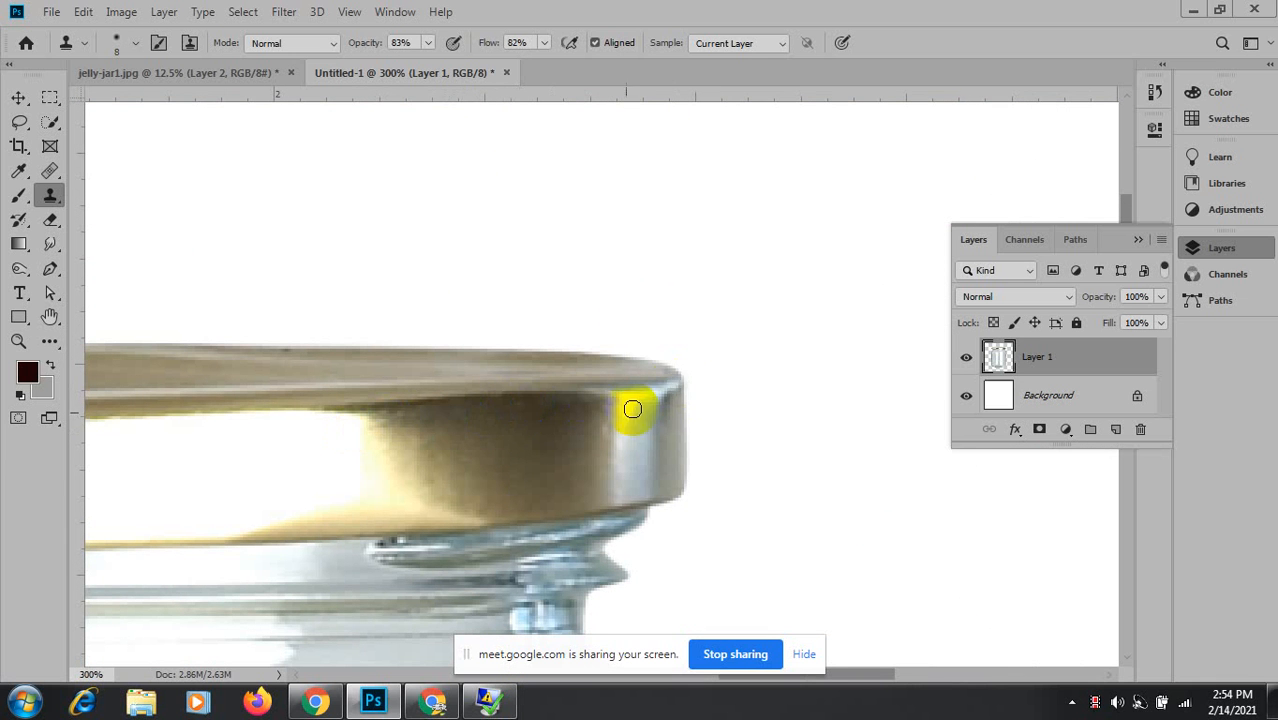
left_click_drag(254, 517, 106, 491)
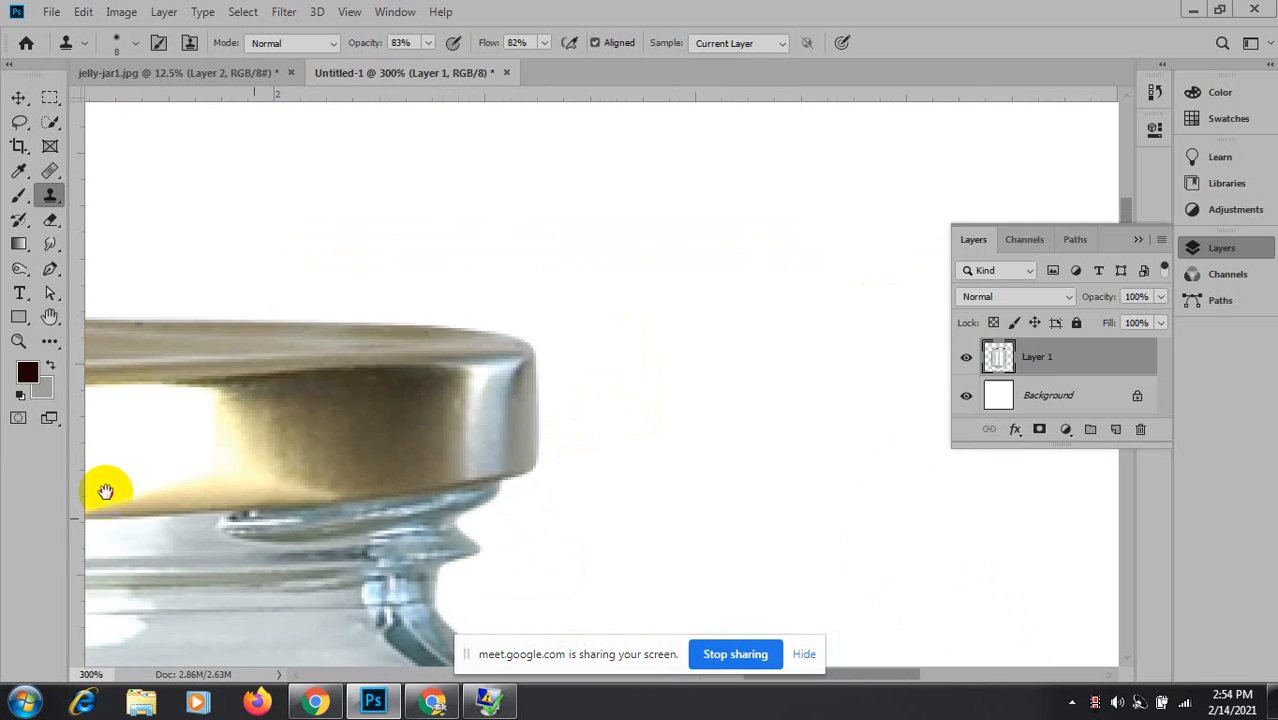
left_click(450, 432, "alt")
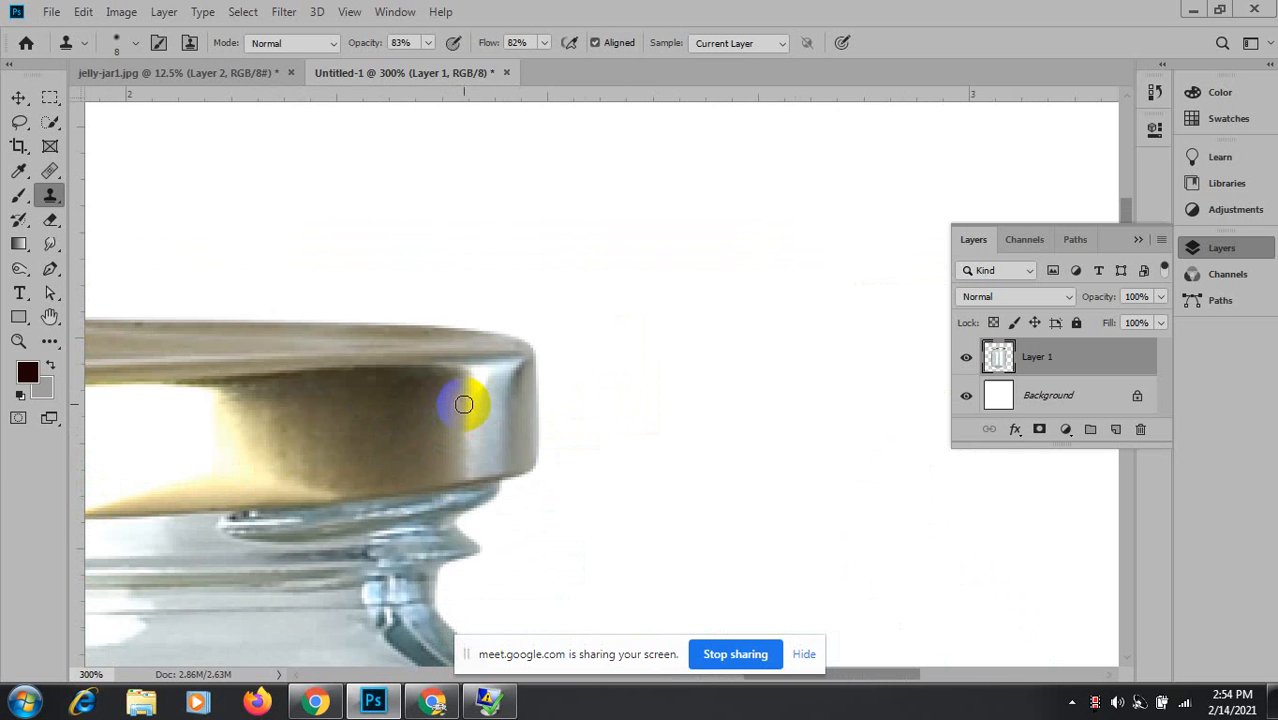
Examine the lid's front band and the right side of the jar's glass for remaining blemishes.
left_click_drag(237, 450, 531, 448)
left_click_drag(271, 504, 503, 446)
left_click_drag(214, 443, 542, 428)
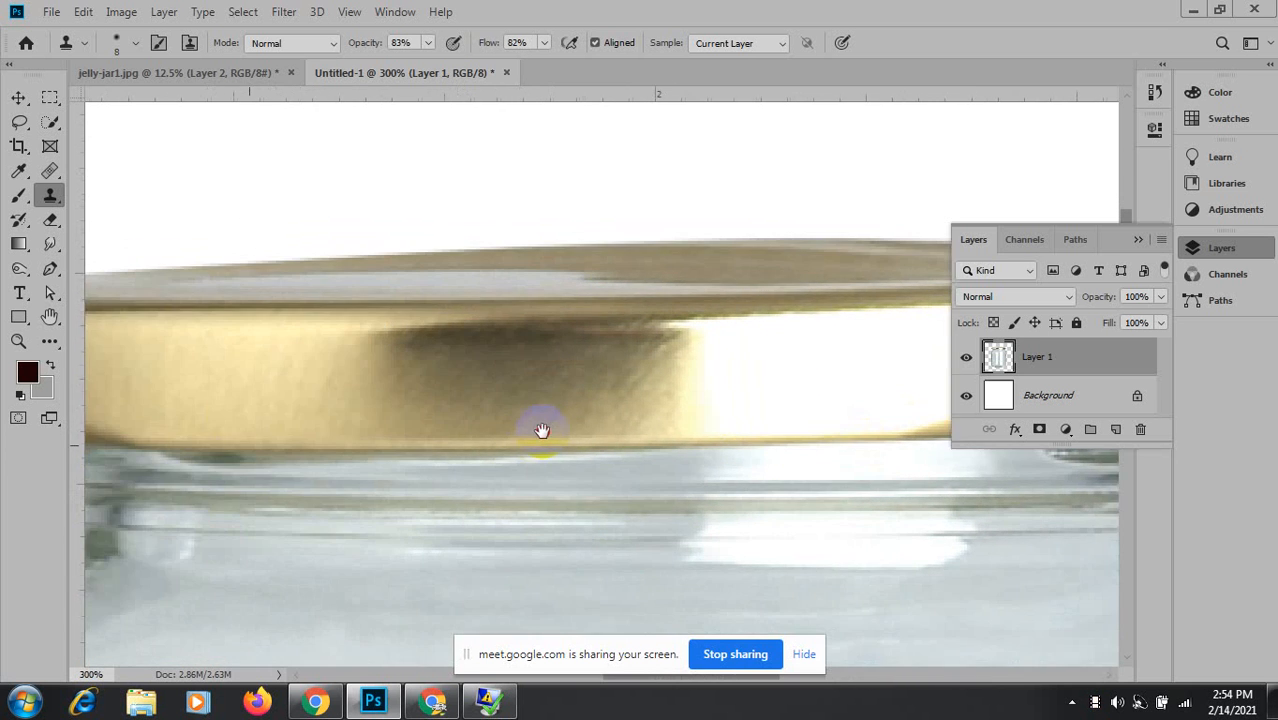
mouse_move(233, 414)
left_mouse_down()
mouse_move(523, 416)
mouse_move(183, 397)
left_mouse_up()
mouse_move(795, 408)
left_mouse_down()
mouse_move(571, 402)
mouse_move(390, 377)
left_mouse_up()
left_click_drag(405, 578, 570, 304)
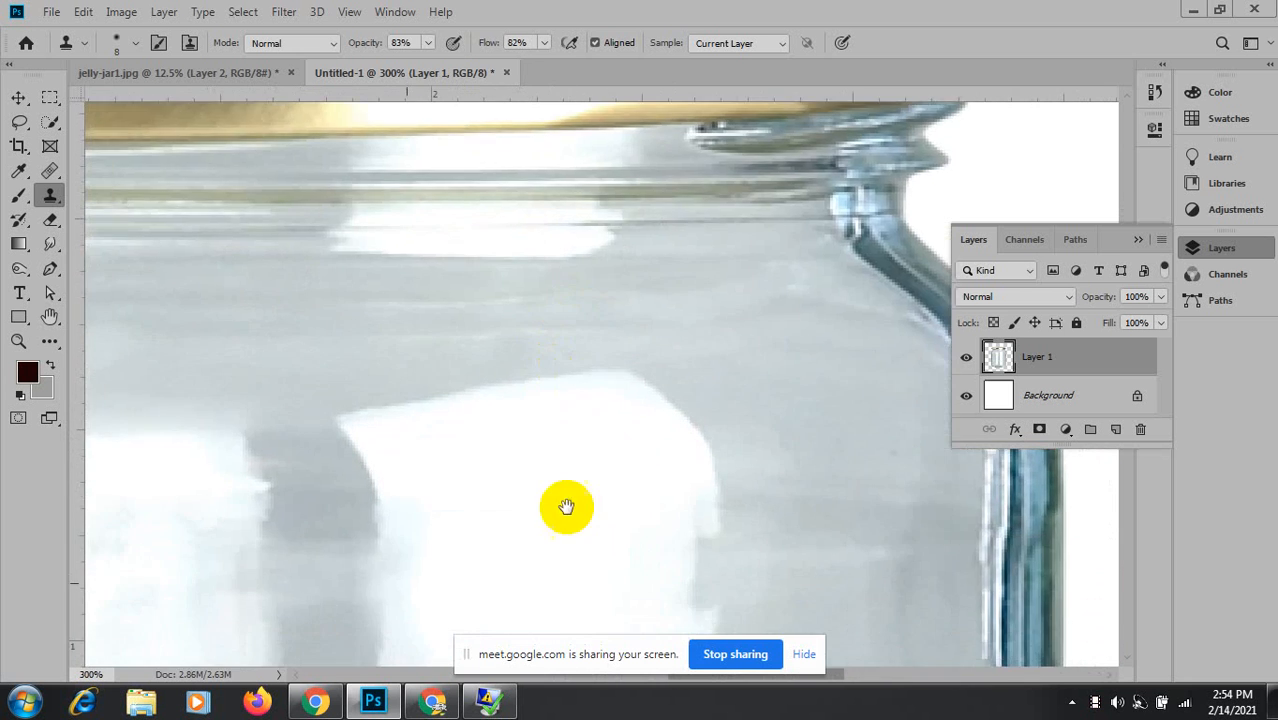
left_click_drag(582, 523, 418, 145)
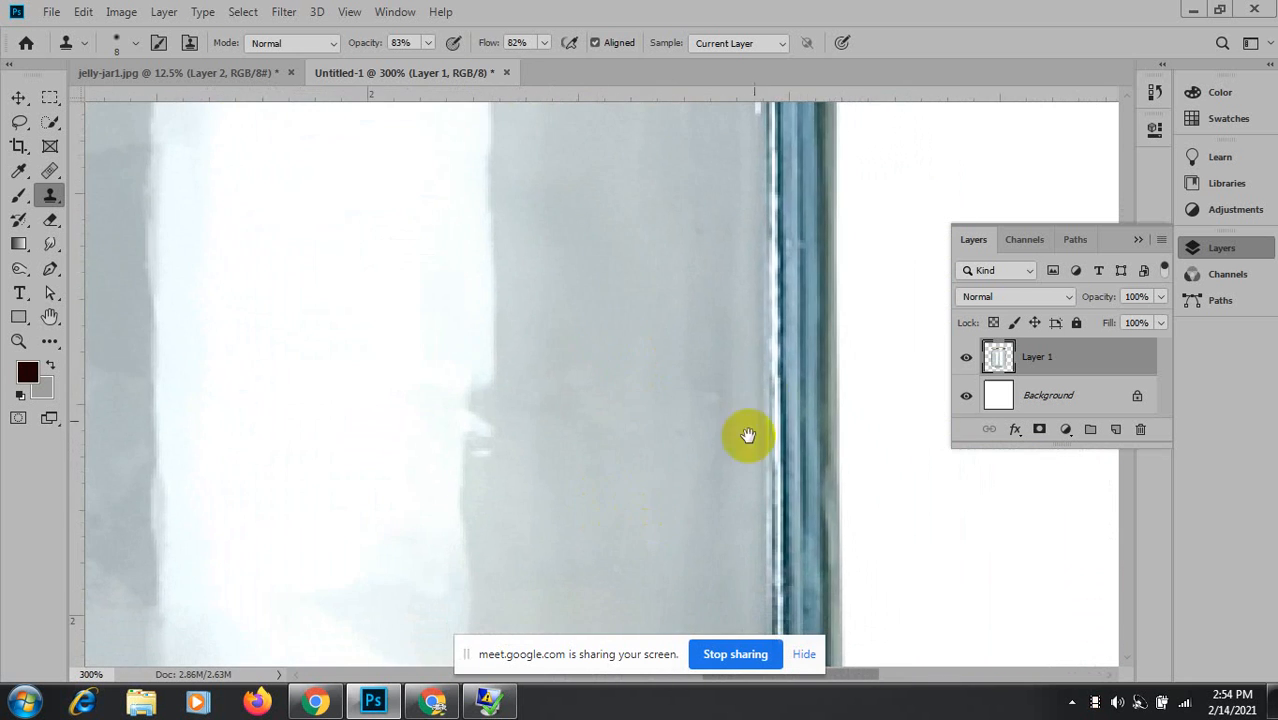
scroll(680, 550, "up", 2)
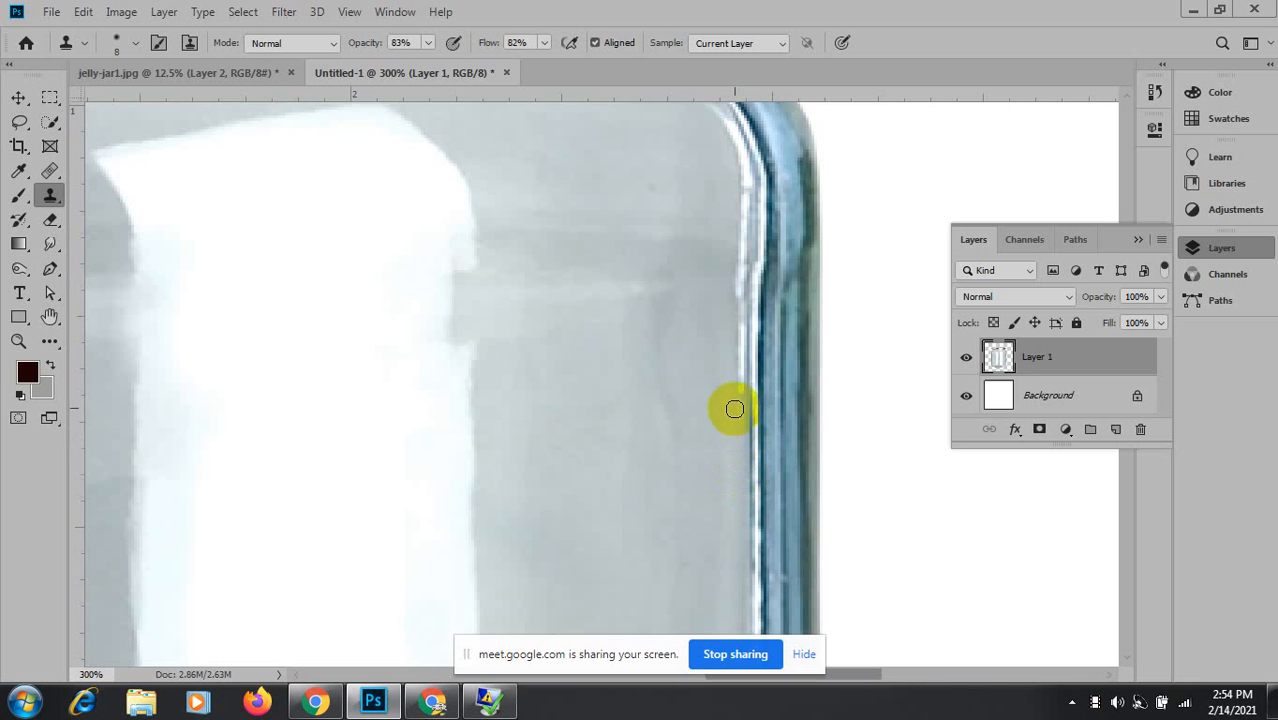
Clone white over the notches in the right edge of the right-hand glass reflection, using a brush size of 13.
left_click_drag(668, 322, 685, 508)
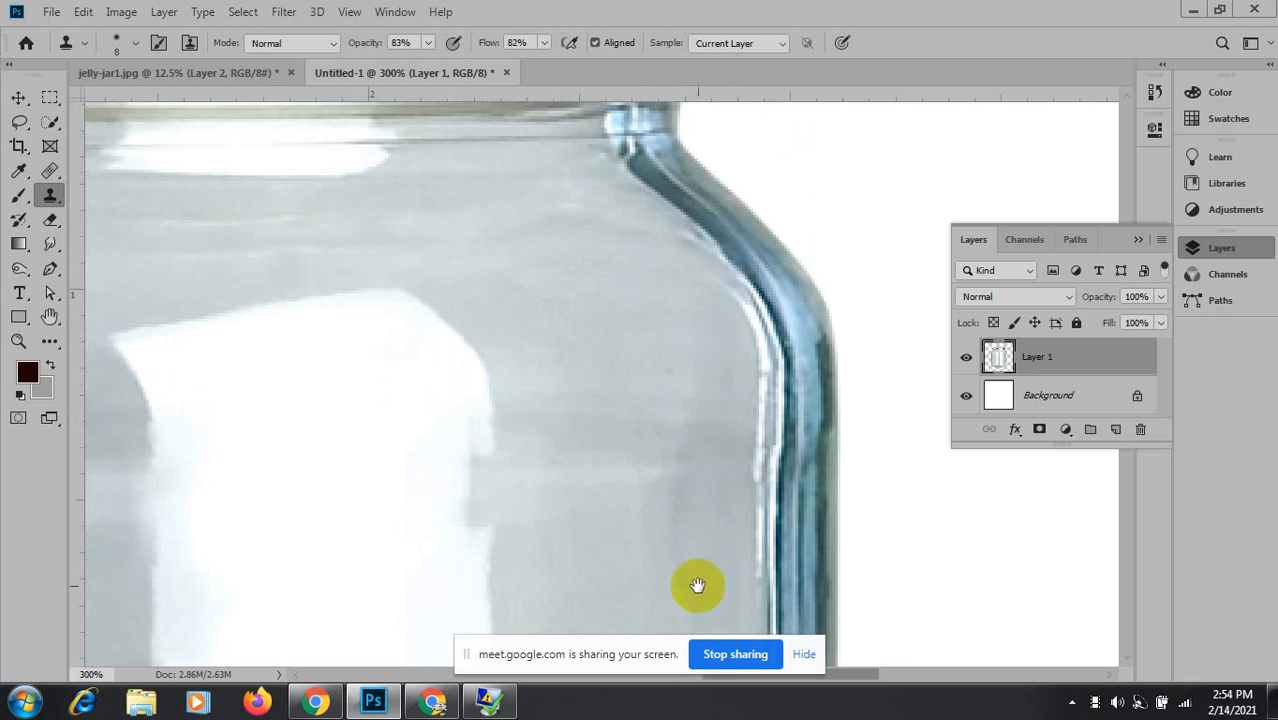
left_click_drag(665, 562, 619, 442)
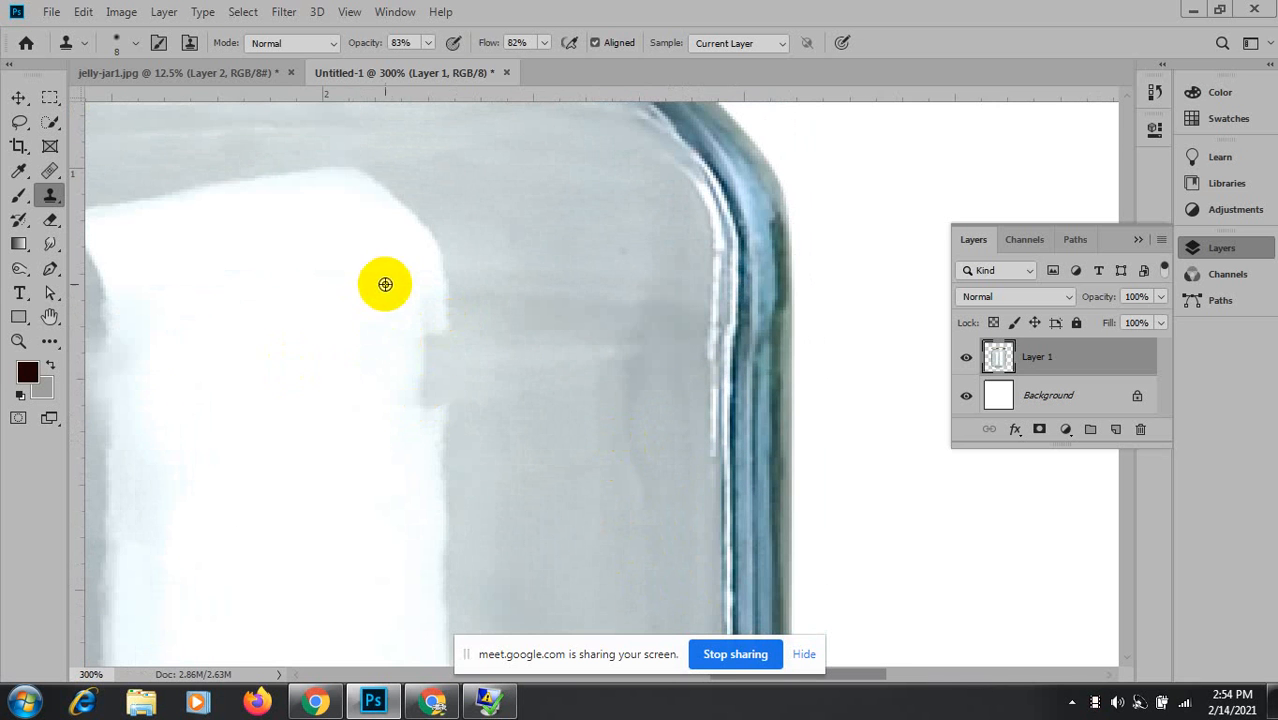
left_click_drag(393, 302, 399, 297)
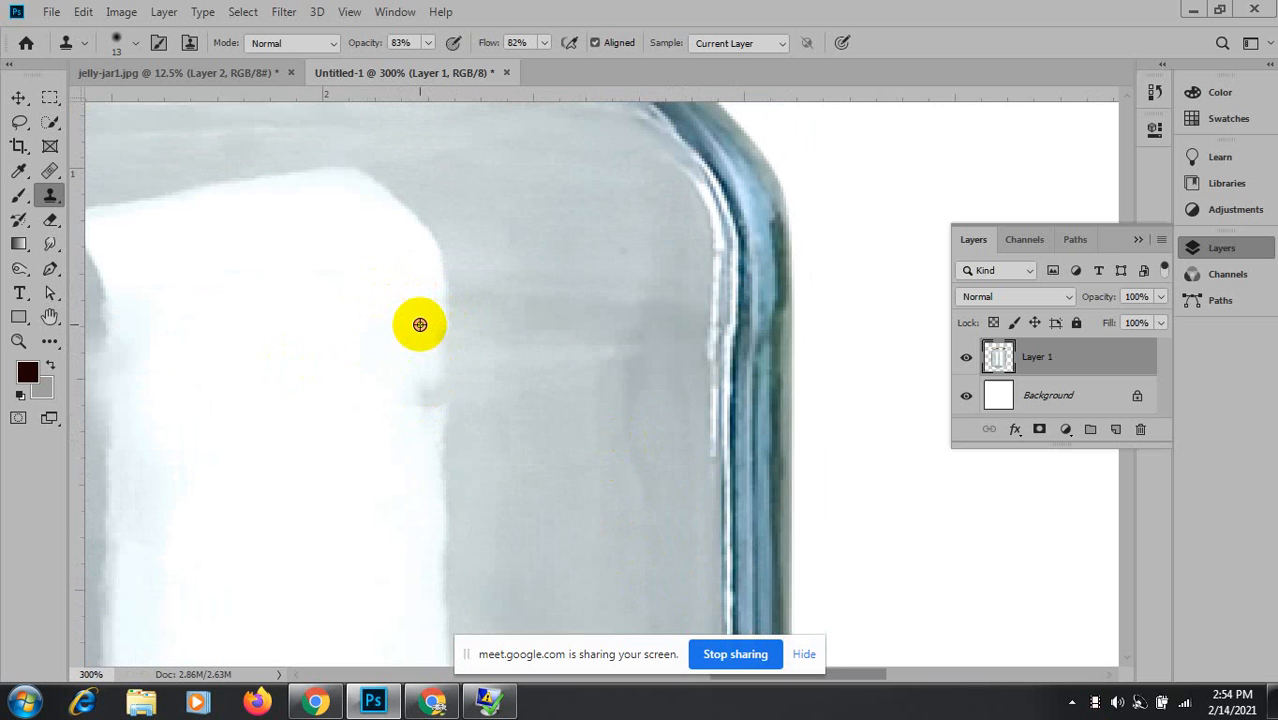
left_click(420, 325, "alt")
left_click_drag(429, 329, 426, 390)
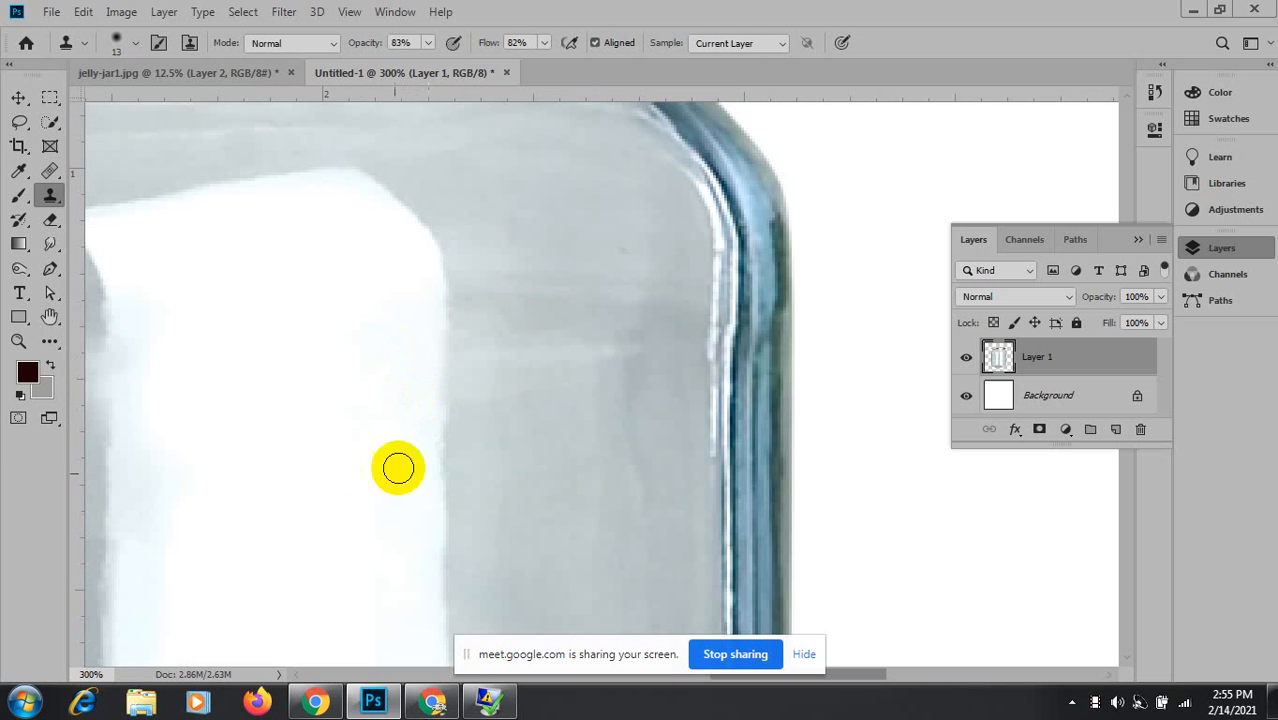
Clone out the faint grey spots inside the left white reflection around the middle of the jar, keeping the brush size at 13.
mouse_move(298, 470)
left_mouse_down()
mouse_move(252, 493)
mouse_move(293, 463)
mouse_move(311, 470)
mouse_move(318, 527)
mouse_move(491, 240)
left_mouse_up()
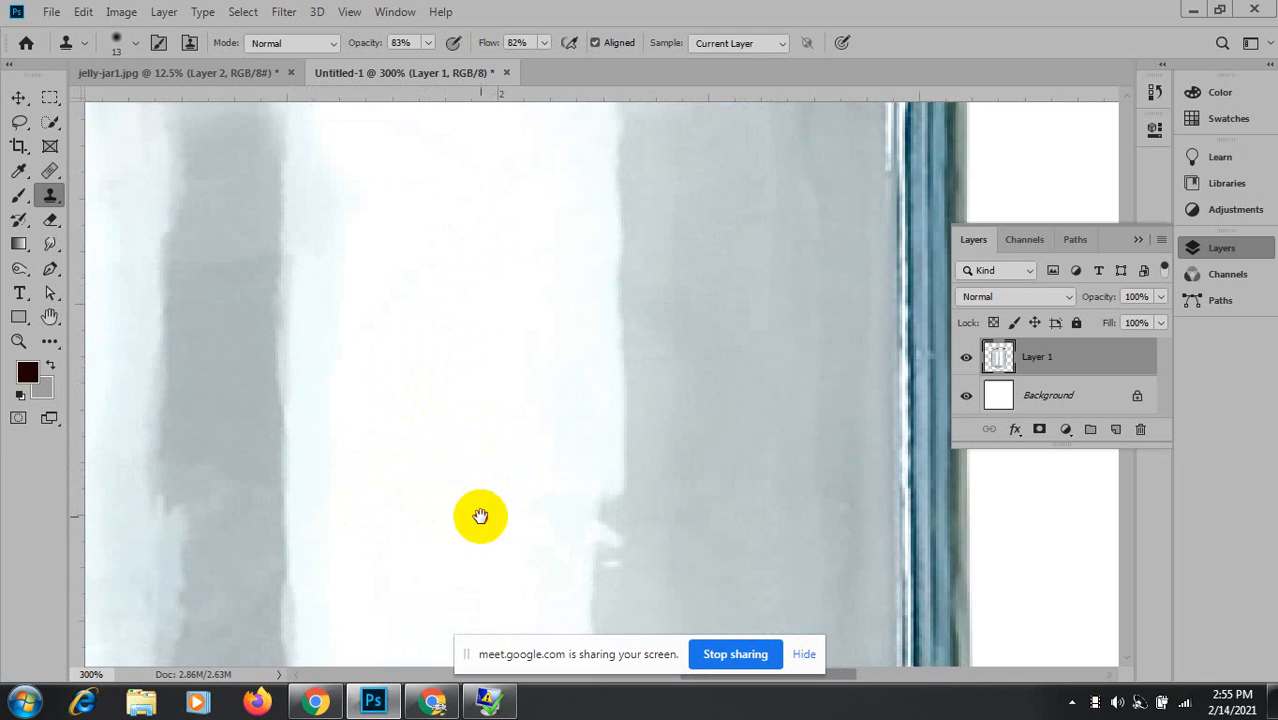
left_click_drag(479, 516, 659, 260)
left_click_drag(528, 362, 739, 295)
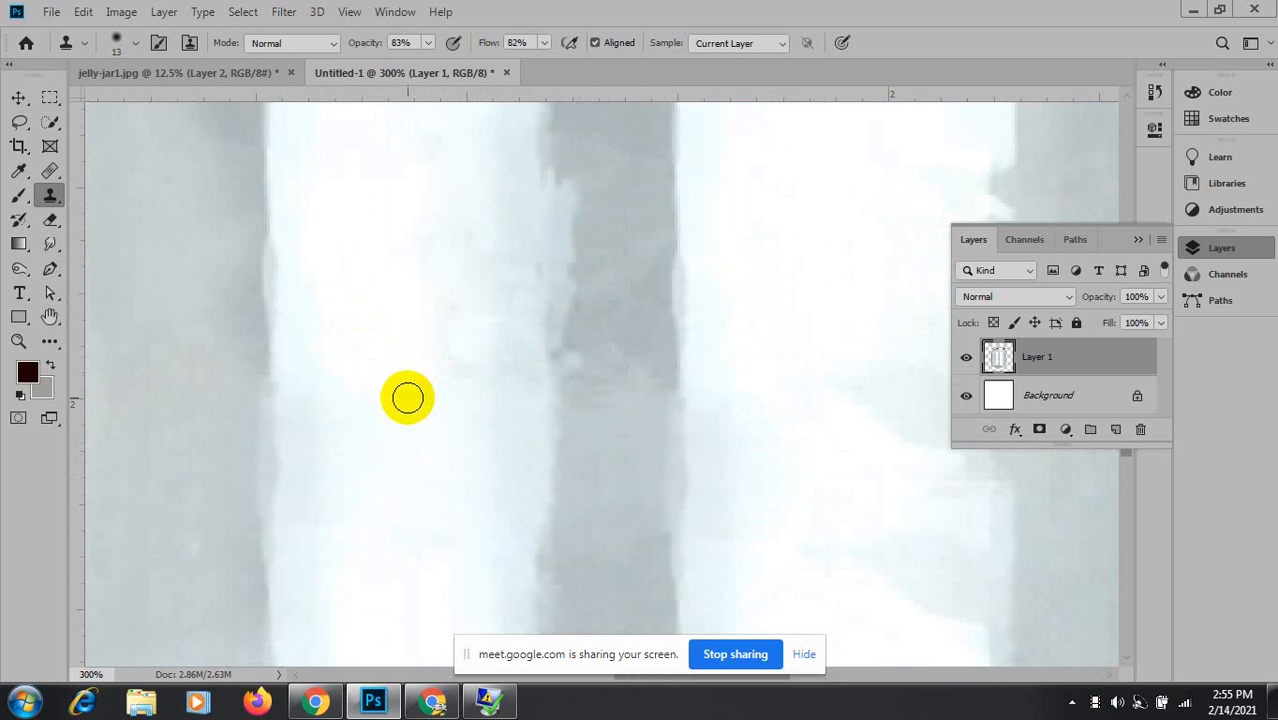
mouse_move(404, 413)
left_mouse_down()
mouse_move(463, 398)
mouse_move(462, 366)
left_mouse_up()
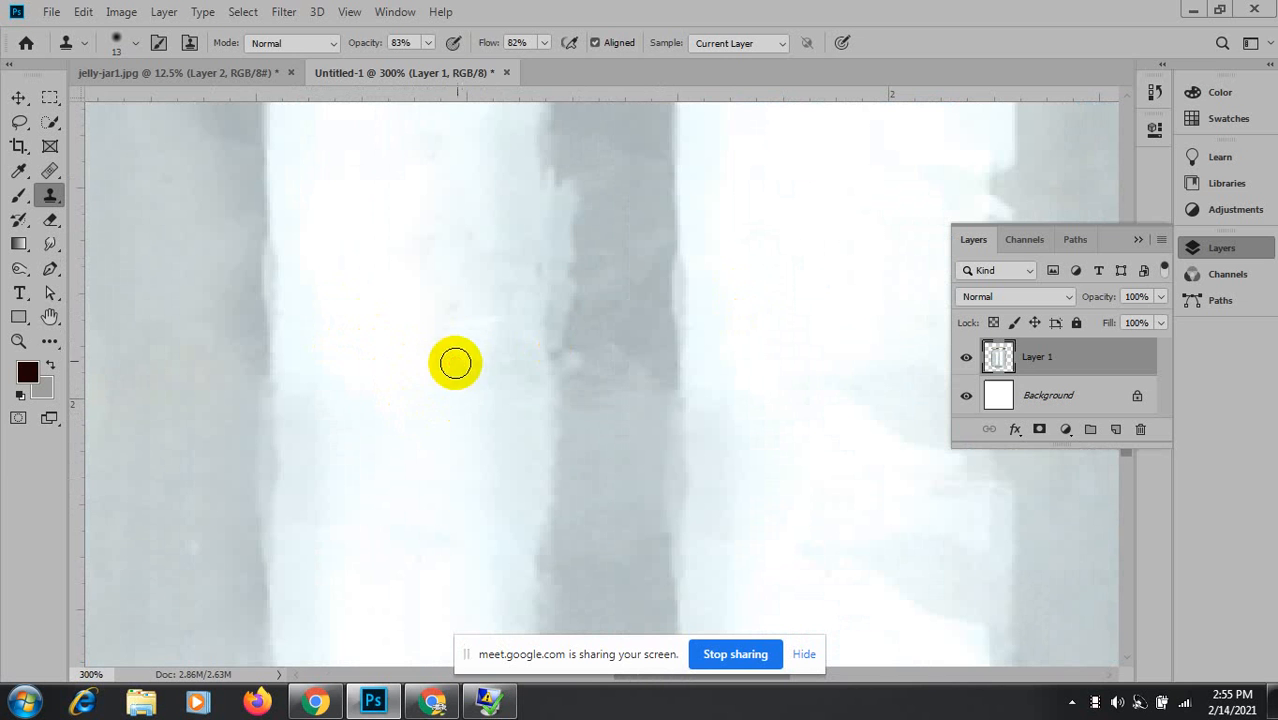
left_click(460, 408, "alt")
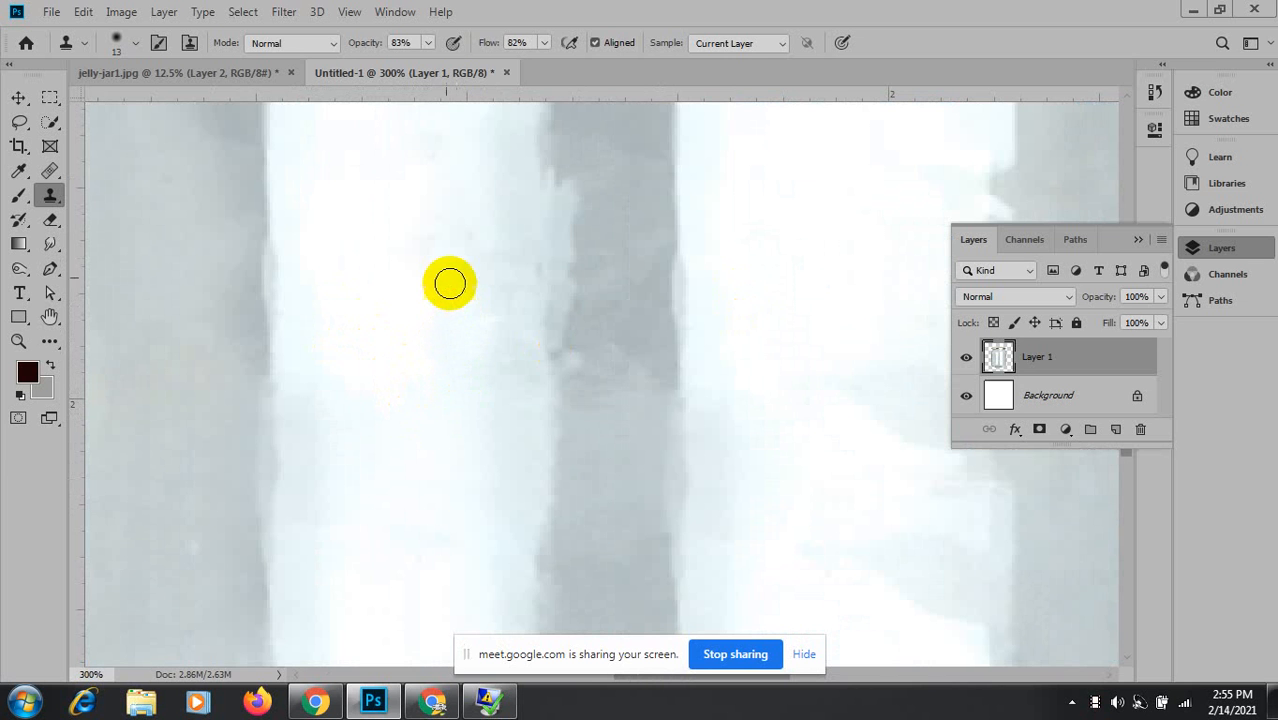
left_click(451, 239)
left_click(431, 147)
left_click(485, 277)
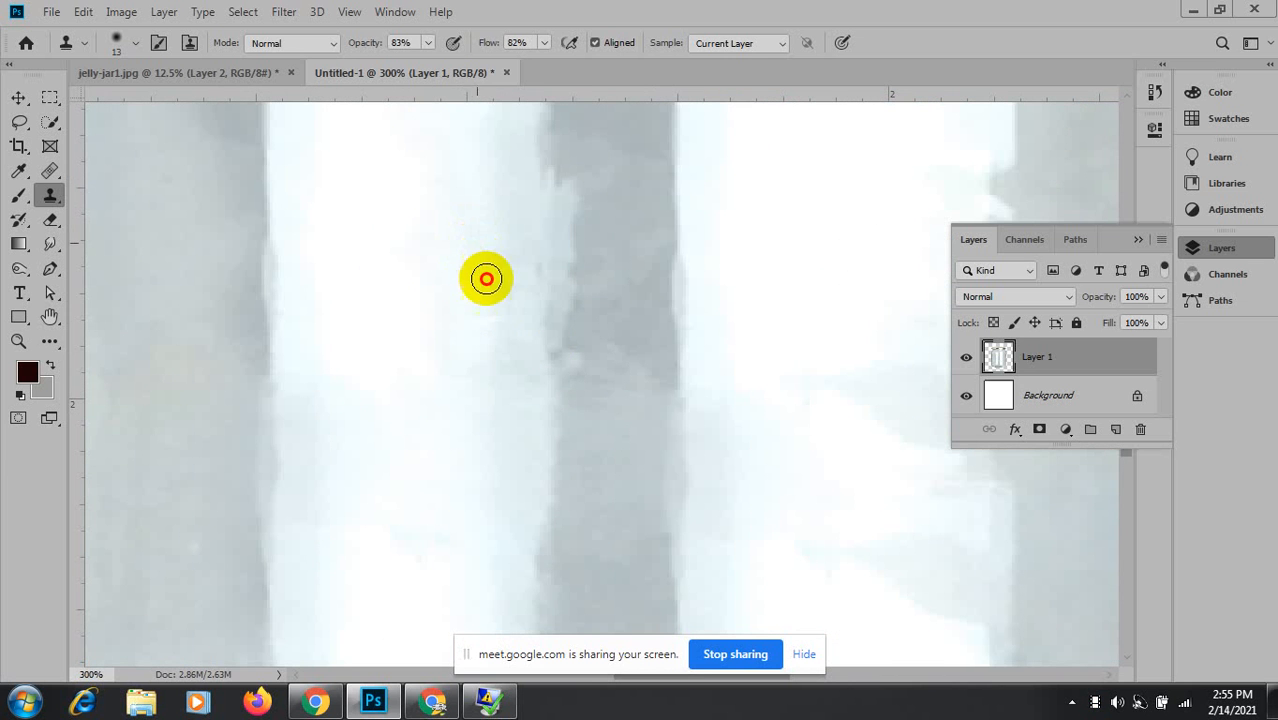
left_click(471, 377)
Check the whole jar, focus on the dark cracks along its left edge, and activate the Smudge tool.
left_click_drag(802, 442, 450, 567)
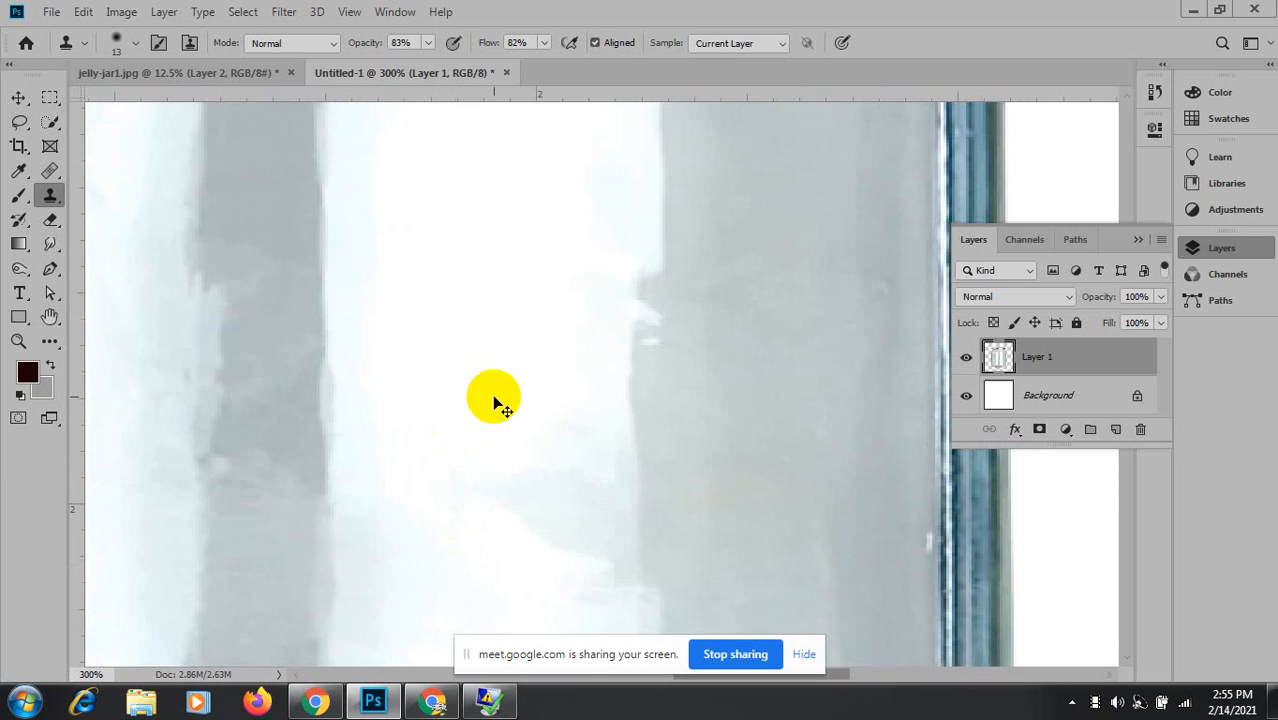
key("ctrl+minus")
key("ctrl+minus")
key("ctrl+minus")
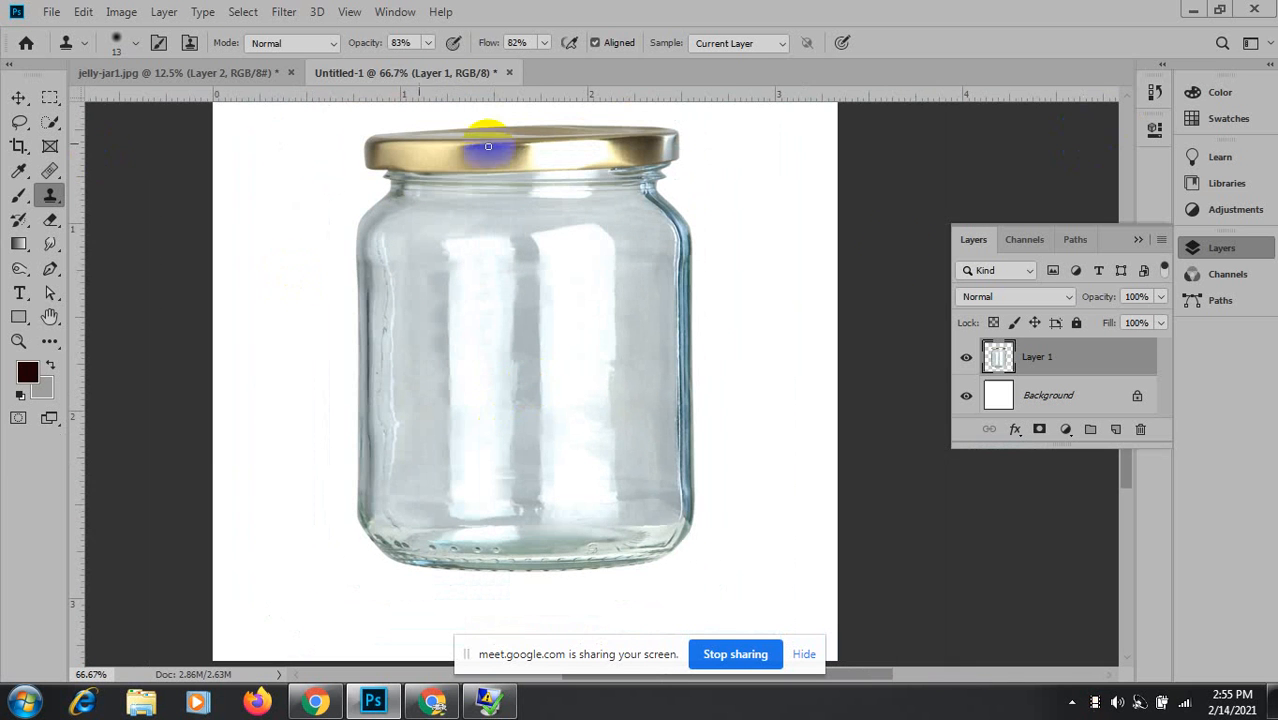
left_click(388, 334, "ctrl")
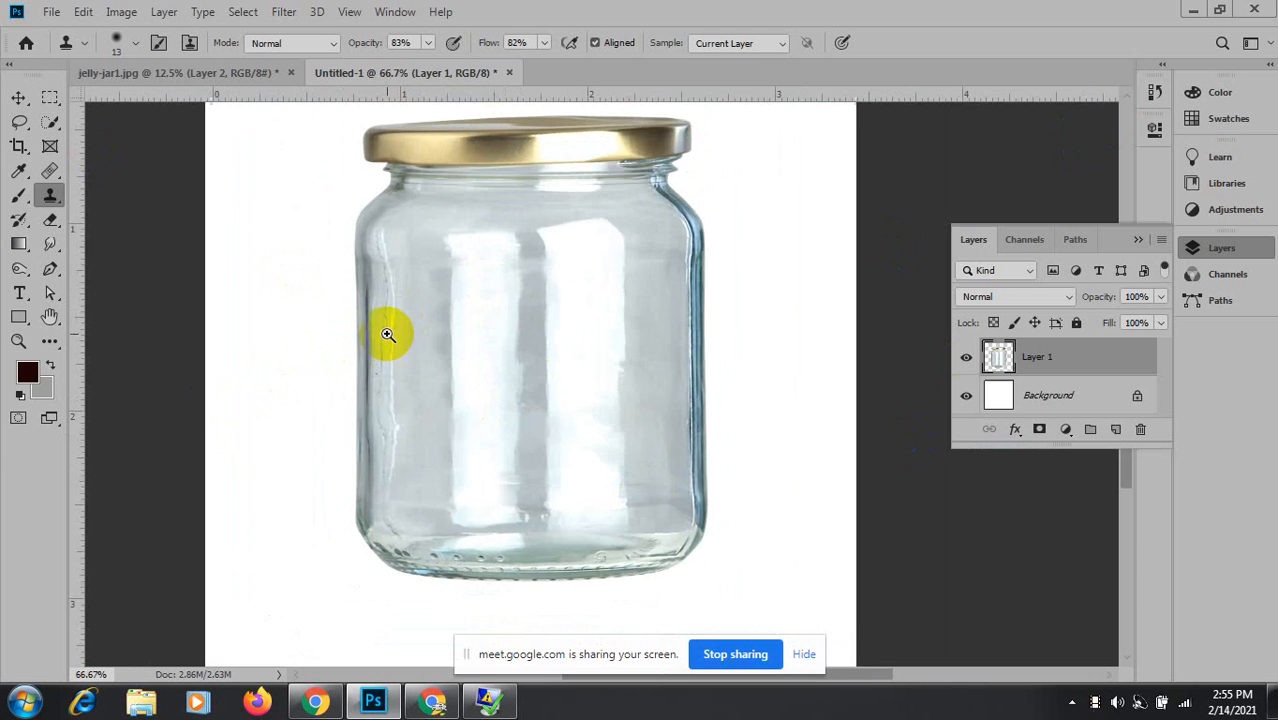
left_click(387, 335, "ctrl")
left_click(388, 334, "ctrl")
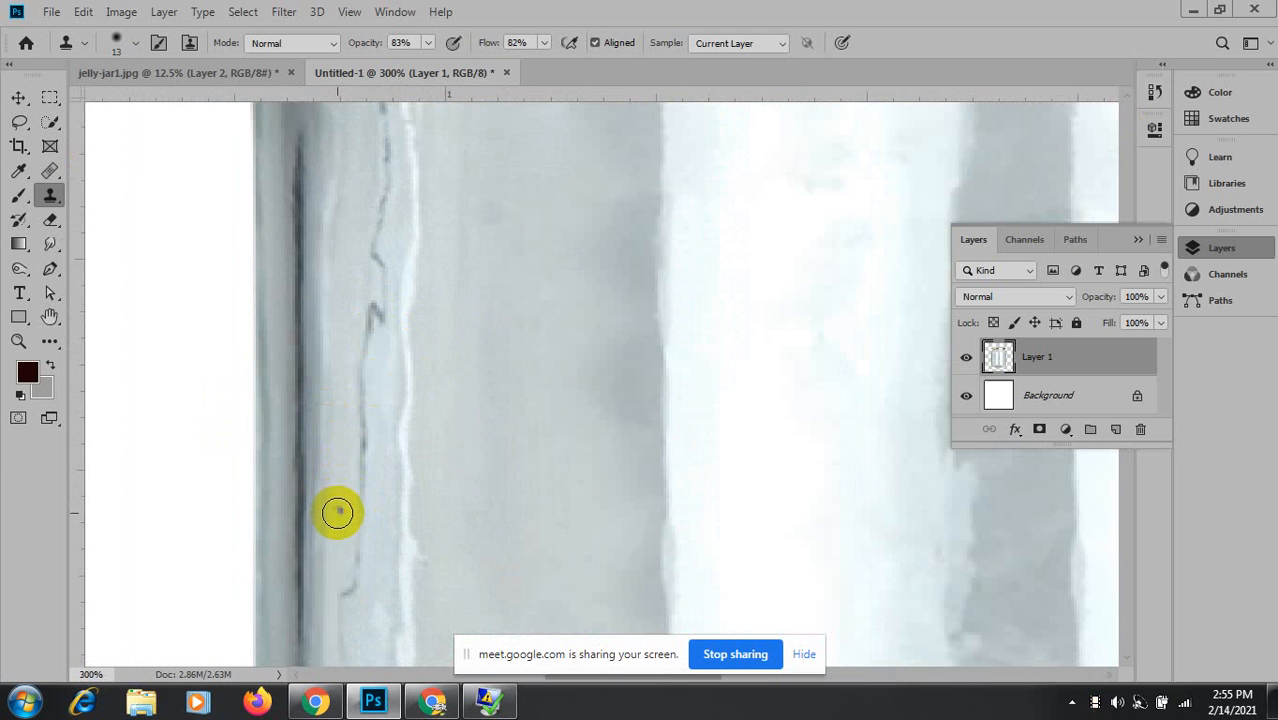
mouse_move(50, 243)
left_mouse_down()
mouse_move(200, 285)
mouse_move(120, 285)
left_mouse_up()
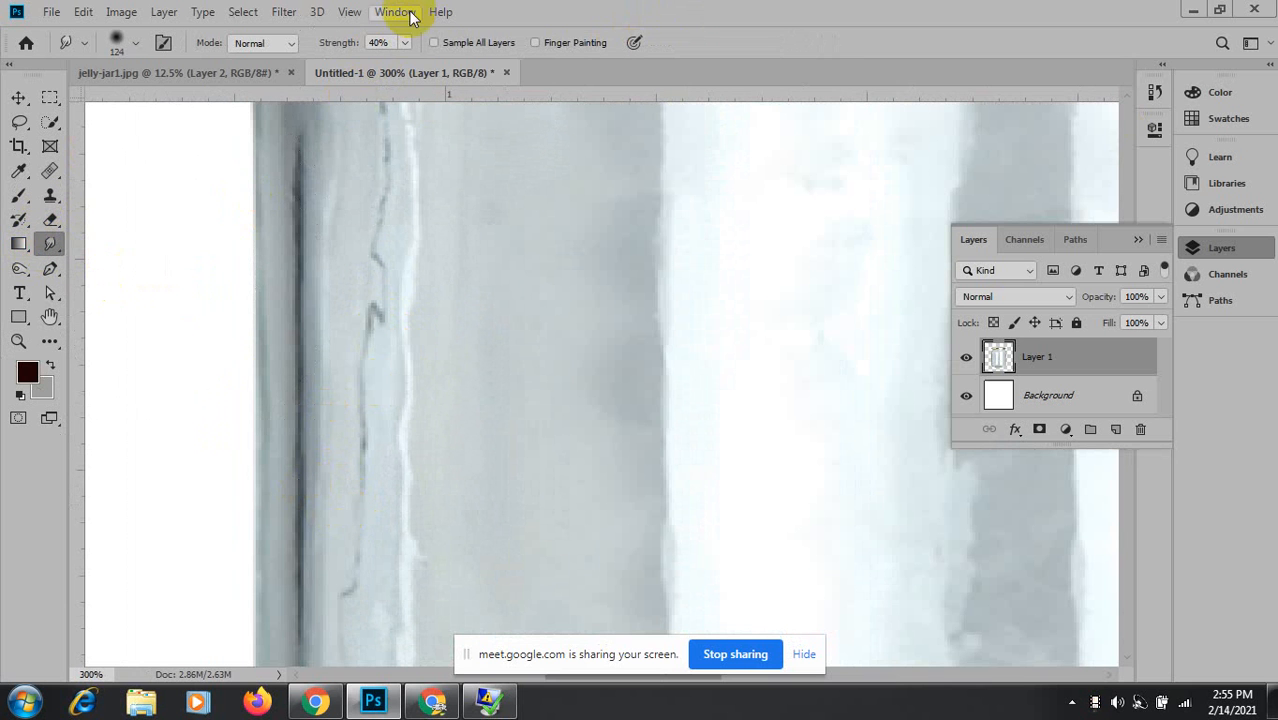
Reduce the Smudge brush size to 68 for working on the jar's left edge at 100% view.
left_click(404, 46)
left_click(402, 46)
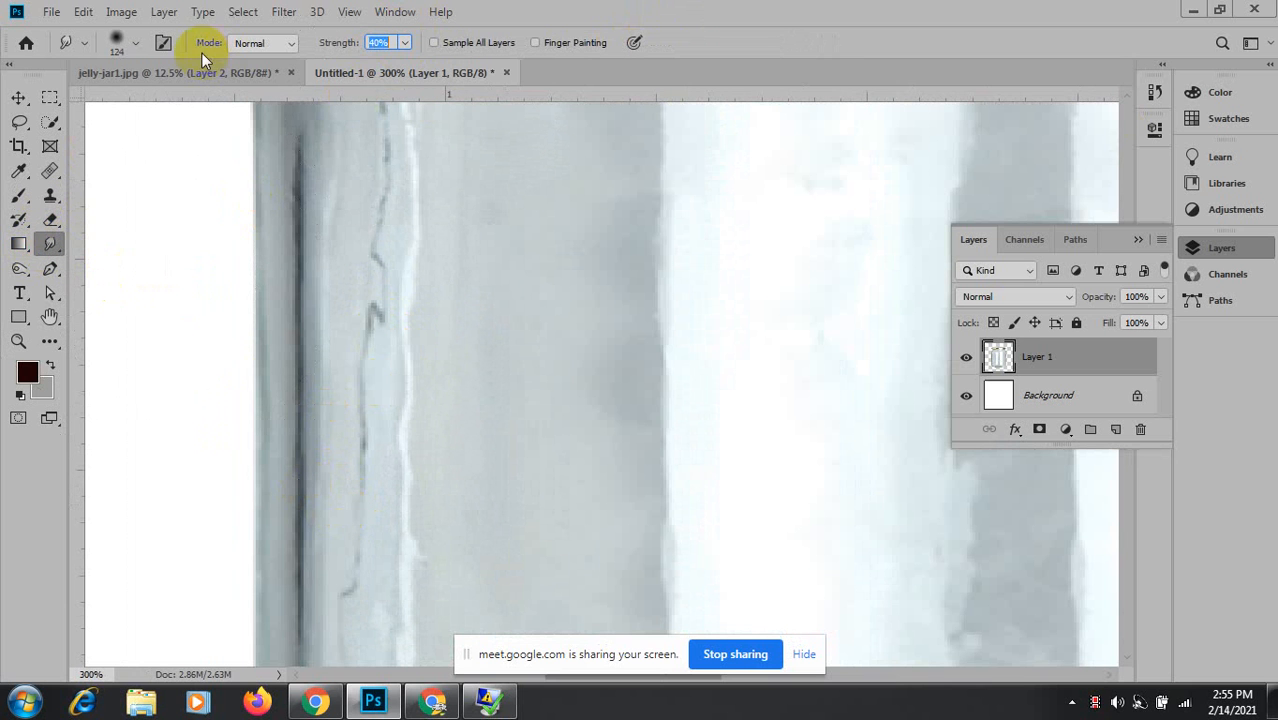
left_click(135, 43)
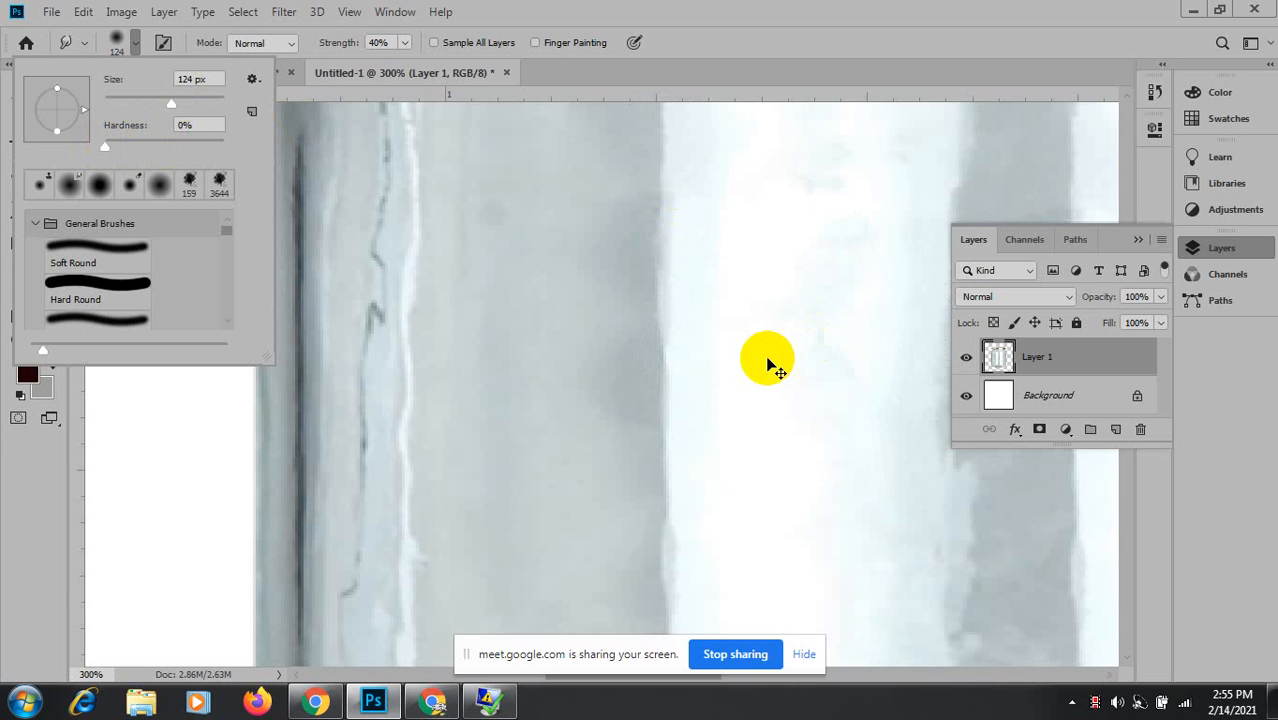
key("ctrl+minus")
key("ctrl+minus")
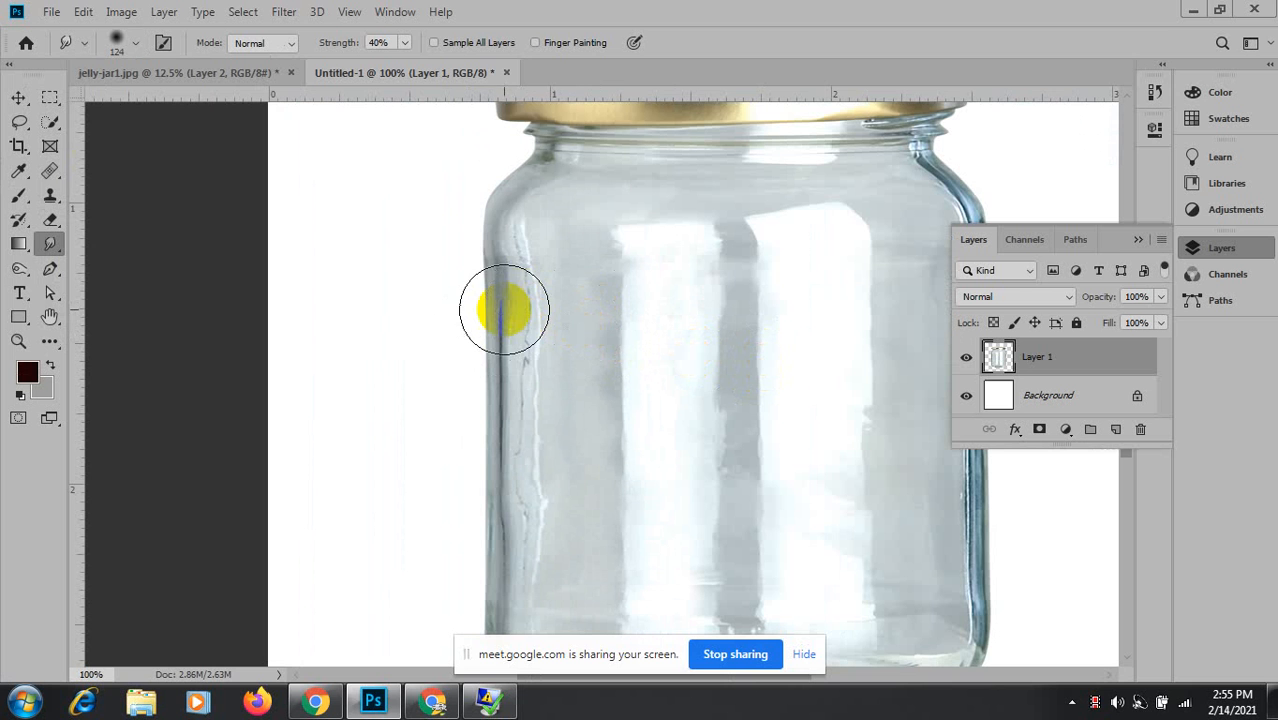
left_click_drag(509, 312, 481, 306)
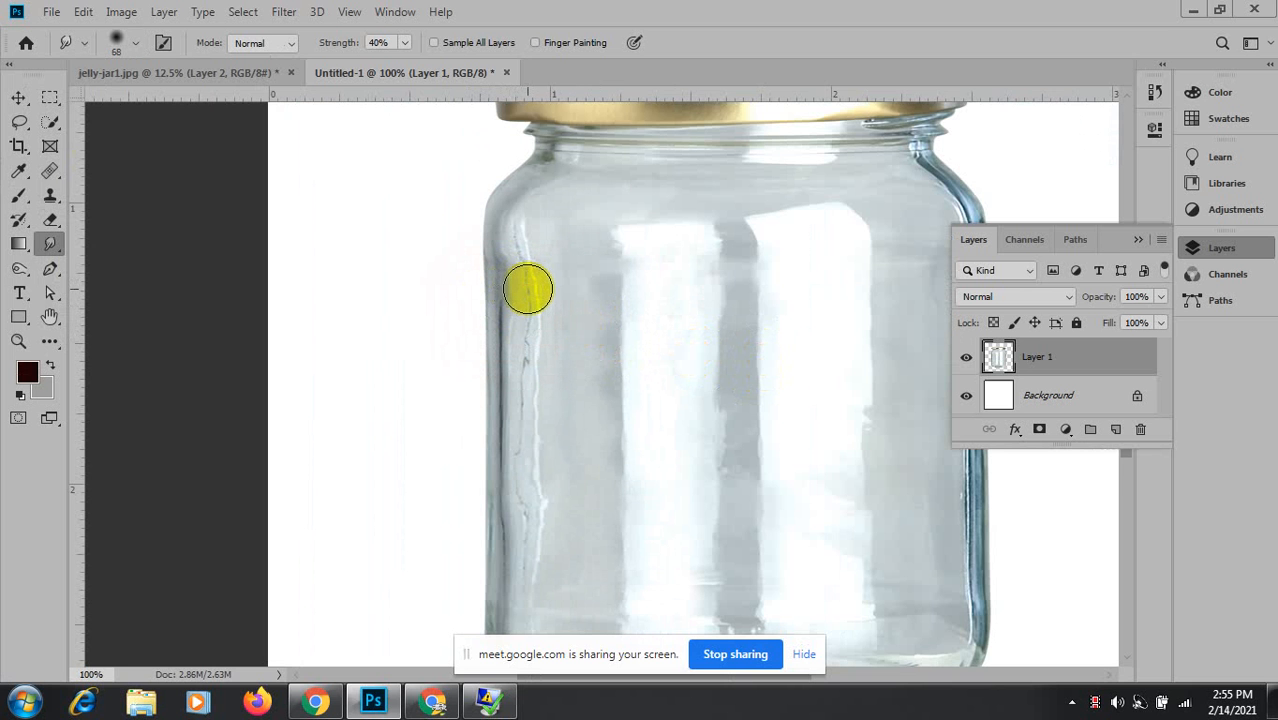
Smudge the dark cracks down the lower part of the jar's left edge into smooth vertical streaks, with a brush size of 68.
scroll(596, 300, "down", 3)
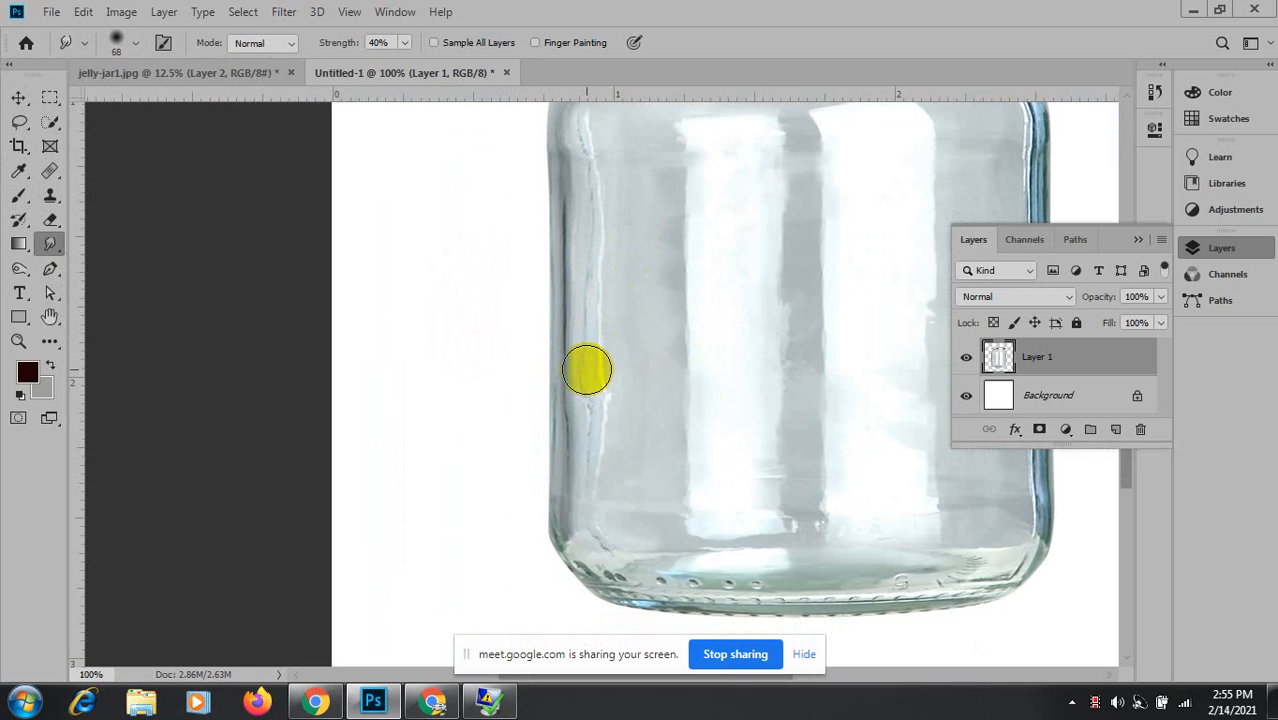
mouse_move(586, 370)
left_mouse_down()
mouse_move(590, 196)
mouse_move(583, 260)
mouse_move(606, 346)
mouse_move(582, 526)
left_mouse_up()
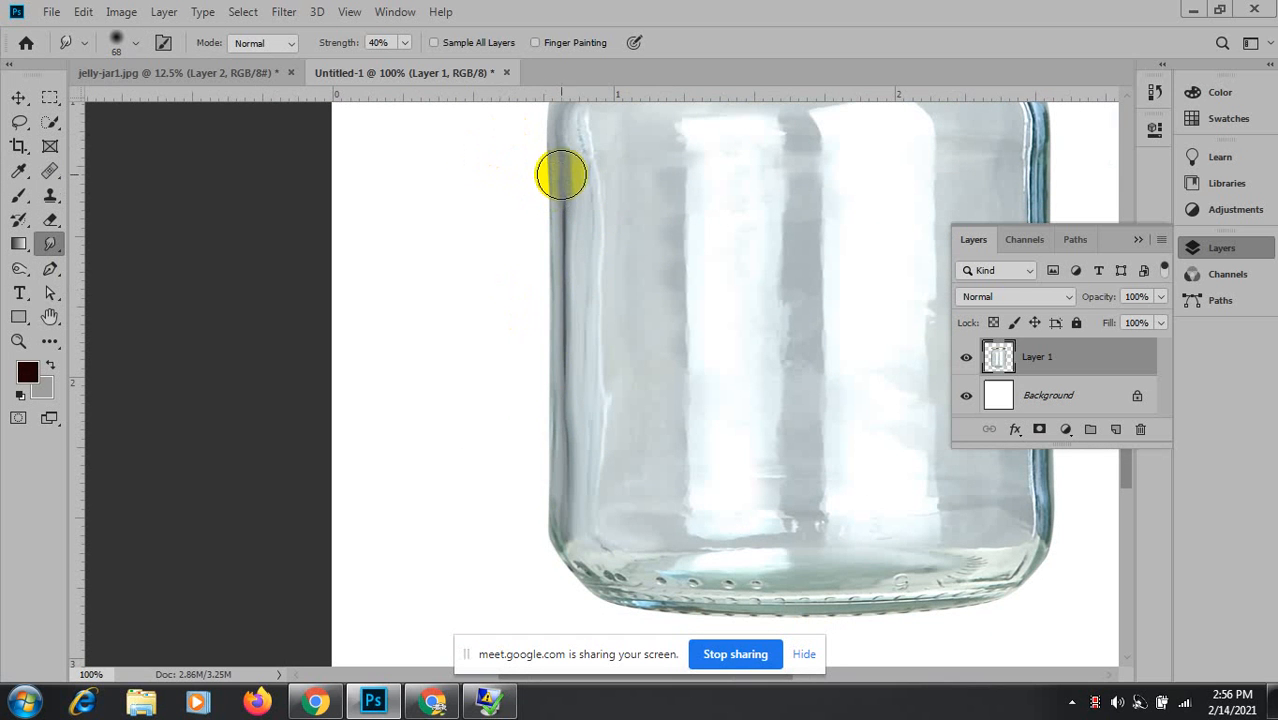
mouse_move(566, 174)
left_mouse_down()
mouse_move(545, 496)
mouse_move(563, 524)
left_mouse_up()
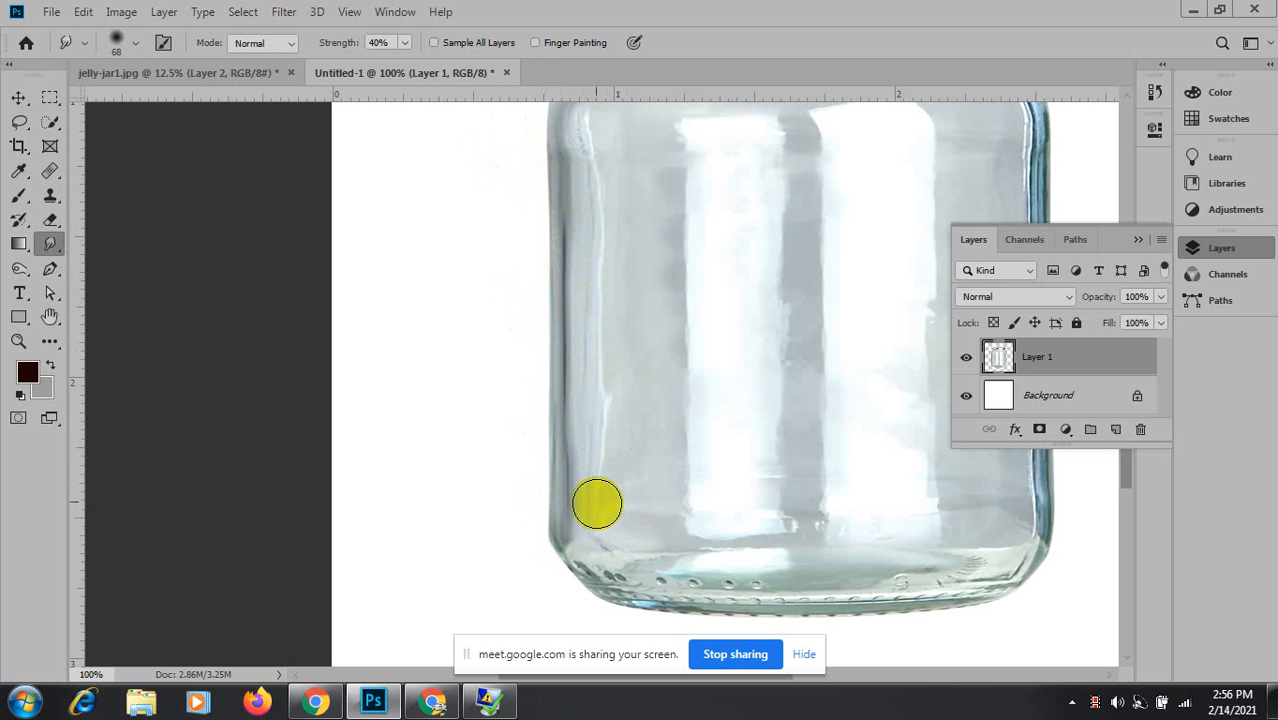
left_click(582, 535)
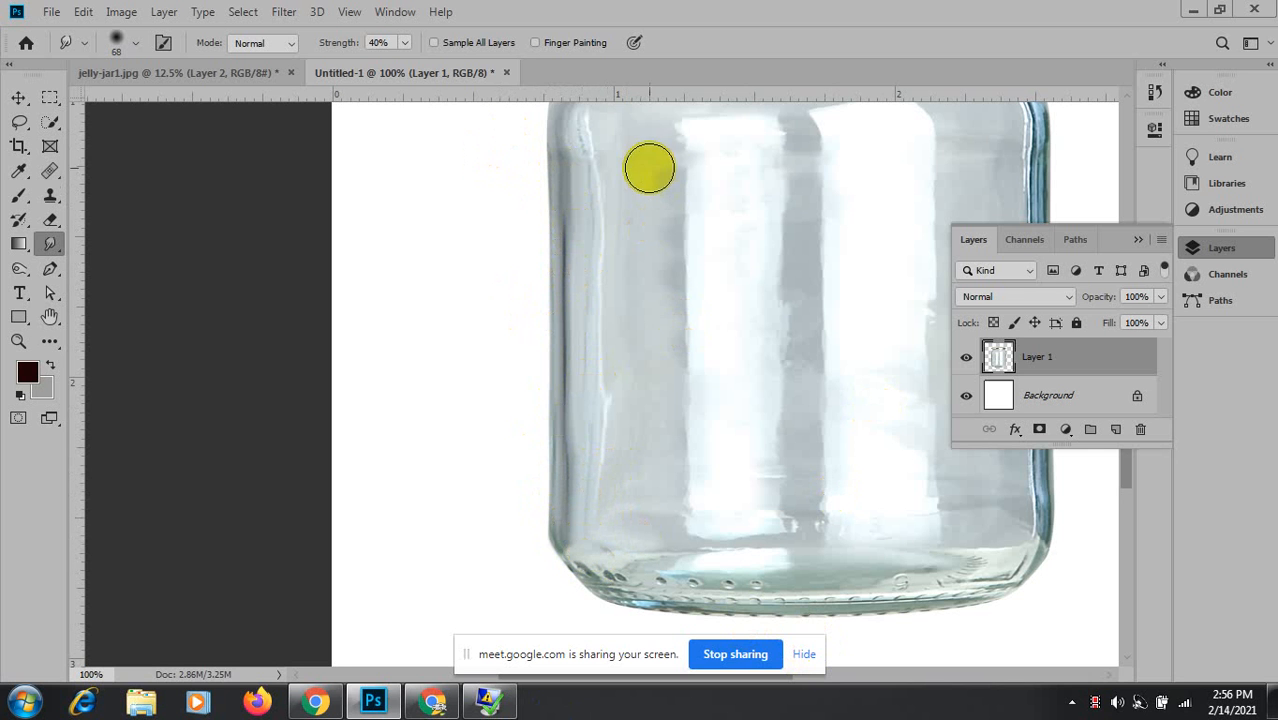
Smudge the uneven glass between the jar's left edge and the left white reflection into smooth vertical tones.
left_click(605, 143)
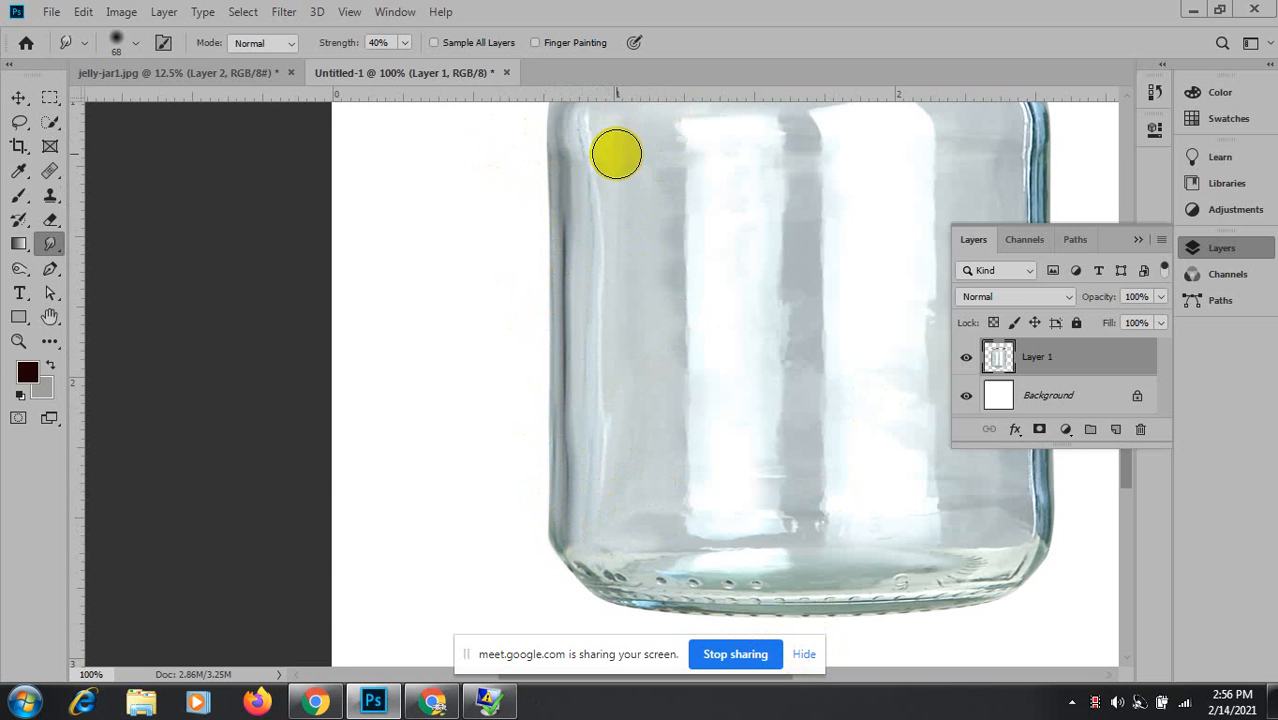
left_click(645, 131)
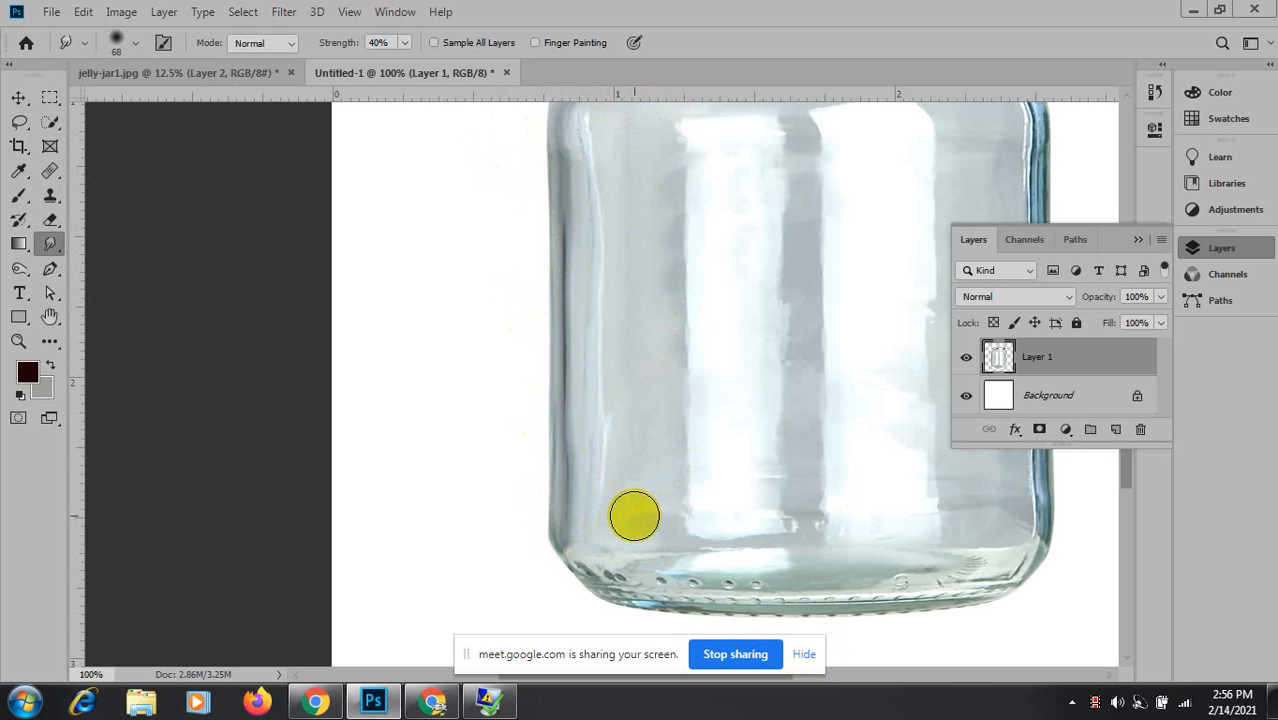
left_click(628, 168)
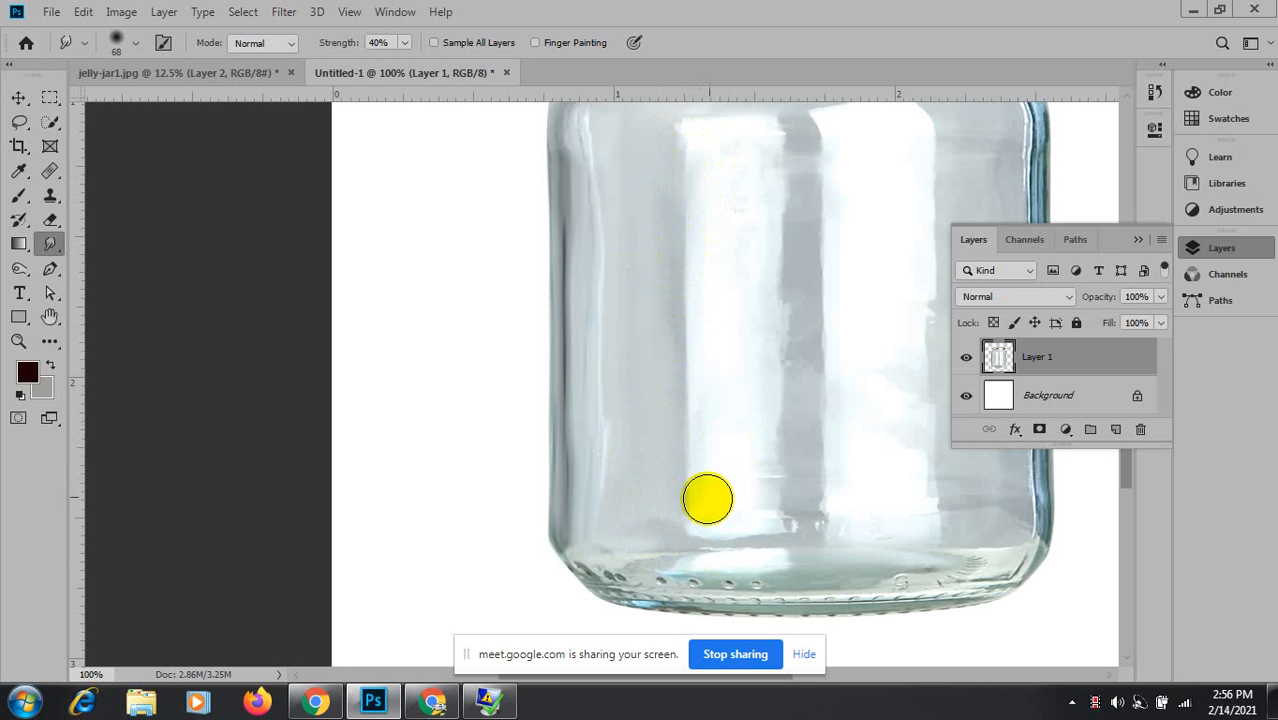
left_click_drag(707, 500, 701, 500)
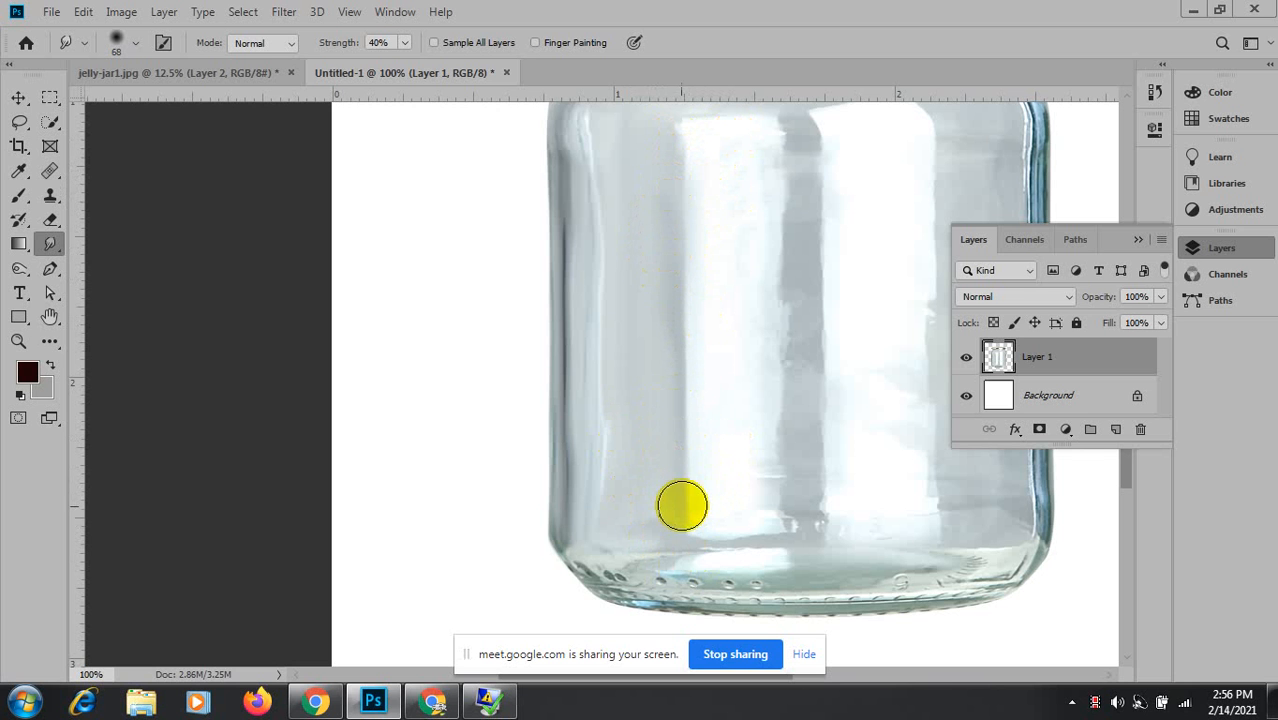
left_click_drag(587, 171, 591, 498)
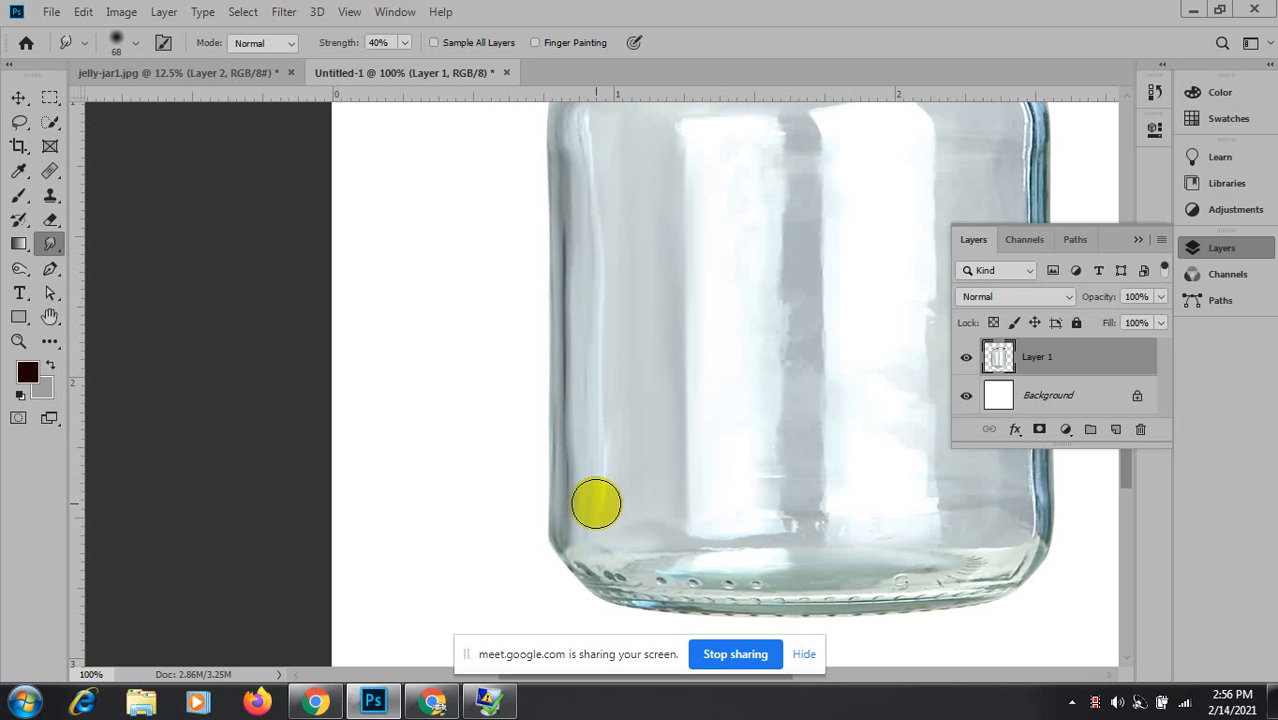
left_click_drag(590, 176, 582, 505)
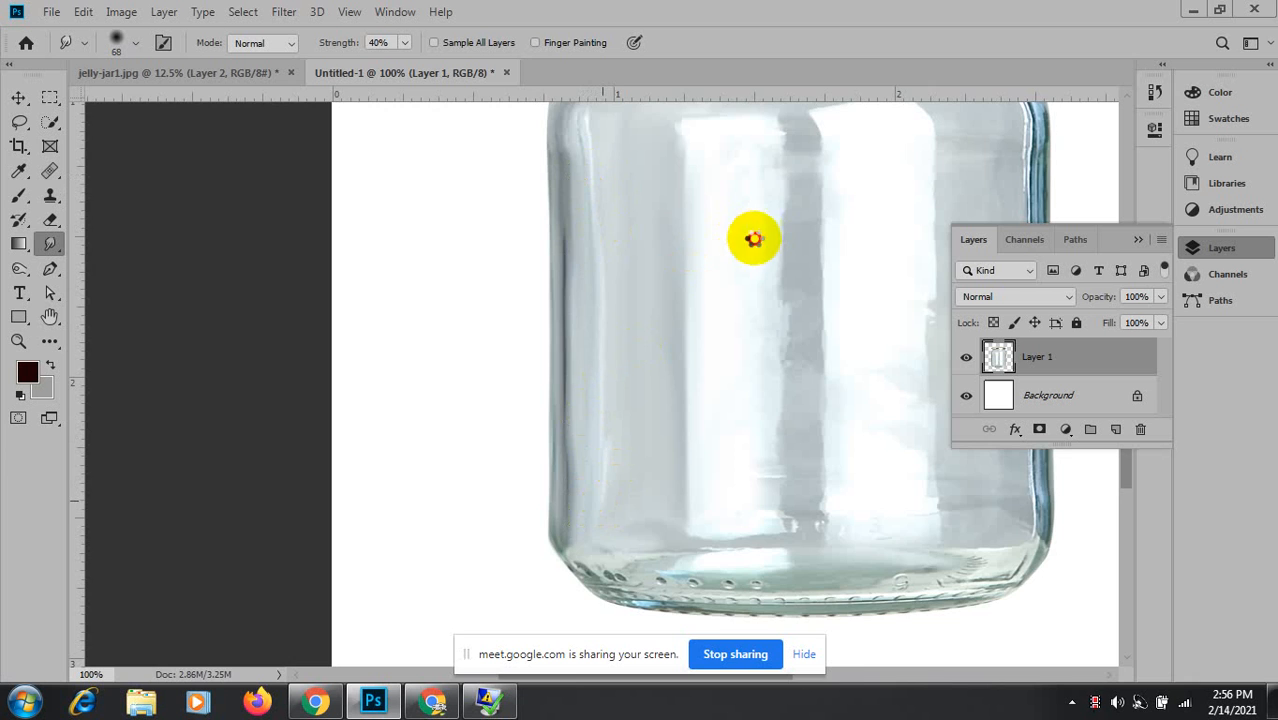
Smooth the patchy tones inside the left white reflection along its length with the Smudge tool.
left_click_drag(750, 237, 485, 342)
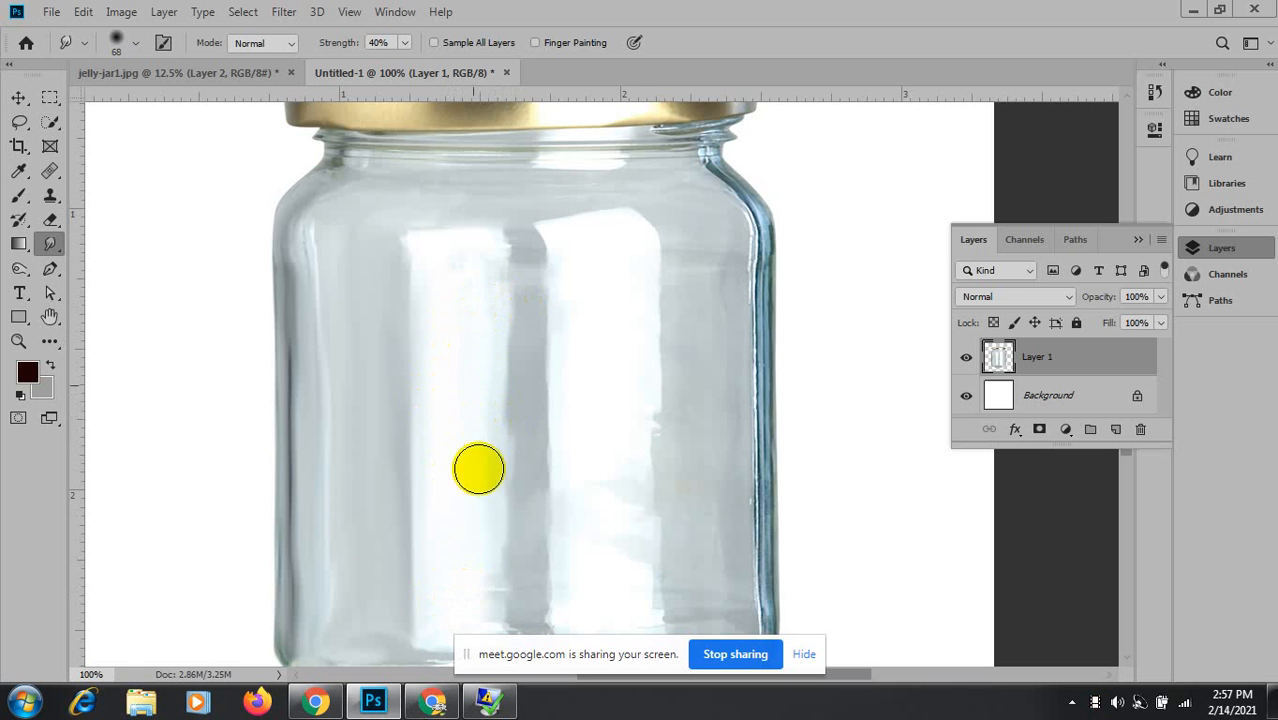
left_click_drag(474, 391, 464, 646)
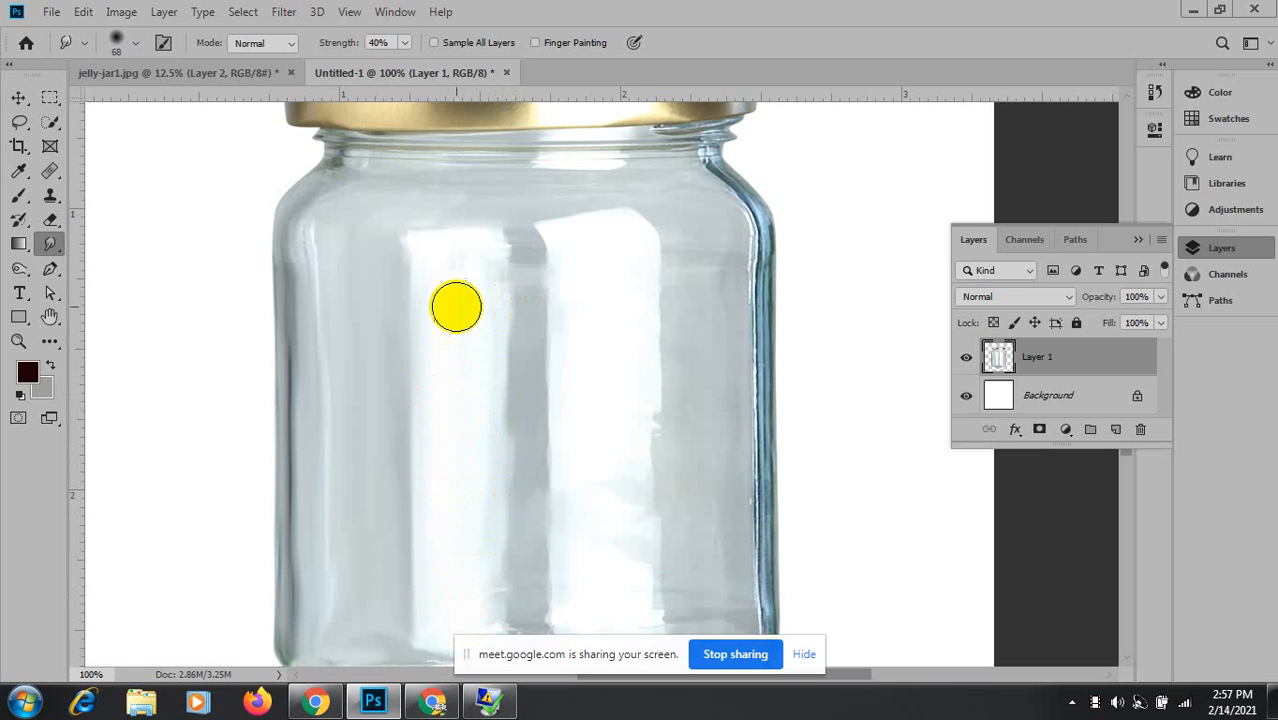
left_click_drag(456, 307, 465, 251)
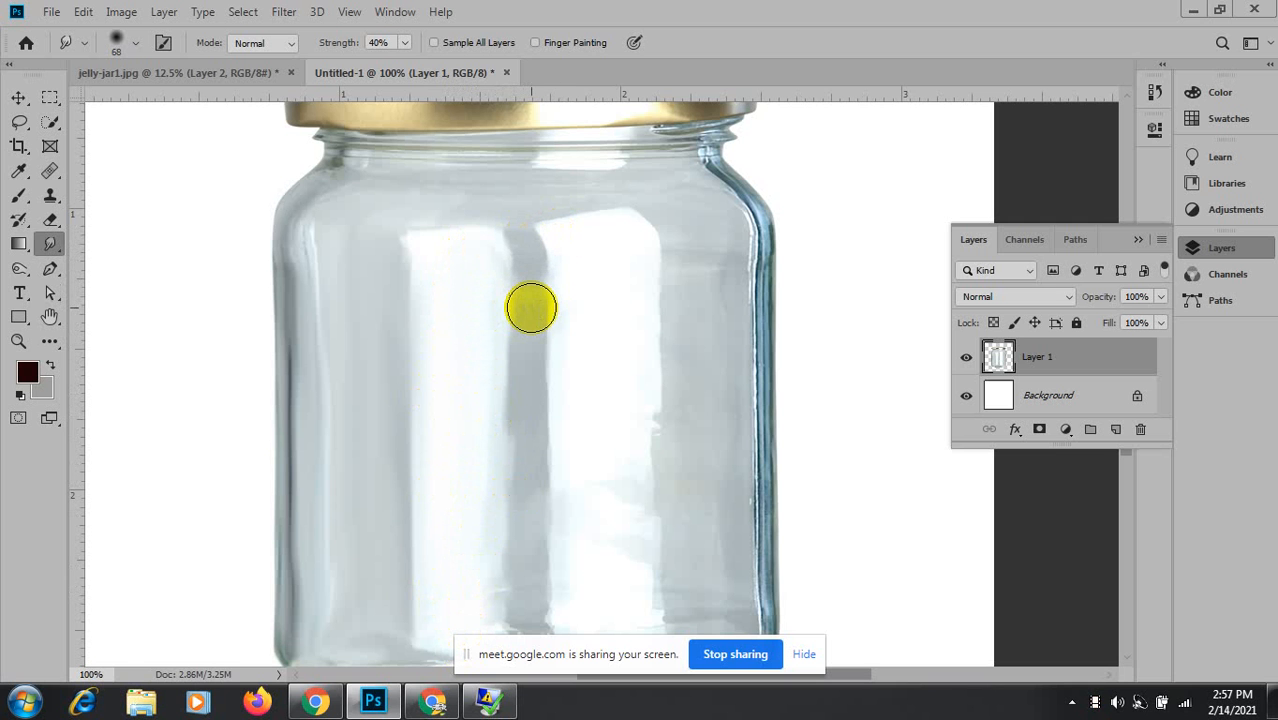
Smudge the blotchy grey band between the two white reflections smooth, from the shoulder down to the jar's base.
left_click_drag(529, 351, 525, 339)
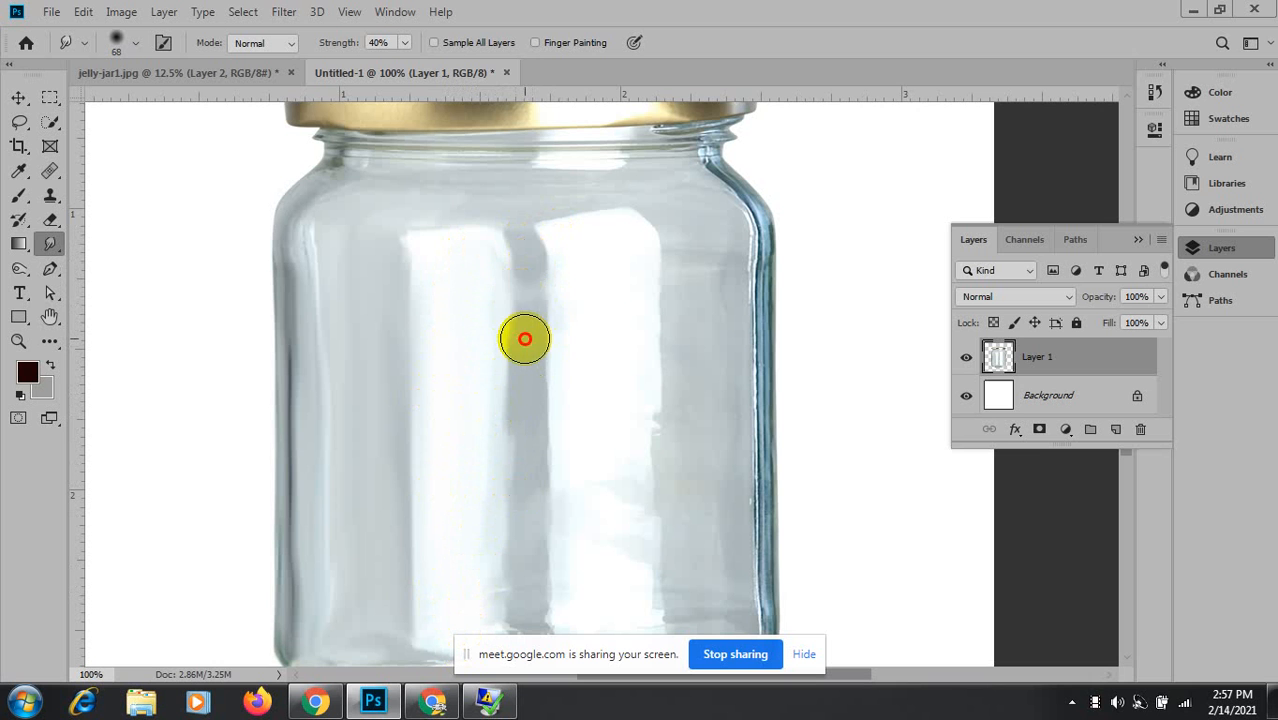
left_click(529, 407)
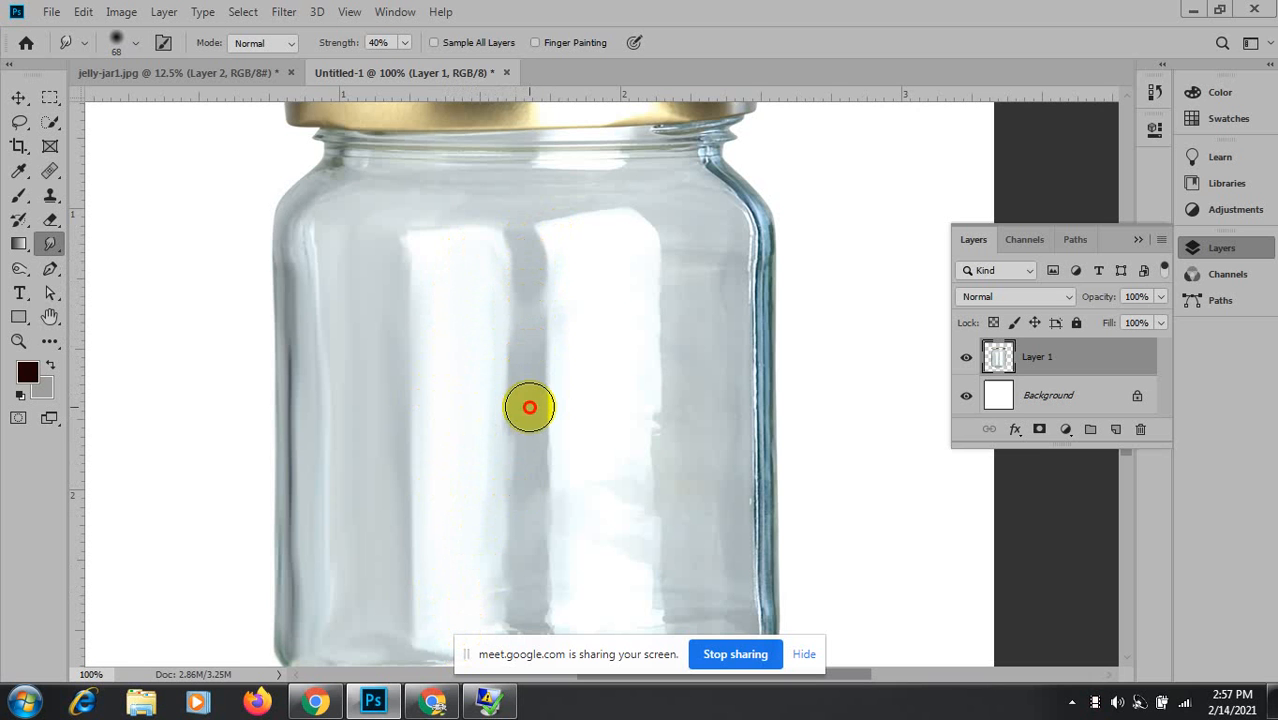
left_click_drag(530, 325, 525, 339)
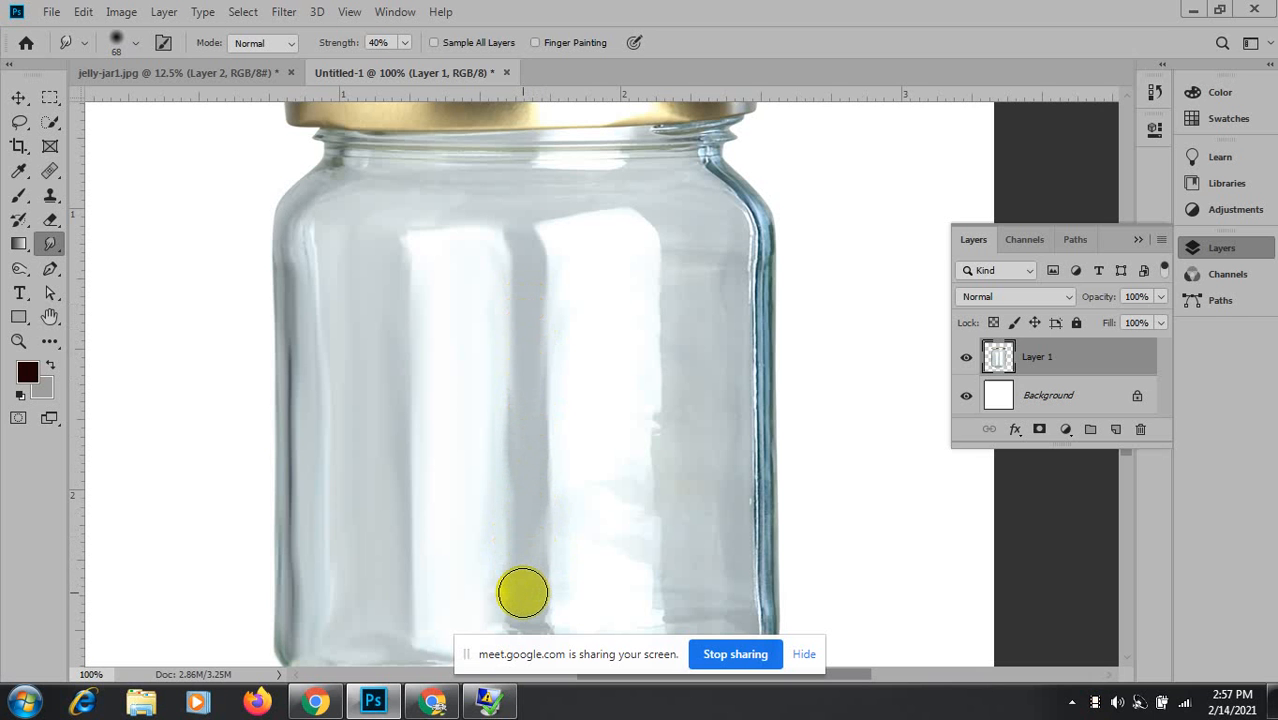
left_click_drag(522, 543, 536, 342)
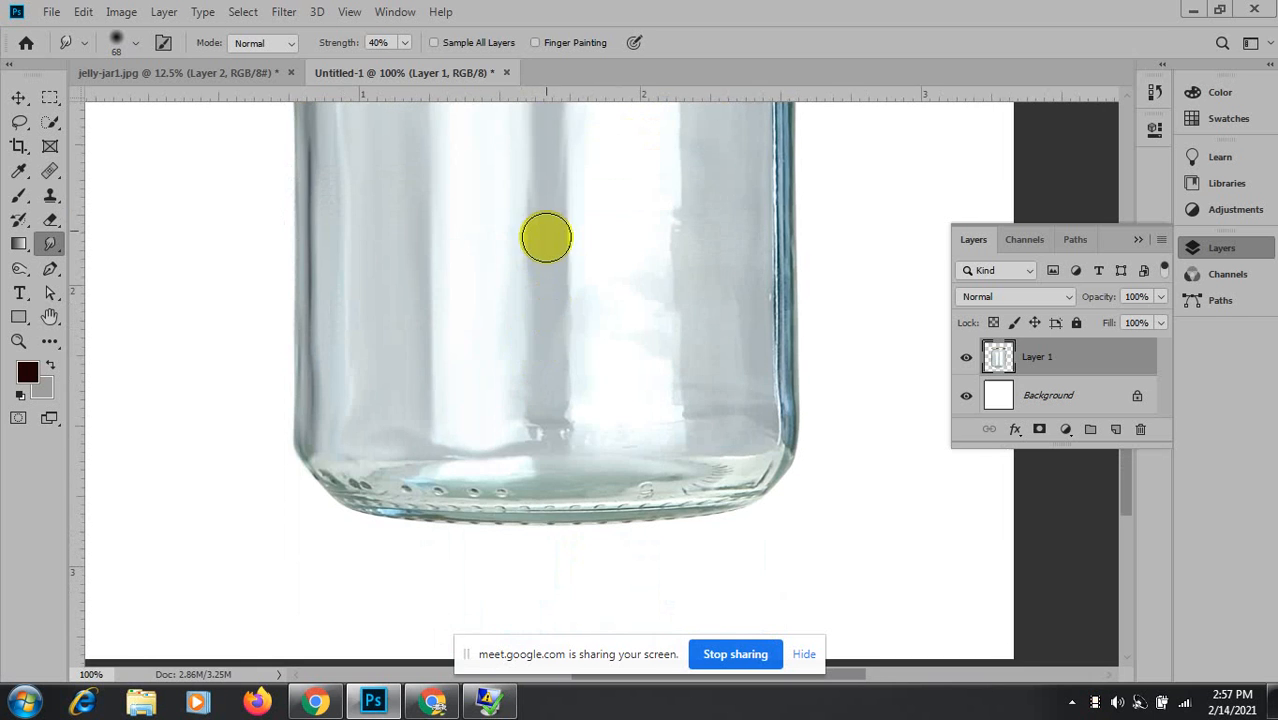
left_click_drag(553, 425, 548, 438)
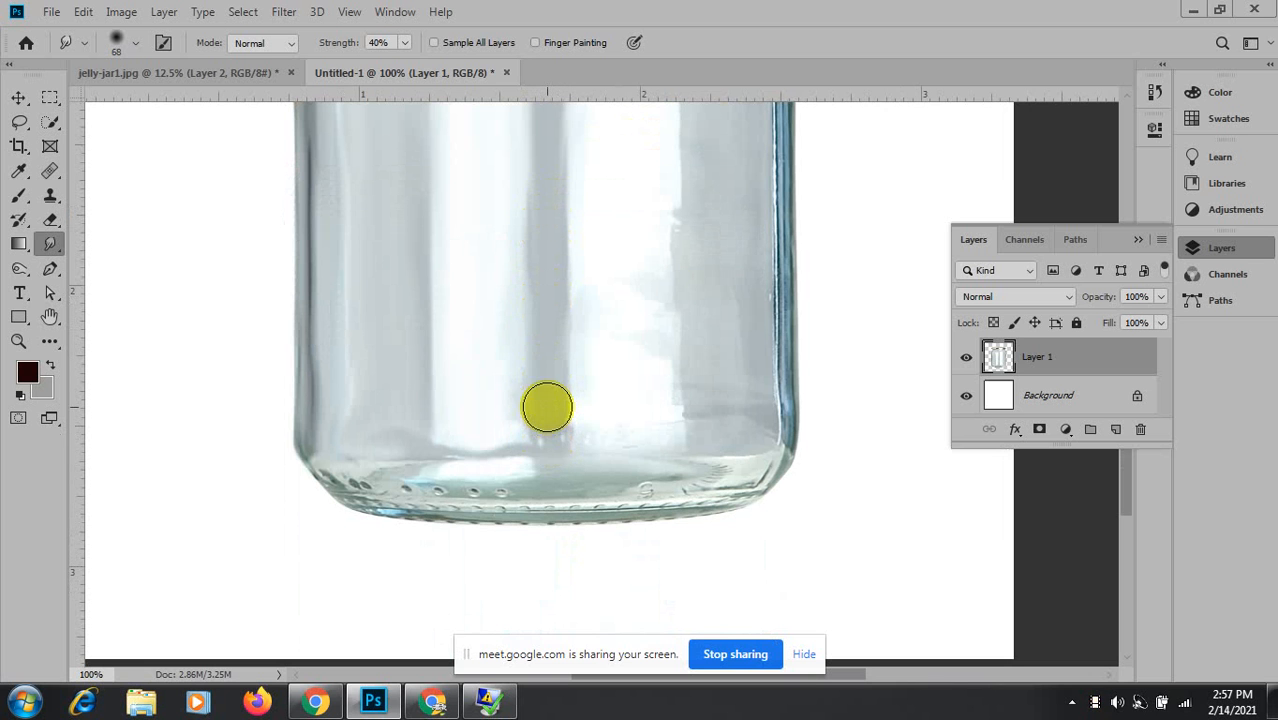
mouse_move(546, 407)
left_mouse_down()
mouse_move(510, 420)
mouse_move(525, 416)
left_mouse_up()
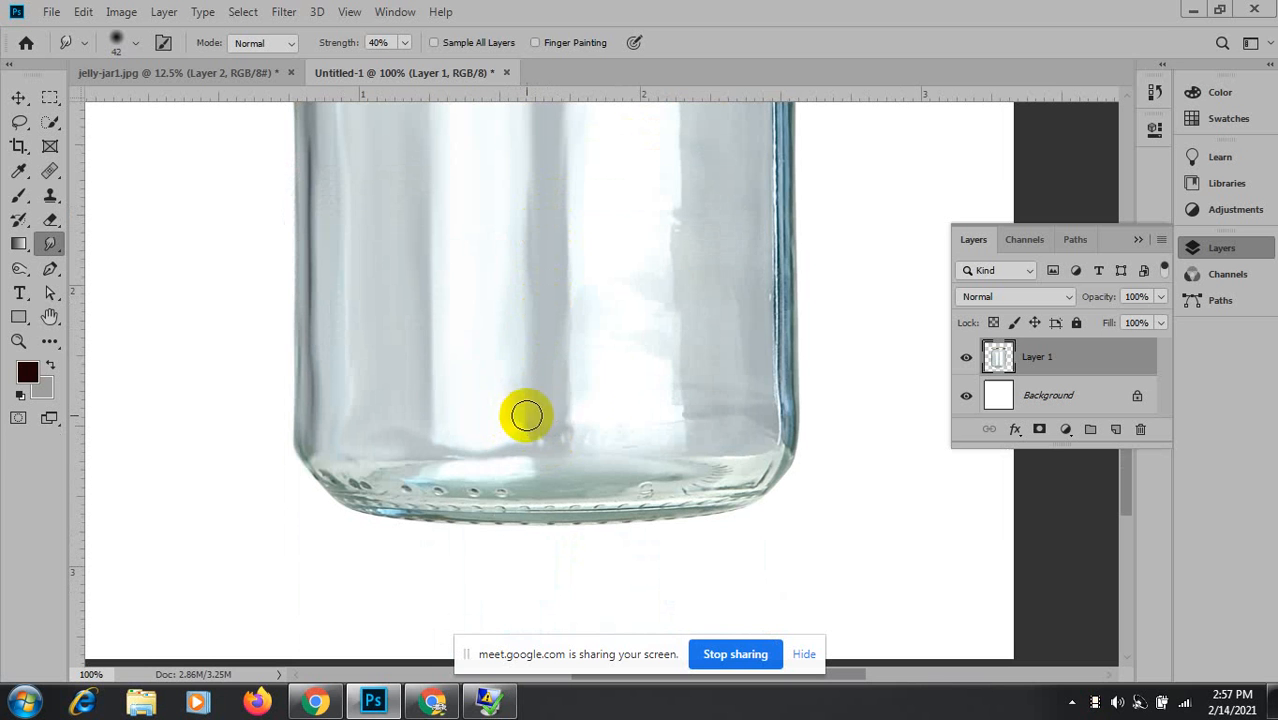
Switch to the Google Meet call, toggle the microphone, and return to the jar document in Photoshop.
left_click(432, 701)
left_click(580, 590)
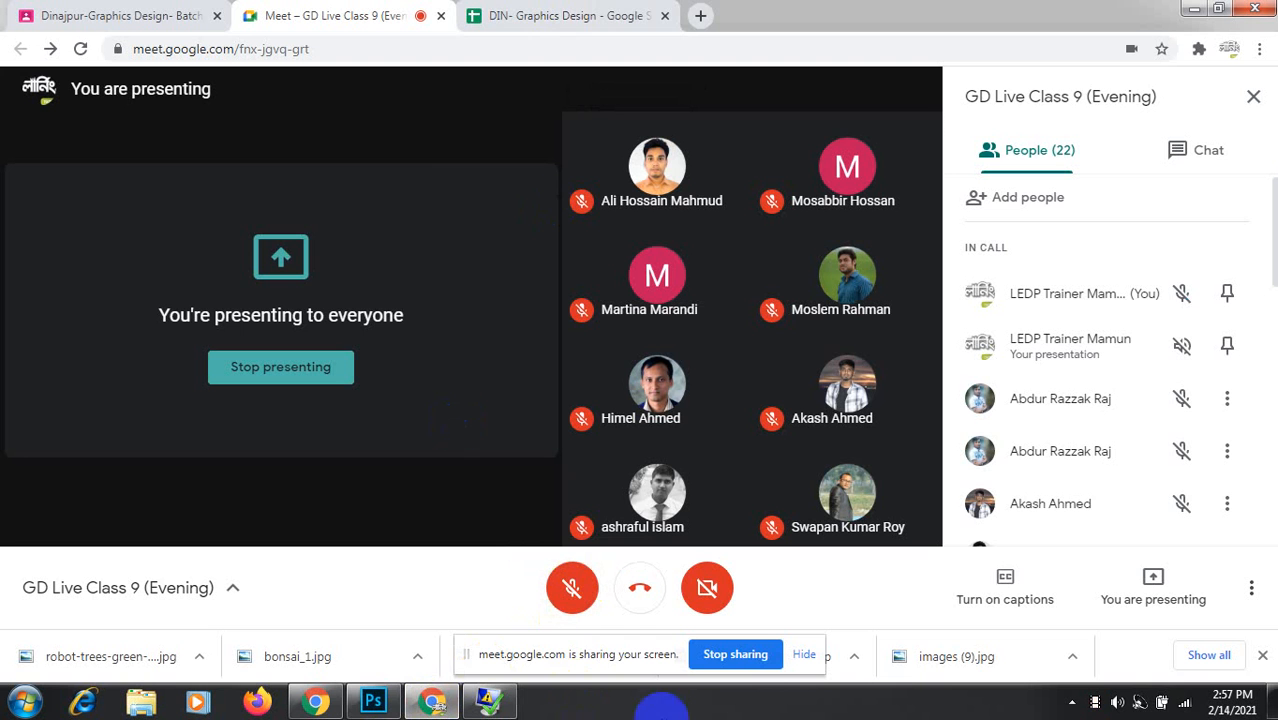
mouse_move(383, 703)
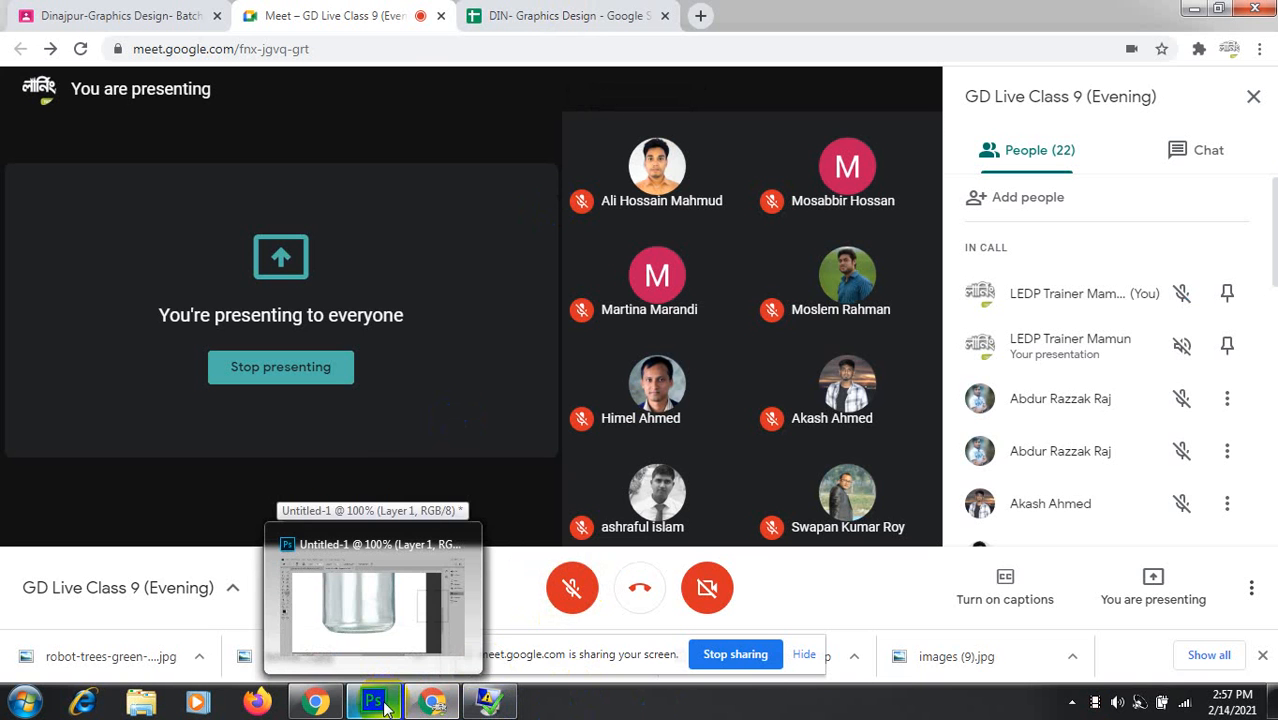
left_click(357, 595)
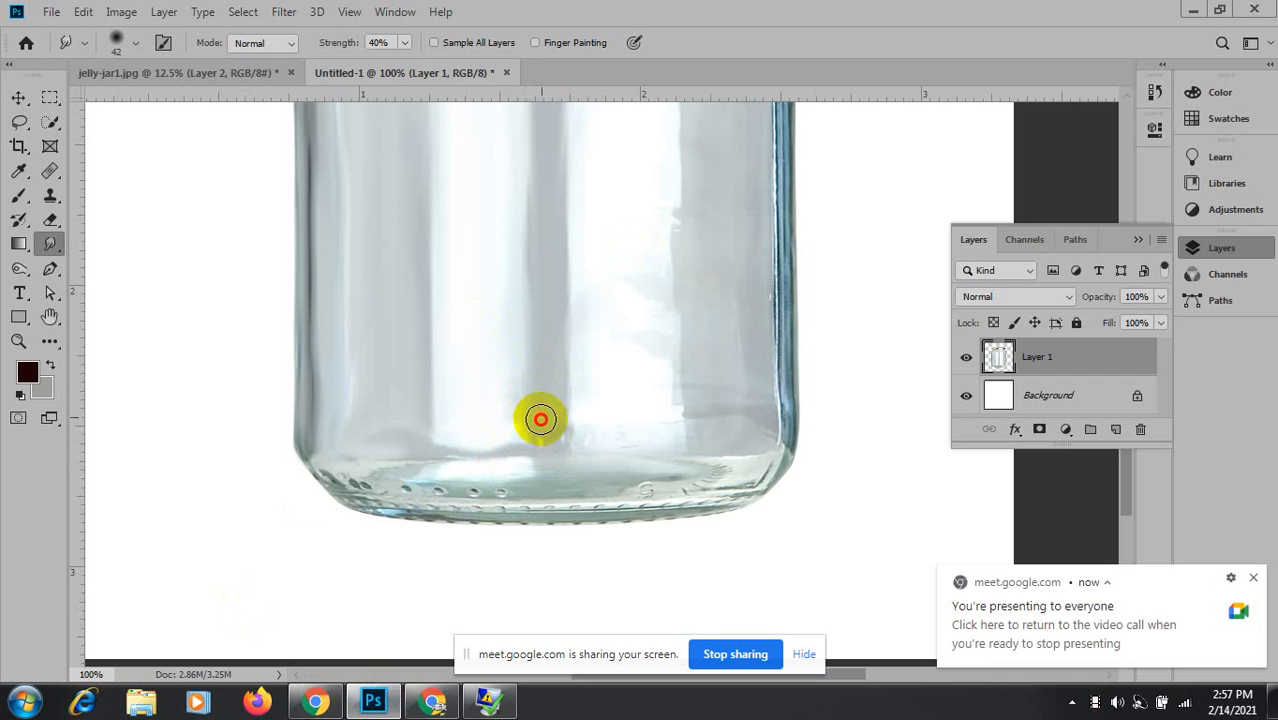
Smudge the ragged lower ends of the grey band and left white reflection just above the base, with a brush size of 42.
left_click_drag(541, 419, 535, 436)
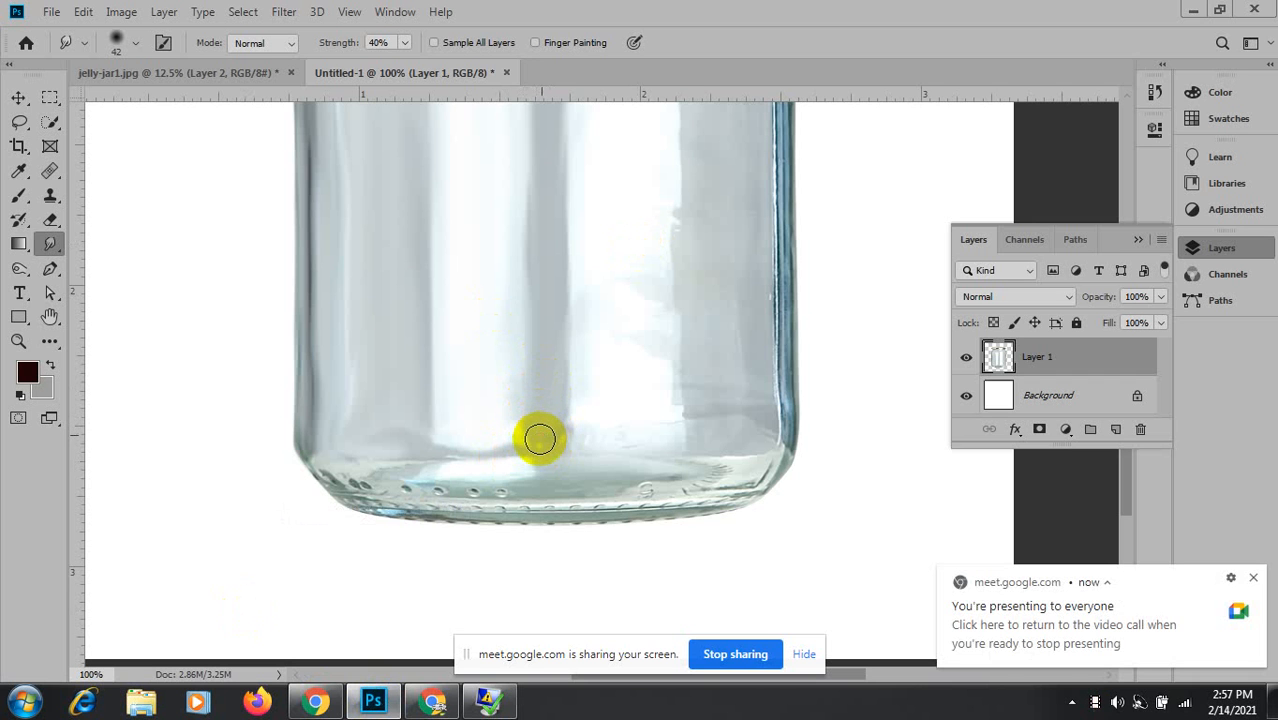
left_click_drag(554, 420, 554, 443)
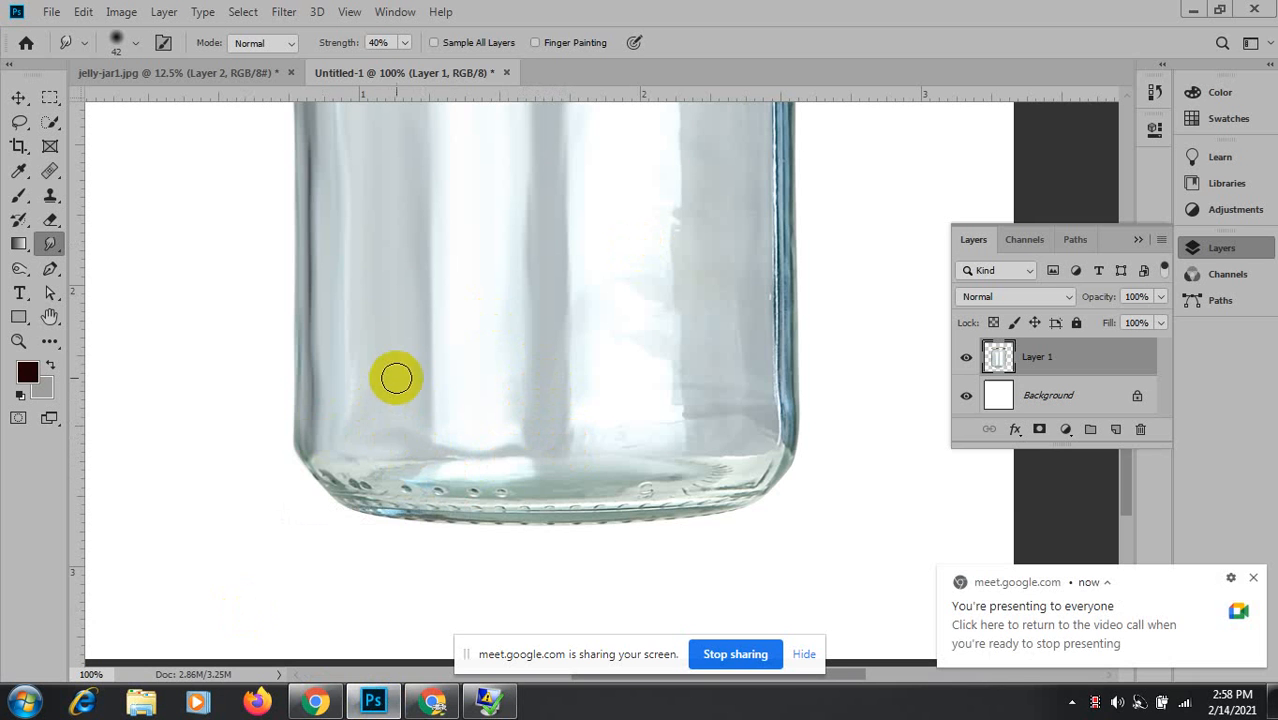
mouse_move(395, 435)
left_mouse_down()
mouse_move(385, 399)
mouse_move(383, 431)
mouse_move(365, 353)
mouse_move(355, 439)
mouse_move(361, 404)
mouse_move(426, 452)
mouse_move(398, 416)
mouse_move(402, 447)
mouse_move(387, 419)
mouse_move(474, 465)
mouse_move(422, 456)
mouse_move(538, 462)
mouse_move(457, 456)
mouse_move(521, 442)
left_mouse_up()
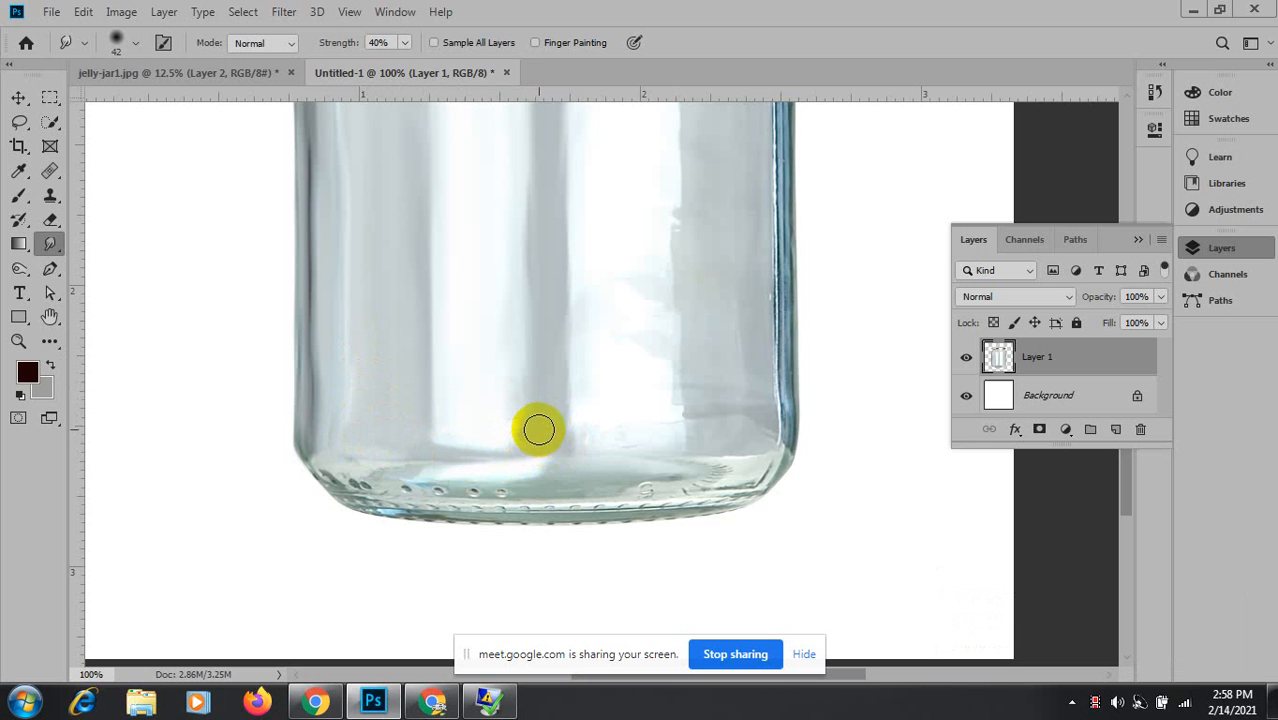
left_click_drag(508, 405, 513, 442)
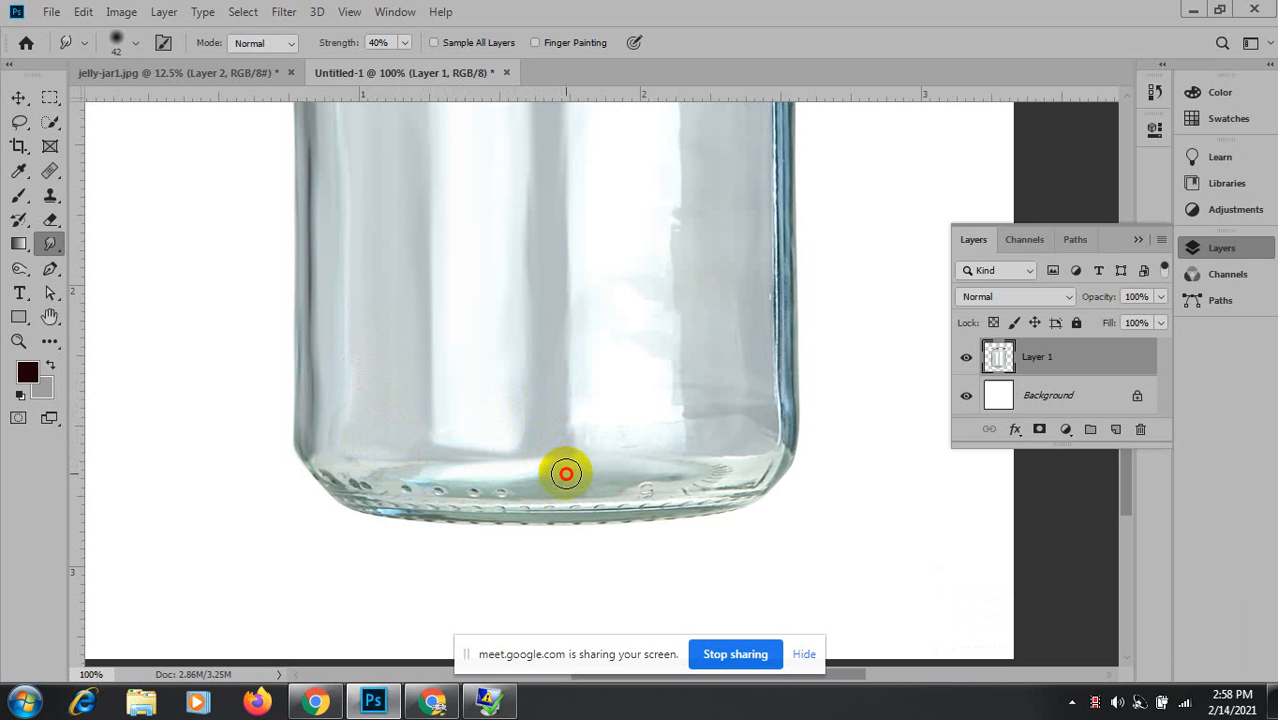
Smudge away the small round dots along the left and middle of the jar's base with horizontal strokes.
left_click_drag(566, 474, 429, 475)
left_click_drag(560, 461, 451, 471)
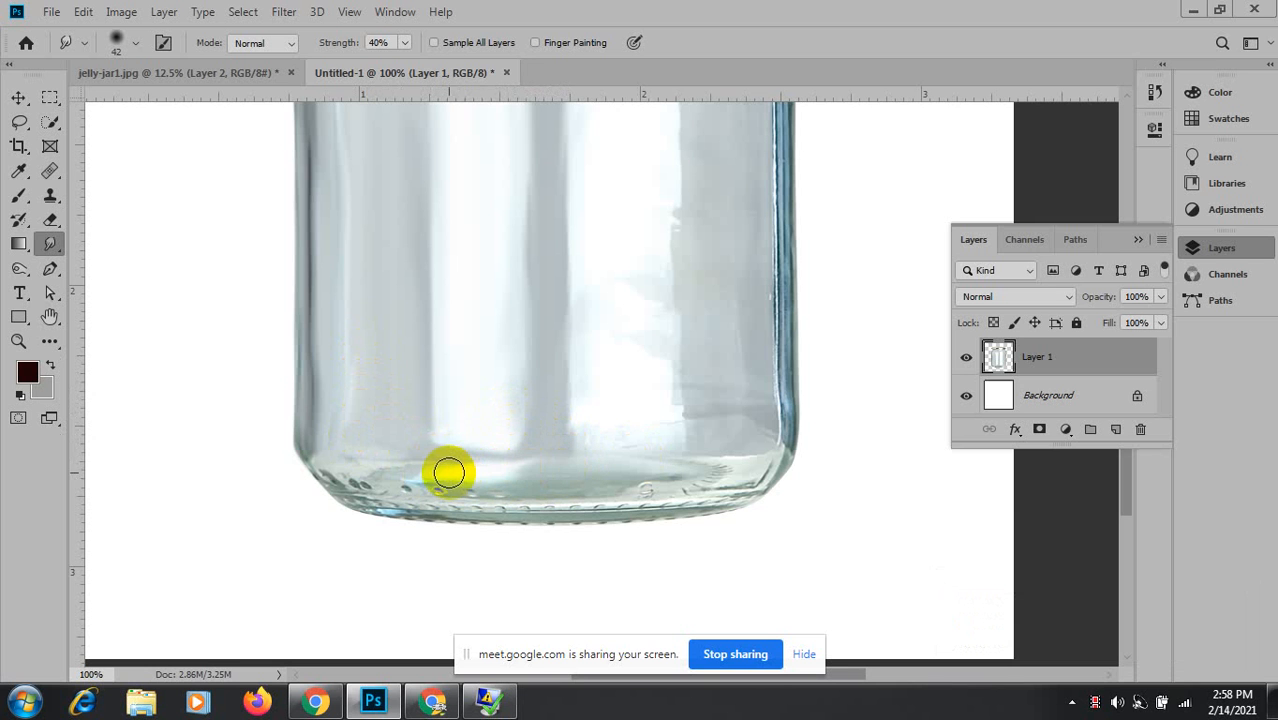
left_click_drag(543, 463, 497, 463)
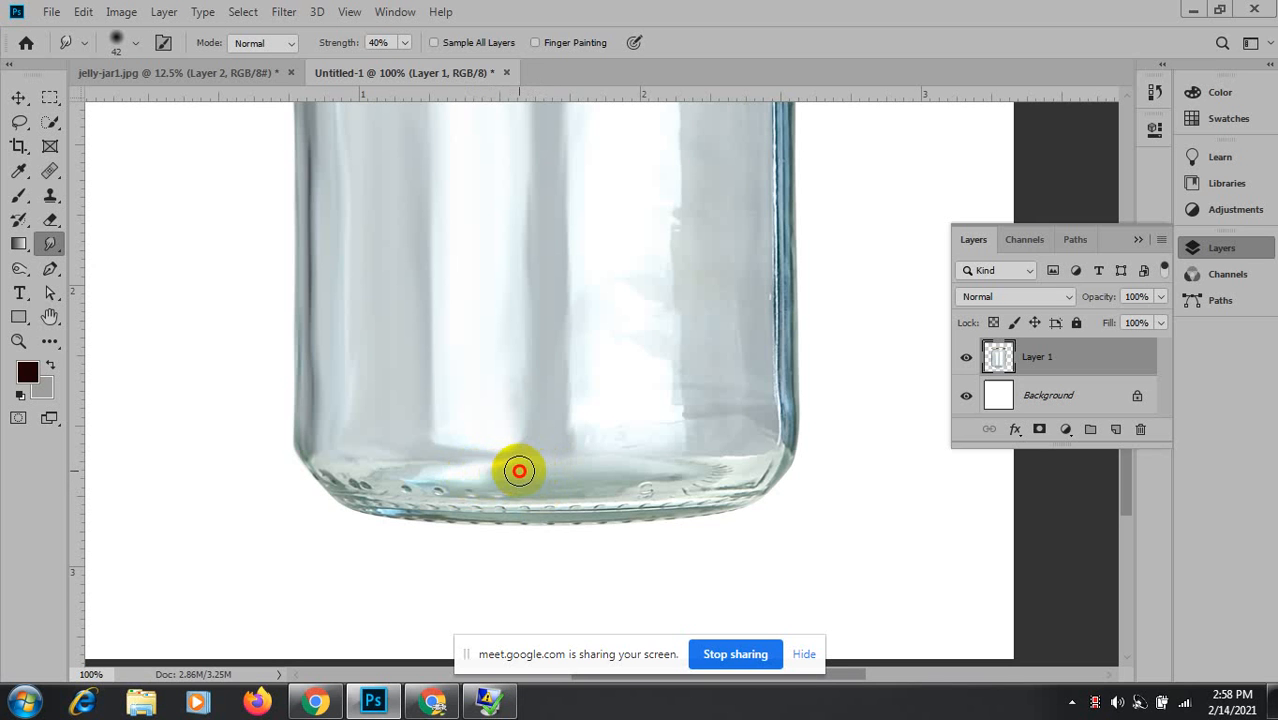
mouse_move(519, 471)
left_mouse_down()
mouse_move(394, 465)
mouse_move(479, 465)
left_mouse_up()
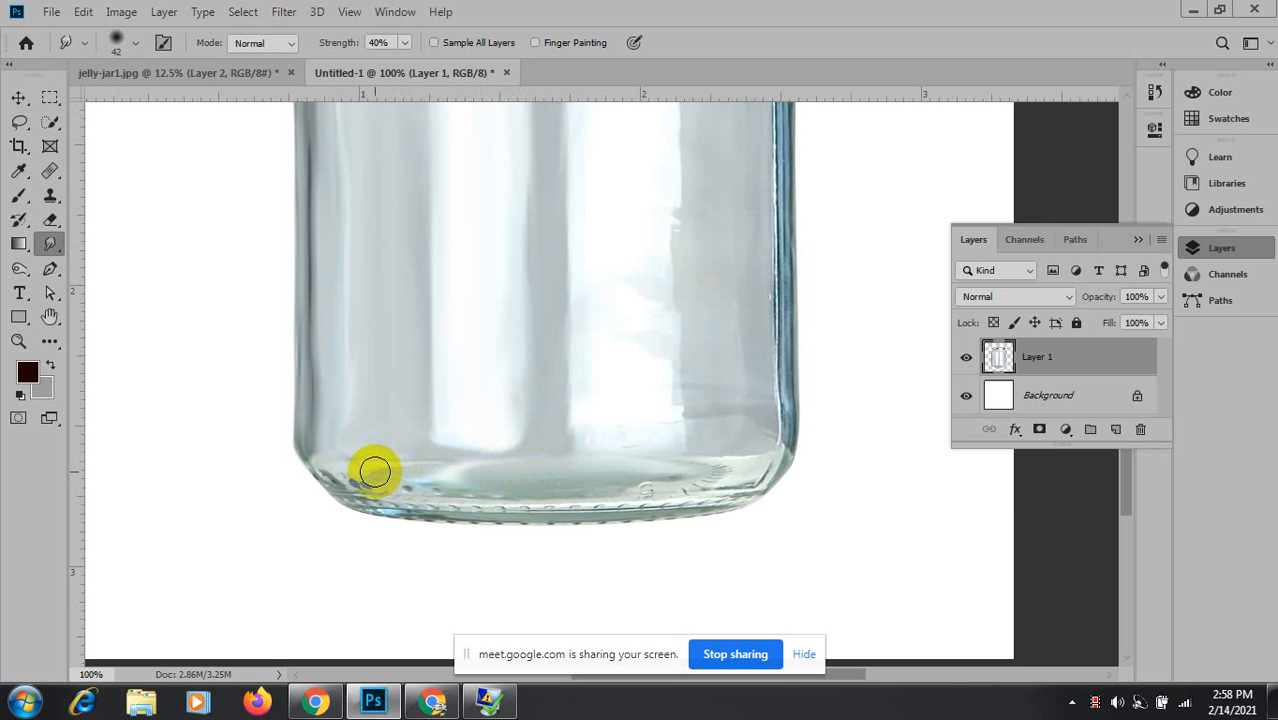
Smudge out the remaining dots and embossed marks across the jar's base, and smooth the glass and left reflection above it.
mouse_move(375, 472)
left_mouse_down()
mouse_move(552, 474)
mouse_move(275, 474)
mouse_move(654, 477)
mouse_move(609, 485)
mouse_move(732, 472)
mouse_move(644, 477)
mouse_move(755, 455)
left_mouse_up()
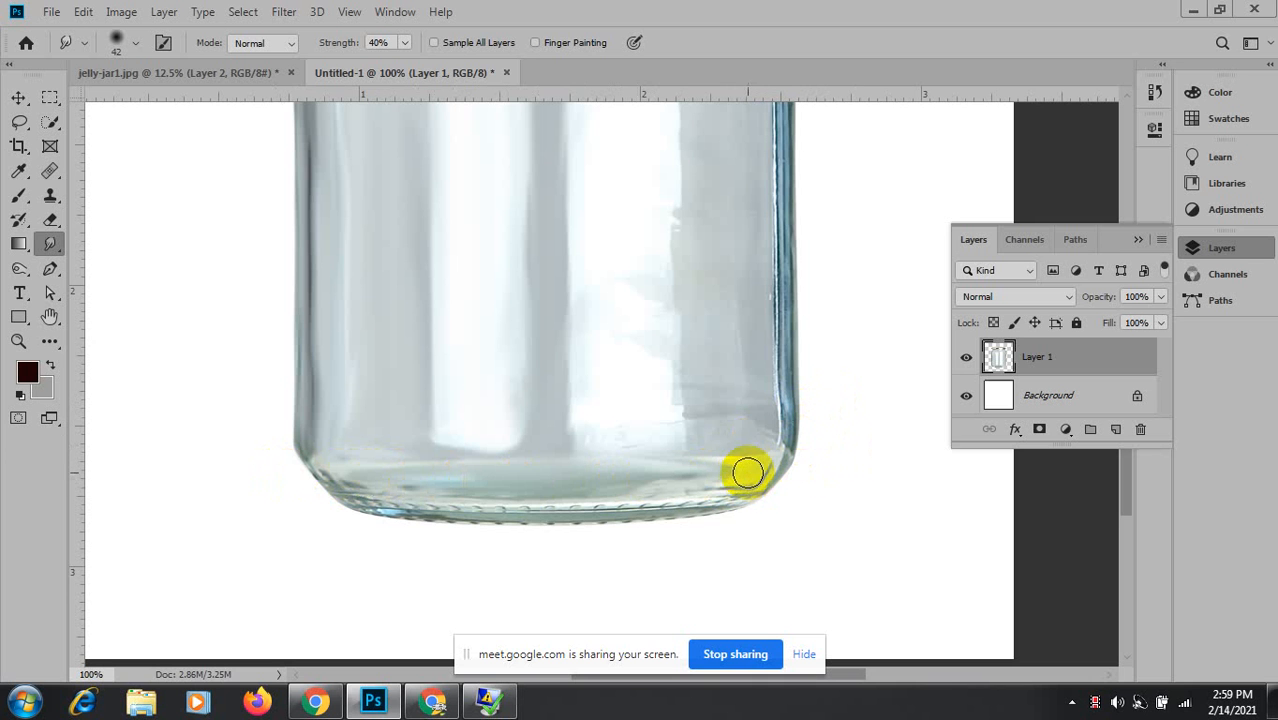
mouse_move(747, 472)
left_mouse_down()
mouse_move(759, 440)
mouse_move(703, 437)
mouse_move(721, 422)
mouse_move(696, 428)
mouse_move(766, 417)
mouse_move(747, 440)
mouse_move(769, 426)
mouse_move(762, 434)
mouse_move(730, 448)
mouse_move(769, 424)
mouse_move(757, 452)
mouse_move(759, 439)
mouse_move(712, 433)
mouse_move(731, 421)
mouse_move(691, 434)
mouse_move(729, 420)
mouse_move(744, 431)
mouse_move(708, 425)
mouse_move(734, 418)
mouse_move(714, 423)
mouse_move(732, 436)
mouse_move(689, 452)
mouse_move(715, 454)
mouse_move(697, 423)
mouse_move(717, 416)
mouse_move(689, 414)
mouse_move(757, 430)
left_mouse_up()
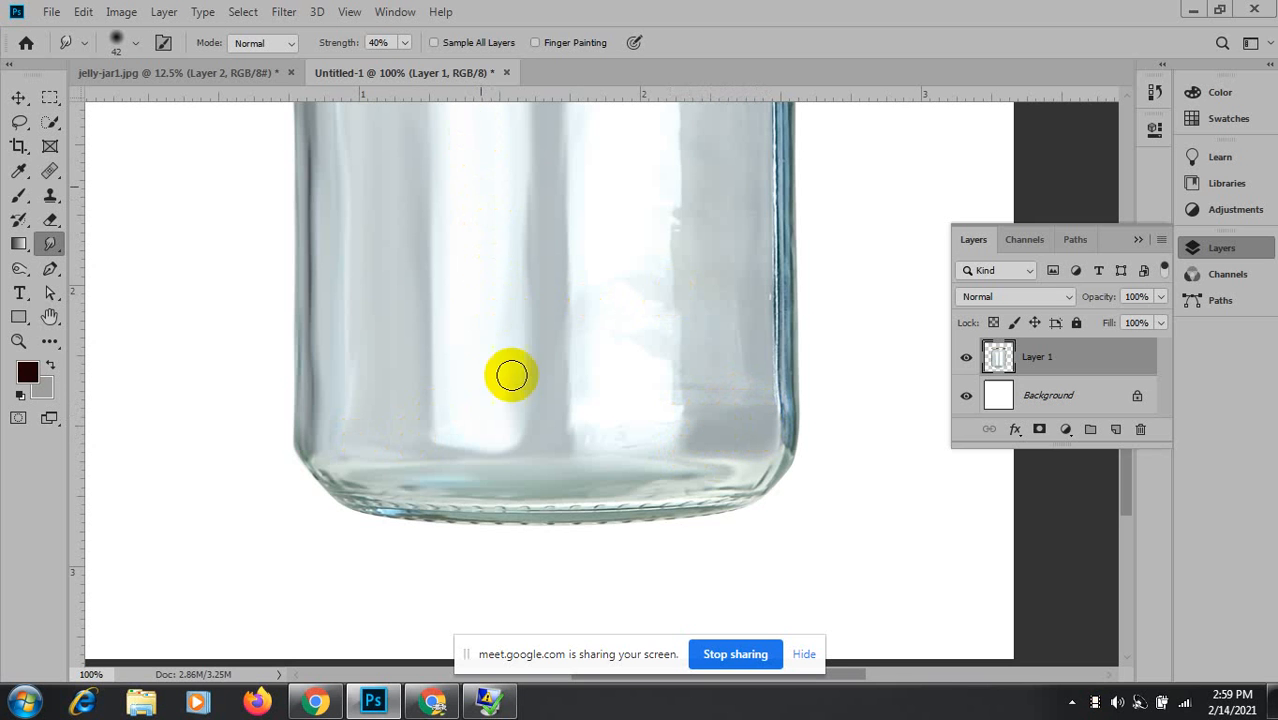
mouse_move(499, 391)
left_mouse_down()
mouse_move(485, 391)
mouse_move(502, 406)
left_mouse_up()
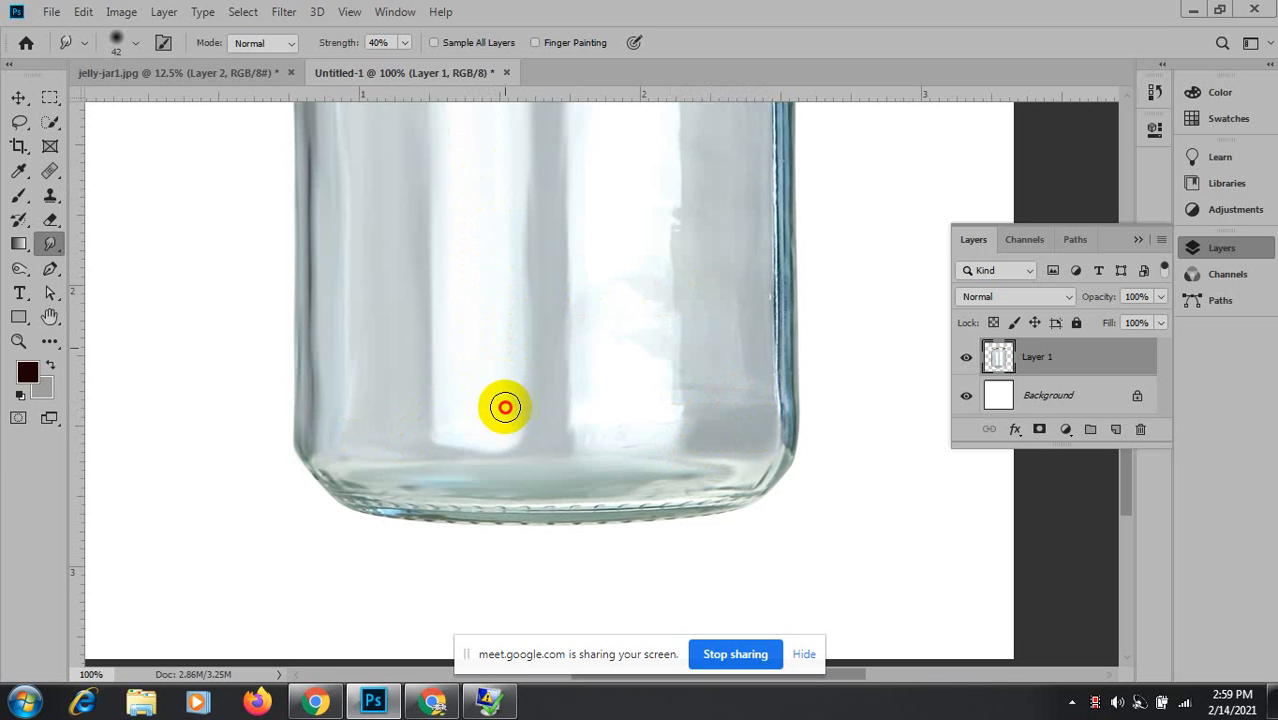
Switch to the Google Meet call, unmute the microphone, and return to the jar document in Photoshop.
left_click(432, 706)
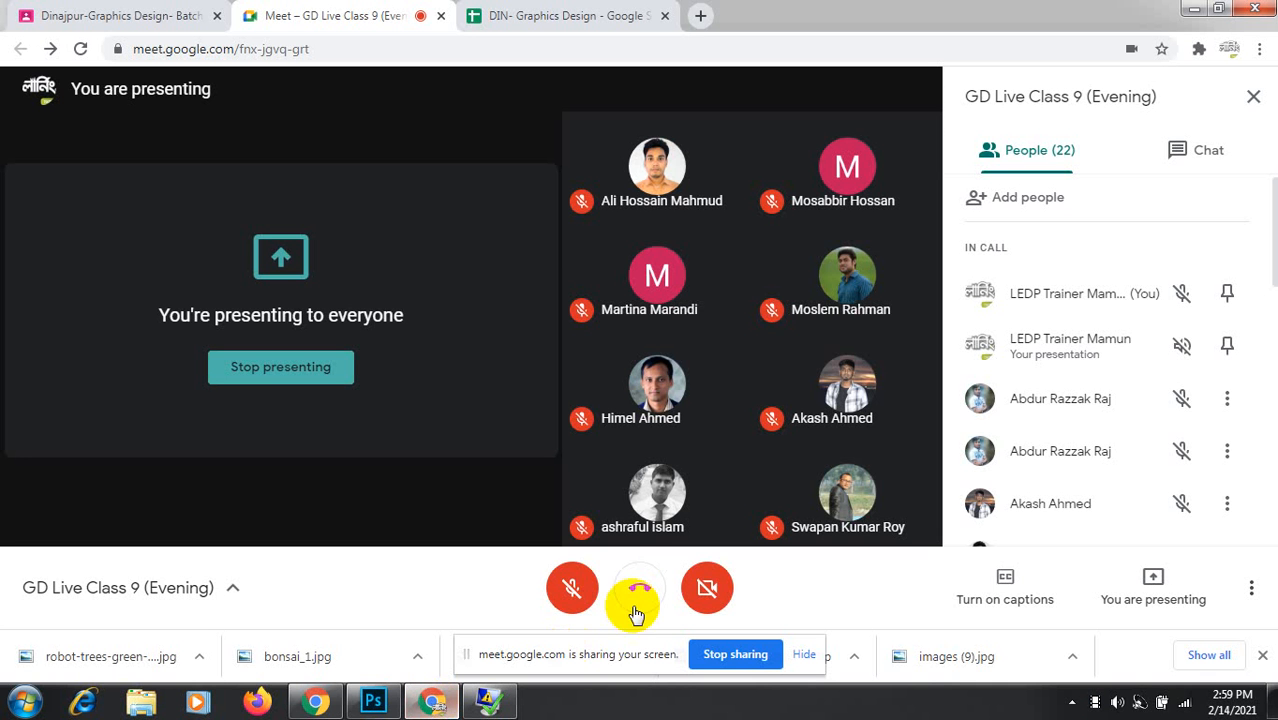
left_click(571, 590)
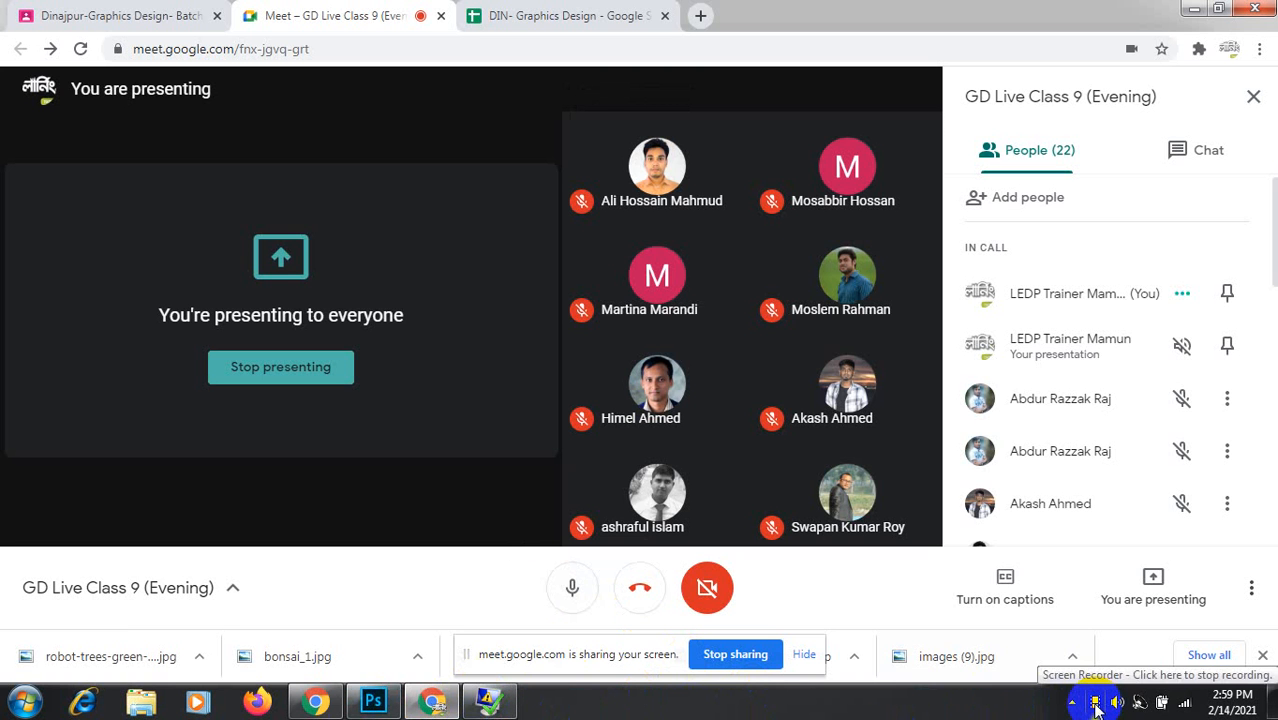
left_click(373, 703)
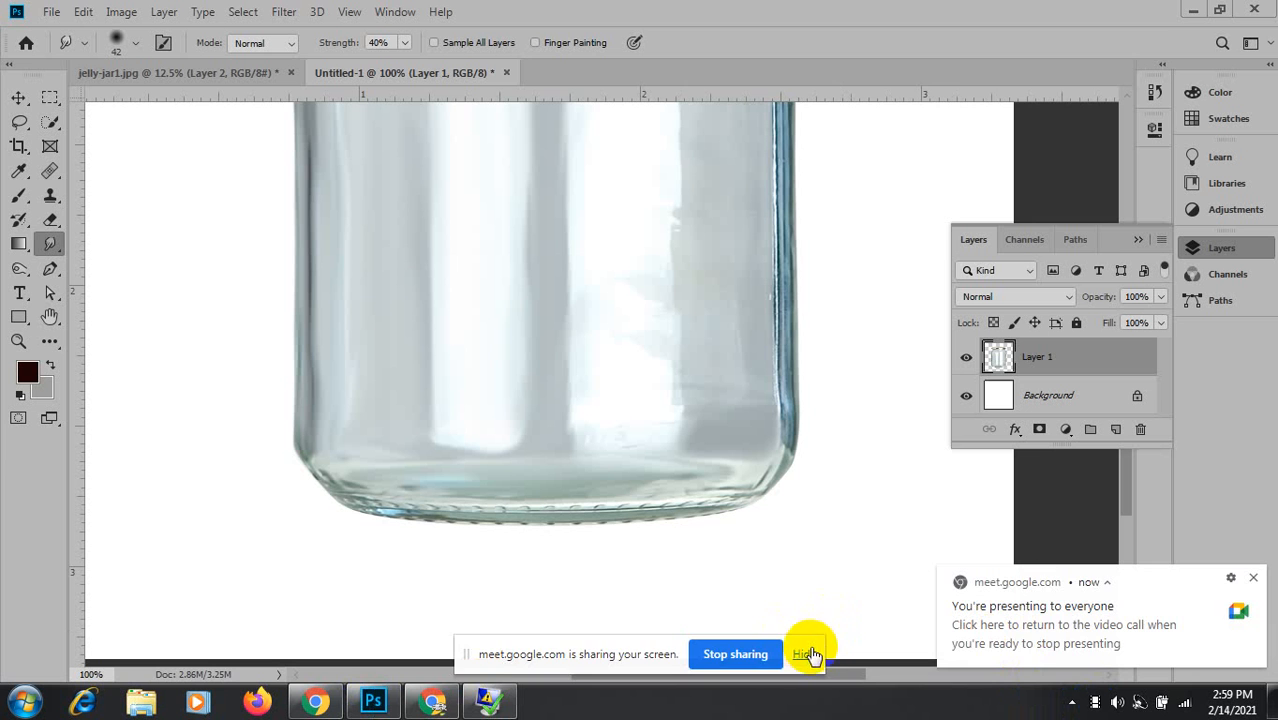
Hide the Google Meet screen-sharing bar and dismiss the presenting notification covering the jar document.
left_click(806, 654)
left_click(1254, 579)
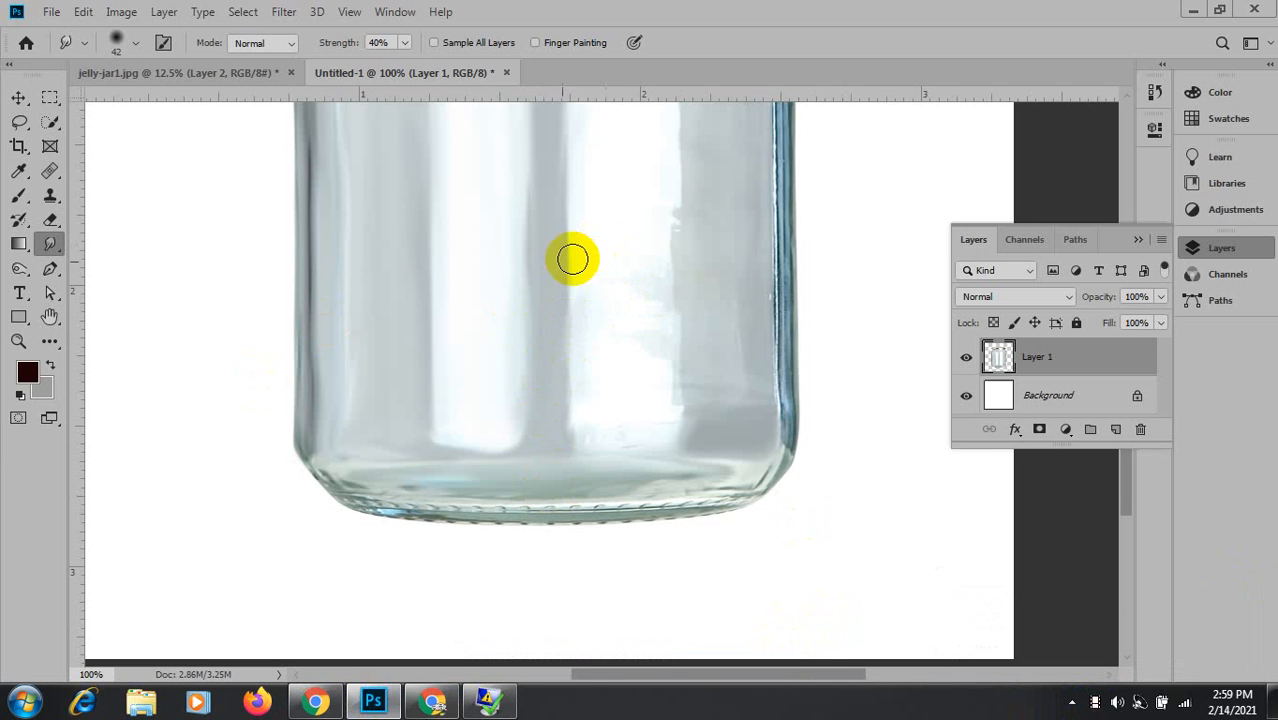
Smudge the grey band between the two white reflections and the adjoining edge of the left reflection with vertical strokes.
mouse_move(573, 180)
left_mouse_down()
mouse_move(553, 297)
mouse_move(480, 422)
mouse_move(499, 314)
left_mouse_up()
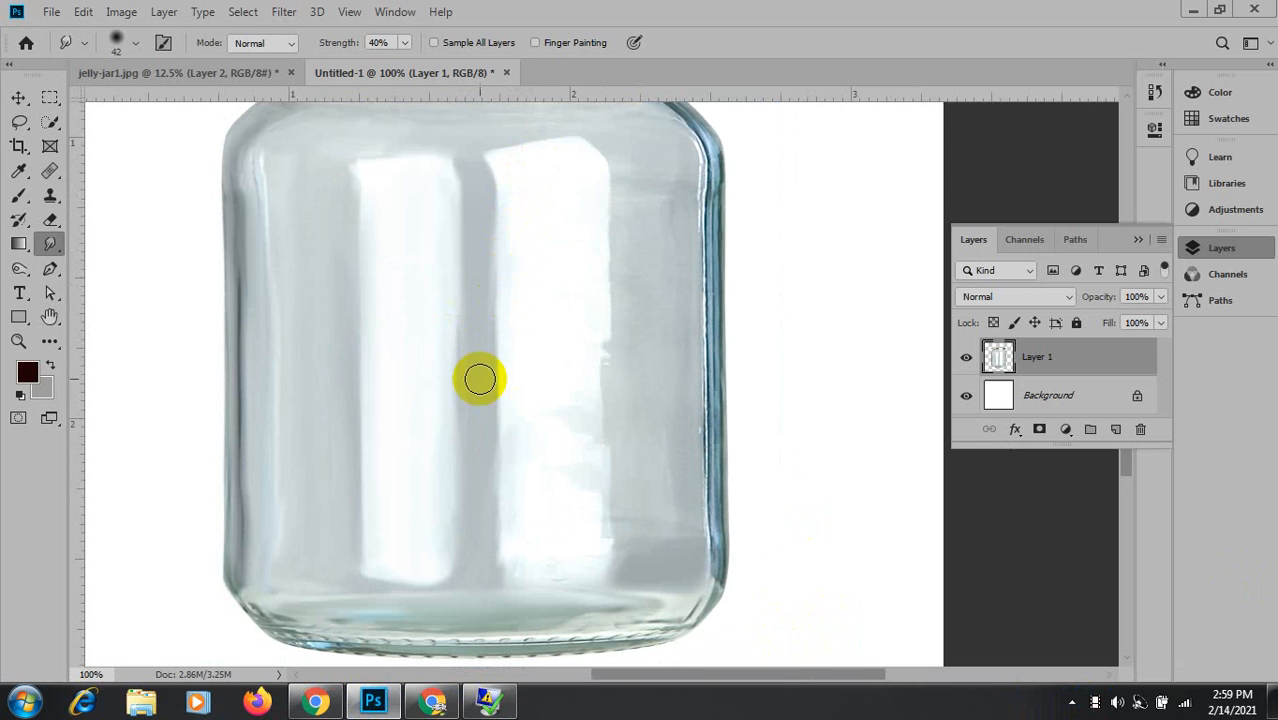
mouse_move(480, 404)
left_mouse_down()
mouse_move(477, 196)
mouse_move(482, 309)
left_mouse_up()
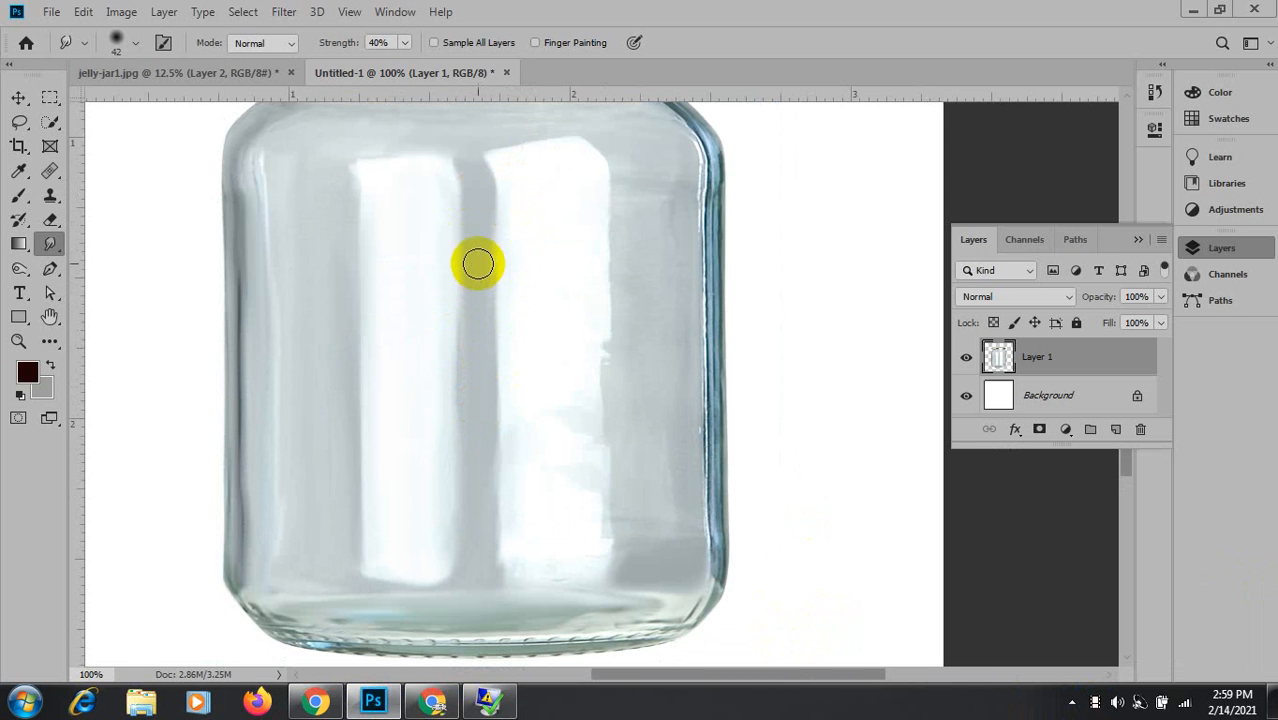
mouse_move(478, 264)
left_mouse_down()
mouse_move(462, 474)
mouse_move(475, 553)
left_mouse_up()
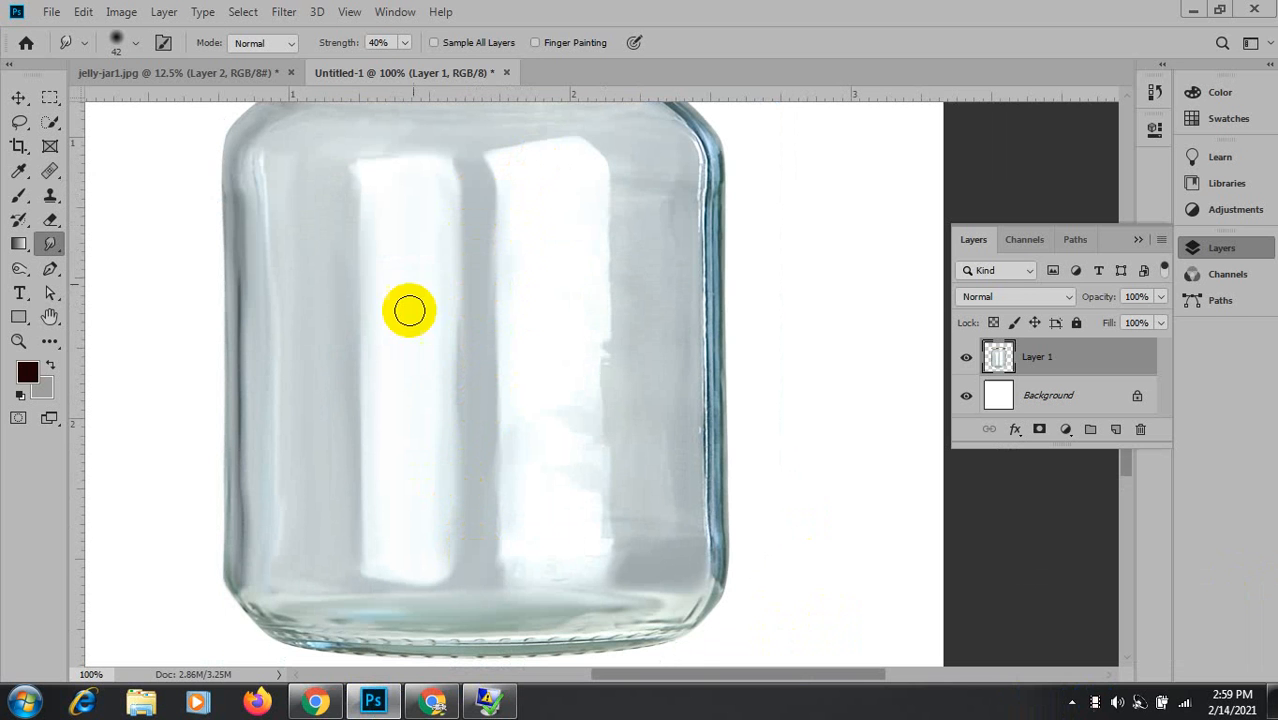
left_click_drag(438, 276, 424, 386)
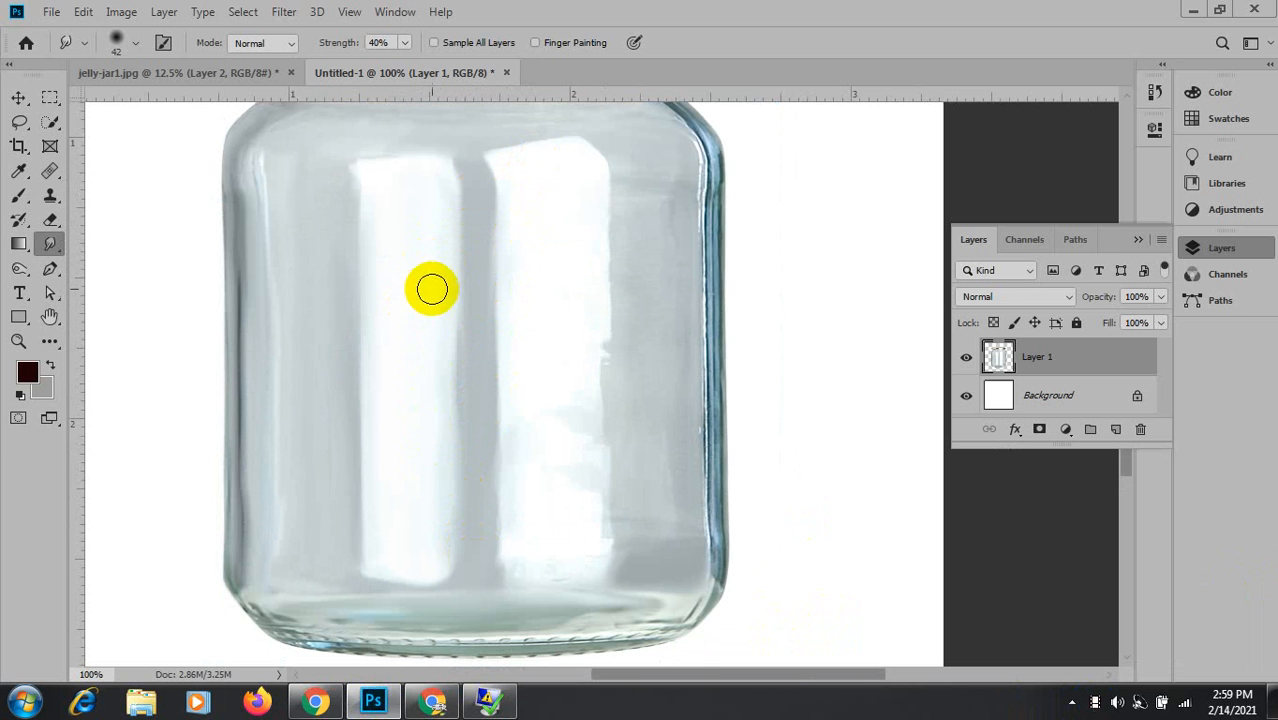
left_click_drag(428, 286, 436, 406)
left_click_drag(441, 314, 436, 394)
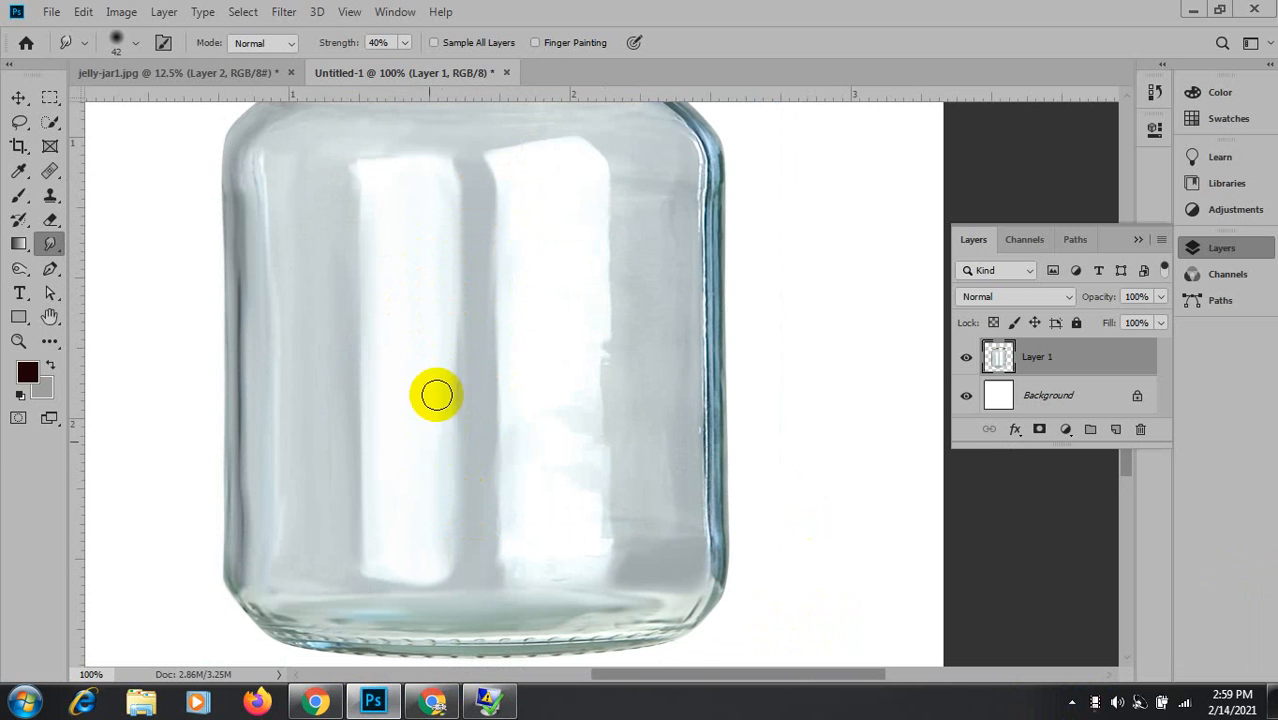
left_click_drag(448, 328, 436, 450)
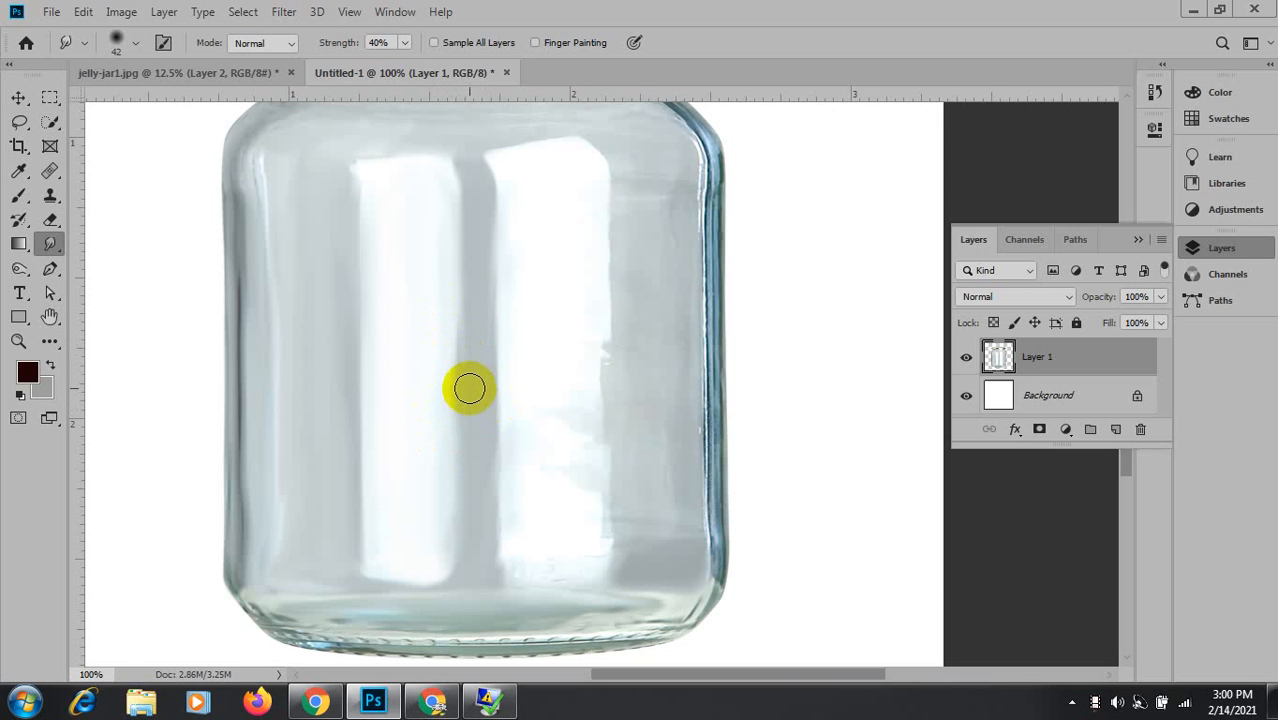
With an 80 px Smudge brush, smooth both white reflections and the glass between the right reflection and the jar's right edge.
left_click_drag(460, 400, 478, 404)
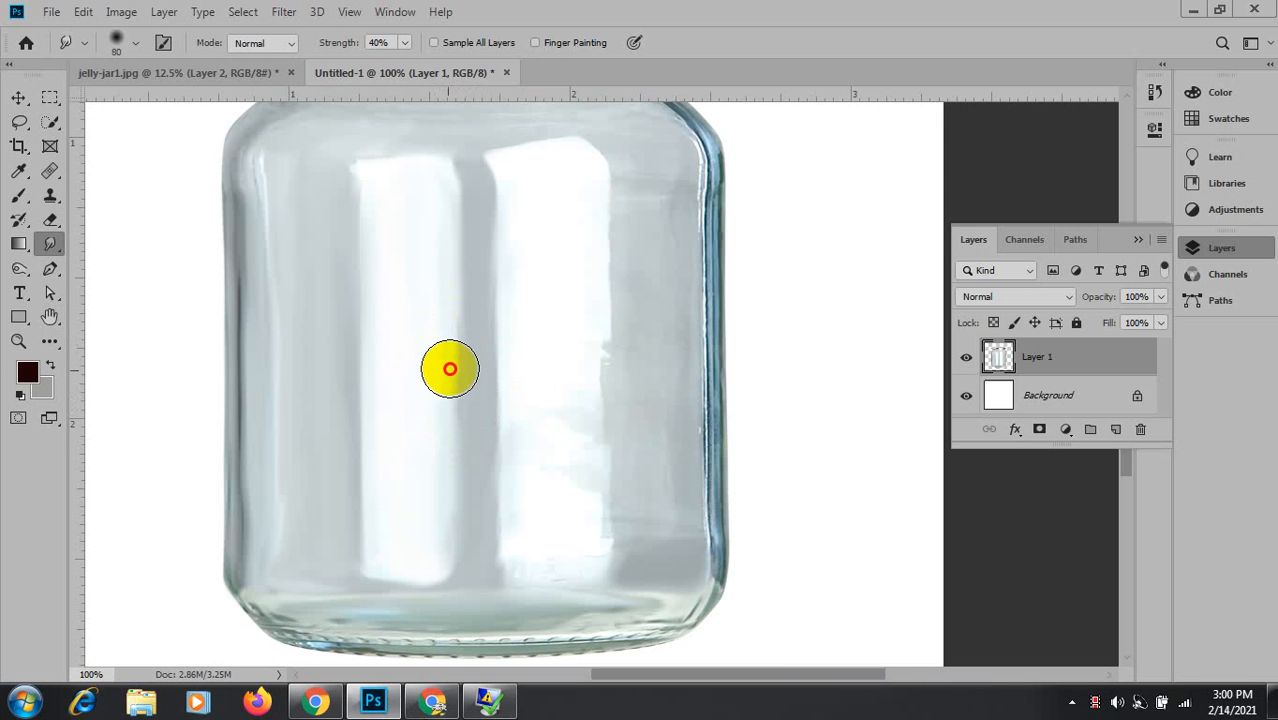
mouse_move(446, 325)
left_mouse_down()
mouse_move(442, 551)
mouse_move(449, 522)
left_mouse_up()
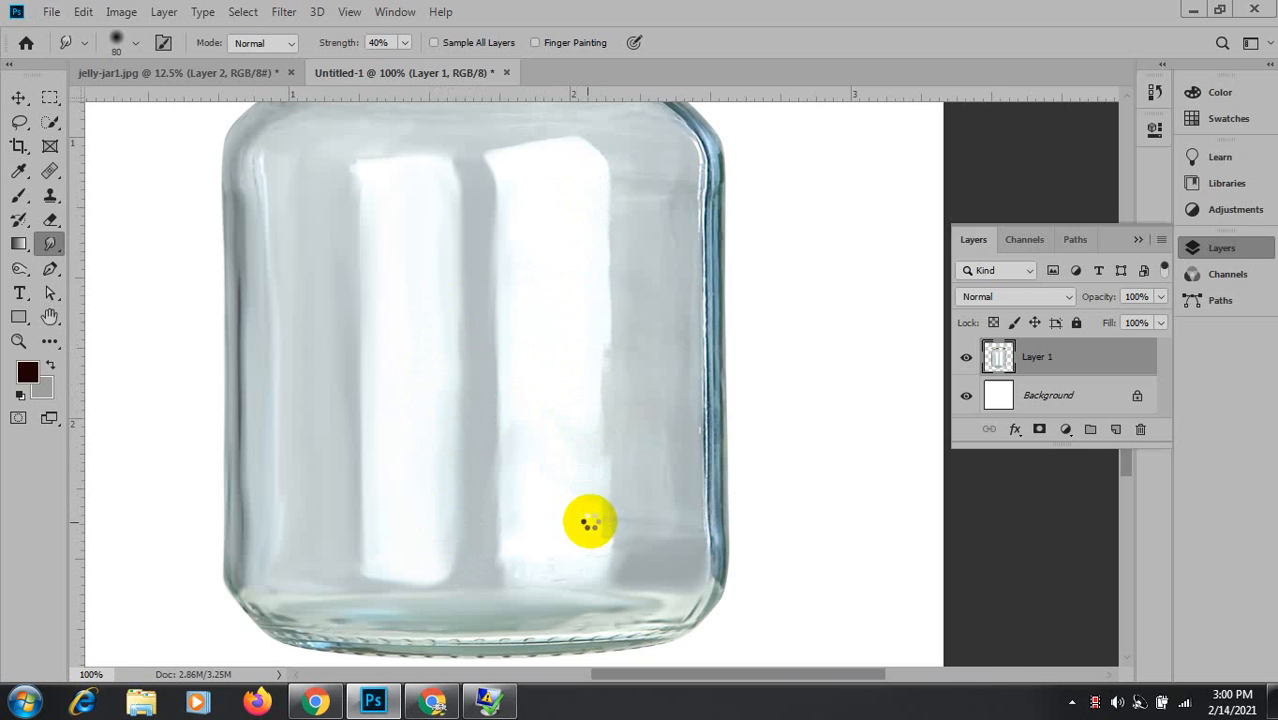
left_click(571, 255)
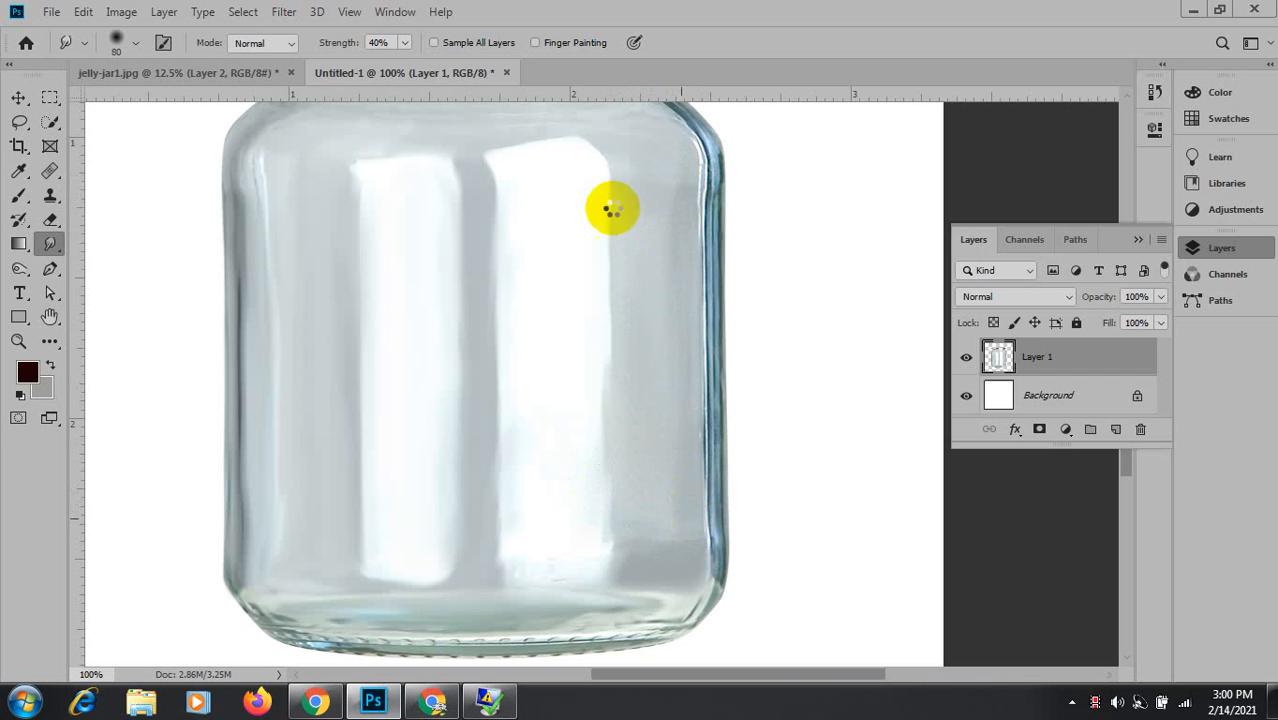
left_click_drag(662, 148, 659, 362)
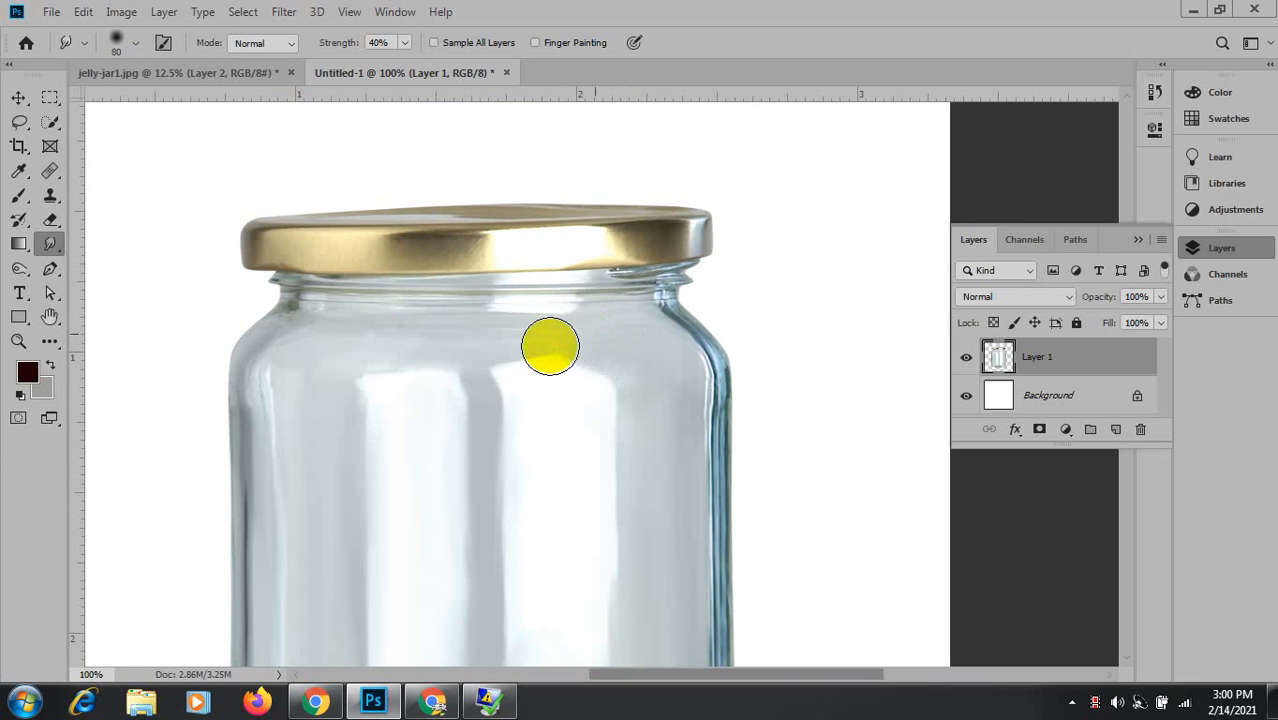
Smudge the glass below the jar's neck with horizontal strokes and smooth the left shoulder along its curve.
mouse_move(569, 334)
left_mouse_down()
mouse_move(511, 379)
mouse_move(499, 366)
mouse_move(600, 346)
left_mouse_up()
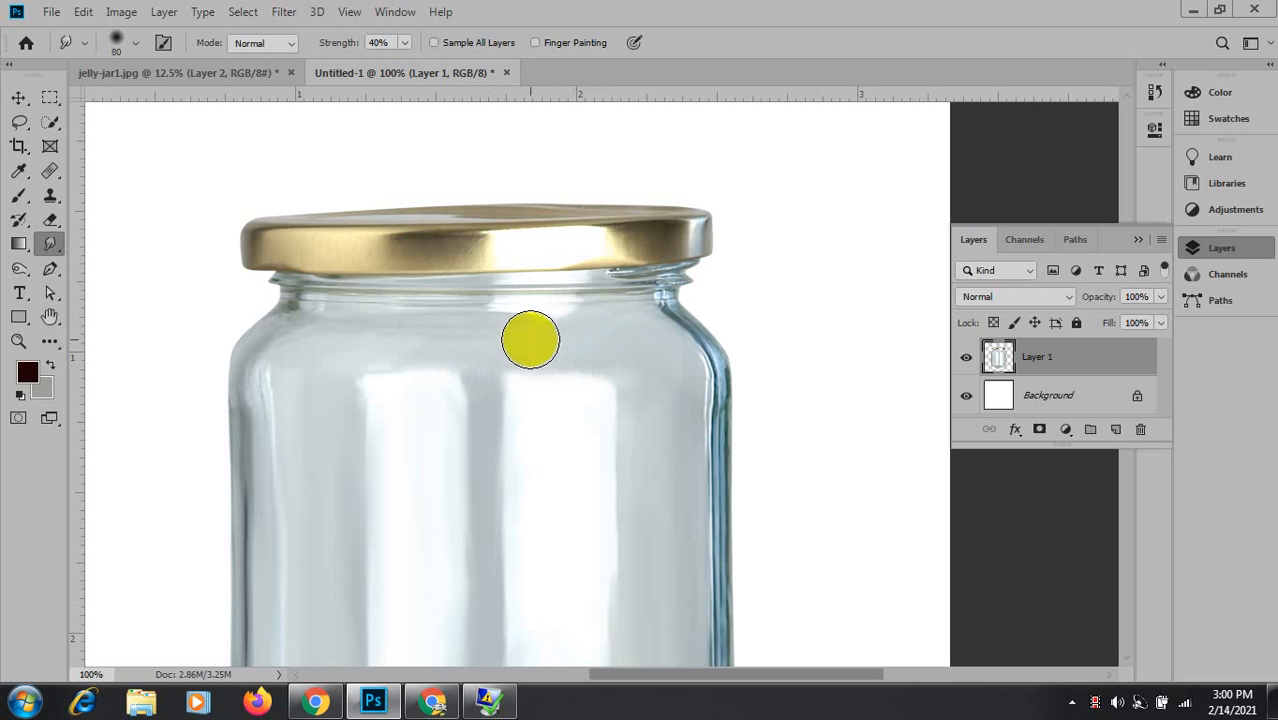
left_click_drag(420, 338, 637, 336)
mouse_move(518, 342)
left_mouse_down()
mouse_move(611, 333)
mouse_move(542, 334)
left_mouse_up()
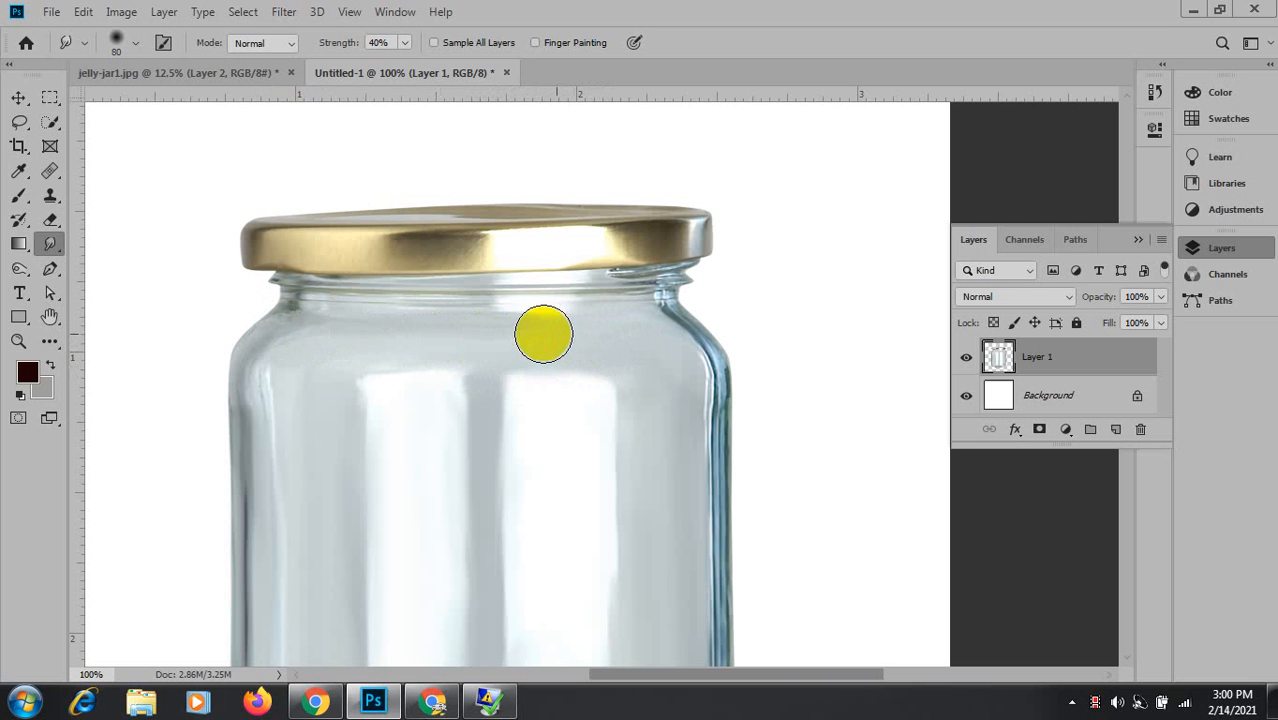
mouse_move(287, 345)
left_mouse_down()
mouse_move(305, 349)
mouse_move(279, 334)
left_mouse_up()
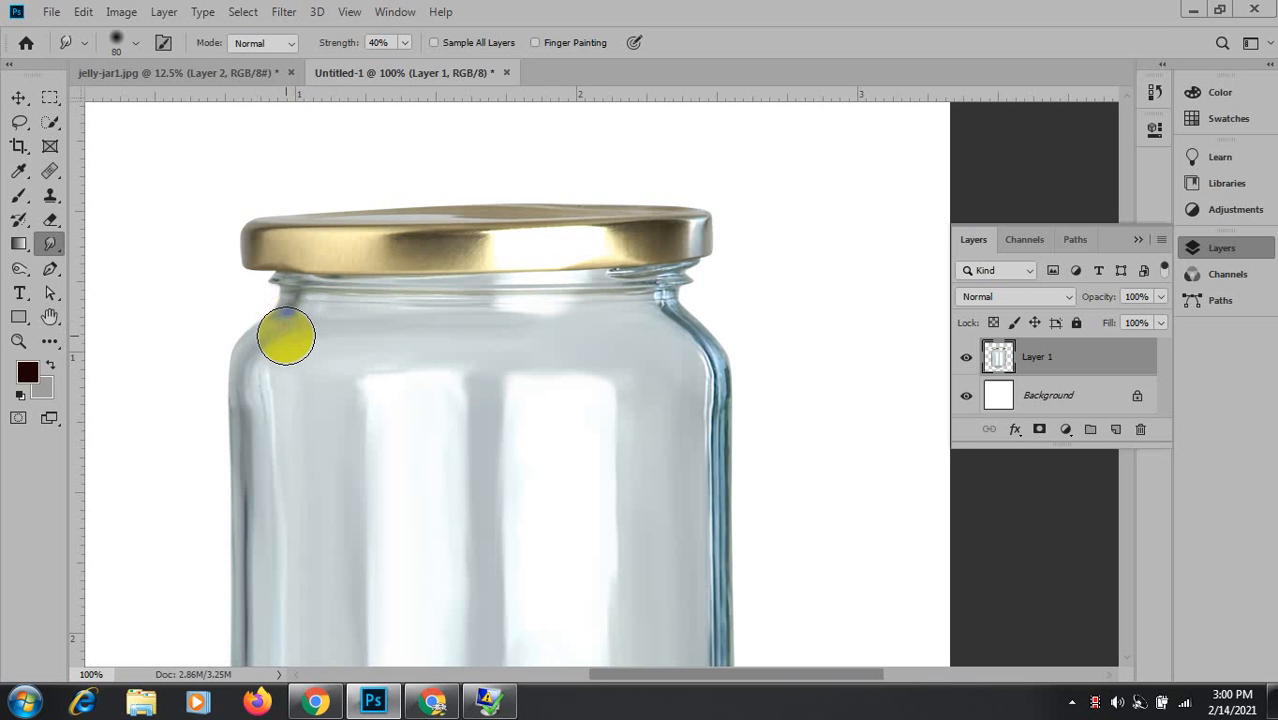
left_click_drag(282, 330, 262, 371)
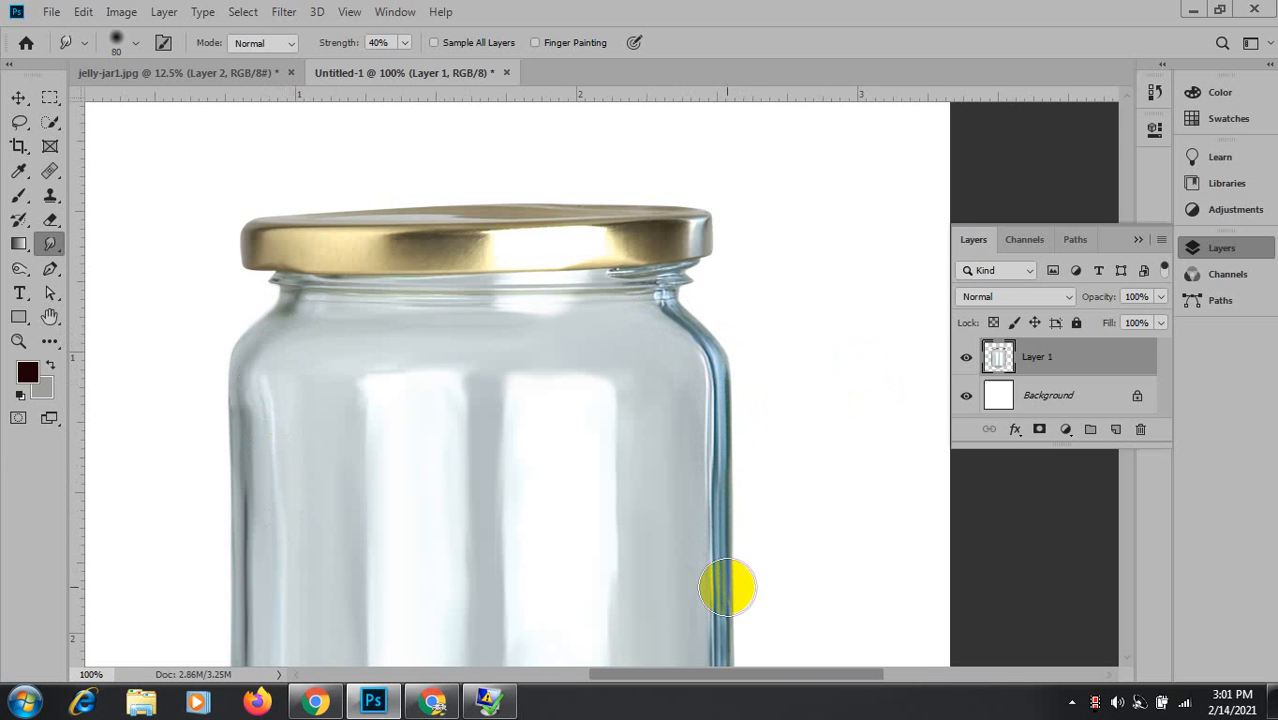
Smudge the blue streaks along the jar's right edge with long vertical strokes from the shoulder to the base.
left_click_drag(679, 531, 570, 308)
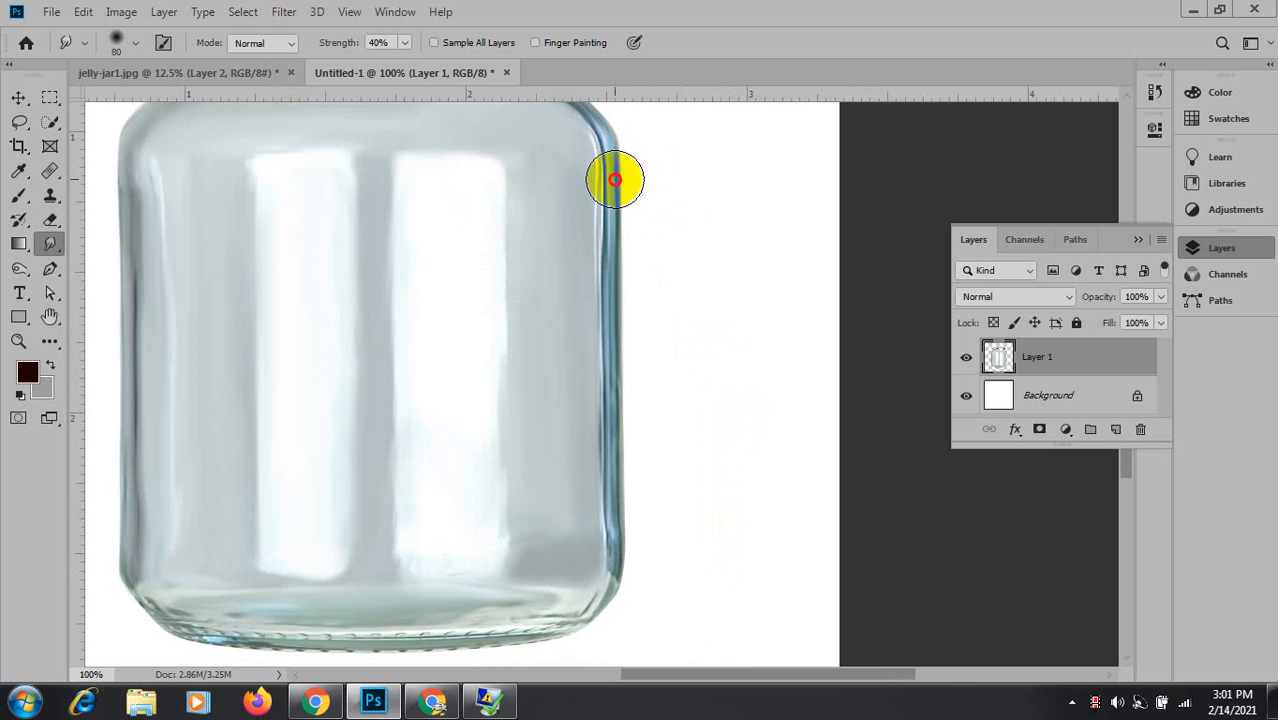
left_click_drag(614, 179, 613, 437)
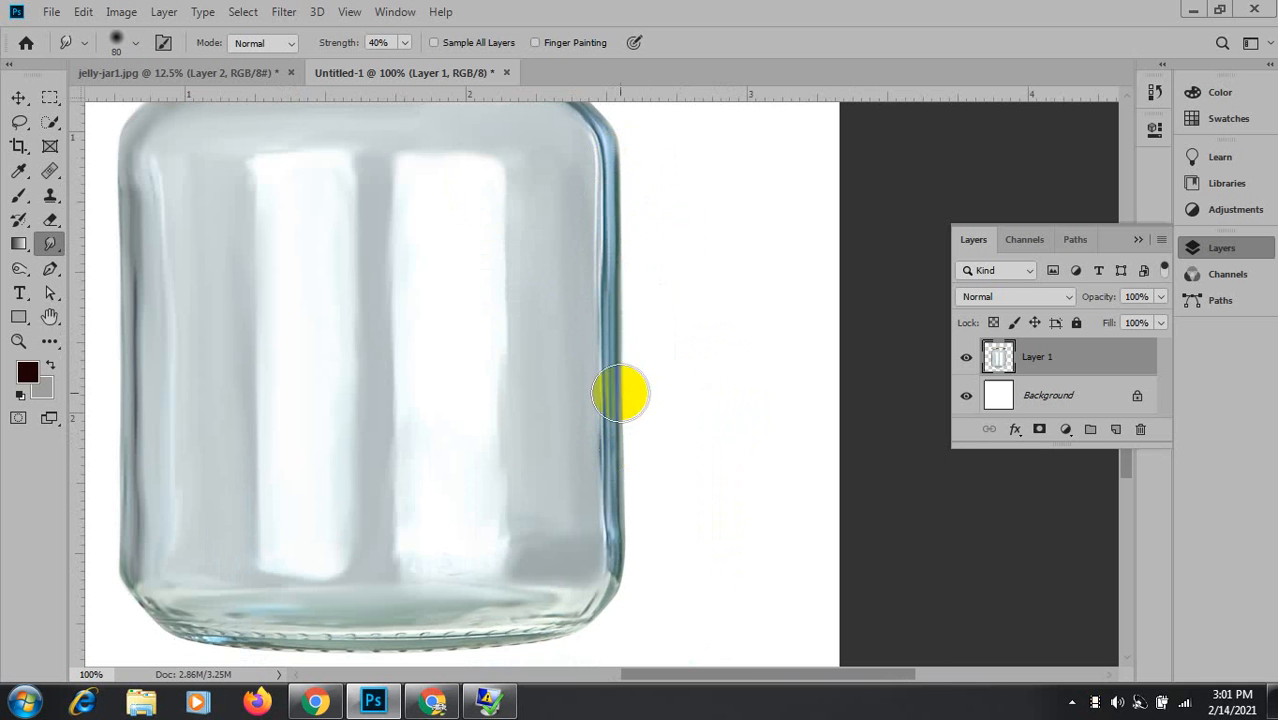
left_click_drag(607, 191, 620, 495)
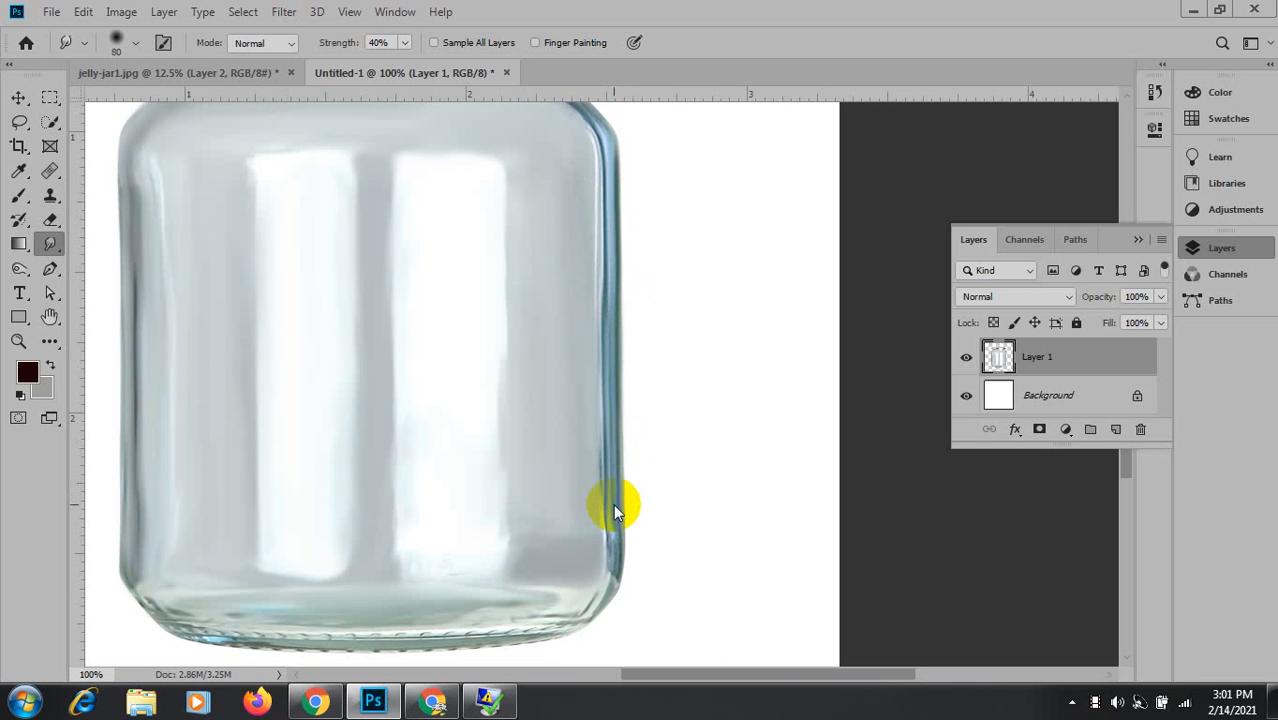
mouse_move(608, 198)
left_mouse_down()
mouse_move(622, 491)
mouse_move(610, 527)
left_mouse_up()
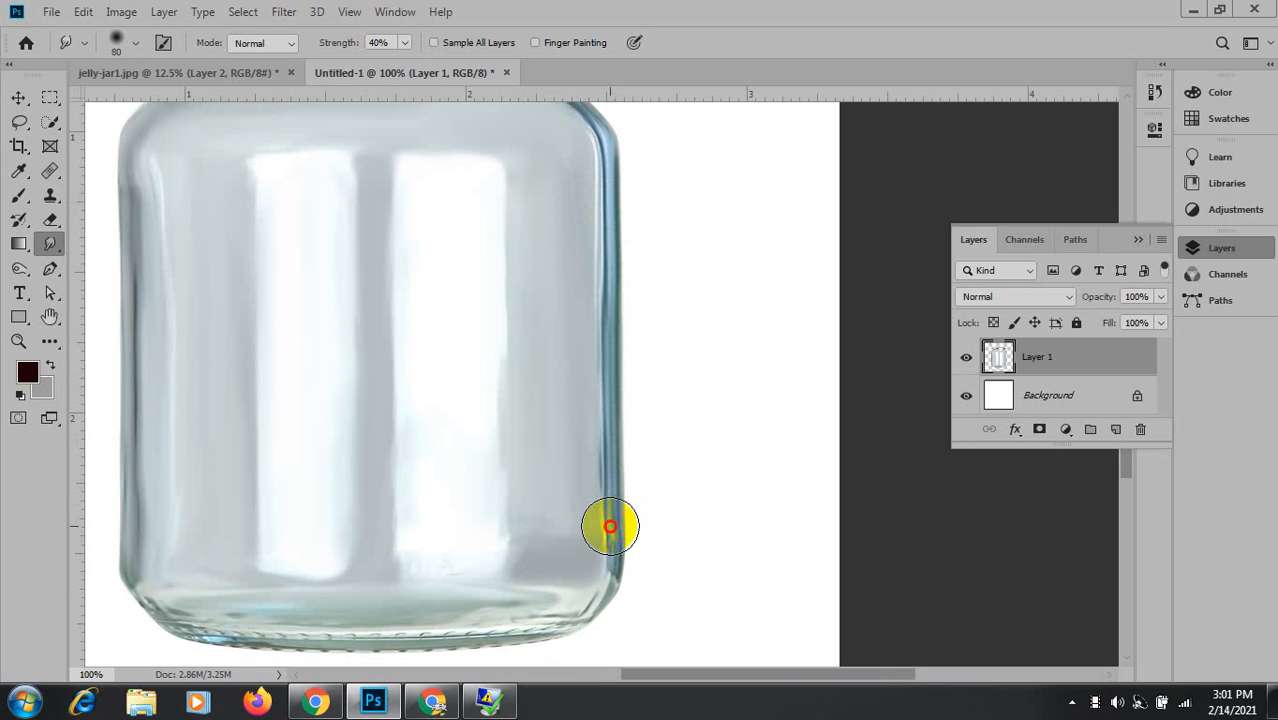
mouse_move(593, 260)
left_mouse_down()
mouse_move(633, 462)
mouse_move(617, 570)
left_mouse_up()
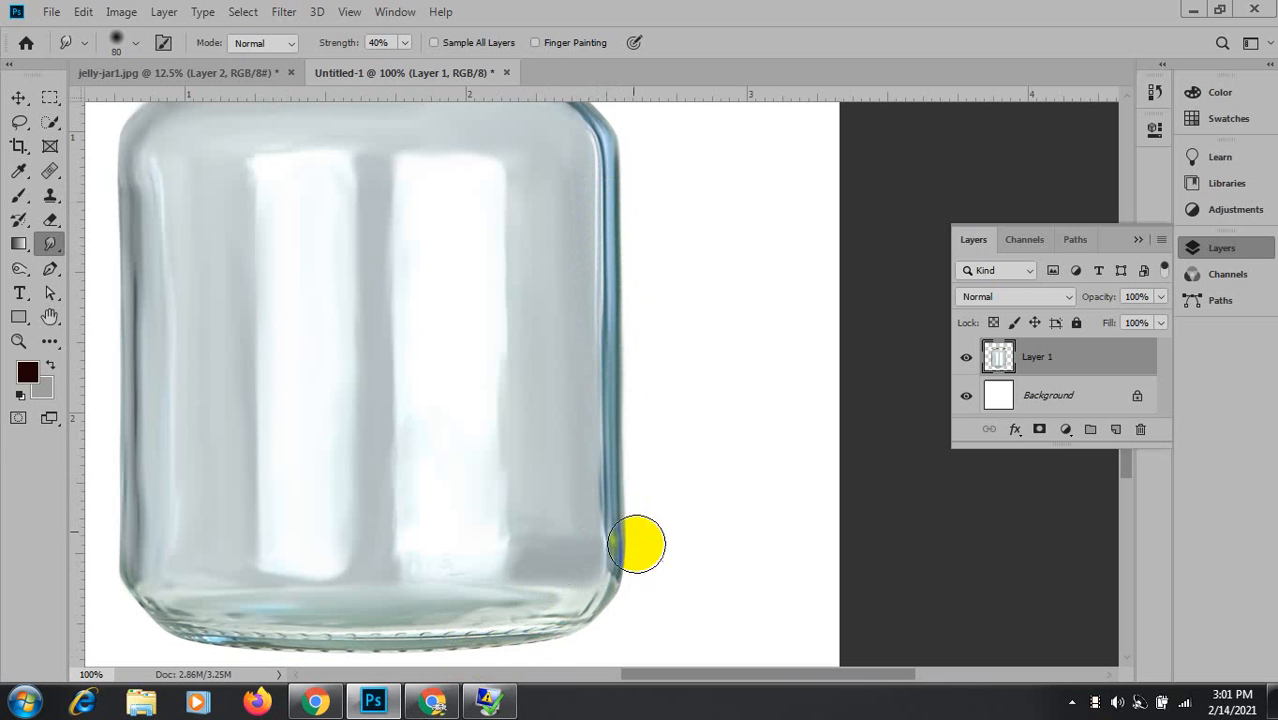
mouse_move(593, 615)
left_mouse_down()
mouse_move(585, 608)
mouse_move(593, 616)
left_mouse_up()
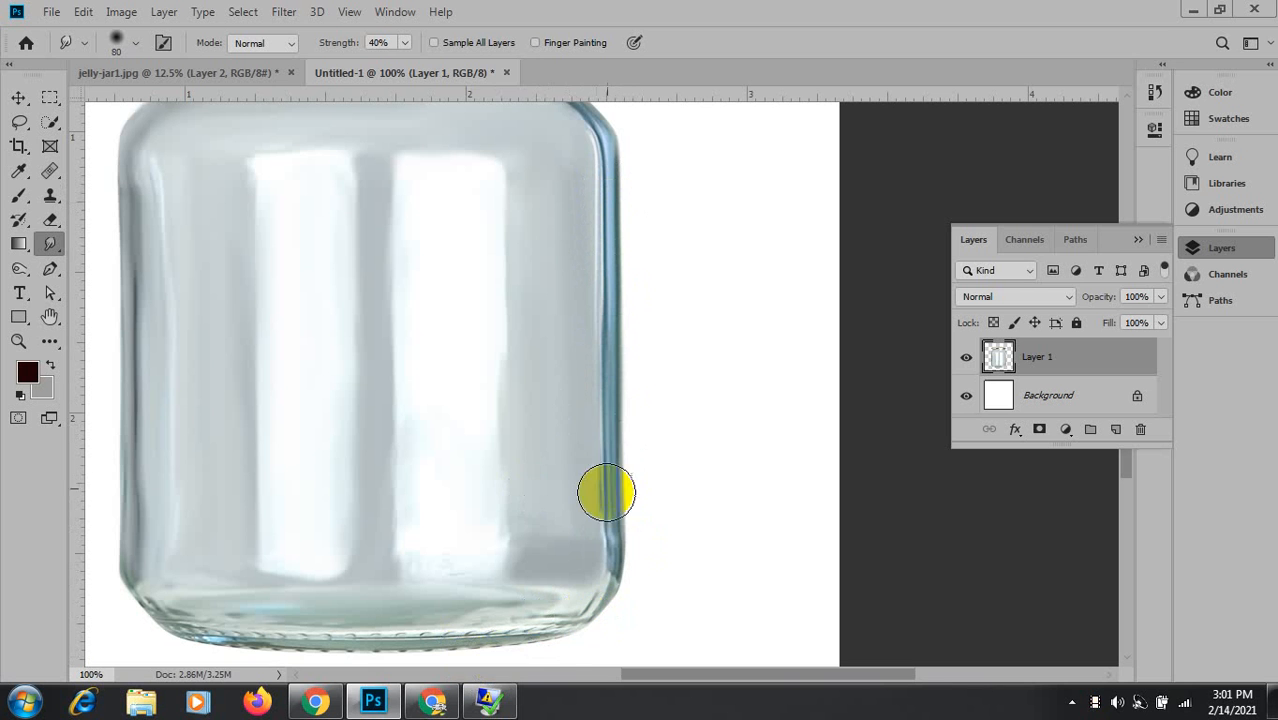
mouse_move(596, 565)
left_mouse_down()
mouse_move(617, 530)
mouse_move(609, 595)
left_mouse_up()
left_click_drag(613, 546, 631, 523)
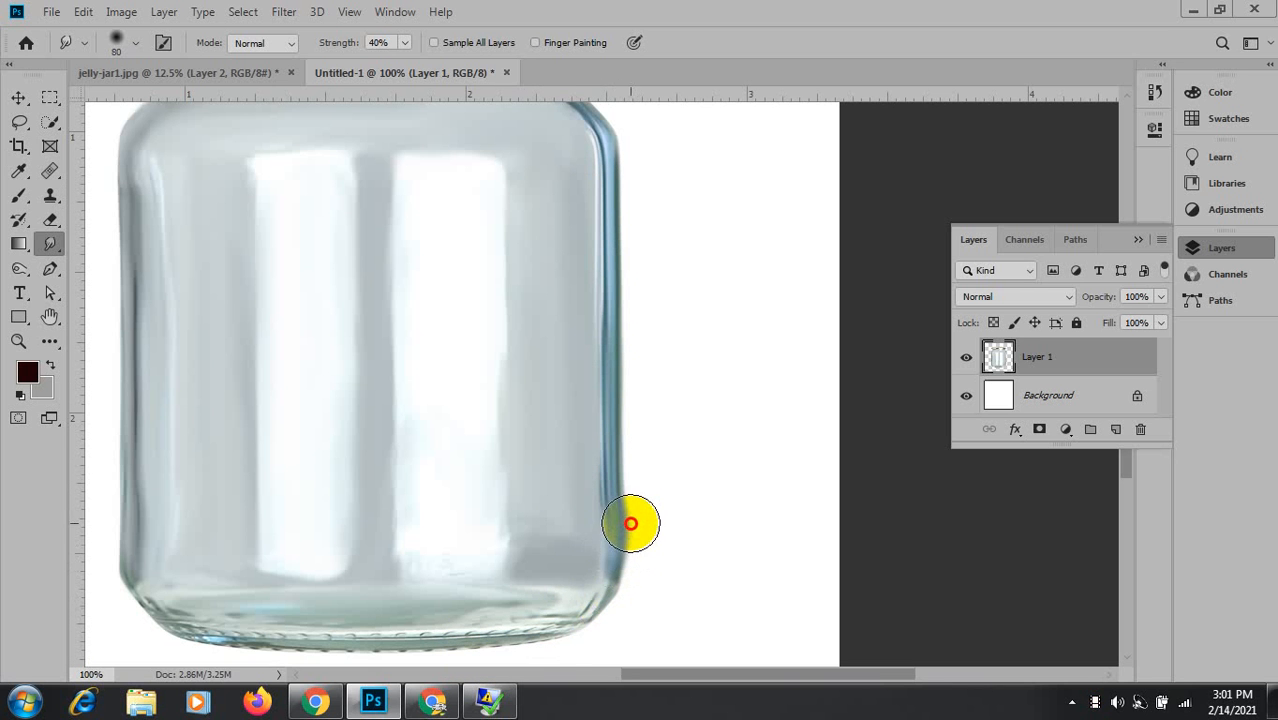
key("ctrl+z")
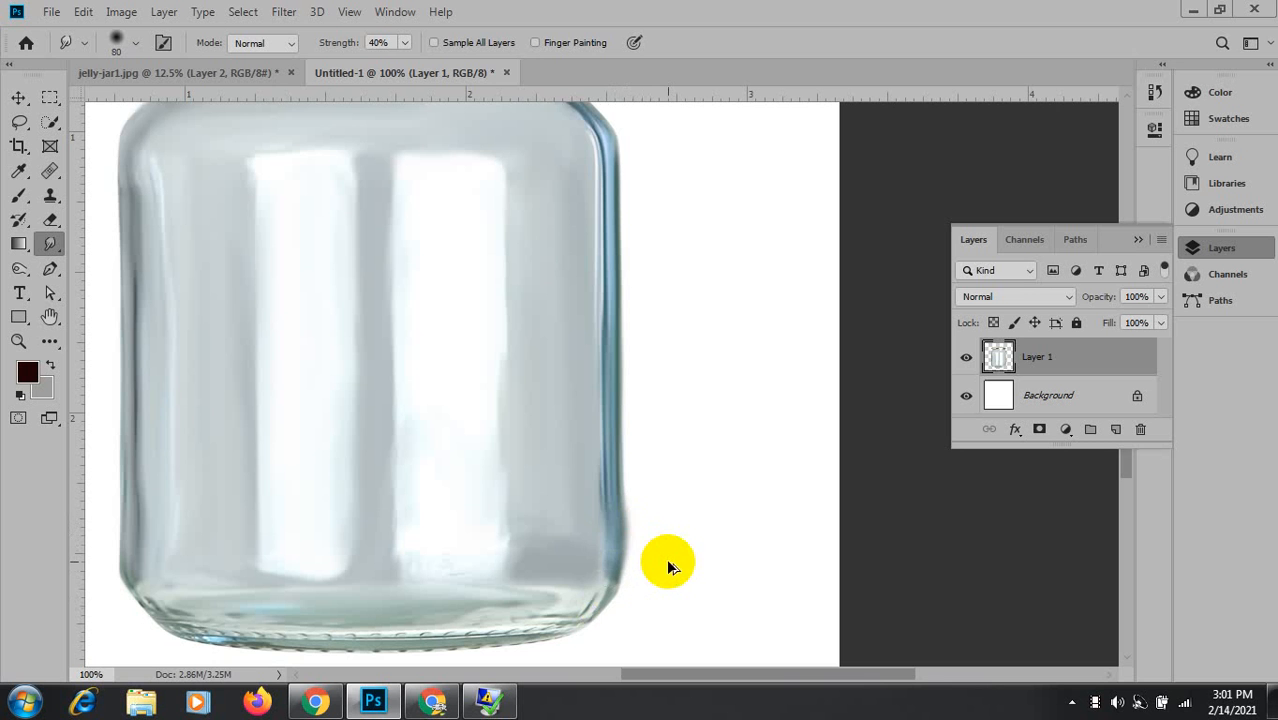
key("ctrl+alt+z")
key("ctrl+alt+z")
key("ctrl+z")
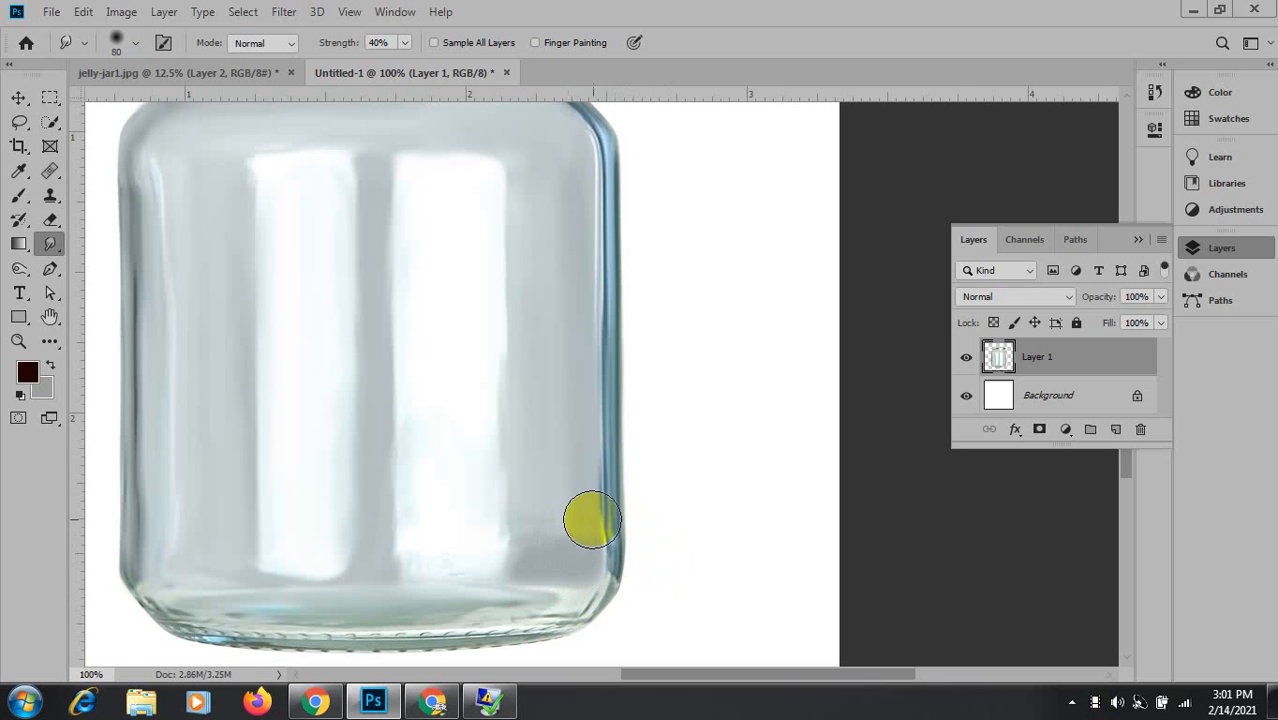
Blend the thin white highlight and blue bands along the jar's right edge with further vertical Smudge strokes.
left_click_drag(602, 553, 600, 472)
left_click_drag(603, 413, 617, 536)
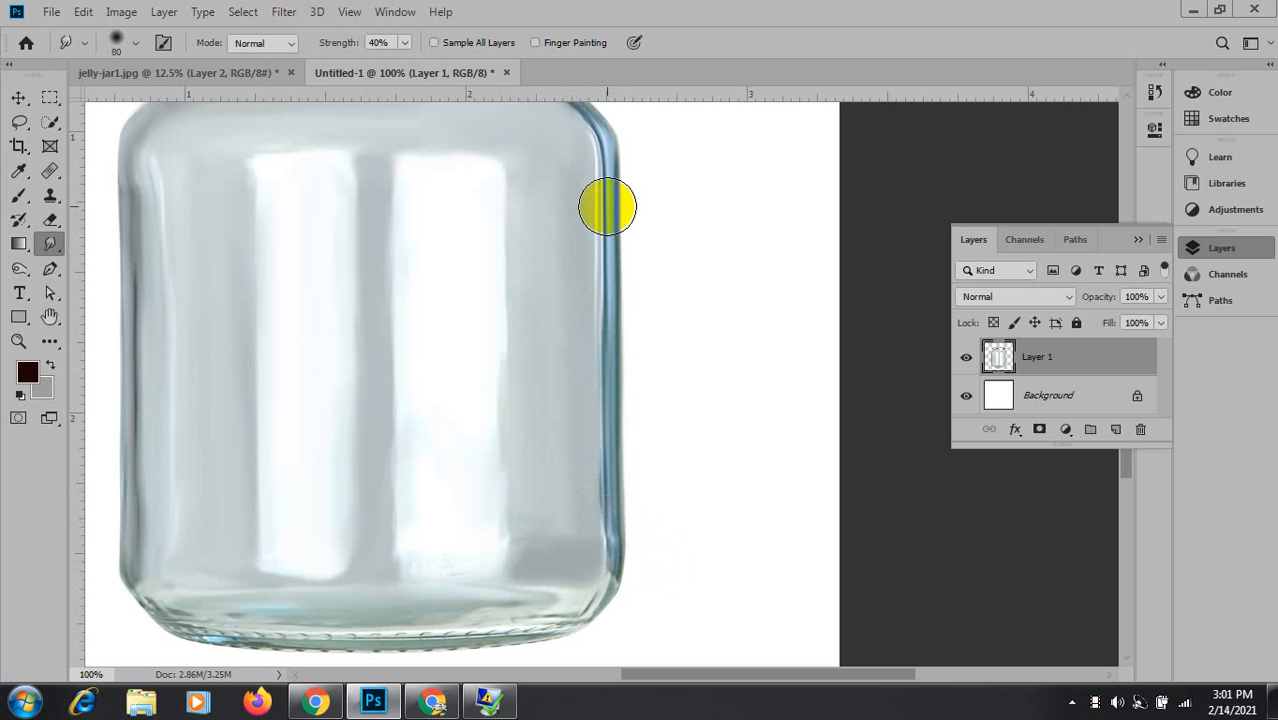
mouse_move(605, 205)
left_mouse_down()
mouse_move(615, 413)
mouse_move(600, 229)
left_mouse_up()
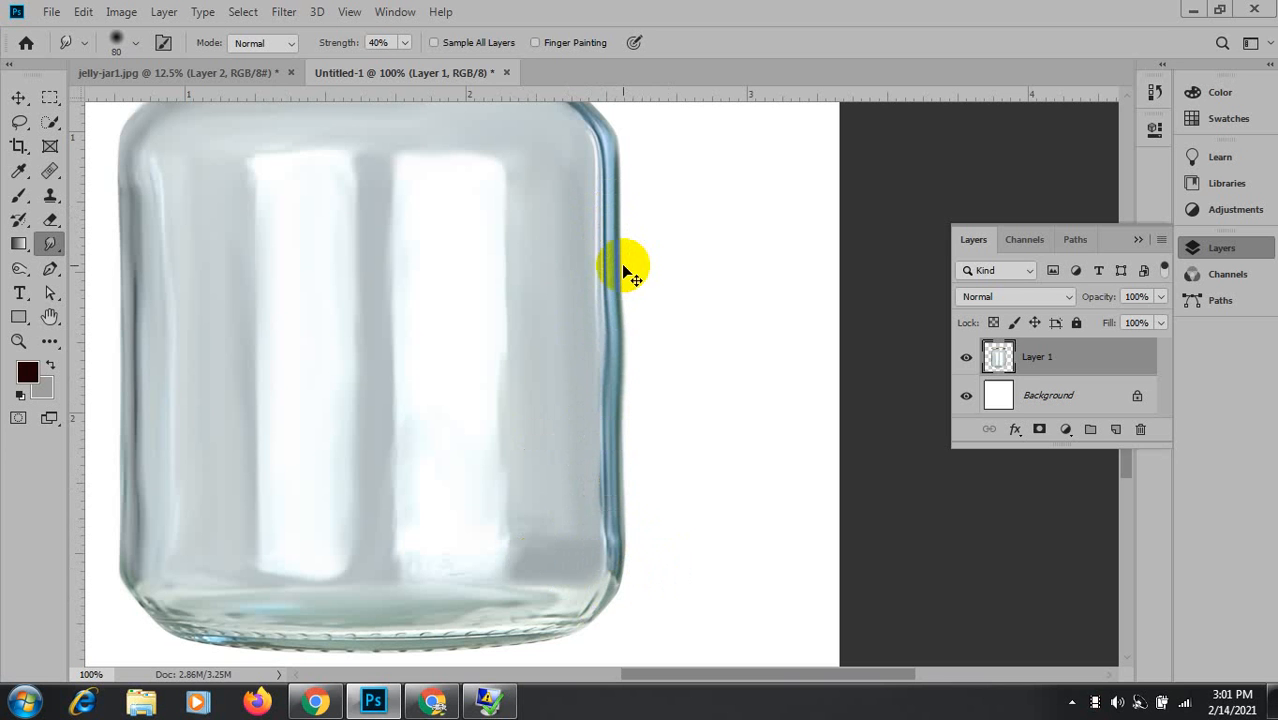
mouse_move(613, 288)
left_mouse_down()
mouse_move(616, 453)
mouse_move(612, 211)
mouse_move(618, 467)
mouse_move(597, 317)
mouse_move(604, 193)
mouse_move(622, 544)
left_mouse_up()
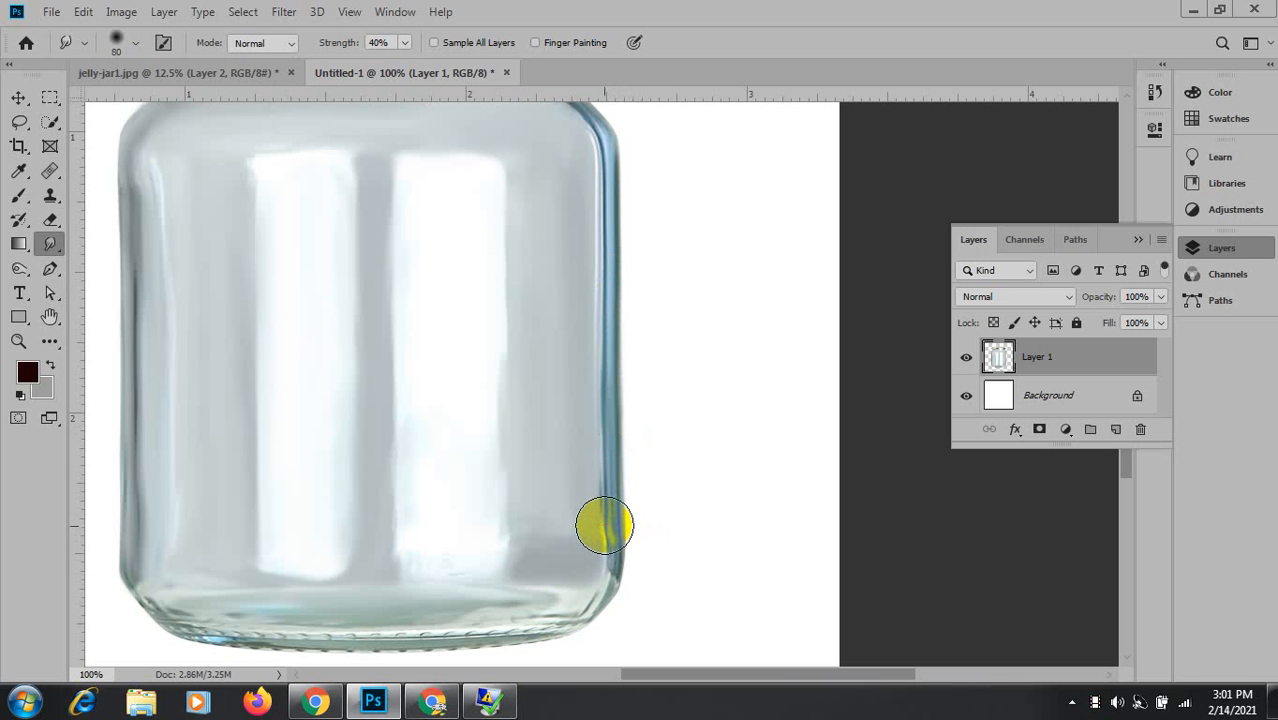
With a 42 px Smudge brush, soften the hard transitions between dark, gold and white areas on the lid's side.
left_click_drag(469, 245, 545, 582)
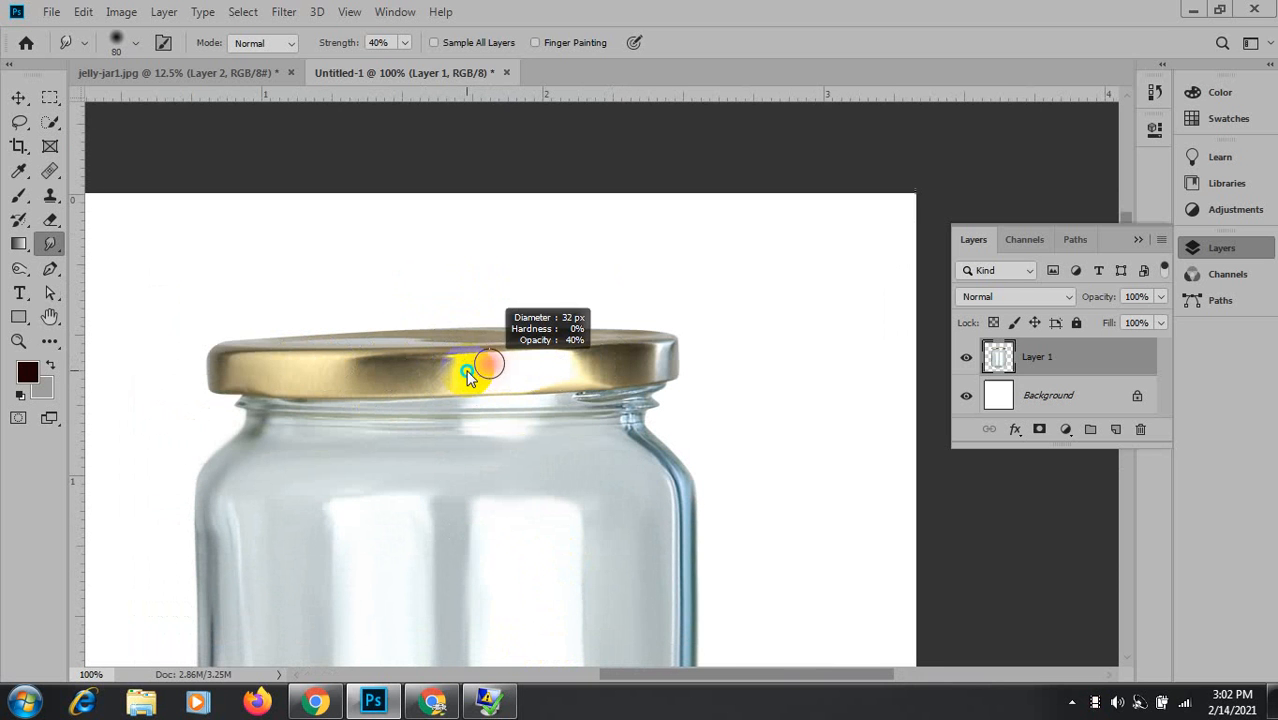
mouse_move(475, 379)
left_mouse_down()
mouse_move(602, 373)
mouse_move(672, 356)
mouse_move(585, 366)
left_mouse_up()
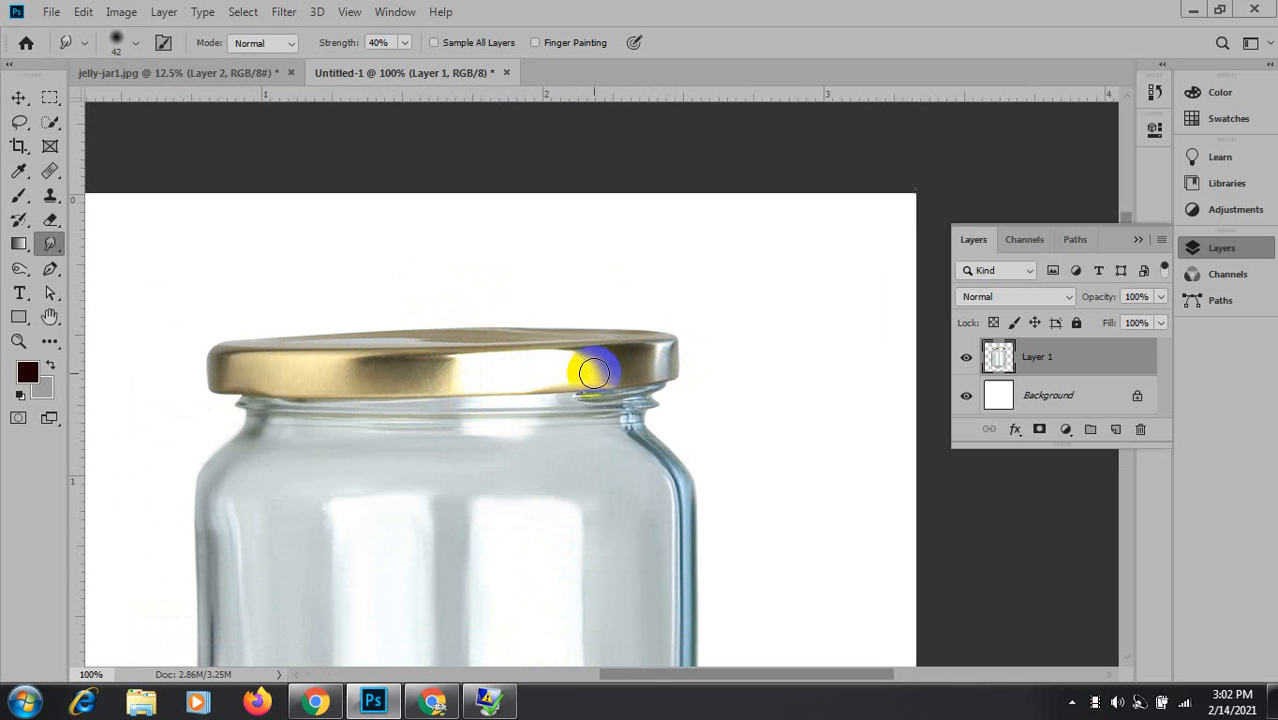
mouse_move(331, 386)
left_mouse_down()
mouse_move(416, 375)
mouse_move(317, 382)
mouse_move(498, 376)
left_mouse_up()
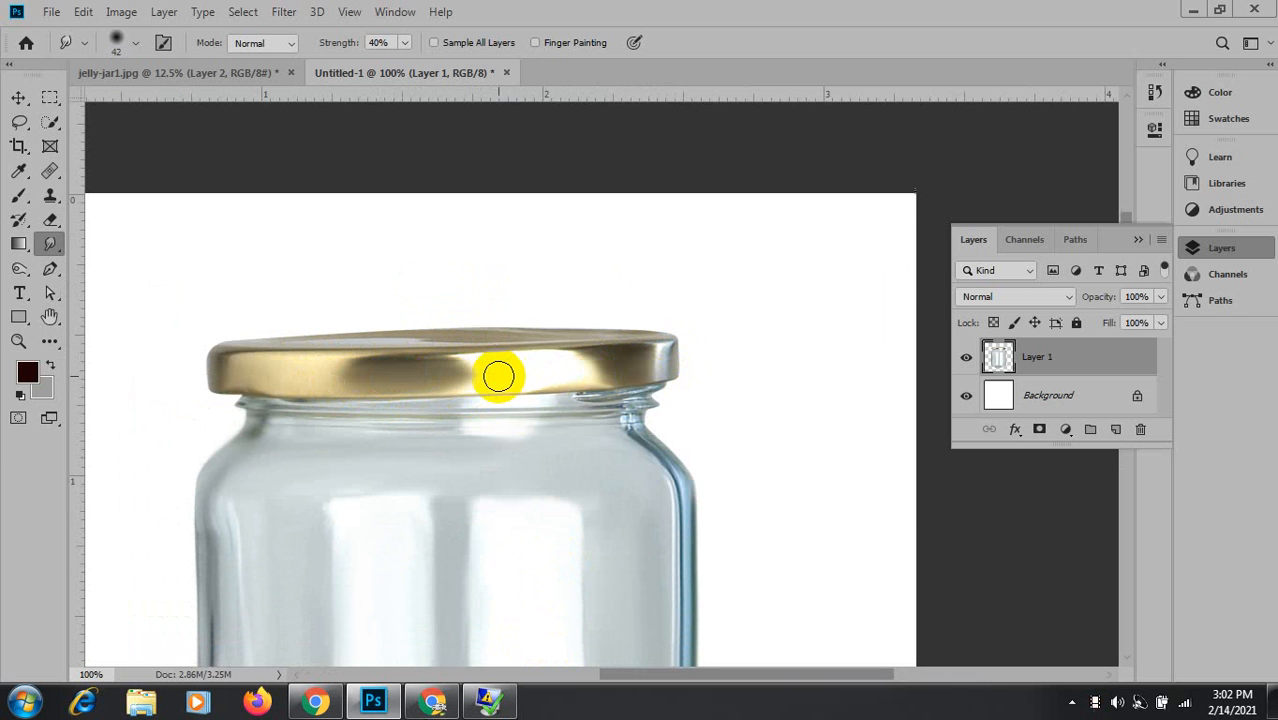
mouse_move(368, 371)
left_mouse_down()
mouse_move(212, 373)
mouse_move(278, 368)
left_mouse_up()
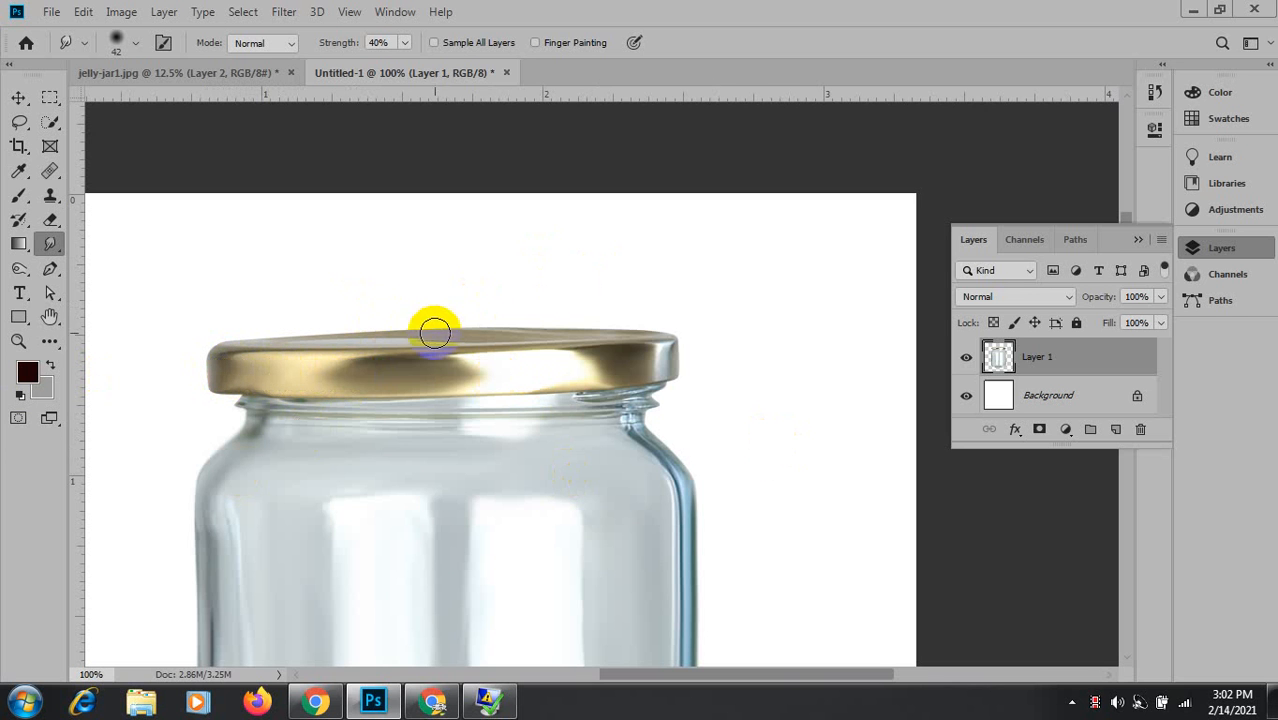
Smudge the lid's top surface with a brush size of 18, blending the pale reflection into the surrounding gold.
left_click_drag(440, 331, 375, 328)
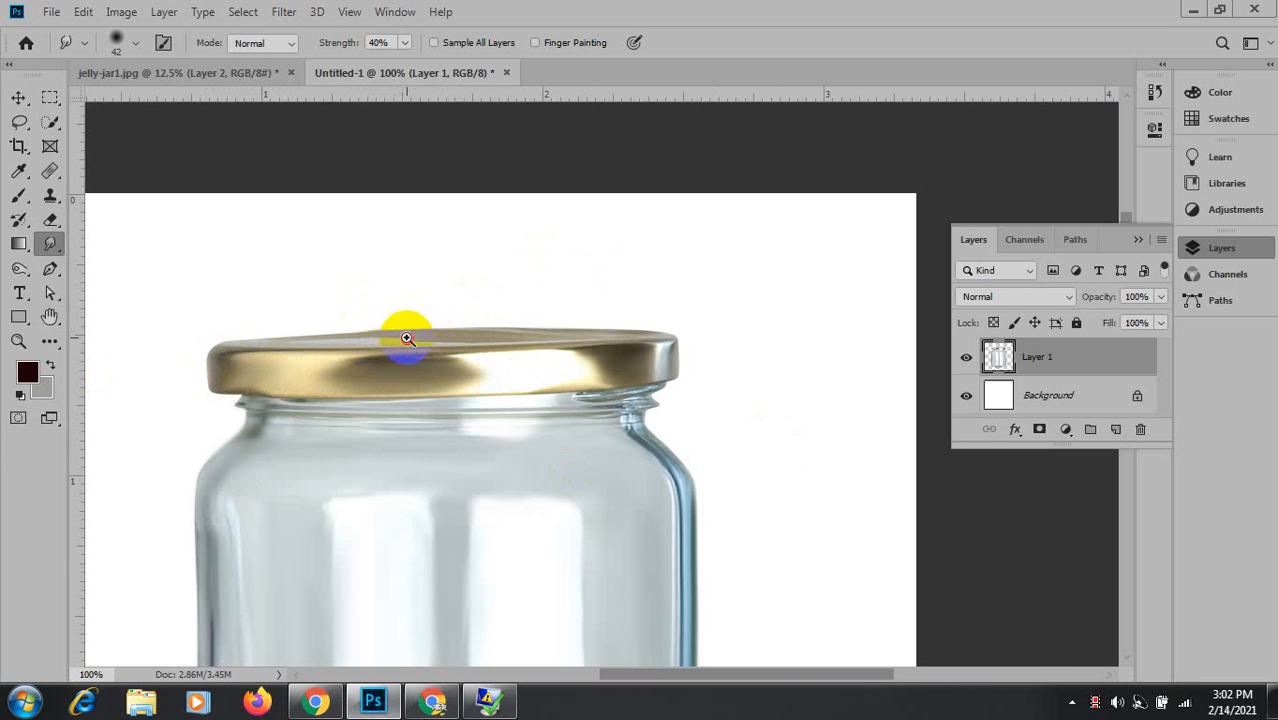
left_click(406, 338)
left_click(405, 335)
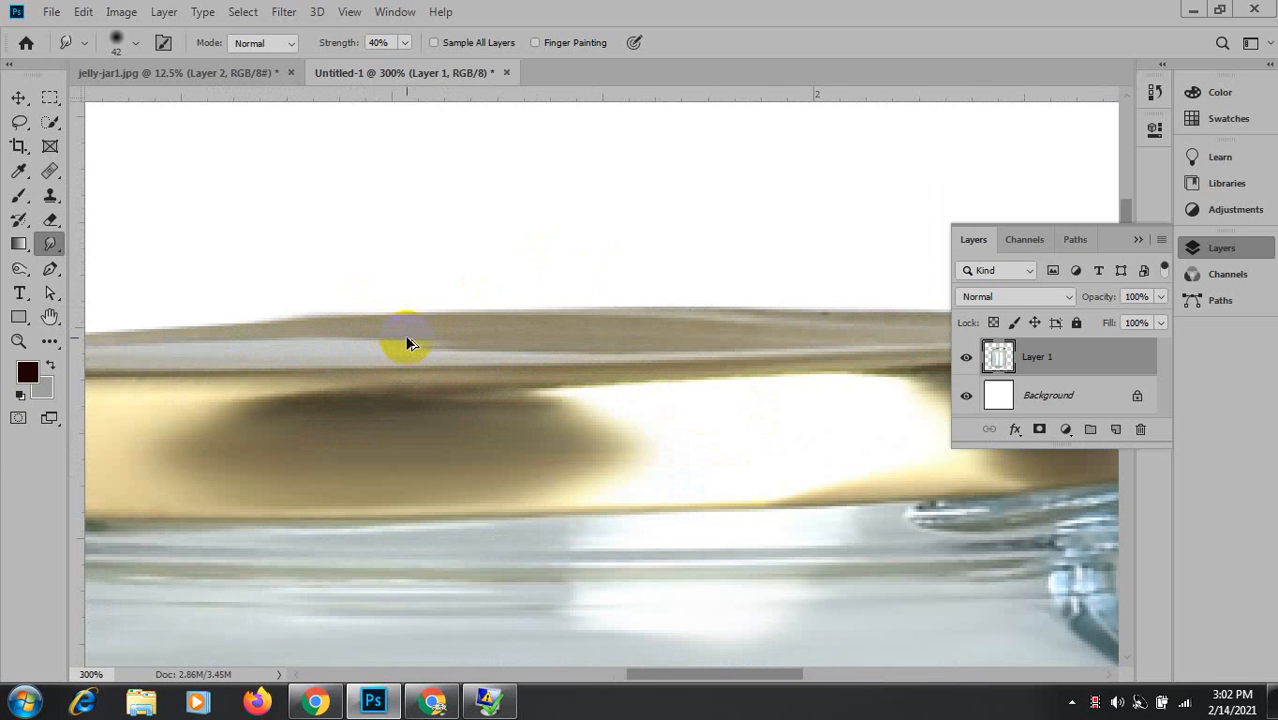
mouse_move(468, 343)
left_mouse_down()
mouse_move(437, 347)
mouse_move(488, 338)
mouse_move(354, 342)
mouse_move(533, 342)
left_mouse_up()
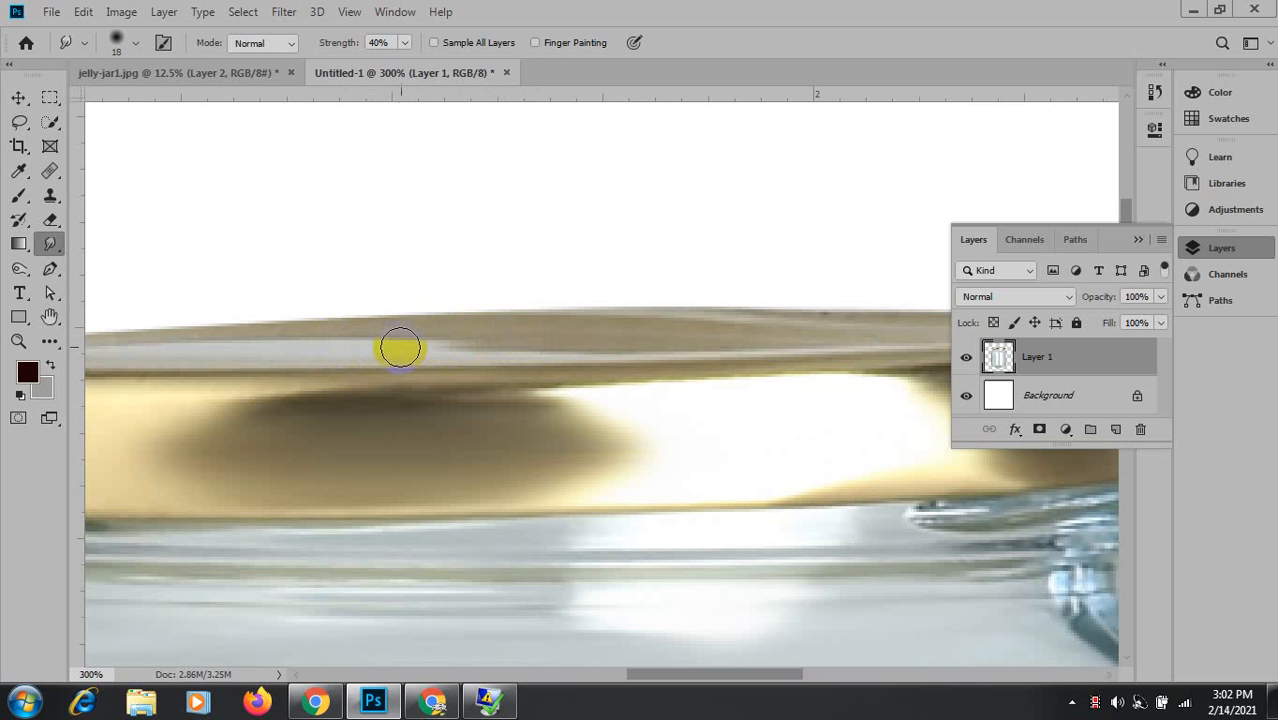
left_click_drag(400, 347, 714, 339)
mouse_move(487, 339)
left_mouse_down()
mouse_move(375, 344)
mouse_move(698, 334)
mouse_move(391, 343)
mouse_move(678, 337)
mouse_move(409, 339)
mouse_move(620, 347)
mouse_move(730, 333)
left_mouse_up()
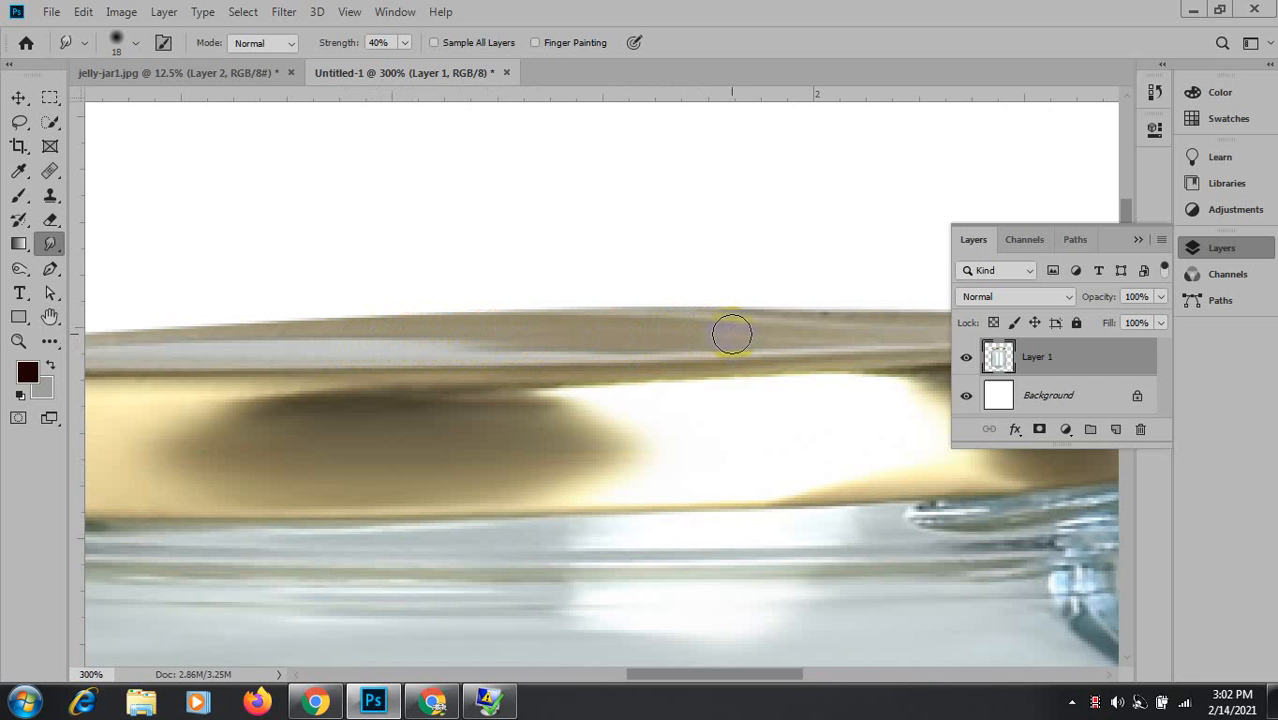
Smudge the pale streaks along the lid's upper rim with long horizontal strokes, blending them into the gold band.
mouse_move(440, 344)
left_mouse_down()
mouse_move(743, 325)
mouse_move(388, 343)
mouse_move(498, 307)
mouse_move(504, 328)
mouse_move(765, 331)
mouse_move(481, 359)
mouse_move(535, 342)
mouse_move(712, 341)
left_mouse_up()
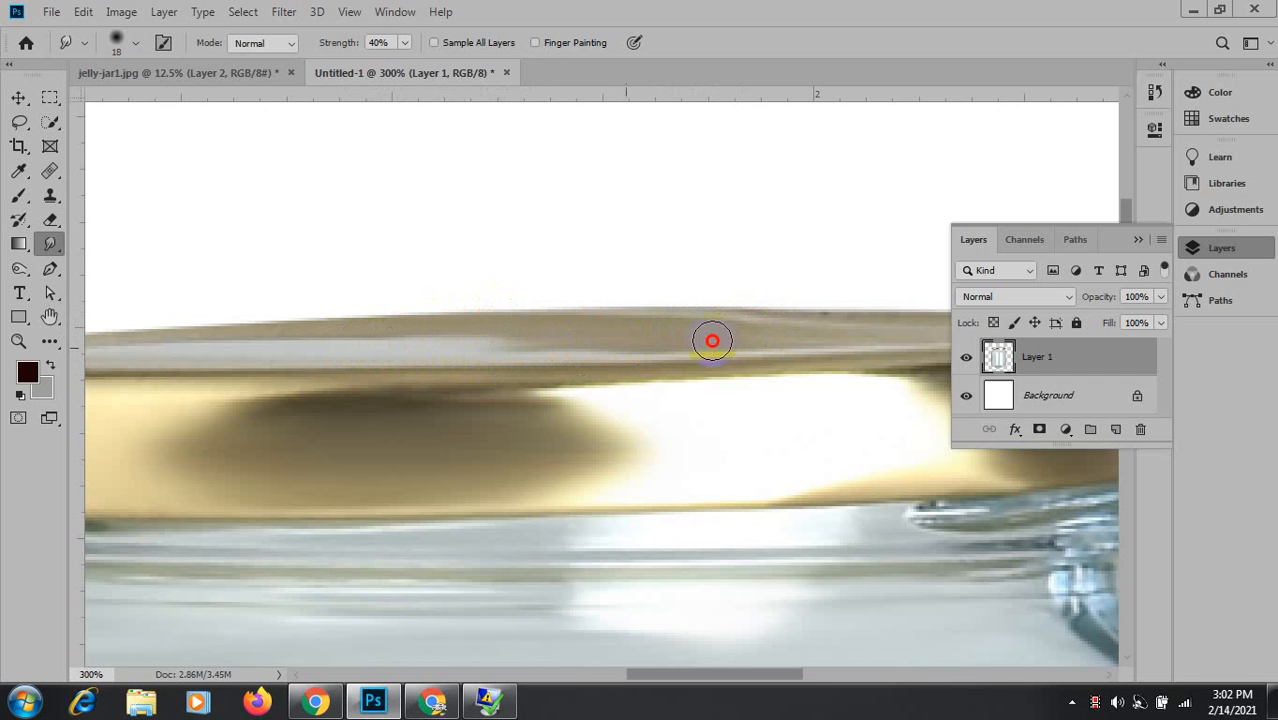
left_click_drag(509, 345, 718, 320)
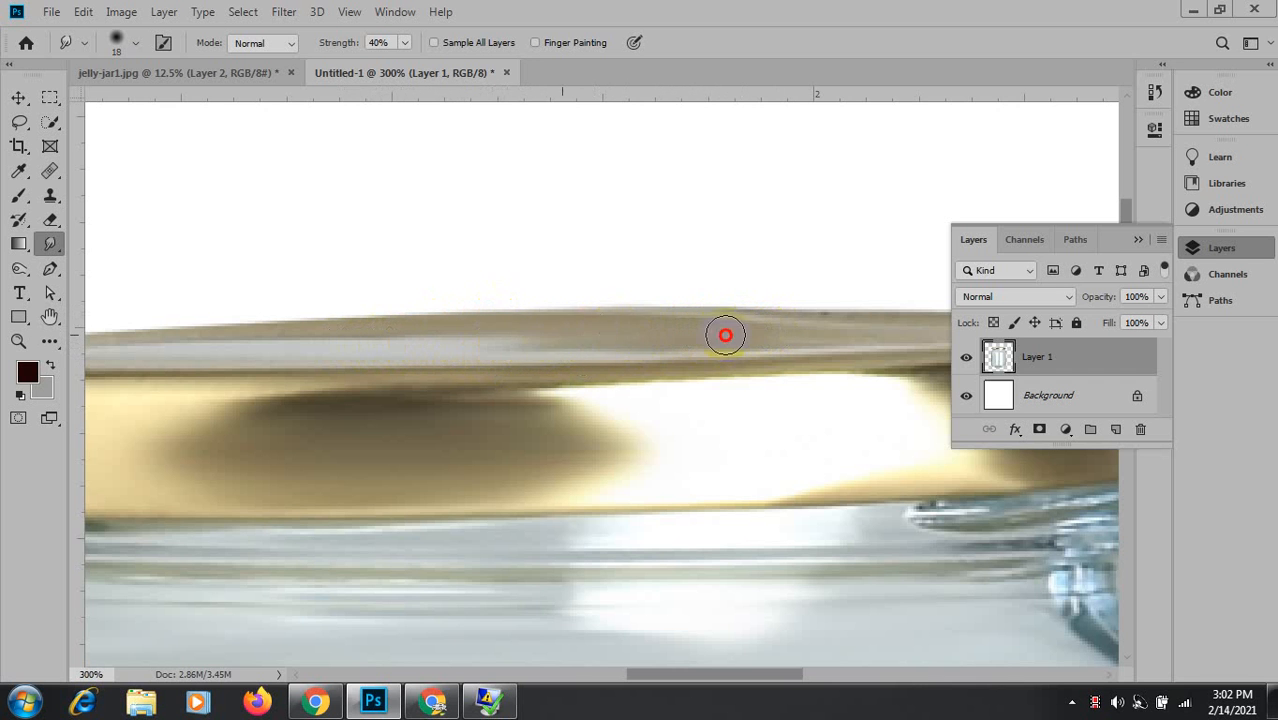
left_click_drag(295, 353, 585, 360)
mouse_move(496, 331)
left_mouse_down()
mouse_move(528, 334)
mouse_move(330, 341)
mouse_move(747, 334)
left_mouse_up()
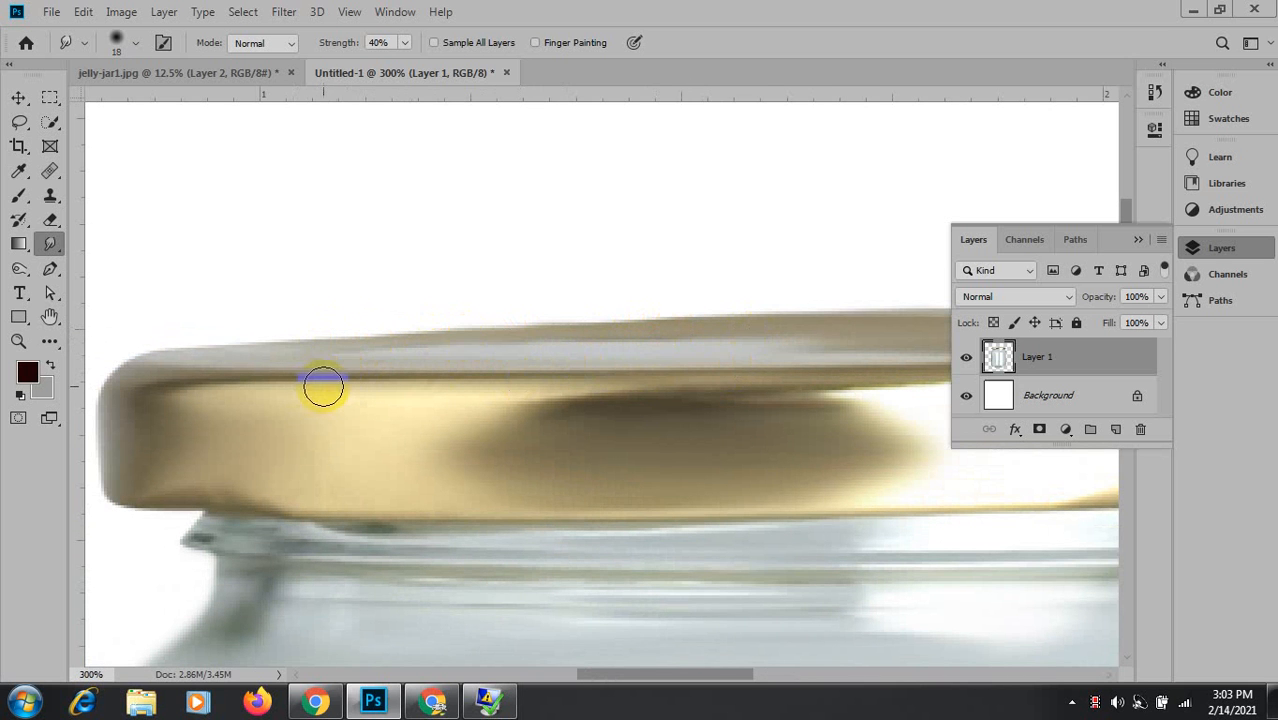
mouse_move(323, 387)
left_mouse_down()
mouse_move(764, 365)
mouse_move(809, 399)
mouse_move(479, 421)
mouse_move(466, 390)
mouse_move(233, 396)
mouse_move(815, 381)
mouse_move(638, 431)
left_mouse_up()
scroll(640, 437, "down", 6)
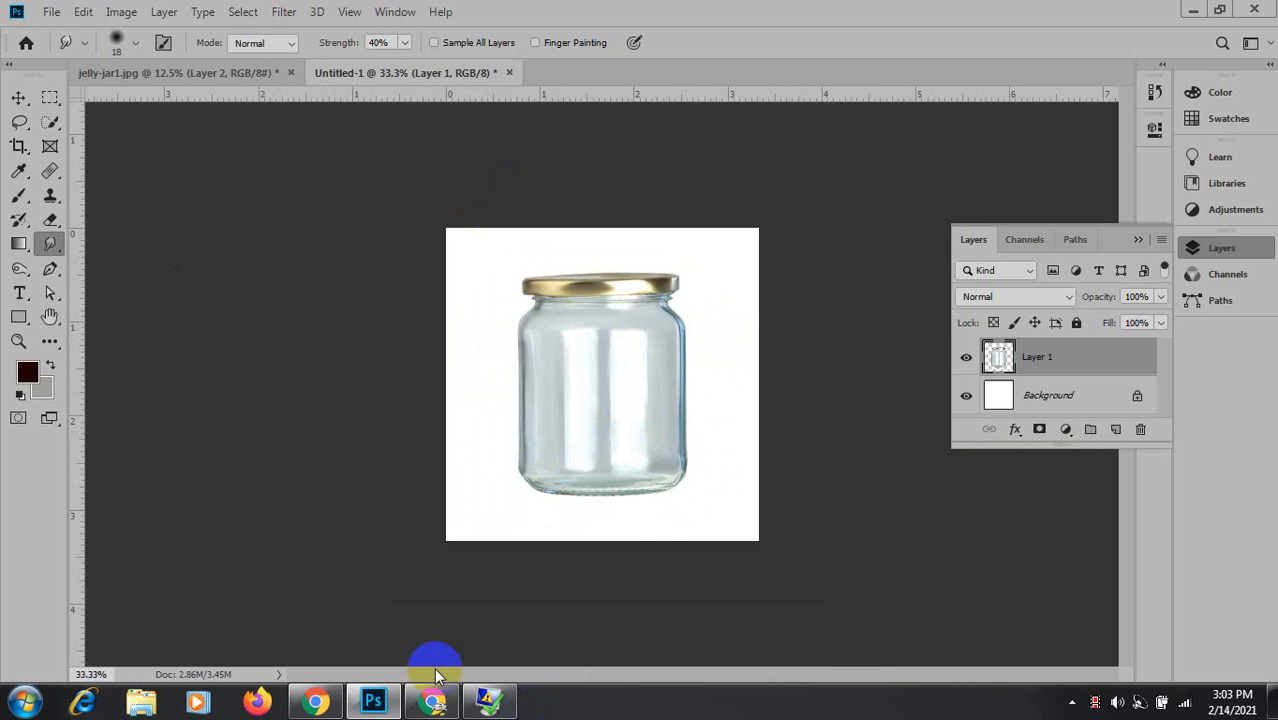
Switch to the Google Meet call, admit the waiting participant, and return to Photoshop.
left_click(432, 700)
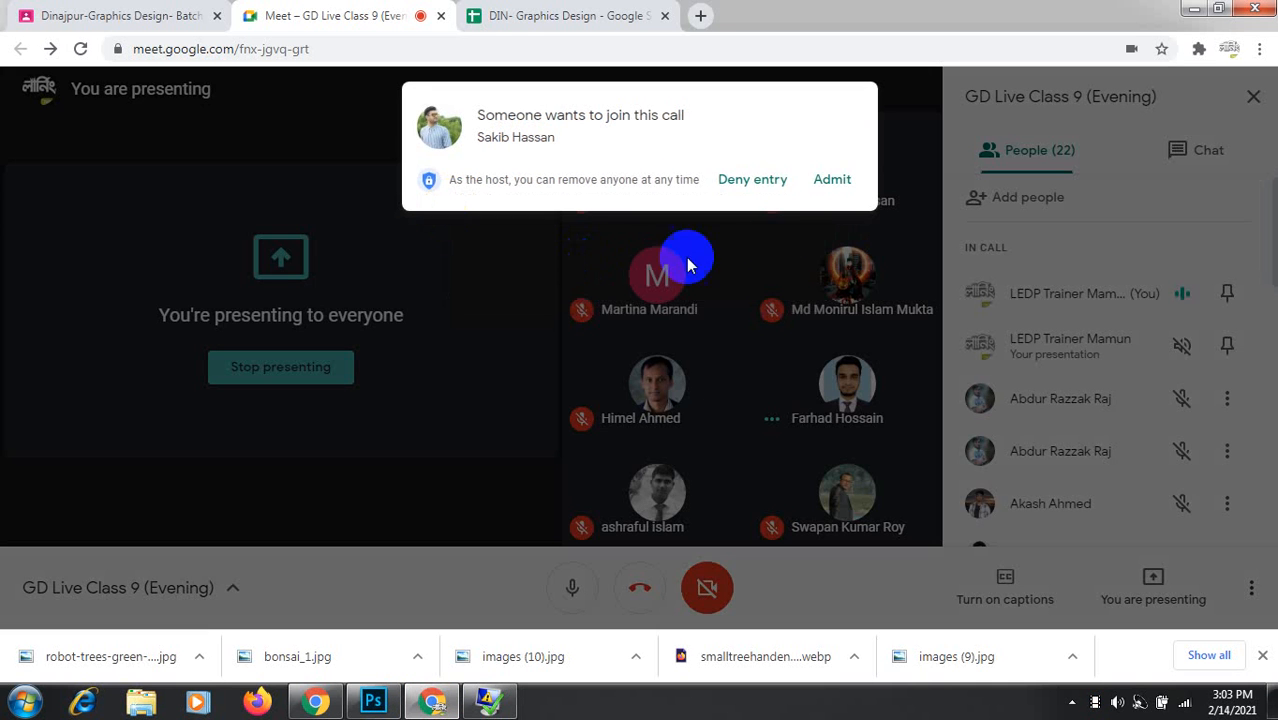
left_click(828, 183)
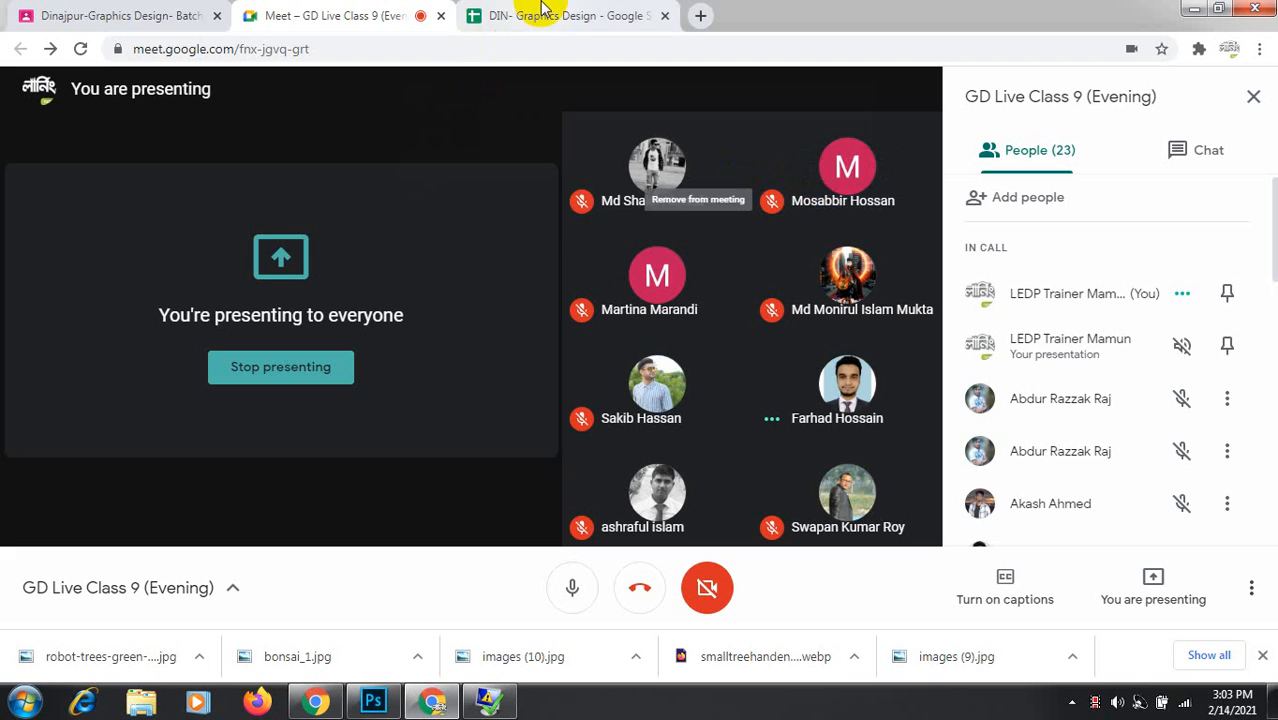
left_click(390, 703)
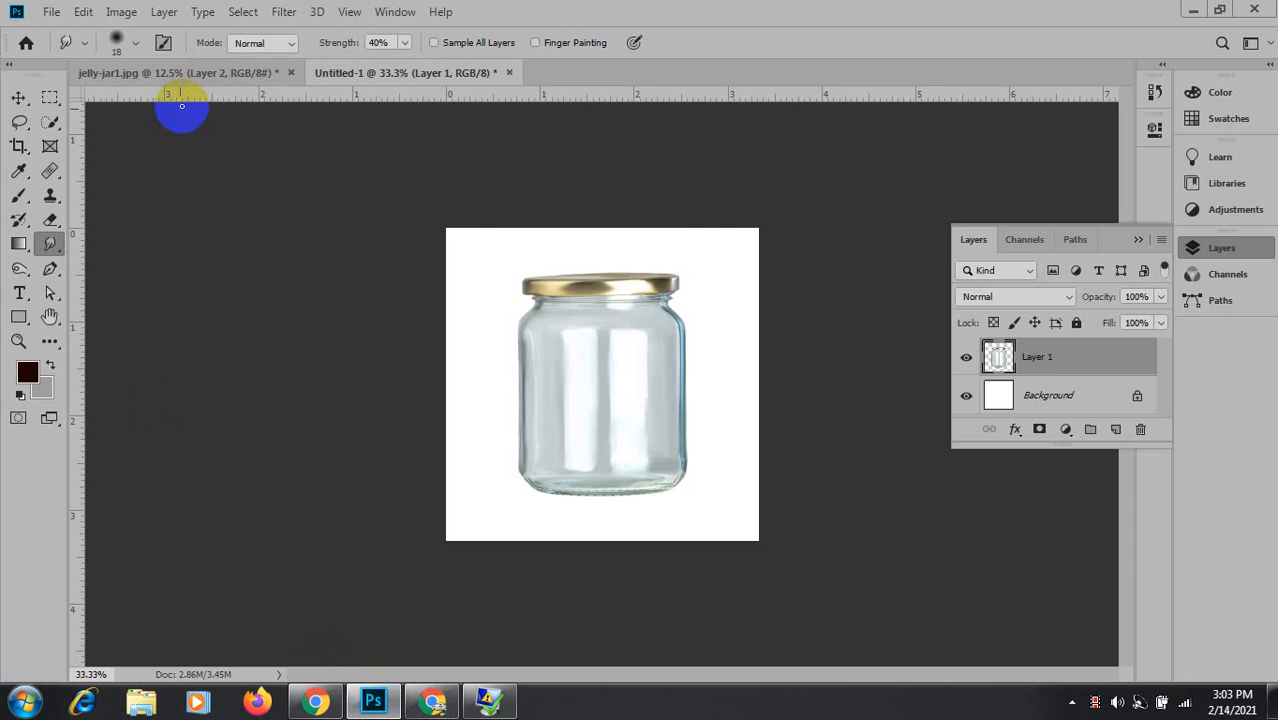
Copy the original jar cutout from jelly-jar1.jpg into the Untitled-1 document with the Move tool.
left_click(194, 72)
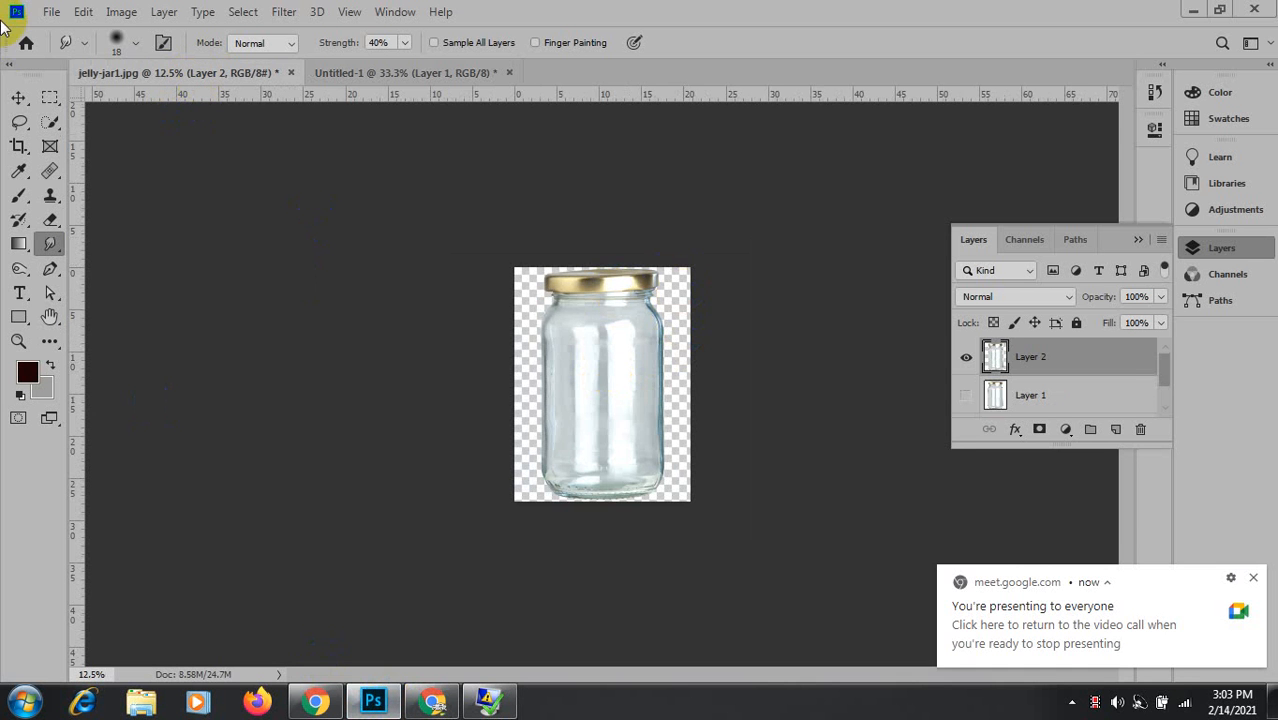
left_click(18, 97)
left_click(516, 290)
left_click_drag(516, 290, 479, 394)
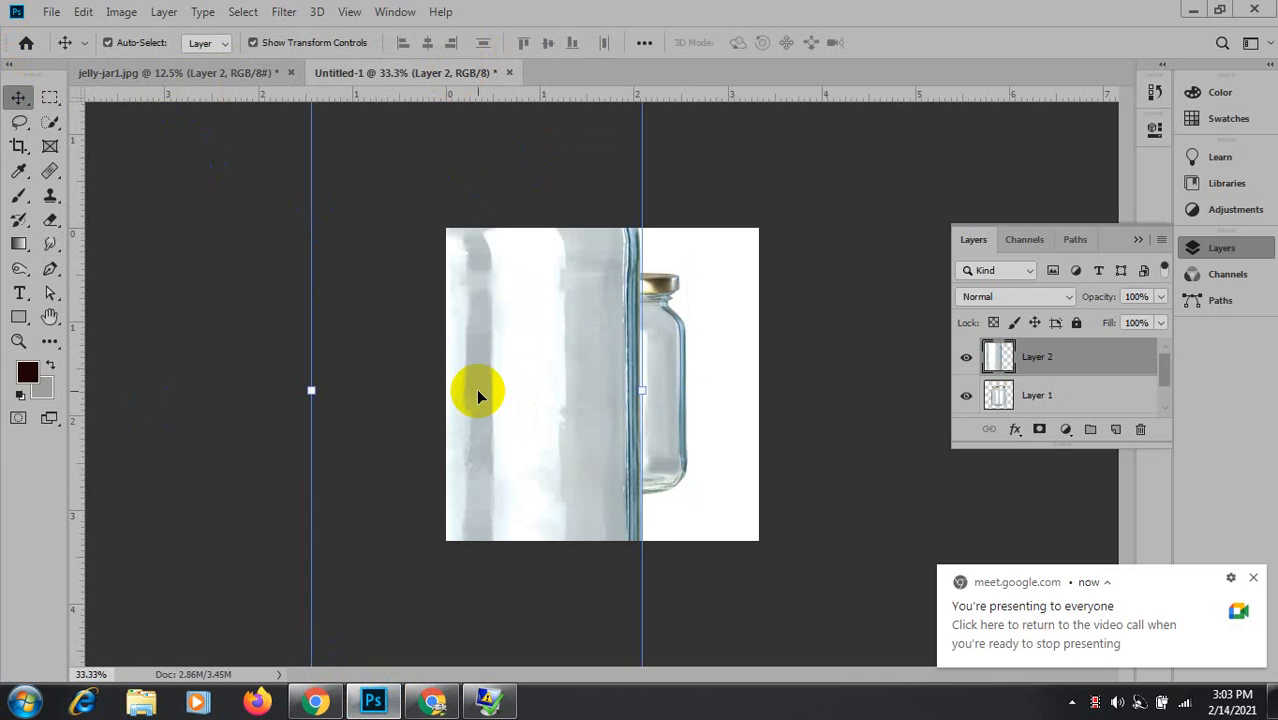
key("ctrl+minus")
key("ctrl+minus")
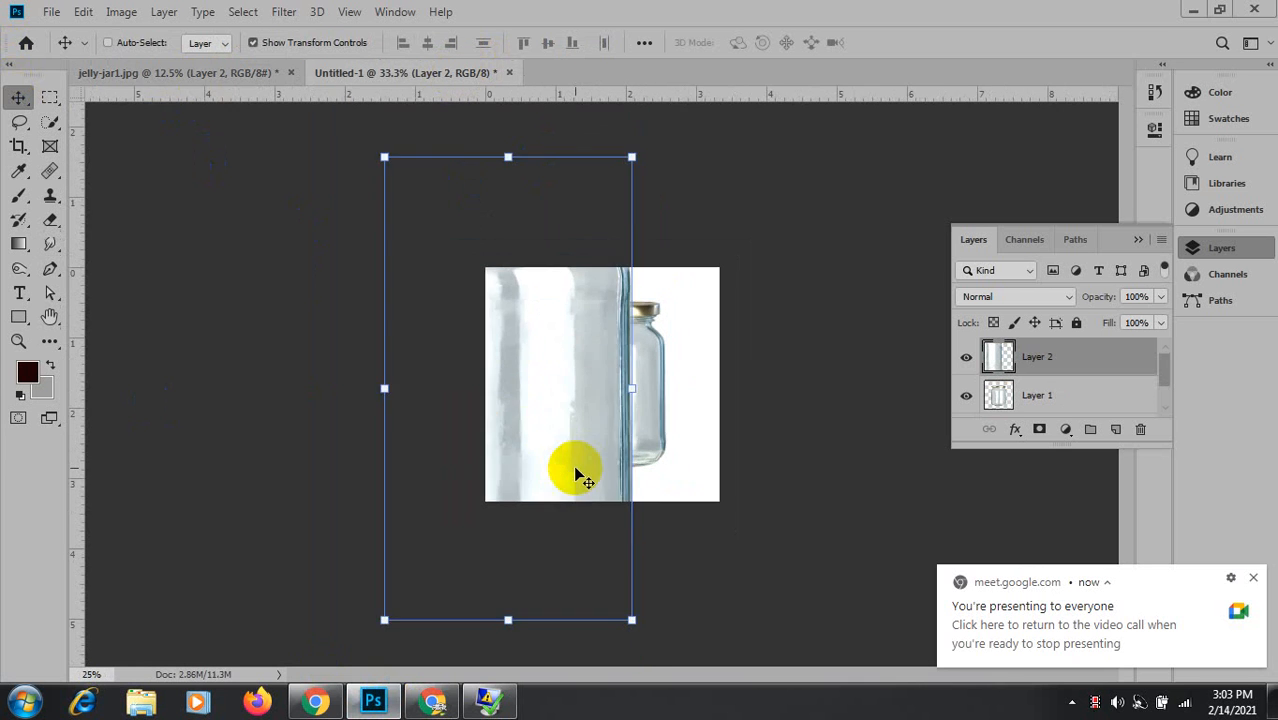
Create a new 2000 x 2000 px document at 300 pixels/inch with RGB color and a white background.
left_click(51, 11)
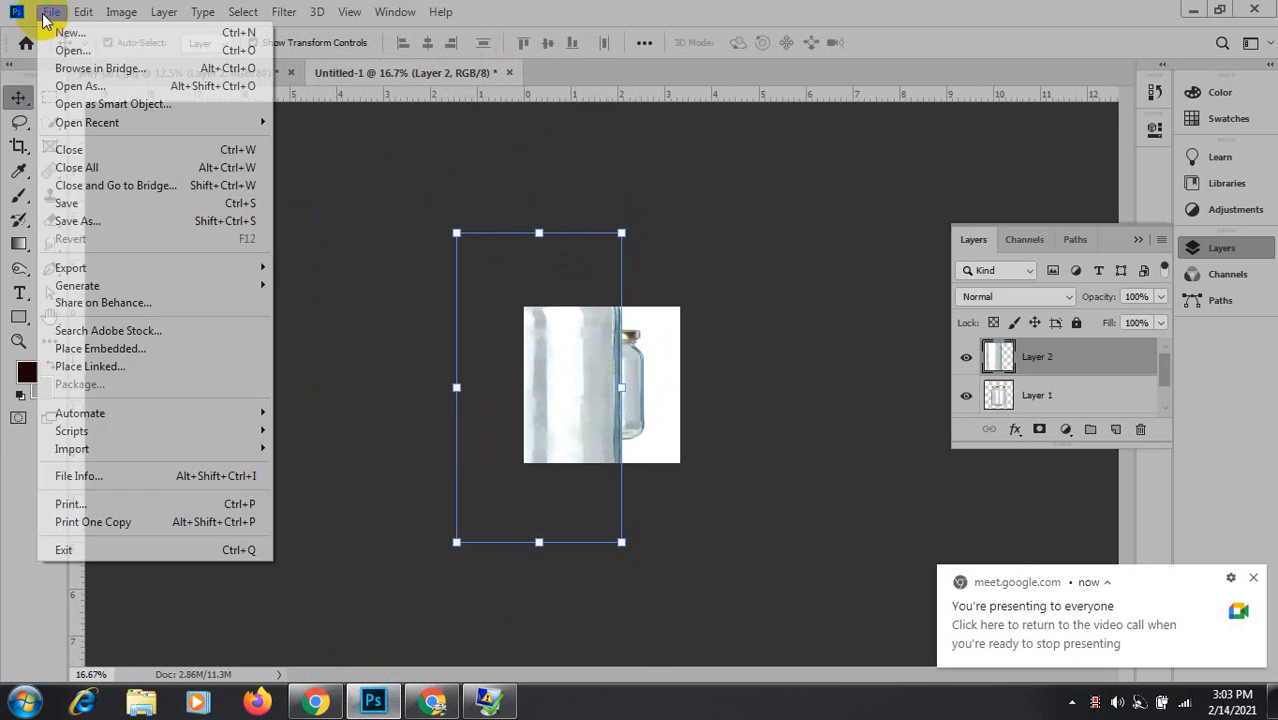
left_click(86, 33)
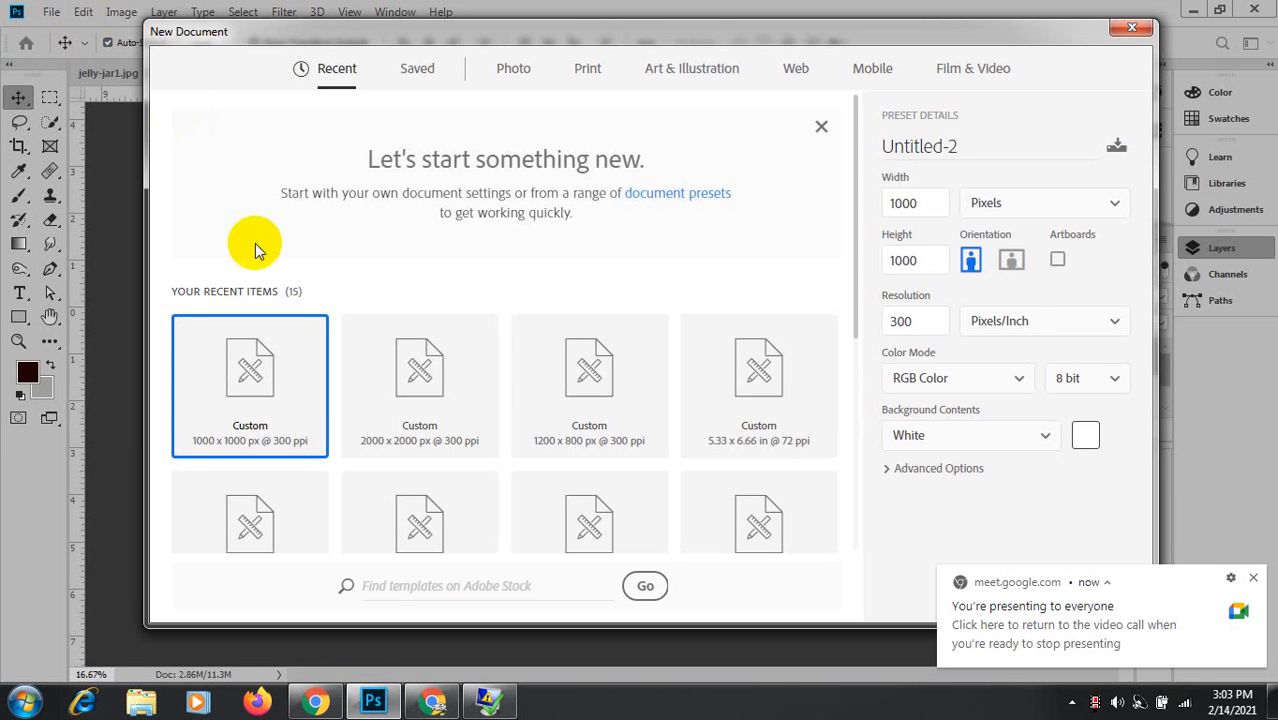
left_click(446, 396)
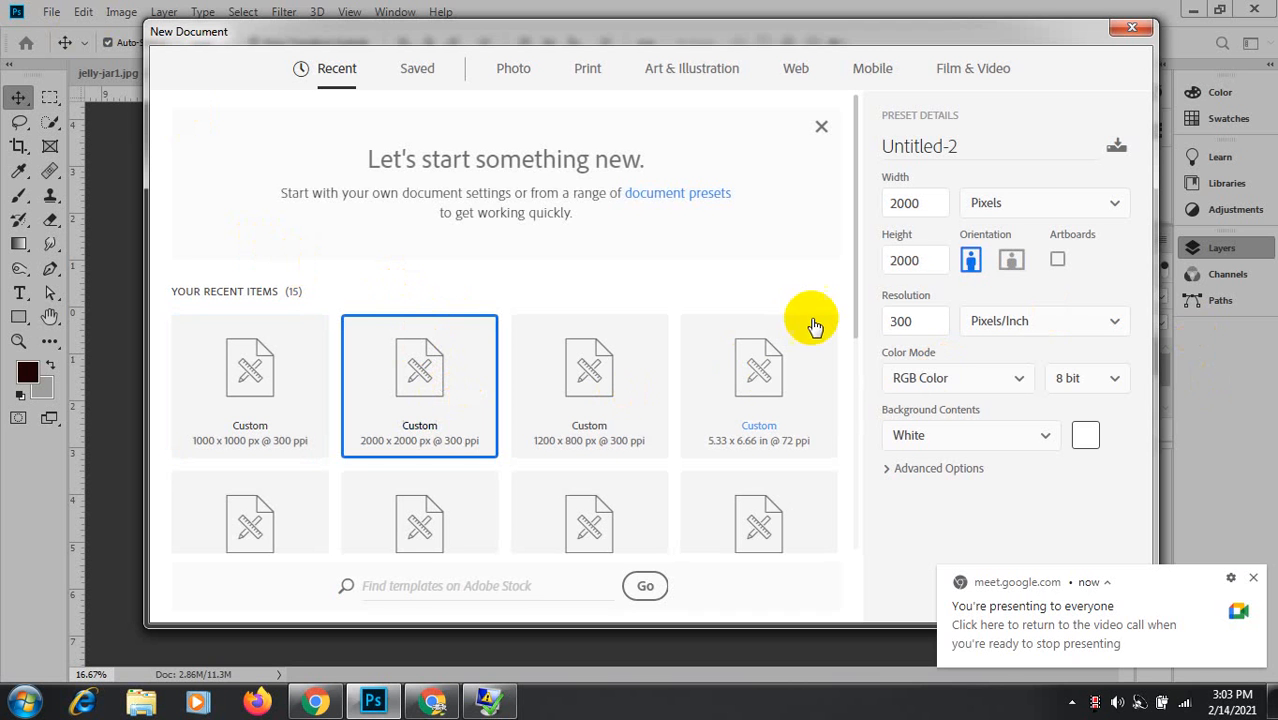
left_click(1253, 577)
left_click(1040, 580)
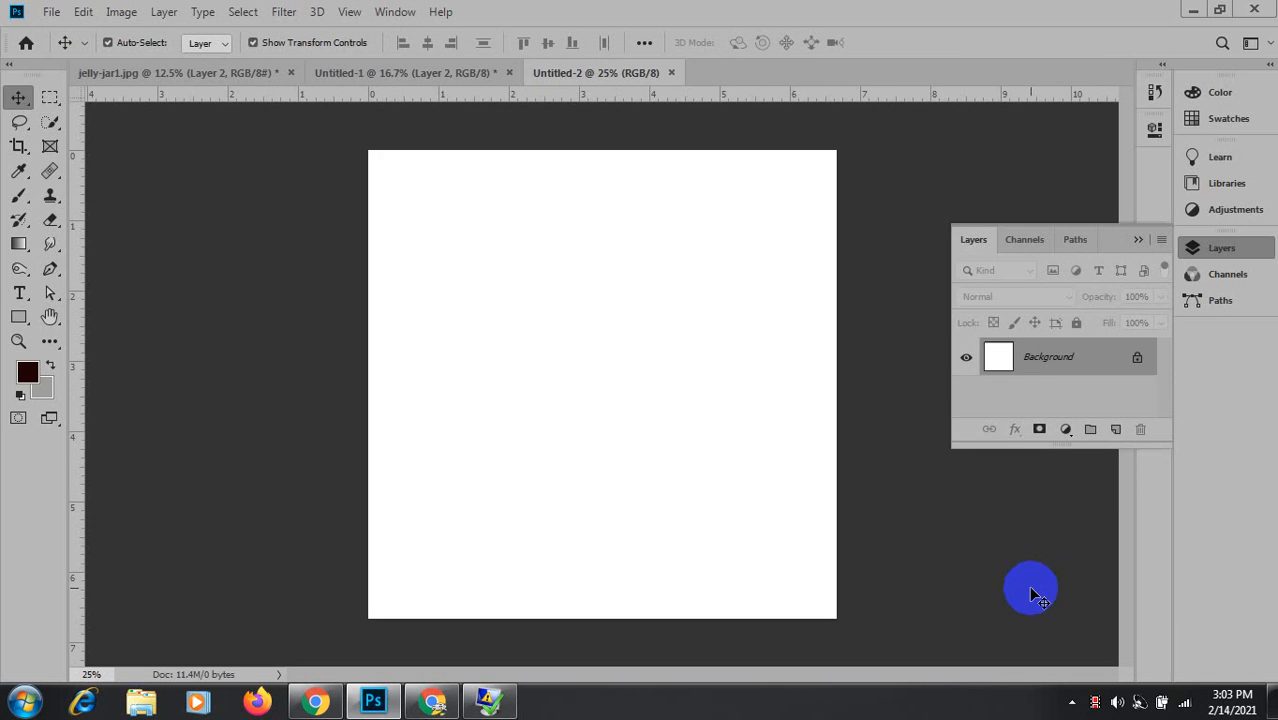
Scale down the oversized original jar in Untitled-1 and place it in the left half of the Untitled-2 canvas.
left_click(347, 74)
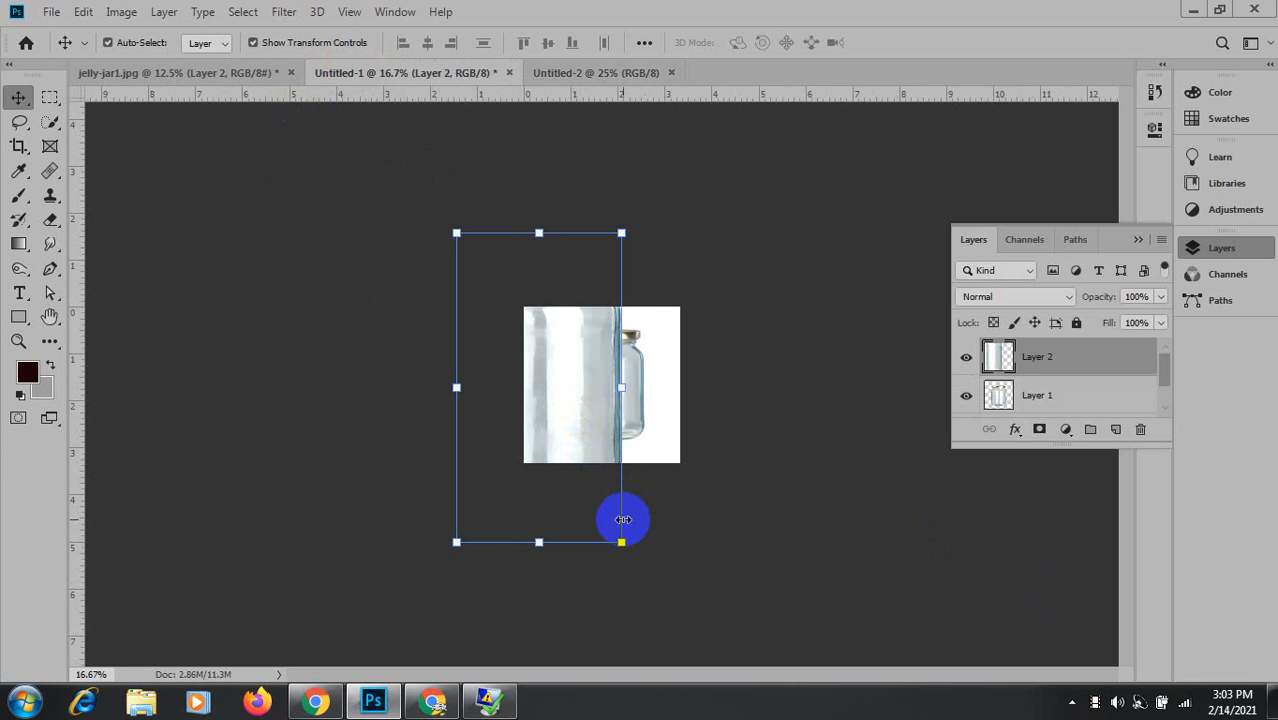
left_click_drag(621, 542, 478, 427)
left_click(898, 42)
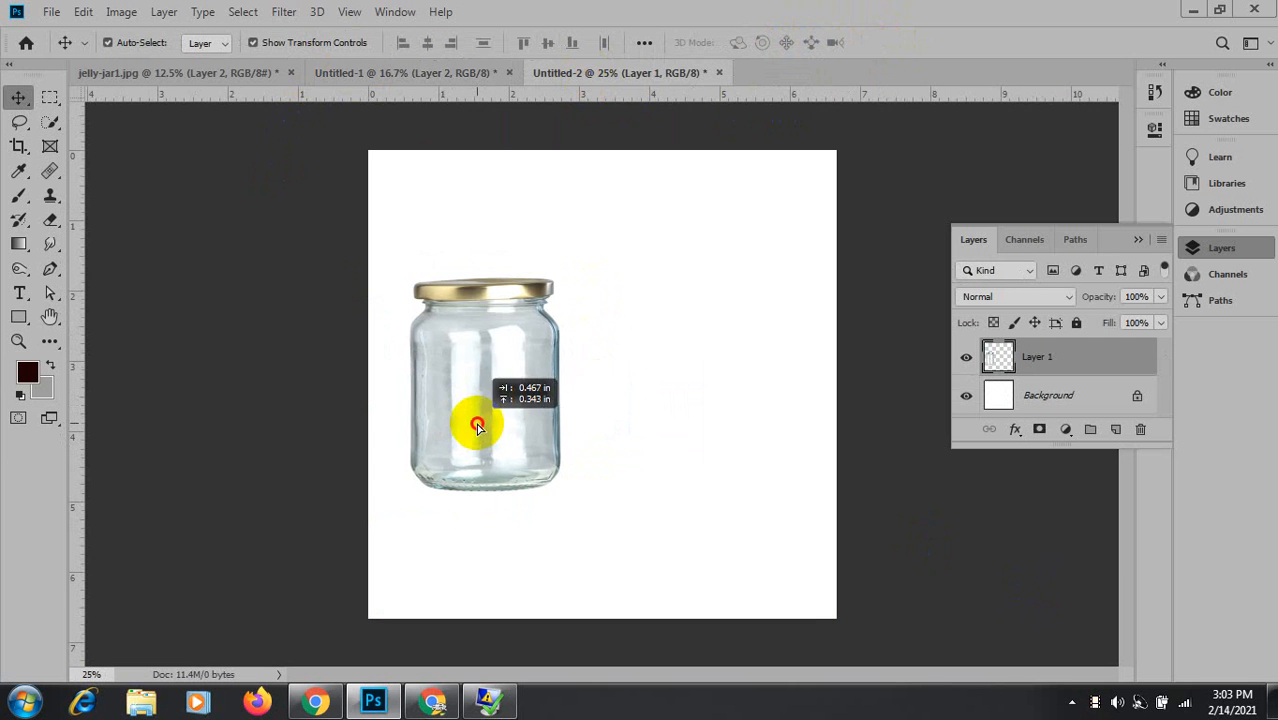
Bring the retouched jar from Untitled-1 beside the original in Untitled-2, scaled to 122.30% width and 133.20% height with the bases aligned.
left_click(372, 73)
left_click_drag(577, 396, 685, 419)
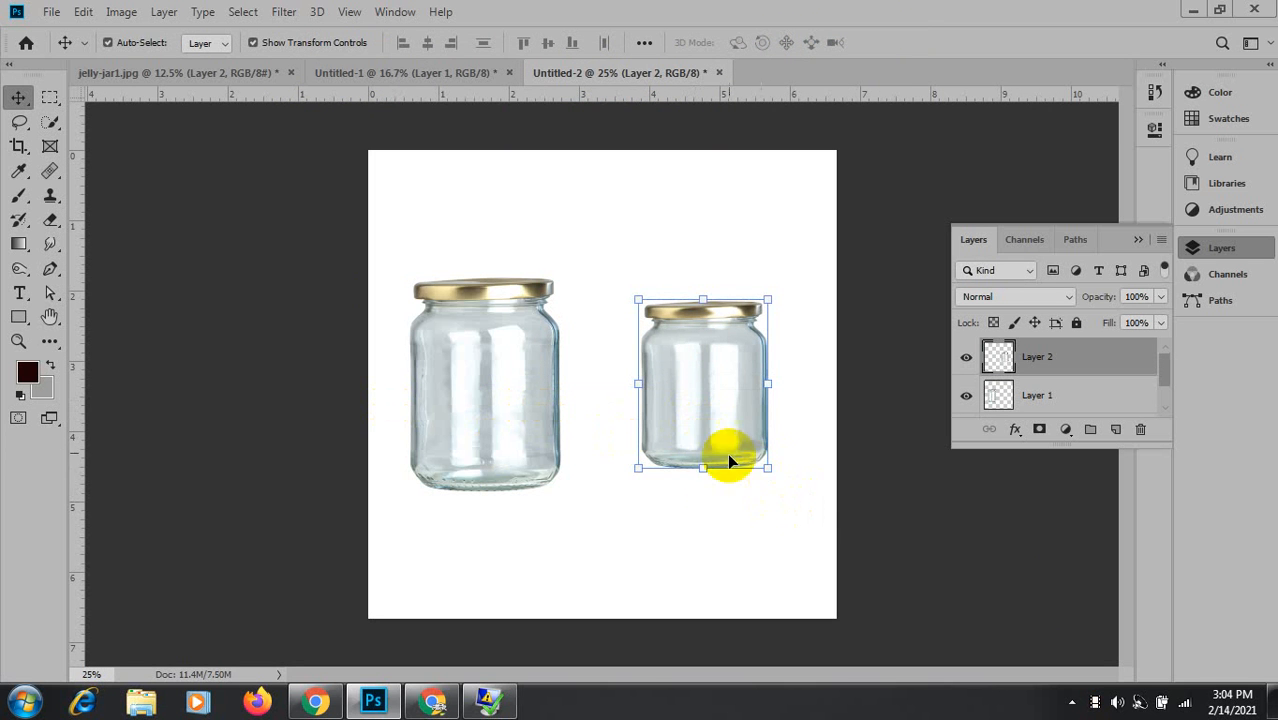
left_click_drag(767, 468, 799, 529)
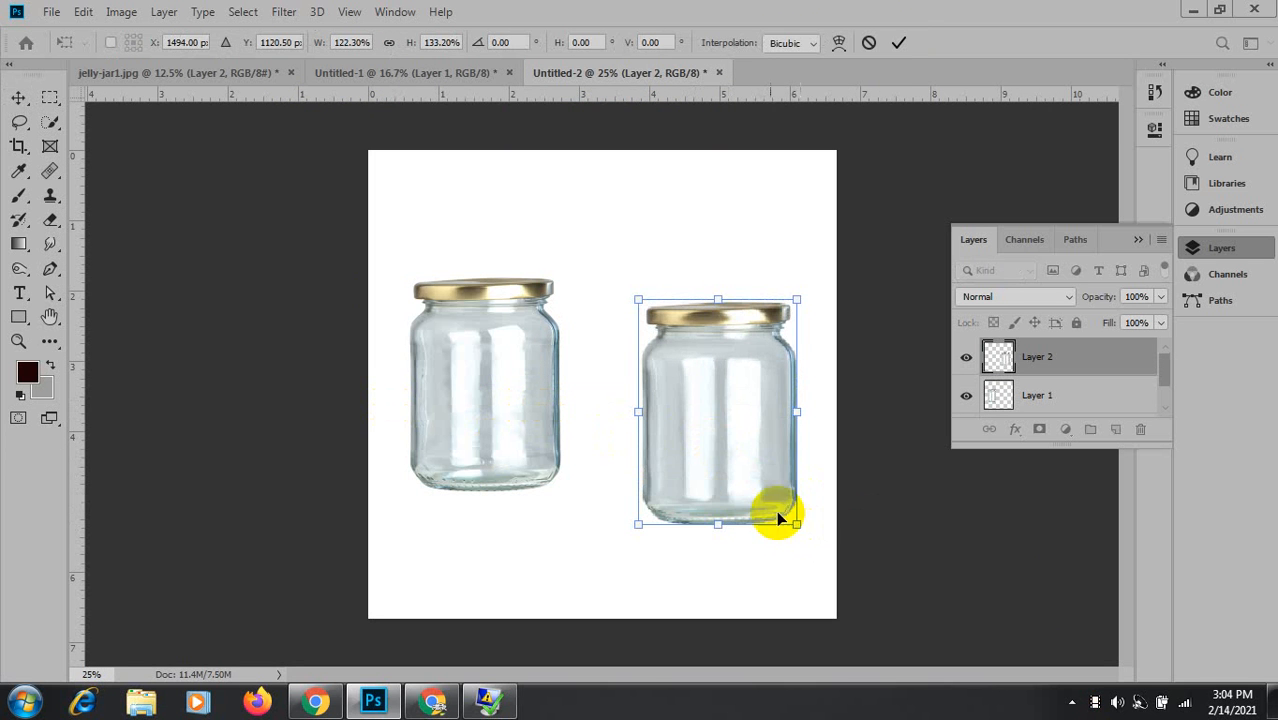
mouse_move(713, 414)
left_mouse_down()
mouse_move(514, 371)
mouse_move(489, 417)
mouse_move(699, 394)
mouse_move(665, 414)
mouse_move(506, 408)
mouse_move(622, 399)
mouse_move(659, 371)
mouse_move(665, 402)
mouse_move(723, 405)
left_mouse_up()
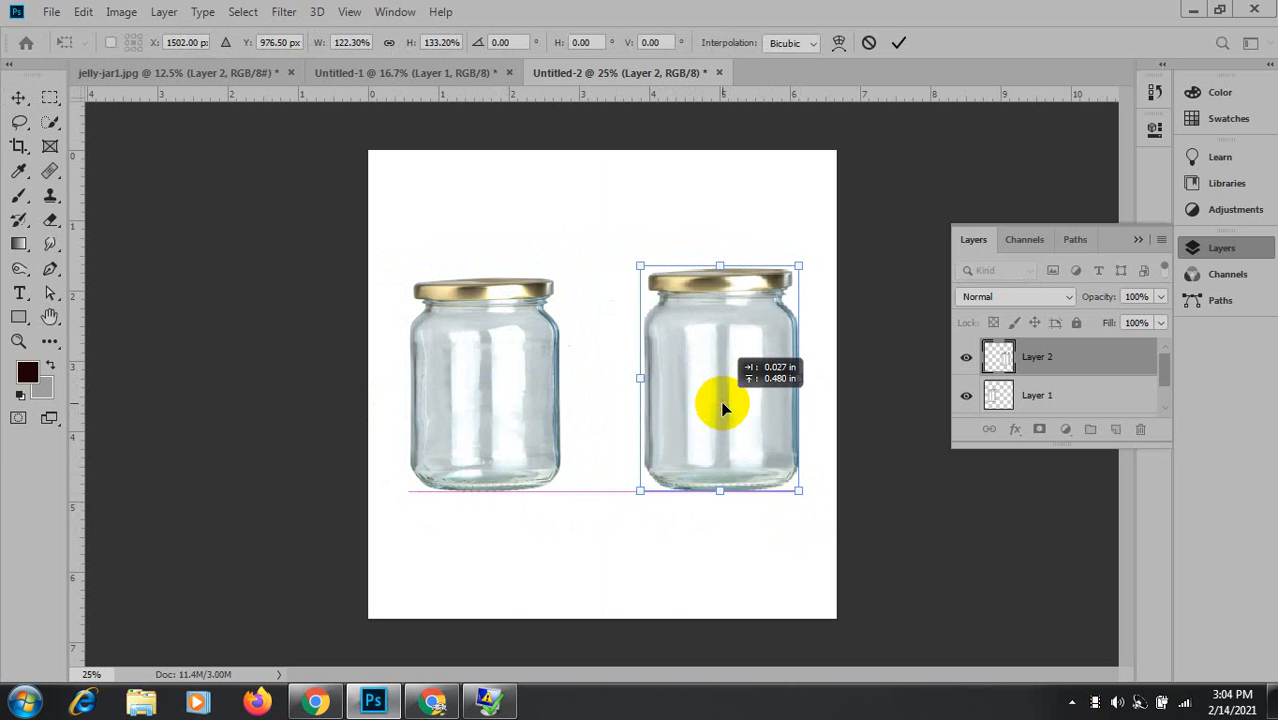
left_click(898, 42)
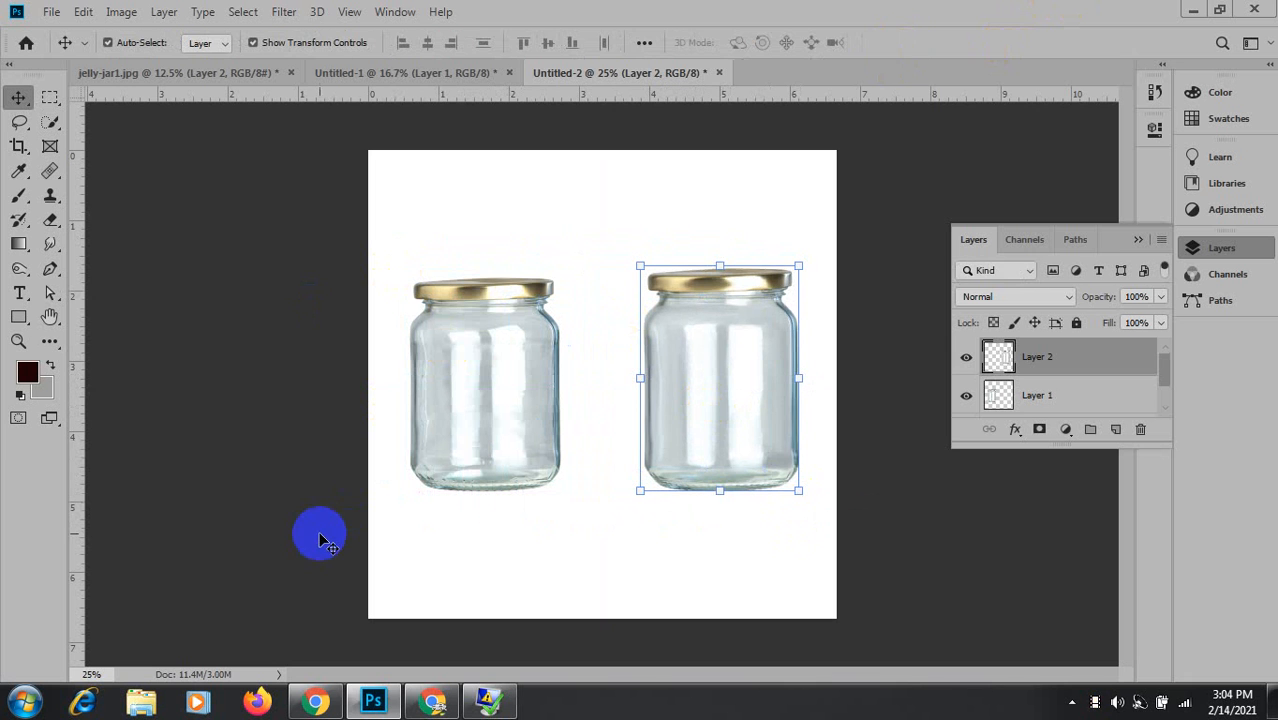
Compare the glass and lids of the original and retouched jars side by side at 50% zoom.
left_click(901, 559)
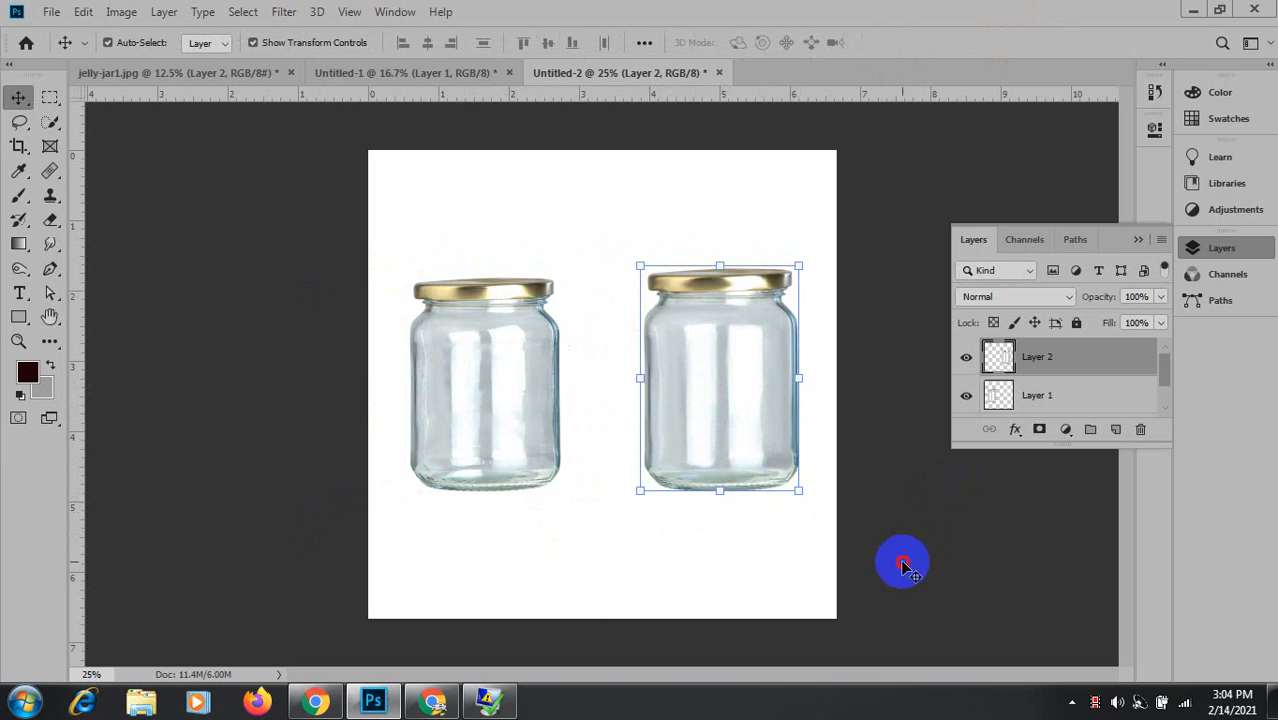
left_click(1138, 240)
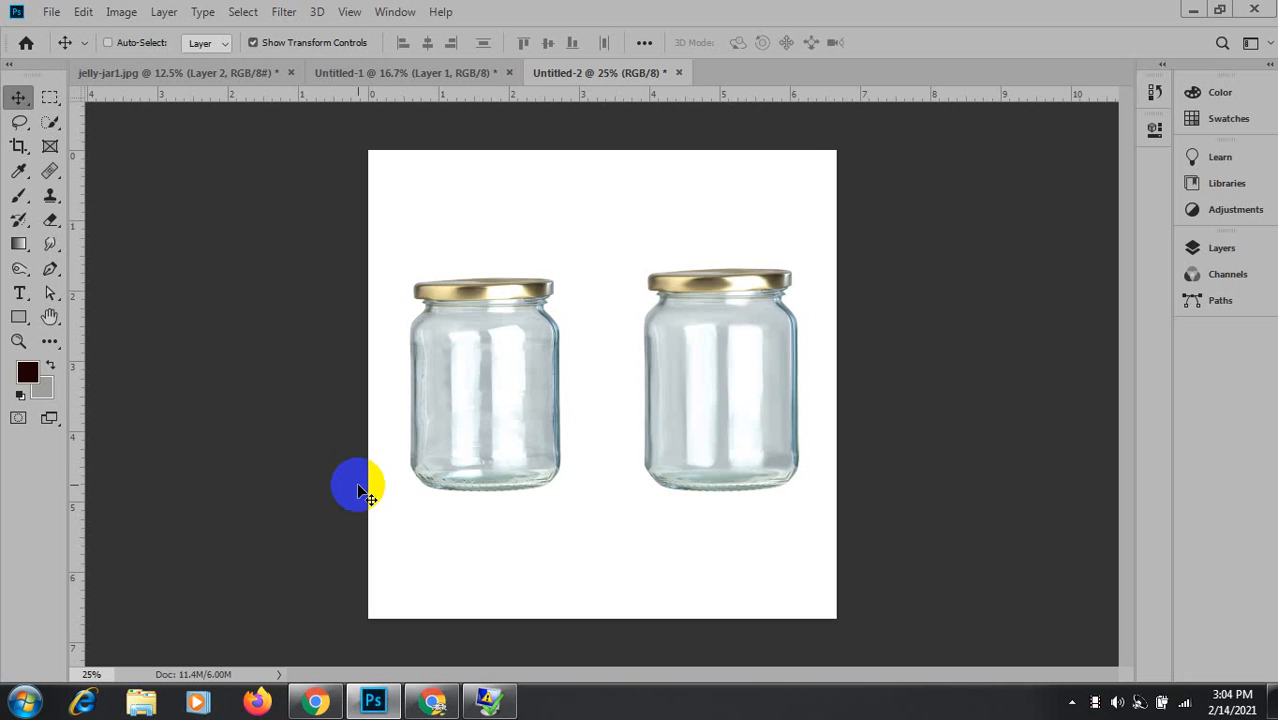
key("ctrl+plus")
left_click(519, 360, "ctrl")
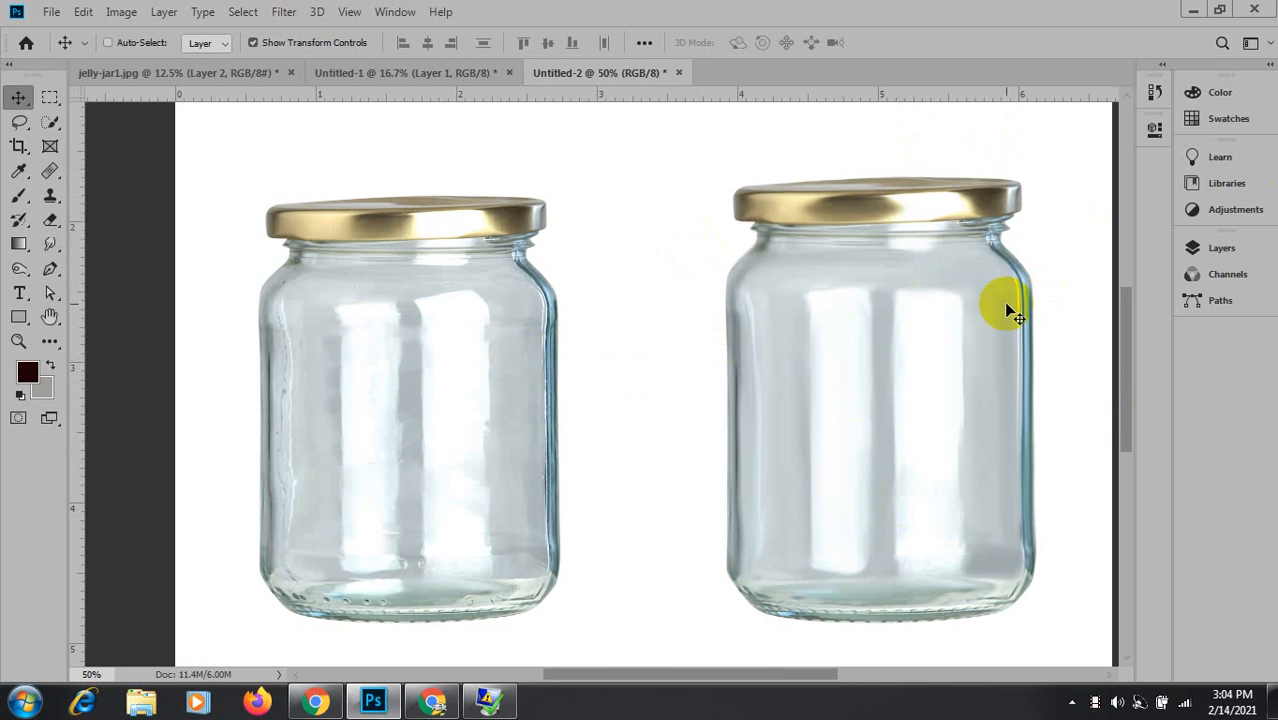
key("ctrl+minus")
key("ctrl+minus")
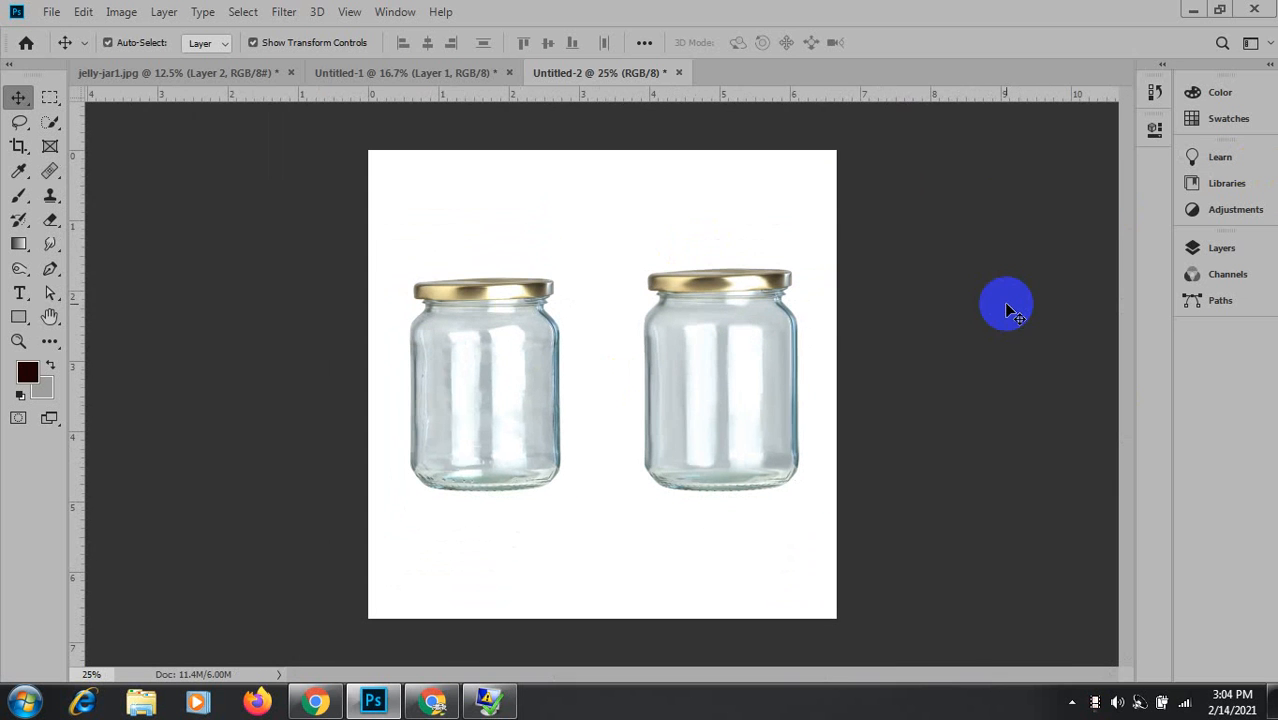
left_click(49, 100)
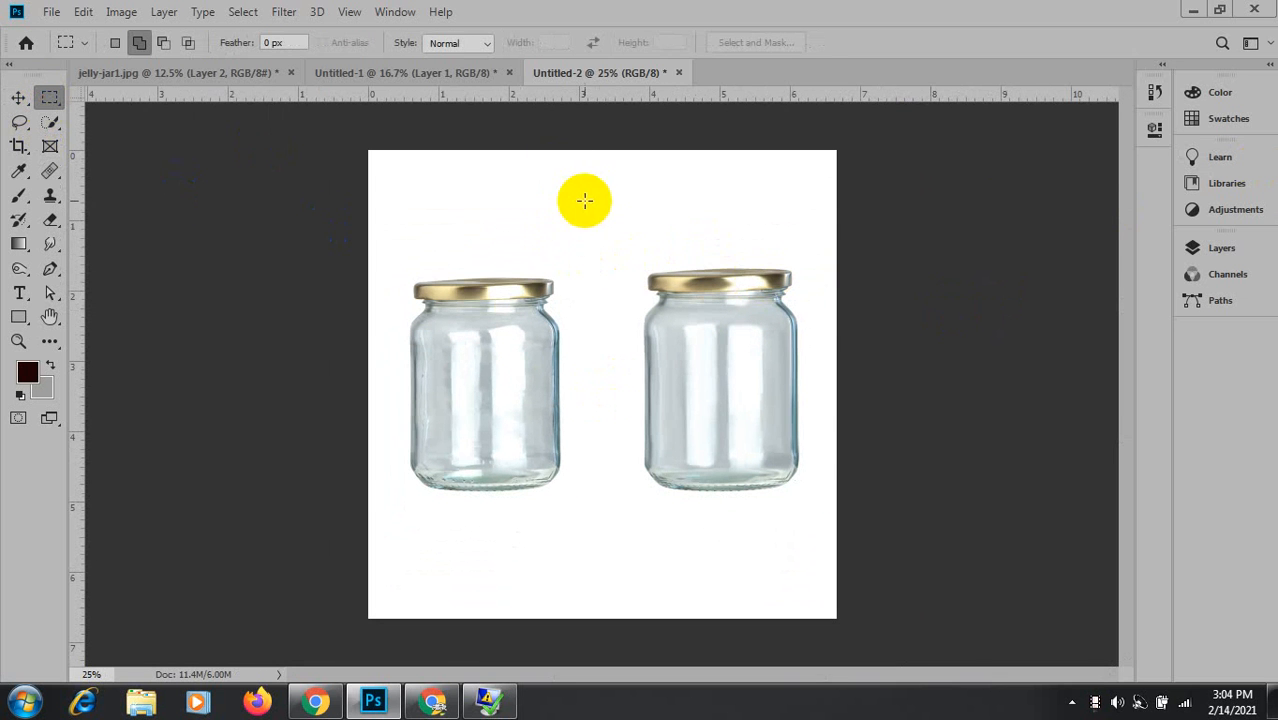
left_click_drag(585, 201, 836, 587)
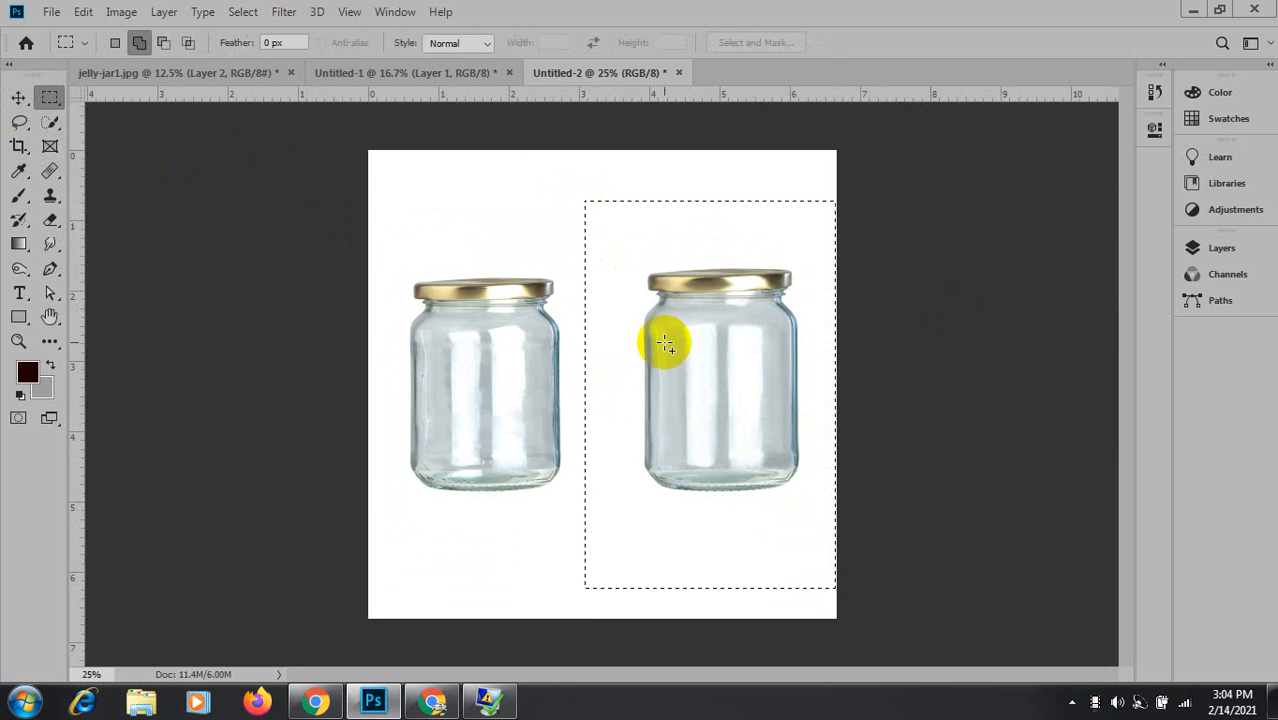
left_click(18, 98)
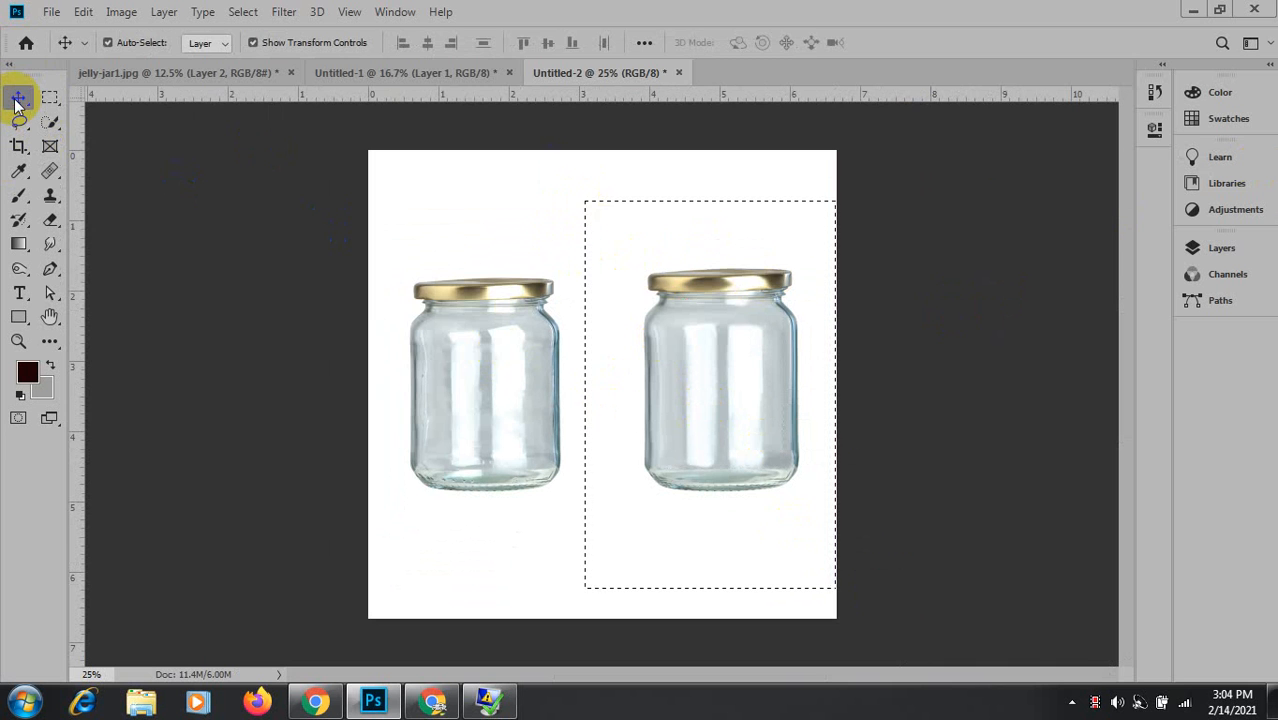
left_click(397, 70)
left_click(222, 73)
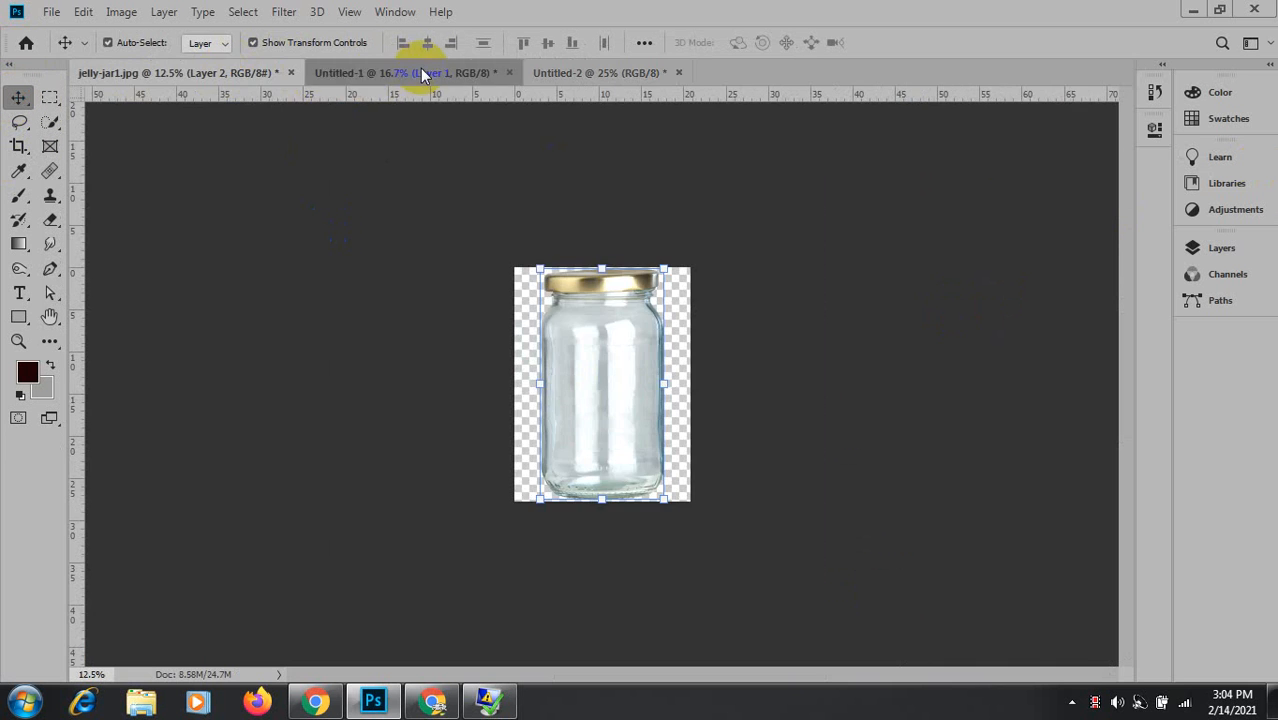
left_click(420, 70)
left_click(592, 74)
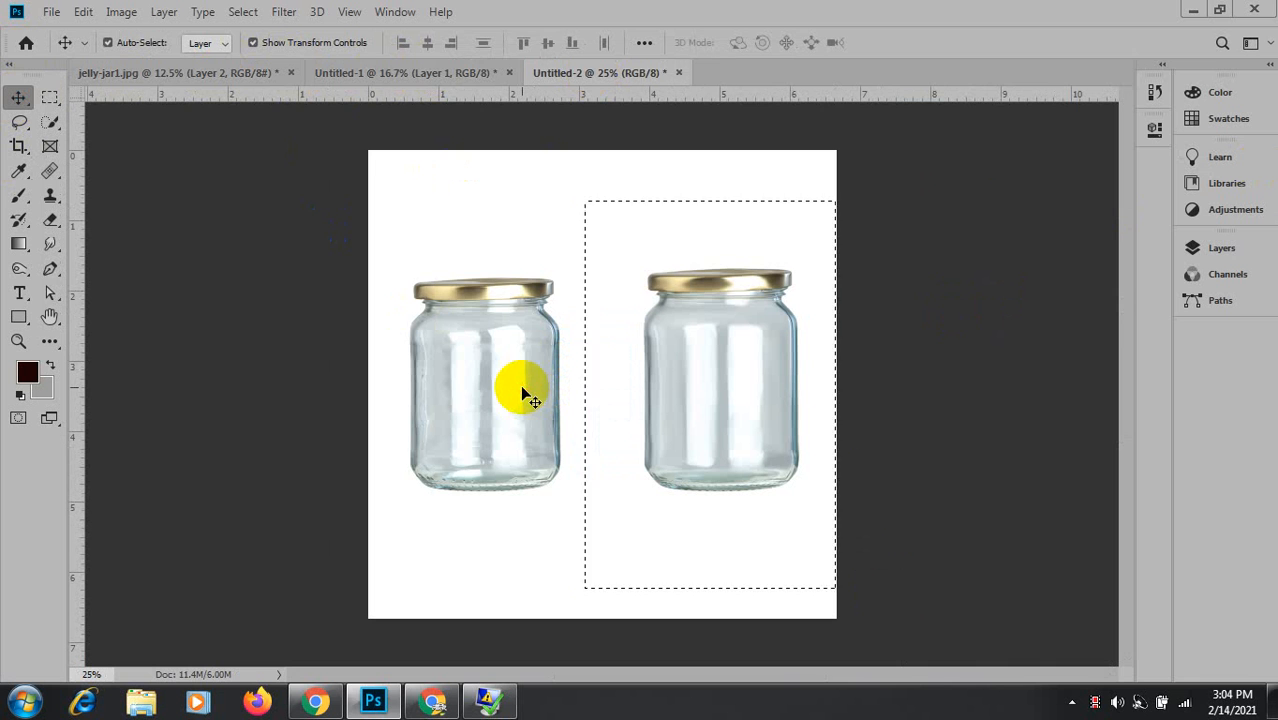
key("ctrl+v")
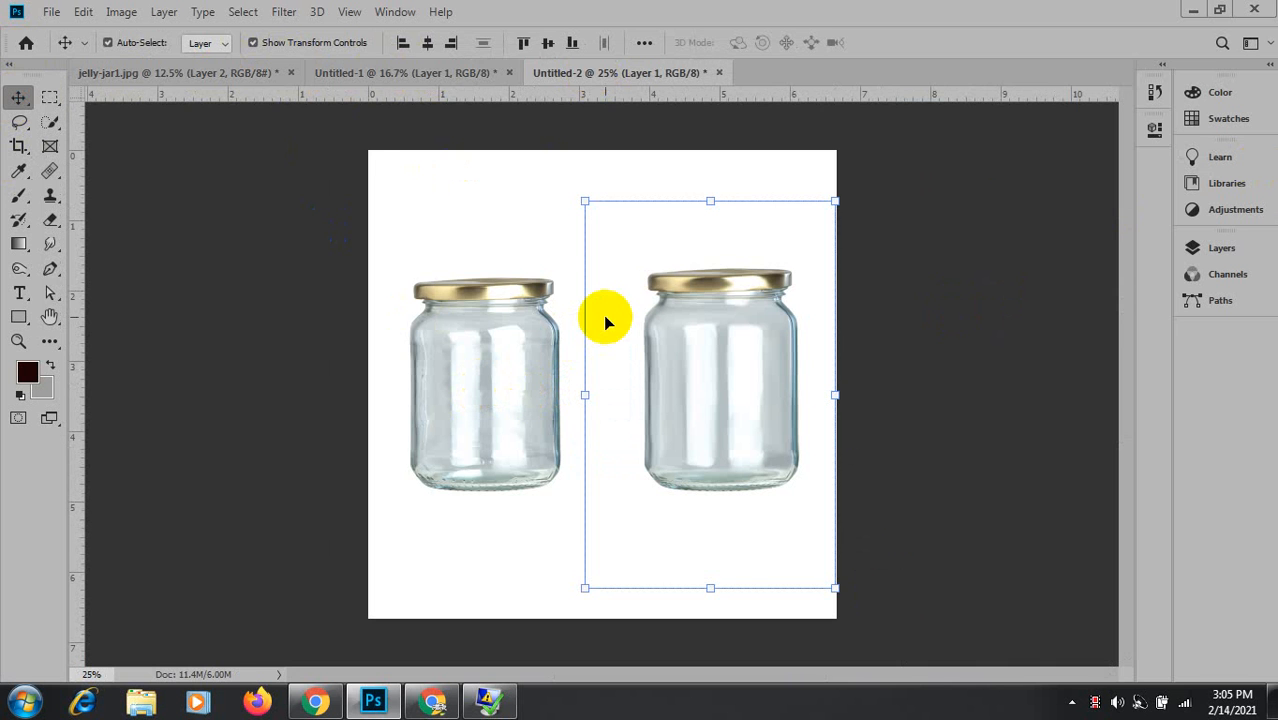
Delete the original jar from Untitled-2 and move the retouched jar to the centre of the canvas.
left_click(551, 322)
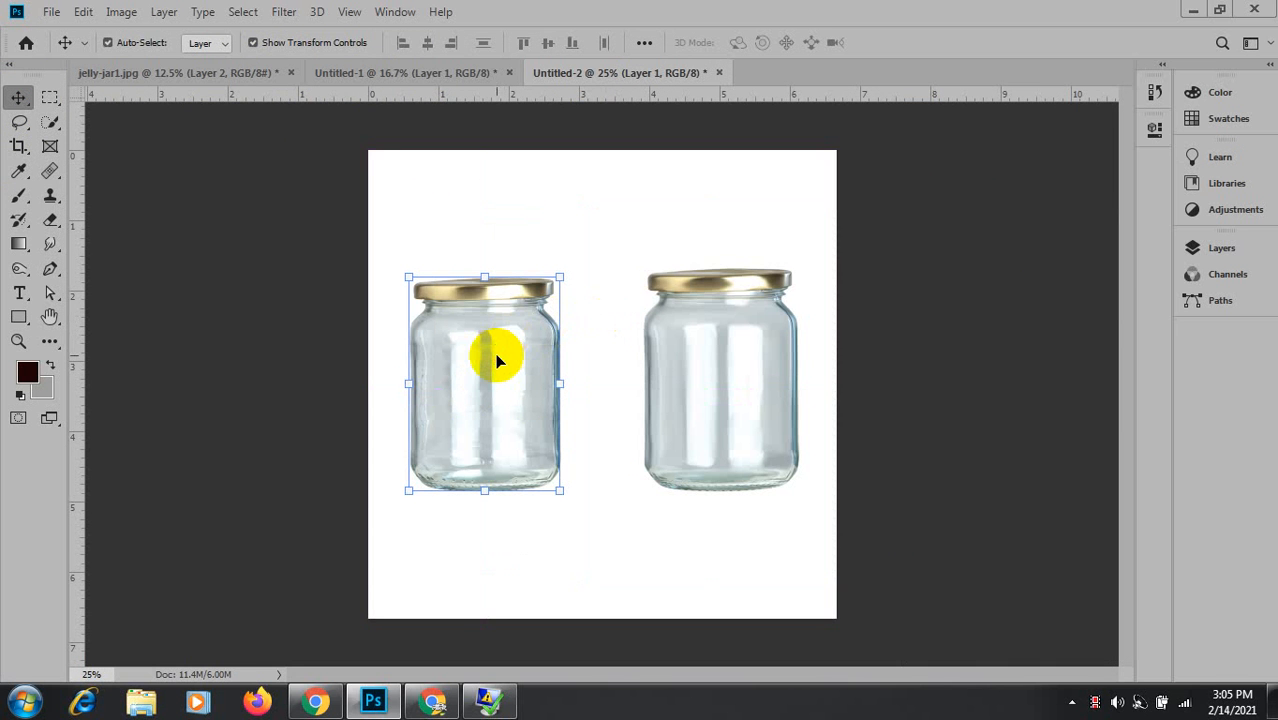
key("Delete")
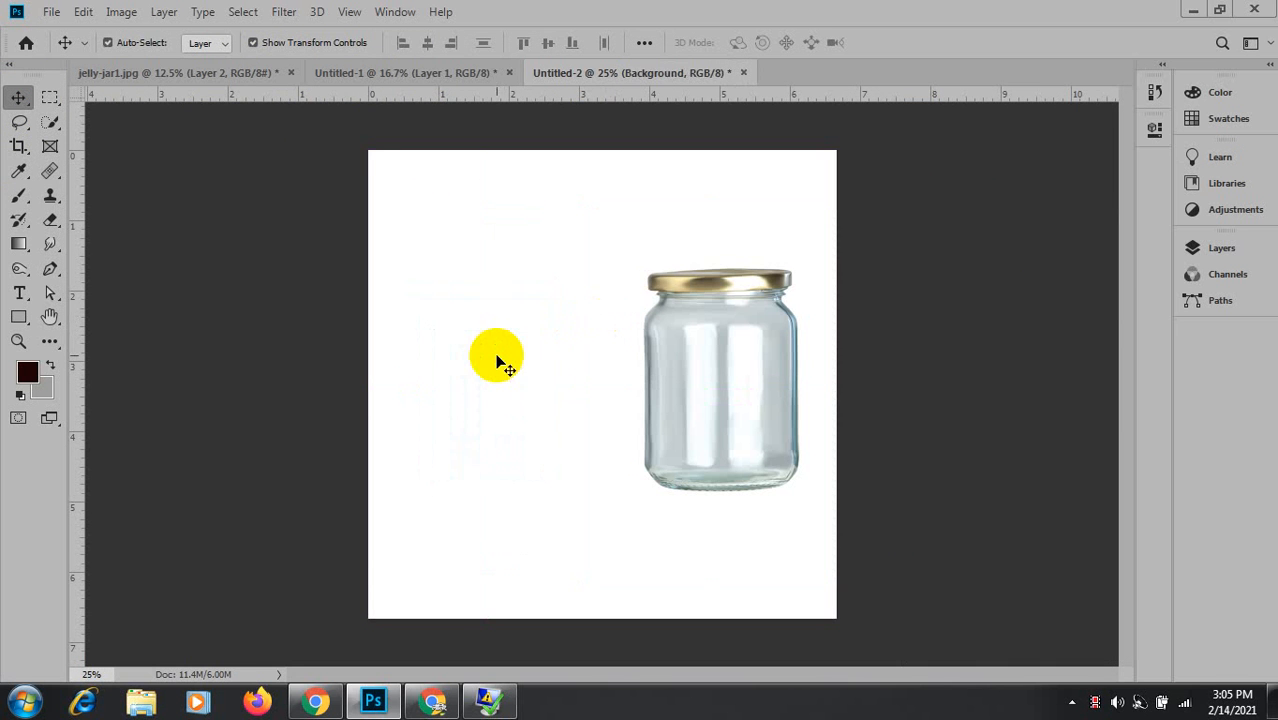
left_click_drag(723, 389, 226, 70)
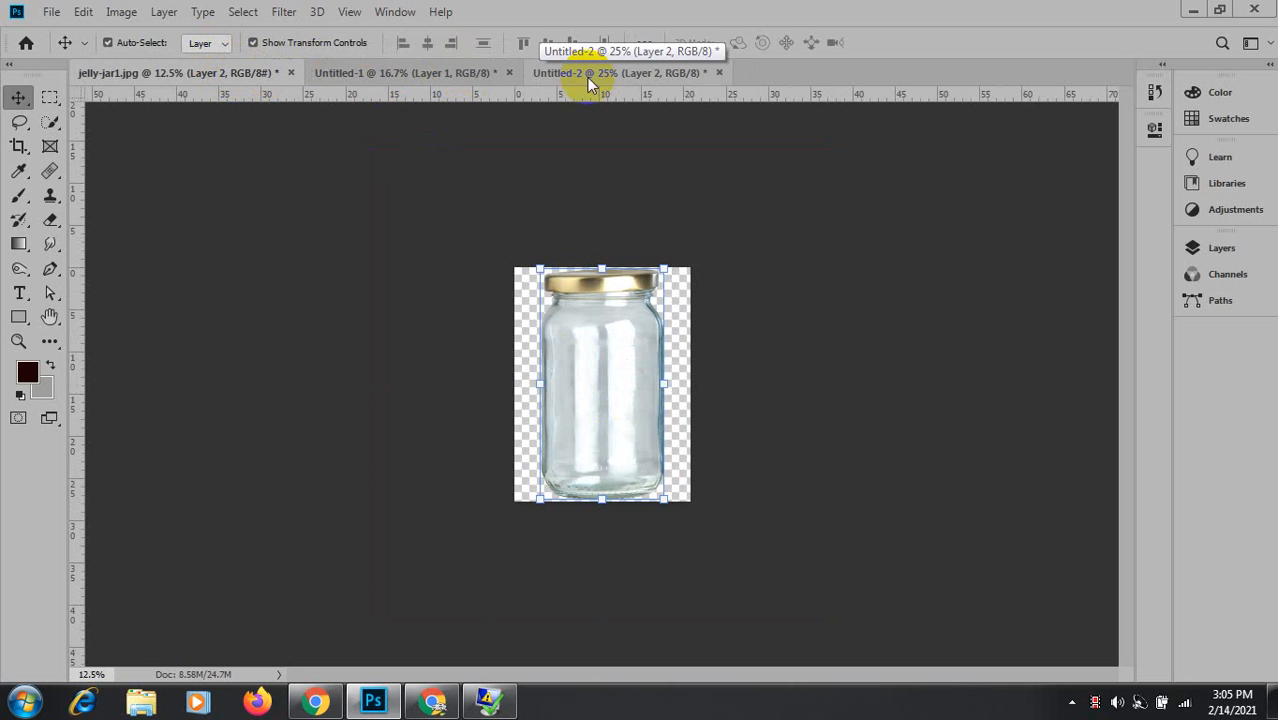
left_click(614, 77)
left_click(920, 405)
left_click(1215, 248)
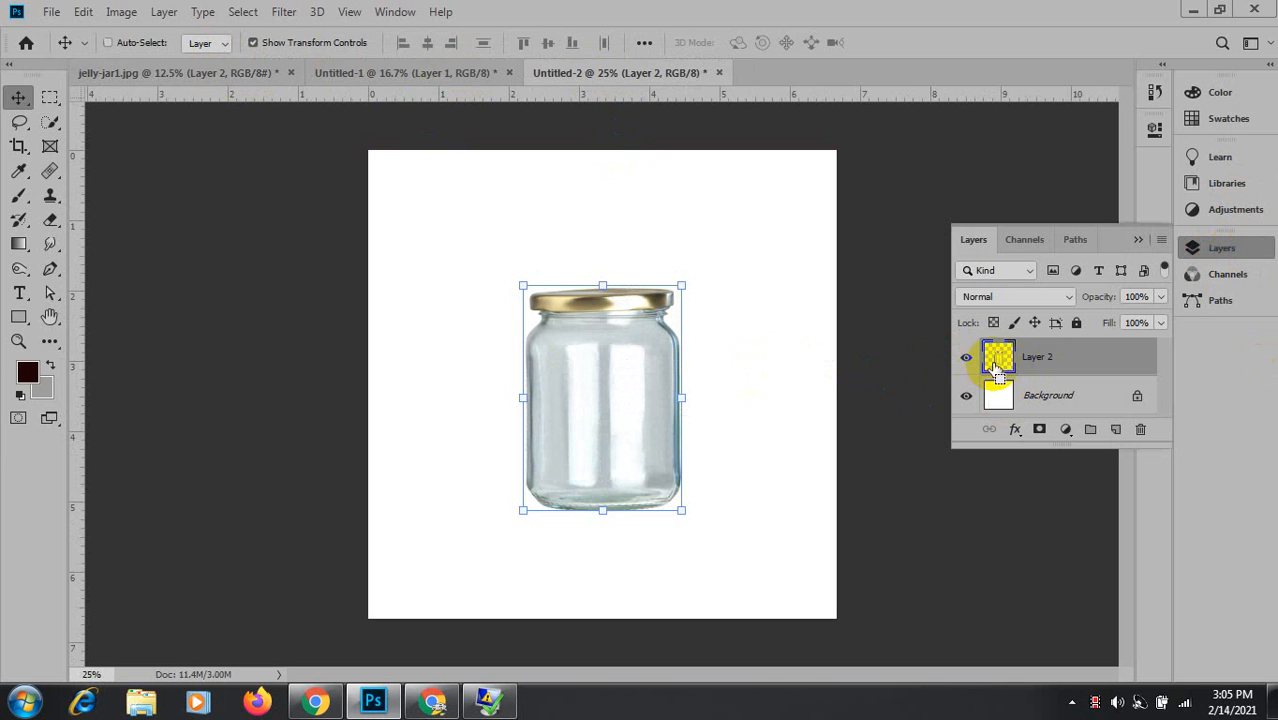
left_click(1000, 362, "ctrl")
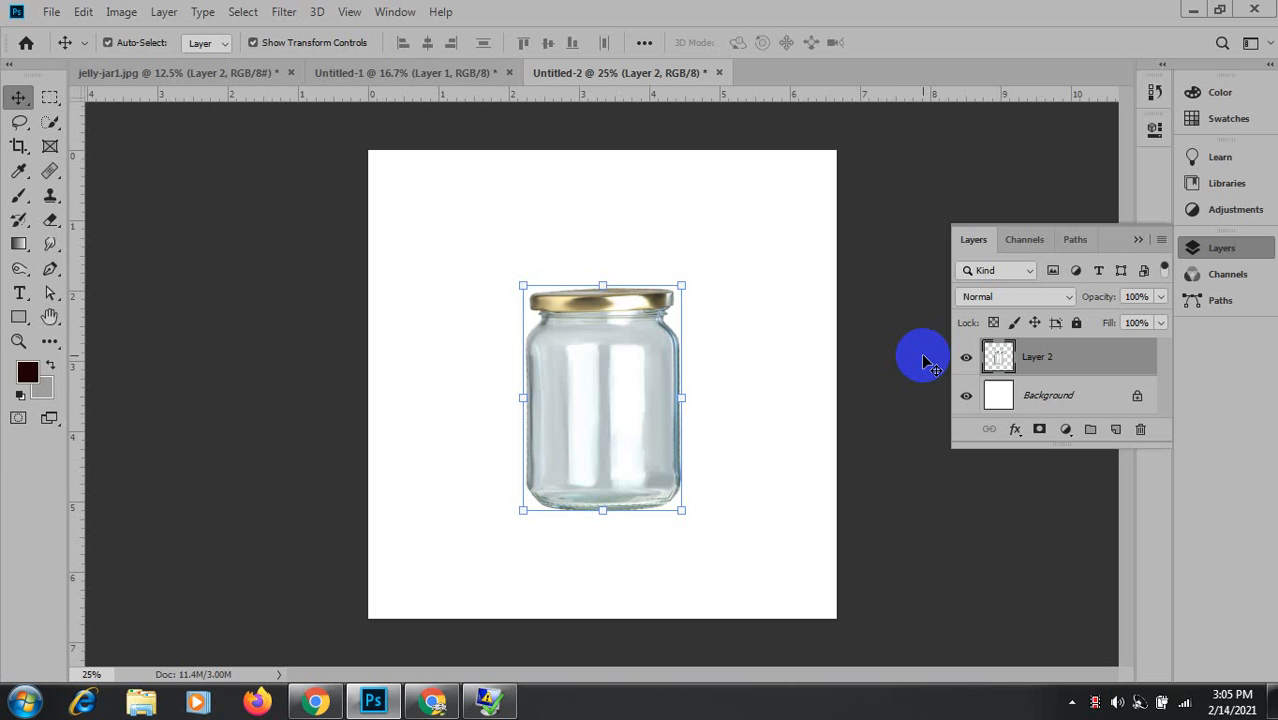
Bring the original jar from jelly-jar1.jpg into Untitled-2 beside the retouched jar, scaled to 73.58% width and 58.40% height, for comparison.
left_click(170, 72)
left_click_drag(615, 406, 422, 443)
left_click_drag(622, 444, 742, 445)
left_click_drag(451, 532, 508, 480)
left_click_drag(600, 163, 513, 333)
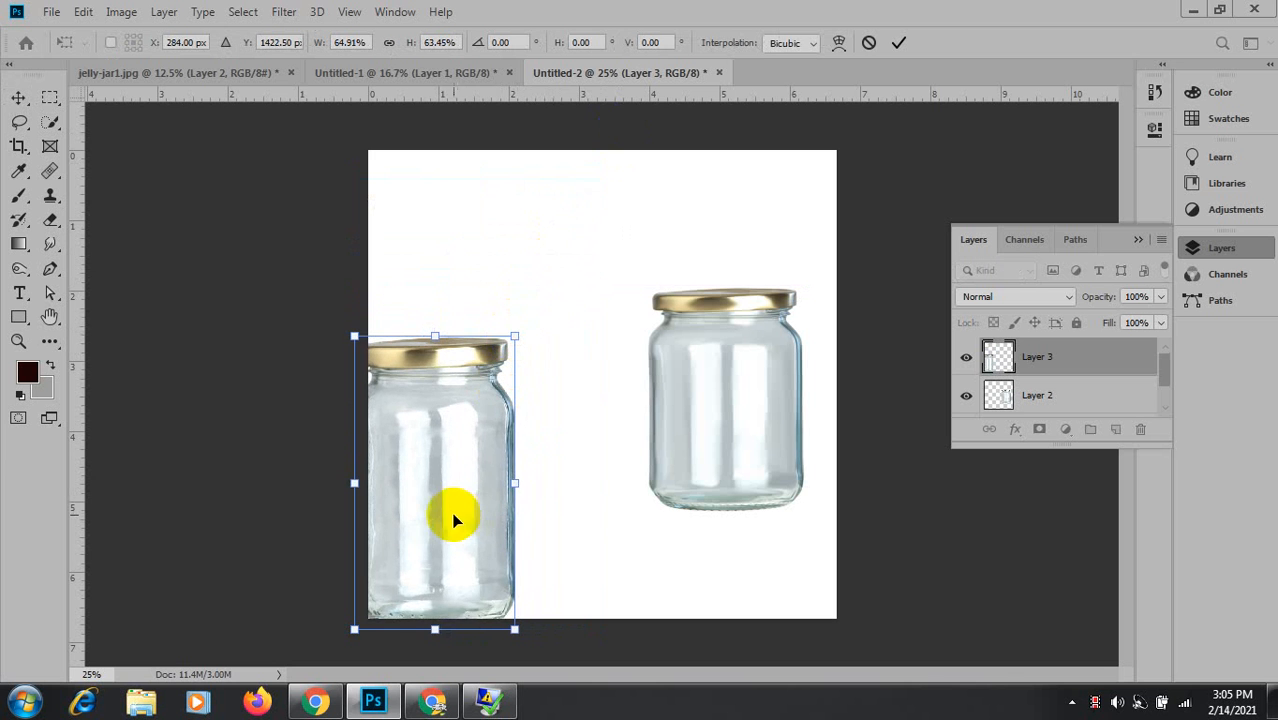
left_click_drag(458, 519, 513, 434)
left_click_drag(568, 550, 591, 521)
left_click(898, 42)
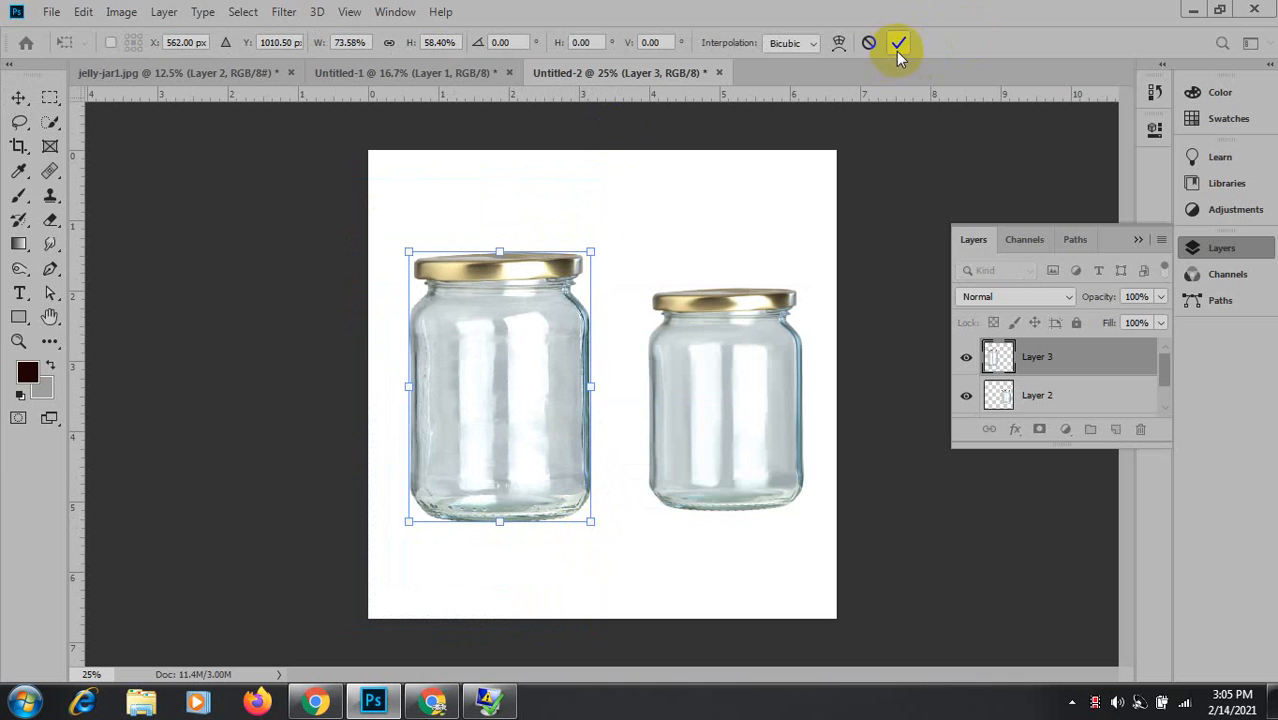
left_click(503, 453)
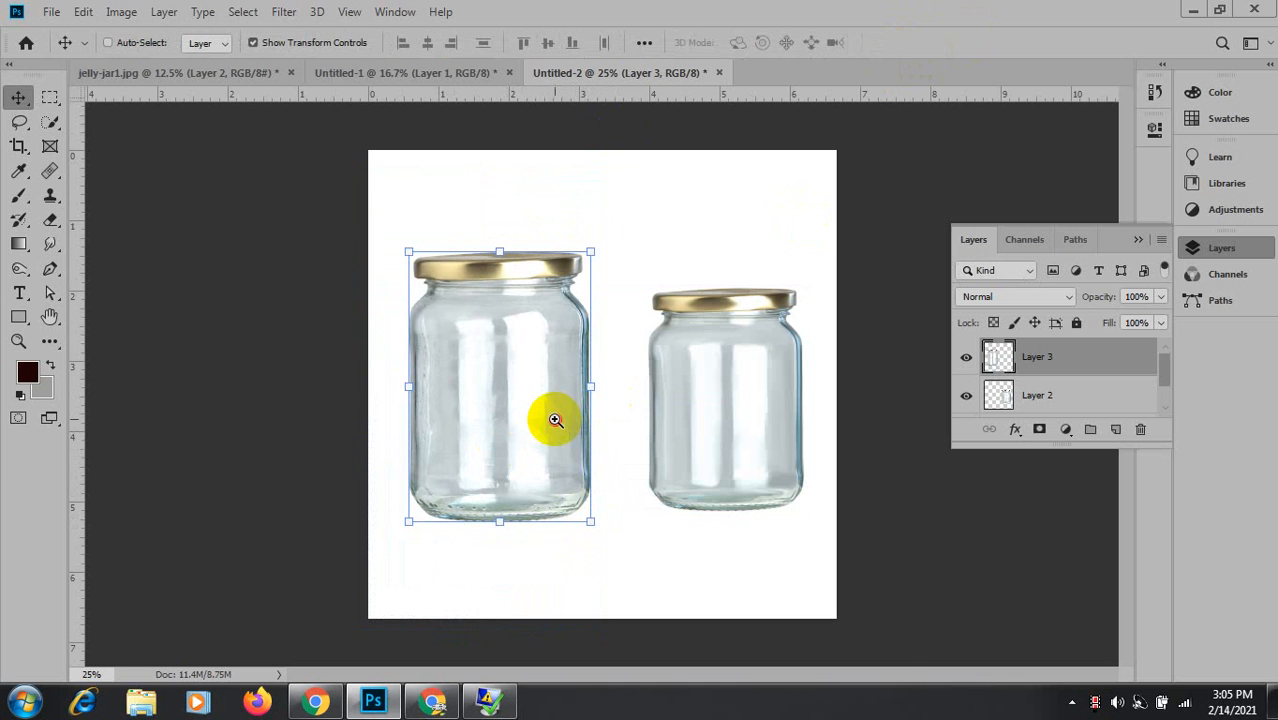
key("ctrl+plus")
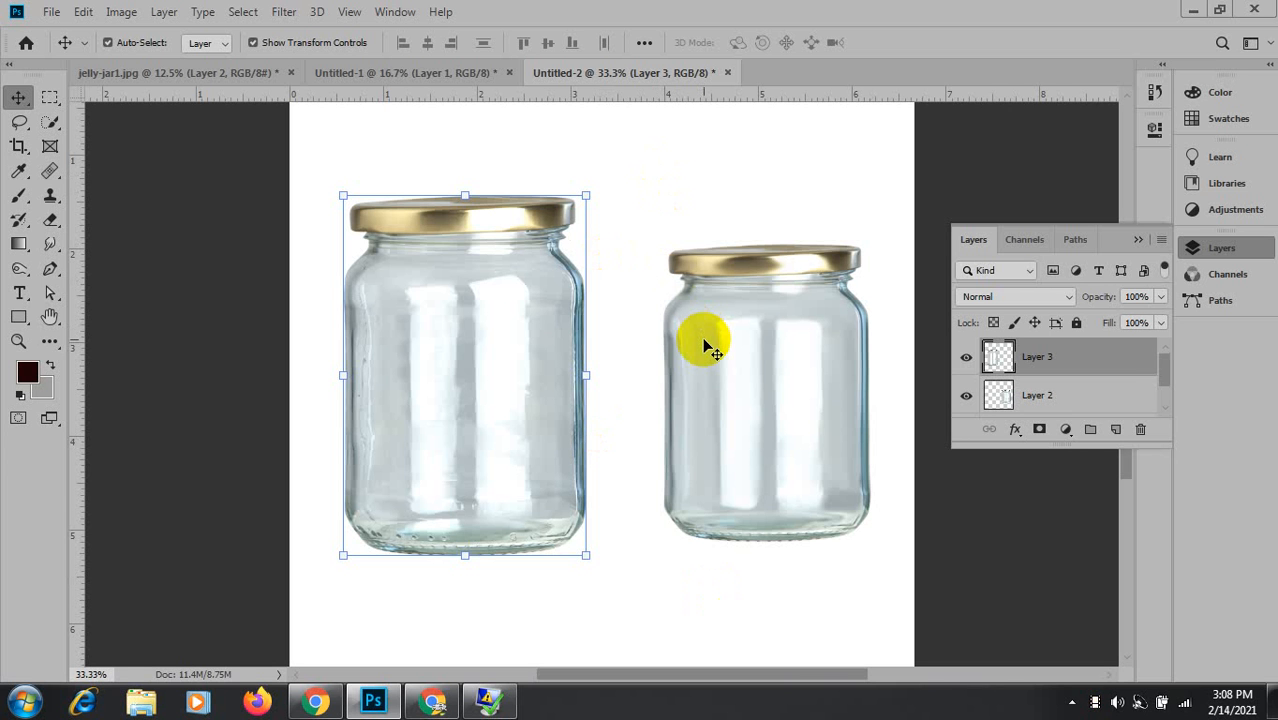
Check the Google Meet call and the class spreadsheet in Chrome, and return to Photoshop.
mouse_move(432, 700)
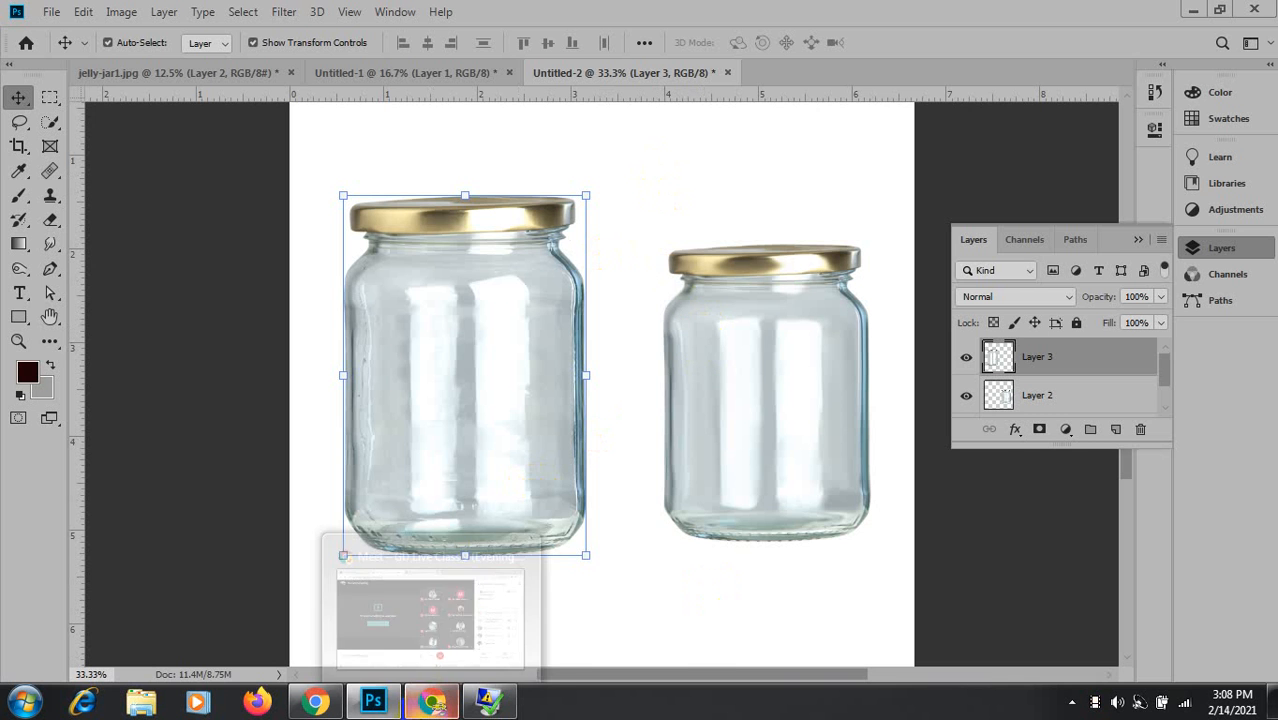
left_click(432, 628)
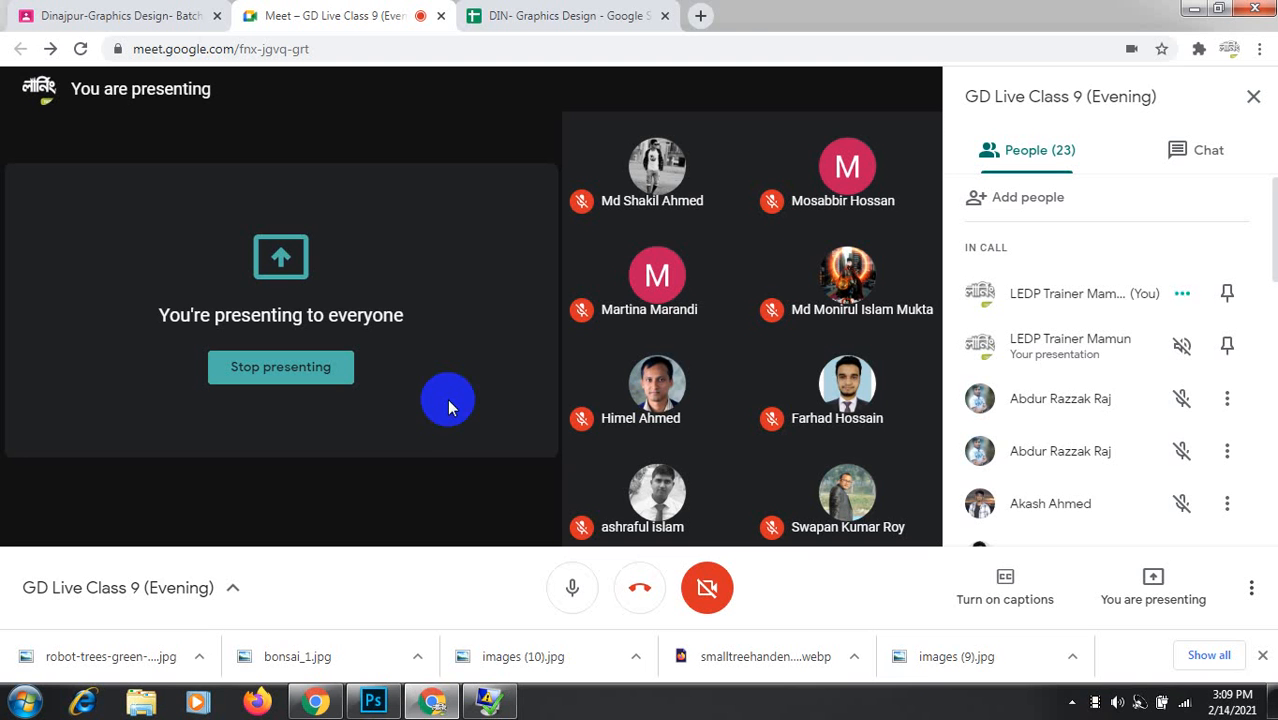
left_click(558, 8)
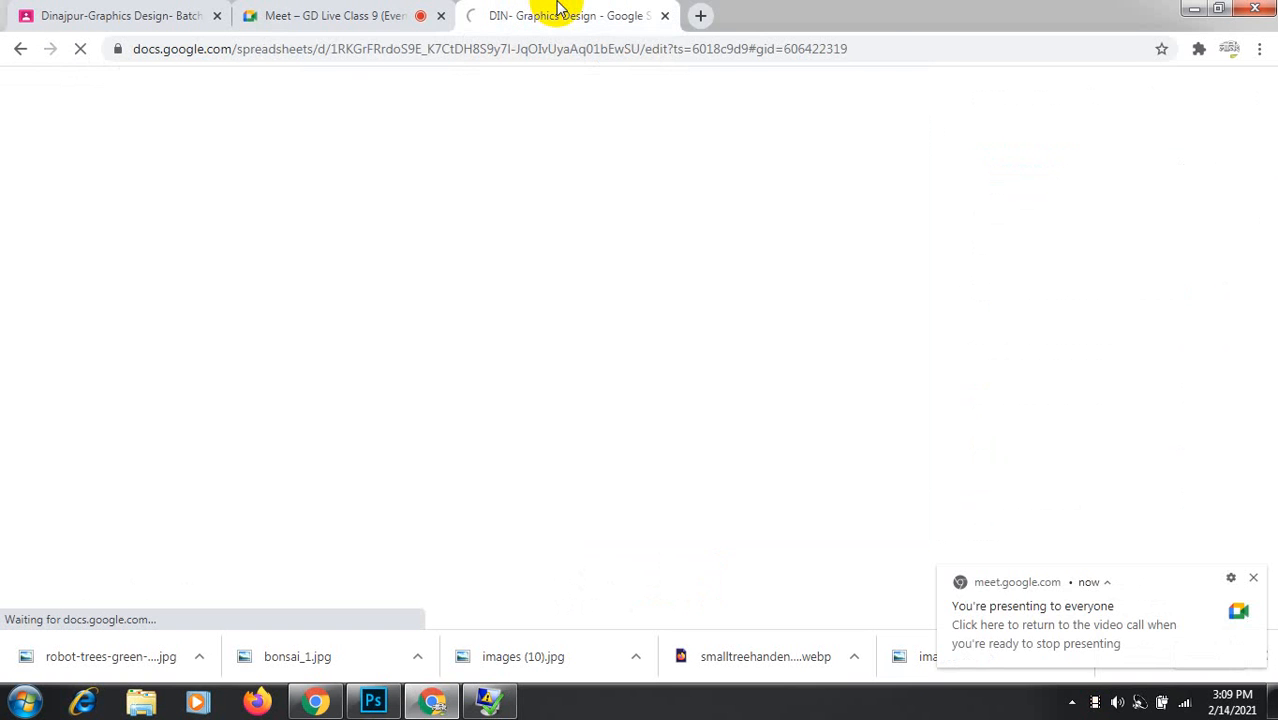
left_click(331, 12)
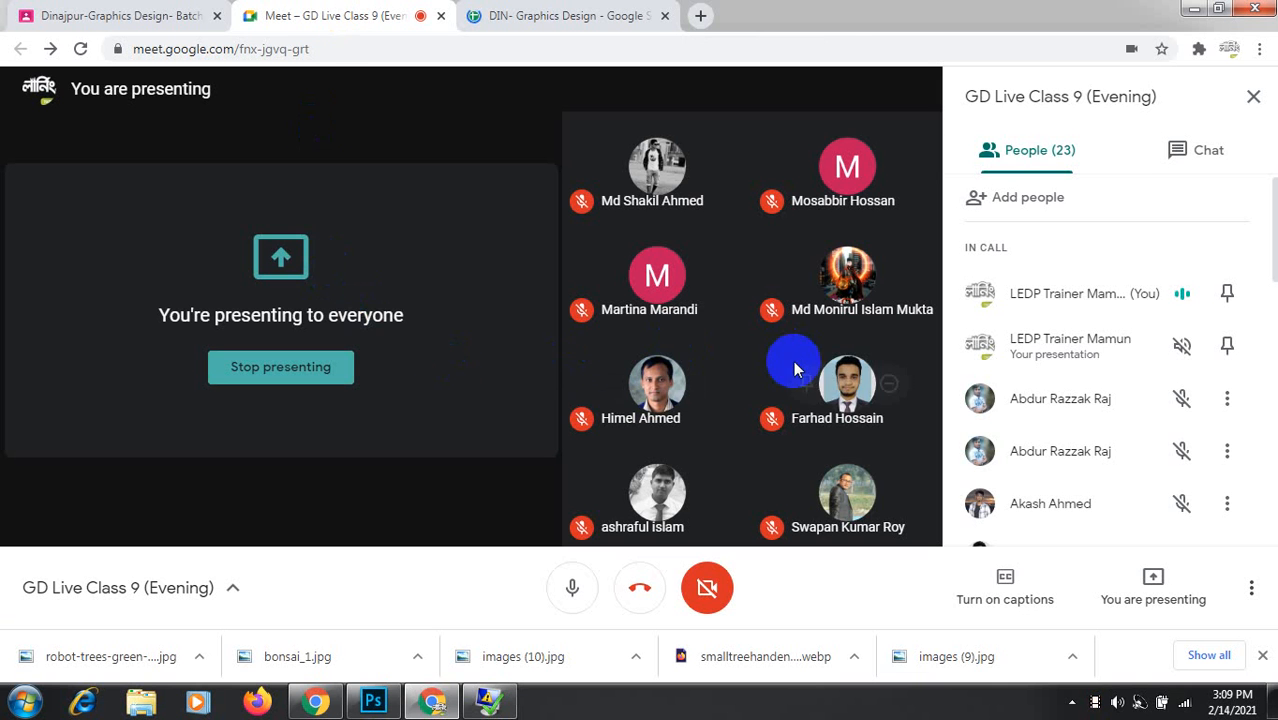
left_click(370, 704)
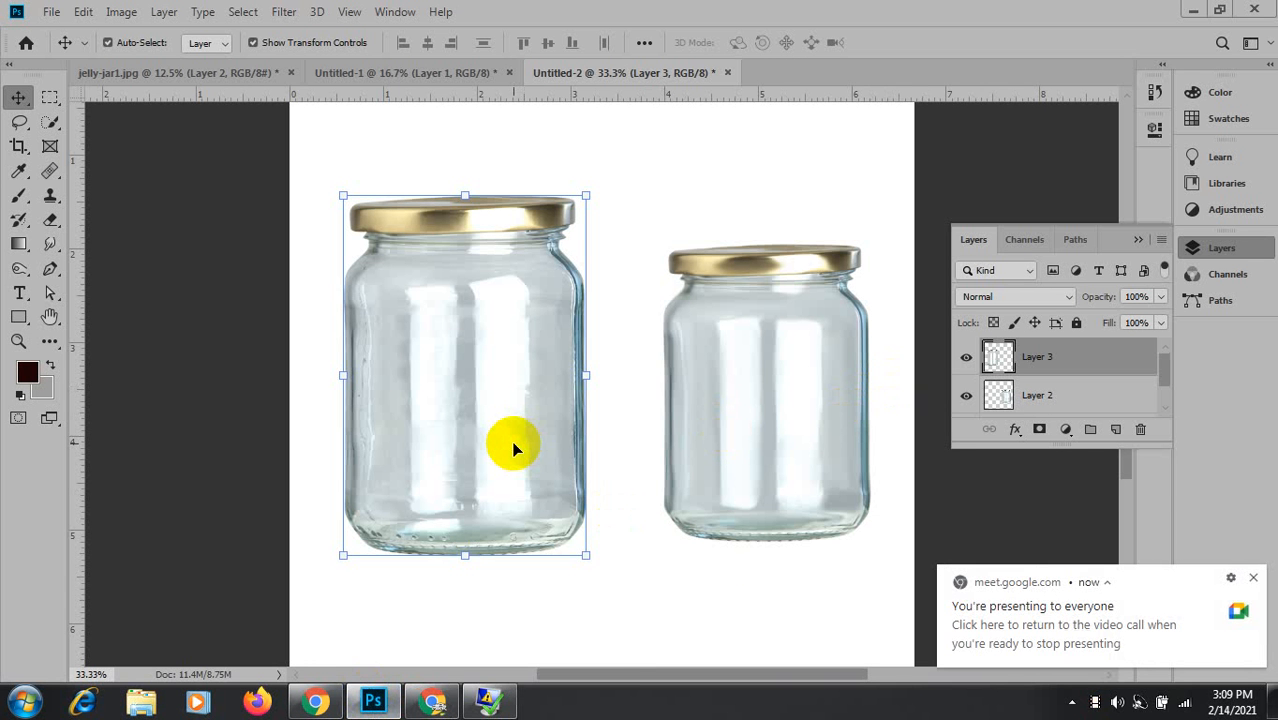
Delete the original jar from Untitled-2 and enlarge the retouched jar to 136.62% width and 122.12% height, centred on the canvas.
key("Delete")
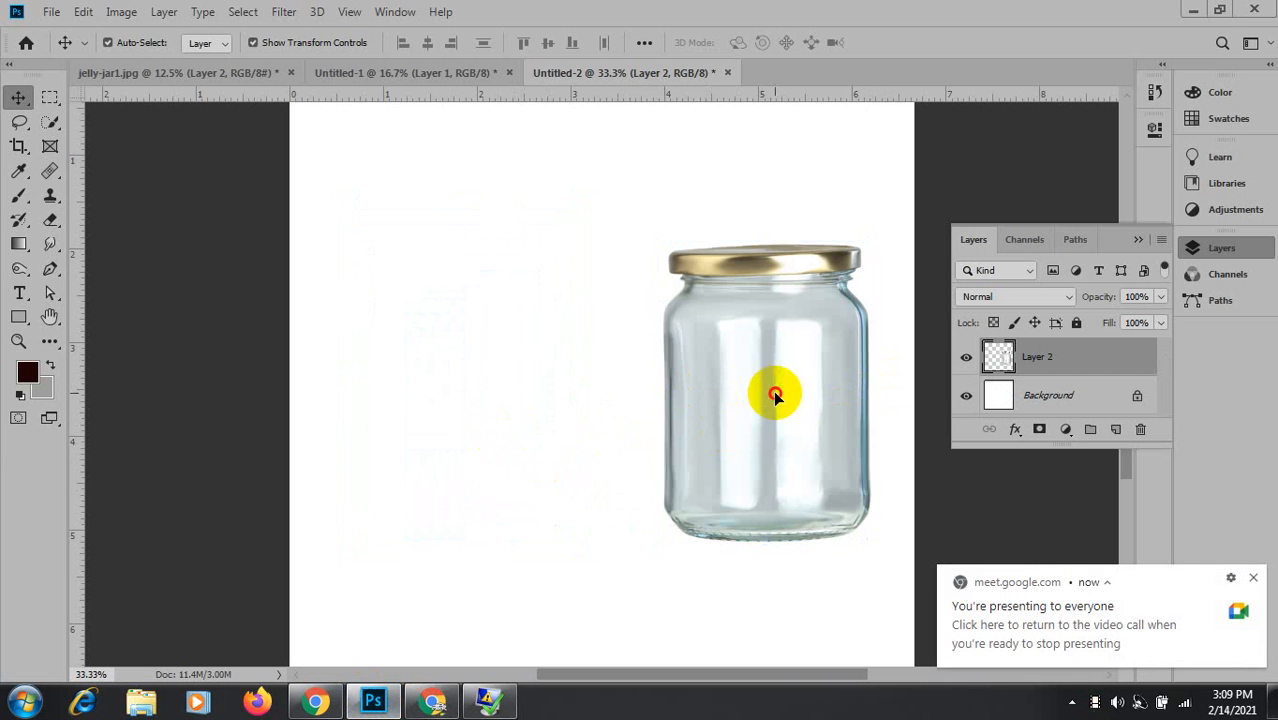
left_click_drag(770, 388, 592, 396)
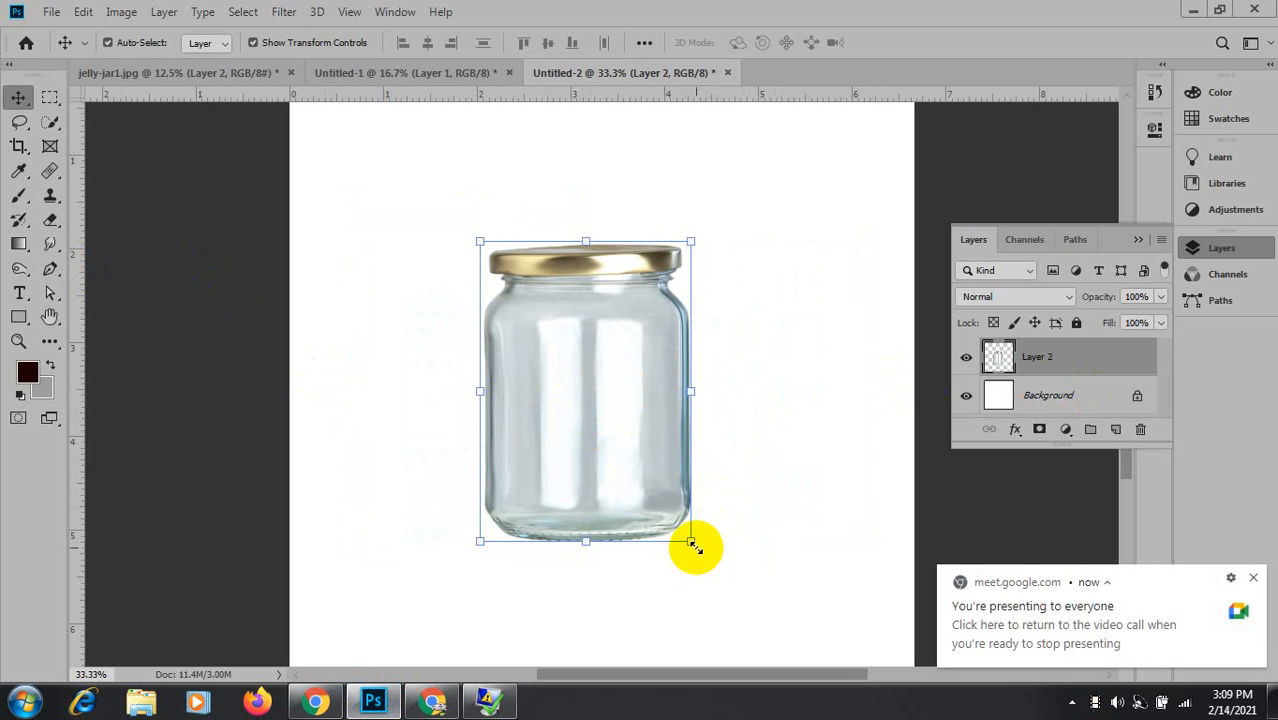
left_click_drag(691, 540, 769, 607)
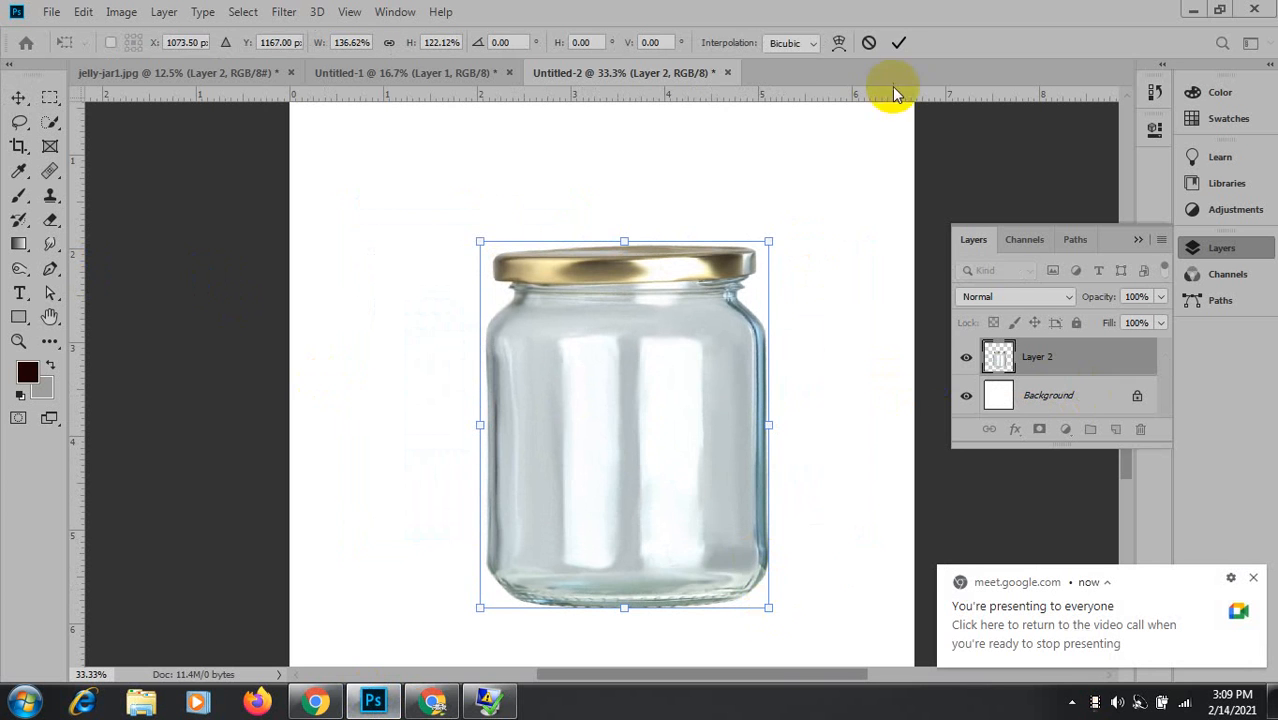
left_click(900, 41)
left_click_drag(610, 460, 577, 423)
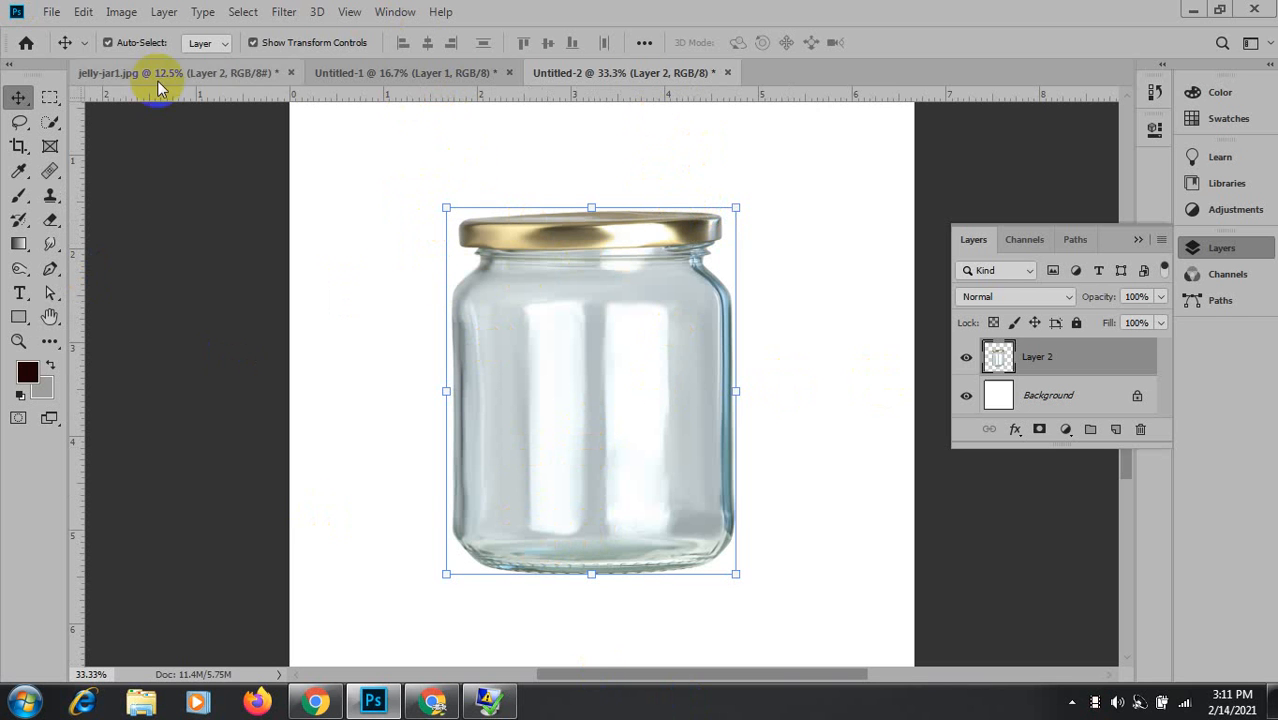
left_click(48, 11)
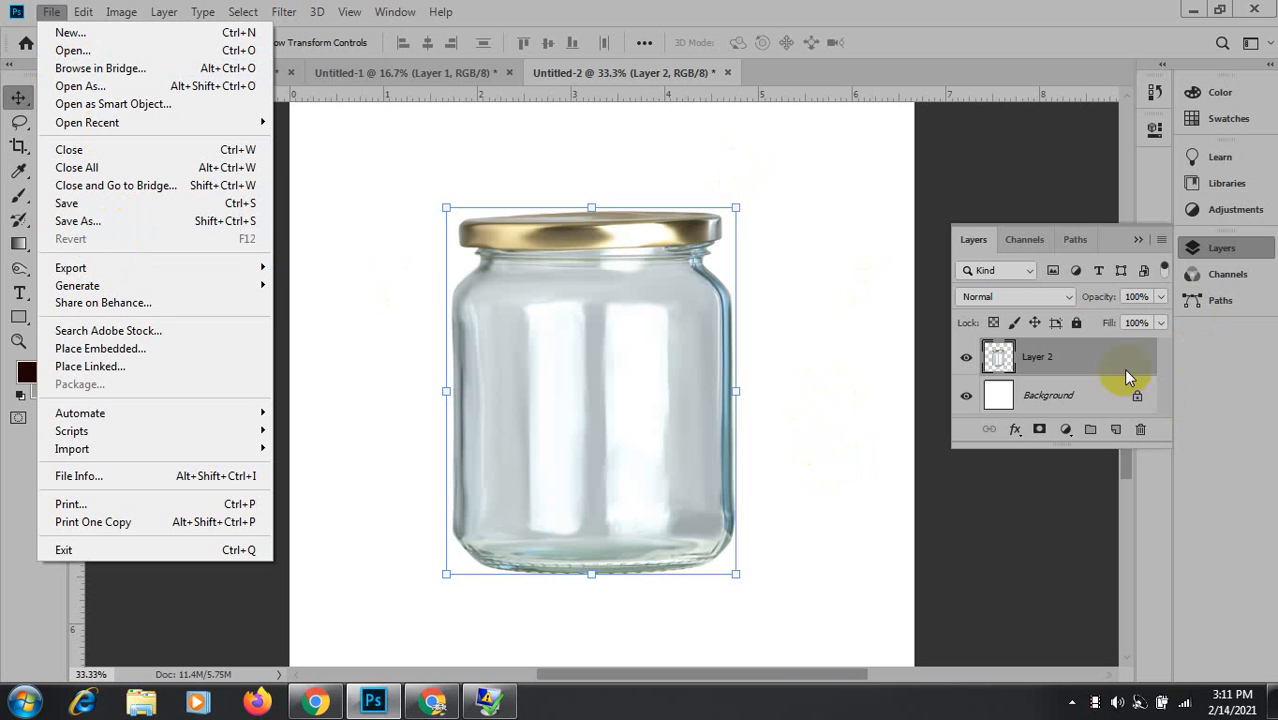
left_click(1068, 238)
left_click(1070, 239)
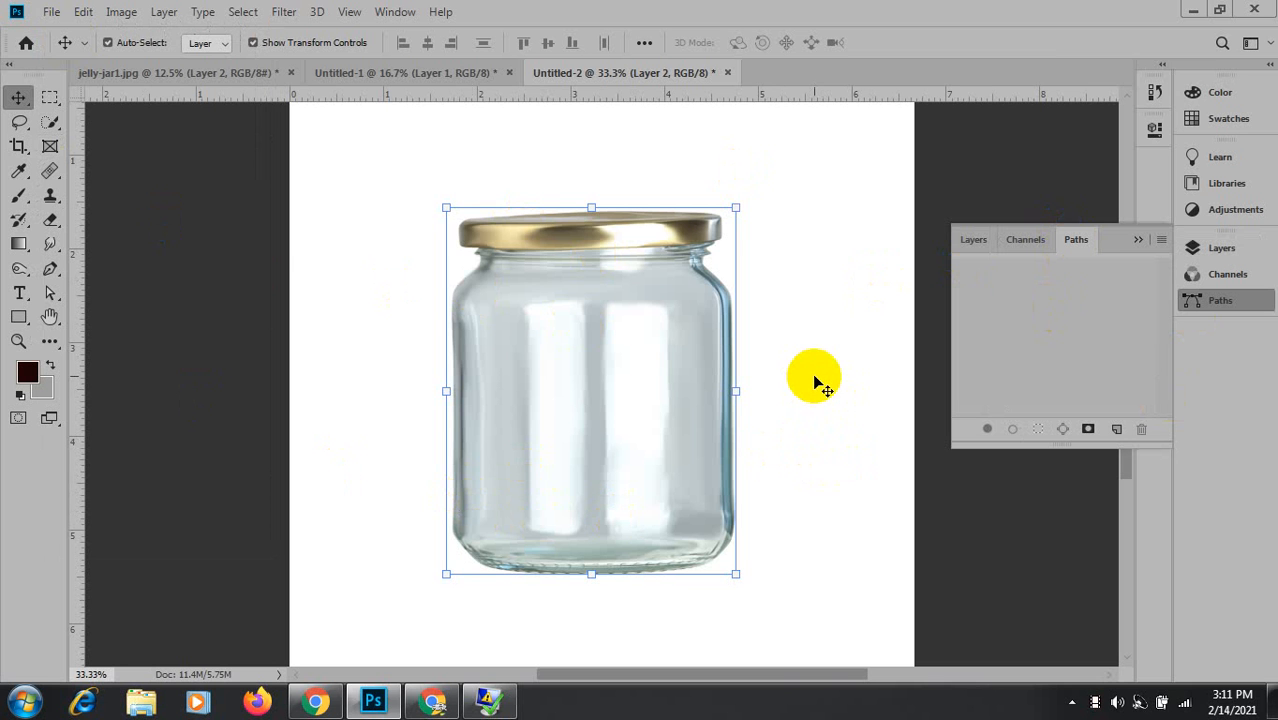
left_click(51, 12)
left_click(51, 12)
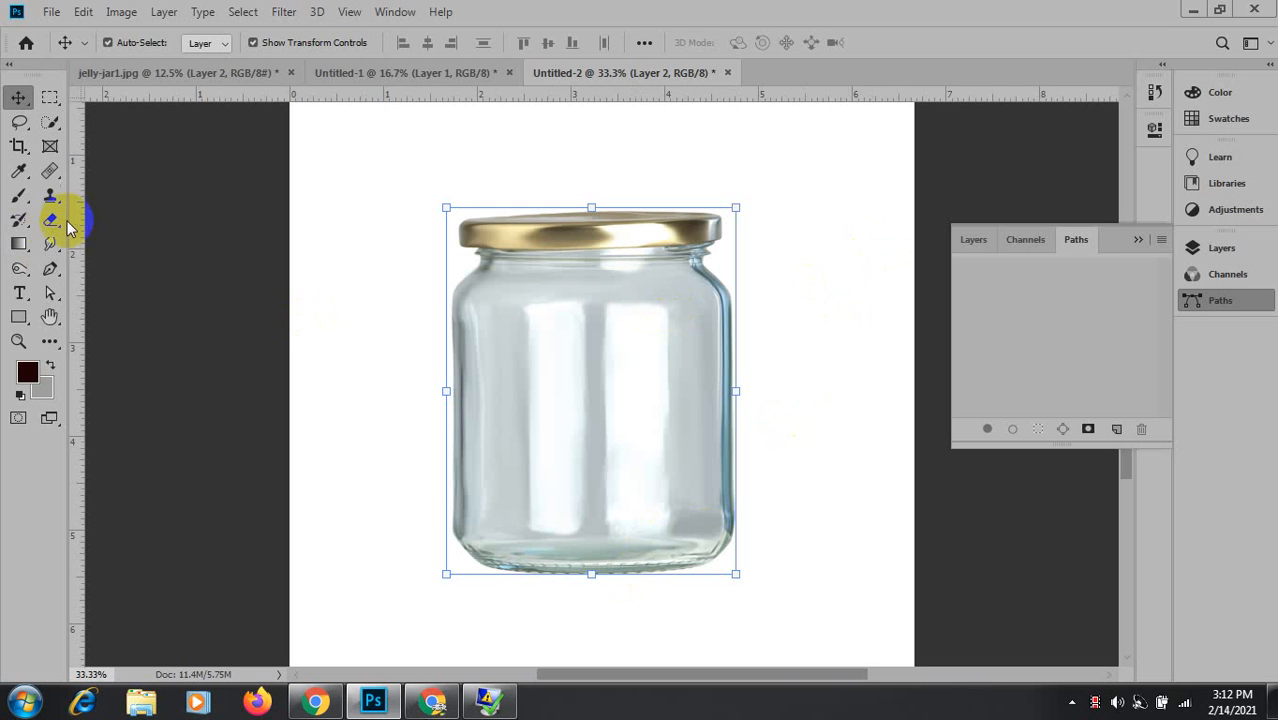
Smudge the glass near the jar's base with a 48 px brush at 40% strength.
left_click(50, 243)
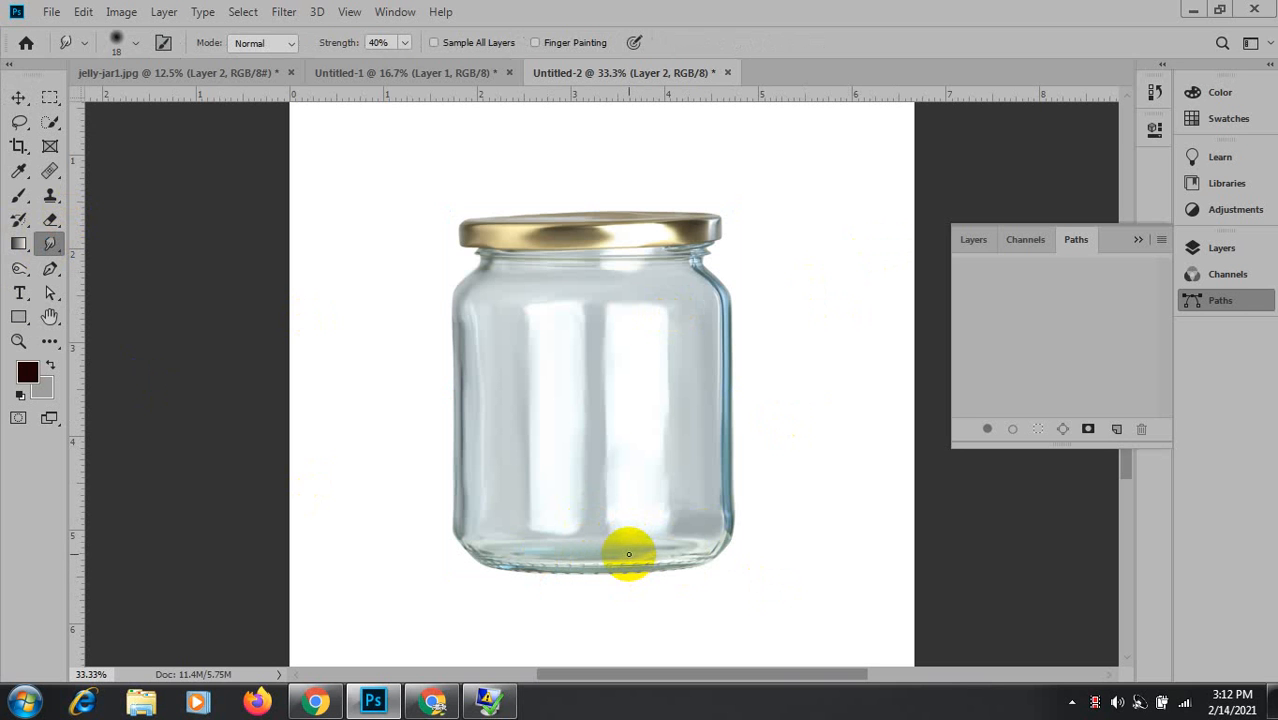
mouse_move(628, 552)
left_mouse_down()
mouse_move(644, 558)
mouse_move(630, 550)
left_mouse_up()
scroll(580, 540, "up", 1)
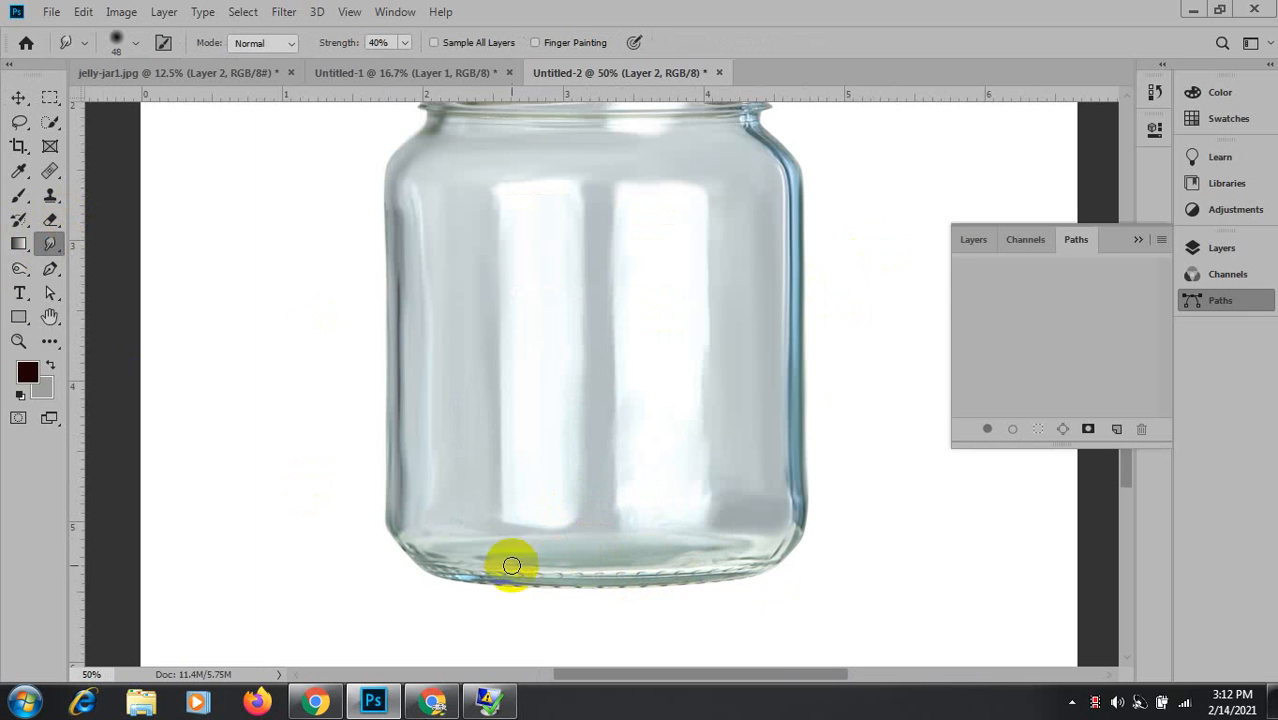
mouse_move(496, 556)
left_mouse_down()
mouse_move(739, 560)
mouse_move(650, 553)
mouse_move(734, 552)
mouse_move(665, 545)
mouse_move(716, 562)
mouse_move(668, 548)
mouse_move(745, 549)
mouse_move(668, 551)
mouse_move(736, 562)
mouse_move(648, 551)
mouse_move(727, 553)
mouse_move(679, 539)
mouse_move(741, 555)
mouse_move(471, 549)
mouse_move(594, 557)
mouse_move(489, 553)
left_mouse_up()
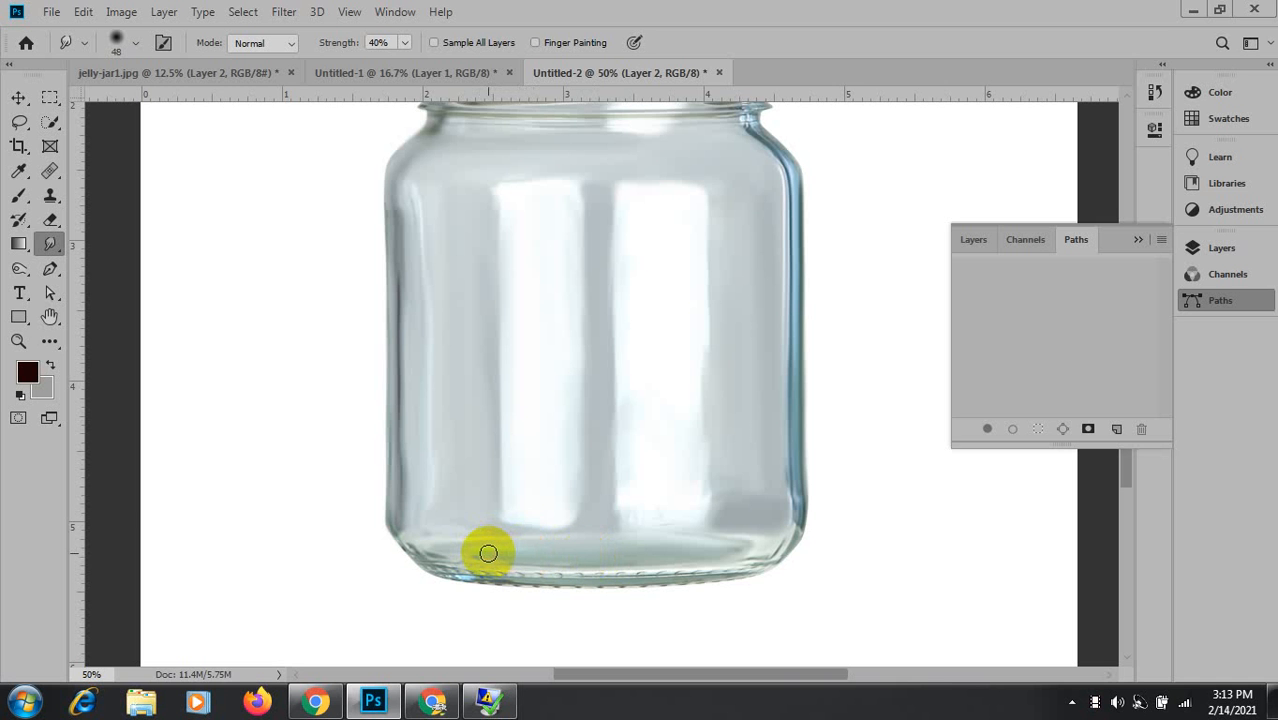
left_click(440, 707)
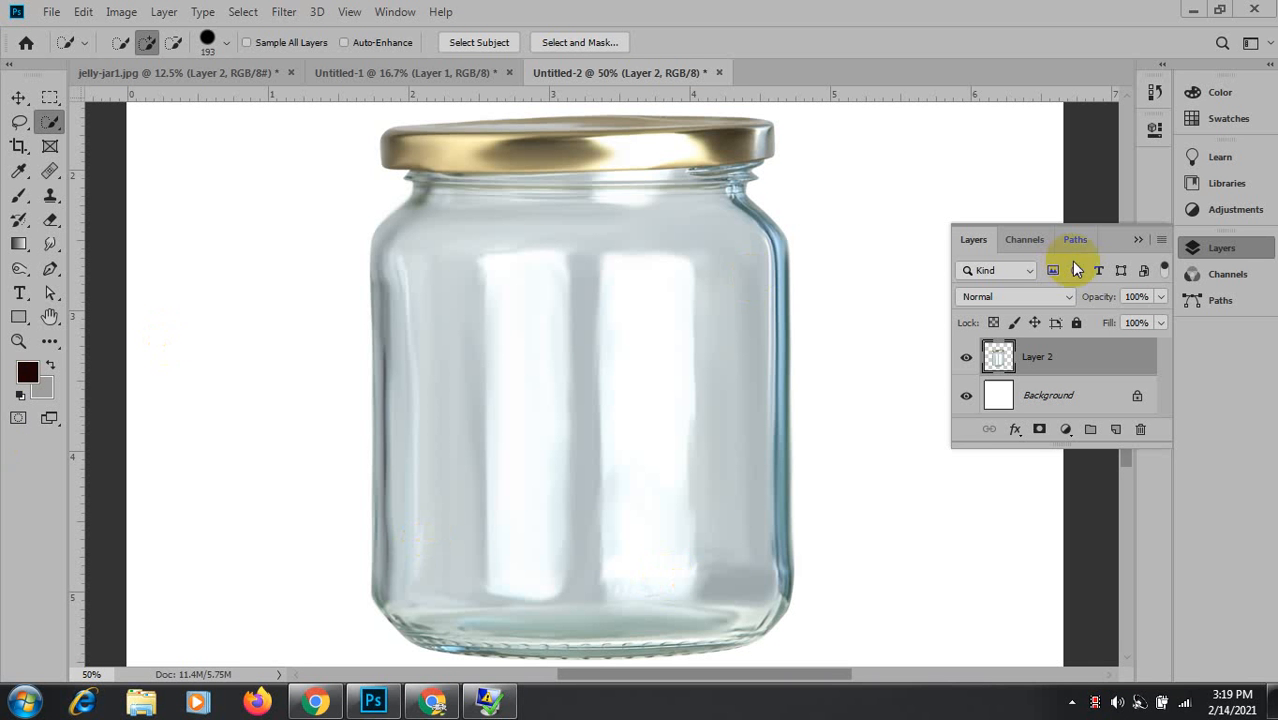
Select the jar's glass body below the lid and contract the selection by 10 pixels.
left_click(990, 358, "ctrl")
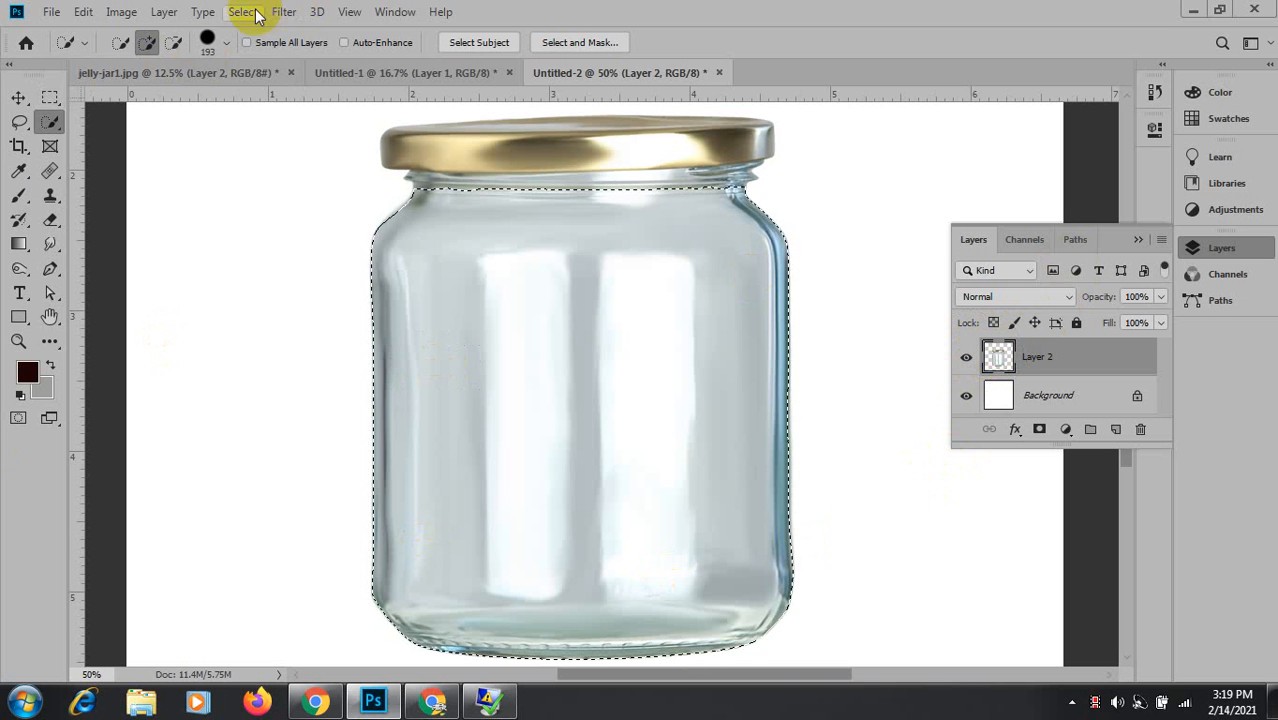
left_click(243, 12)
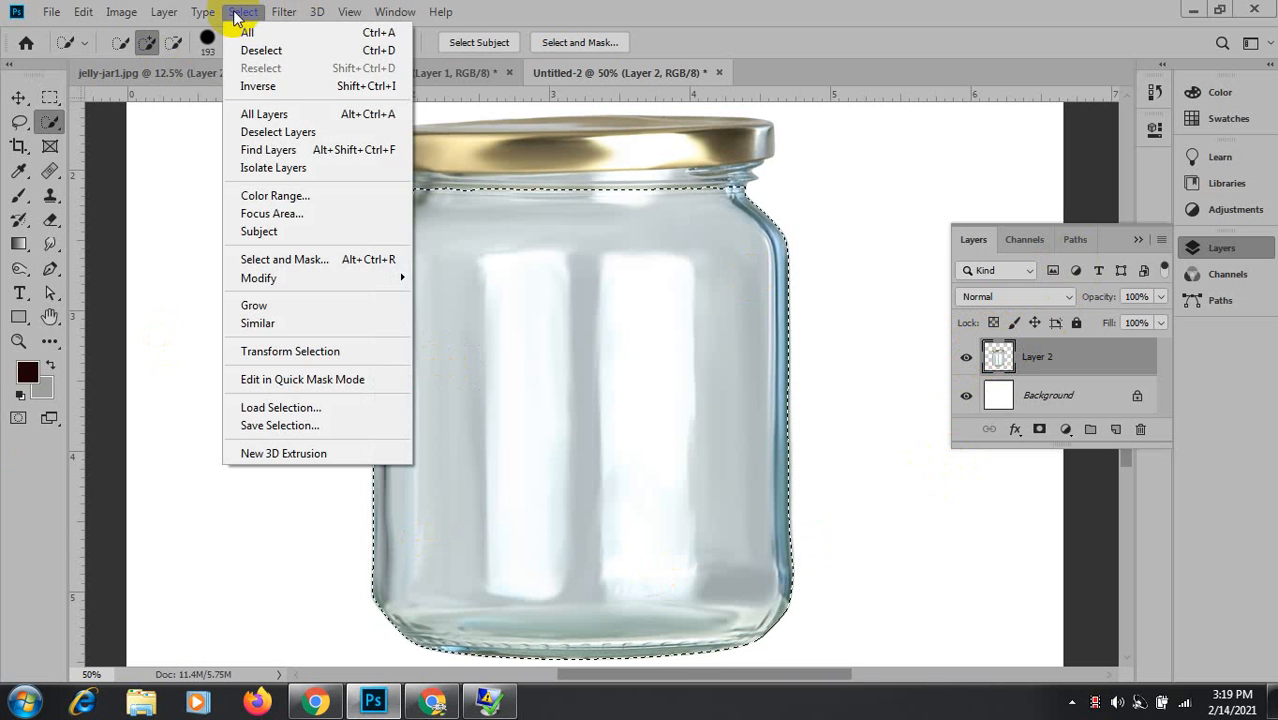
mouse_move(337, 278)
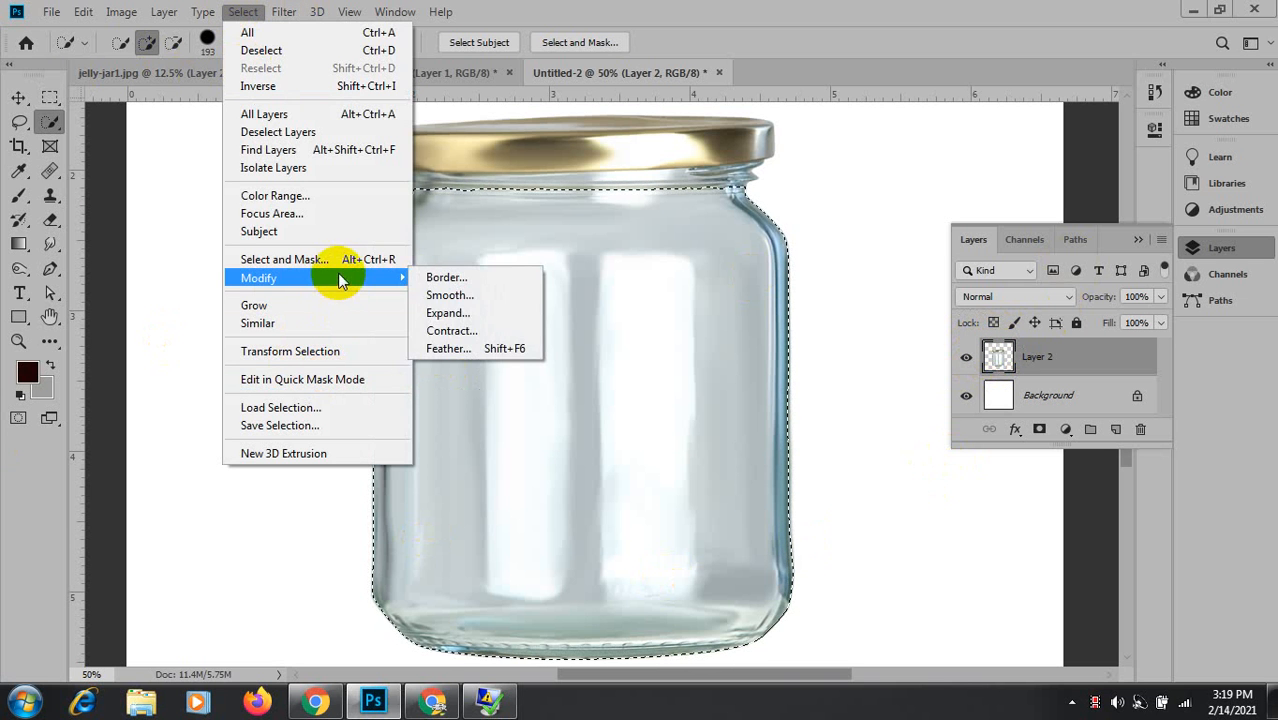
left_click(472, 330)
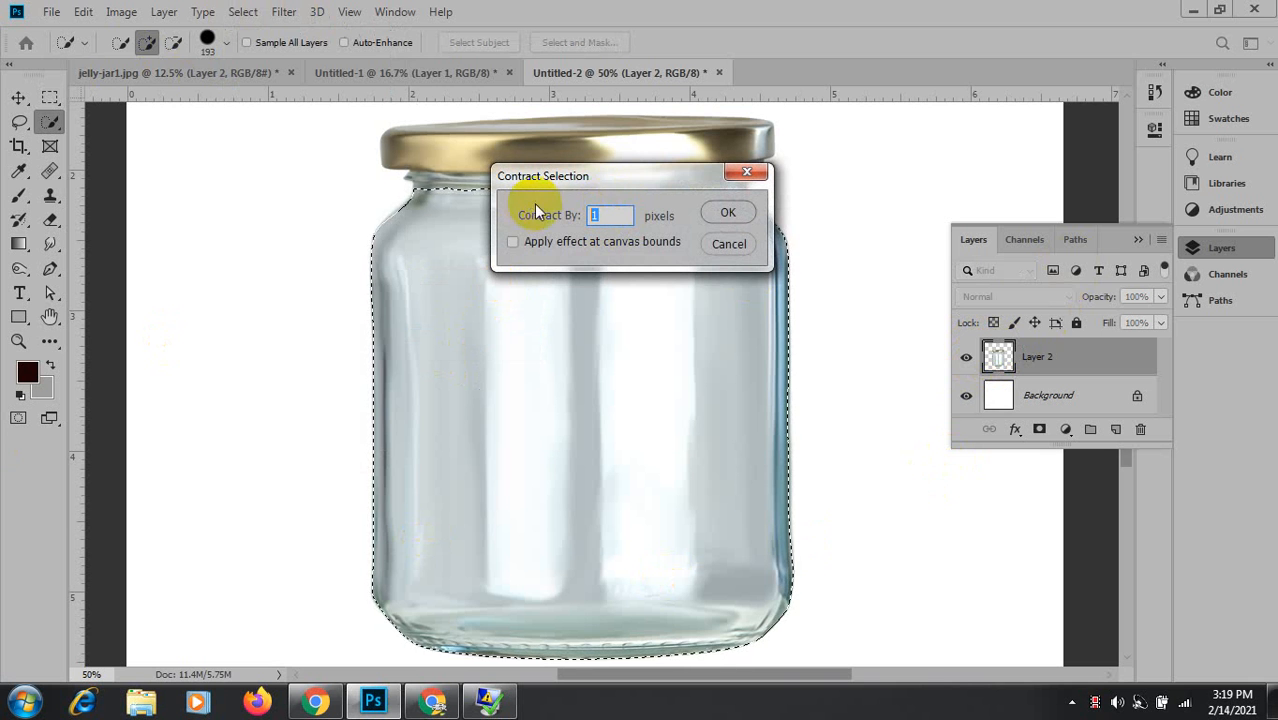
type("10")
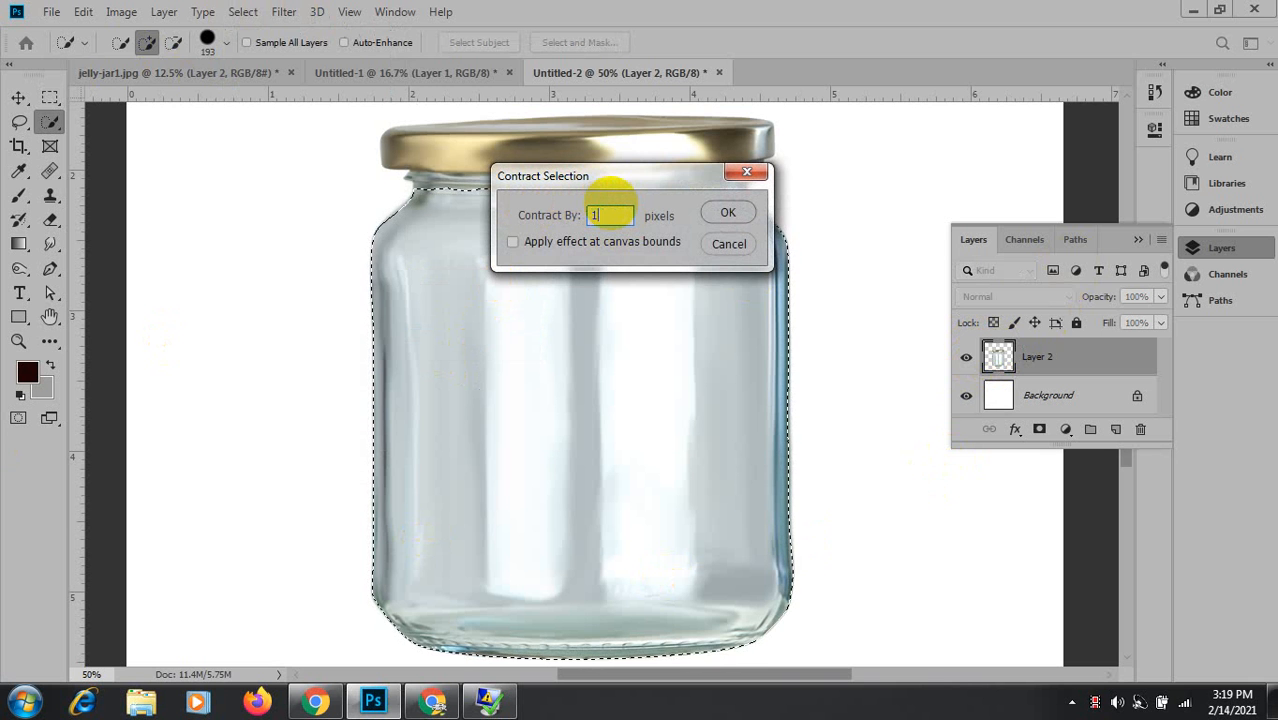
key("Return")
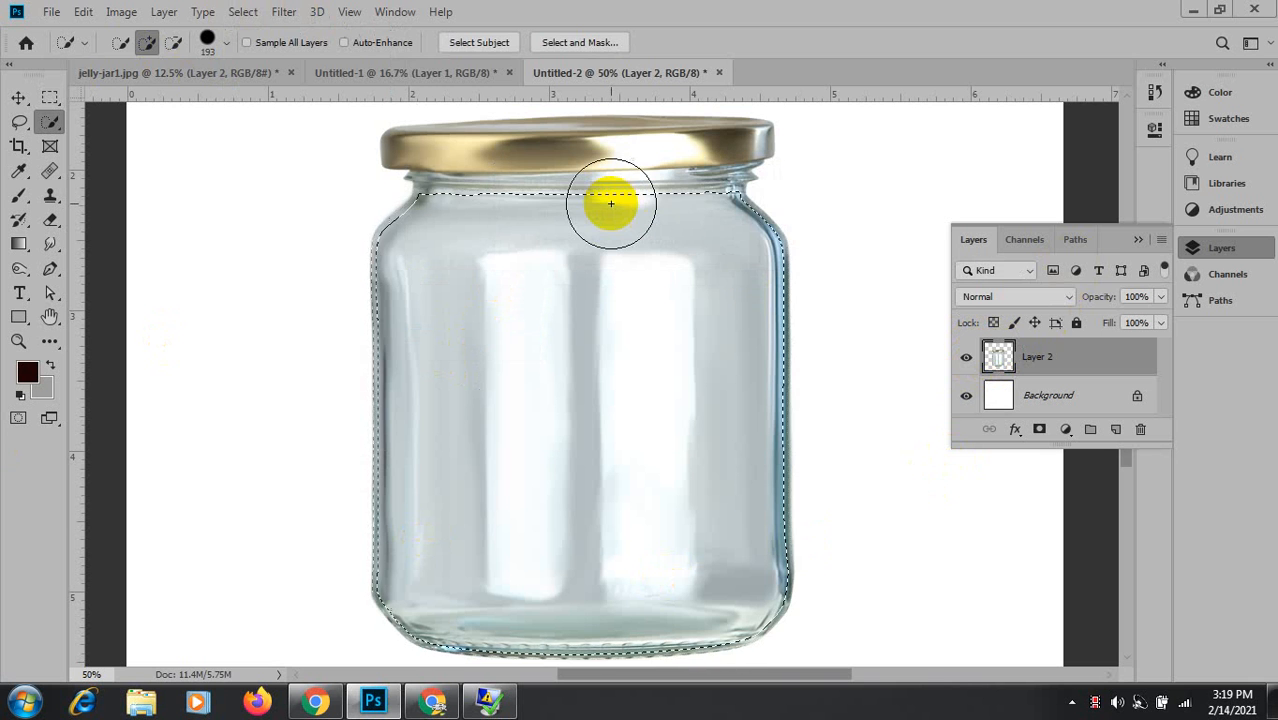
Feather the contracted selection of the glass body by 2 pixels.
left_click(243, 12)
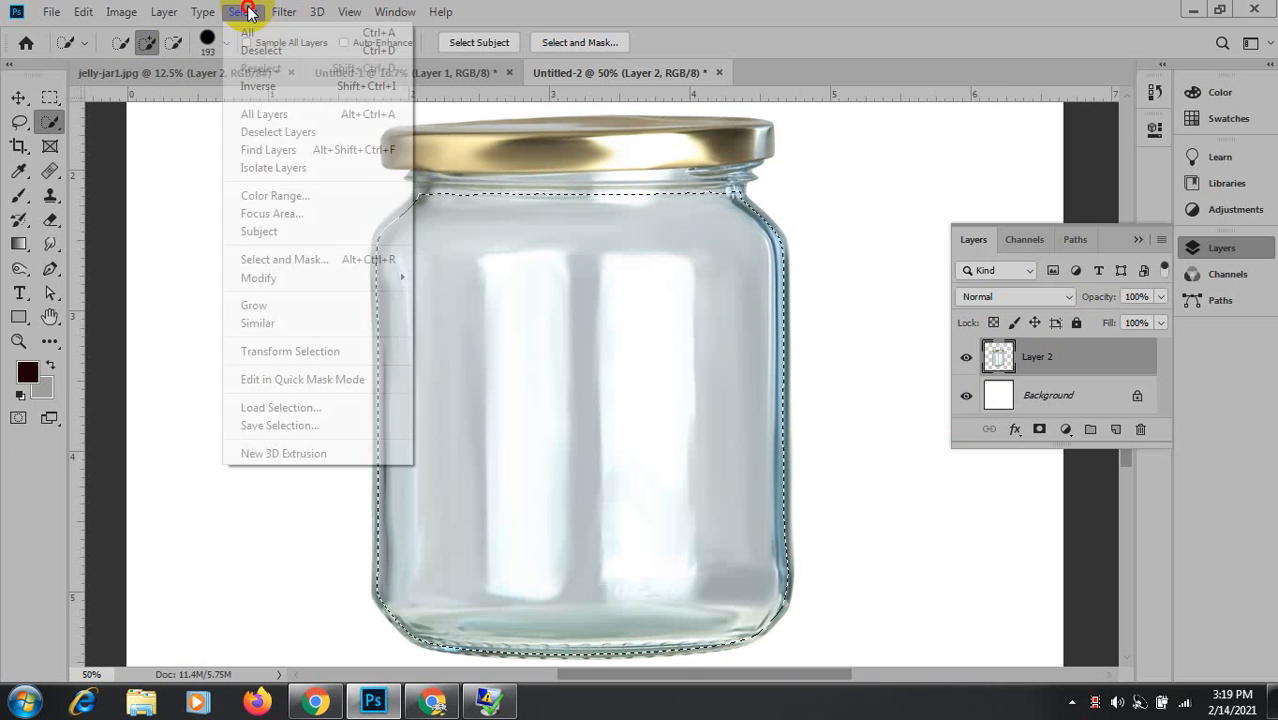
mouse_move(342, 277)
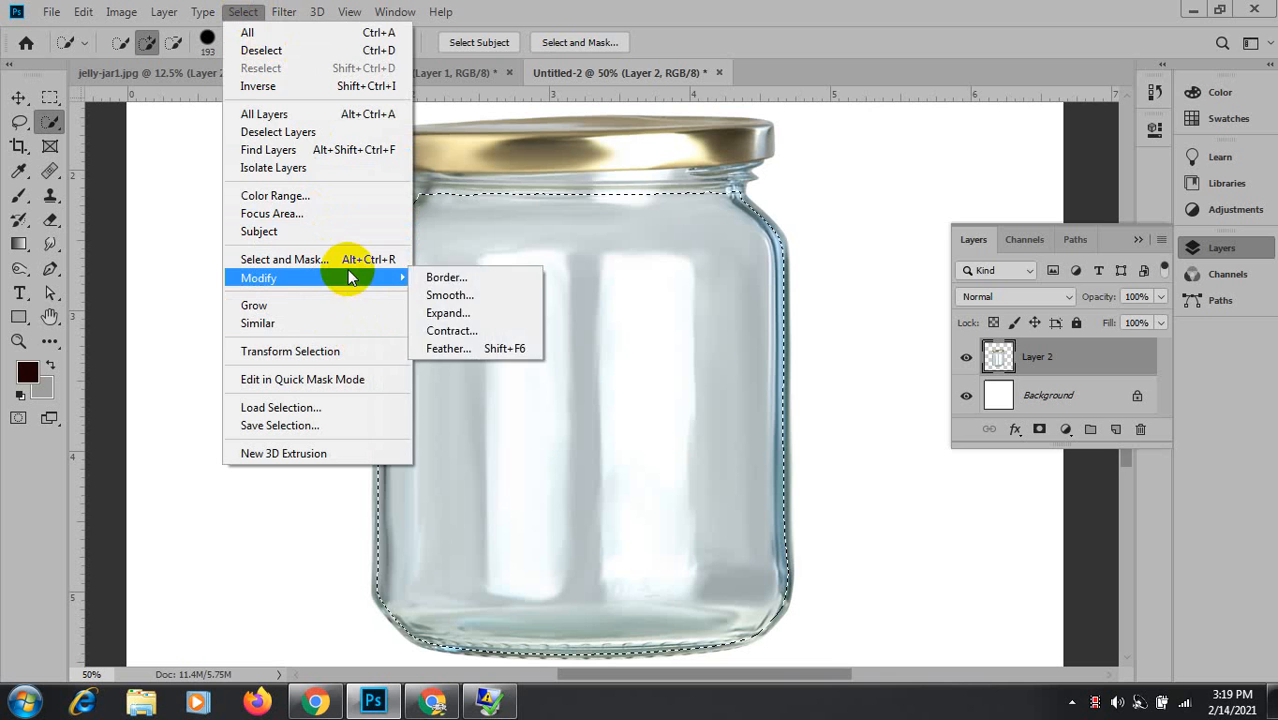
left_click(476, 348)
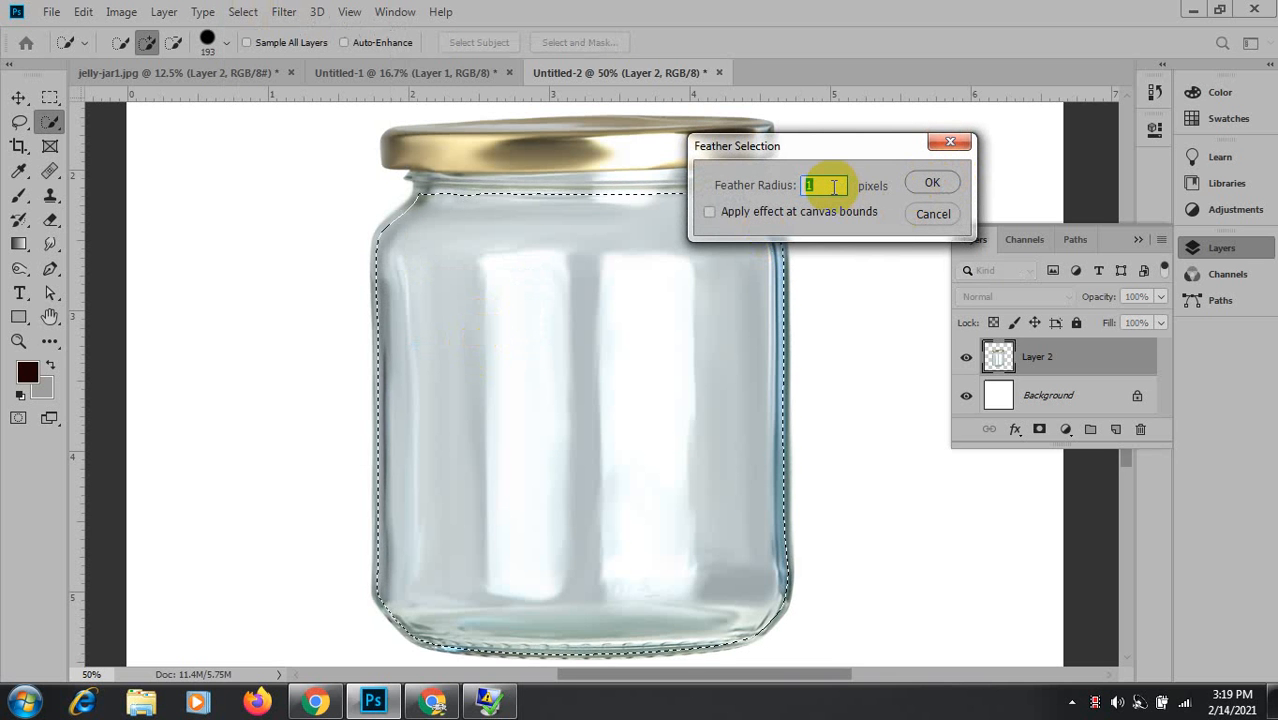
type("2")
left_click(948, 180)
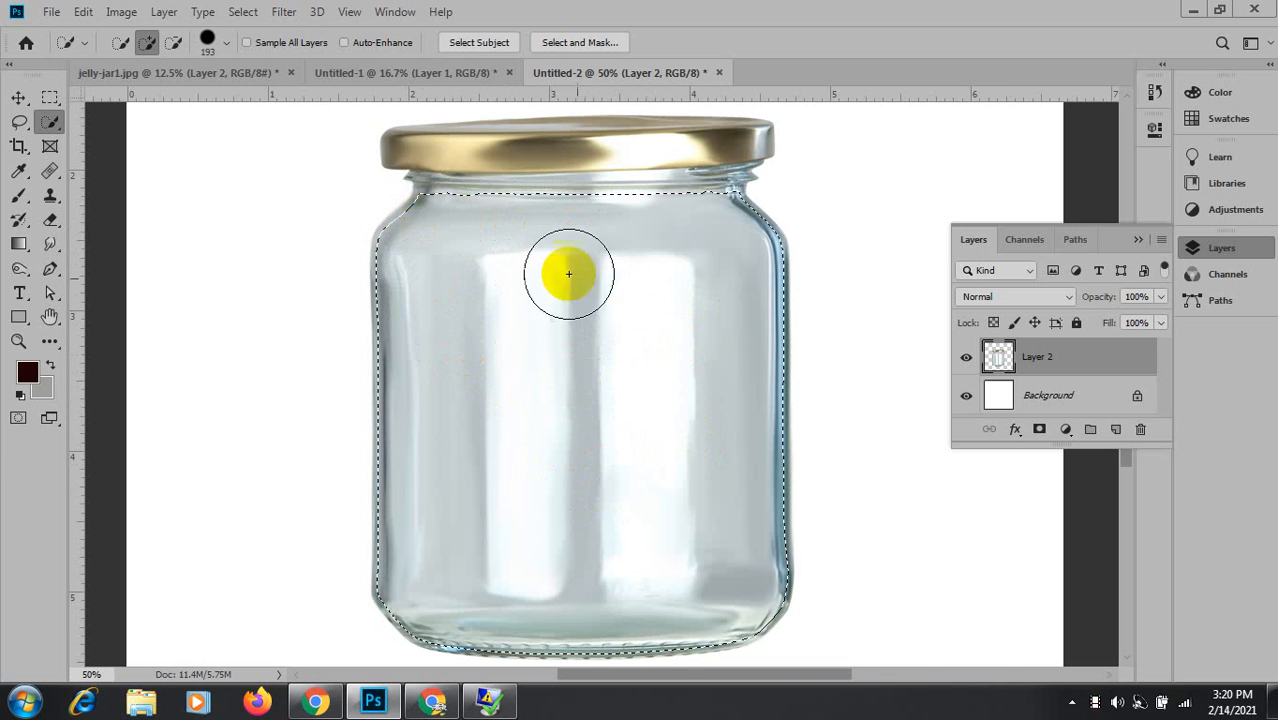
Feather the selection of the jar's glass body by 15 pixels.
left_click(245, 11)
mouse_move(343, 276)
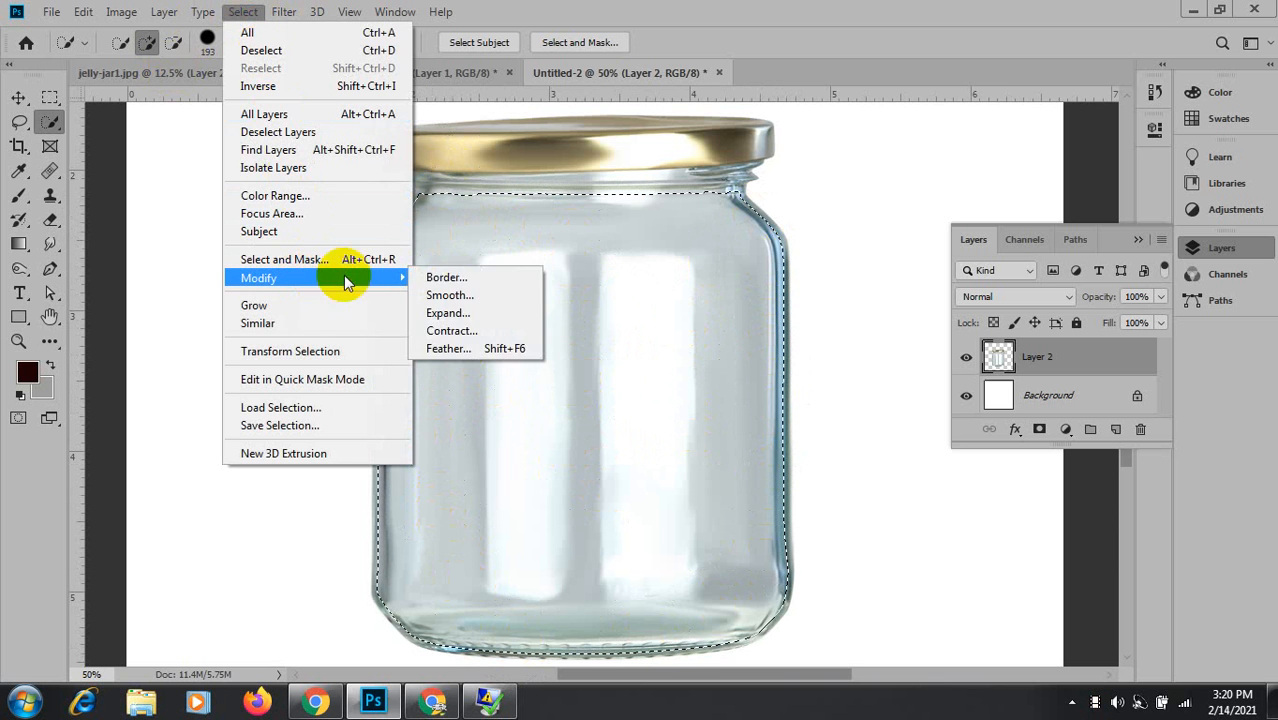
left_click(468, 350)
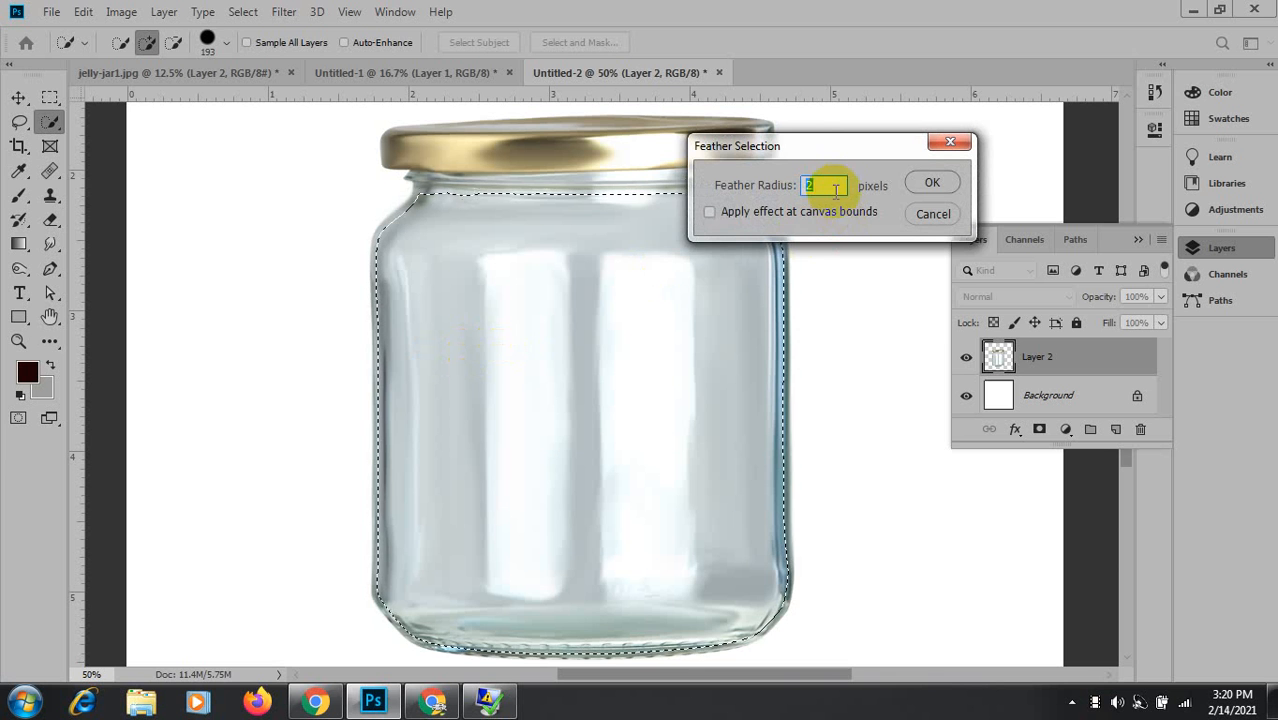
type("10")
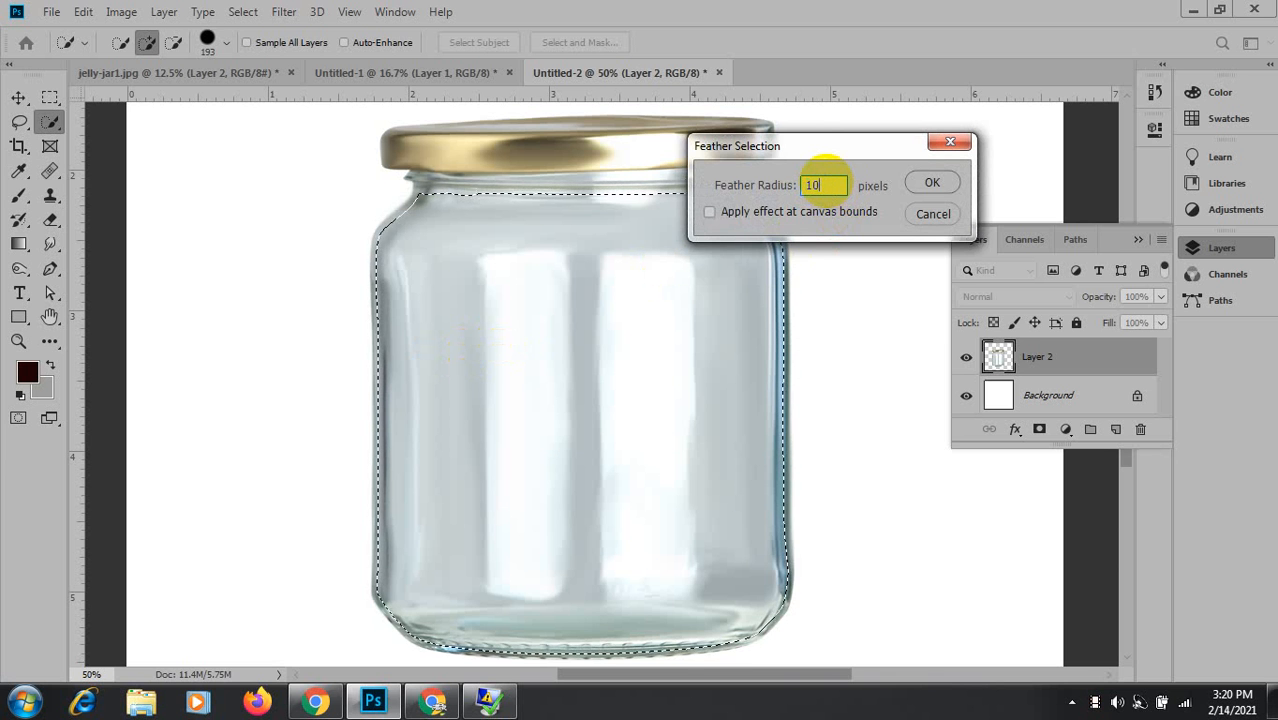
key("BackSpace")
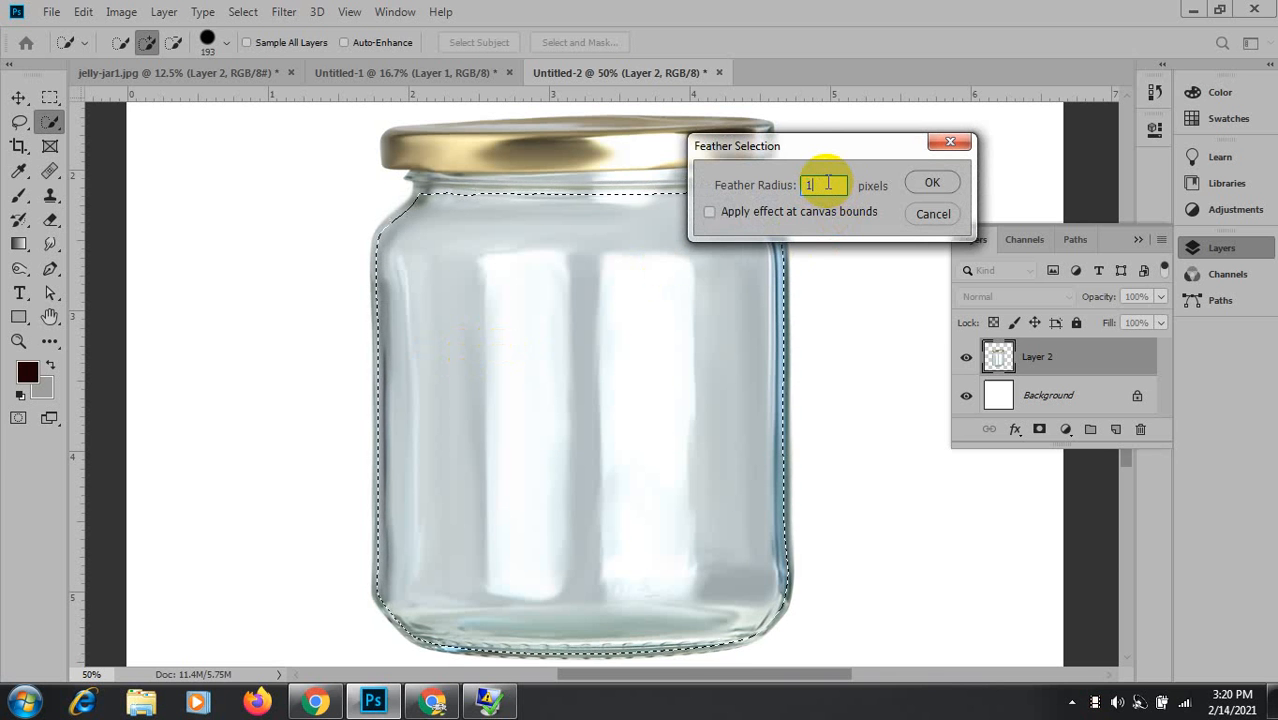
type("5")
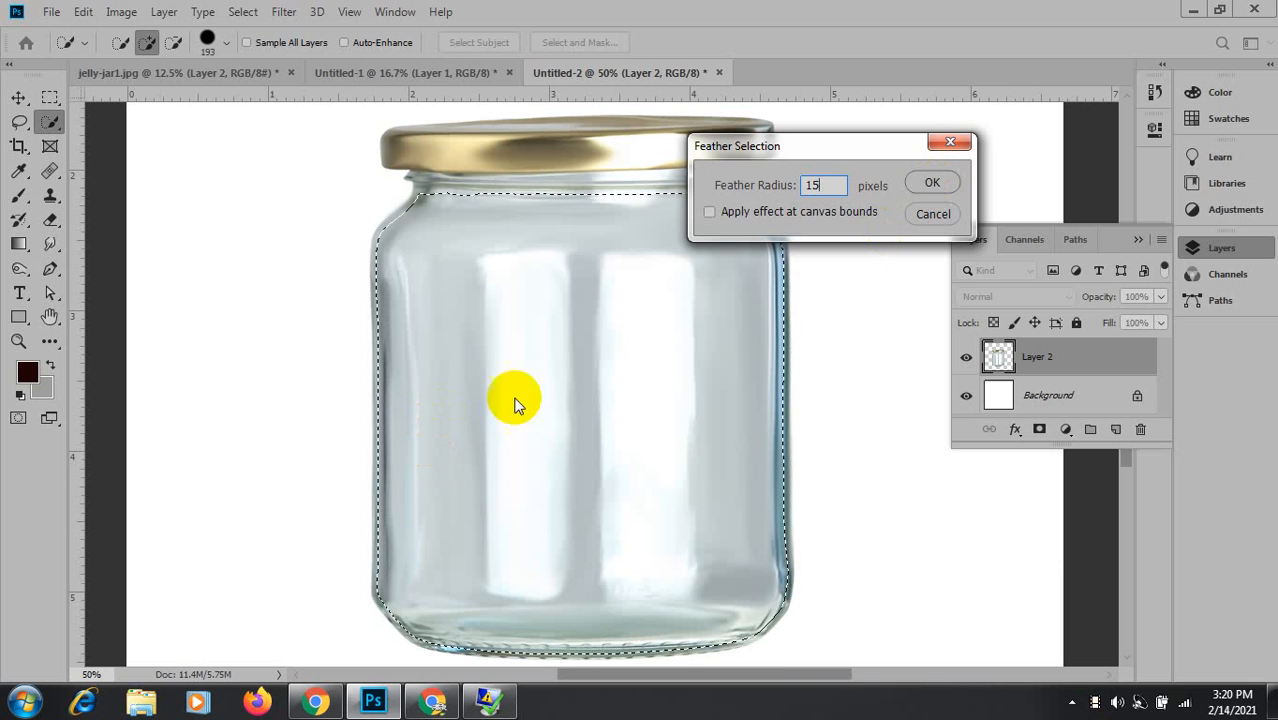
left_click(948, 181)
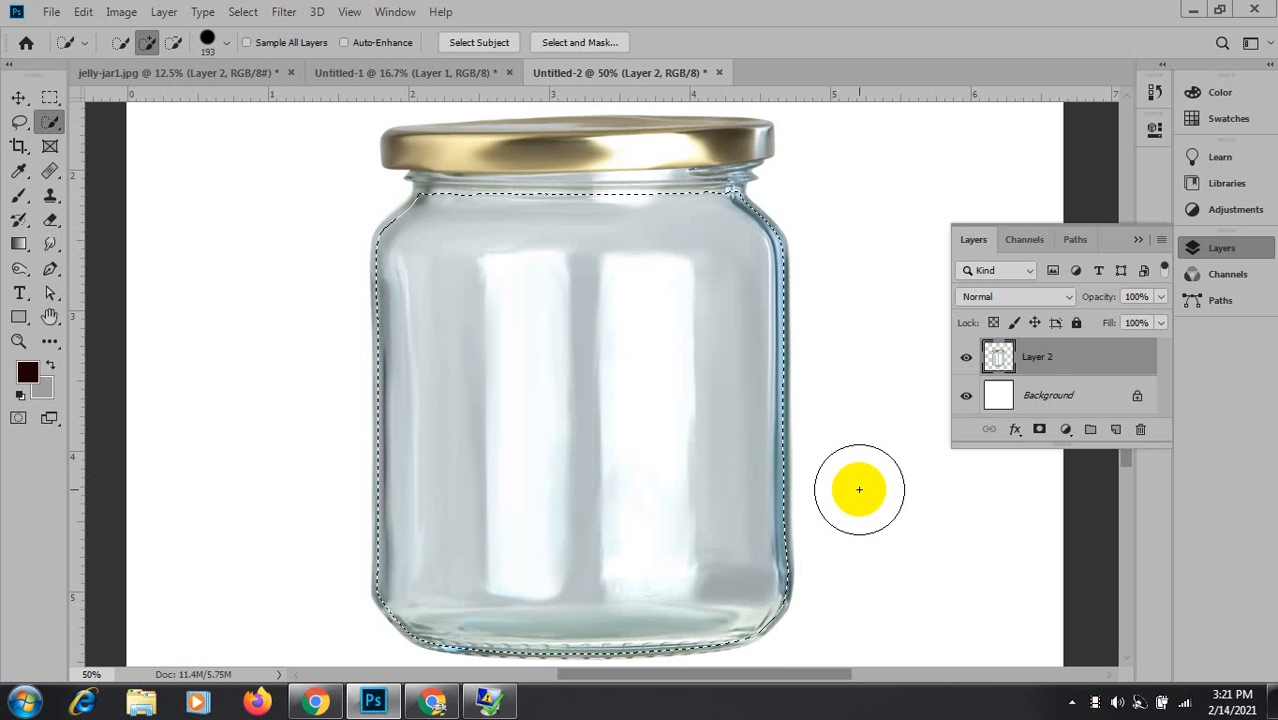
left_click(1039, 429)
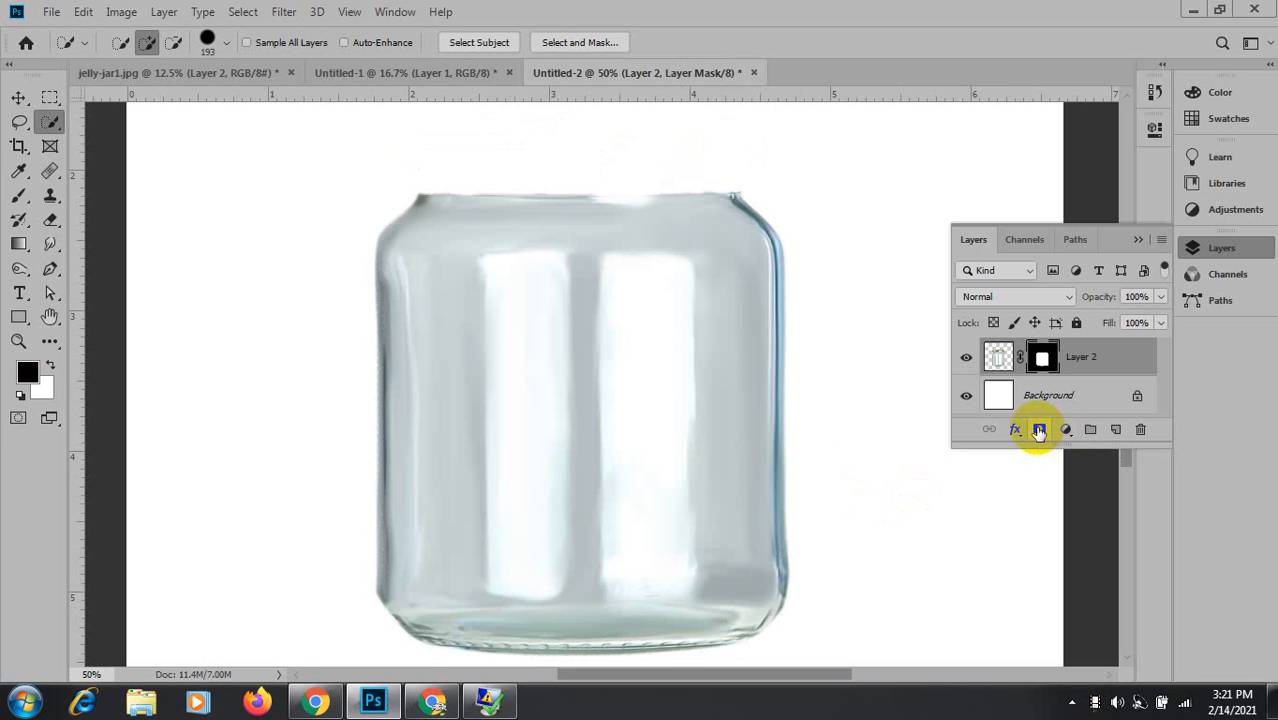
key("ctrl+z")
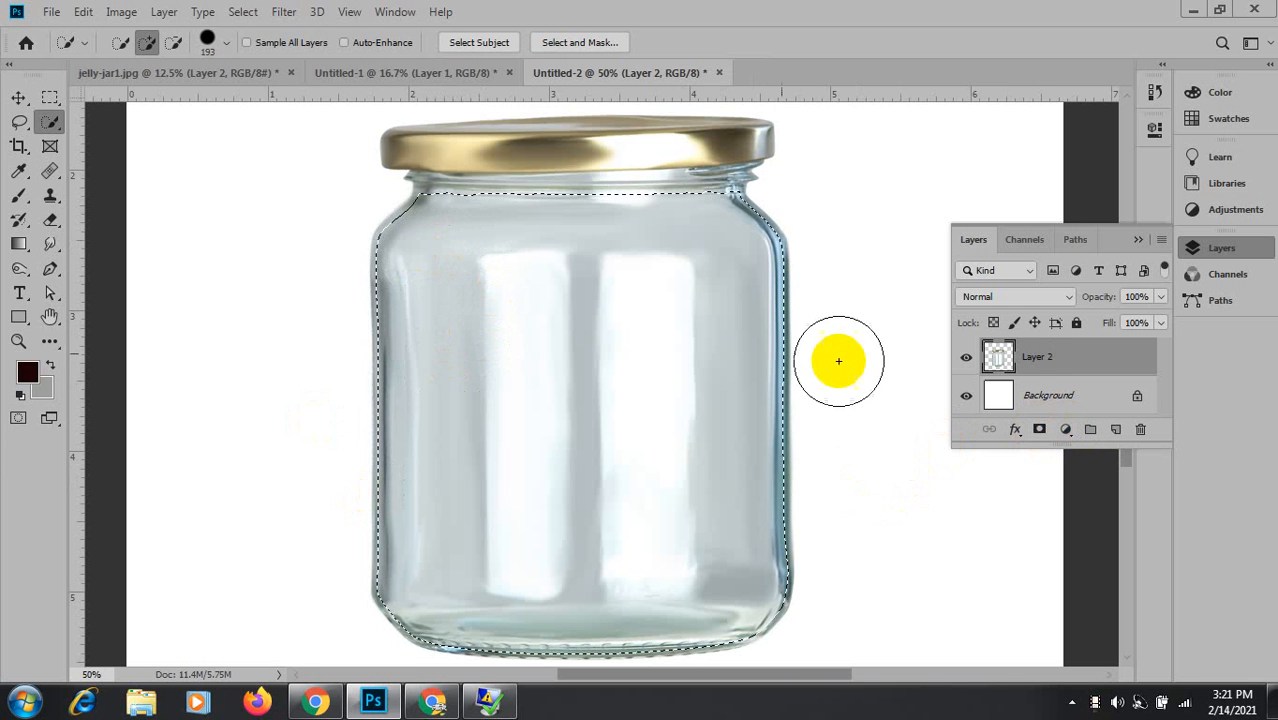
Erase the glass inside the feathered selection with a soft 208 px eraser at 100% opacity, and deselect.
mouse_move(50, 220)
left_mouse_down()
mouse_move(164, 236)
mouse_move(140, 220)
left_mouse_up()
left_click_drag(564, 312, 611, 326)
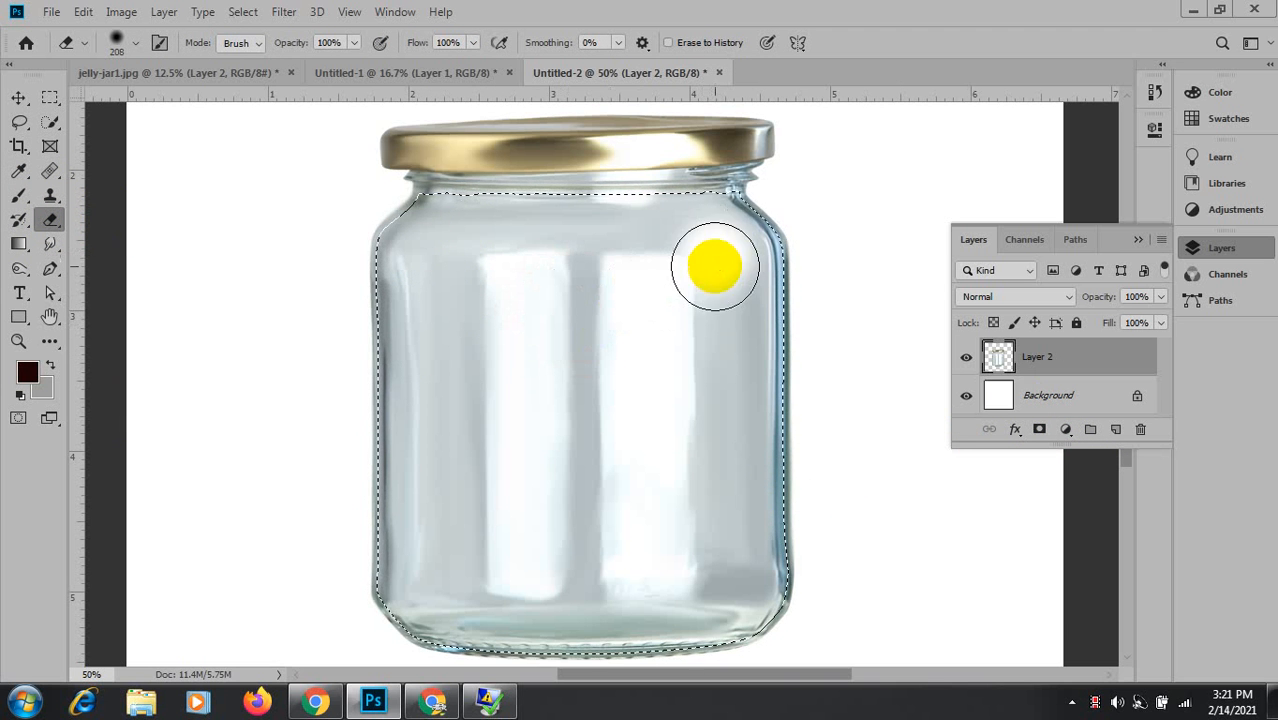
left_click_drag(714, 266, 744, 412)
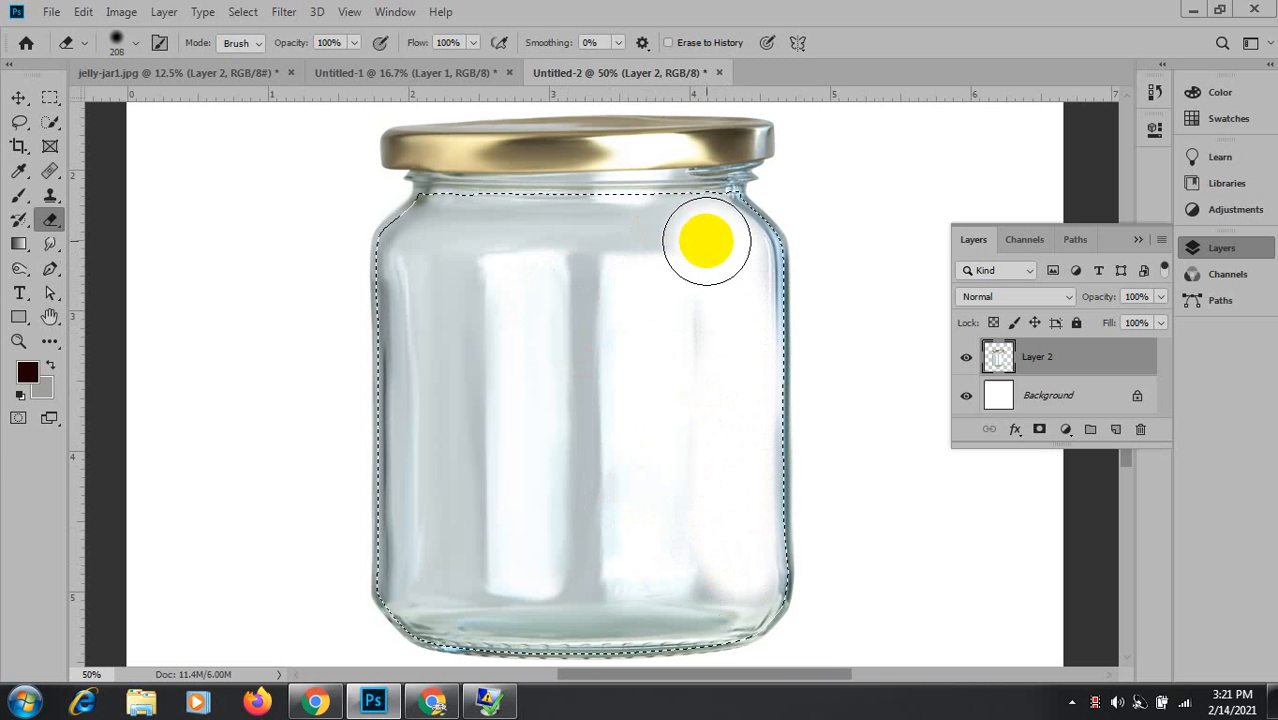
mouse_move(702, 242)
left_mouse_down()
mouse_move(560, 239)
mouse_move(464, 258)
mouse_move(499, 242)
mouse_move(453, 253)
mouse_move(455, 235)
mouse_move(546, 337)
mouse_move(490, 270)
mouse_move(444, 244)
mouse_move(461, 429)
left_mouse_up()
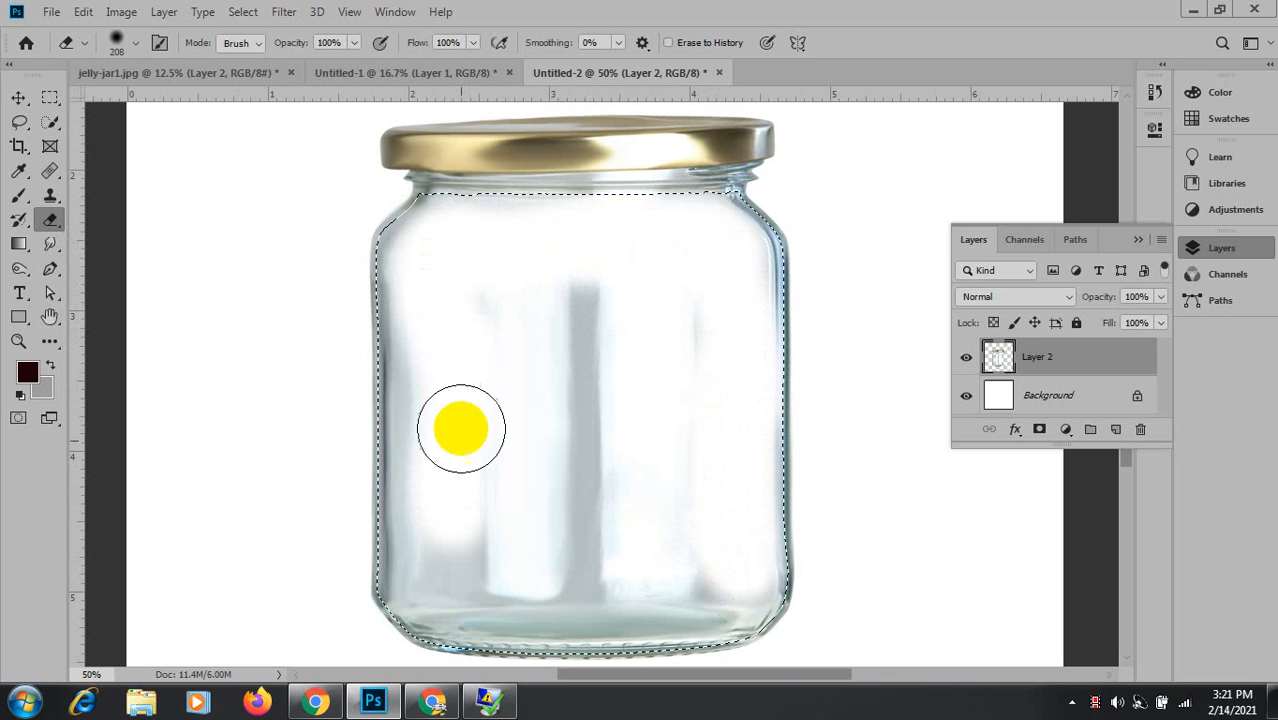
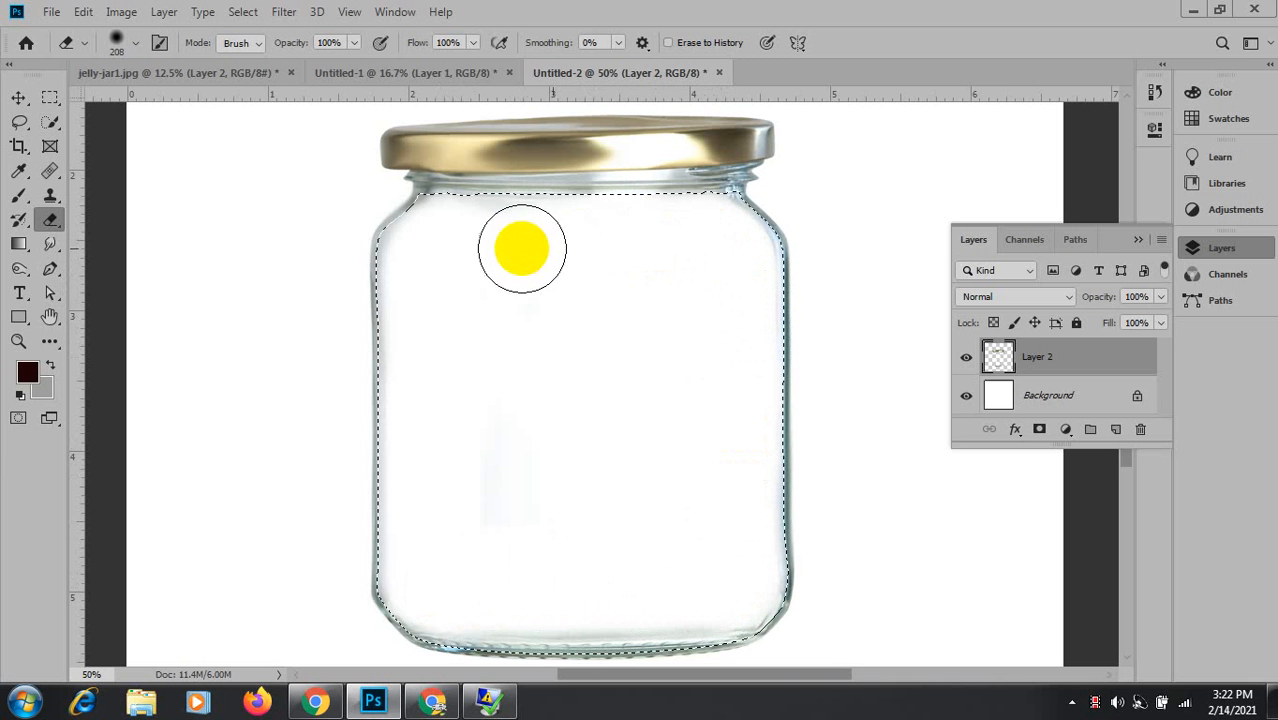
mouse_move(680, 240)
left_mouse_down()
mouse_move(713, 234)
mouse_move(737, 280)
left_mouse_up()
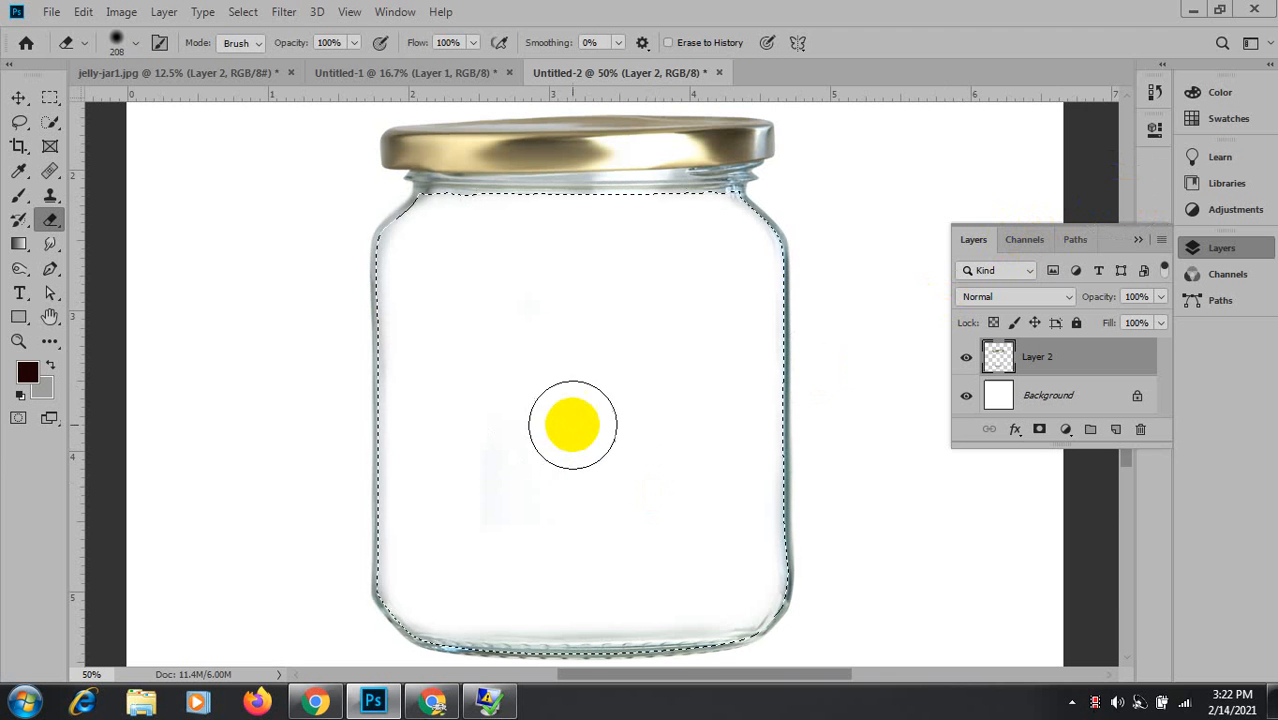
key("ctrl+d")
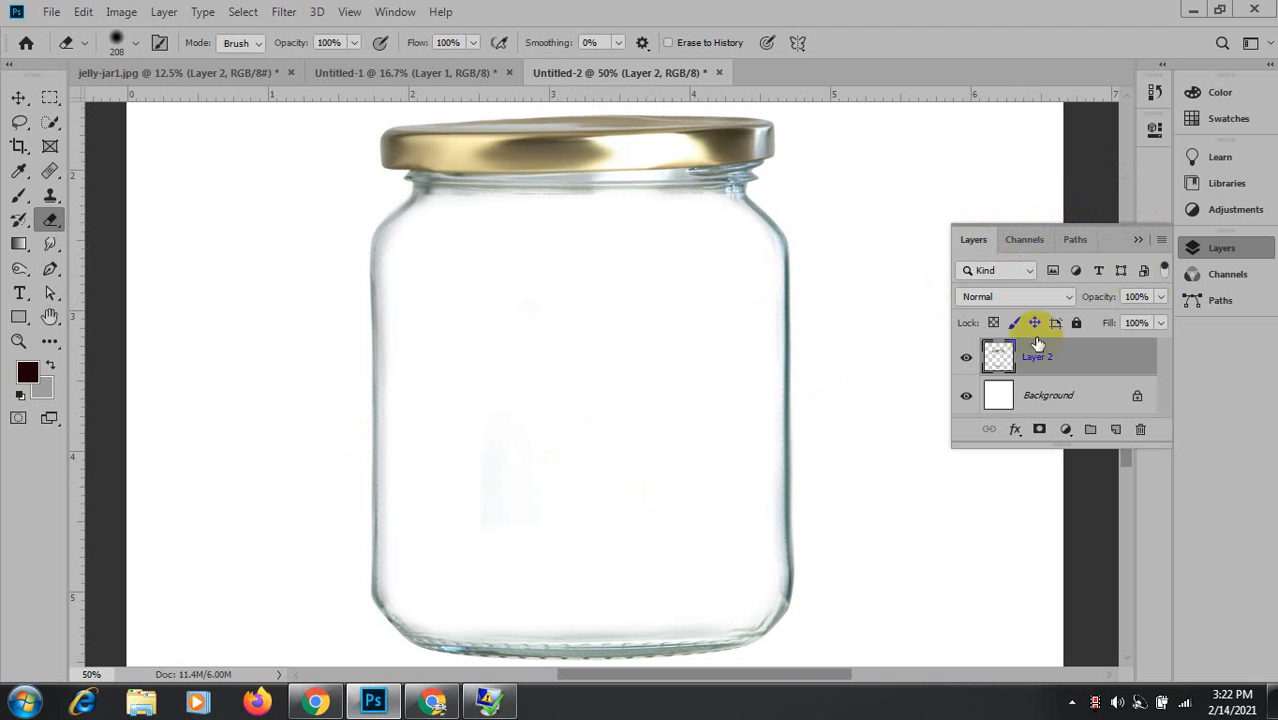
left_click(1000, 398)
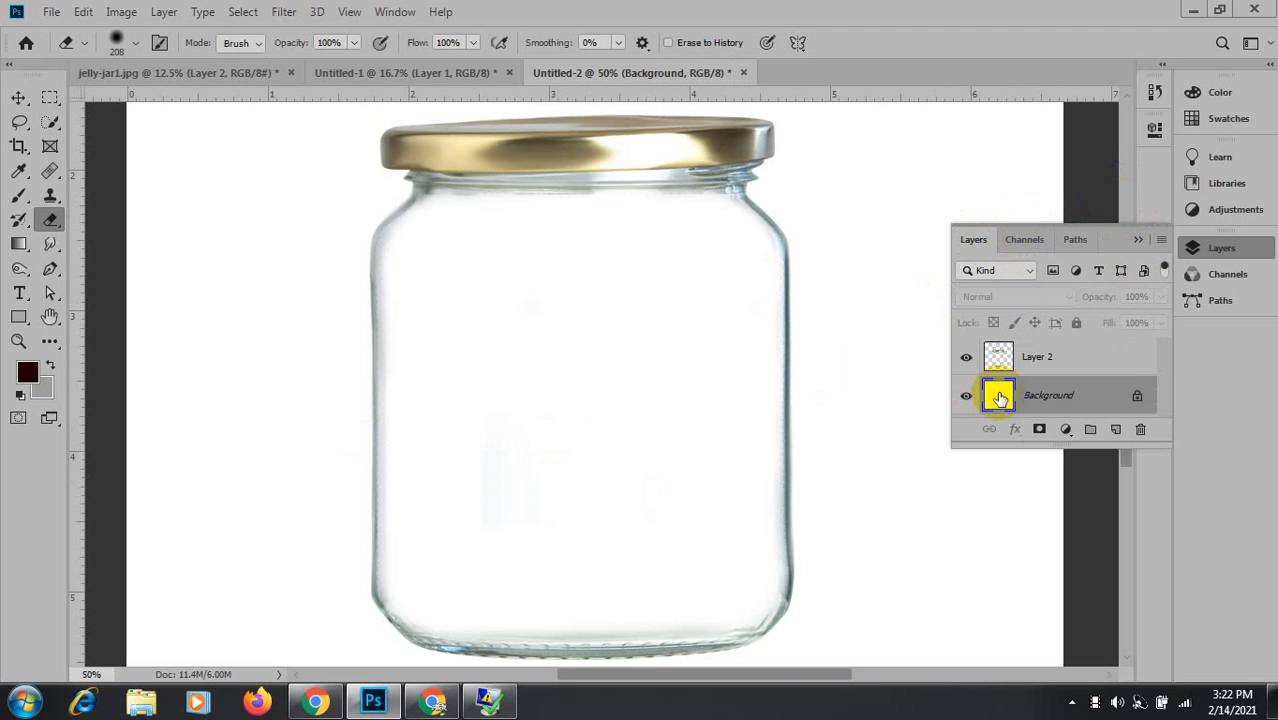
double_click(1000, 398)
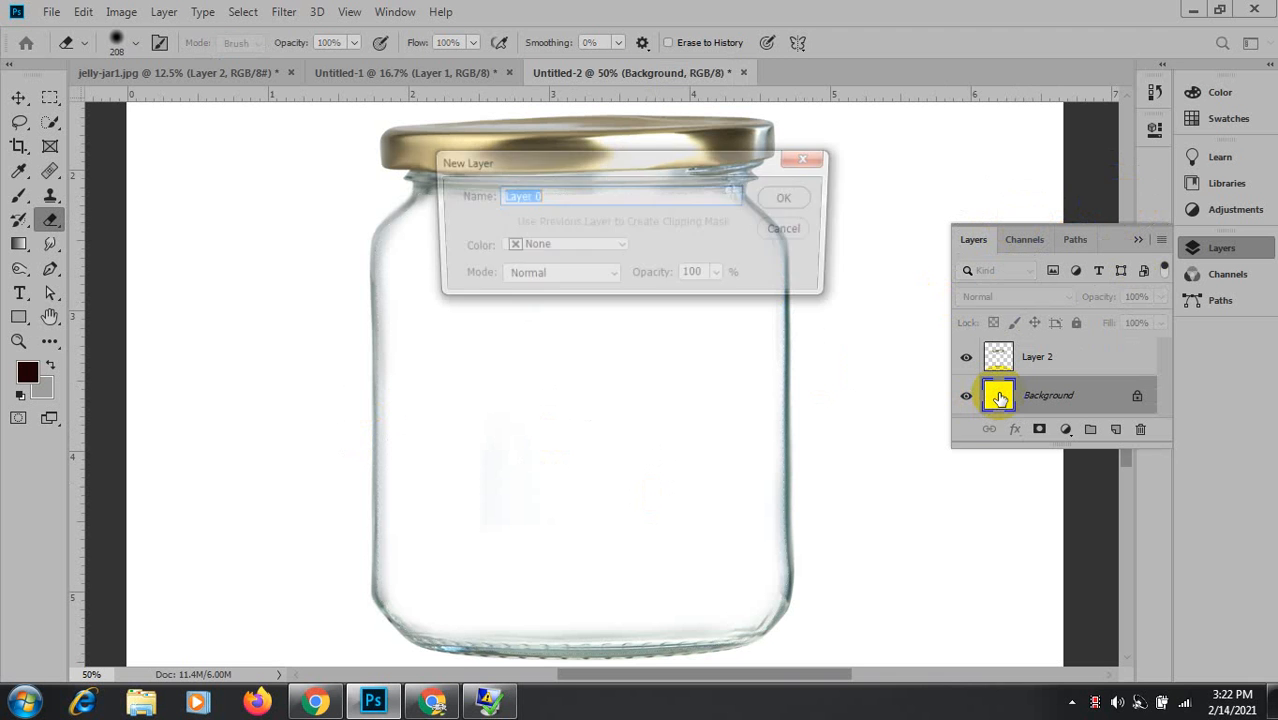
left_click(791, 230)
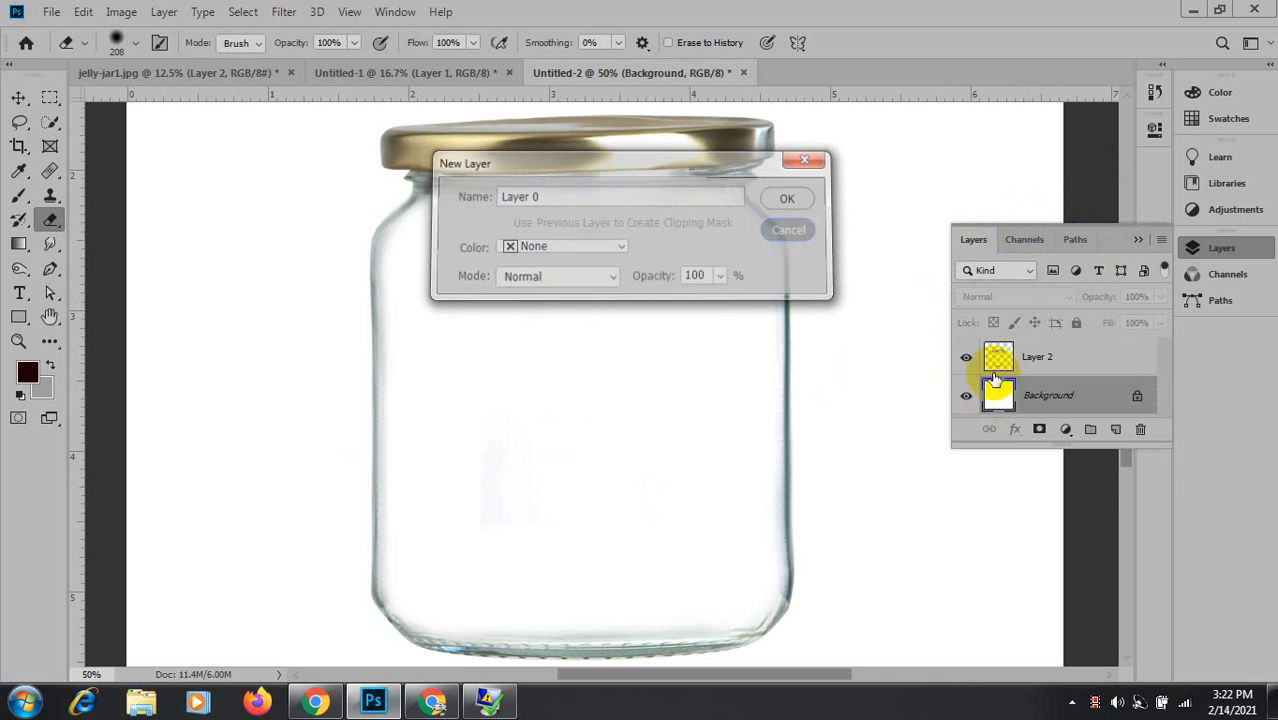
left_click(1065, 430)
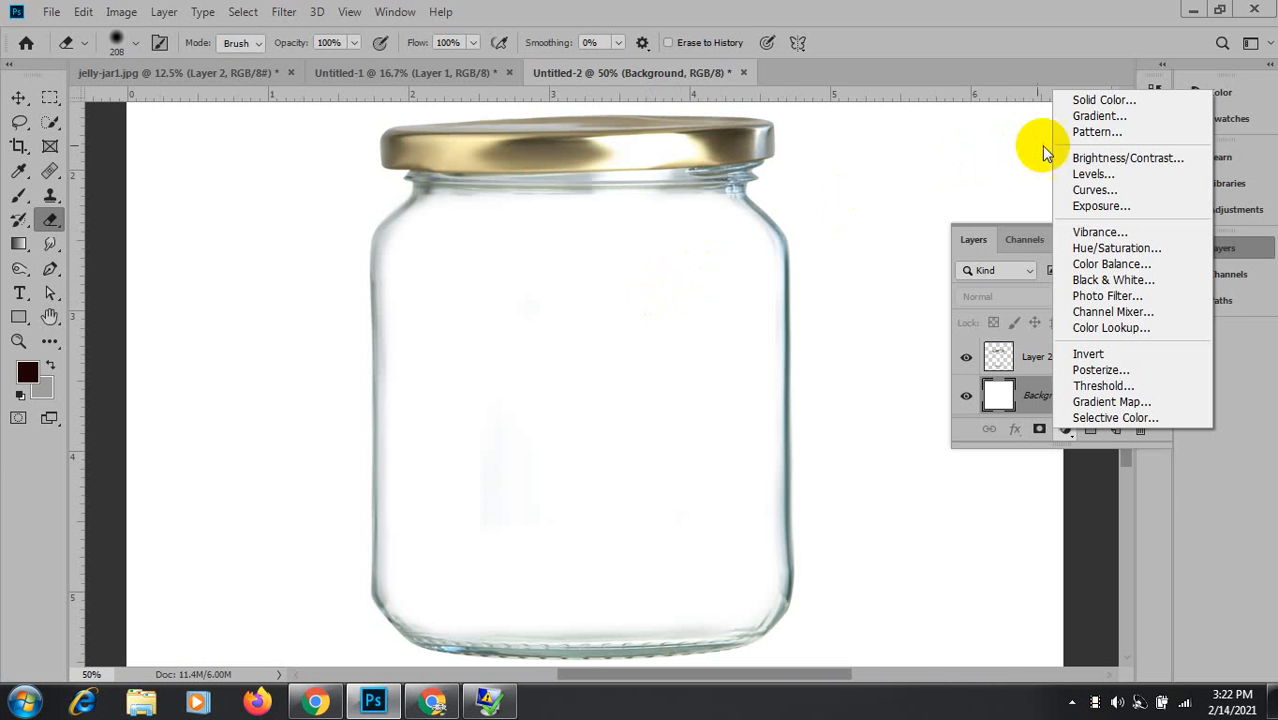
left_click(1127, 101)
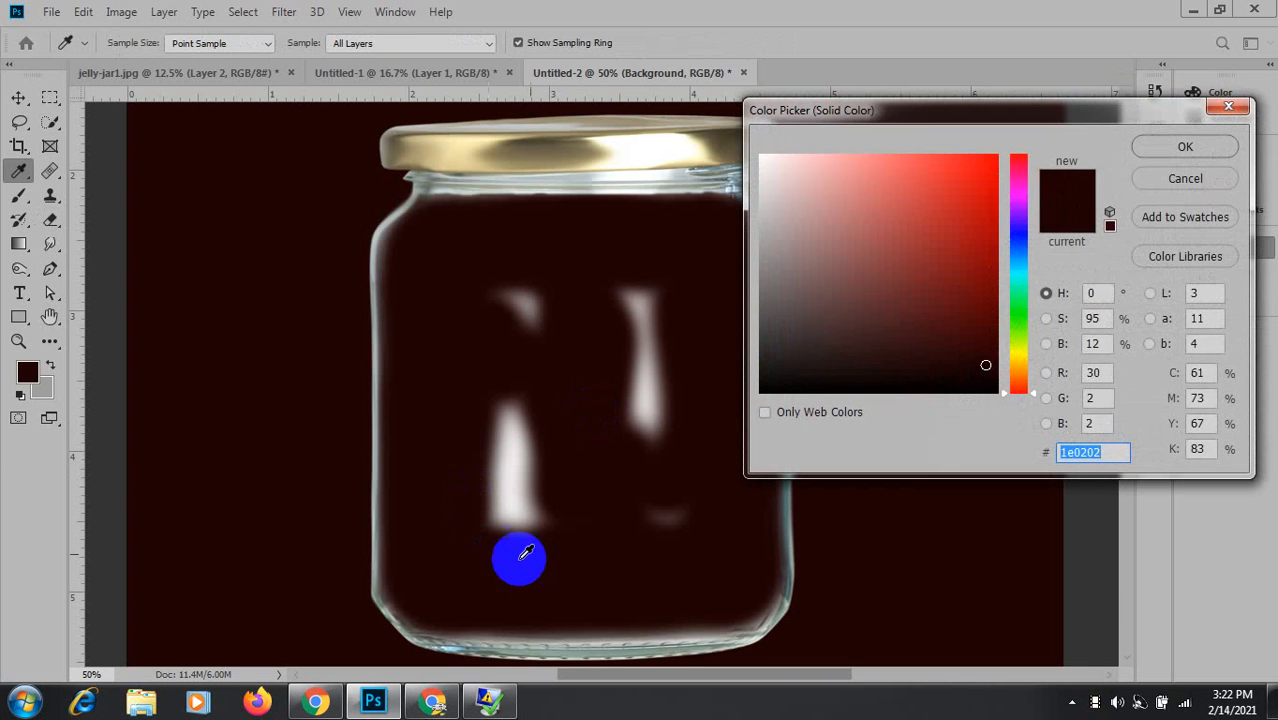
left_click(1198, 178)
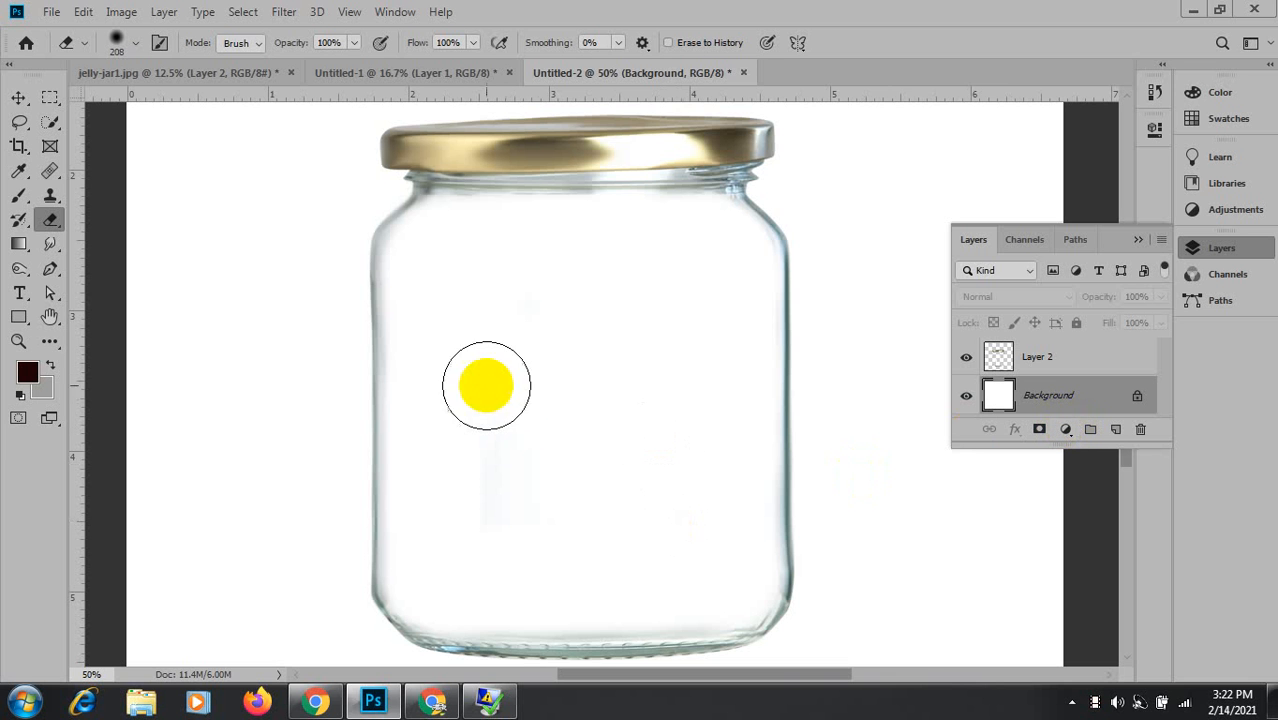
Erase the leftover faint glass streaks inside the jar on Layer 2 with the 208 px eraser.
left_click(1000, 357)
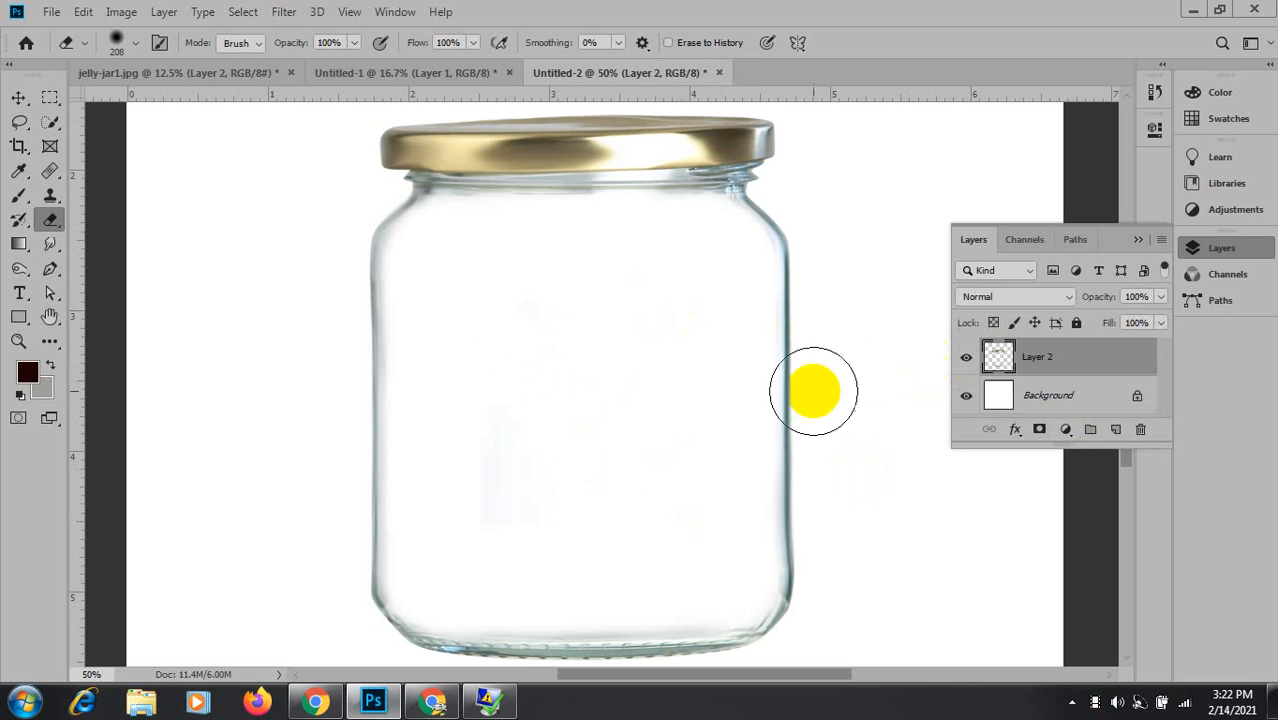
mouse_move(559, 316)
left_mouse_down()
mouse_move(547, 389)
mouse_move(496, 357)
mouse_move(492, 481)
mouse_move(498, 335)
mouse_move(502, 457)
mouse_move(625, 471)
mouse_move(673, 293)
mouse_move(656, 424)
mouse_move(689, 406)
mouse_move(504, 492)
mouse_move(475, 416)
mouse_move(591, 343)
mouse_move(526, 441)
mouse_move(591, 315)
mouse_move(698, 417)
mouse_move(649, 322)
mouse_move(525, 490)
left_mouse_up()
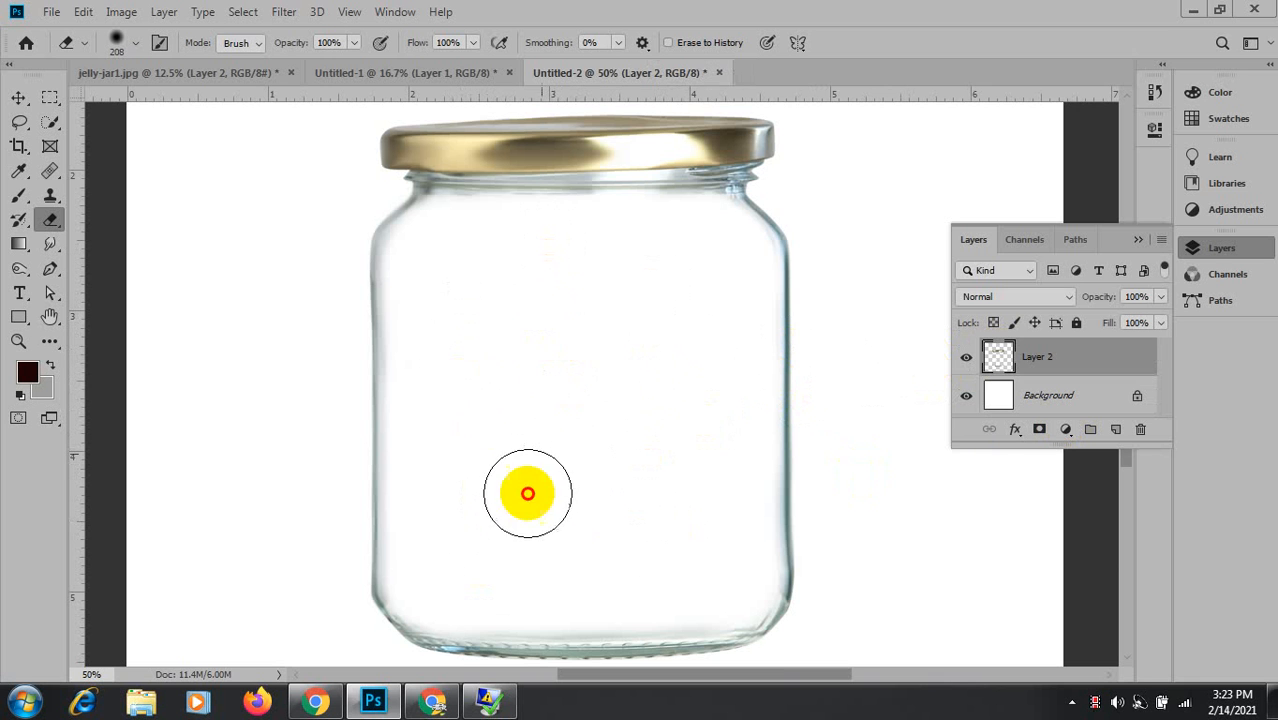
left_click(1039, 429)
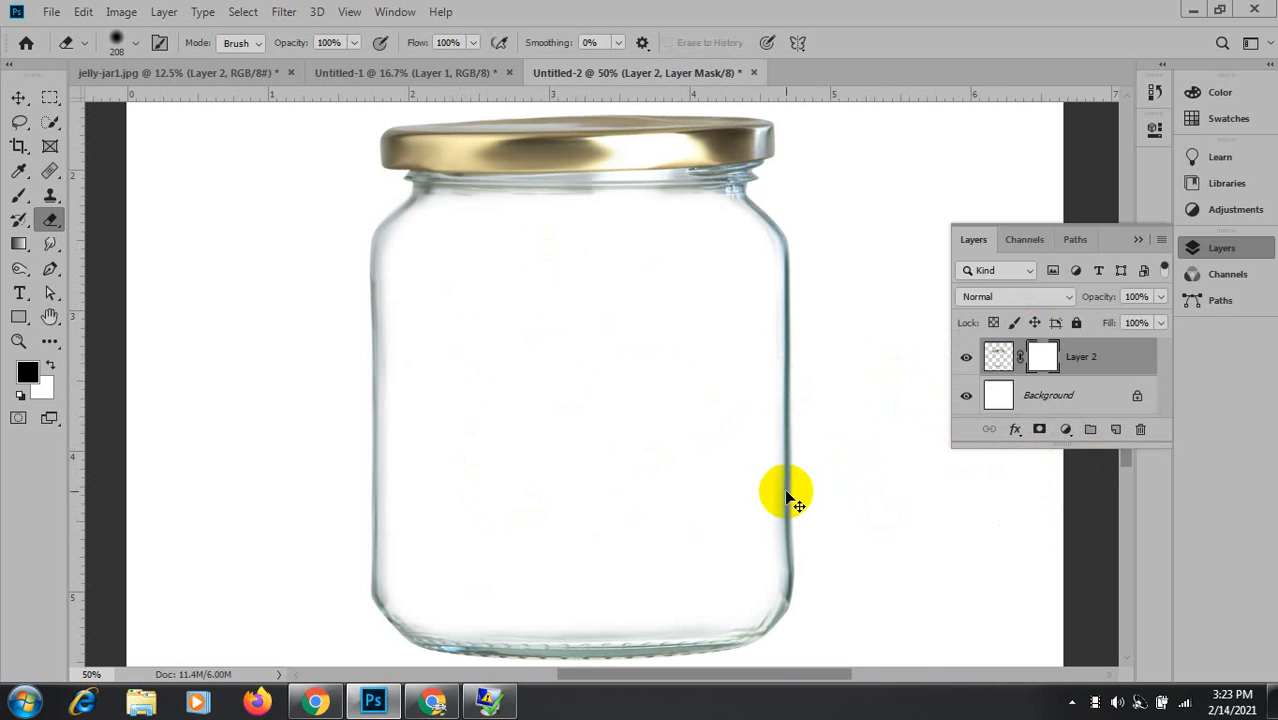
key("ctrl+z")
Add a black solid colour fill layer and place it directly beneath the jar's layer.
left_click(1065, 429)
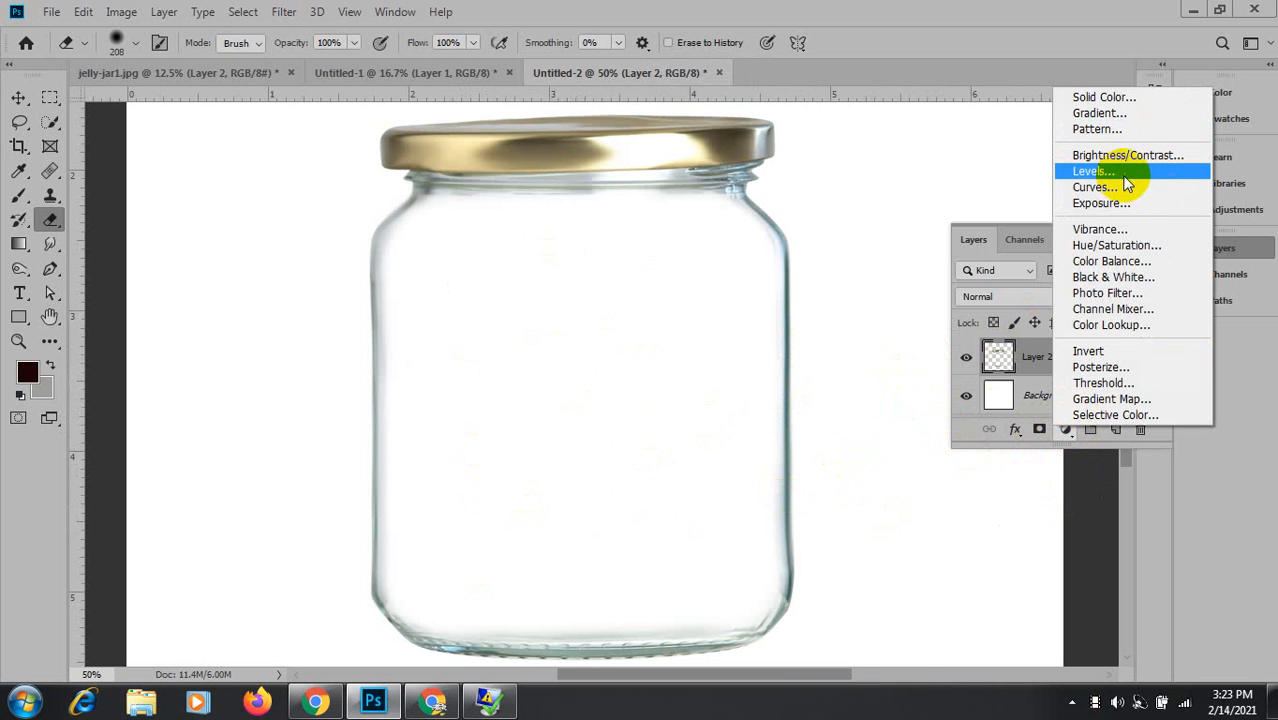
left_click(1108, 98)
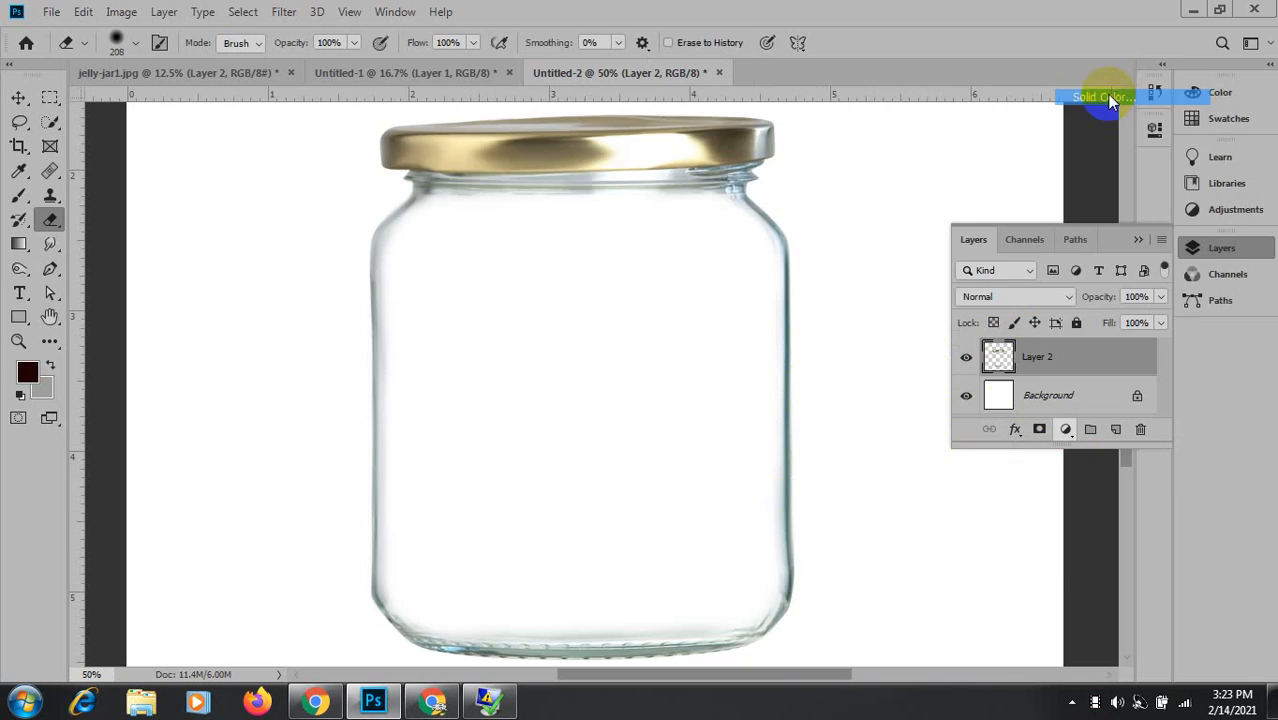
left_click(1180, 145)
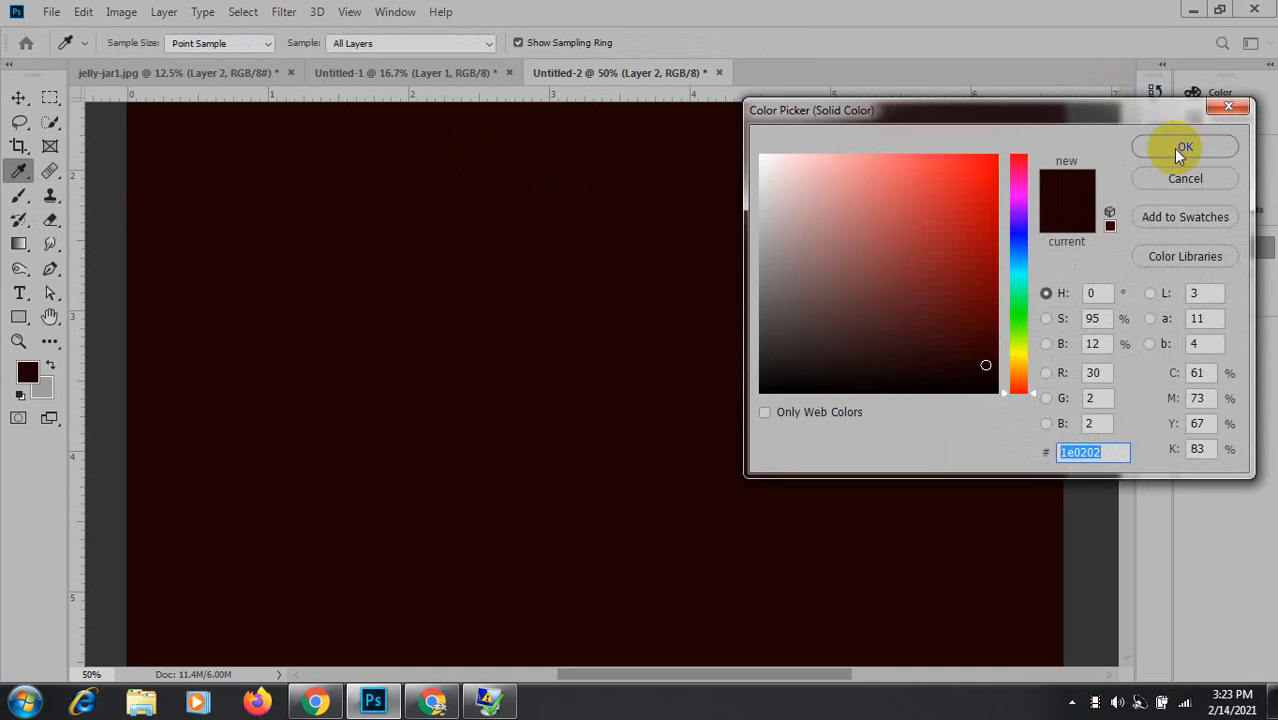
key("e")
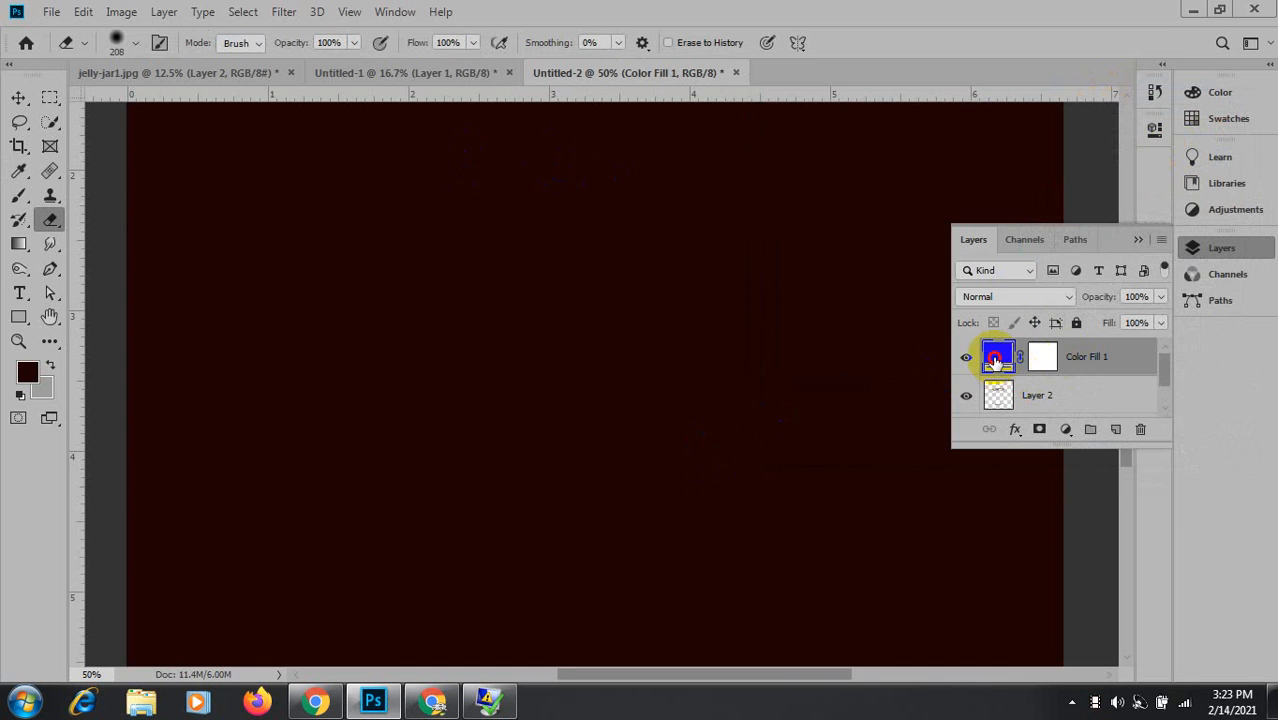
double_click(998, 358)
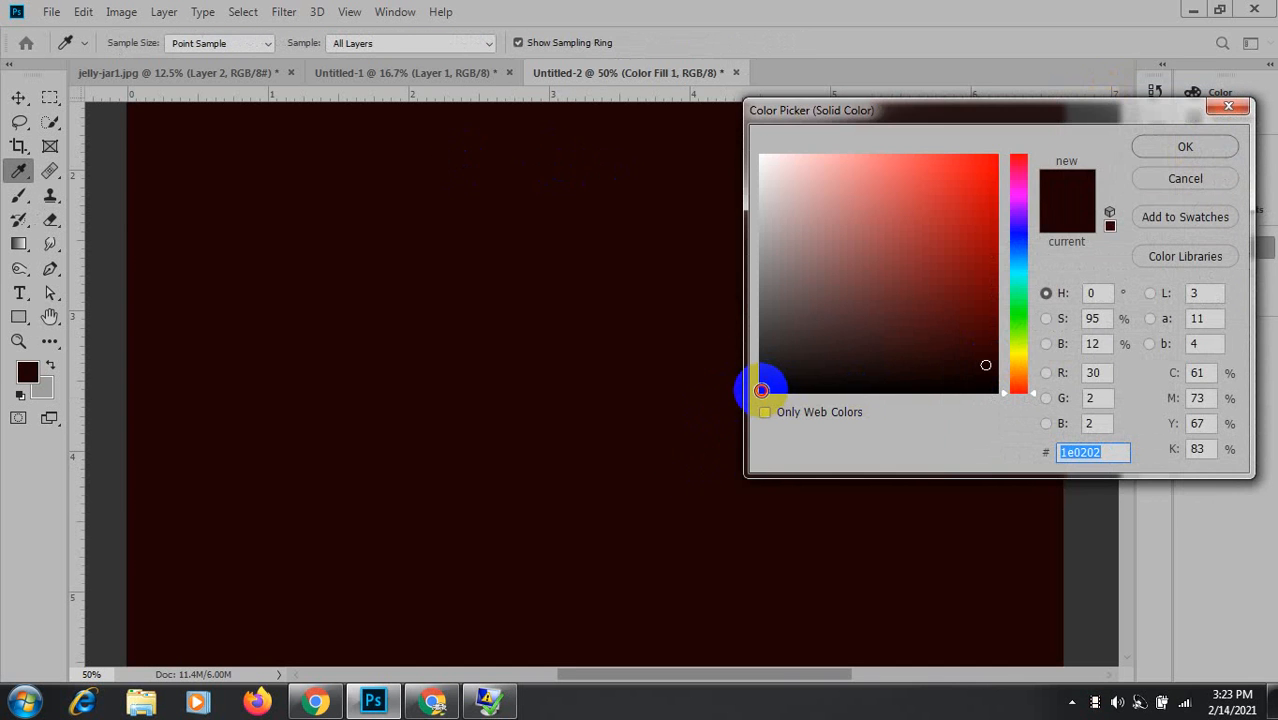
left_click(761, 390)
left_click(1185, 146)
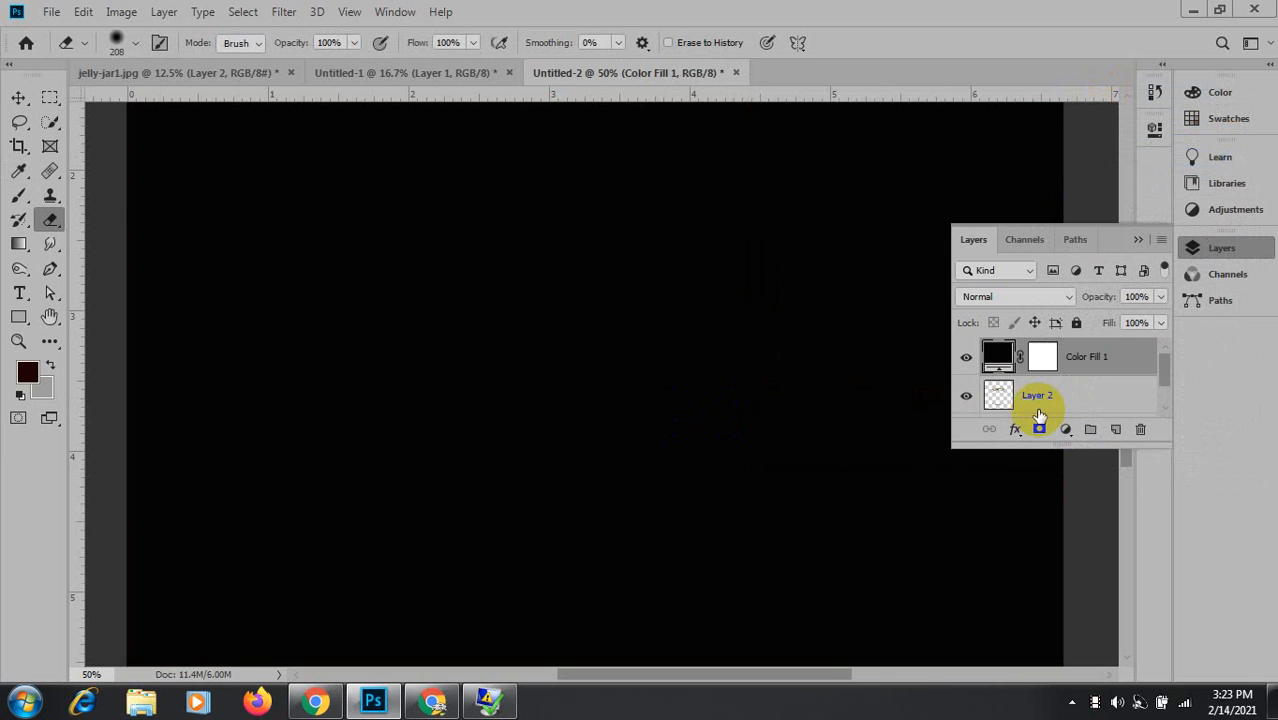
left_click_drag(1095, 350, 1087, 418)
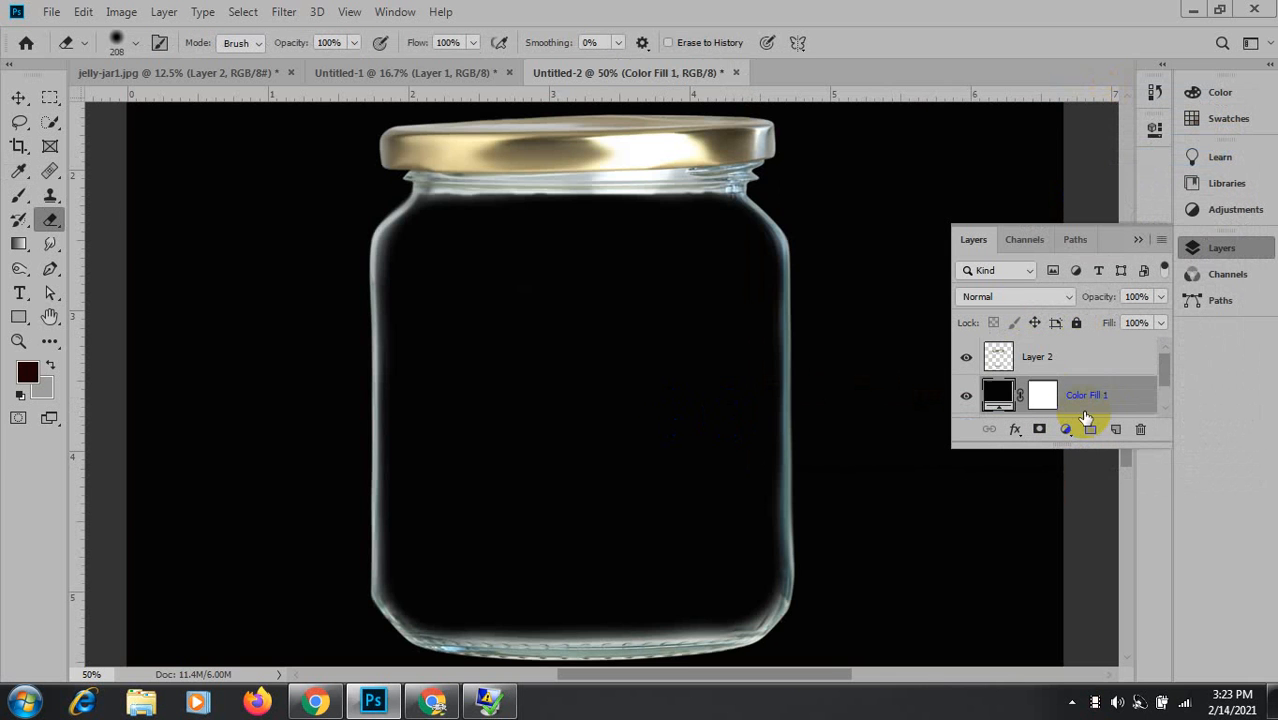
Move the jar slightly lower on the black canvas.
left_click(1137, 240)
key("ctrl+minus")
key("ctrl+minus")
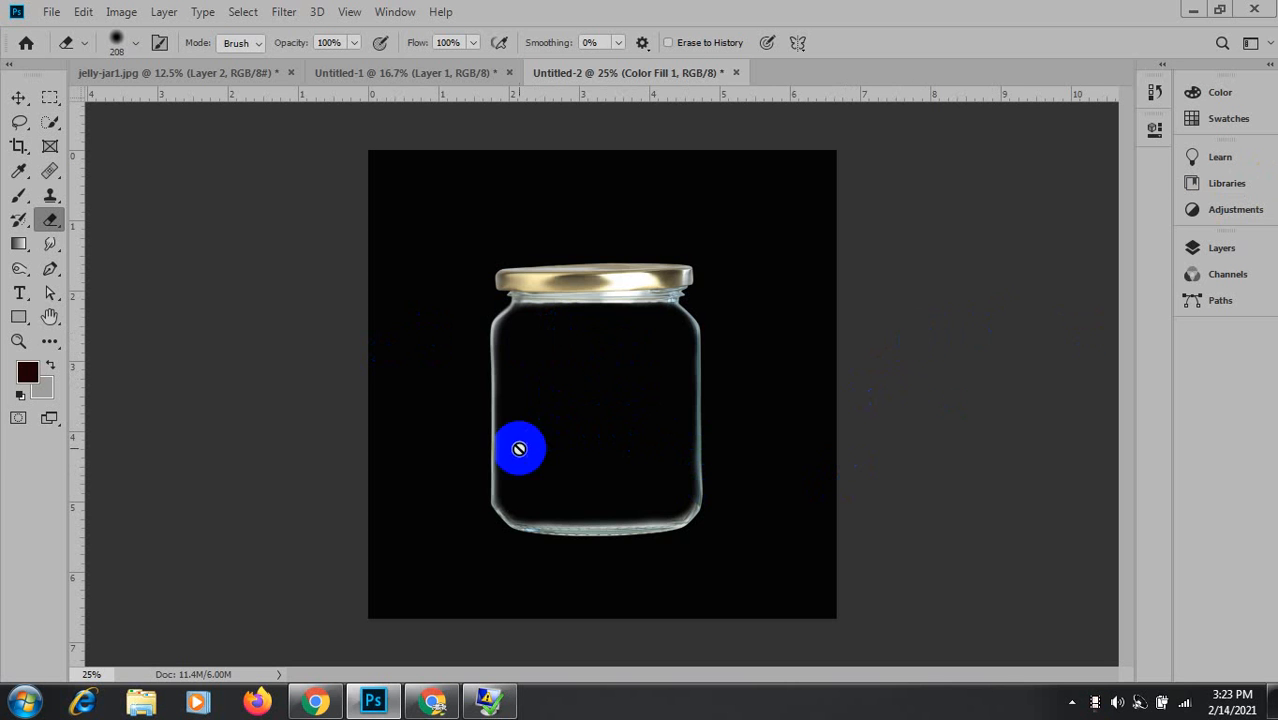
left_click(17, 99)
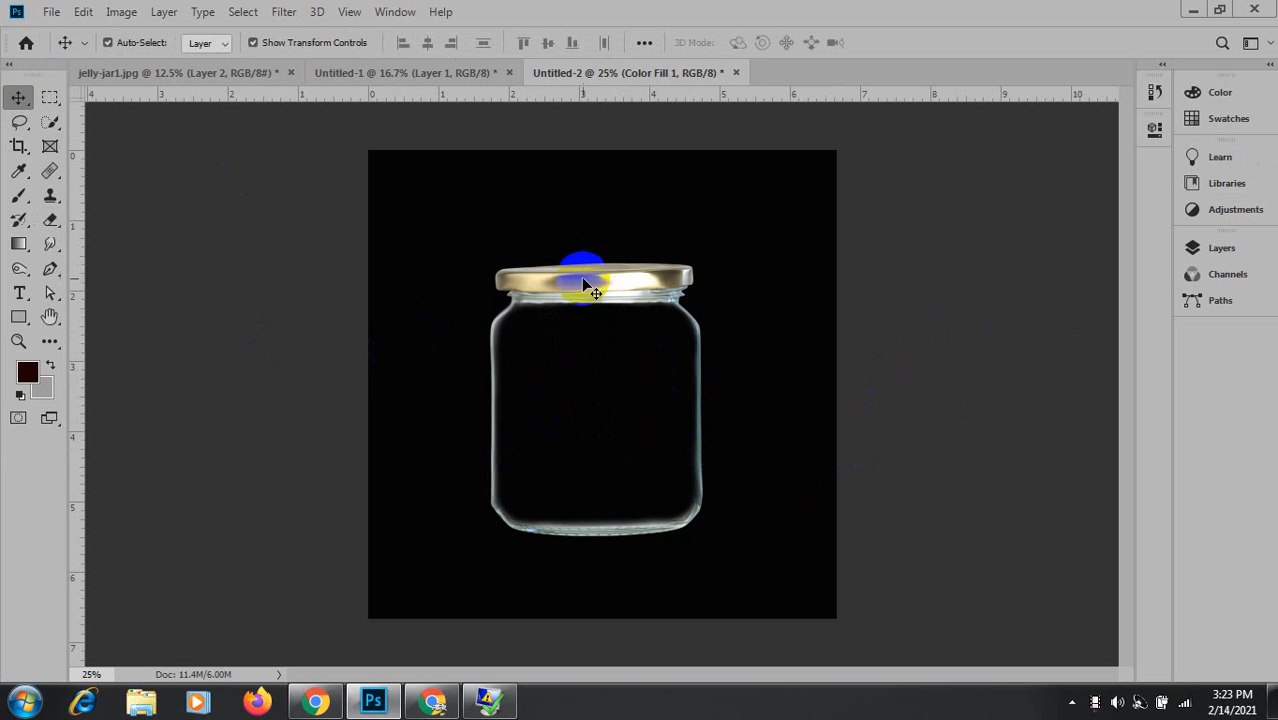
mouse_move(581, 277)
left_mouse_down()
mouse_move(693, 264)
mouse_move(561, 256)
mouse_move(622, 316)
mouse_move(599, 257)
mouse_move(583, 296)
left_mouse_up()
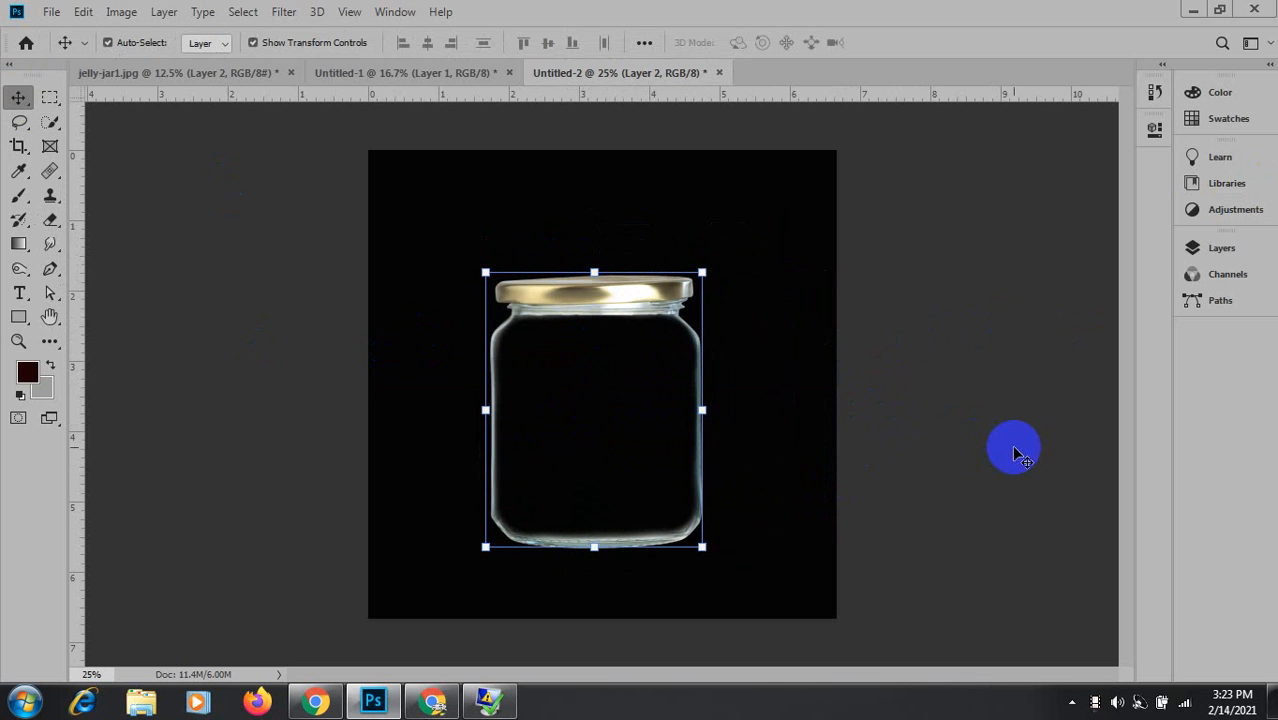
Delete the black Color Fill 1 layer beneath the jar and select Layer 2.
left_click(1222, 251)
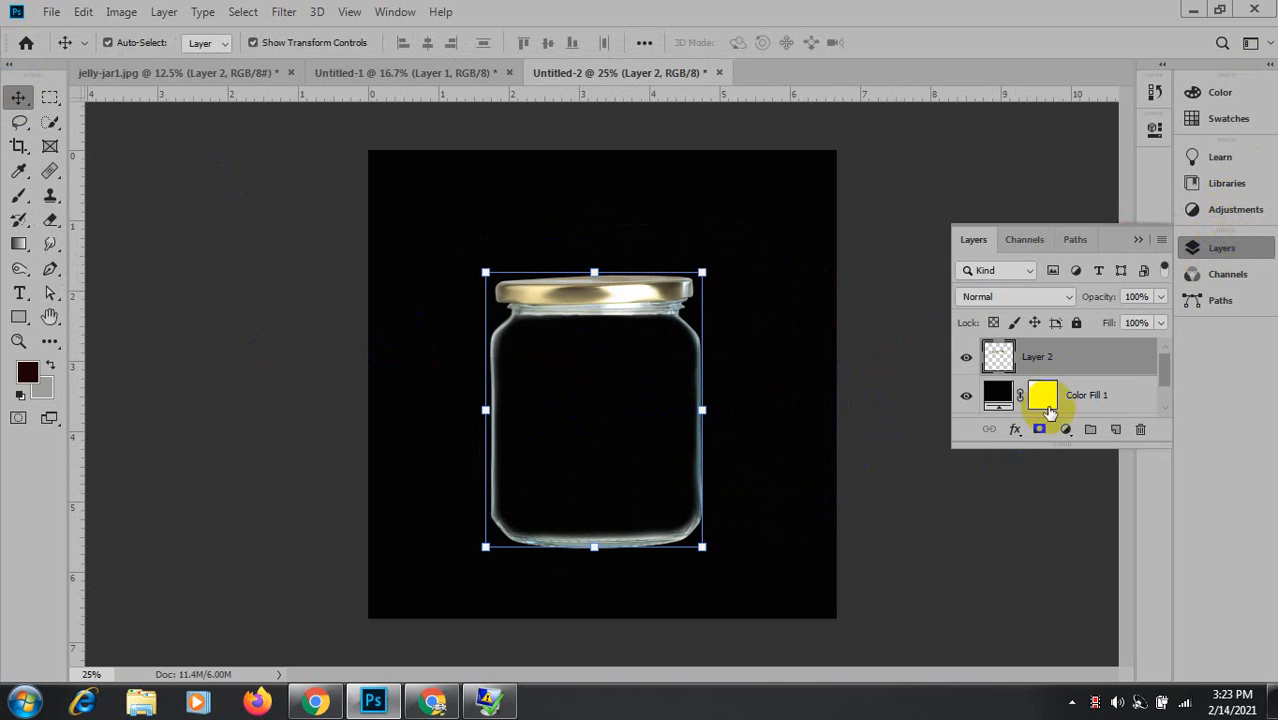
left_click(992, 398)
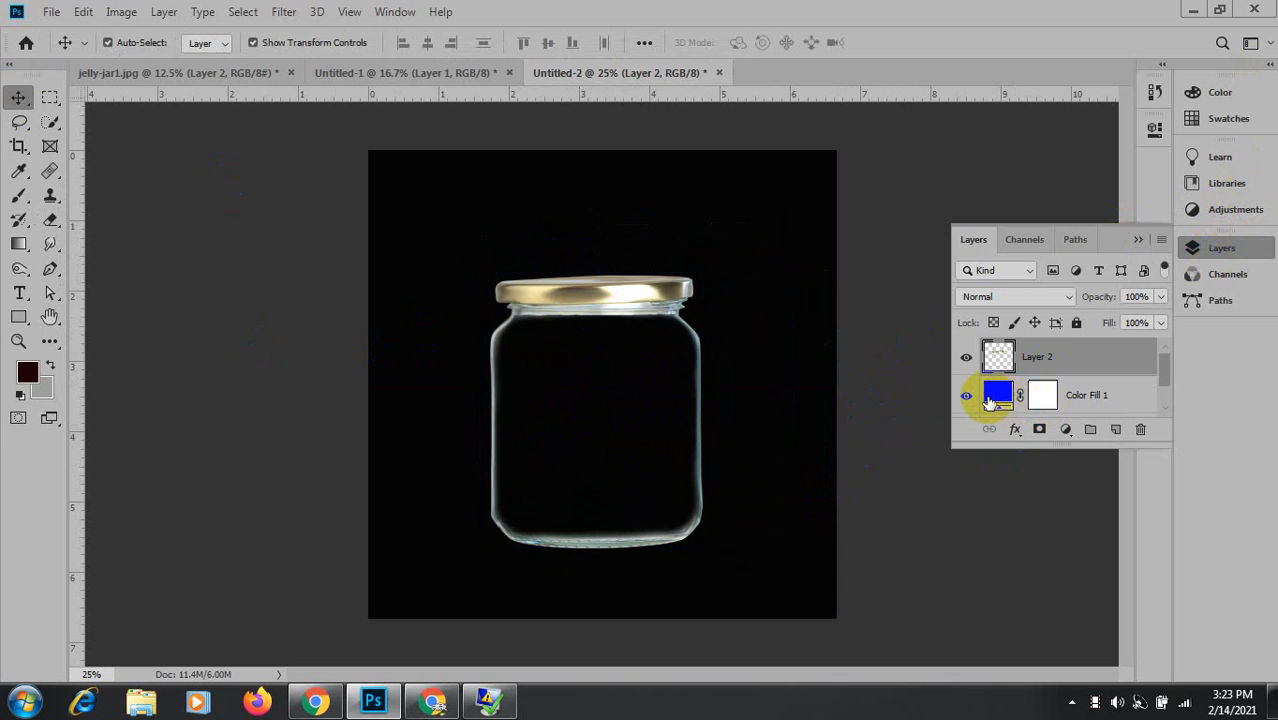
left_click(1138, 430)
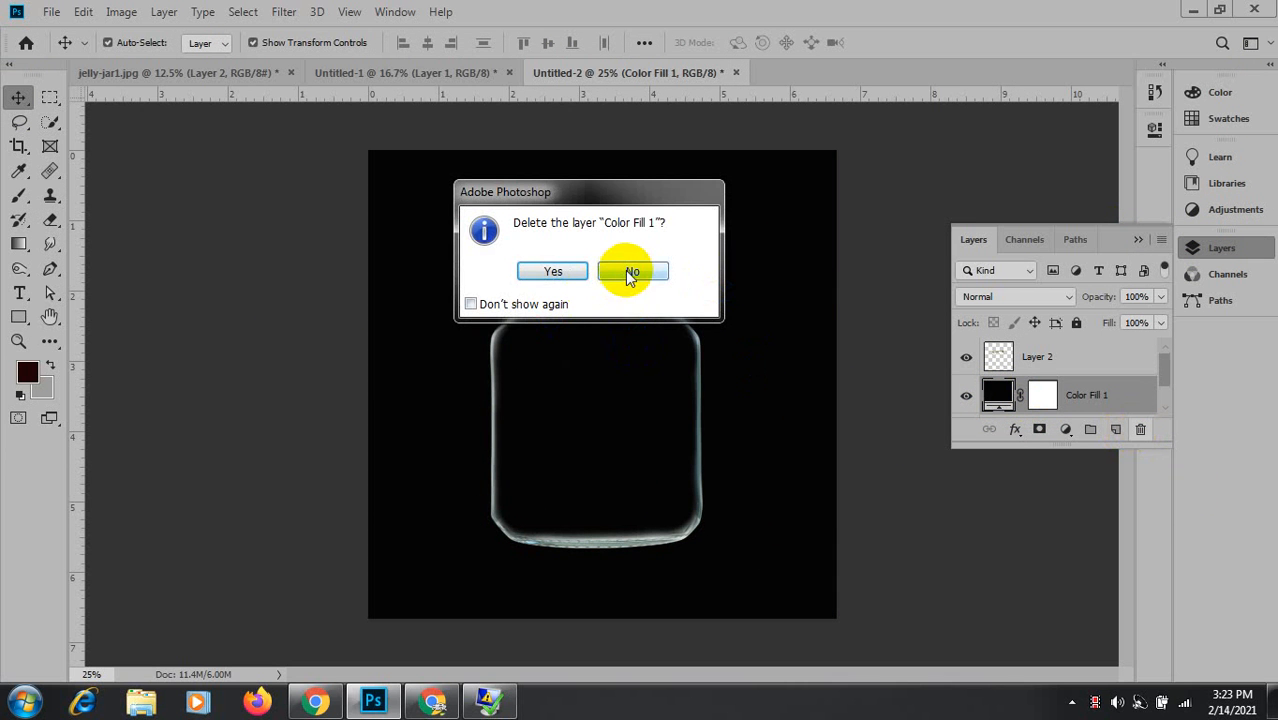
left_click(558, 272)
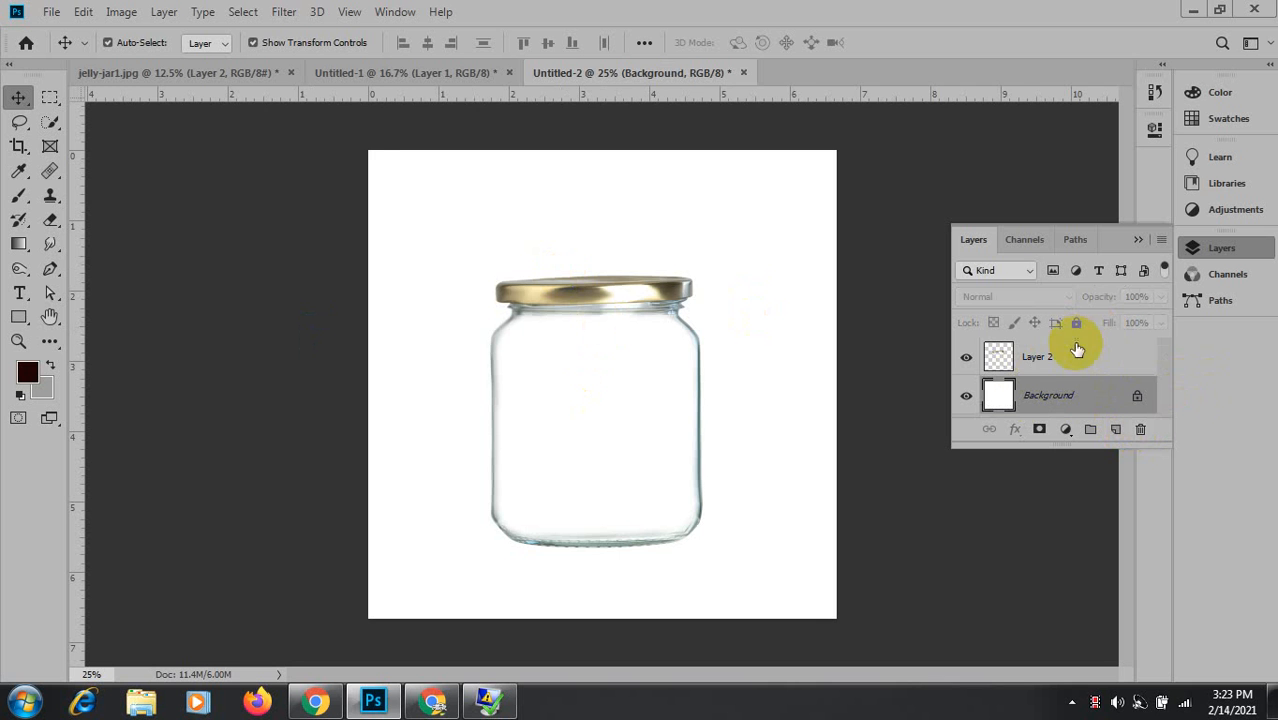
left_click(1048, 356)
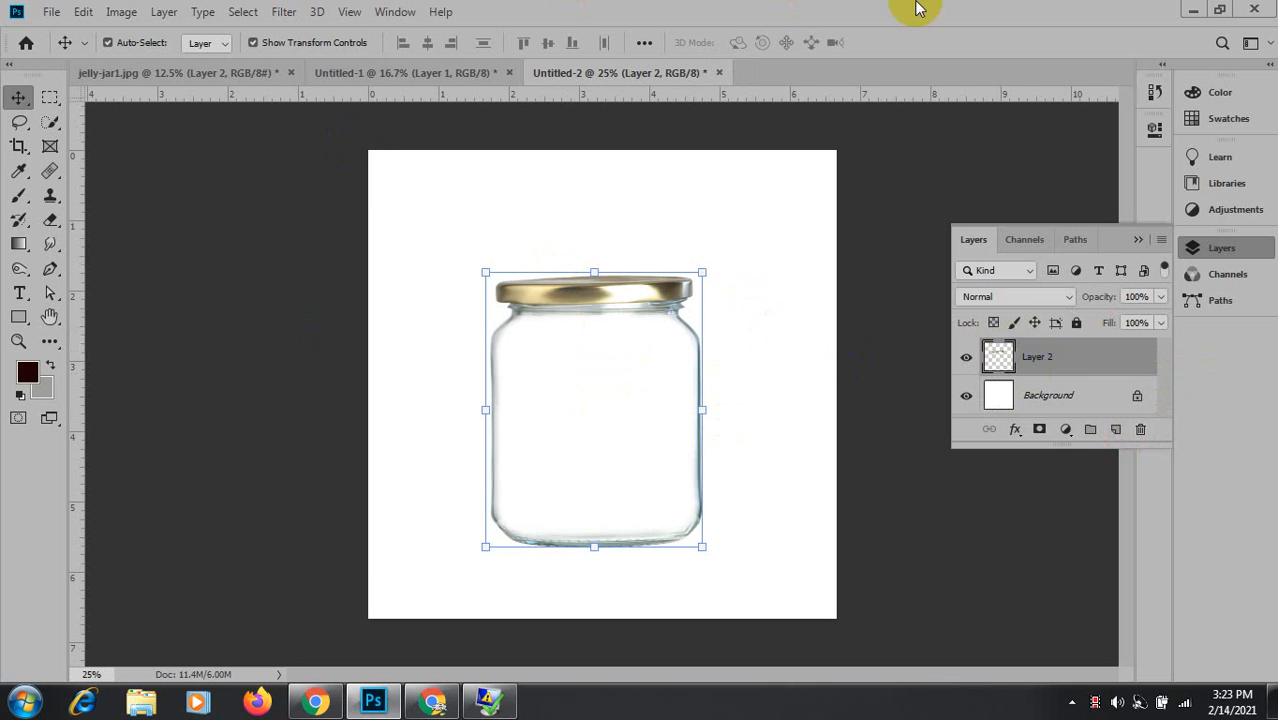
Place the robot-trees-green-sustainability image from the desktop into the jar document.
left_click(1192, 9)
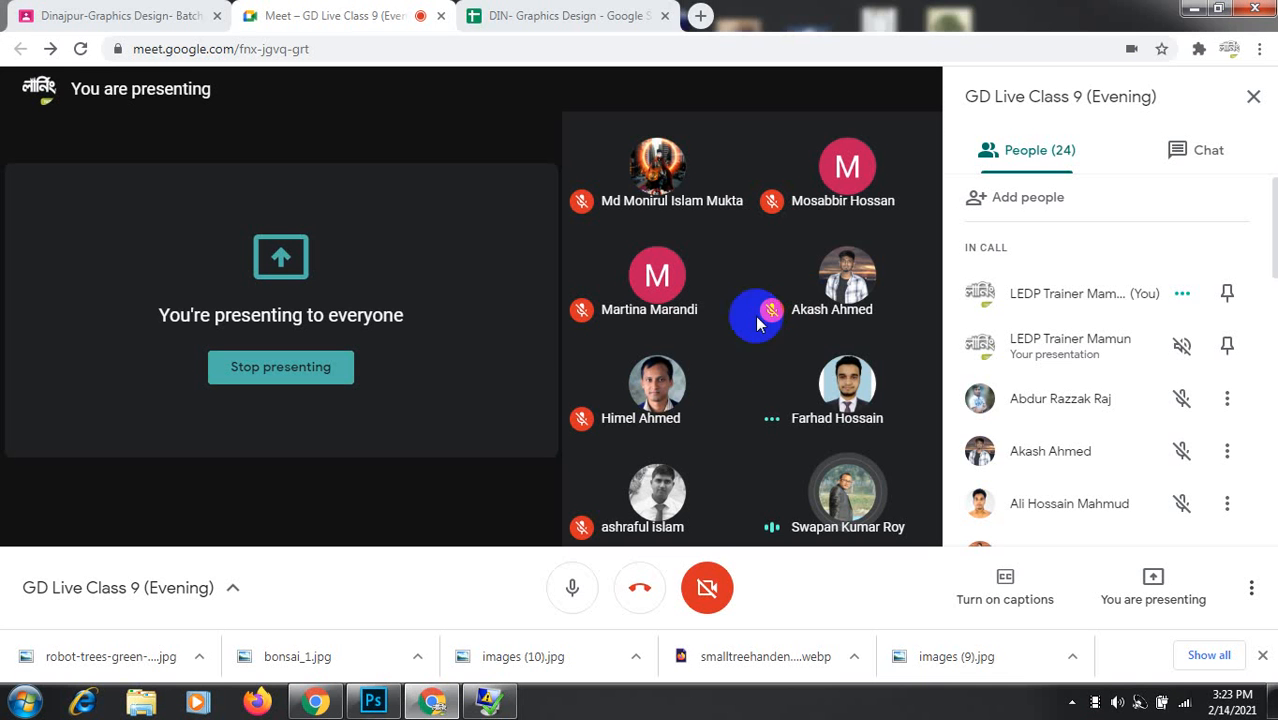
left_click(1196, 9)
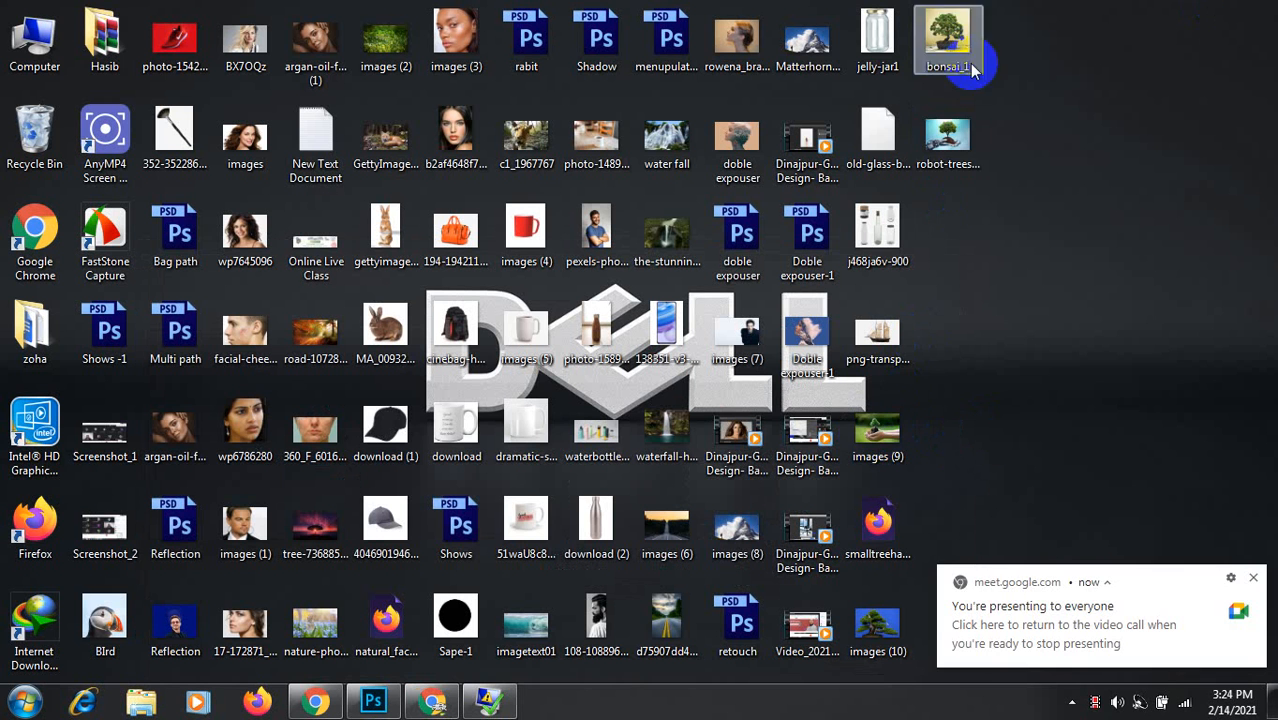
left_click(948, 138)
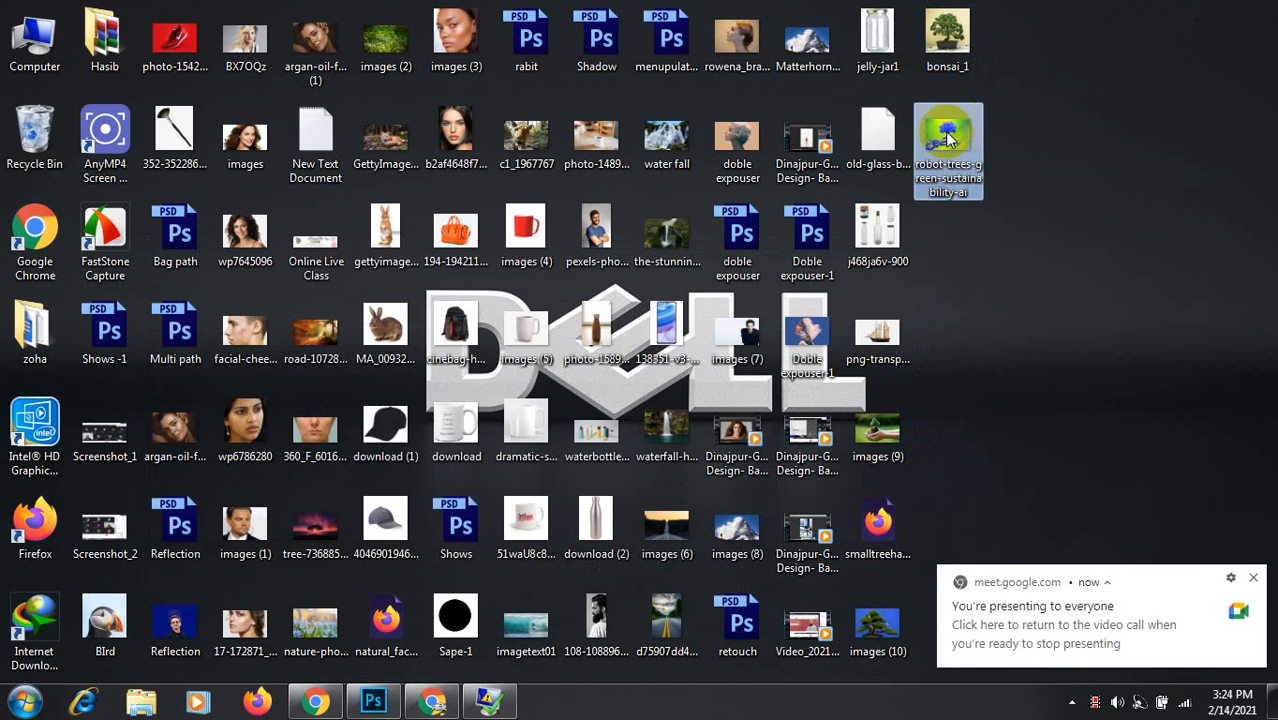
left_click_drag(948, 138, 603, 330)
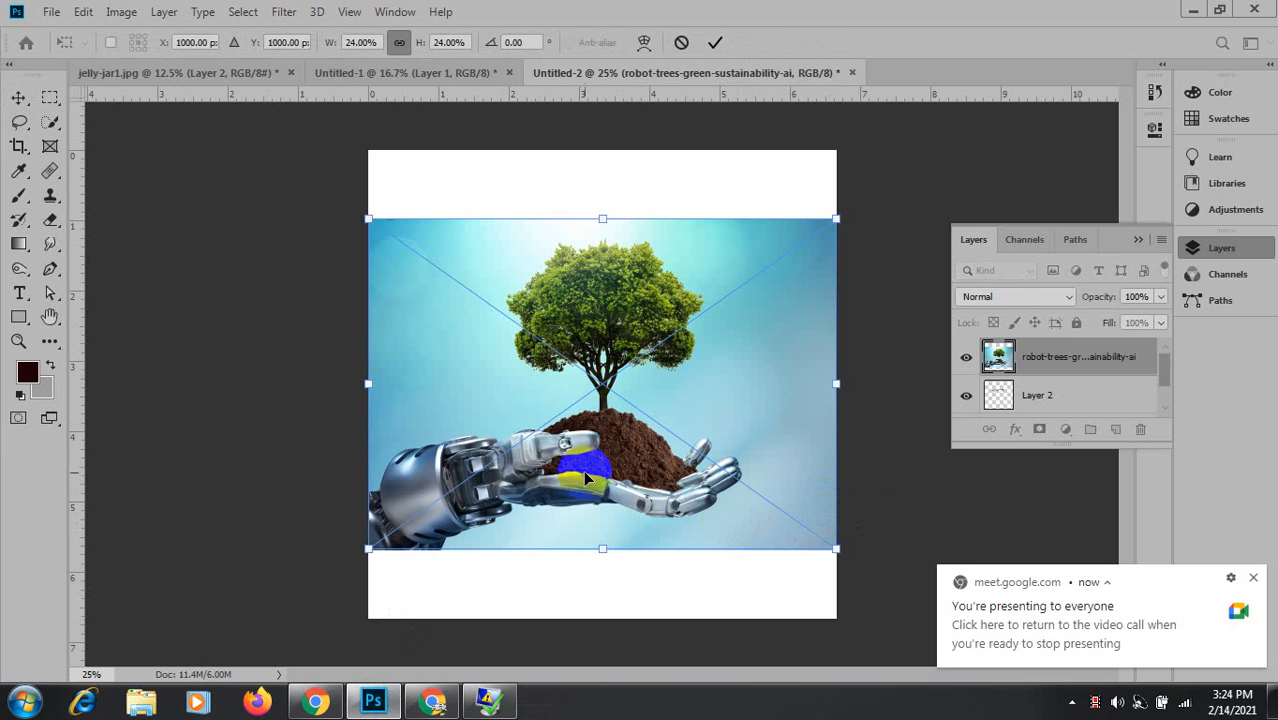
Lower the placed image's opacity to 47%, scale it to about 21% by 20%, and position its tree inside the jar.
mouse_move(614, 453)
left_mouse_down()
mouse_move(596, 479)
mouse_move(619, 451)
mouse_move(605, 462)
mouse_move(618, 468)
left_mouse_up()
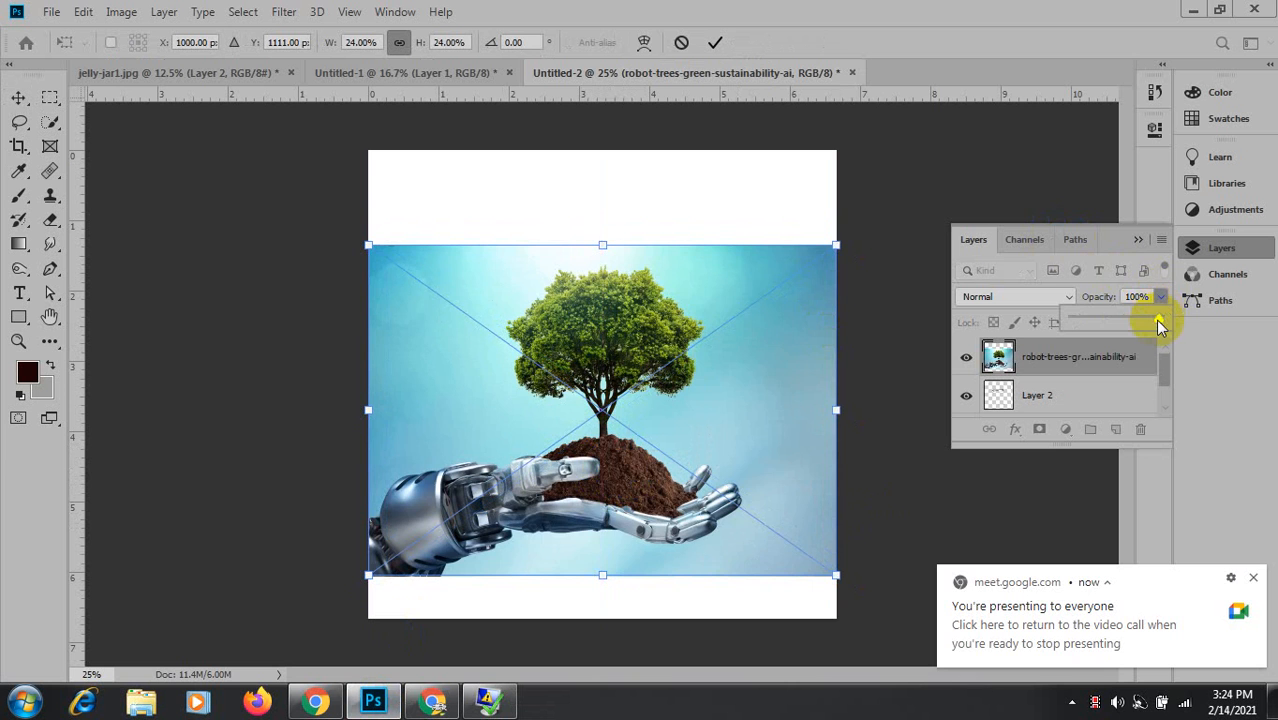
left_click_drag(1130, 325, 1116, 326)
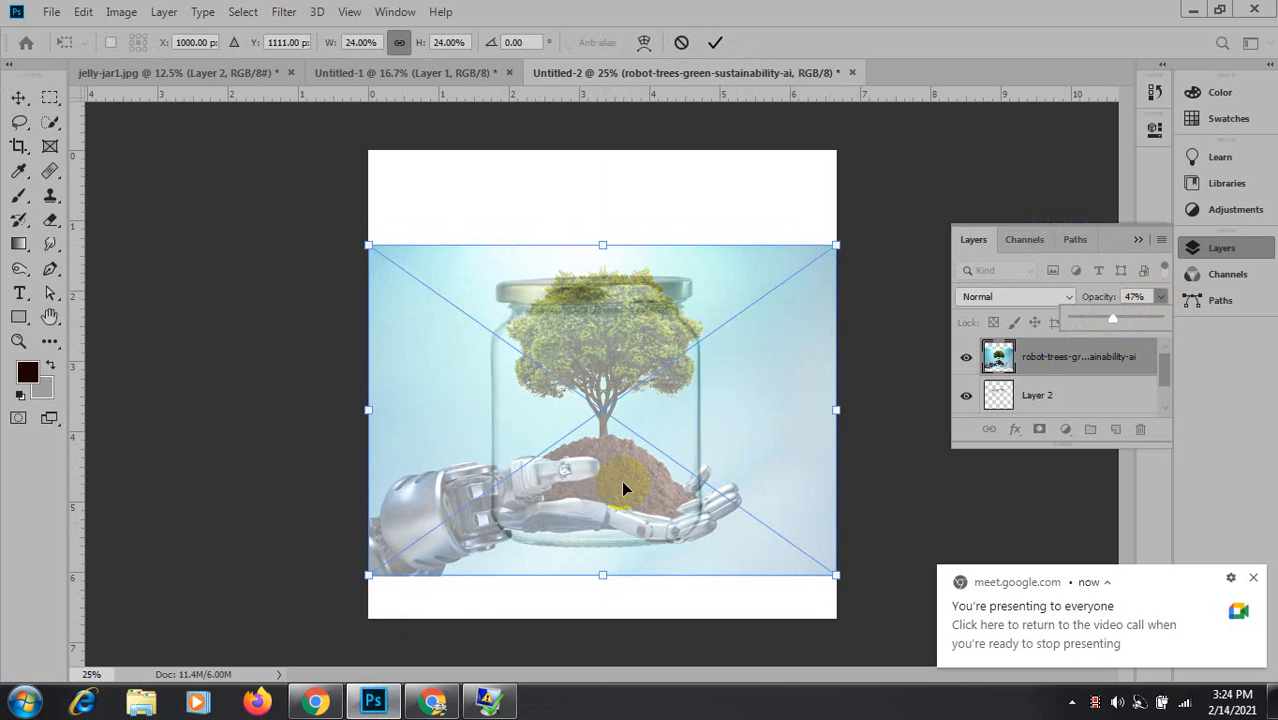
left_click_drag(624, 489, 617, 515)
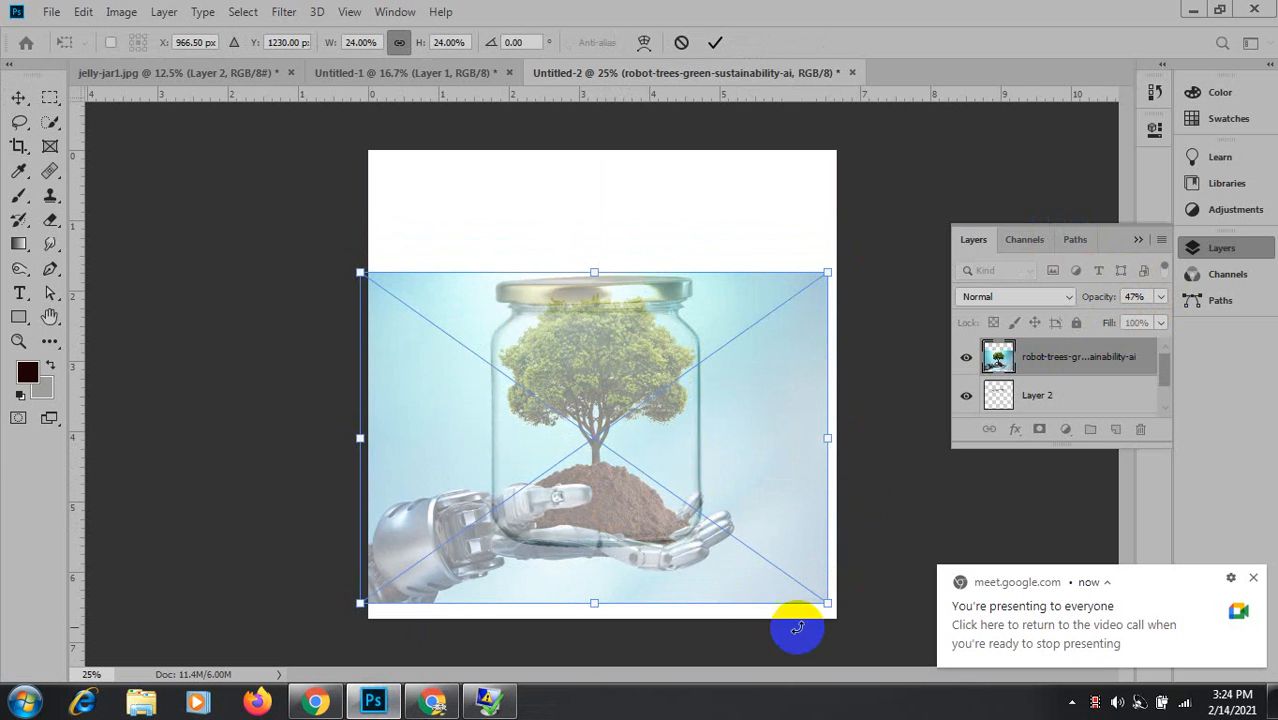
left_click_drag(821, 600, 765, 537)
left_click_drag(560, 450, 607, 505)
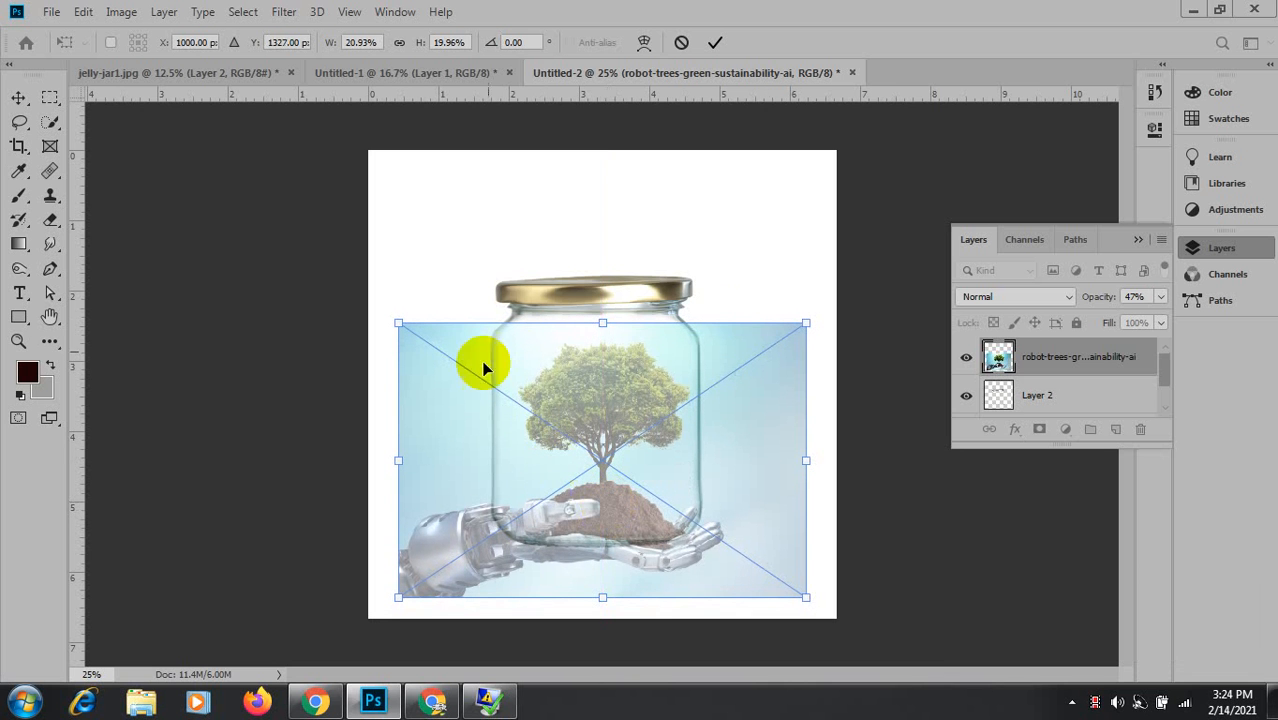
left_click(714, 44)
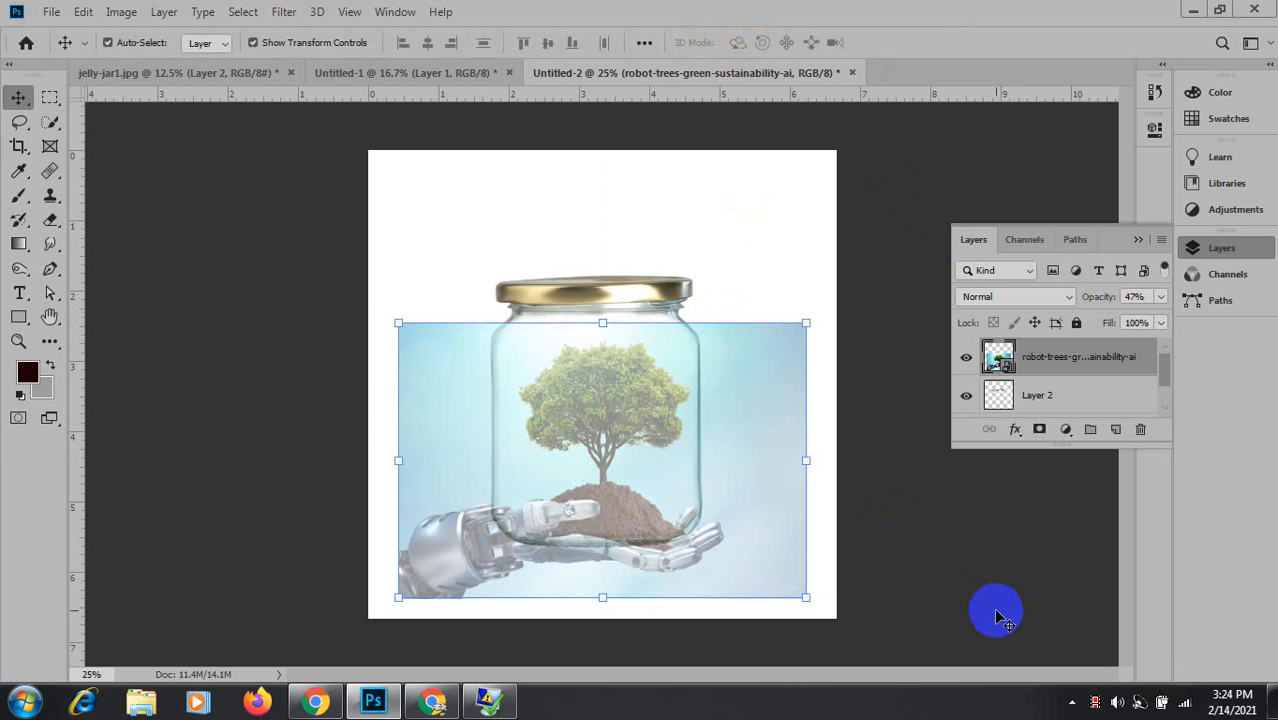
Shift the tree image slightly to the left to centre the tree and soil within the jar.
left_click(624, 517, "ctrl")
left_click_drag(627, 538, 603, 406)
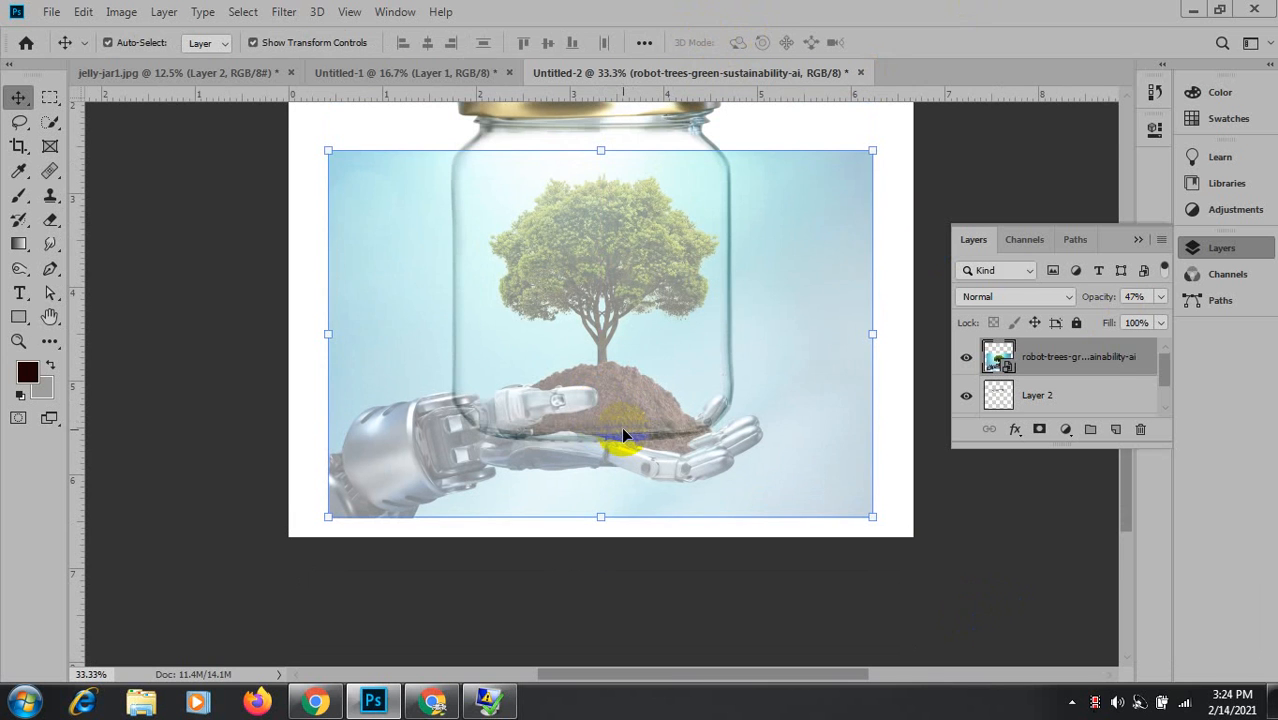
left_click_drag(636, 260, 616, 259)
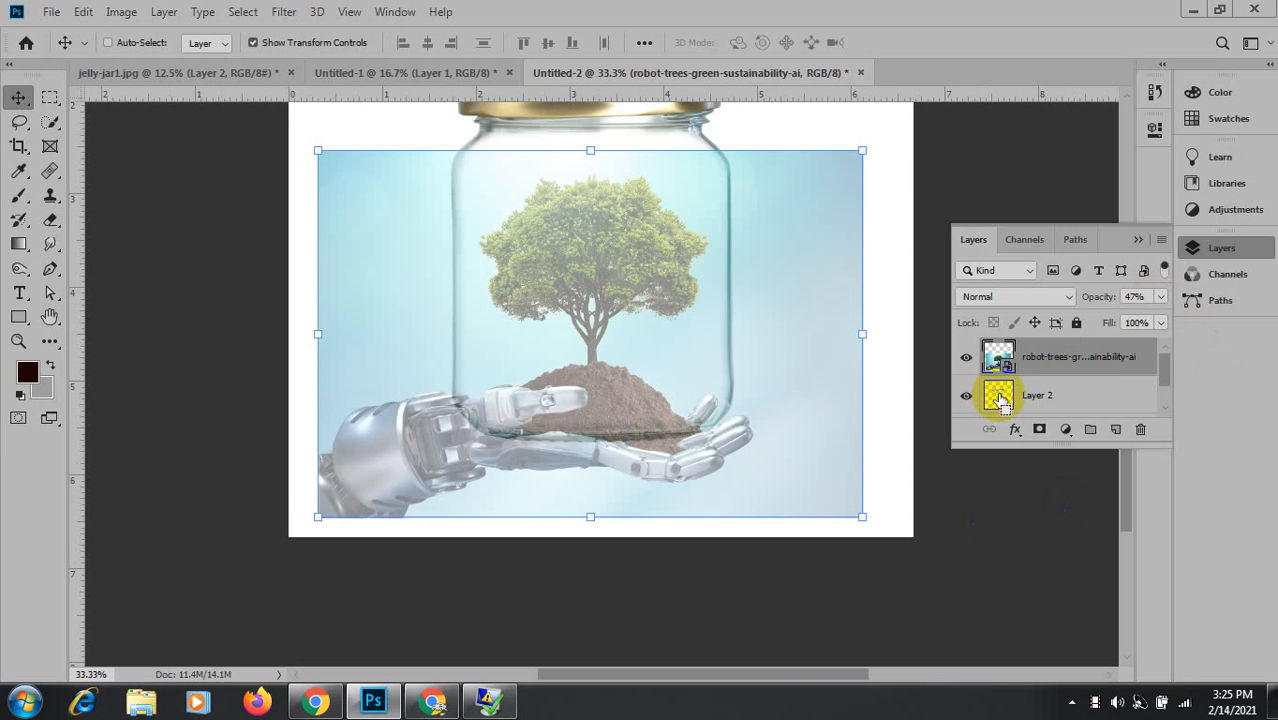
Load the jar's outline as a selection, deselect it, and rasterize the robot-trees layer.
left_click(1001, 400, "ctrl")
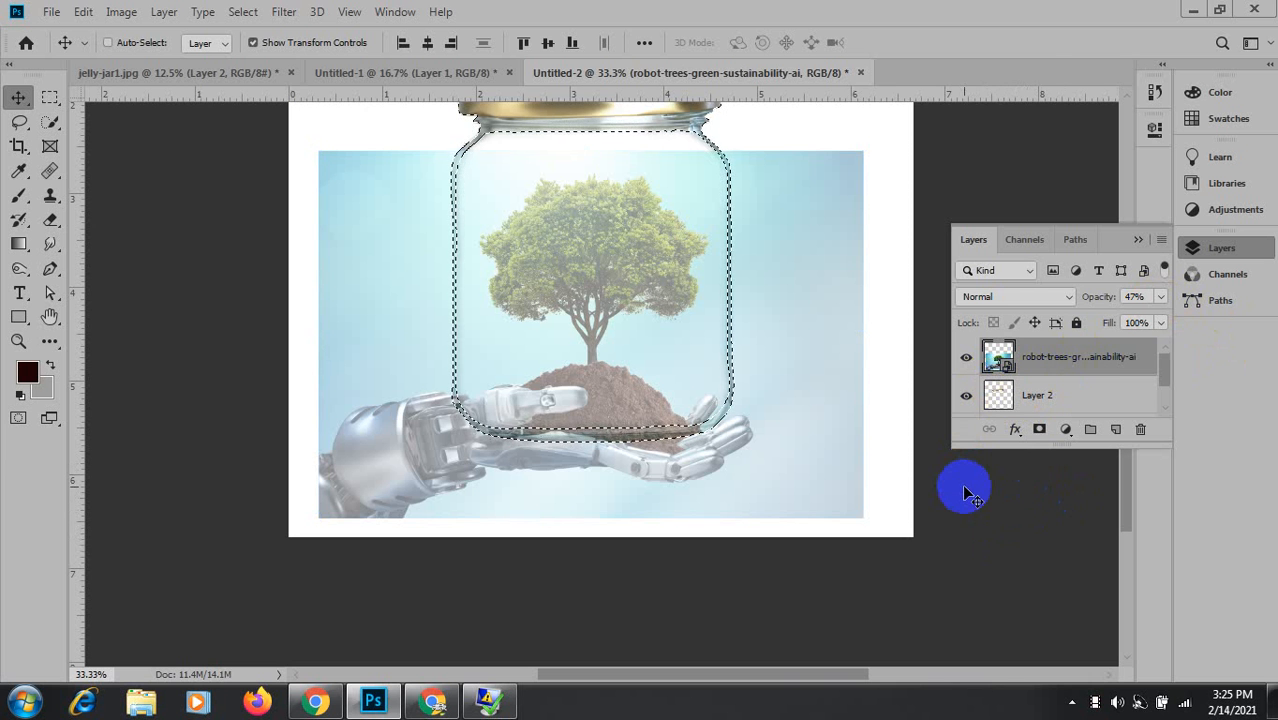
key("ctrl+d")
right_click(1053, 362)
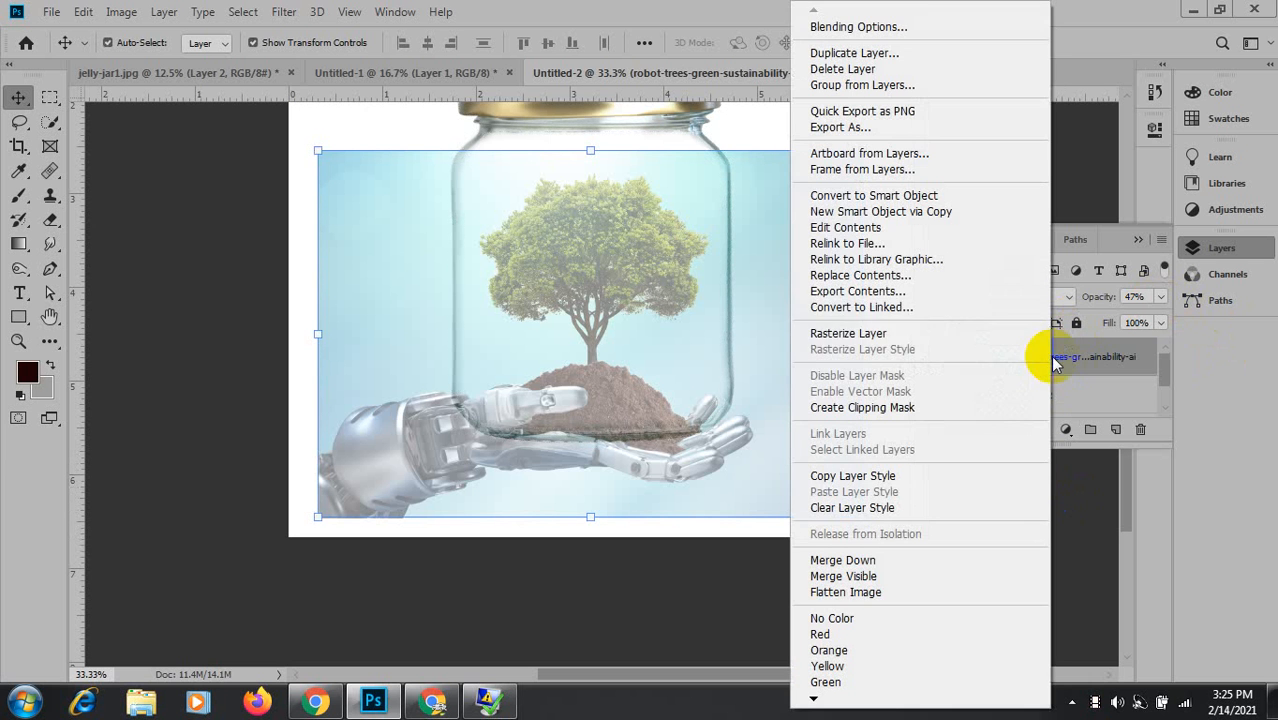
left_click(893, 331)
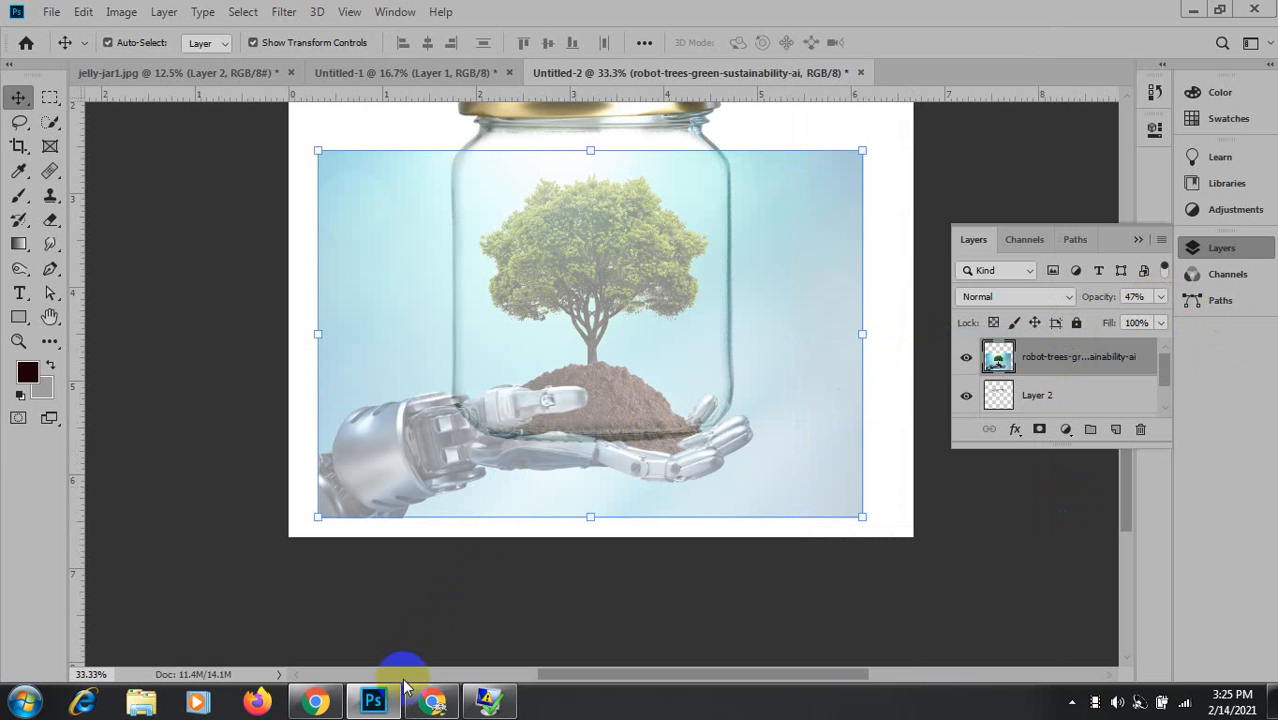
left_click(432, 700)
left_click(827, 186)
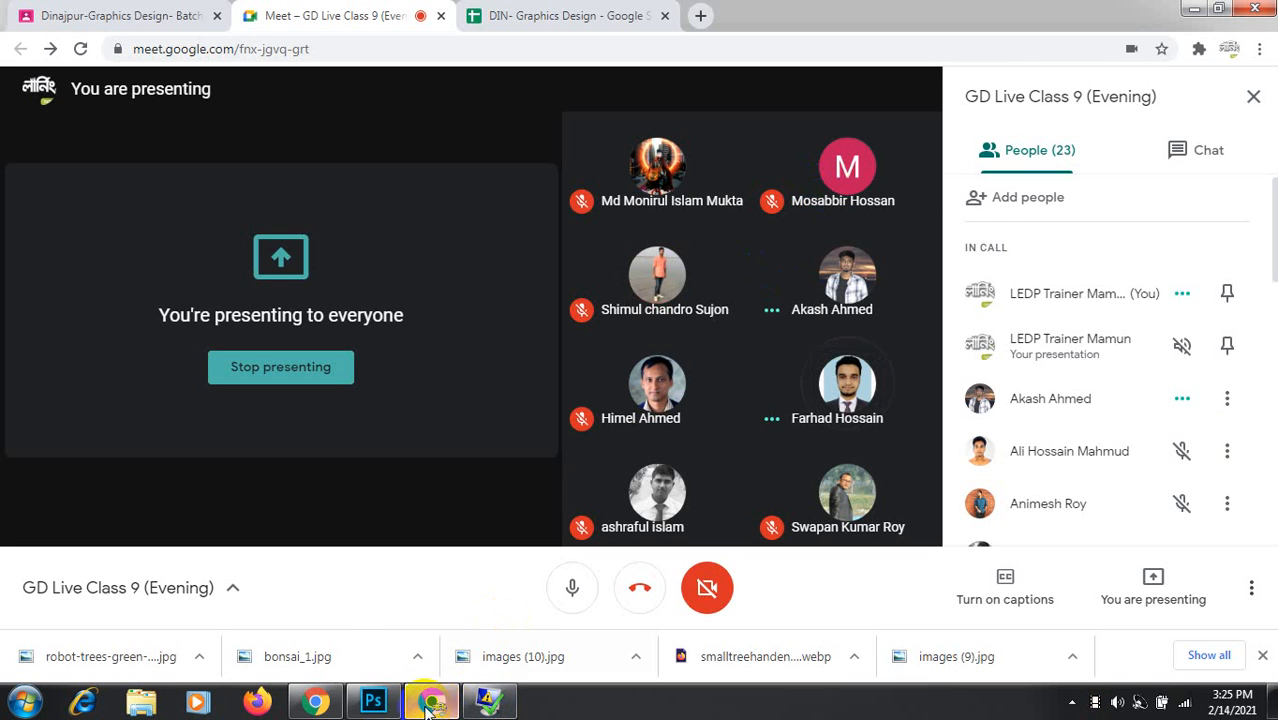
left_click(373, 700)
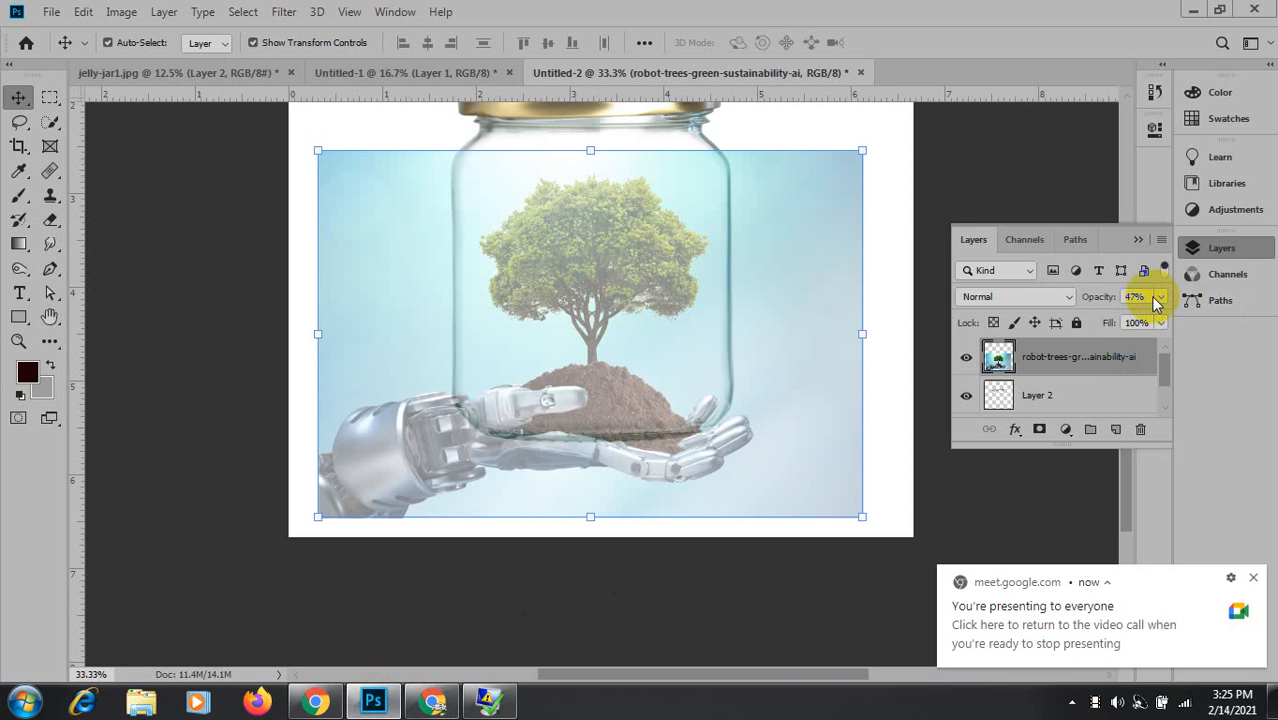
Set the robot-trees layer's opacity to 100% and prepare a soft 49 px Clone Stamp brush for the robot thumb.
left_click_drag(1112, 319, 1227, 318)
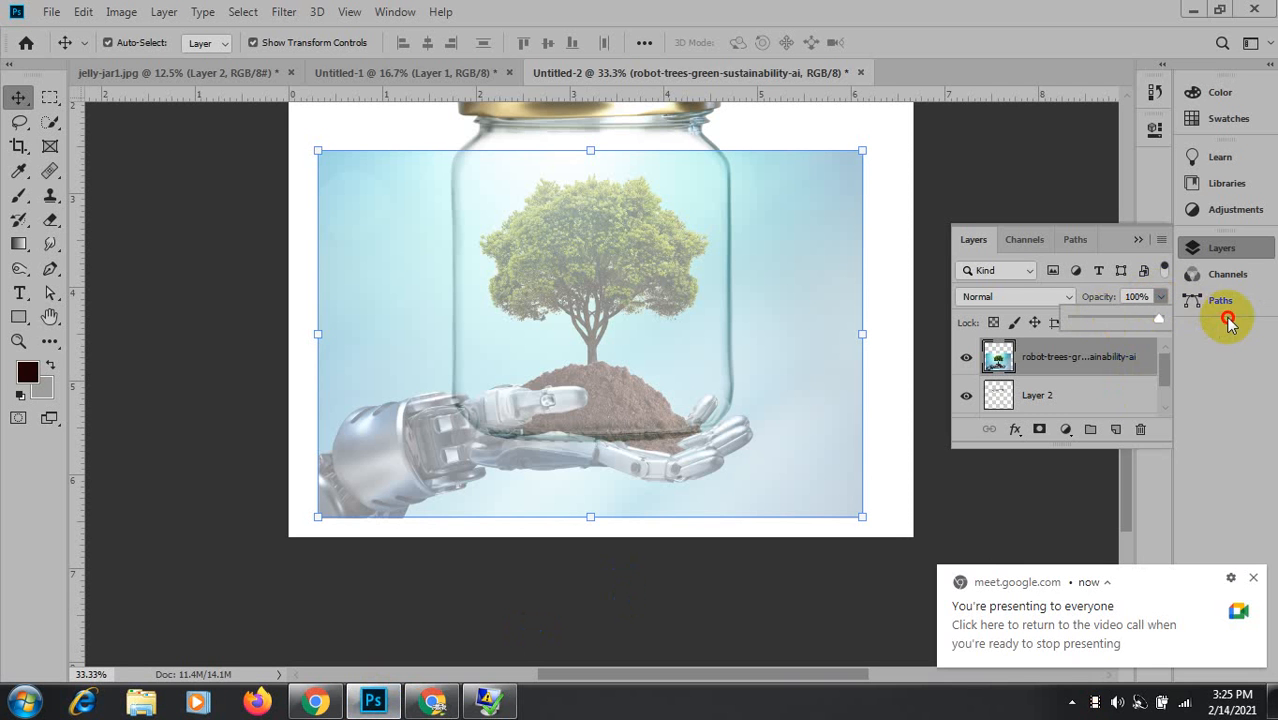
left_click(572, 387, "ctrl")
left_click(551, 395, "ctrl")
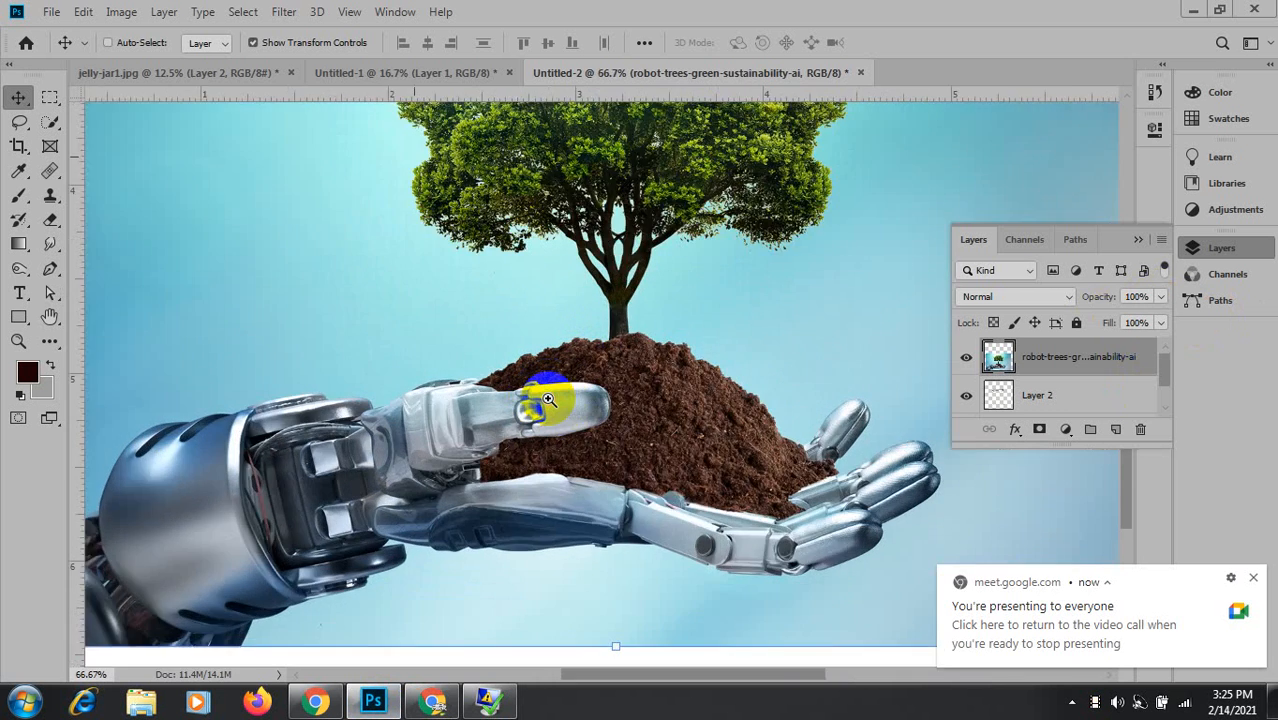
left_click(549, 398, "ctrl")
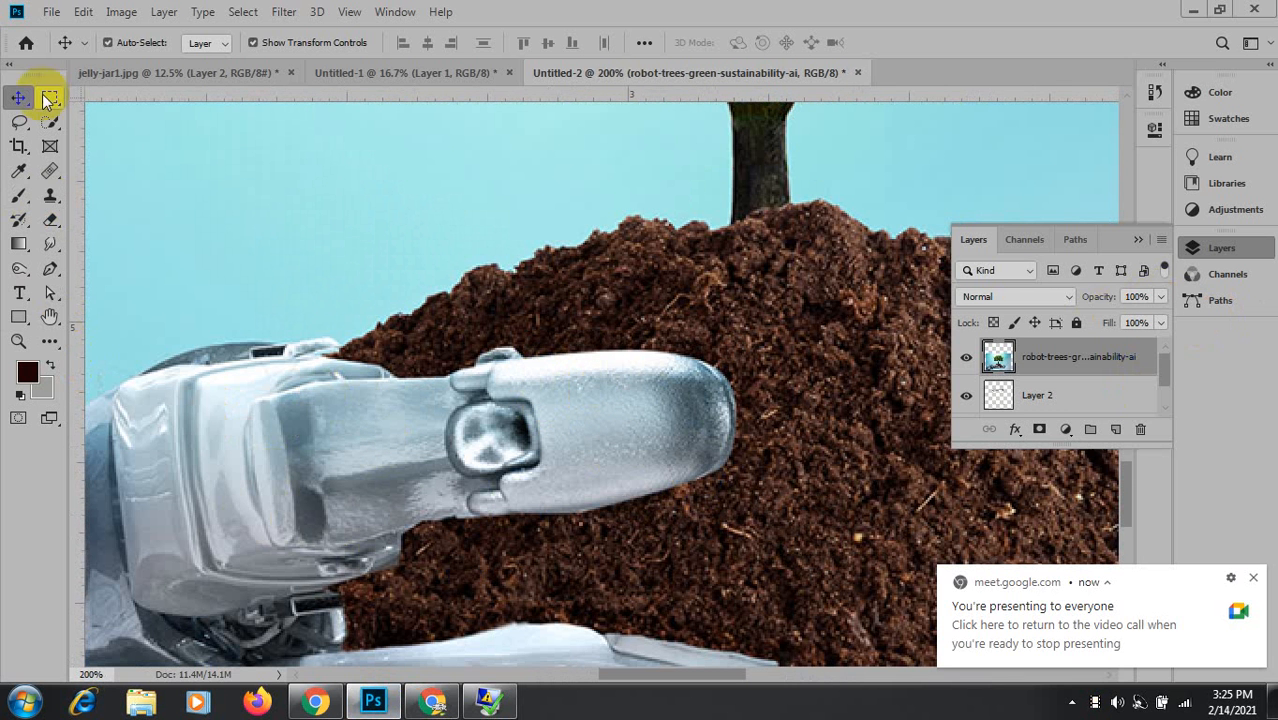
left_click(52, 172)
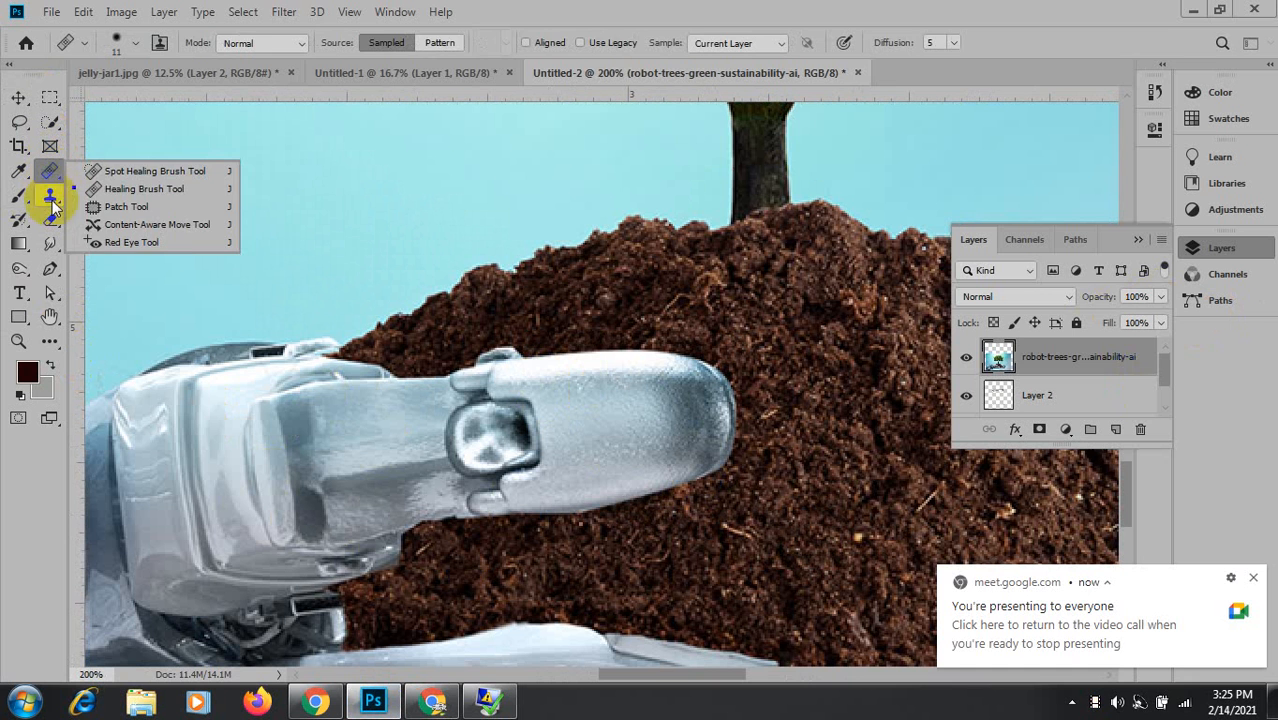
left_click(53, 199)
left_click(114, 196)
right_click(770, 478, "alt")
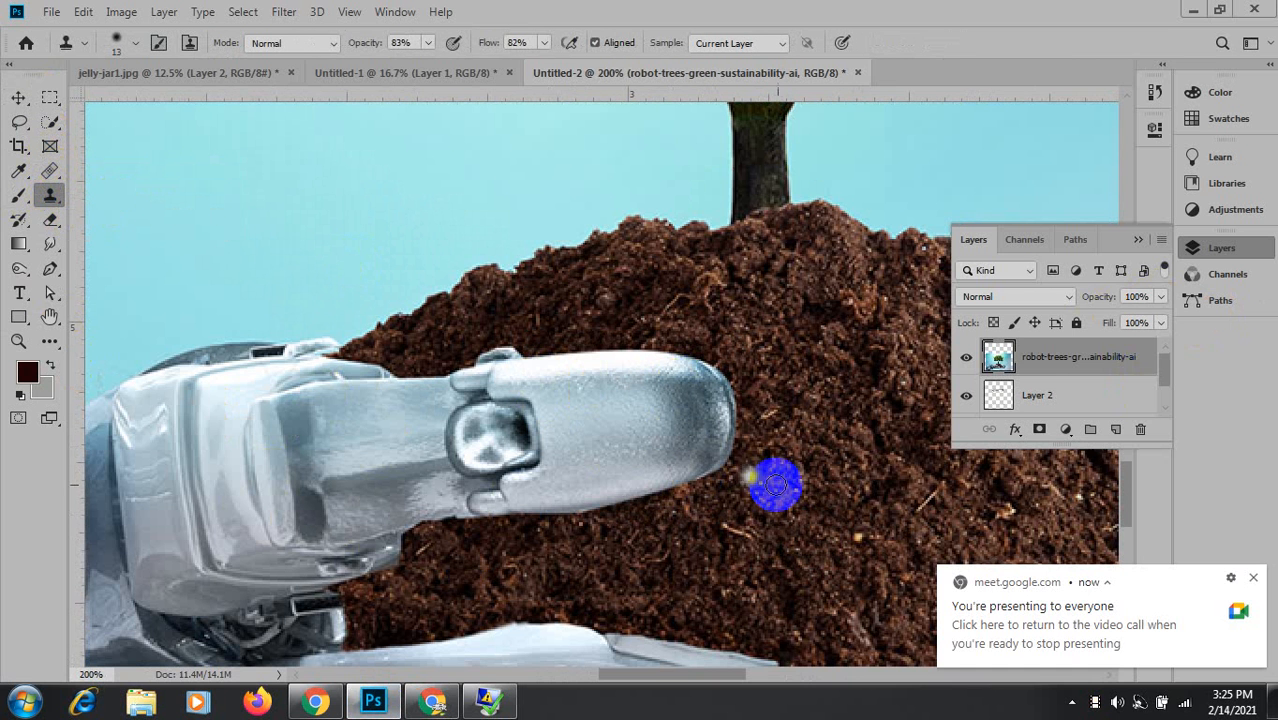
left_click_drag(788, 478, 832, 493)
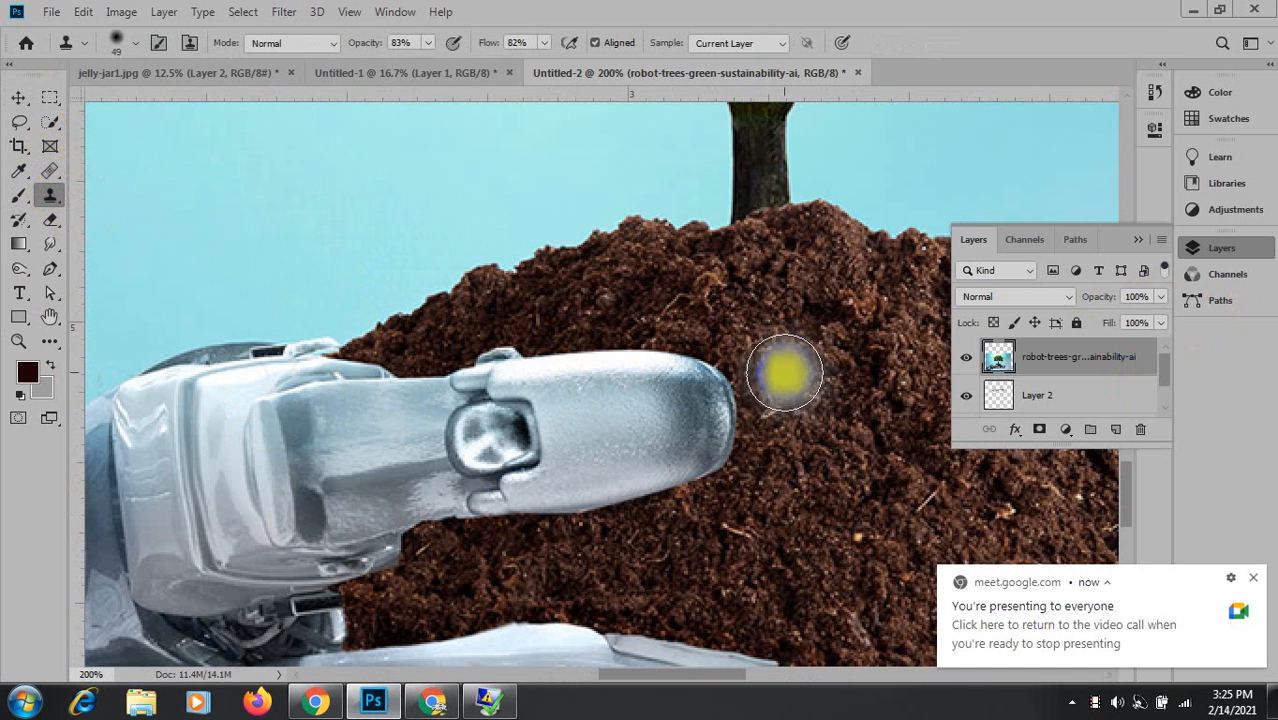
Sample the soil beside the robot thumb and clone it over the thumb's tip.
left_click(787, 425, "alt")
mouse_move(742, 404)
left_mouse_down()
mouse_move(736, 377)
mouse_move(713, 374)
mouse_move(719, 414)
mouse_move(691, 467)
mouse_move(622, 502)
left_mouse_up()
mouse_move(690, 337)
left_mouse_down()
mouse_move(659, 372)
mouse_move(666, 392)
mouse_move(628, 445)
mouse_move(680, 430)
left_mouse_up()
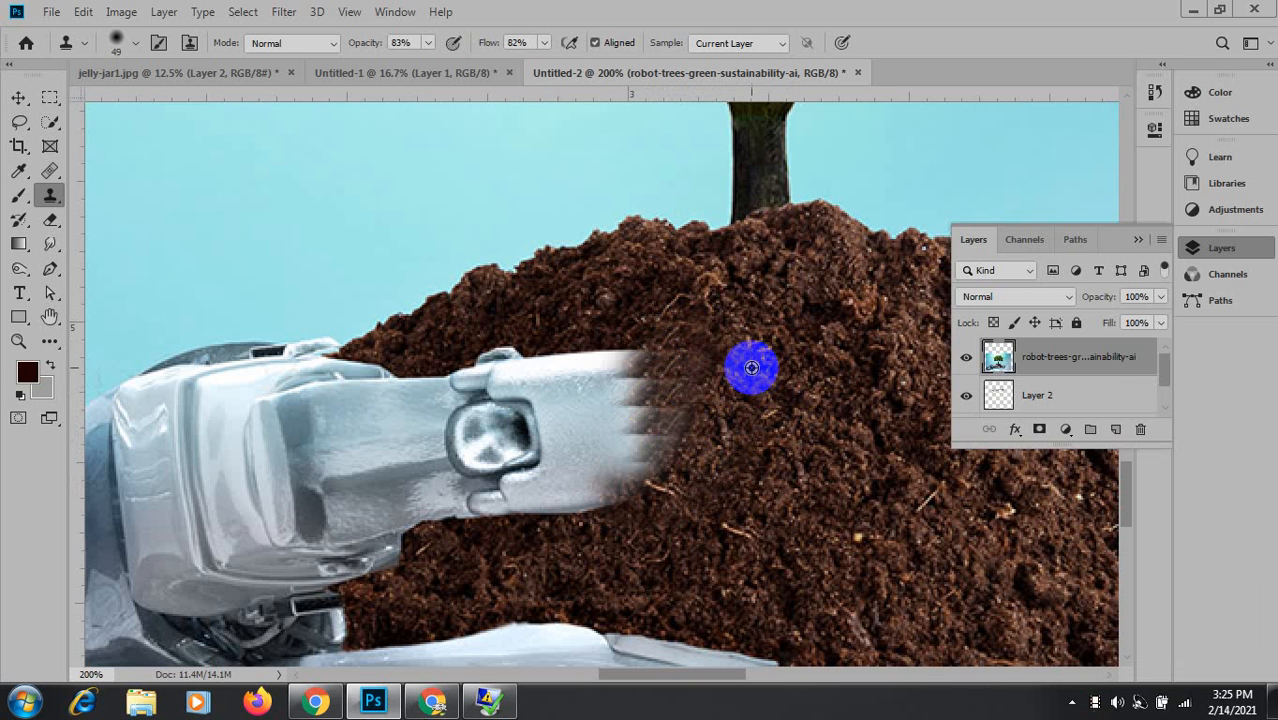
mouse_move(752, 368)
left_mouse_down()
mouse_move(707, 351)
mouse_move(669, 433)
mouse_move(730, 357)
mouse_move(810, 434)
left_mouse_up()
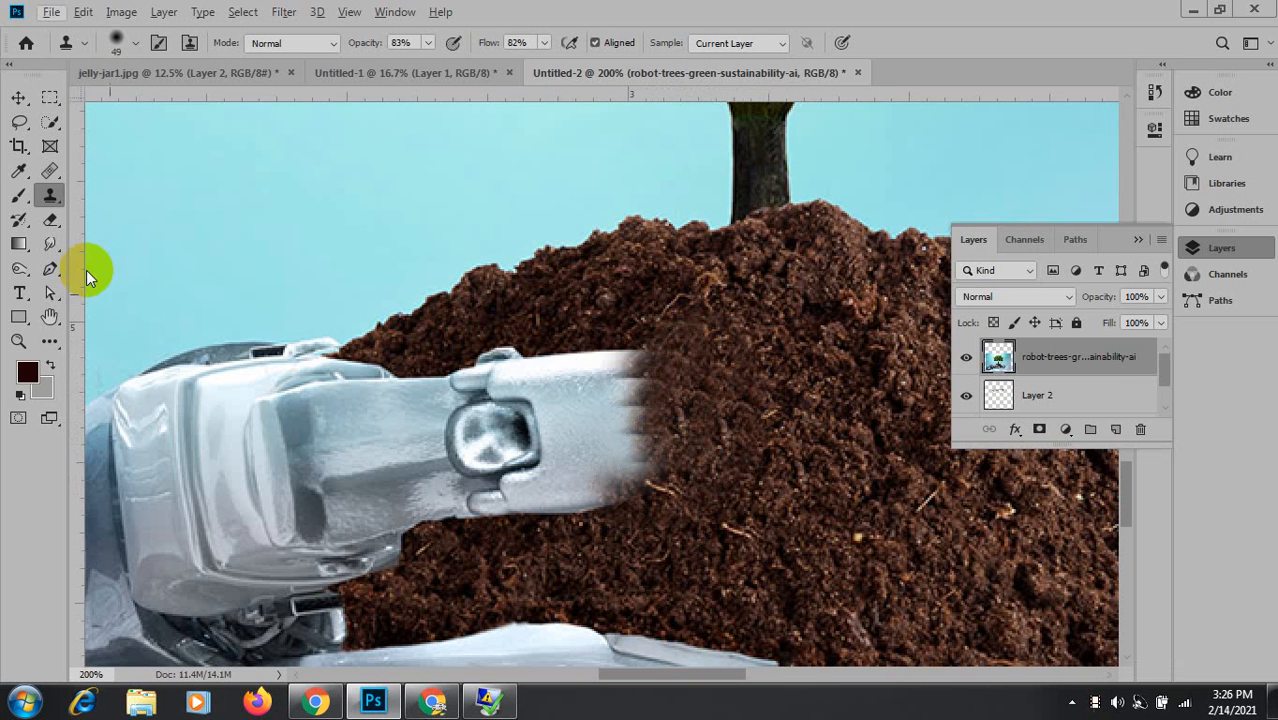
Patch the front part of the robot thumb with soil texture using the Patch tool, and deselect.
right_click(50, 171)
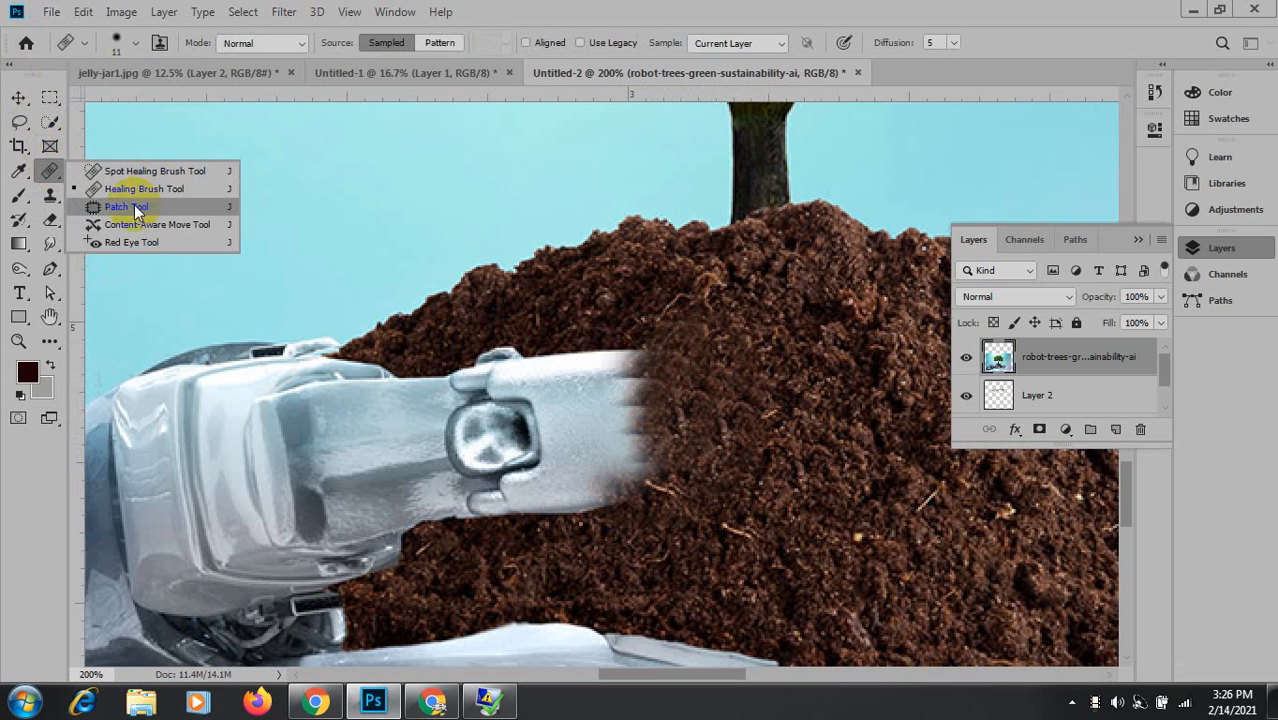
left_click(120, 205)
mouse_move(605, 338)
left_mouse_down()
mouse_move(565, 334)
mouse_move(599, 334)
mouse_move(485, 371)
mouse_move(513, 514)
mouse_move(614, 524)
mouse_move(662, 480)
mouse_move(676, 417)
mouse_move(646, 335)
mouse_move(598, 336)
mouse_move(807, 372)
mouse_move(807, 349)
mouse_move(793, 356)
left_mouse_up()
left_click(727, 403)
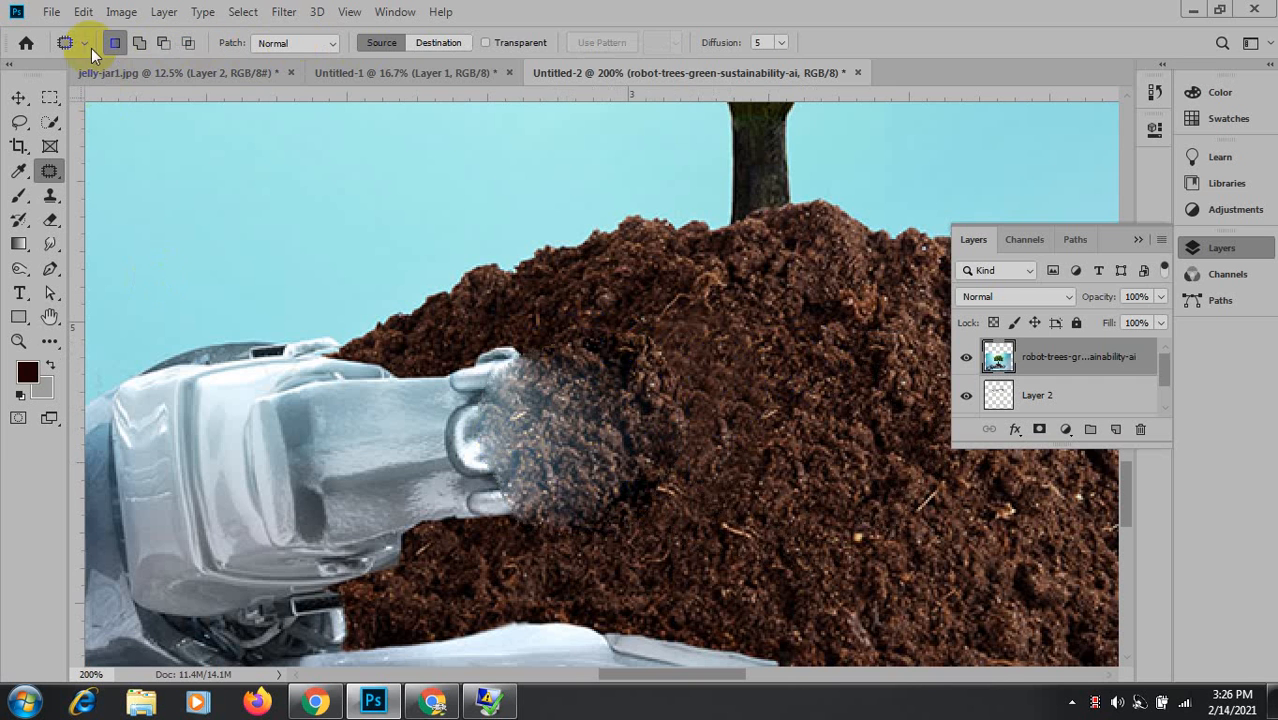
Raise the patch diffusion to 7, patch the thumb's middle section around the joint with soil, and deselect.
left_click(780, 46)
left_click_drag(783, 66, 821, 61)
right_click(689, 378)
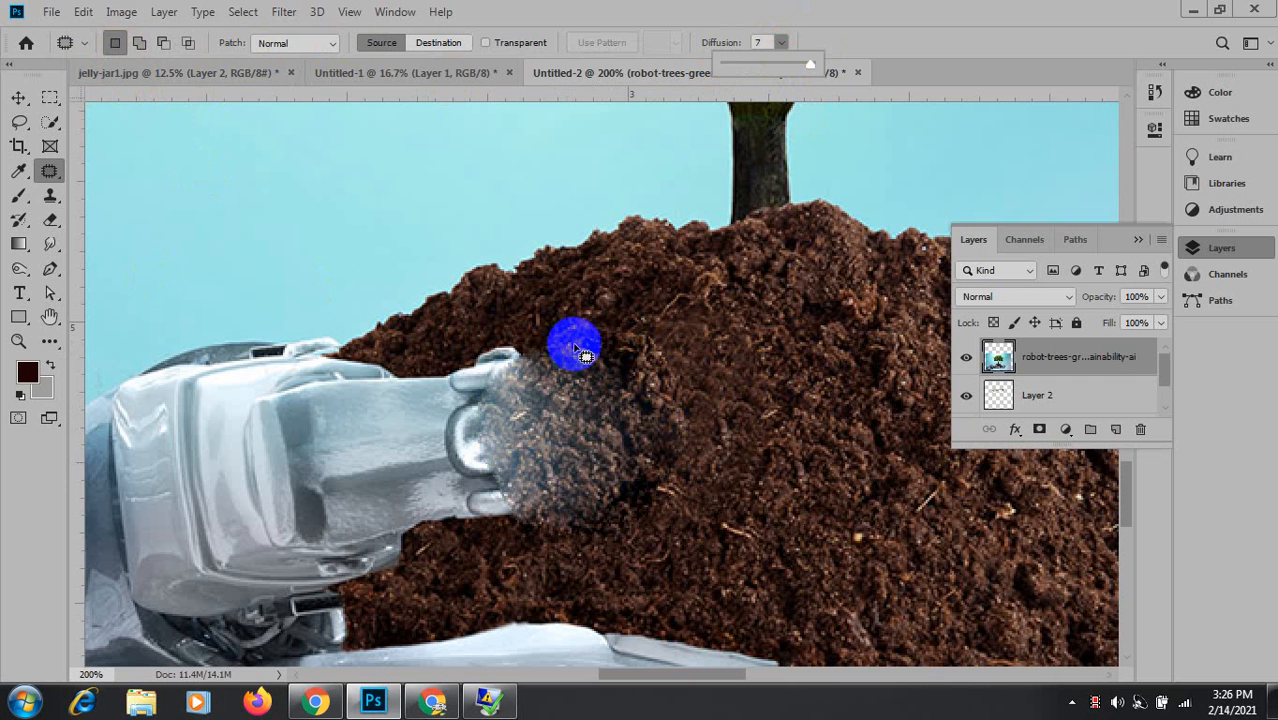
mouse_move(618, 352)
left_mouse_down()
mouse_move(436, 375)
mouse_move(400, 503)
mouse_move(419, 548)
mouse_move(594, 513)
mouse_move(632, 466)
mouse_move(637, 388)
mouse_move(620, 356)
left_mouse_up()
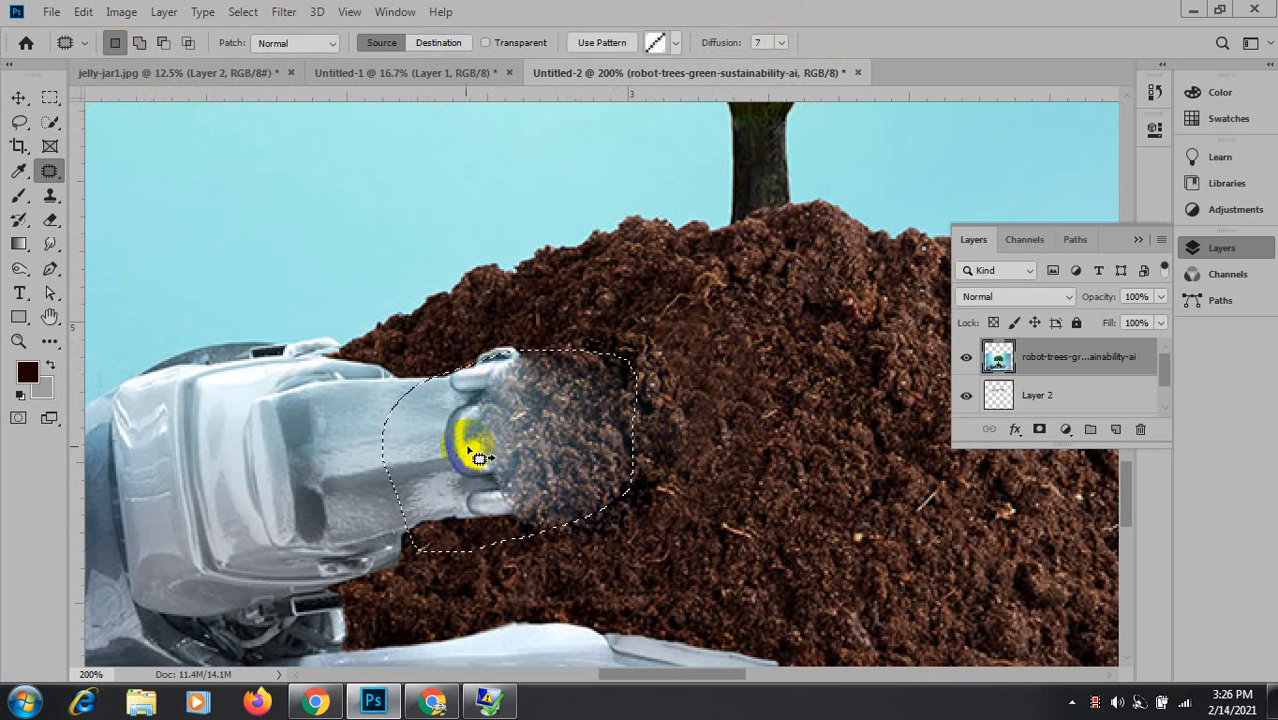
mouse_move(471, 434)
left_mouse_down()
mouse_move(422, 448)
mouse_move(727, 428)
mouse_move(727, 505)
left_mouse_up()
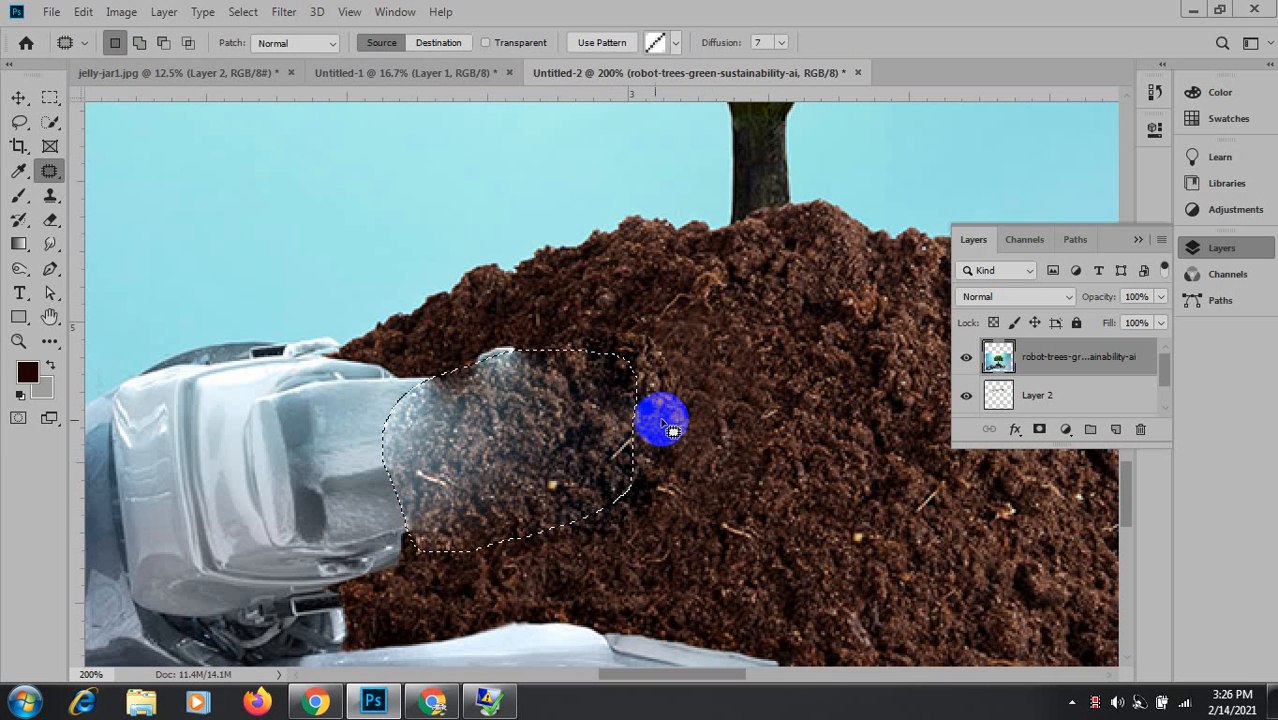
left_click(422, 335)
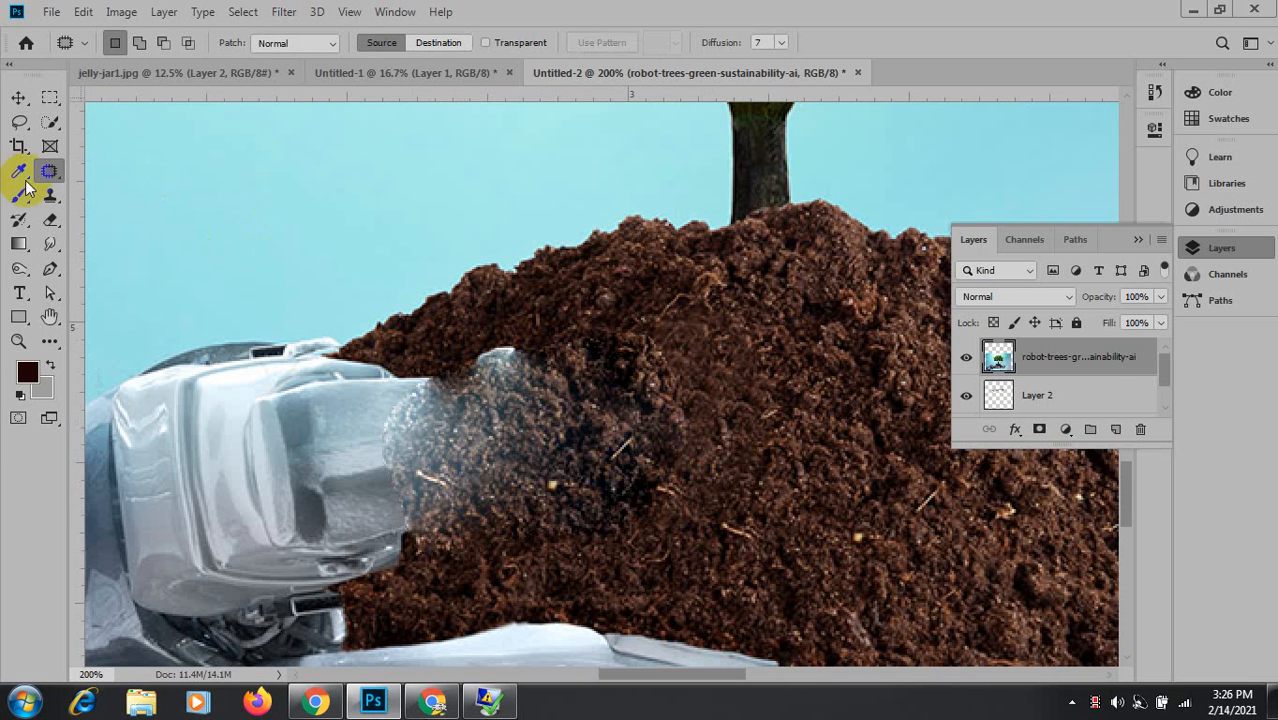
Clone sampled soil over the pale patched area in front of the robot thumb with the 49 px Clone Stamp brush.
left_click(58, 202)
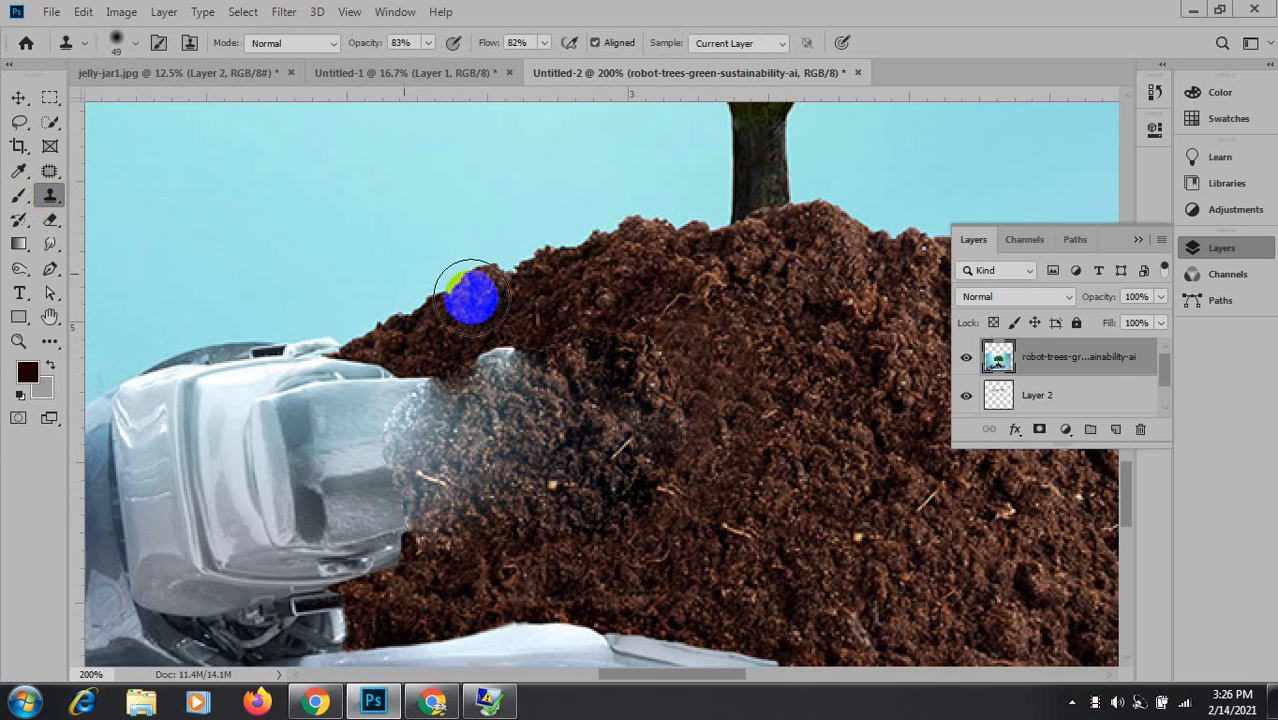
left_click(595, 316, "alt")
left_click(615, 366)
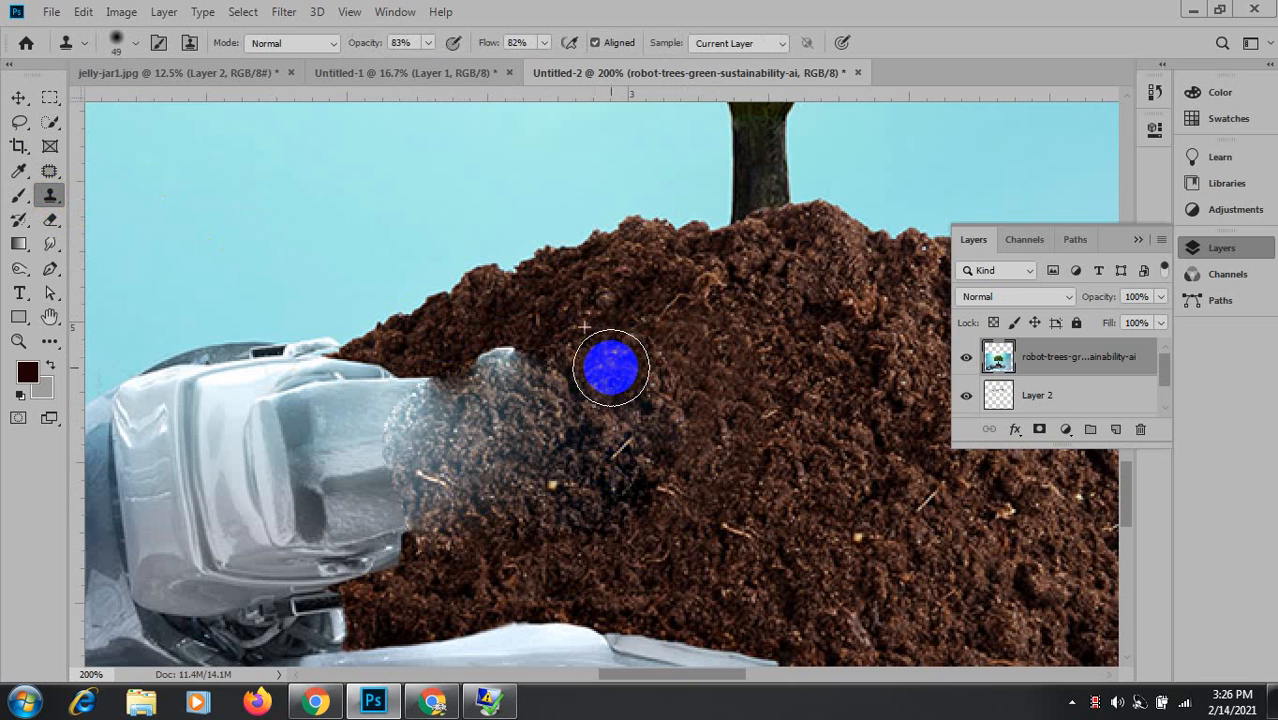
mouse_move(611, 367)
left_mouse_down()
mouse_move(541, 309)
mouse_move(538, 336)
mouse_move(486, 375)
mouse_move(514, 361)
mouse_move(475, 332)
mouse_move(485, 392)
mouse_move(581, 328)
mouse_move(558, 313)
mouse_move(537, 400)
mouse_move(605, 452)
mouse_move(730, 611)
mouse_move(665, 574)
mouse_move(611, 502)
mouse_move(636, 478)
mouse_move(971, 520)
mouse_move(663, 421)
mouse_move(798, 549)
mouse_move(888, 546)
mouse_move(981, 579)
left_mouse_up()
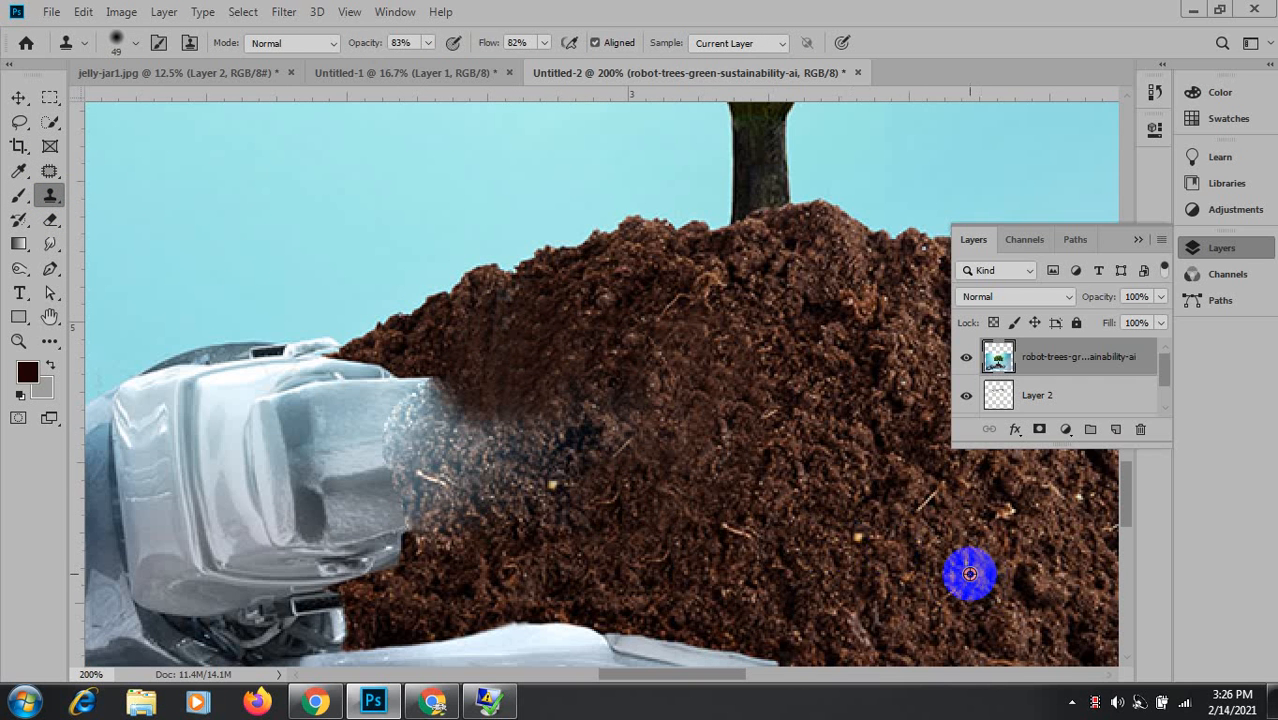
mouse_move(576, 462)
left_mouse_down()
mouse_move(665, 576)
mouse_move(633, 448)
mouse_move(690, 462)
mouse_move(588, 417)
mouse_move(568, 565)
mouse_move(488, 374)
mouse_move(436, 340)
mouse_move(416, 377)
mouse_move(460, 428)
mouse_move(468, 412)
left_mouse_up()
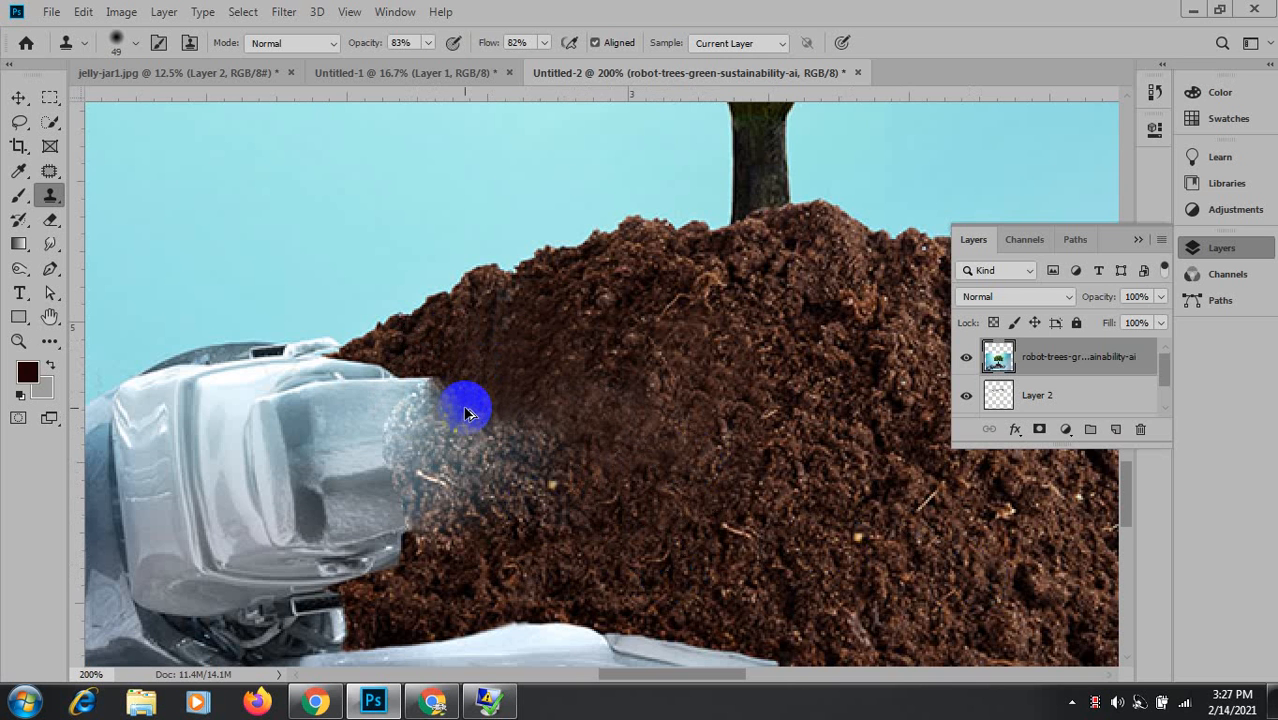
Reduce the Clone Stamp brush to 21 px and clone soil over the remaining upper and lower edges of the thumb.
mouse_move(466, 345)
left_mouse_down()
mouse_move(423, 340)
mouse_move(440, 347)
mouse_move(411, 390)
mouse_move(451, 391)
mouse_move(430, 406)
mouse_move(474, 423)
left_mouse_up()
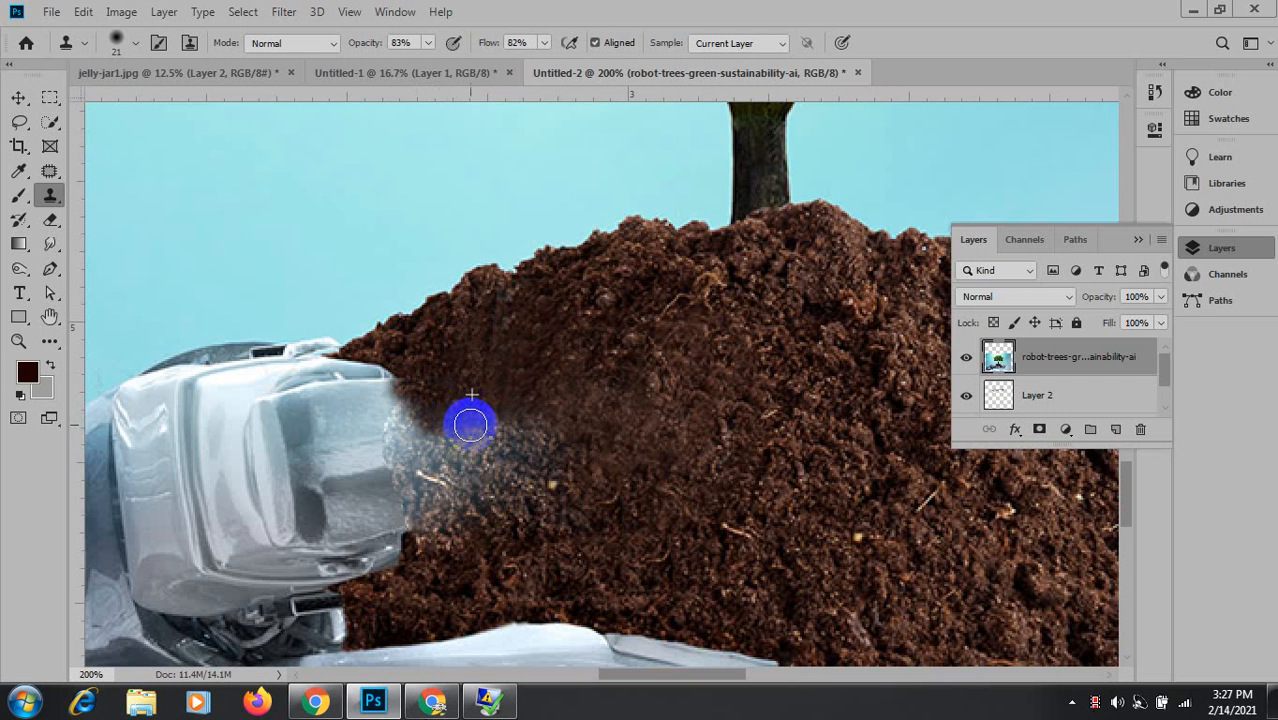
left_click(464, 421)
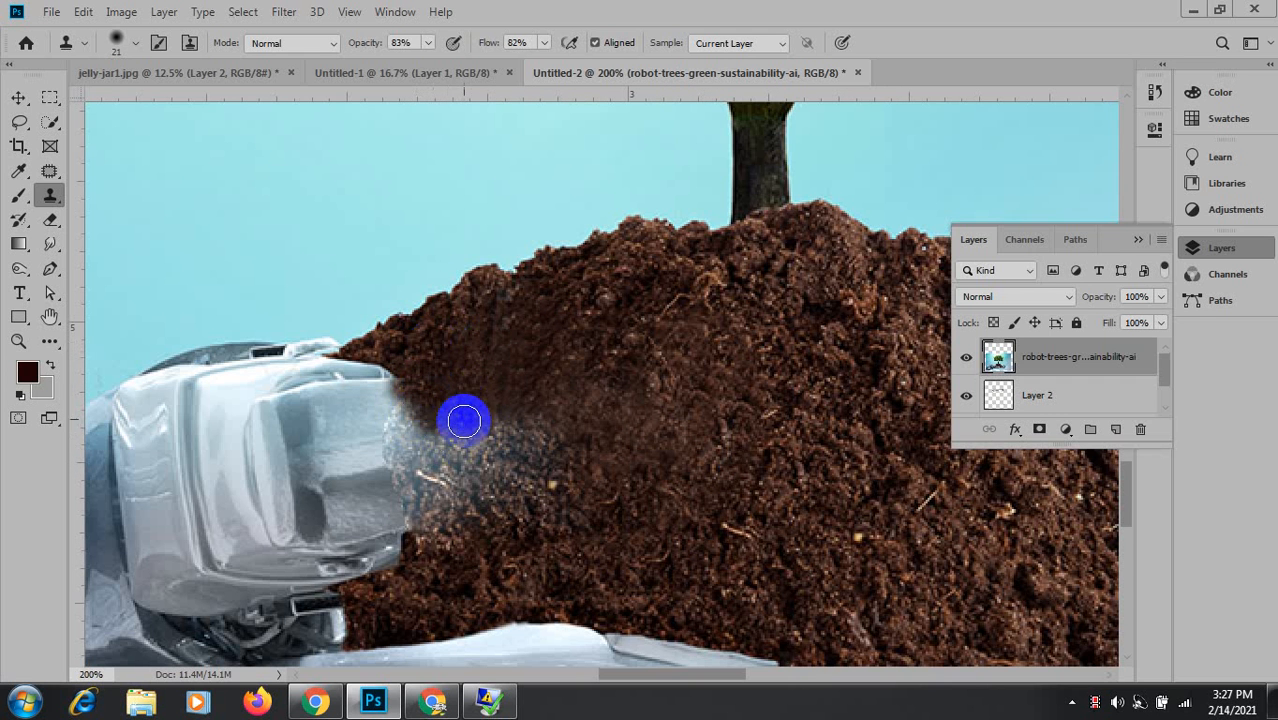
mouse_move(441, 431)
left_mouse_down()
mouse_move(516, 432)
mouse_move(460, 445)
mouse_move(496, 445)
mouse_move(544, 430)
mouse_move(489, 457)
mouse_move(591, 450)
mouse_move(615, 513)
mouse_move(534, 572)
mouse_move(419, 584)
left_mouse_up()
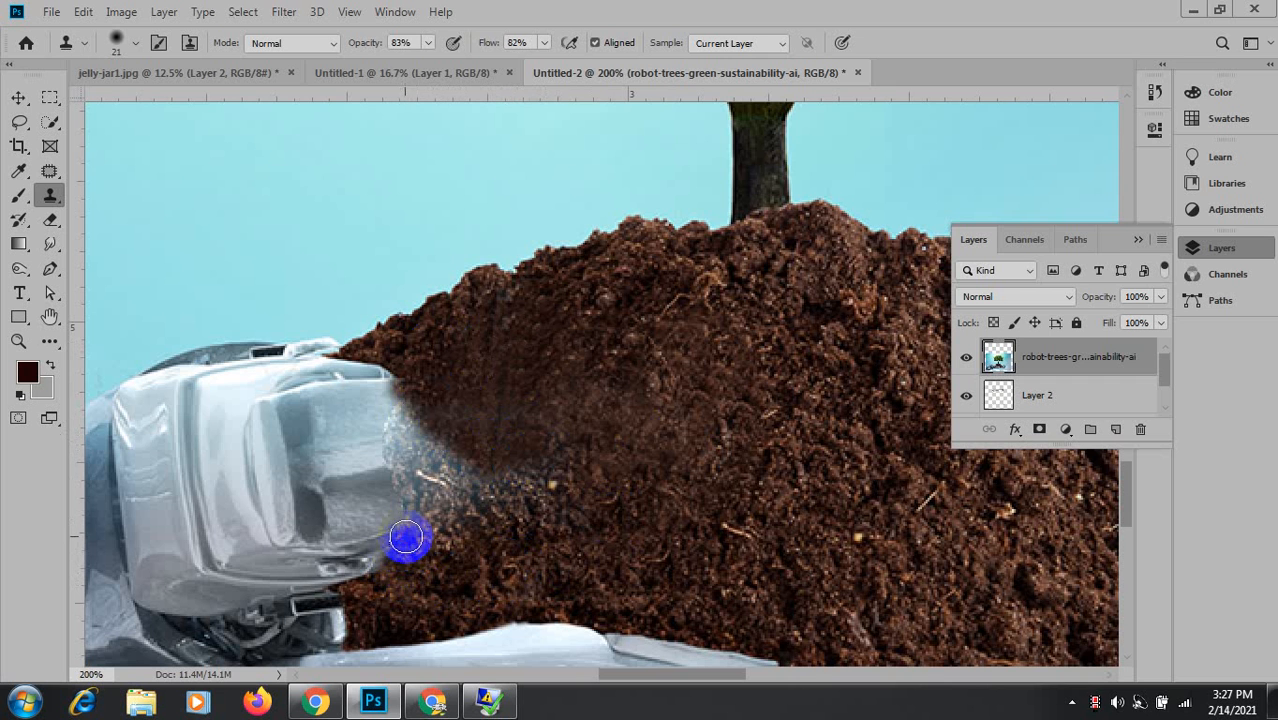
mouse_move(409, 527)
left_mouse_down()
mouse_move(408, 585)
mouse_move(455, 600)
mouse_move(433, 600)
left_mouse_up()
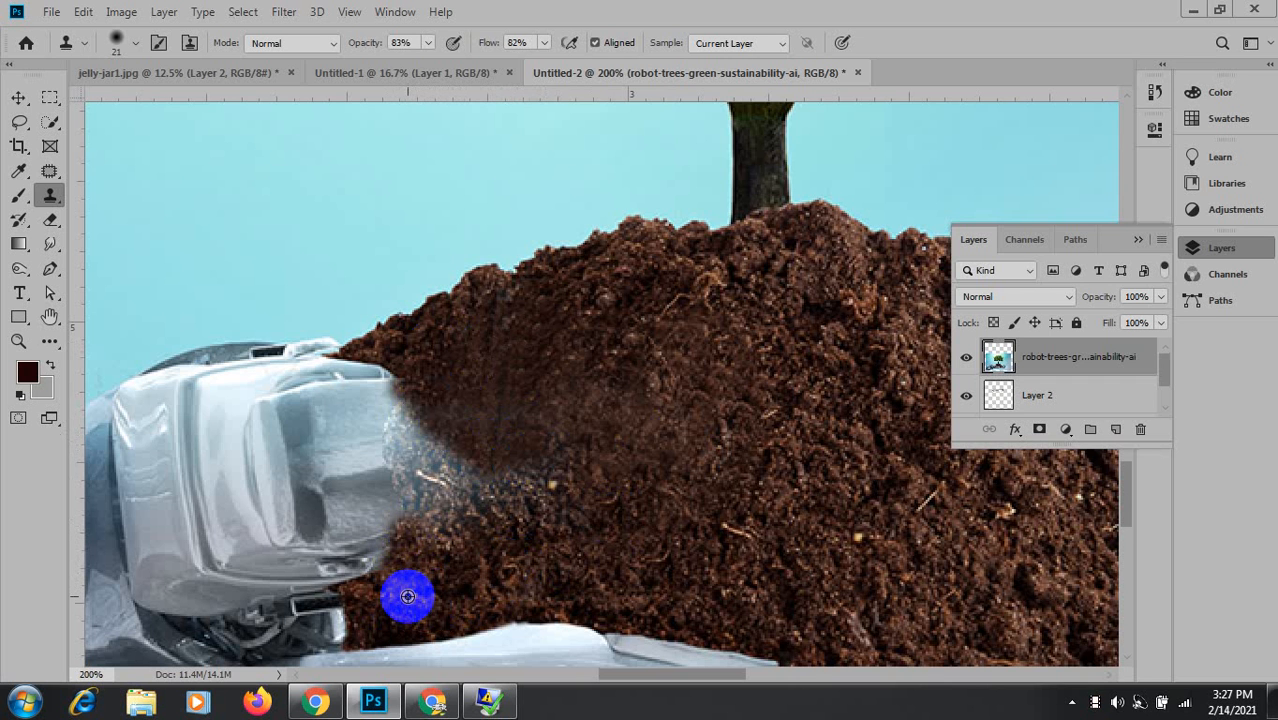
left_click(408, 596, "alt")
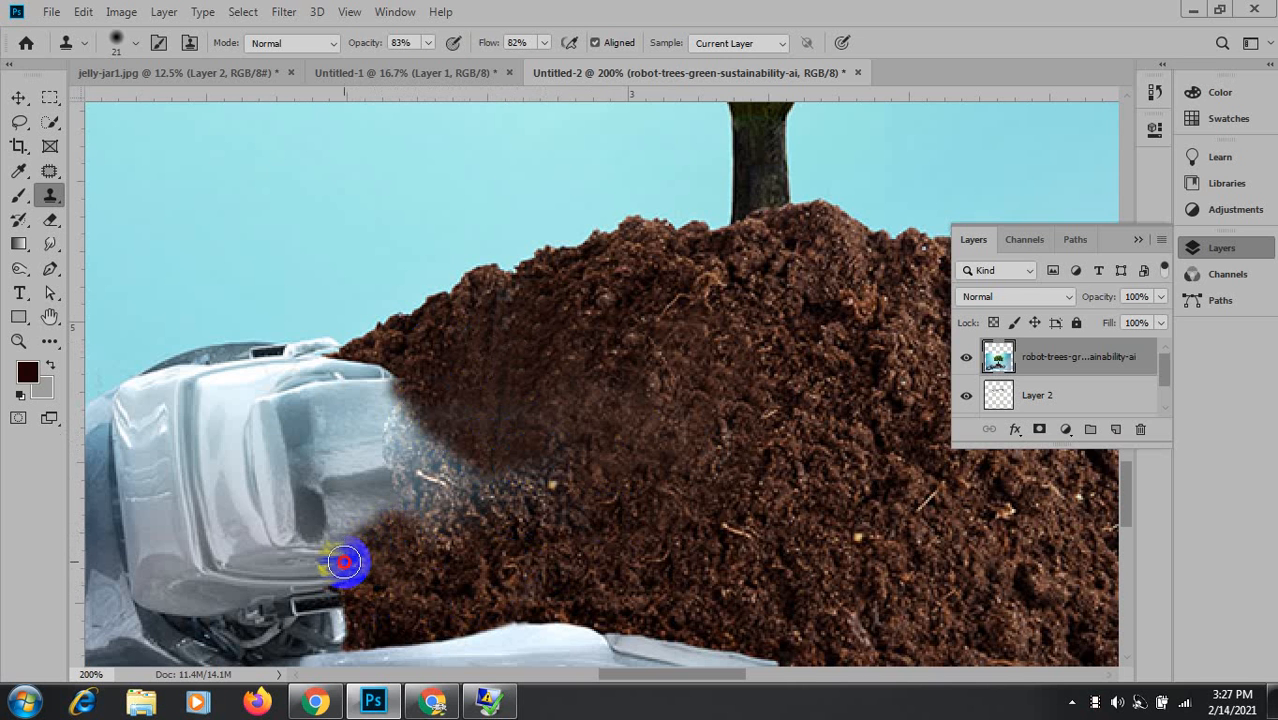
left_click_drag(344, 563, 372, 524)
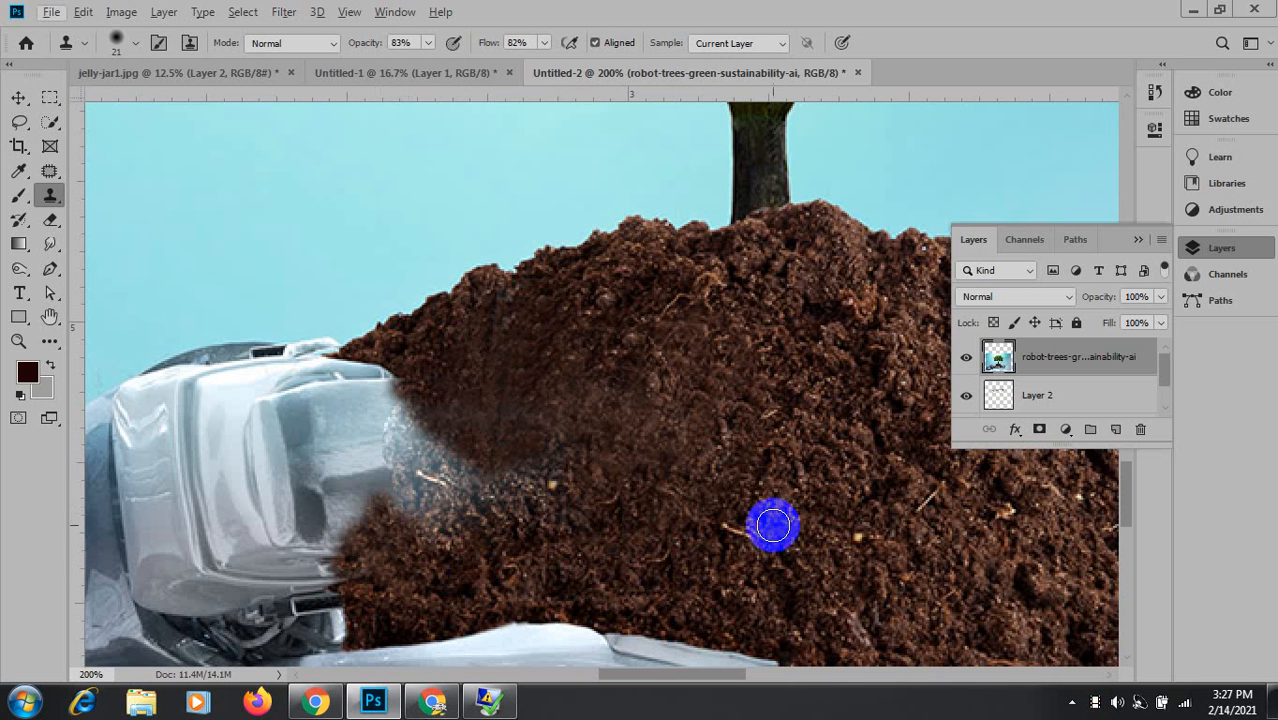
Outline a rounded soil section on the mound's far slope, opposite the thumb, with the Content-Aware Move tool.
mouse_move(845, 505)
left_mouse_down()
mouse_move(399, 435)
mouse_move(425, 417)
mouse_move(395, 416)
left_mouse_up()
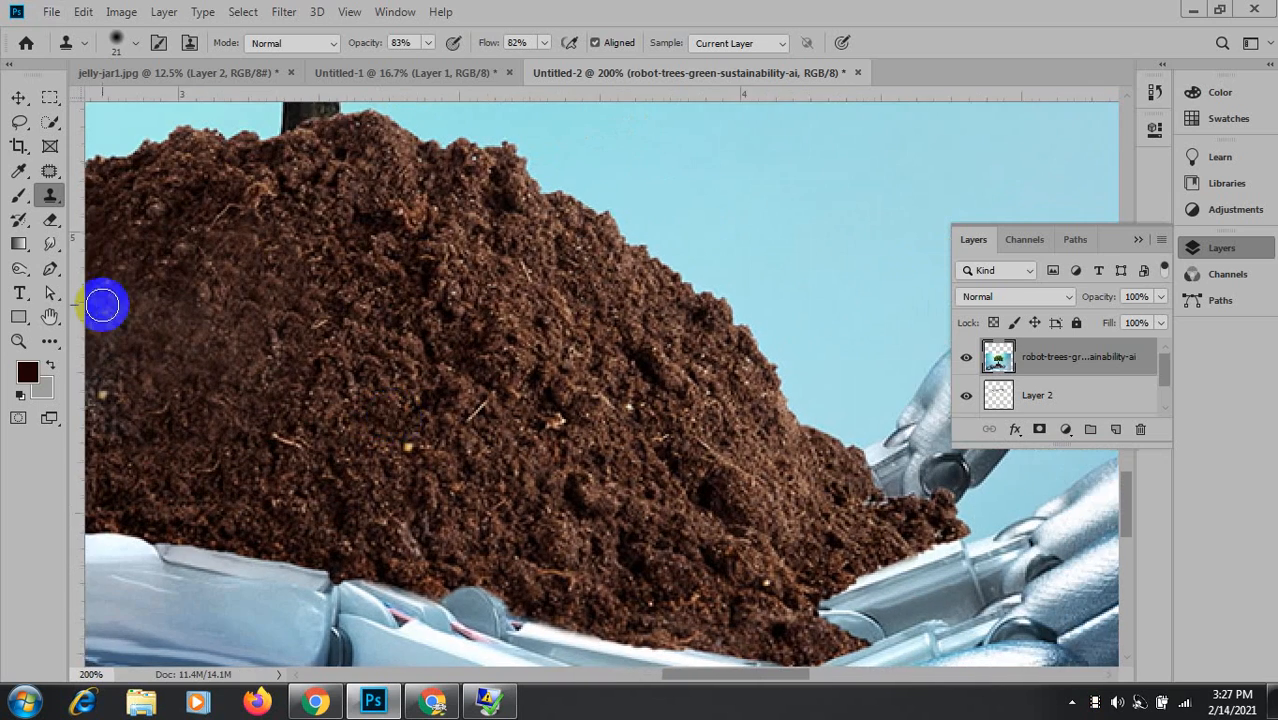
right_click(43, 171)
left_click(130, 225)
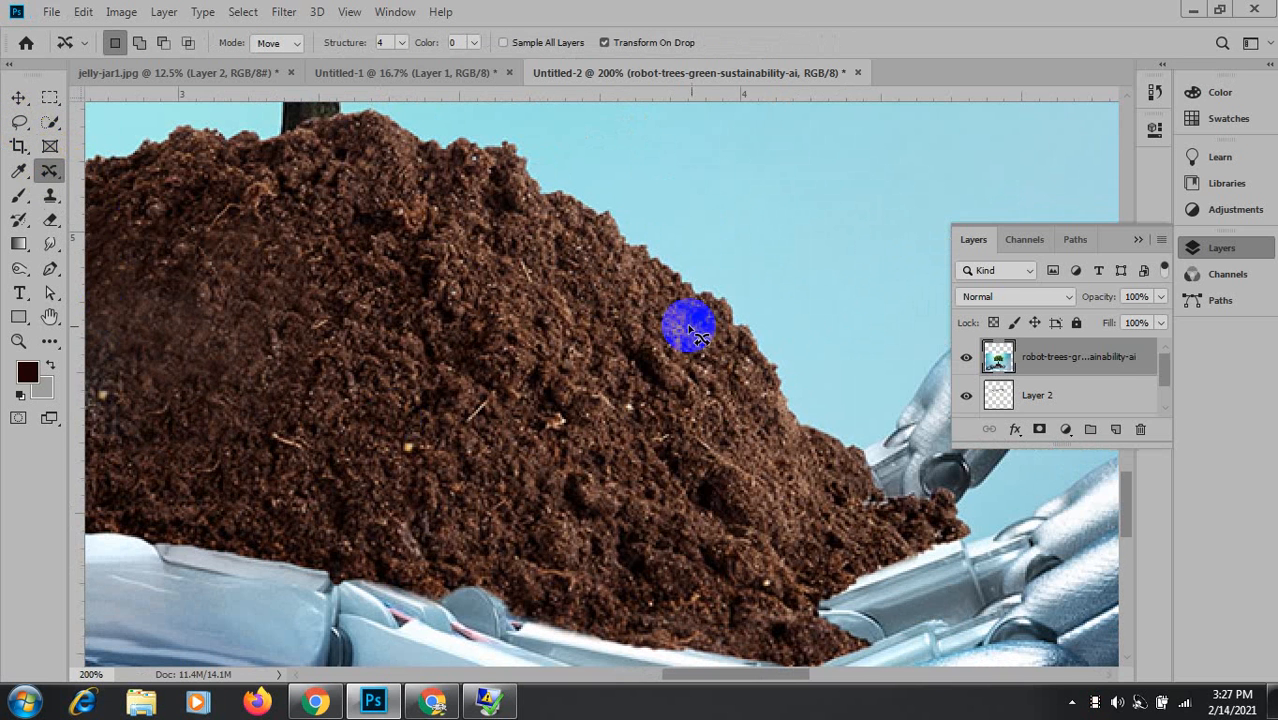
mouse_move(738, 373)
left_mouse_down()
mouse_move(772, 427)
mouse_move(835, 478)
mouse_move(830, 514)
mouse_move(762, 572)
mouse_move(622, 582)
mouse_move(562, 559)
mouse_move(521, 516)
mouse_move(510, 448)
mouse_move(567, 388)
mouse_move(625, 365)
mouse_move(738, 373)
left_mouse_up()
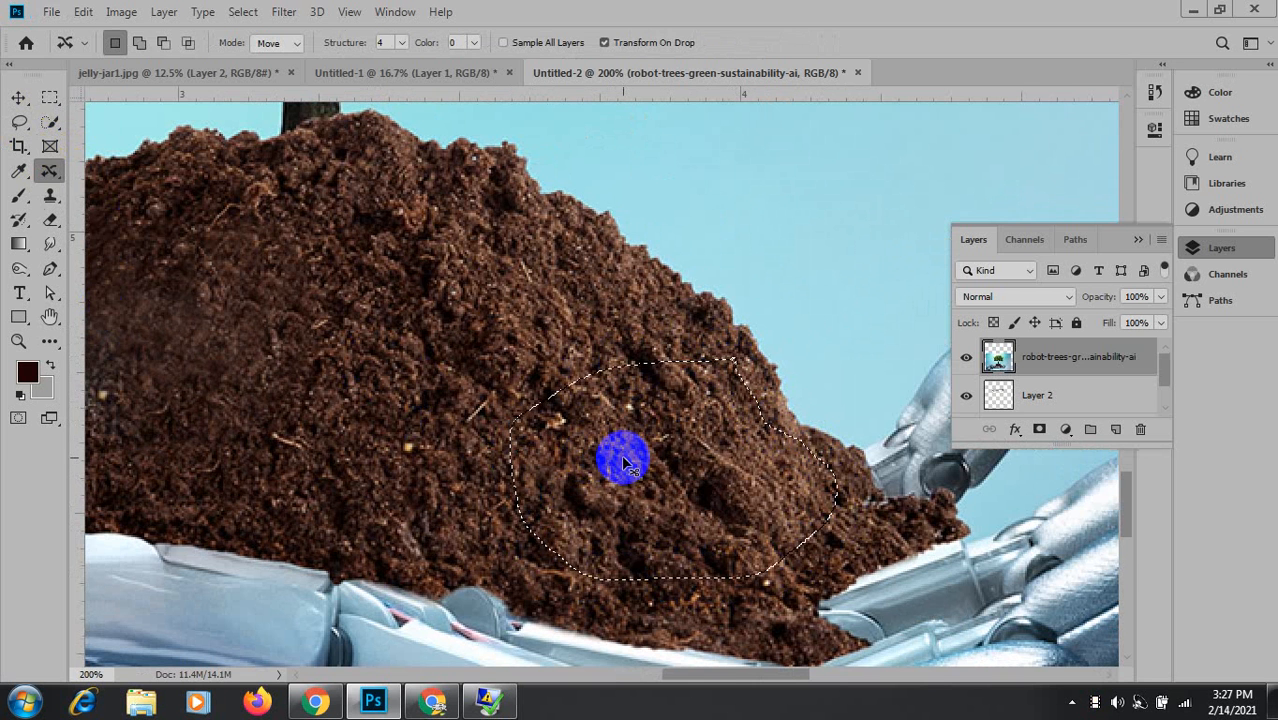
key("ctrl+minus")
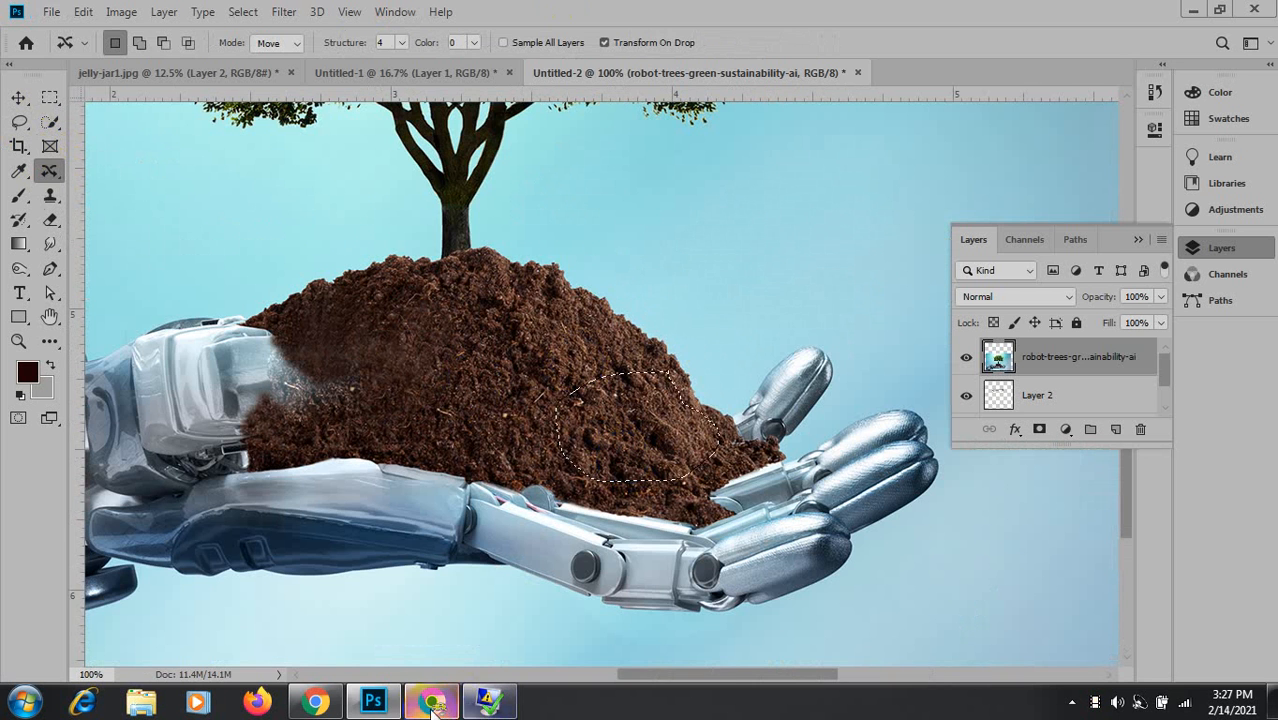
Switch to the Google Meet call, admit the waiting participant, and return to Photoshop.
left_click(432, 703)
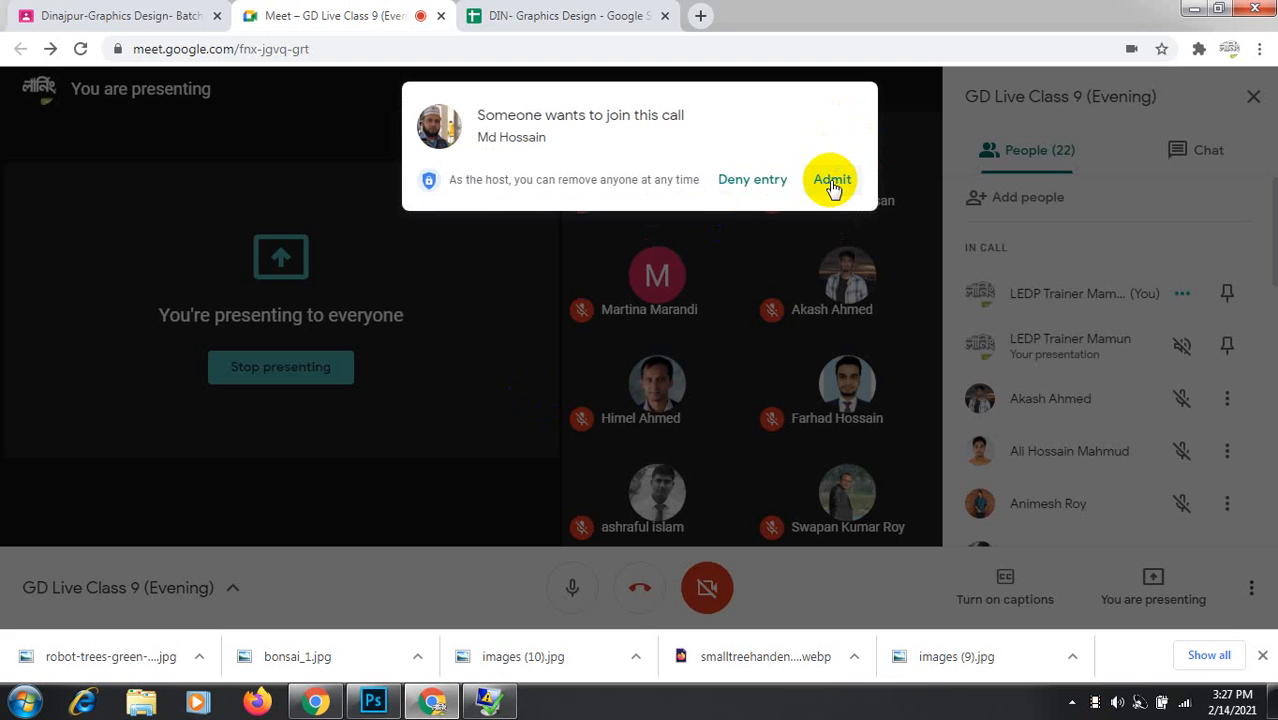
left_click(832, 182)
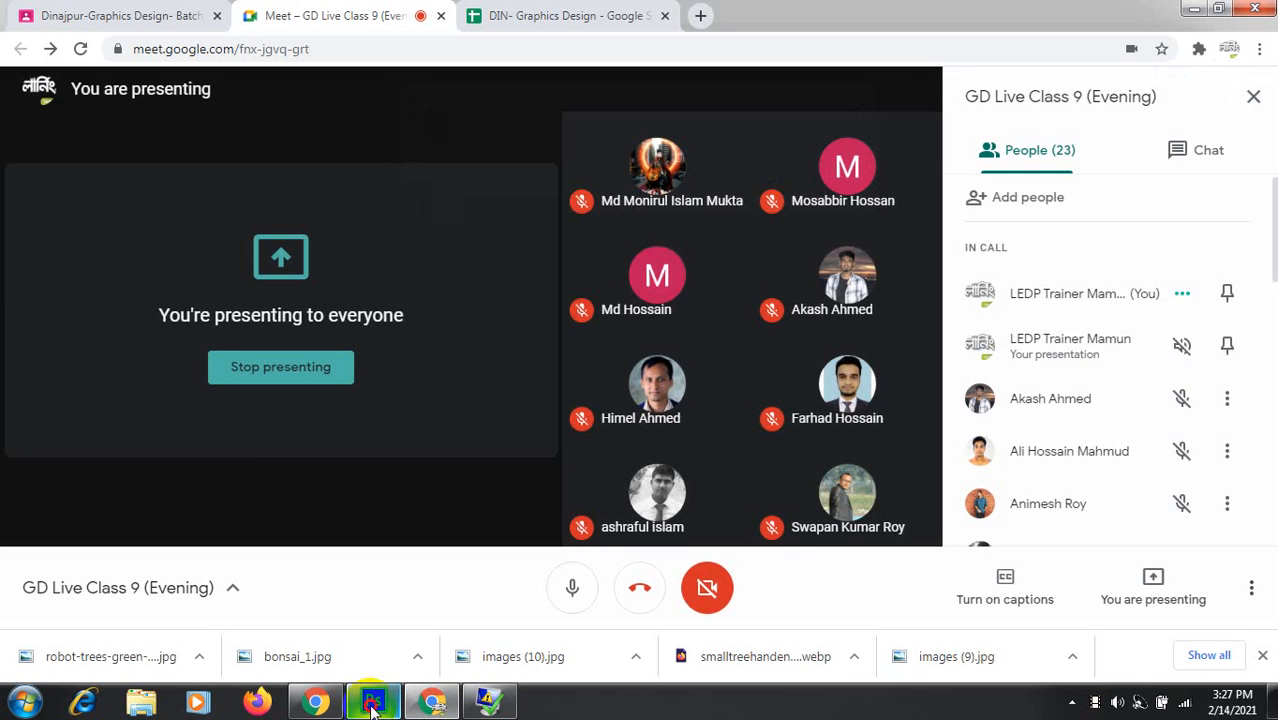
left_click(371, 704)
Move the outlined soil over the thumb's front, and move a second section from the mound's centre over the thumb farther back.
left_click_drag(665, 432, 290, 375)
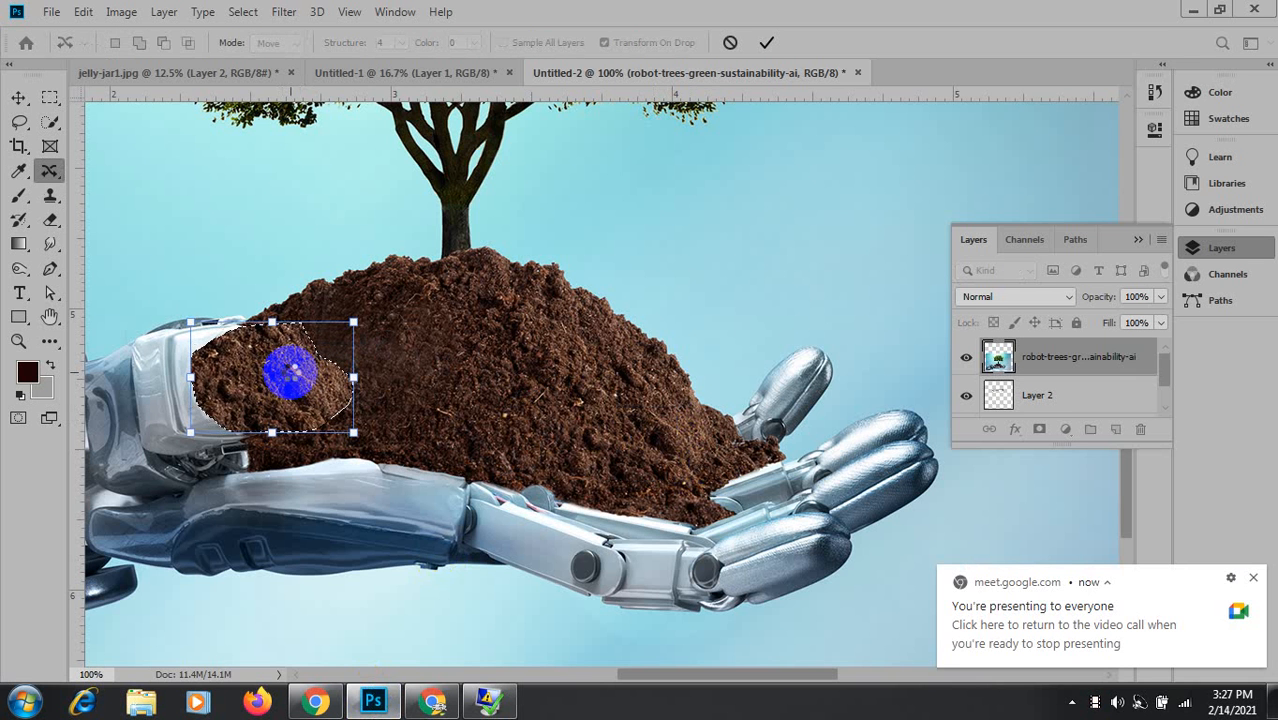
key("Return")
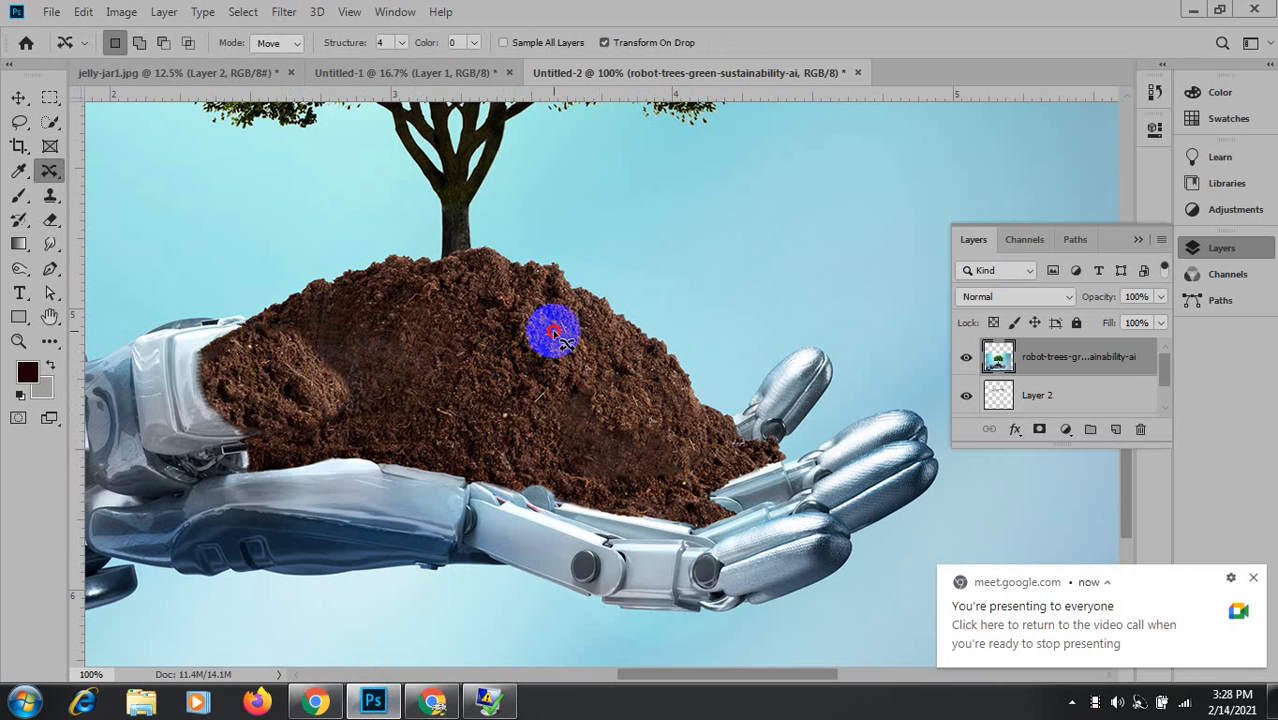
mouse_move(555, 335)
left_mouse_down()
mouse_move(517, 423)
mouse_move(459, 443)
mouse_move(442, 423)
mouse_move(447, 383)
mouse_move(499, 342)
mouse_move(552, 336)
left_mouse_up()
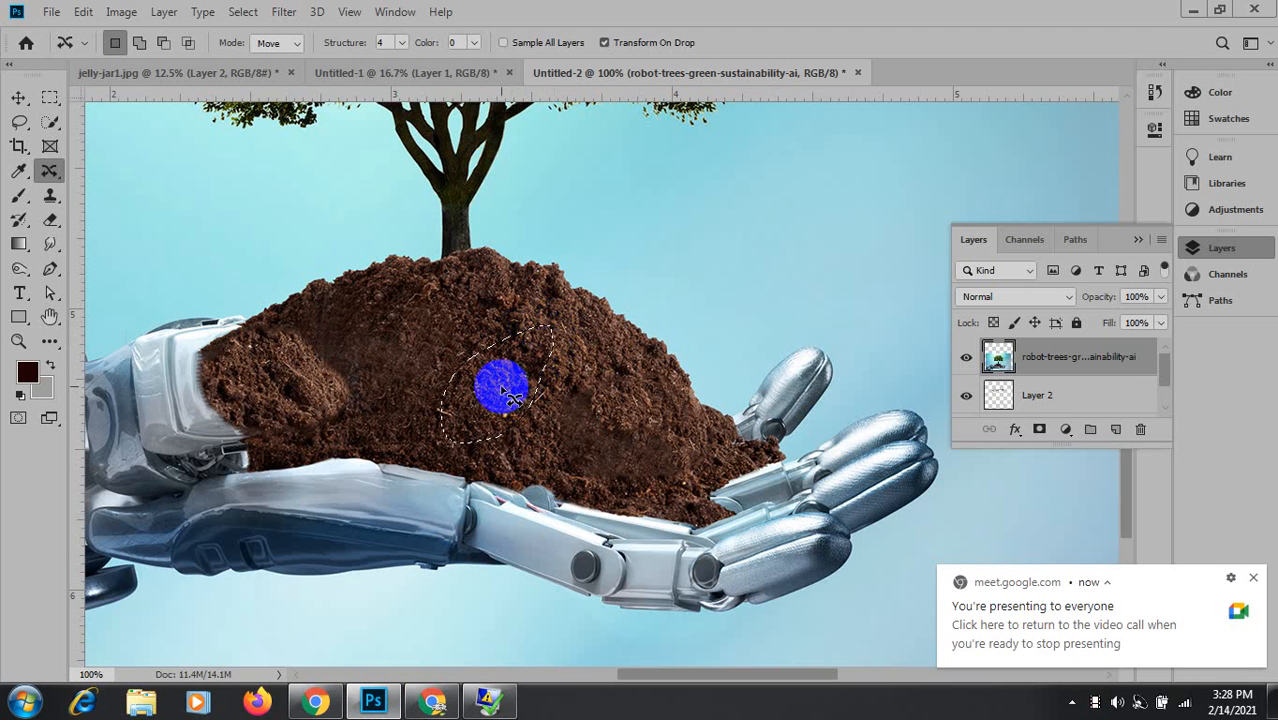
left_click_drag(511, 398, 192, 389)
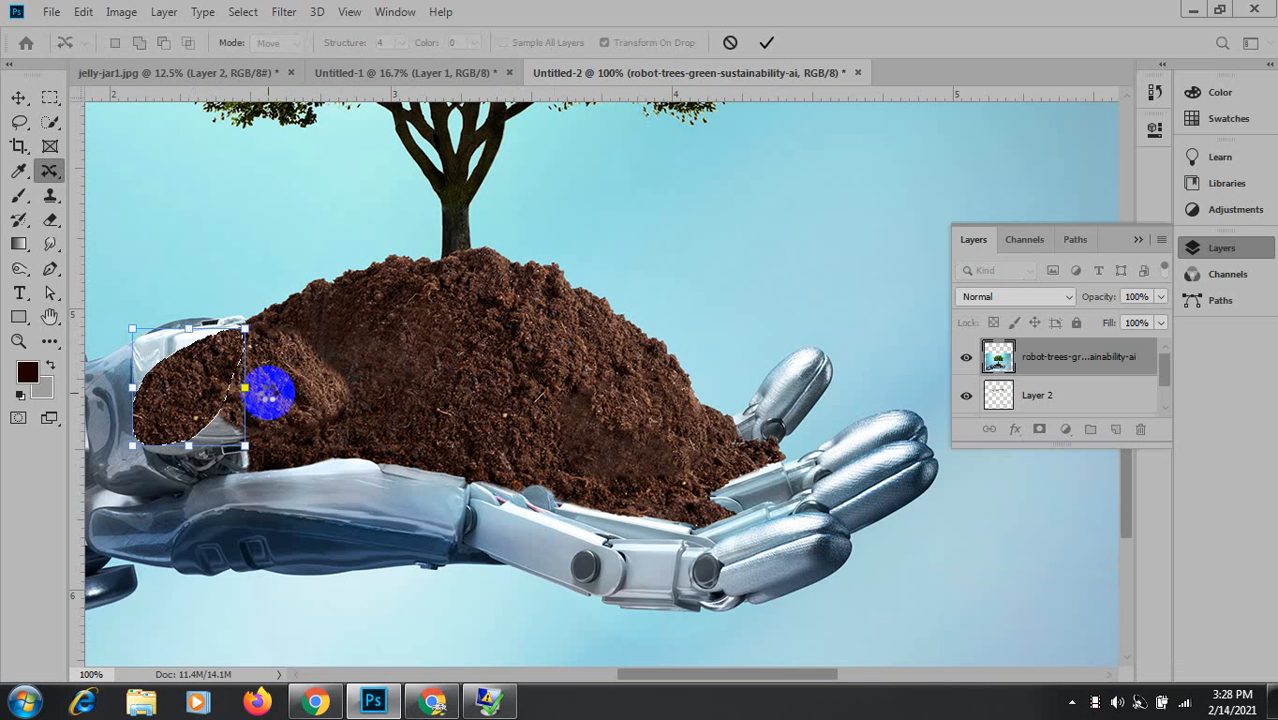
double_click(268, 393)
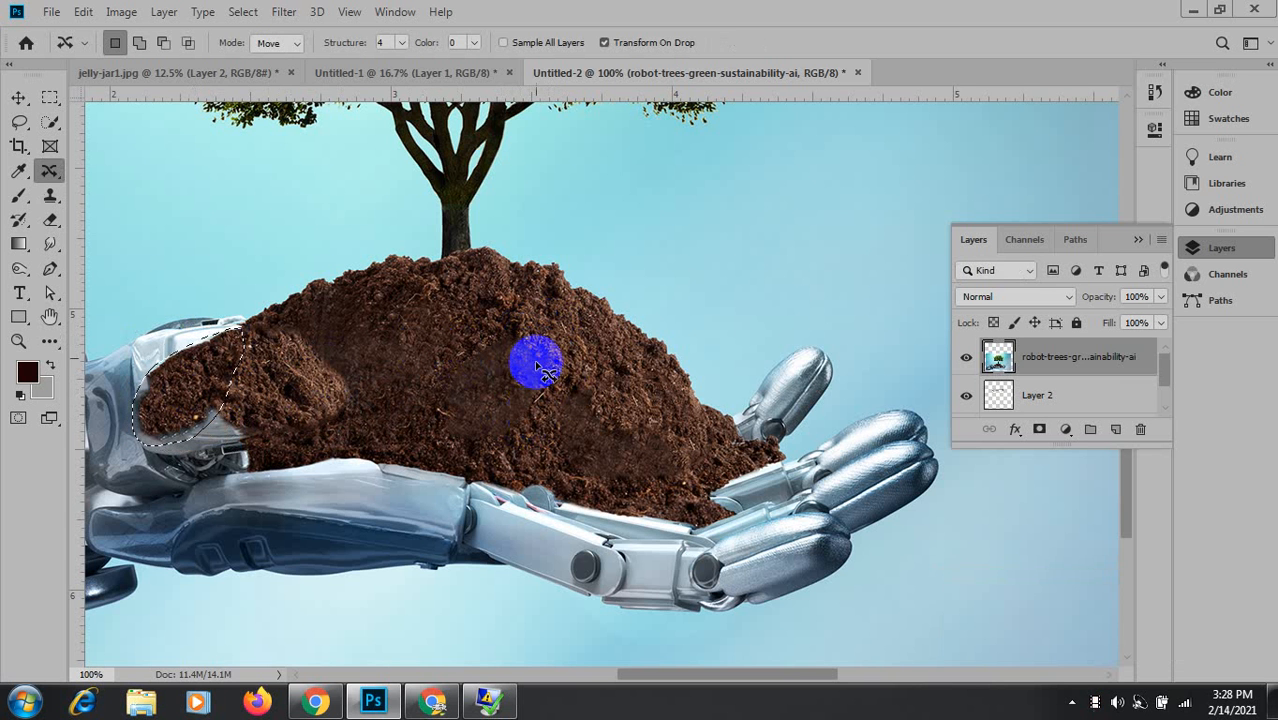
Move and rotate a soil section from the upper slope onto the thumb's base, and cover the gap beside it with another section.
mouse_move(586, 298)
left_mouse_down()
mouse_move(660, 357)
mouse_move(682, 397)
mouse_move(670, 419)
mouse_move(642, 421)
mouse_move(579, 381)
mouse_move(553, 349)
mouse_move(572, 301)
mouse_move(602, 311)
mouse_move(422, 372)
mouse_move(264, 402)
left_mouse_up()
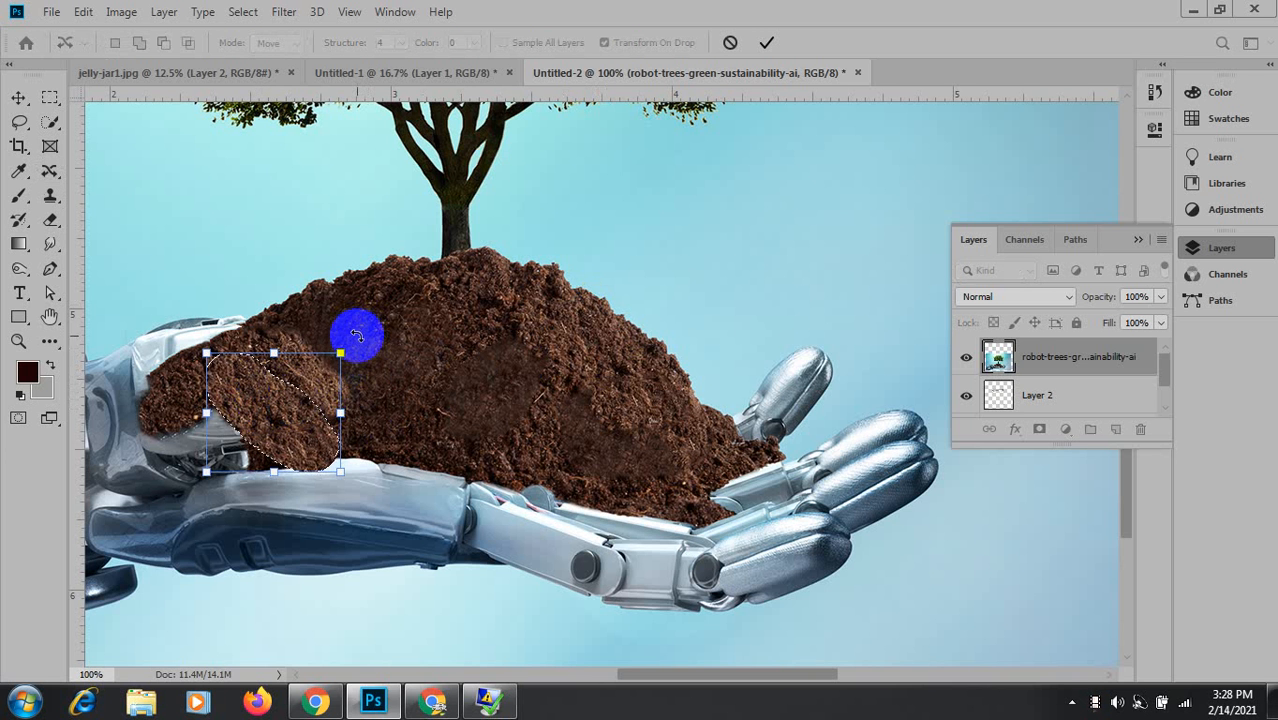
left_click_drag(356, 333, 163, 434)
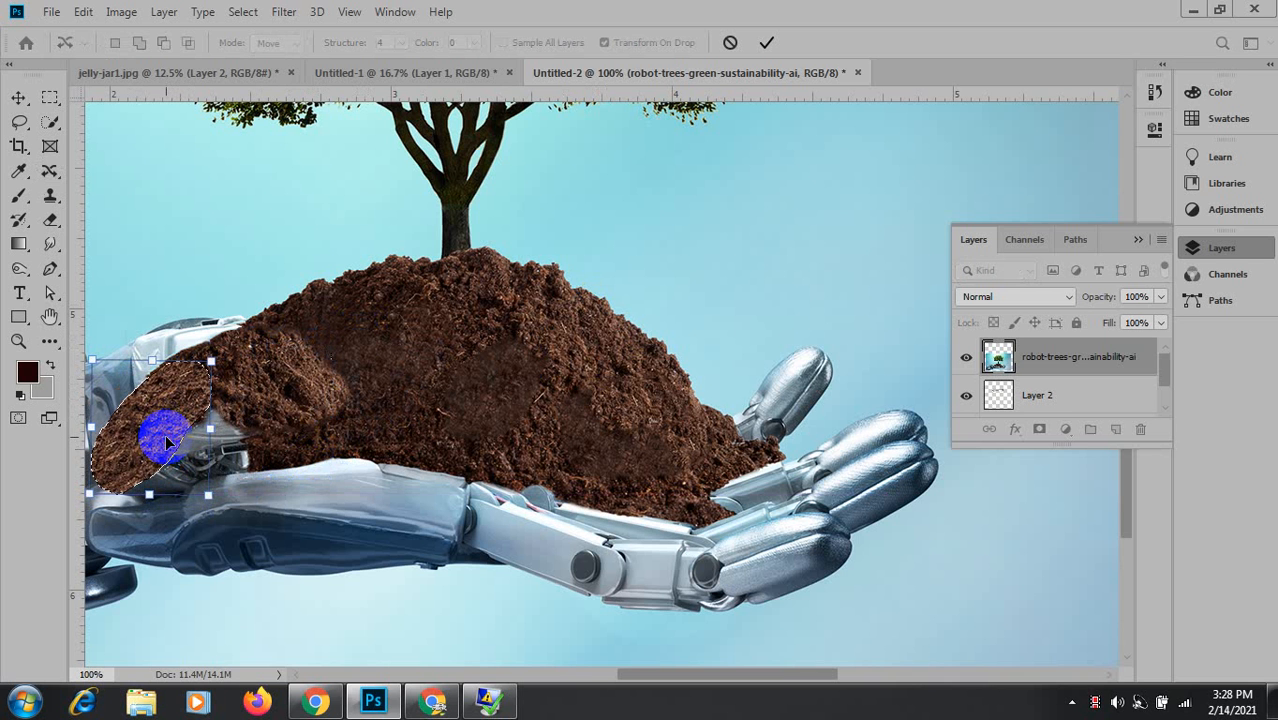
key("Return")
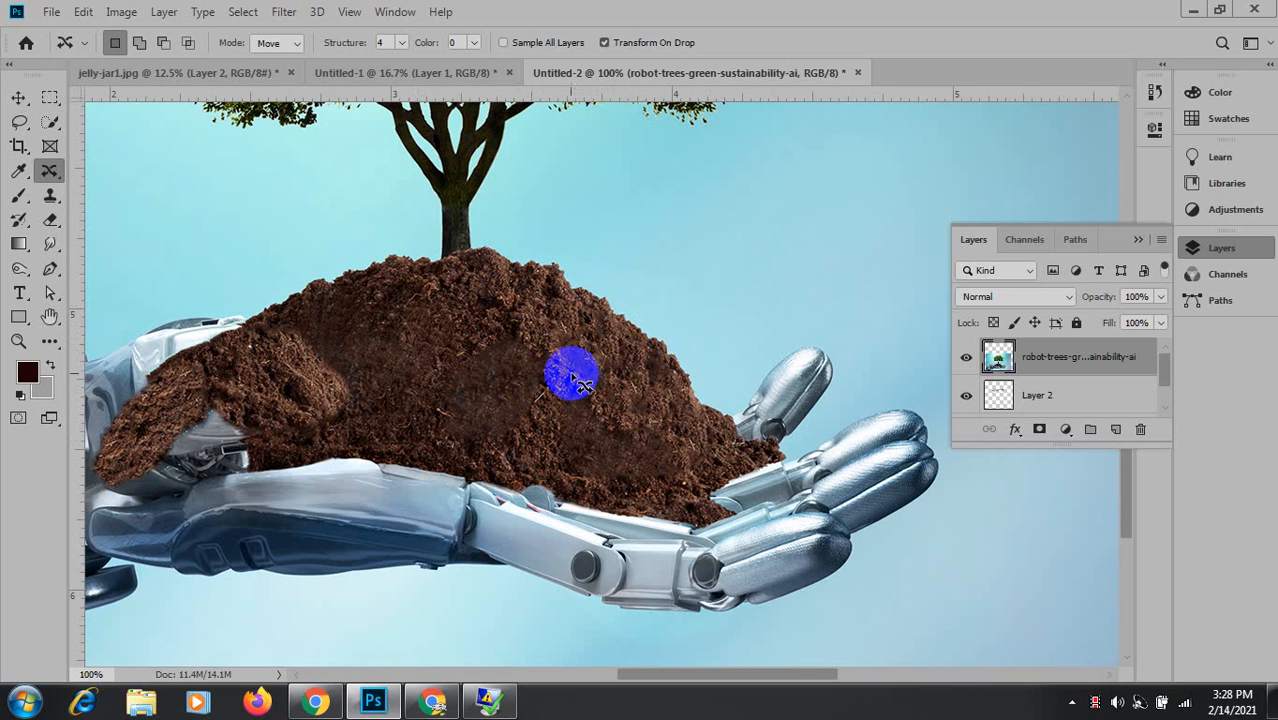
mouse_move(566, 368)
left_mouse_down()
mouse_move(525, 419)
mouse_move(588, 456)
mouse_move(616, 442)
mouse_move(628, 390)
mouse_move(574, 368)
mouse_move(242, 428)
mouse_move(208, 422)
mouse_move(222, 428)
left_mouse_up()
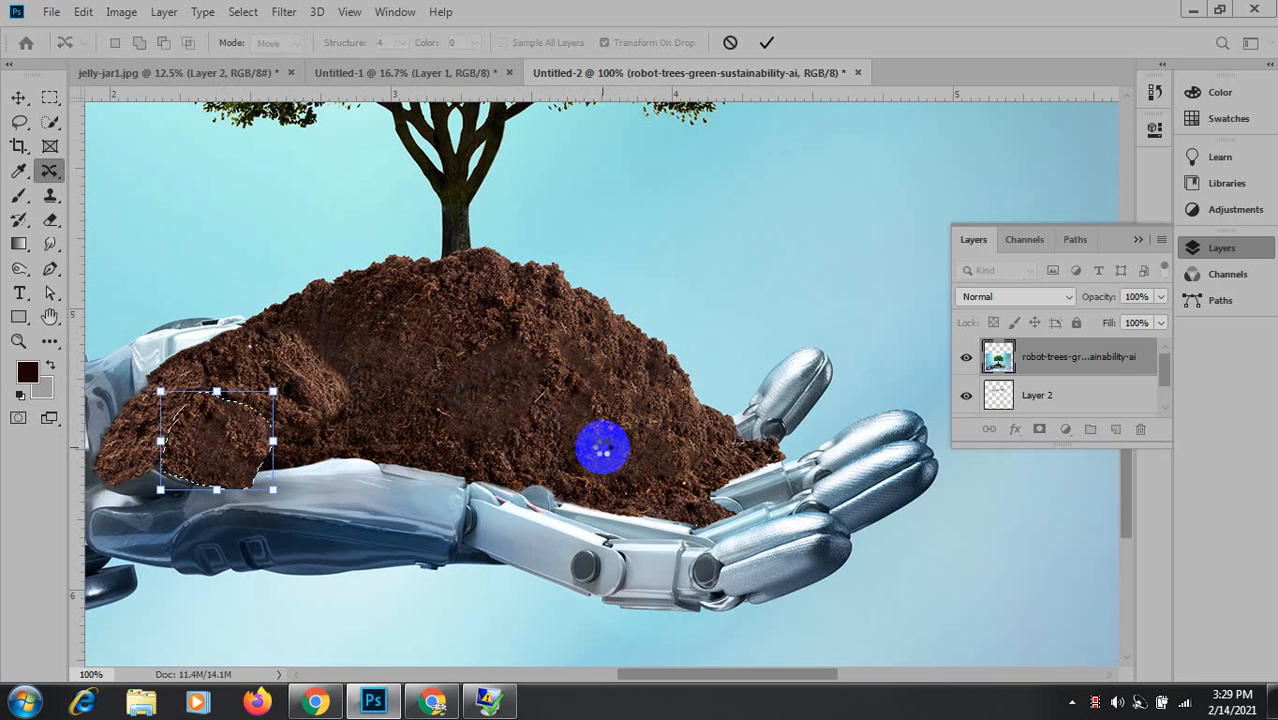
key("Return")
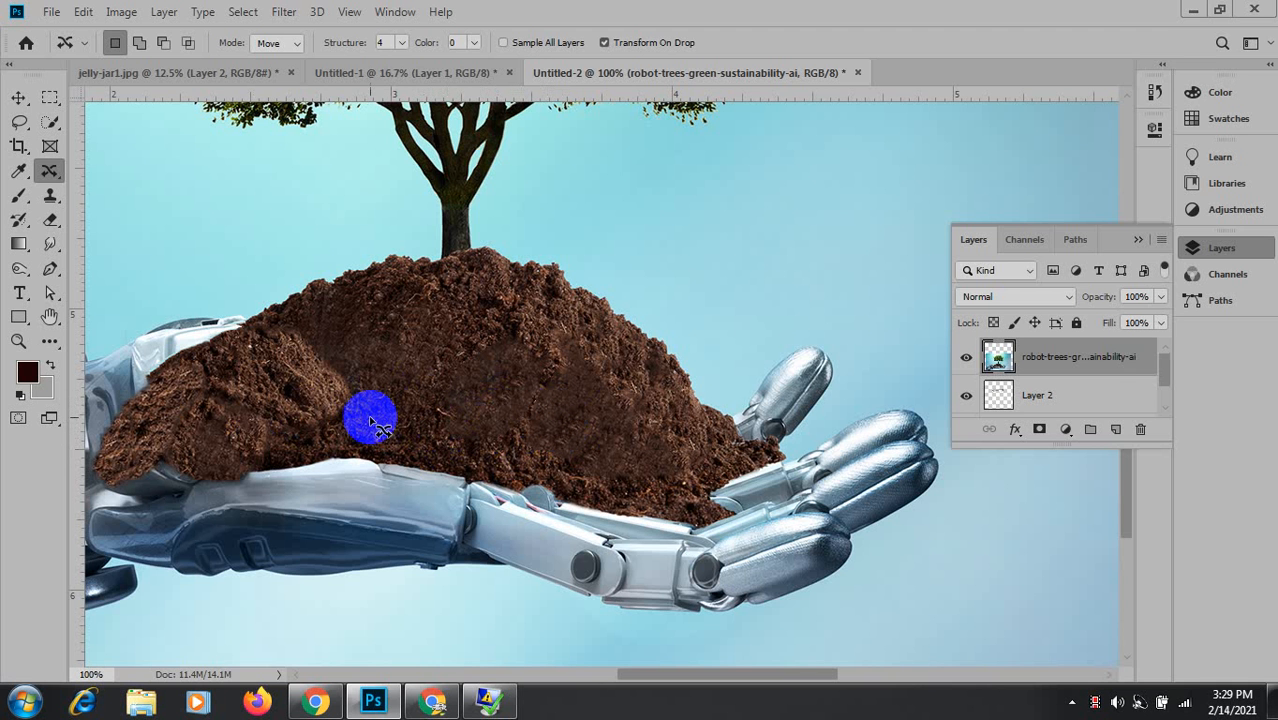
Try moving a soil strip from the mound's base to the palm edge under the thumb with a slight rotation, and undo it.
mouse_move(360, 409)
left_mouse_down()
mouse_move(507, 449)
mouse_move(482, 464)
mouse_move(359, 453)
mouse_move(347, 433)
mouse_move(363, 410)
mouse_move(374, 417)
mouse_move(338, 445)
mouse_move(234, 460)
mouse_move(242, 447)
mouse_move(296, 442)
mouse_move(250, 453)
left_mouse_up()
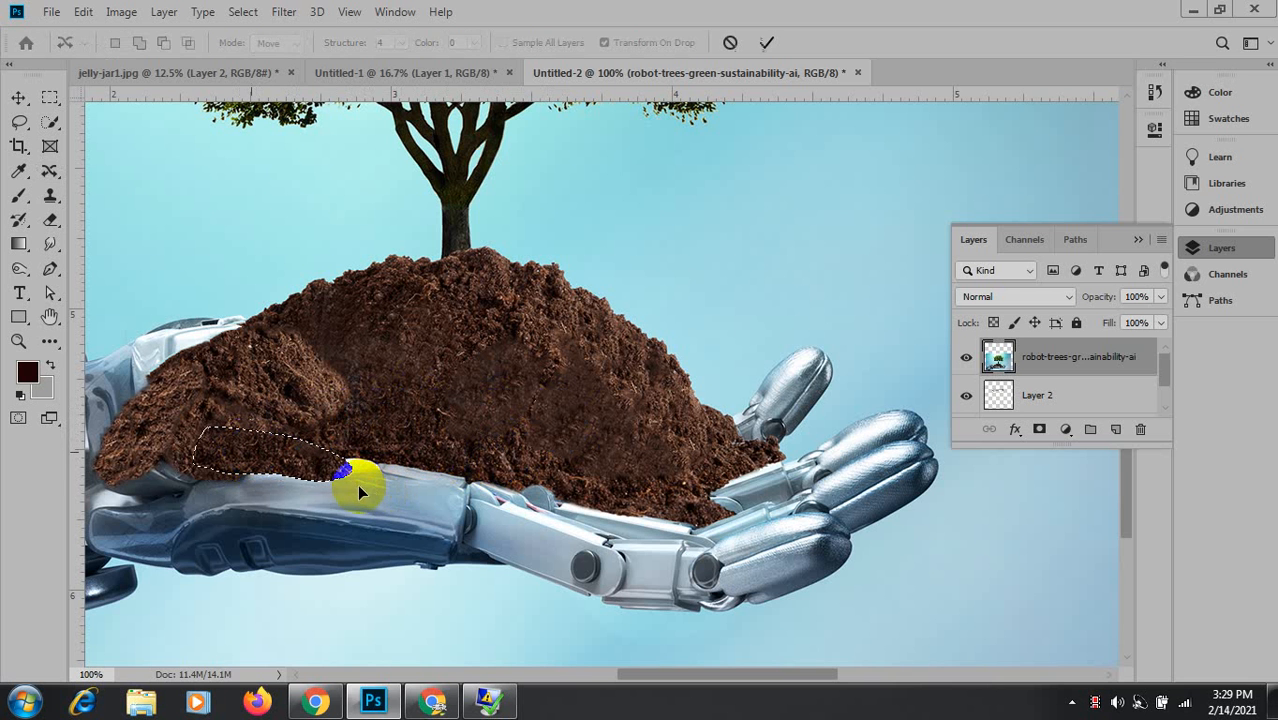
left_click_drag(365, 488, 376, 470)
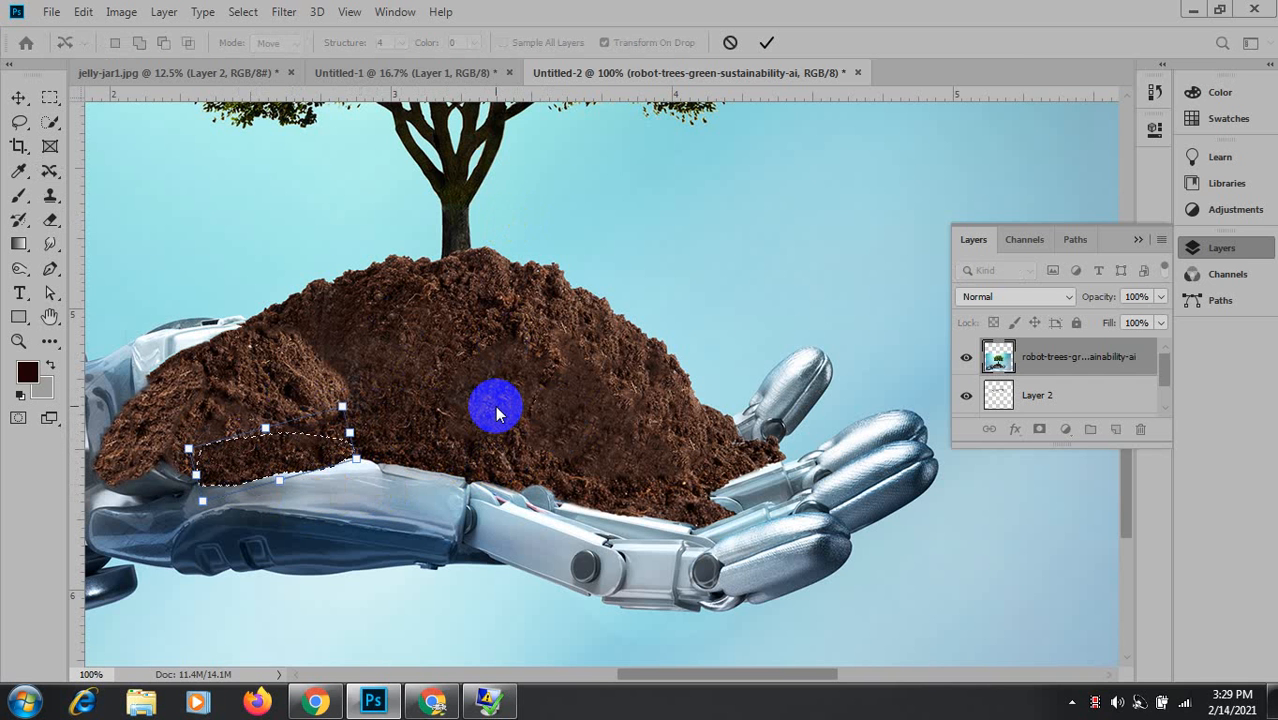
key("Return")
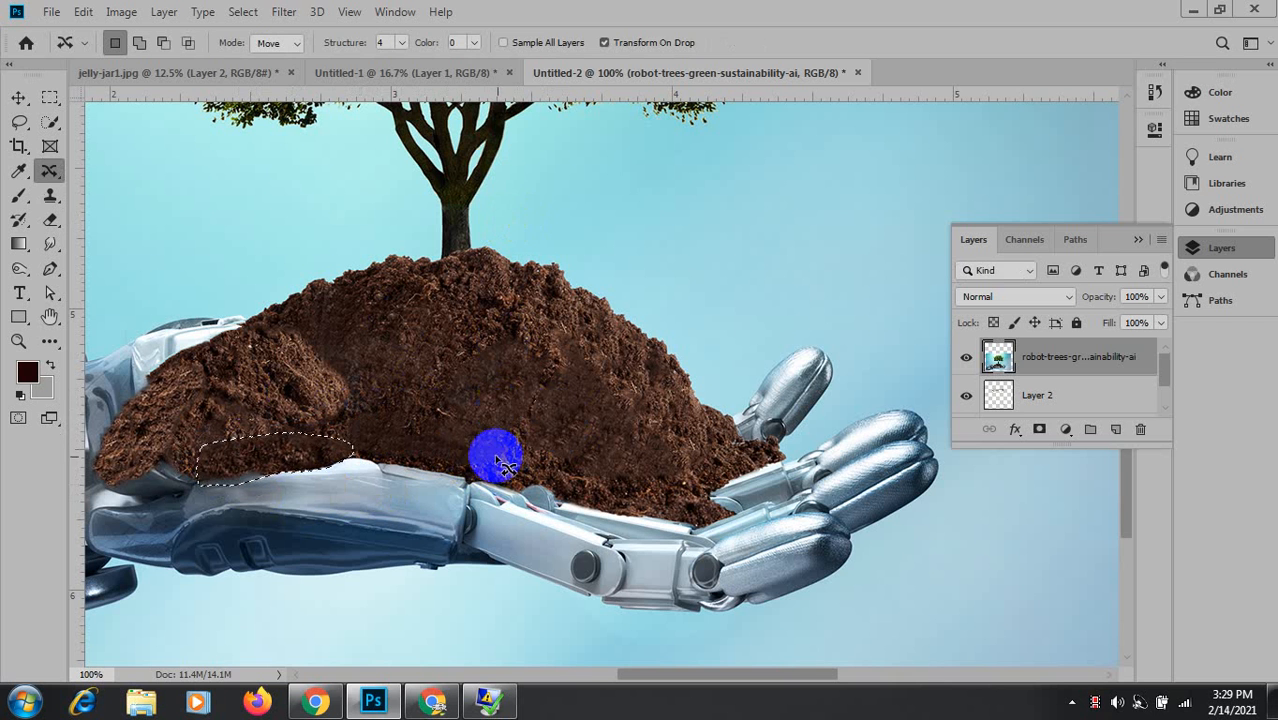
key("ctrl+z")
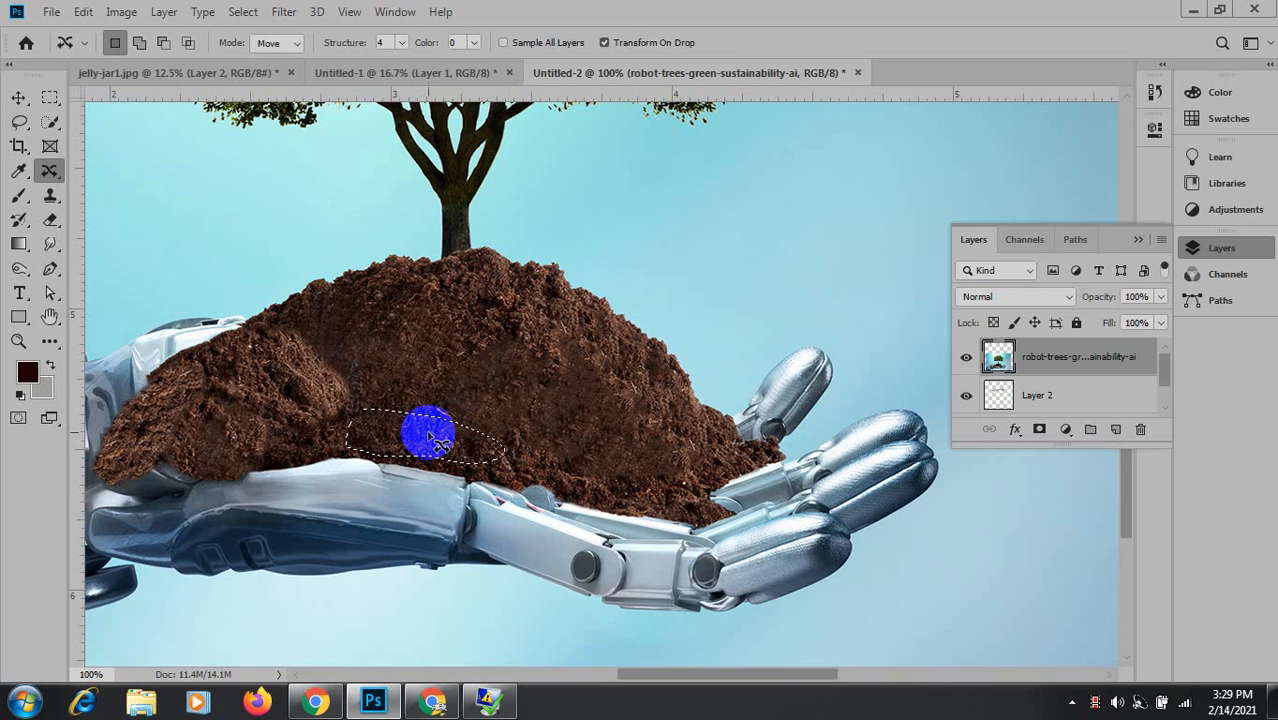
Move the selected soil strip to the lower edge of the covered thumb, rotate it to follow the palm, and deselect.
left_click_drag(429, 434, 190, 476)
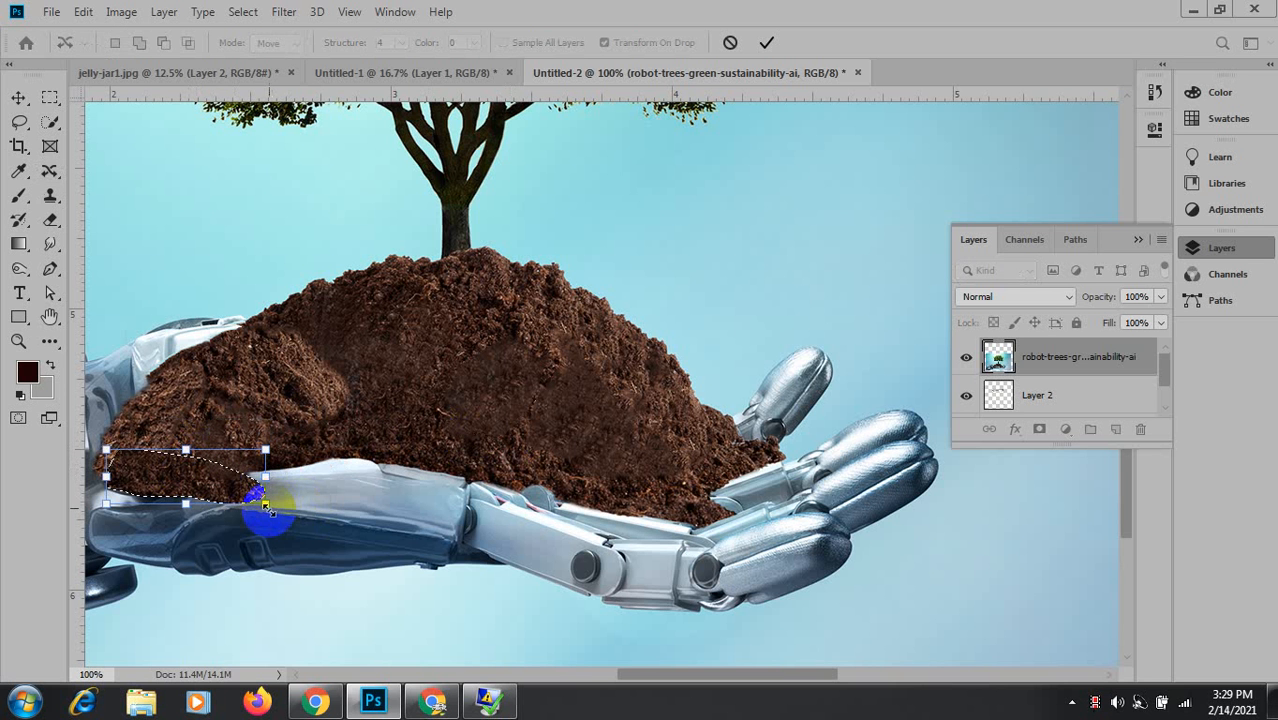
left_click_drag(272, 514, 297, 481)
mouse_move(198, 480)
left_mouse_down()
mouse_move(165, 482)
mouse_move(186, 496)
mouse_move(207, 478)
left_mouse_up()
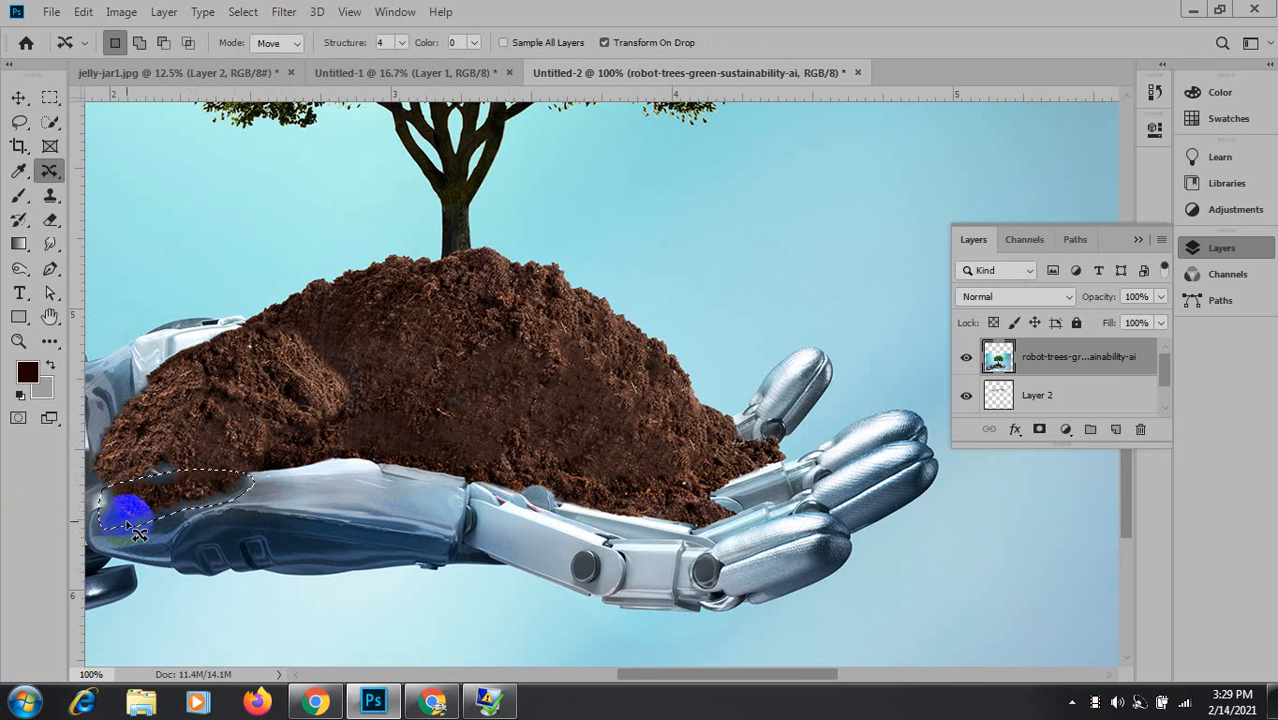
key("ctrl+d")
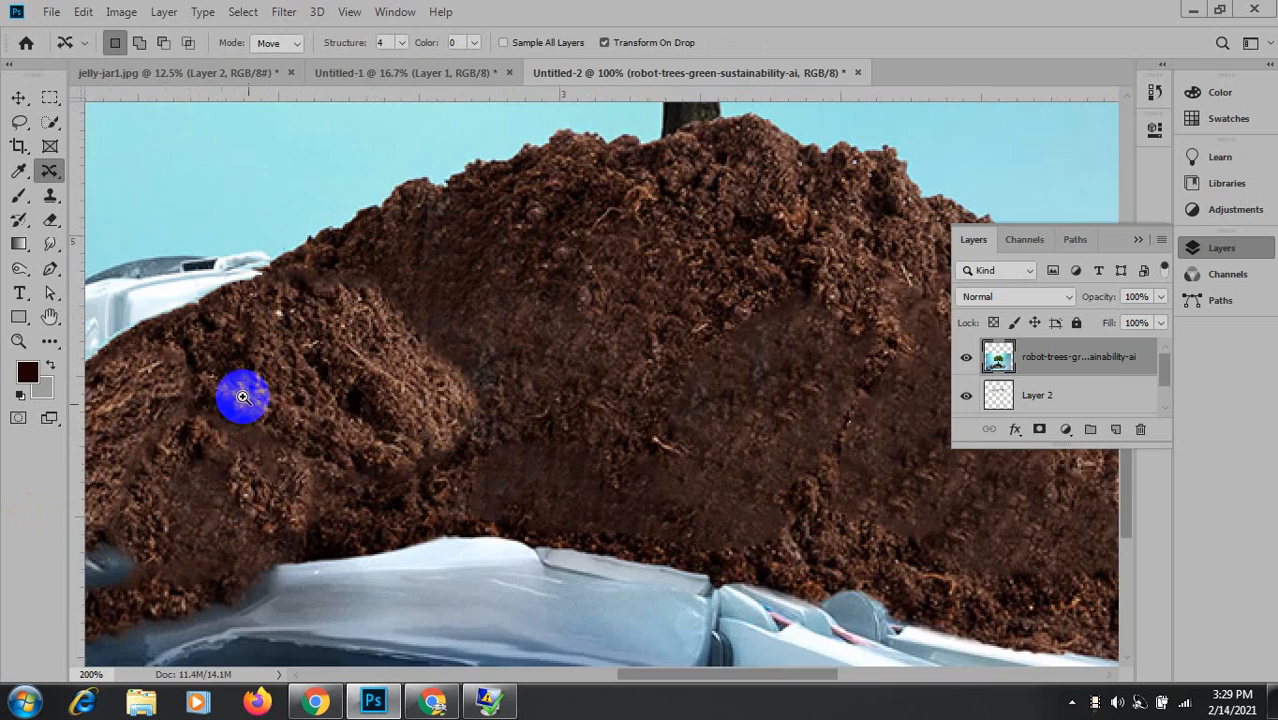
scroll(243, 394, "up", 2)
left_click_drag(322, 422, 515, 372)
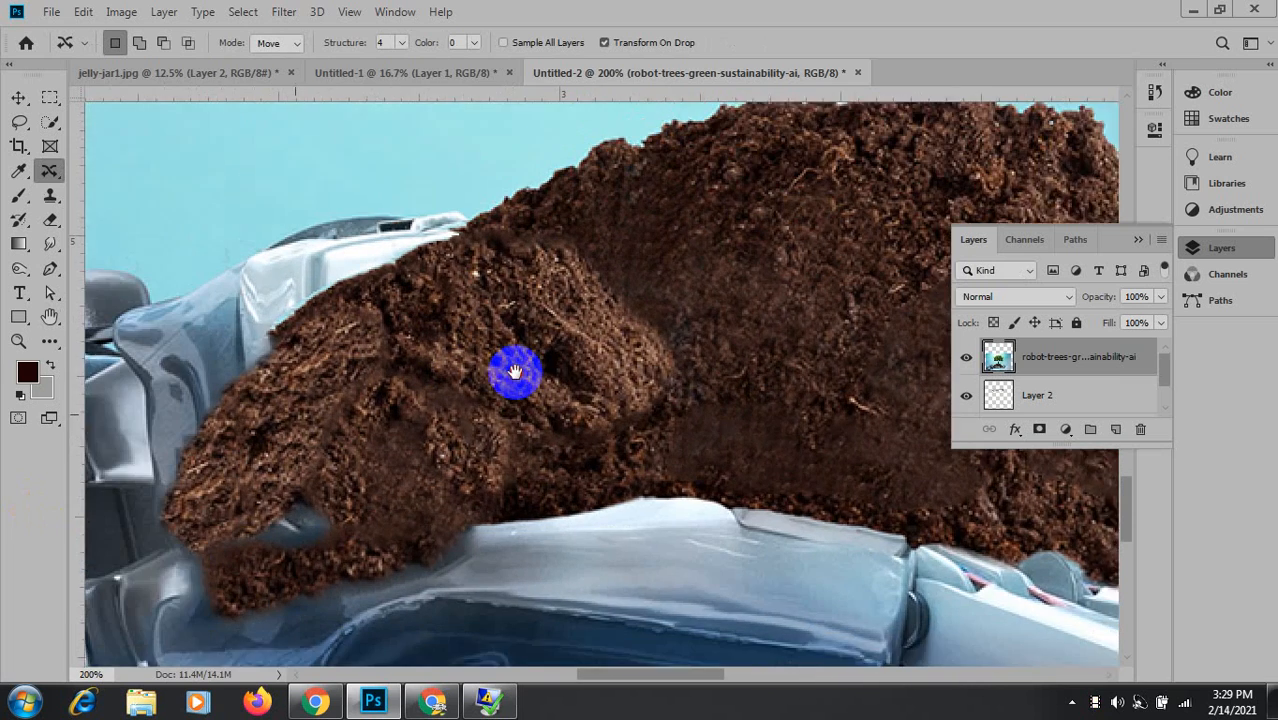
left_click_drag(693, 328, 222, 365)
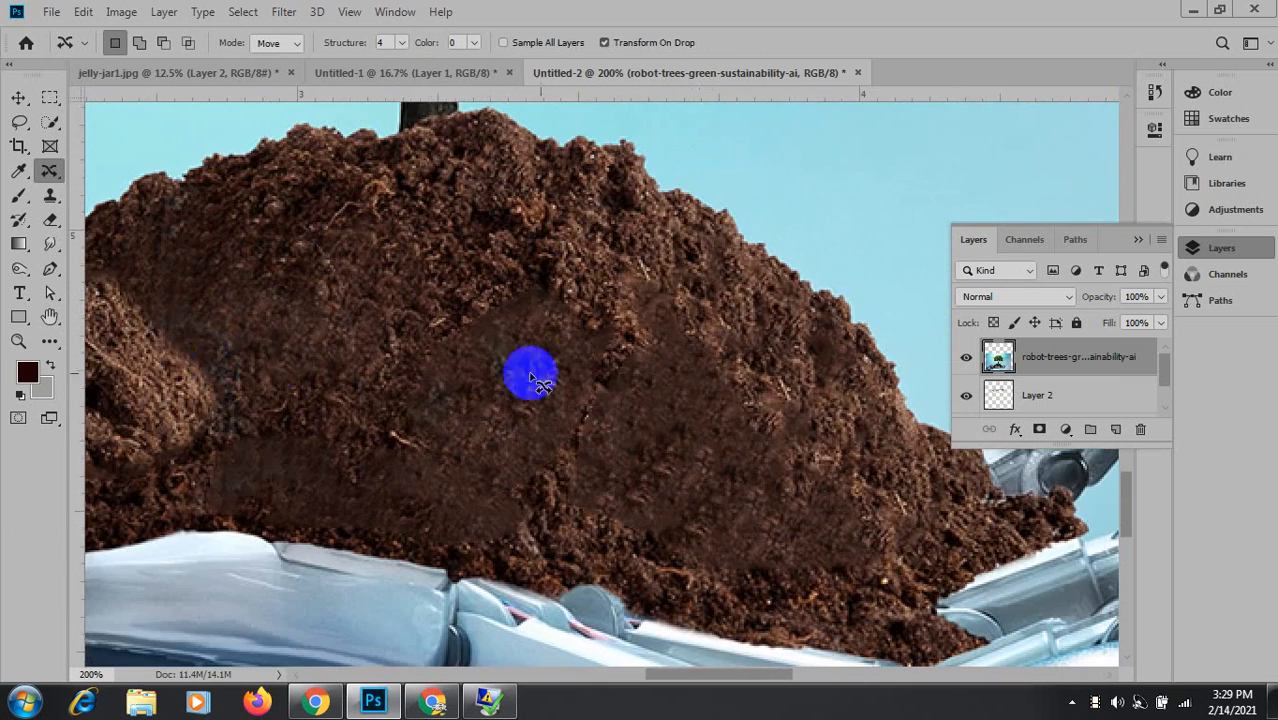
Shift a soil section on the mound's upper slope slightly and deselect it.
mouse_move(672, 208)
left_mouse_down()
mouse_move(810, 307)
mouse_move(922, 437)
mouse_move(995, 495)
mouse_move(951, 574)
mouse_move(901, 600)
mouse_move(818, 586)
mouse_move(635, 291)
mouse_move(627, 234)
mouse_move(650, 206)
mouse_move(683, 219)
left_mouse_up()
key("ctrl+d")
key("ctrl+minus")
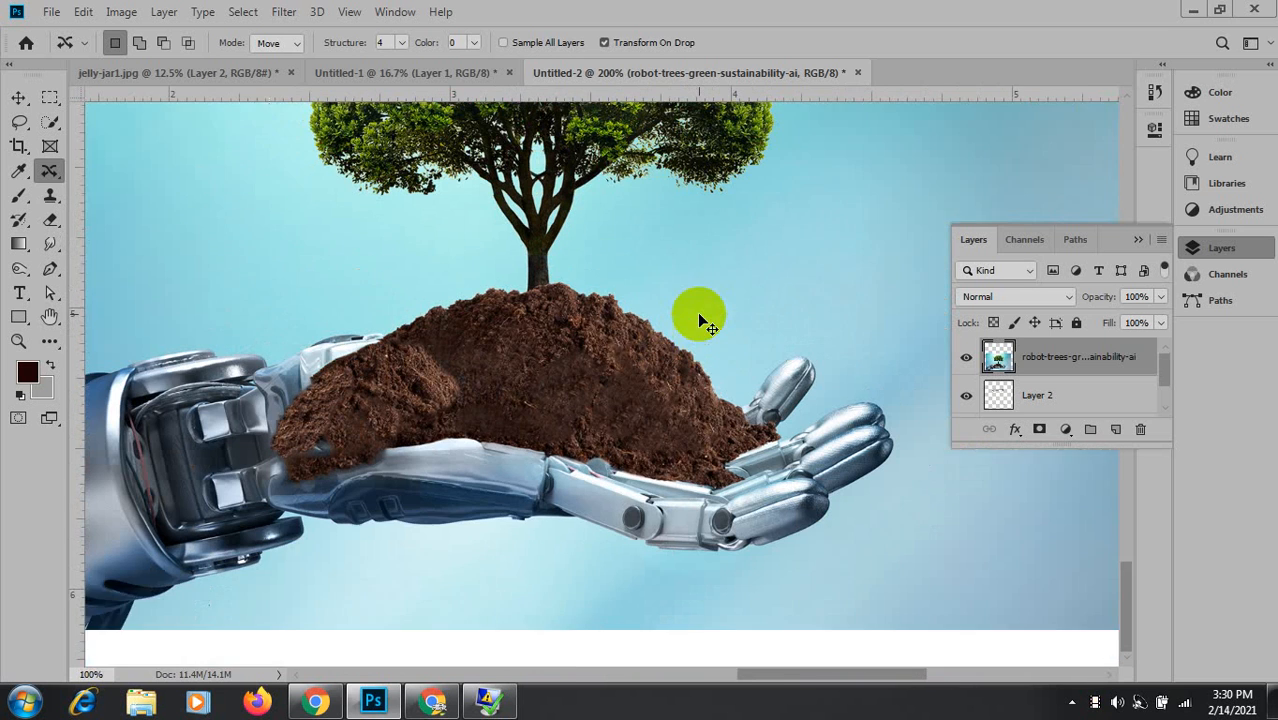
Move a soil section from the mound's far slope to the wrist-side soil, rotate it to follow the edge, and nudge it up slightly.
key("ctrl+minus")
left_click_drag(685, 399, 442, 388)
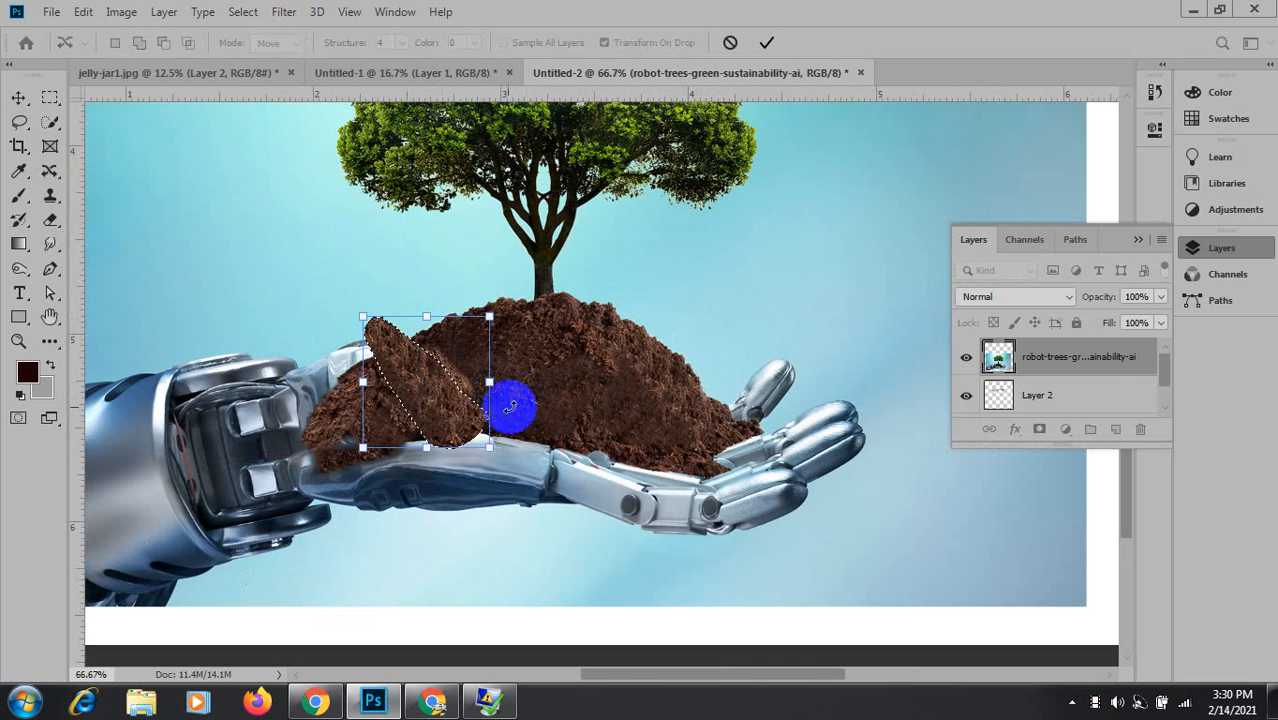
left_click_drag(503, 452, 342, 514)
left_click_drag(436, 371, 400, 400)
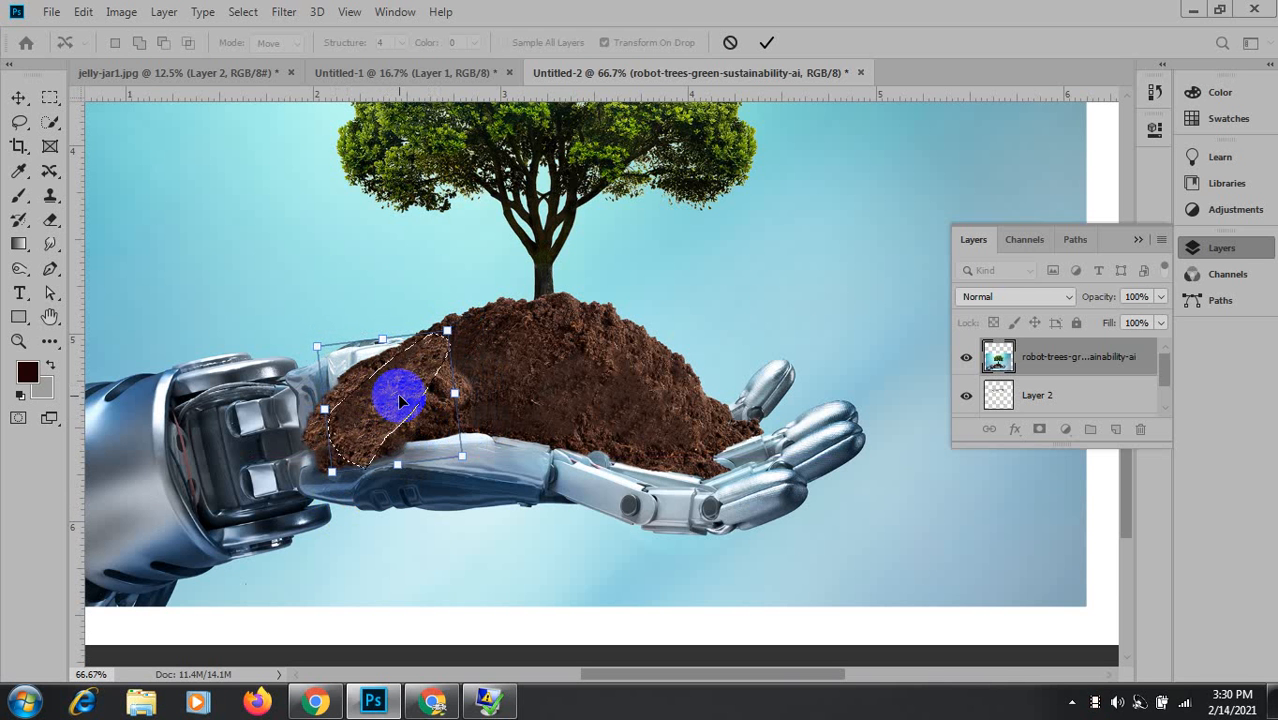
key("Up")
key("Up")
key("Up")
key("Up")
key("Return")
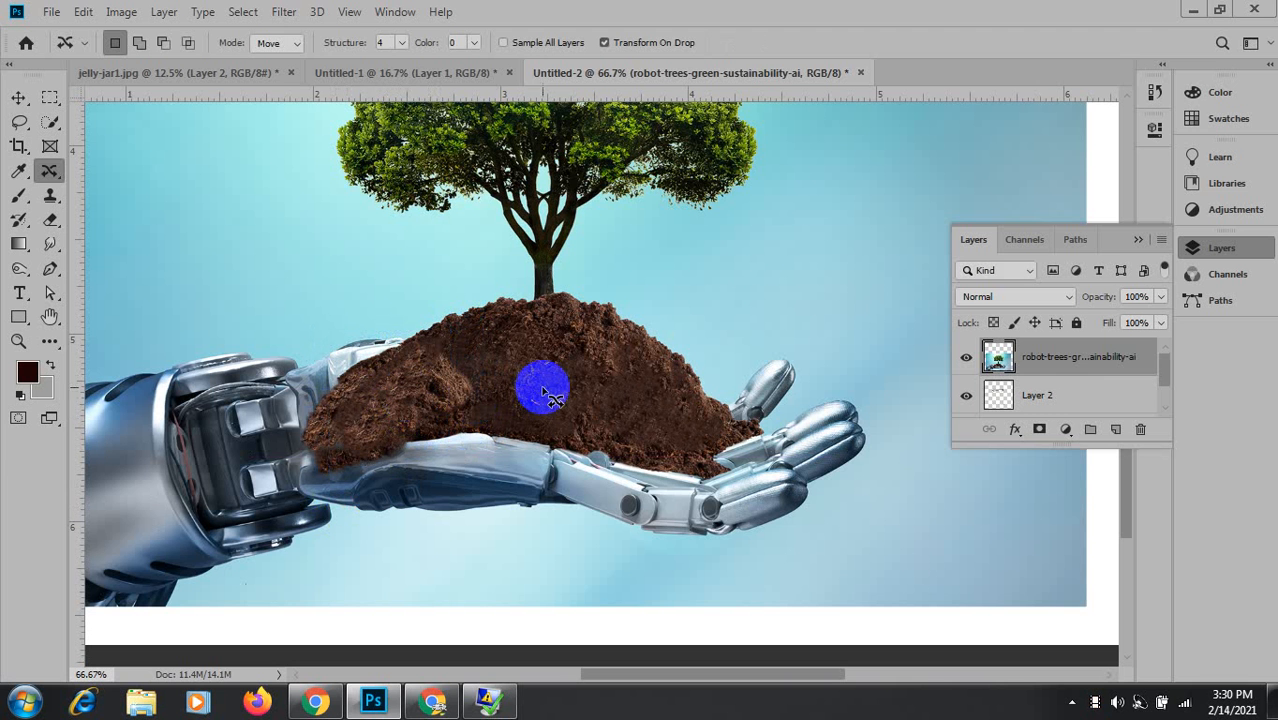
Clone-stamp nearby soil texture over the visible seam between the wrist-side soil and the main mound.
scroll(434, 403, "up", 2)
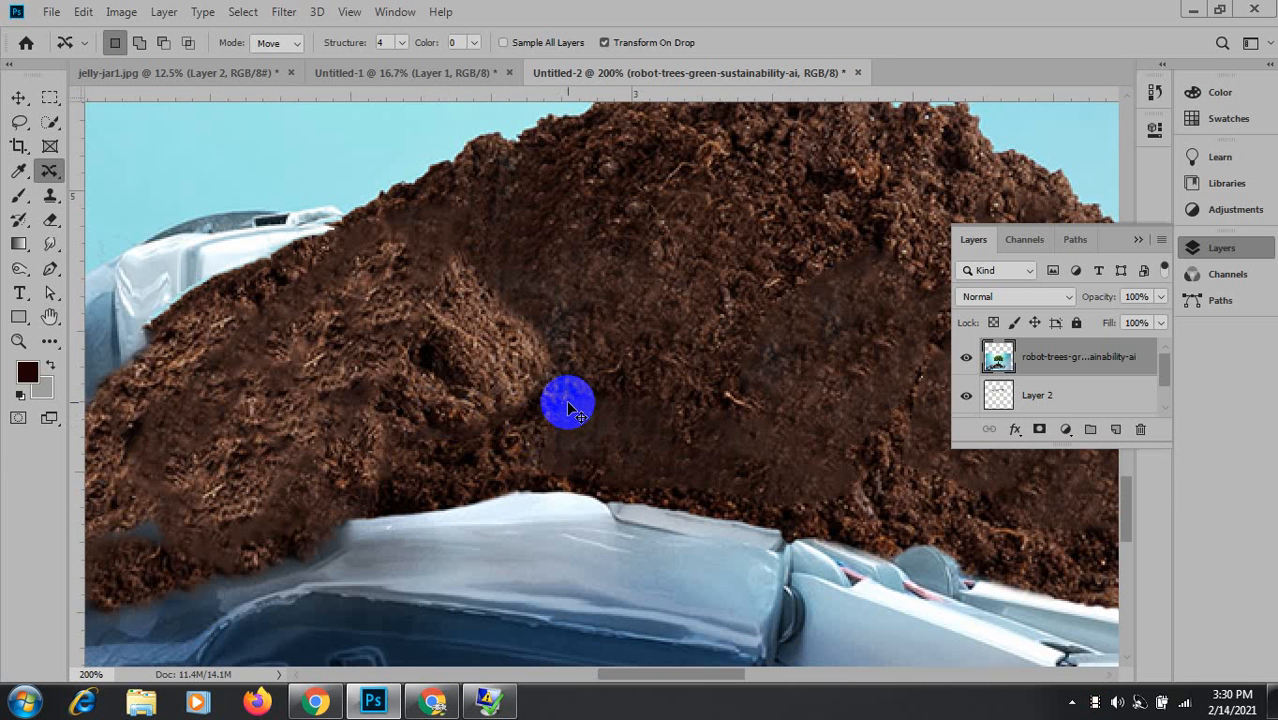
scroll(567, 407, "down", 1)
scroll(520, 322, "up", 2)
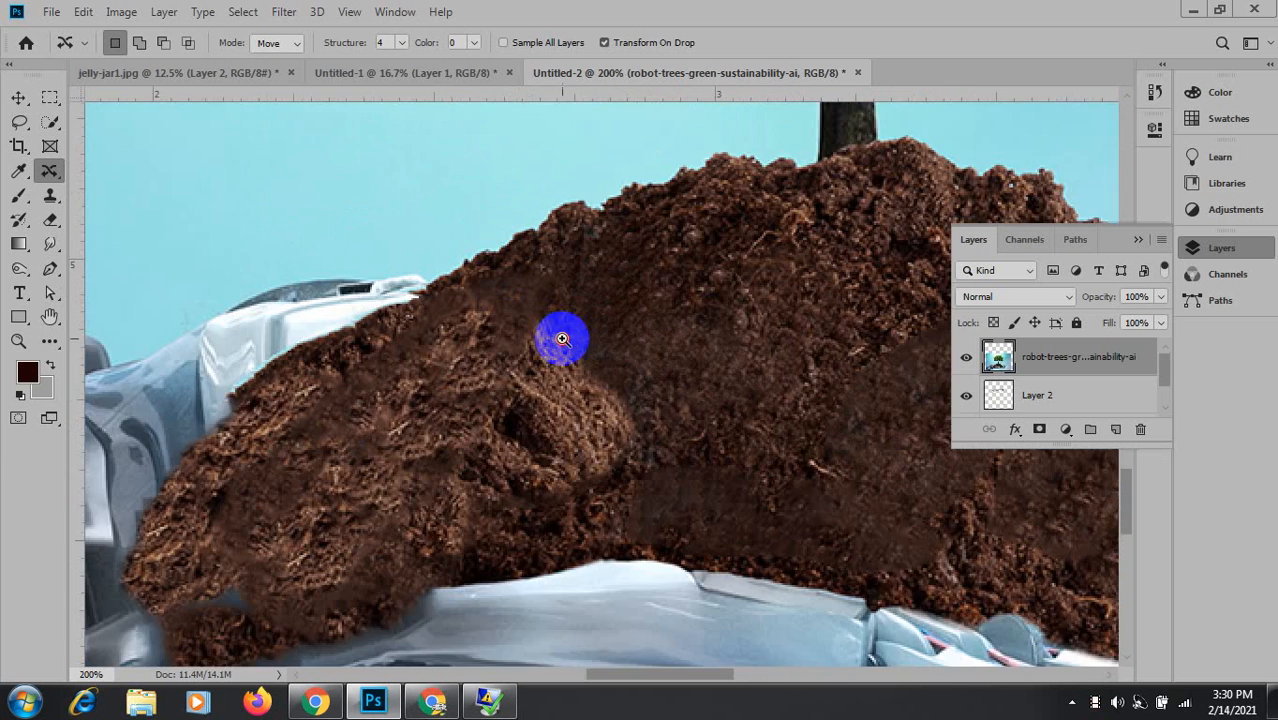
left_click(50, 196)
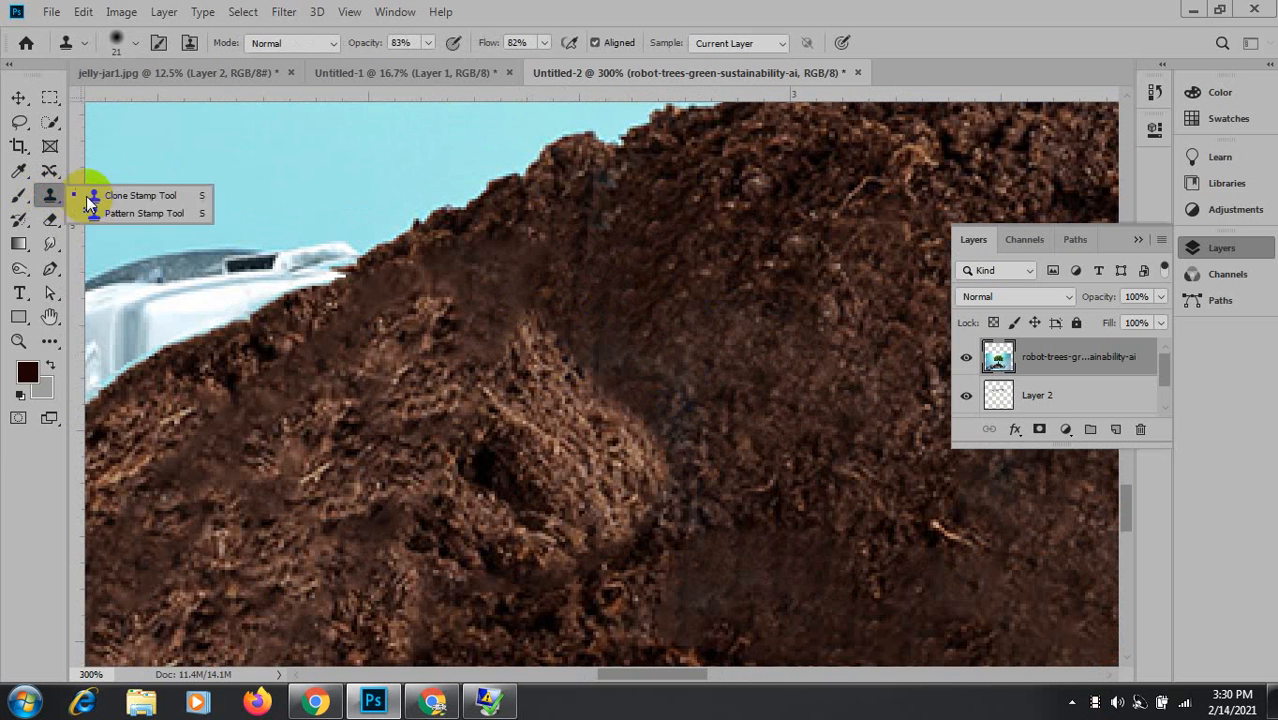
left_click(112, 194)
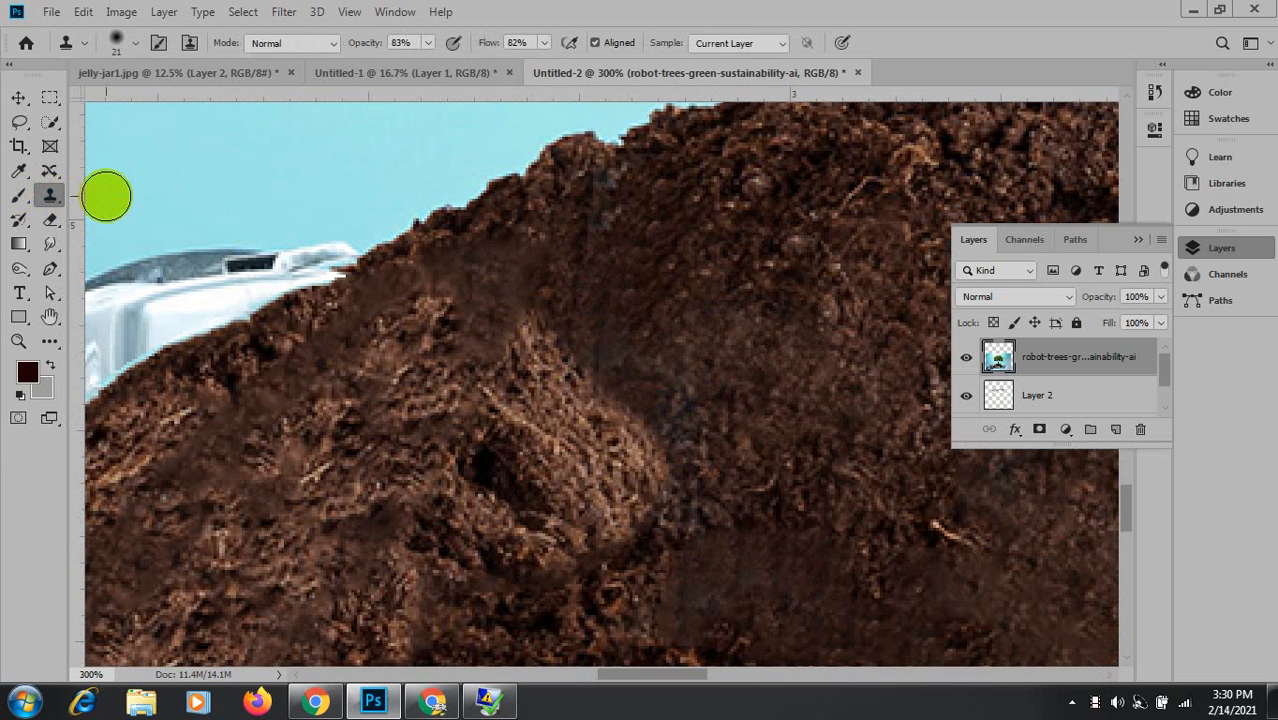
left_click(601, 440, "alt")
mouse_move(631, 413)
left_mouse_down()
mouse_move(653, 416)
mouse_move(673, 451)
left_mouse_up()
mouse_move(684, 401)
left_mouse_down()
mouse_move(596, 357)
mouse_move(635, 366)
mouse_move(663, 407)
left_mouse_up()
left_click(667, 254, "alt")
mouse_move(597, 332)
left_mouse_down()
mouse_move(666, 369)
mouse_move(680, 534)
mouse_move(754, 556)
mouse_move(705, 588)
mouse_move(595, 618)
left_mouse_up()
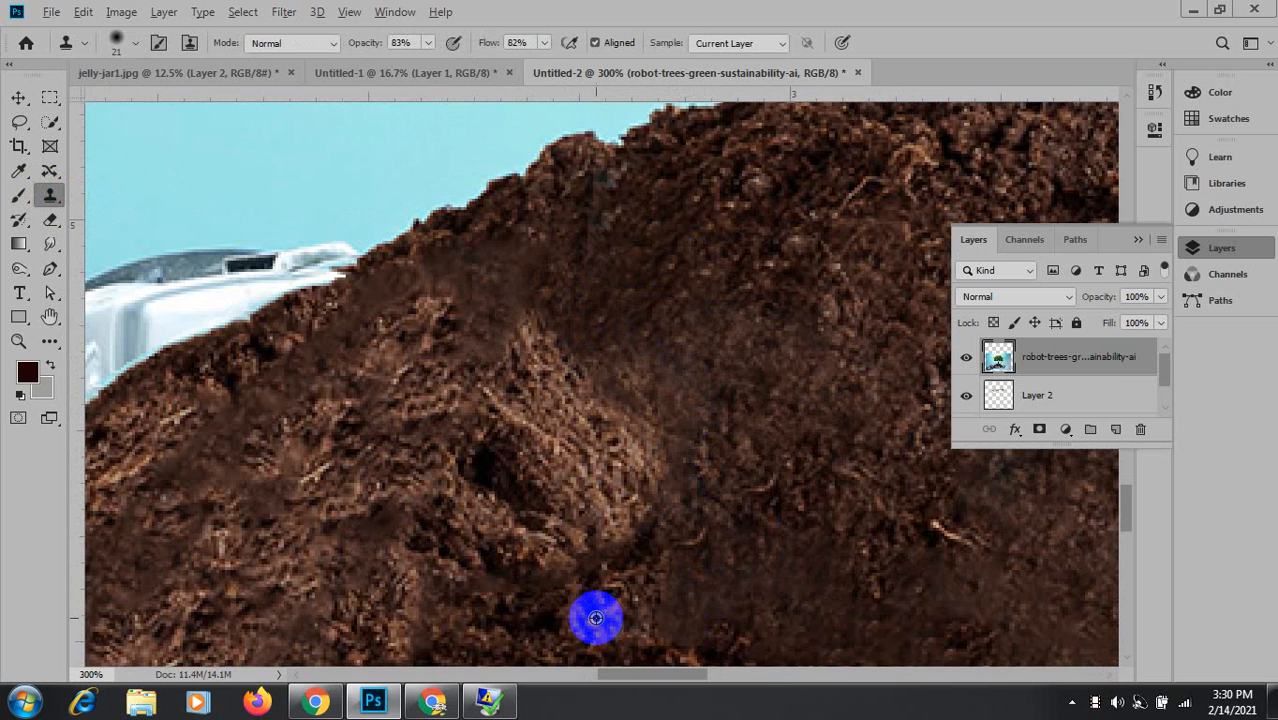
Clone textured soil across the flat dark patch at the mound's base and over the blurred area near its centre.
left_click(596, 618, "alt")
mouse_move(691, 611)
left_mouse_down()
mouse_move(712, 585)
mouse_move(816, 581)
left_mouse_up()
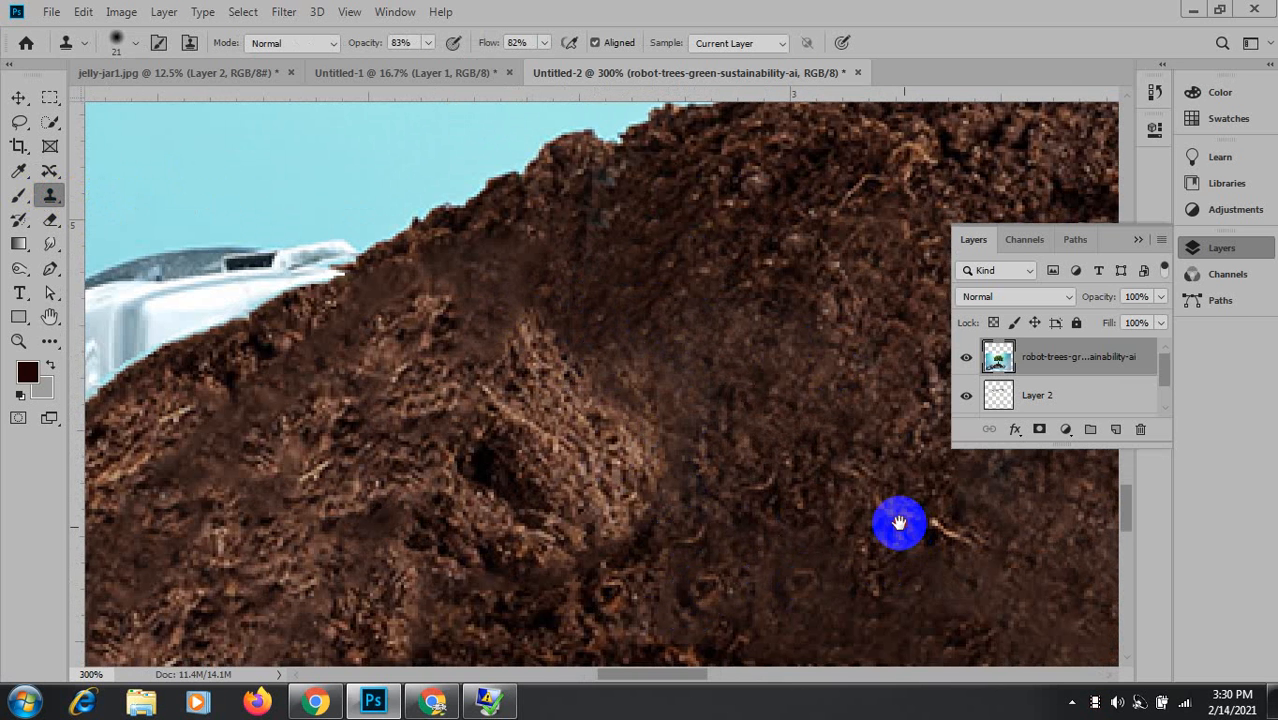
left_click_drag(900, 523, 512, 398)
left_click(621, 223, "alt")
mouse_move(631, 284)
left_mouse_down()
mouse_move(588, 366)
mouse_move(620, 356)
mouse_move(686, 238)
left_mouse_up()
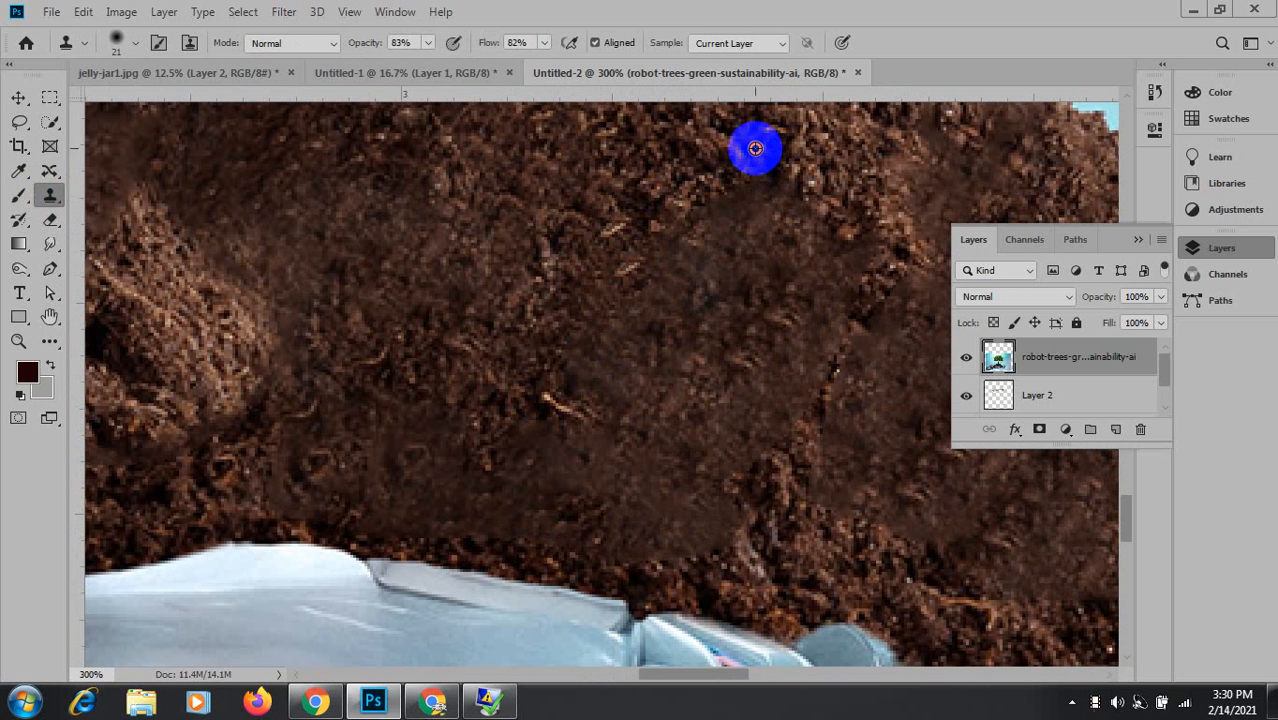
mouse_move(755, 148)
left_mouse_down()
mouse_move(765, 177)
mouse_move(705, 221)
mouse_move(687, 293)
mouse_move(729, 235)
mouse_move(599, 362)
mouse_move(614, 381)
mouse_move(729, 292)
mouse_move(693, 322)
mouse_move(823, 181)
mouse_move(829, 157)
mouse_move(827, 181)
mouse_move(679, 337)
mouse_move(379, 439)
mouse_move(331, 289)
mouse_move(223, 356)
mouse_move(266, 362)
mouse_move(308, 390)
mouse_move(174, 392)
mouse_move(276, 376)
mouse_move(245, 413)
mouse_move(130, 476)
mouse_move(203, 420)
mouse_move(196, 394)
mouse_move(604, 383)
left_mouse_up()
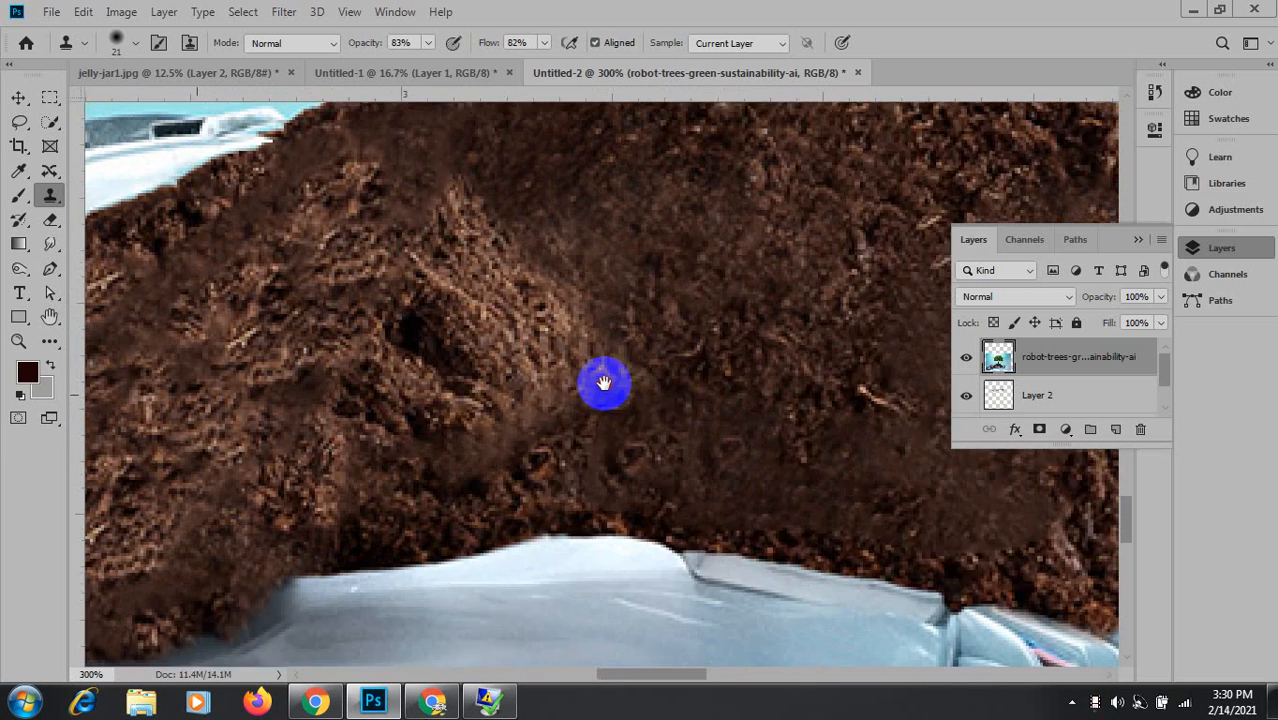
Clone sampled soil texture over the lighter, smeared patches on the left slope of the mound with the Clone Stamp.
left_click(536, 403, "alt")
left_click_drag(529, 464, 515, 476)
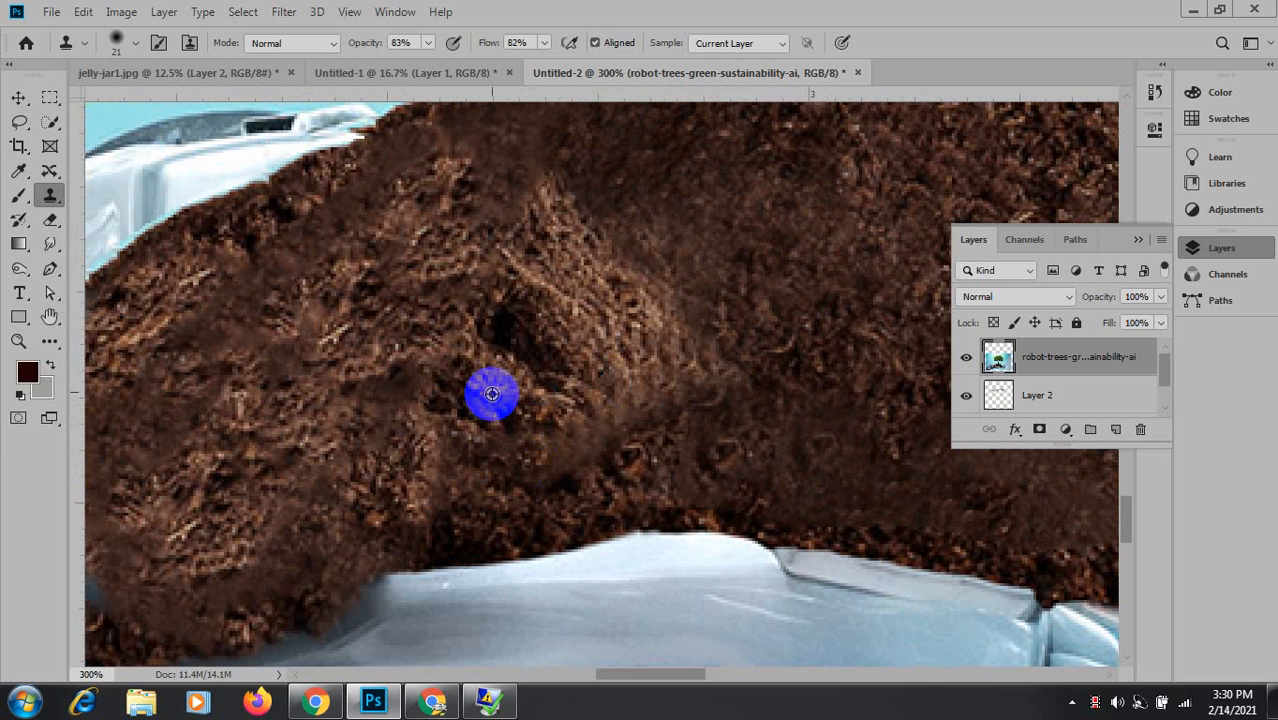
left_click(471, 472)
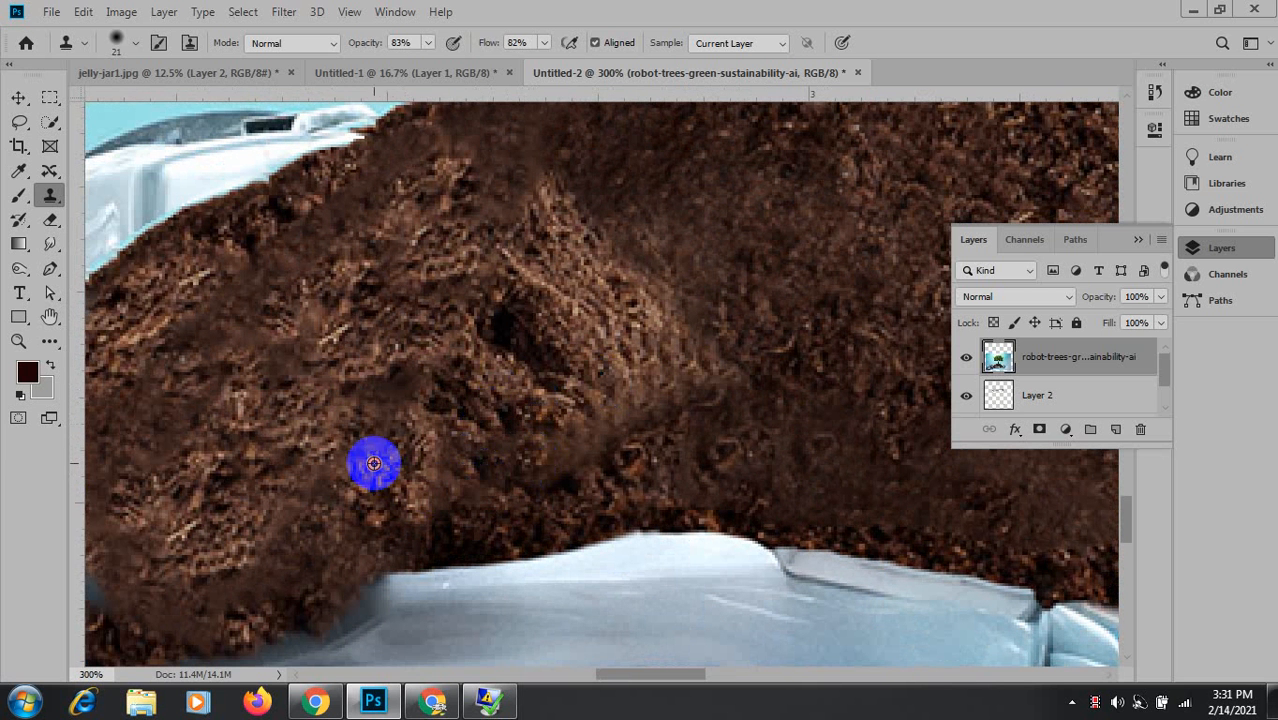
left_click_drag(545, 255, 658, 347)
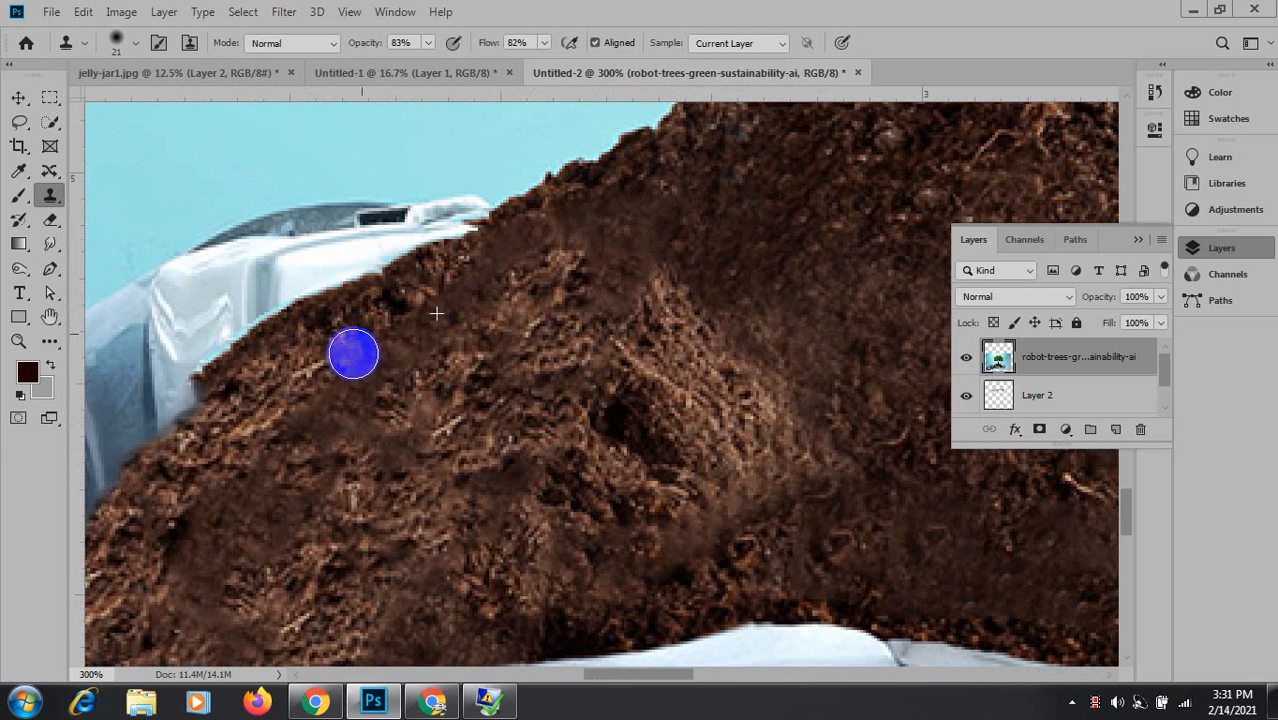
mouse_move(353, 354)
left_mouse_down()
mouse_move(316, 373)
mouse_move(296, 422)
mouse_move(180, 500)
left_mouse_up()
left_click(707, 222, "alt")
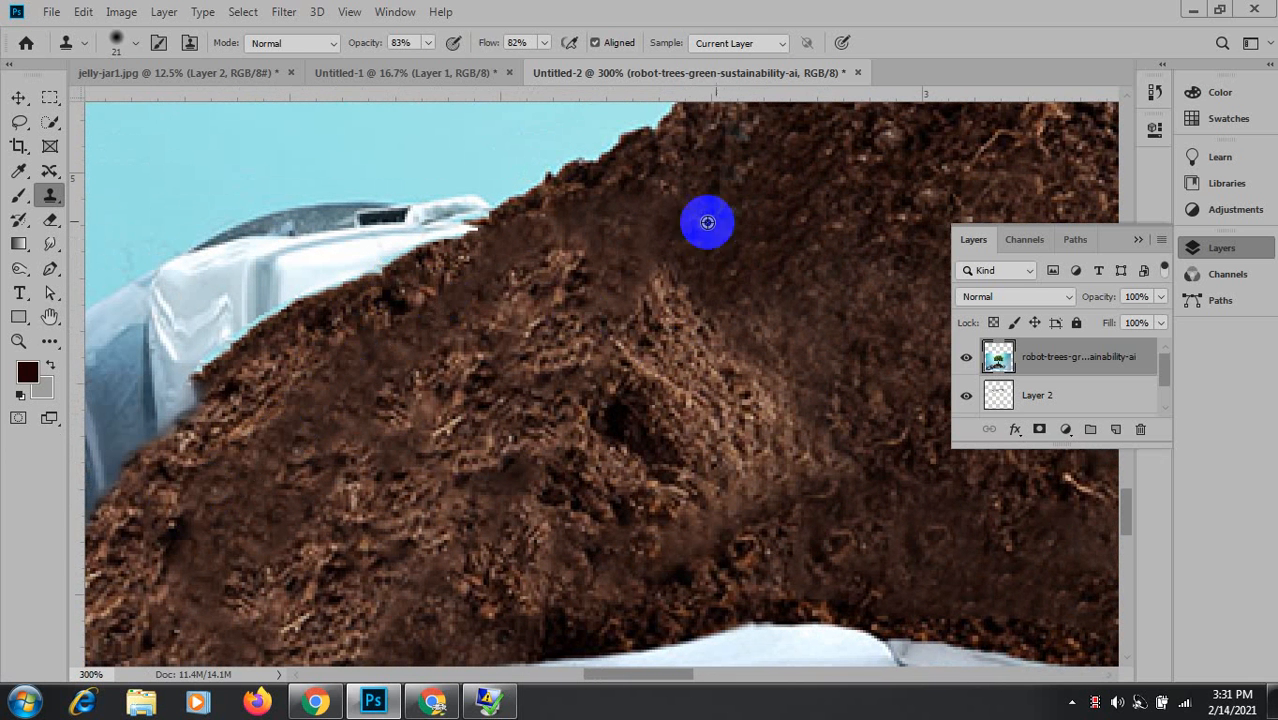
mouse_move(707, 222)
left_mouse_down()
mouse_move(386, 309)
mouse_move(523, 248)
mouse_move(540, 299)
mouse_move(441, 365)
mouse_move(701, 271)
mouse_move(848, 354)
mouse_move(658, 299)
mouse_move(681, 289)
mouse_move(718, 205)
mouse_move(771, 272)
left_mouse_up()
Try to shift a soil patch from the mound's lower right to its edge above the palm with Content-Aware Move, rotating it slightly.
key("ctrl+minus")
key("ctrl+minus")
key("ctrl+minus")
key("ctrl+minus")
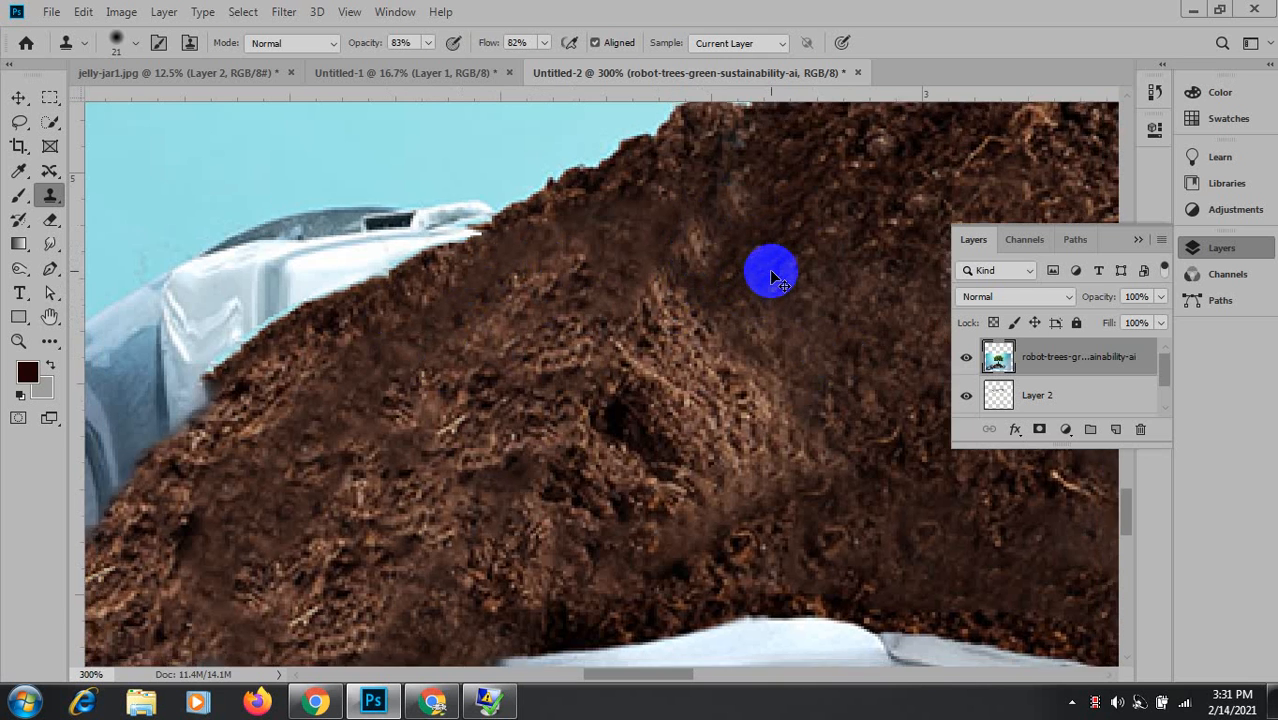
key("ctrl+minus")
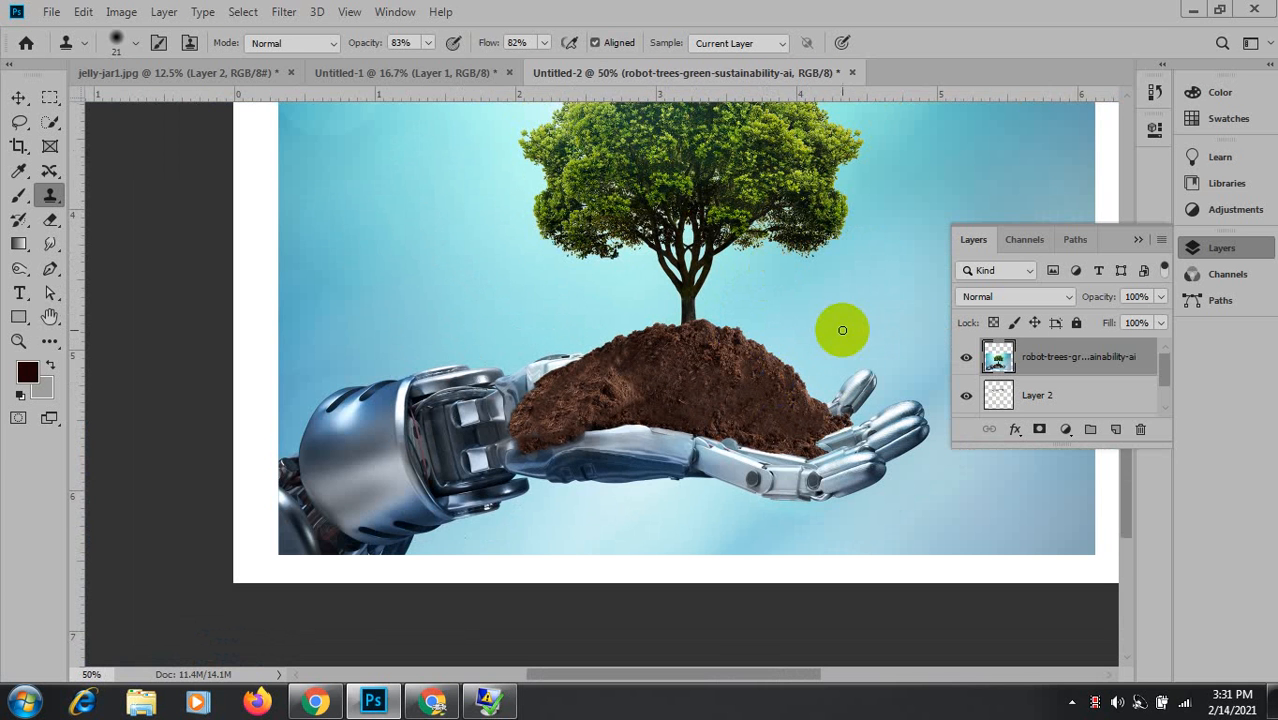
left_click(662, 383, "ctrl")
left_click(662, 383, "ctrl")
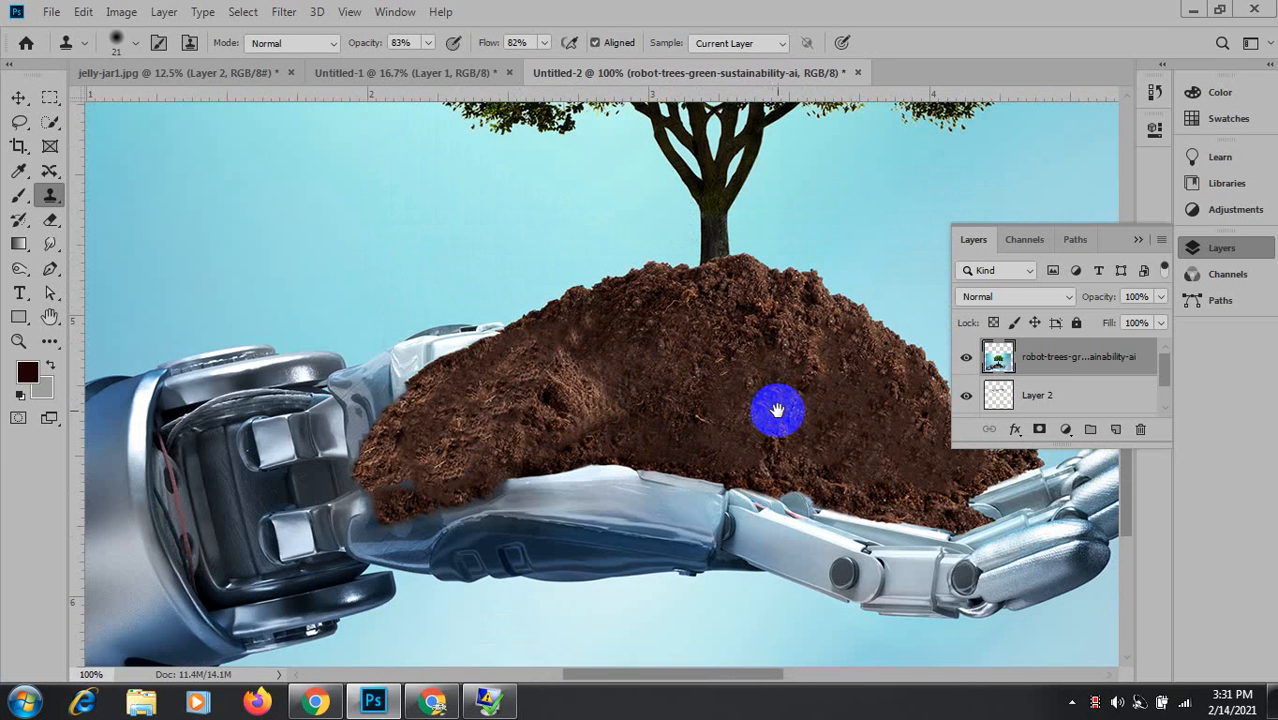
left_click_drag(773, 408, 531, 411)
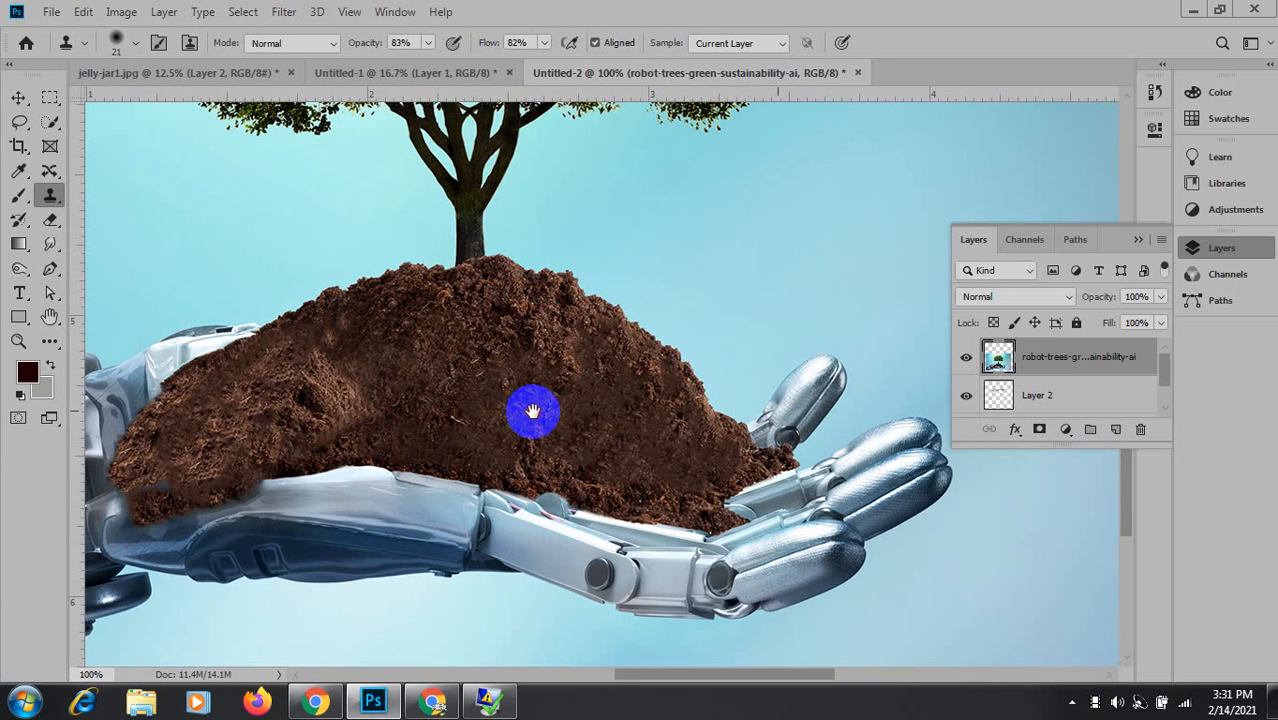
left_click(59, 170)
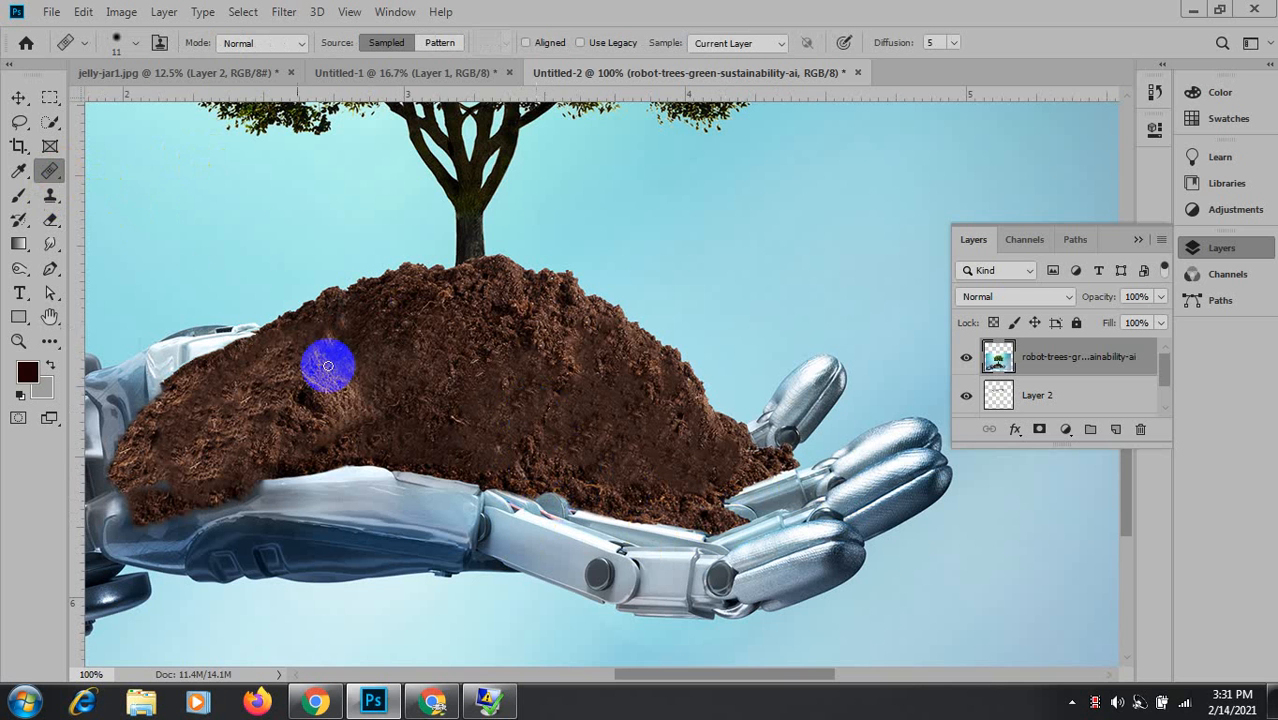
left_click(50, 176)
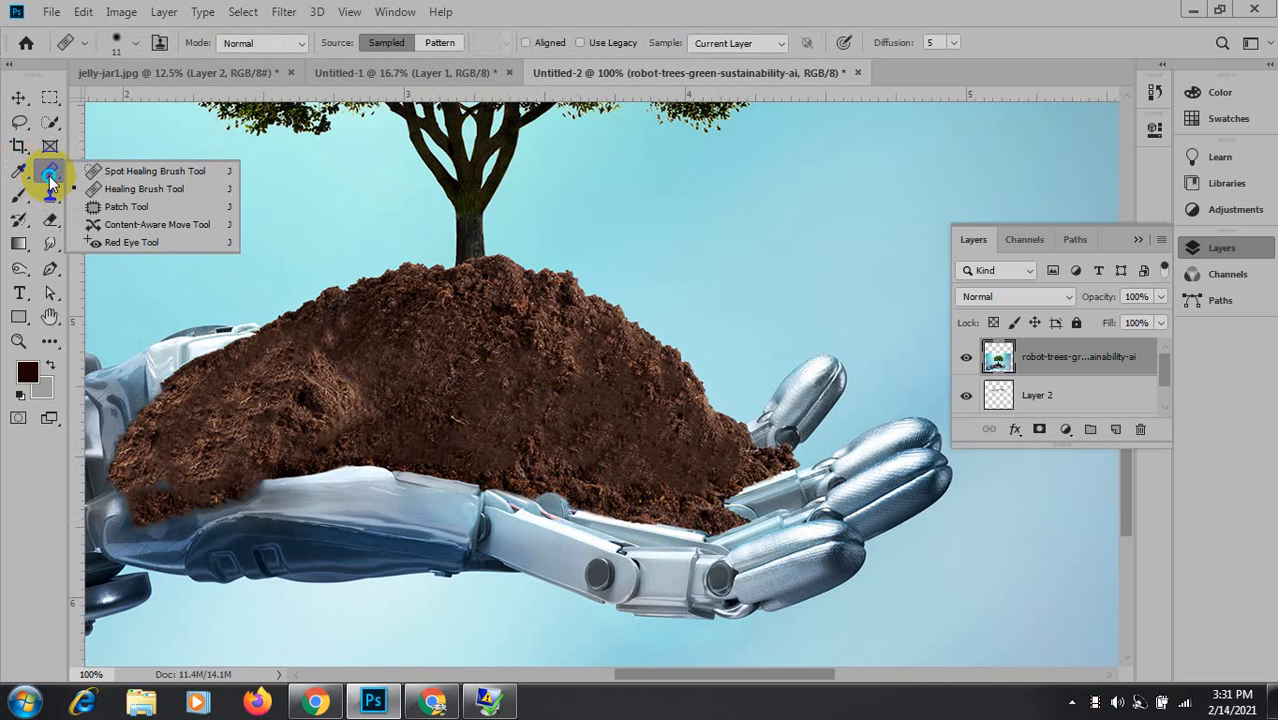
left_click(120, 222)
left_click_drag(548, 483, 670, 512)
mouse_move(726, 474)
left_mouse_down()
mouse_move(620, 450)
mouse_move(547, 463)
left_mouse_up()
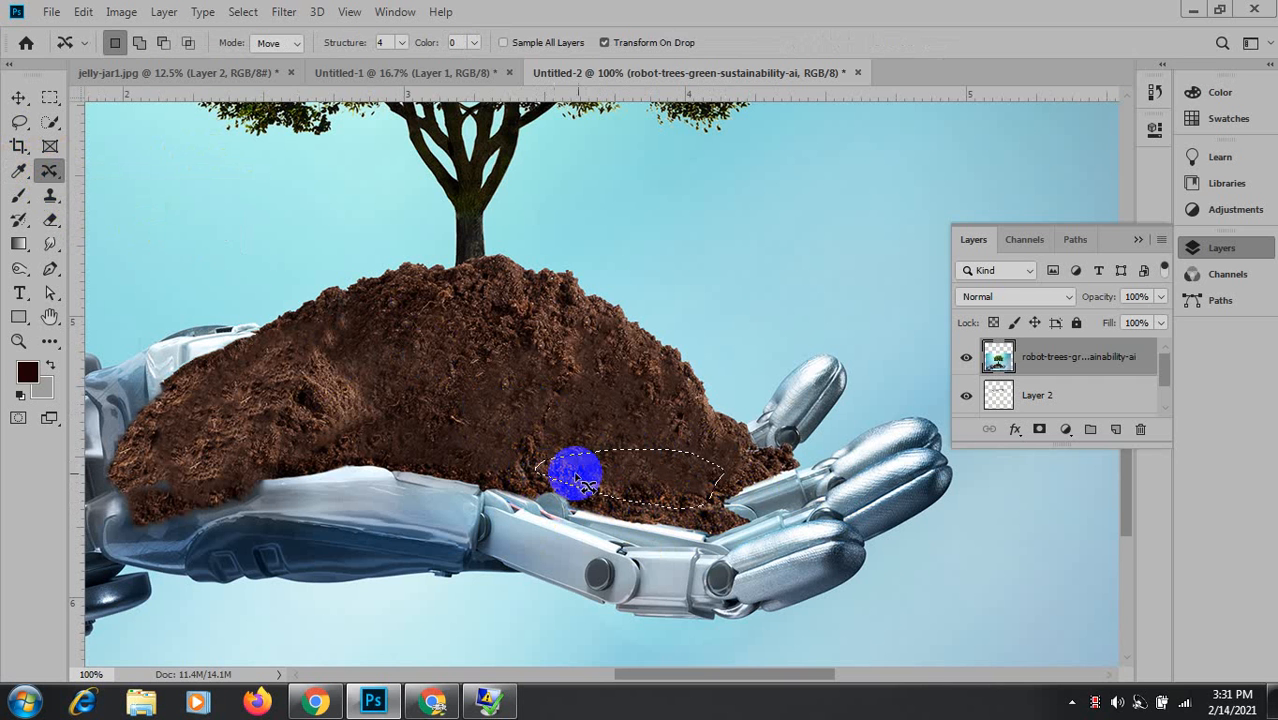
left_click_drag(650, 462, 384, 462)
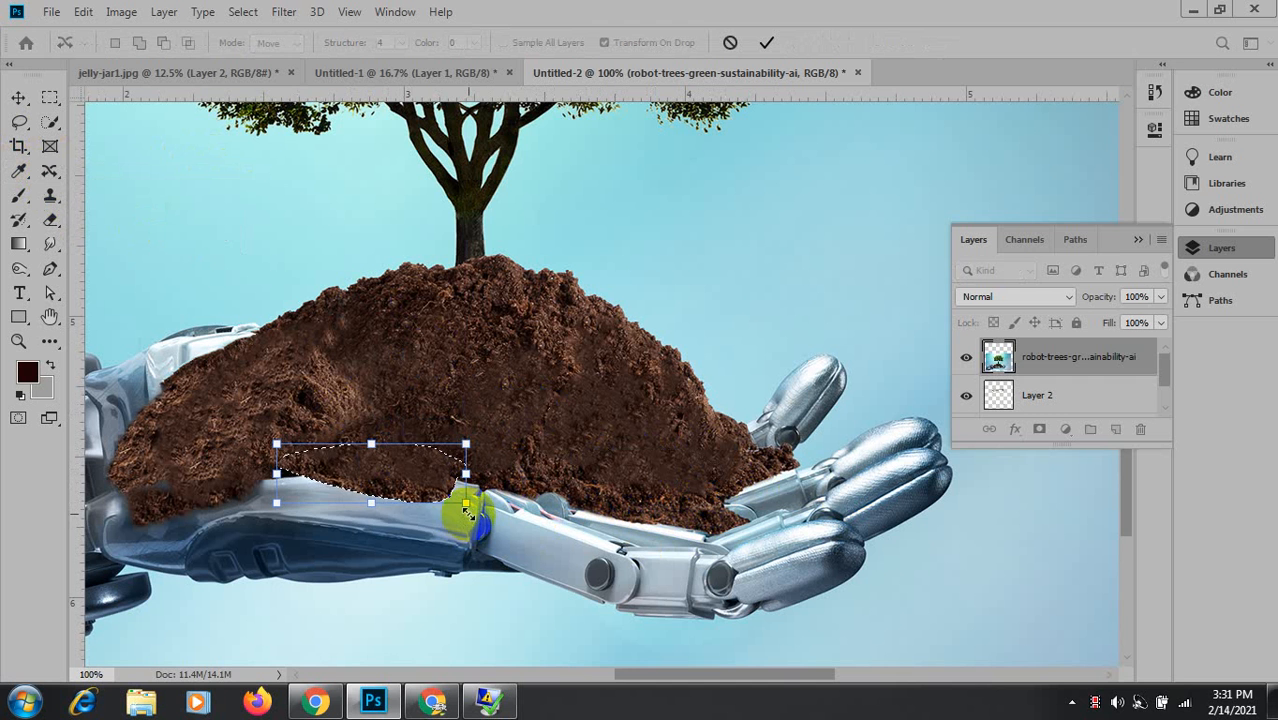
mouse_move(474, 510)
left_mouse_down()
mouse_move(467, 496)
mouse_move(482, 498)
left_mouse_up()
left_click_drag(395, 487, 400, 484)
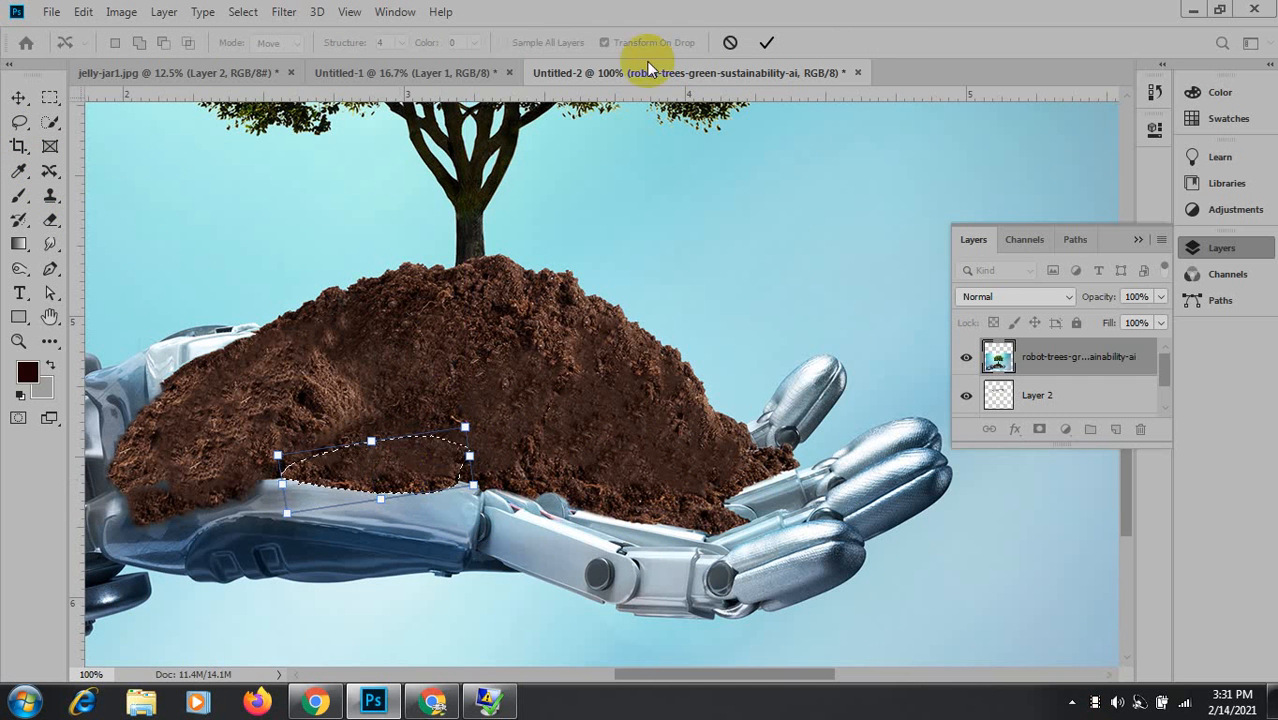
left_click(766, 43)
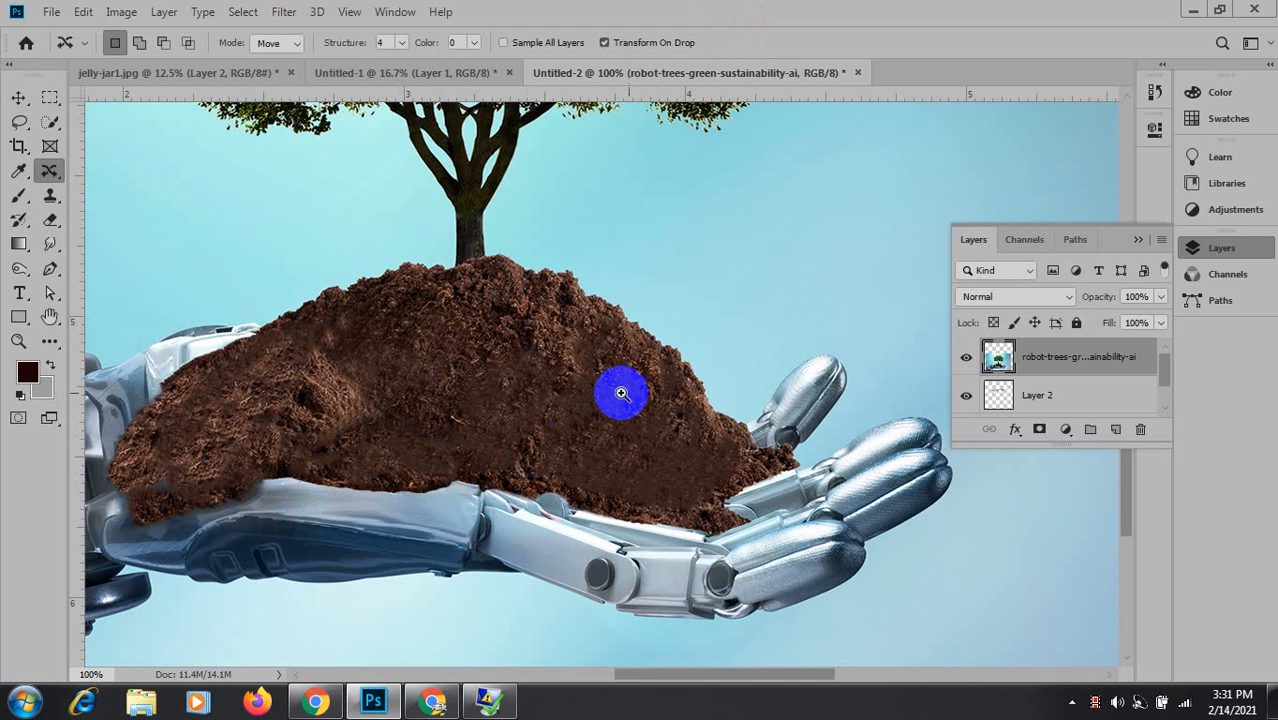
Check the blended soil up close and undo the content-aware move of the soil patch.
left_click(679, 451, "ctrl")
left_click(679, 479, "ctrl")
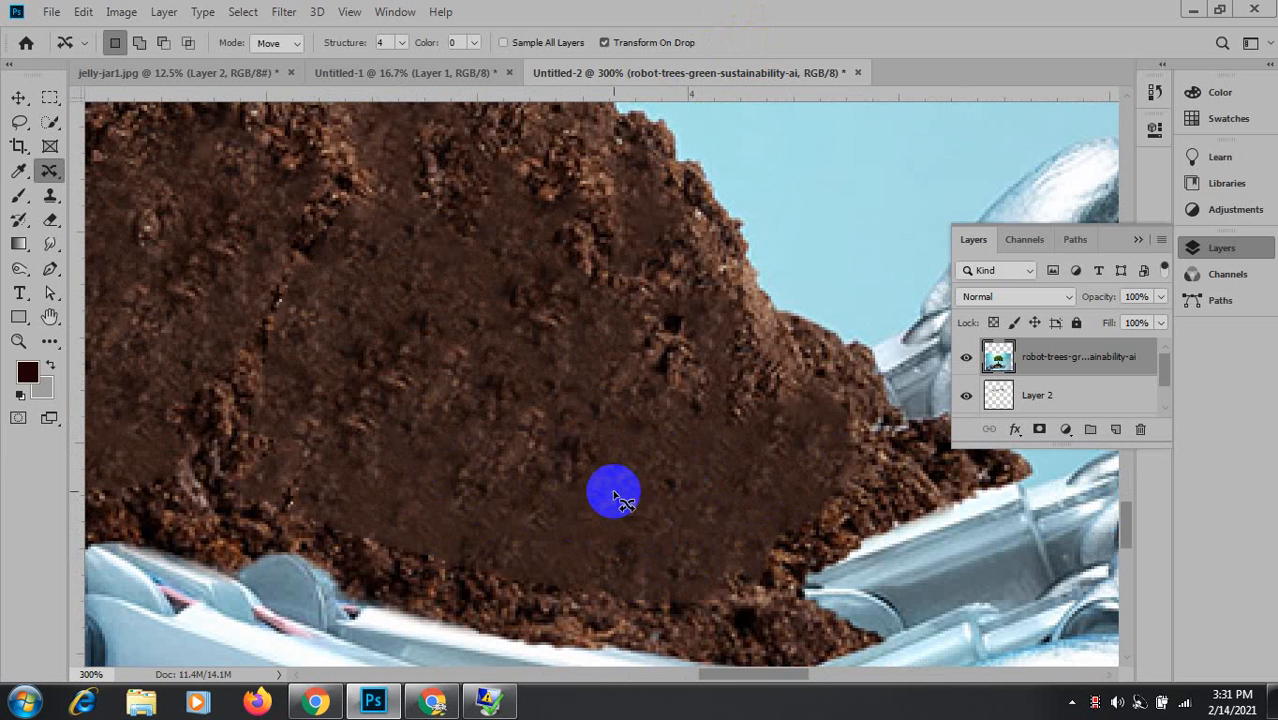
key("ctrl+minus")
key("ctrl+minus")
key("ctrl+minus")
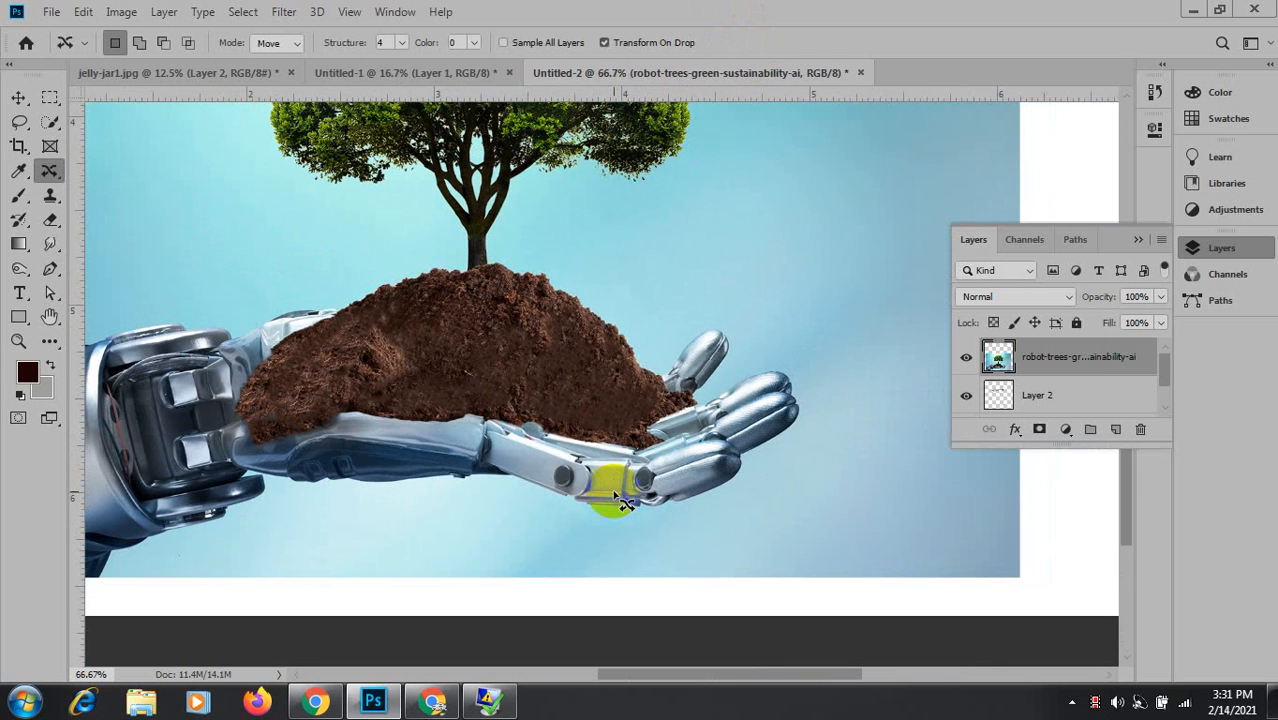
key("ctrl+z")
key("ctrl+z")
key("ctrl+z")
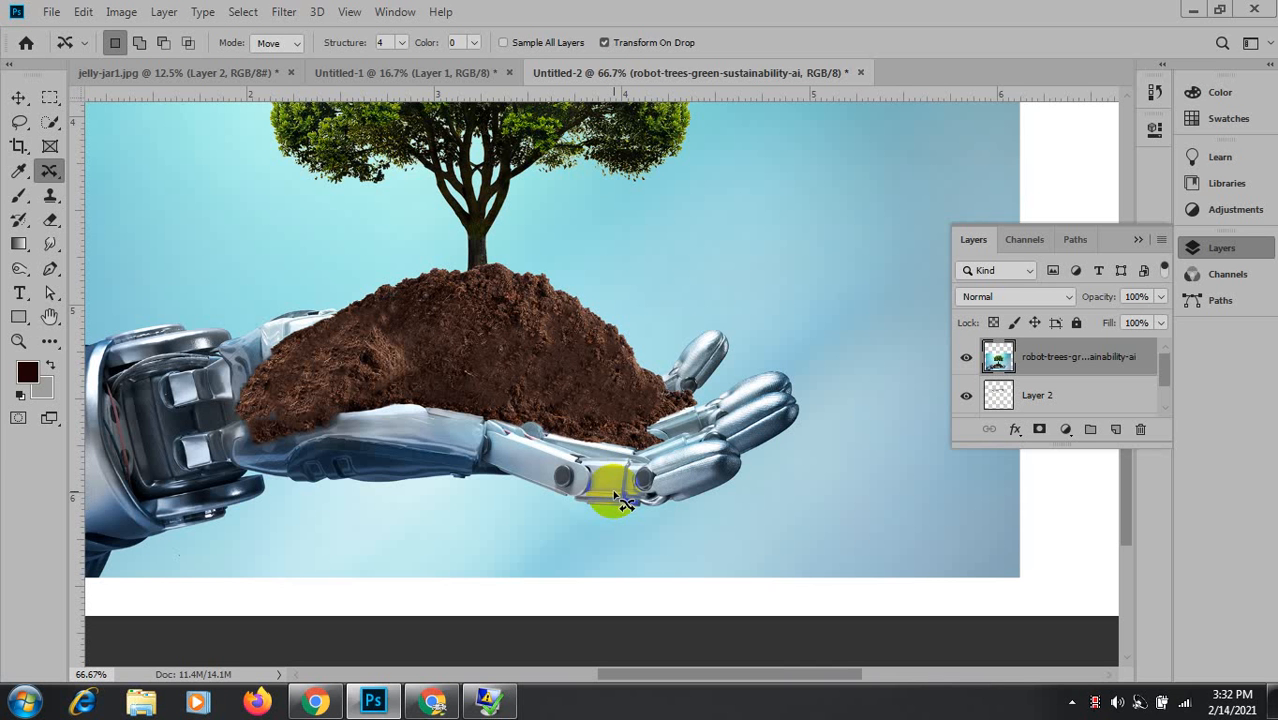
Place the robot-trees image from the desktop into the Untitled-1 document.
scroll(505, 430, "up", 1)
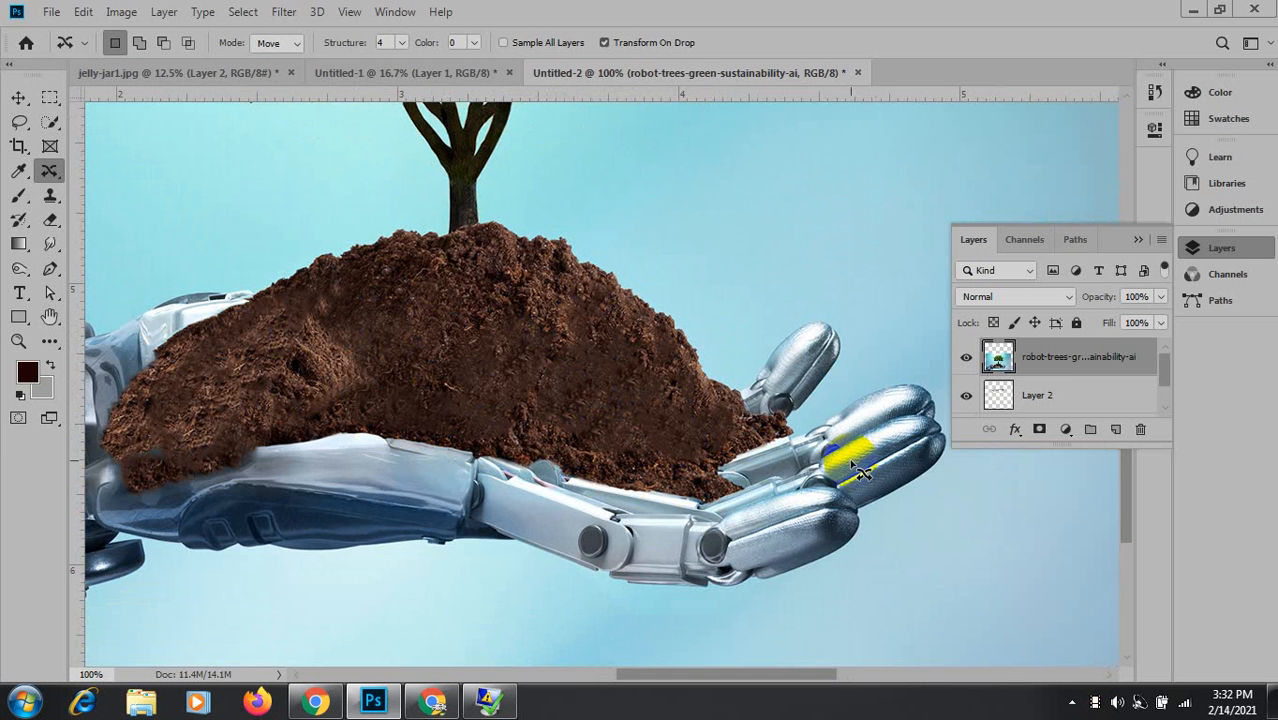
left_click(1192, 10)
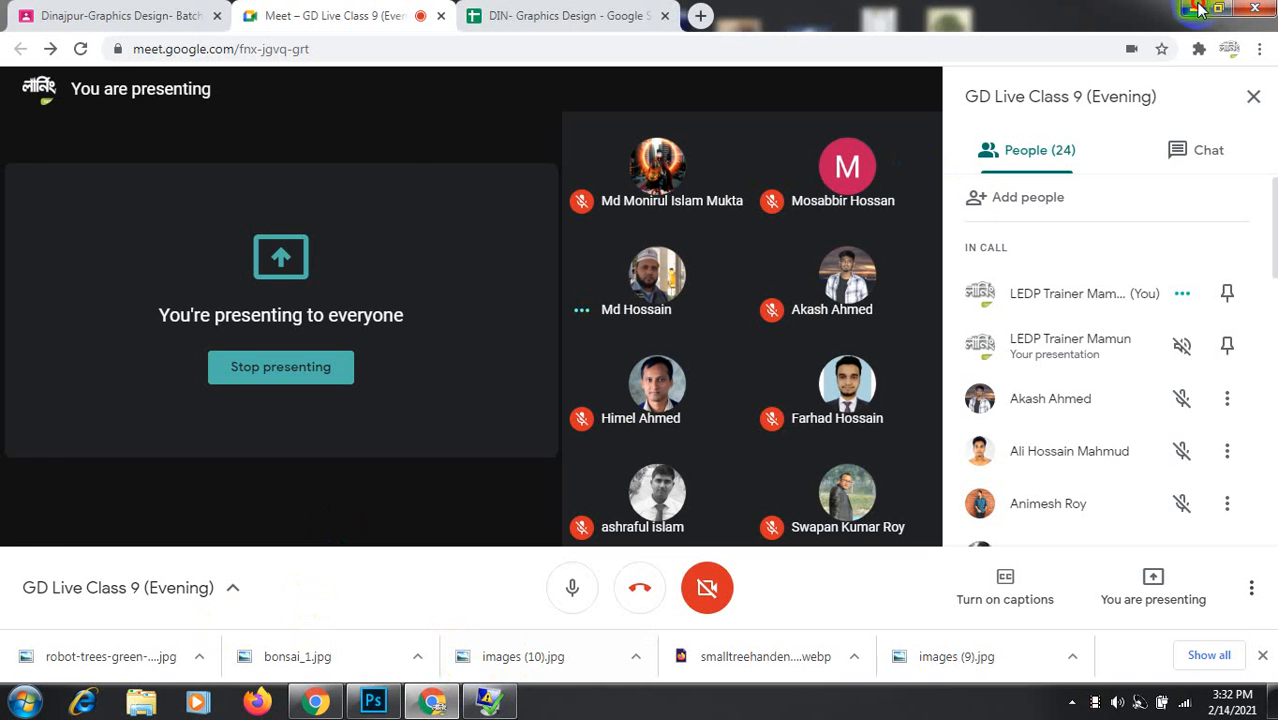
left_click(1198, 10)
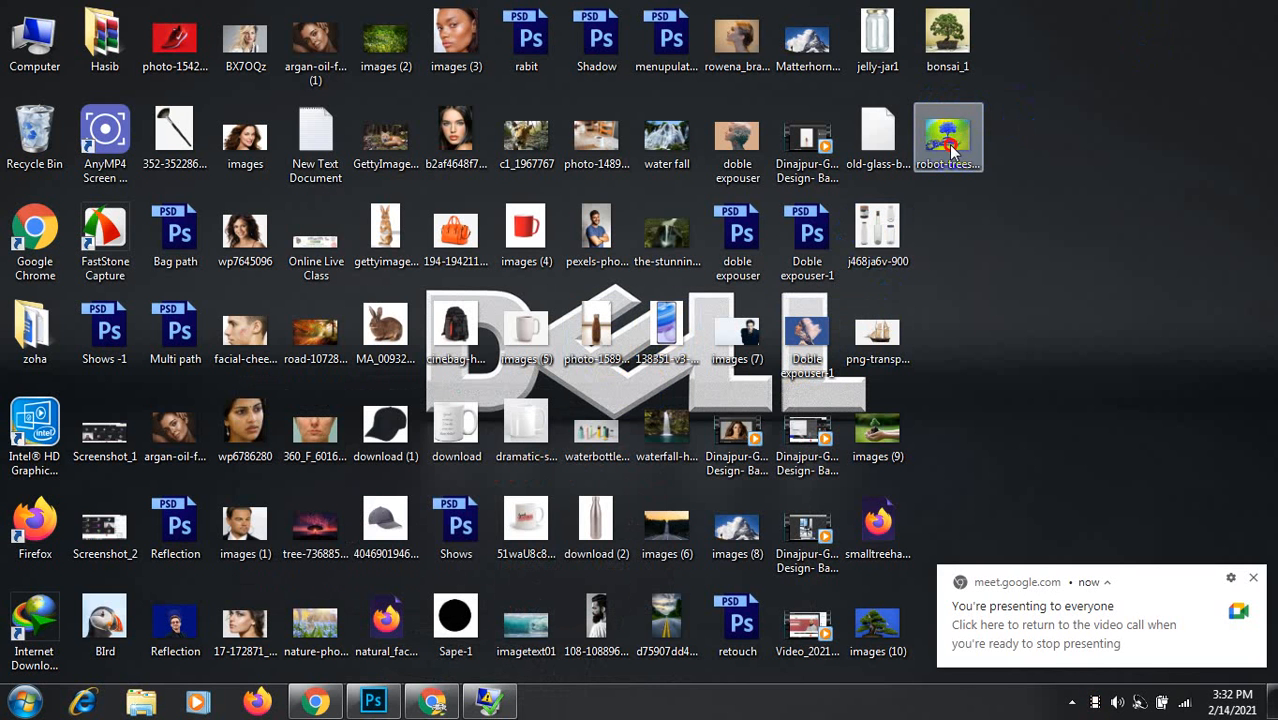
left_click_drag(950, 148, 624, 394)
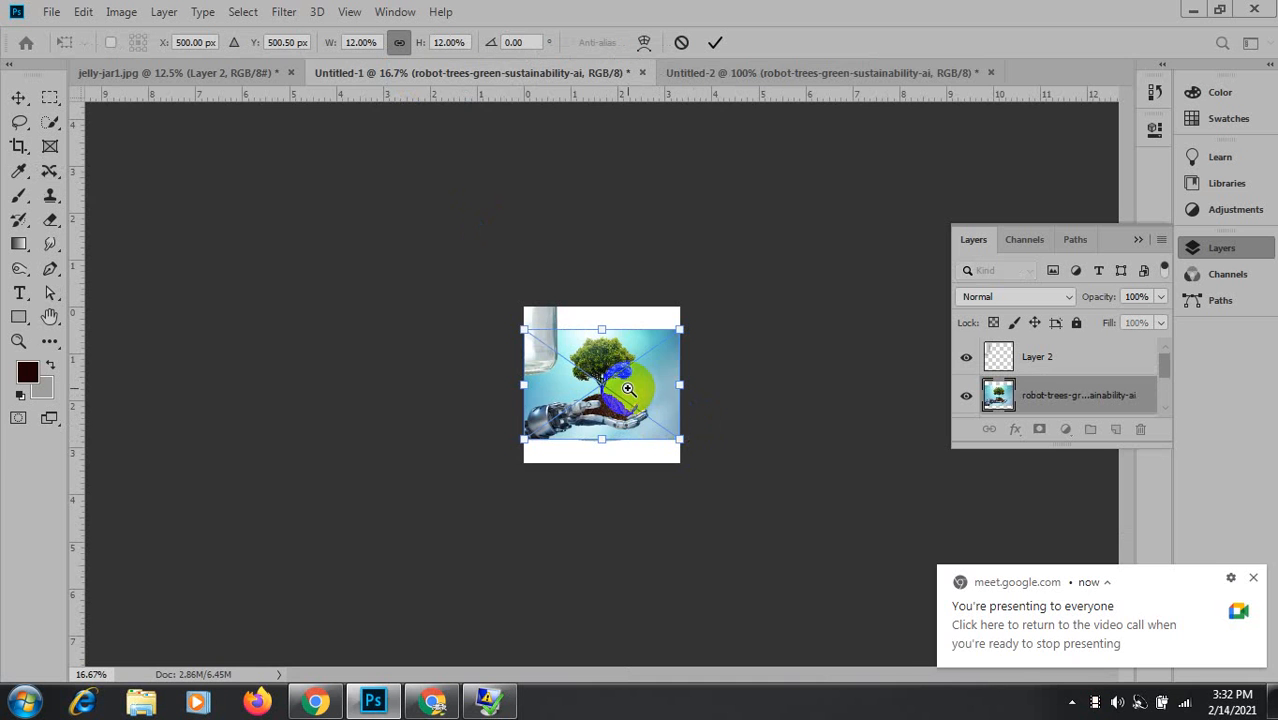
left_click(628, 389, "ctrl")
left_click(628, 389, "ctrl")
left_click(628, 389, "ctrl")
left_click(629, 390, "ctrl")
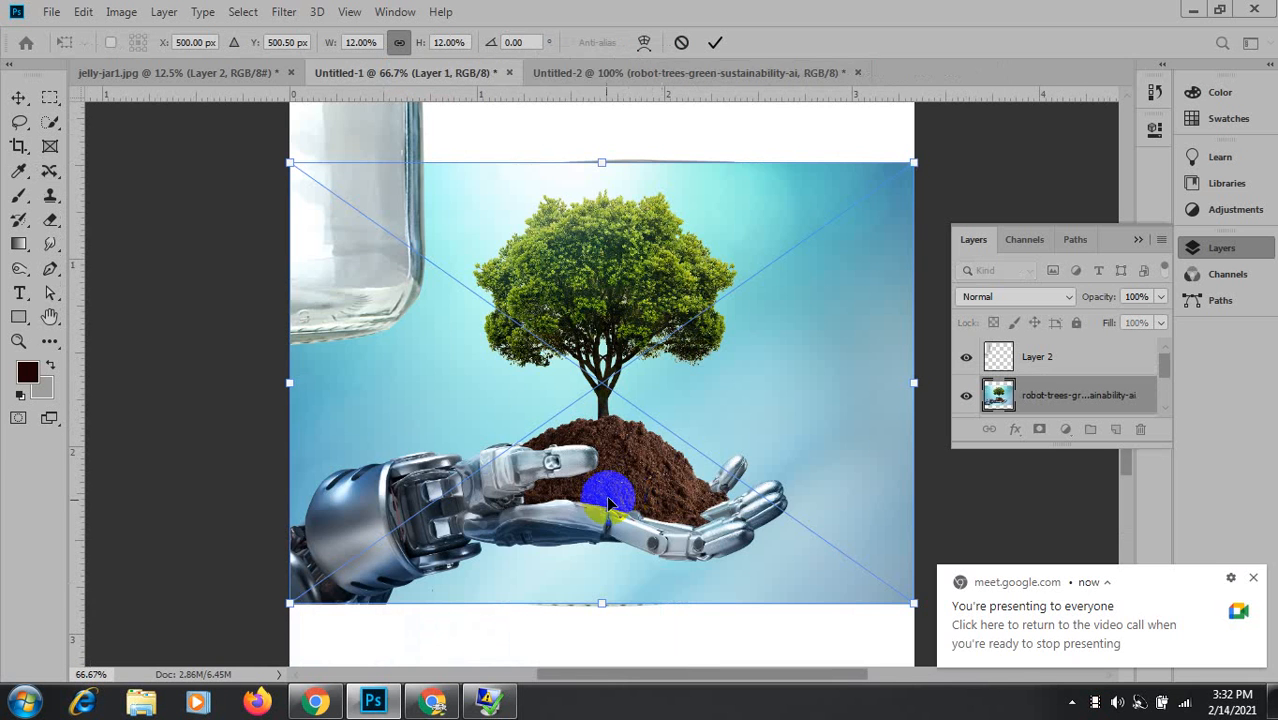
left_click(660, 462, "ctrl")
left_click(616, 471, "ctrl")
left_click(621, 490, "ctrl")
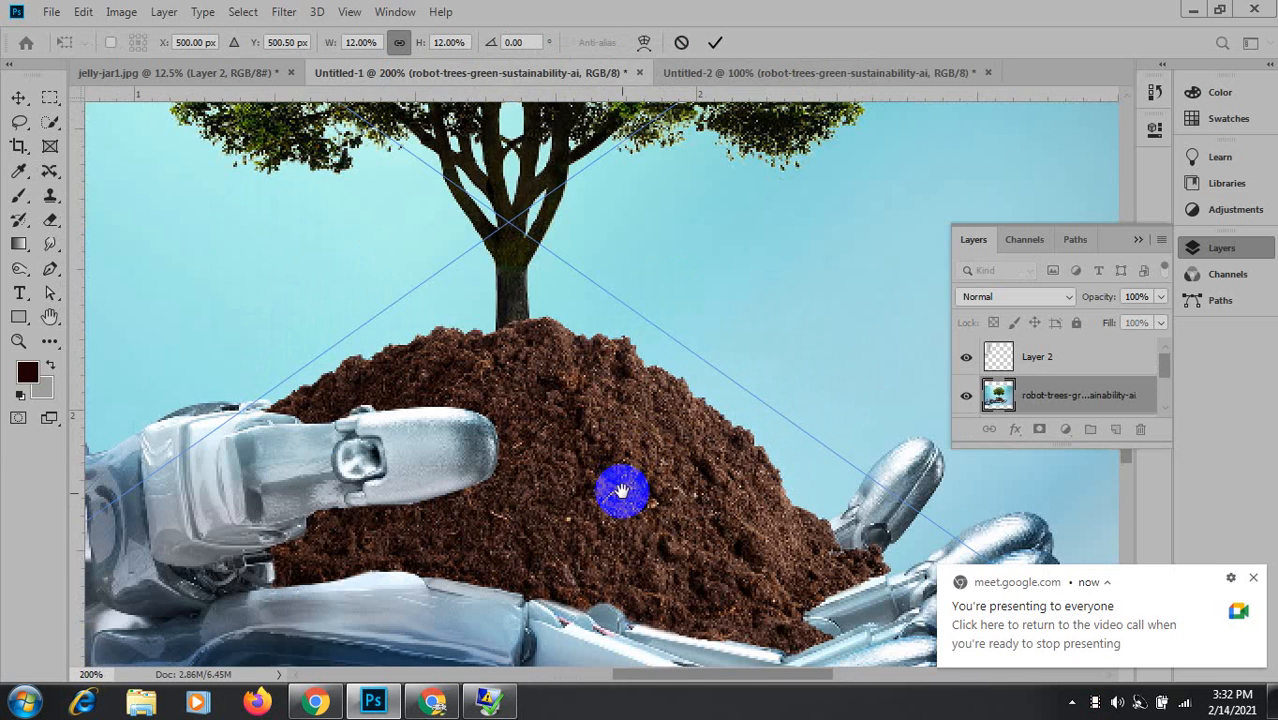
left_click_drag(621, 490, 548, 365)
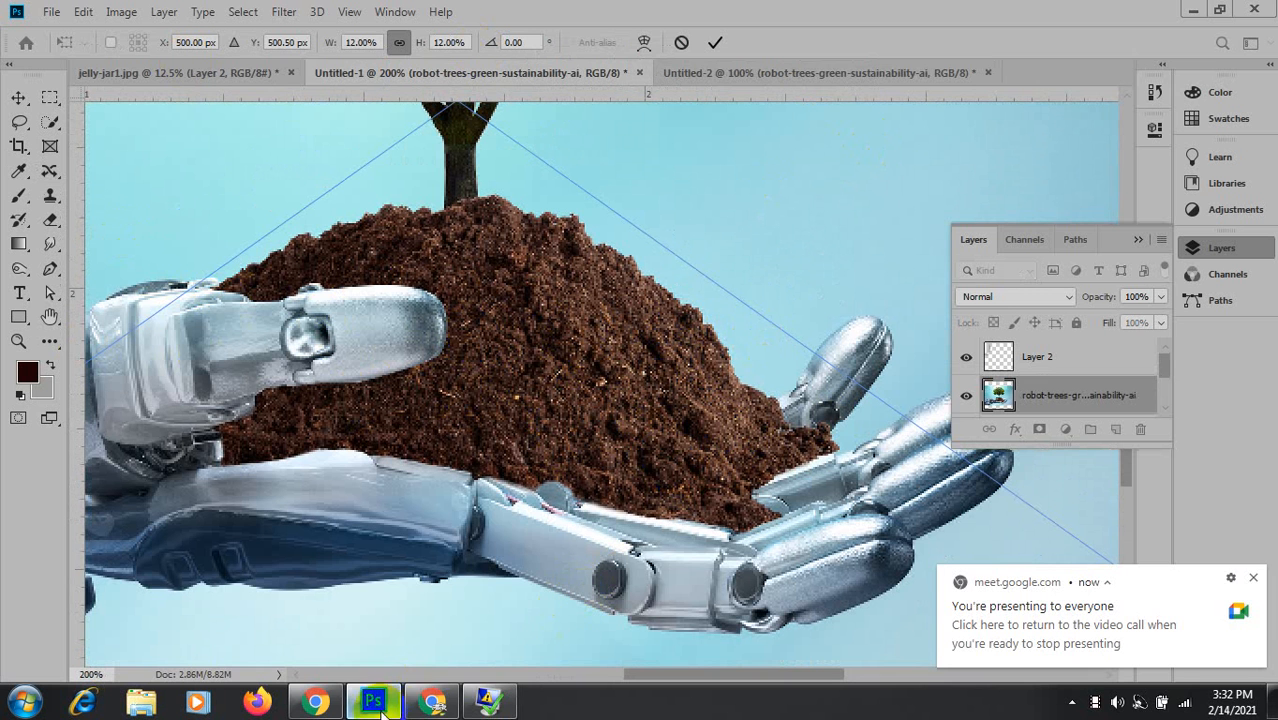
mouse_move(424, 706)
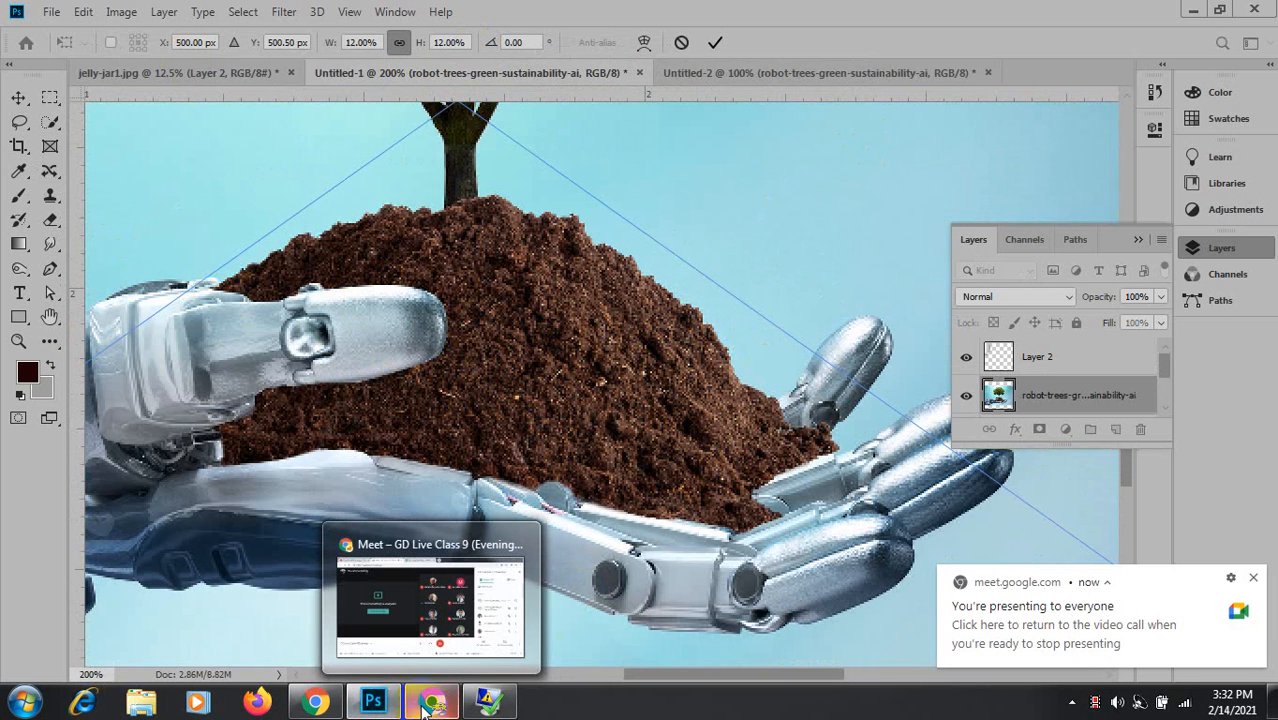
left_click(50, 171)
left_click(133, 211)
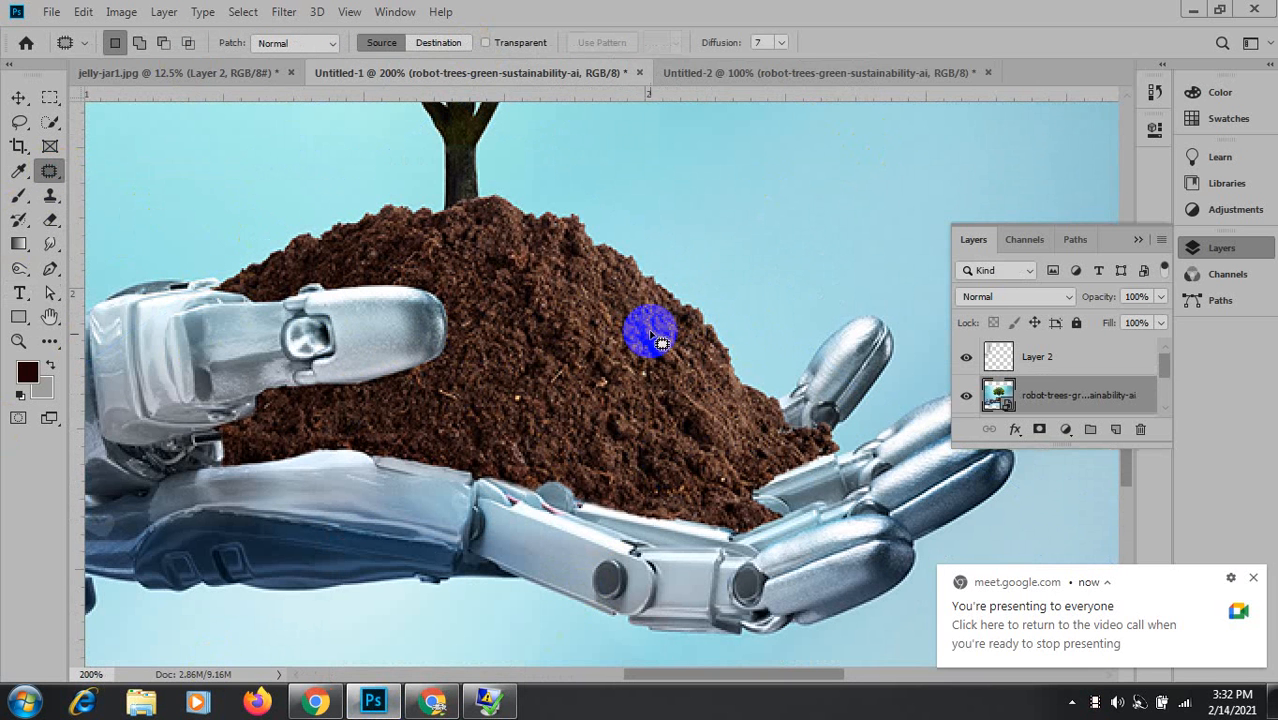
mouse_move(561, 287)
left_mouse_down()
mouse_move(530, 333)
mouse_move(590, 430)
mouse_move(700, 418)
mouse_move(580, 268)
mouse_move(561, 300)
left_mouse_up()
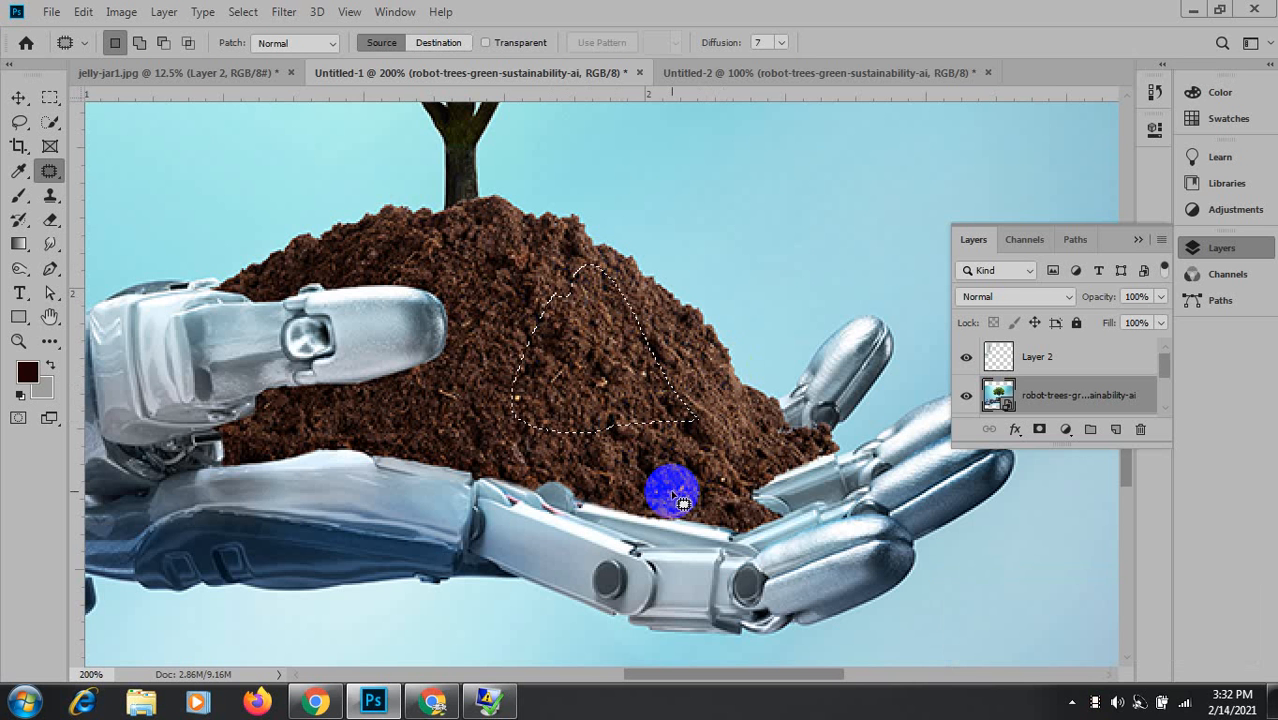
Copy a rectangular area of soil from the middle of the mound to a new layer and move it over the robot's thumb tip.
left_click(49, 98)
left_click_drag(474, 283, 654, 436)
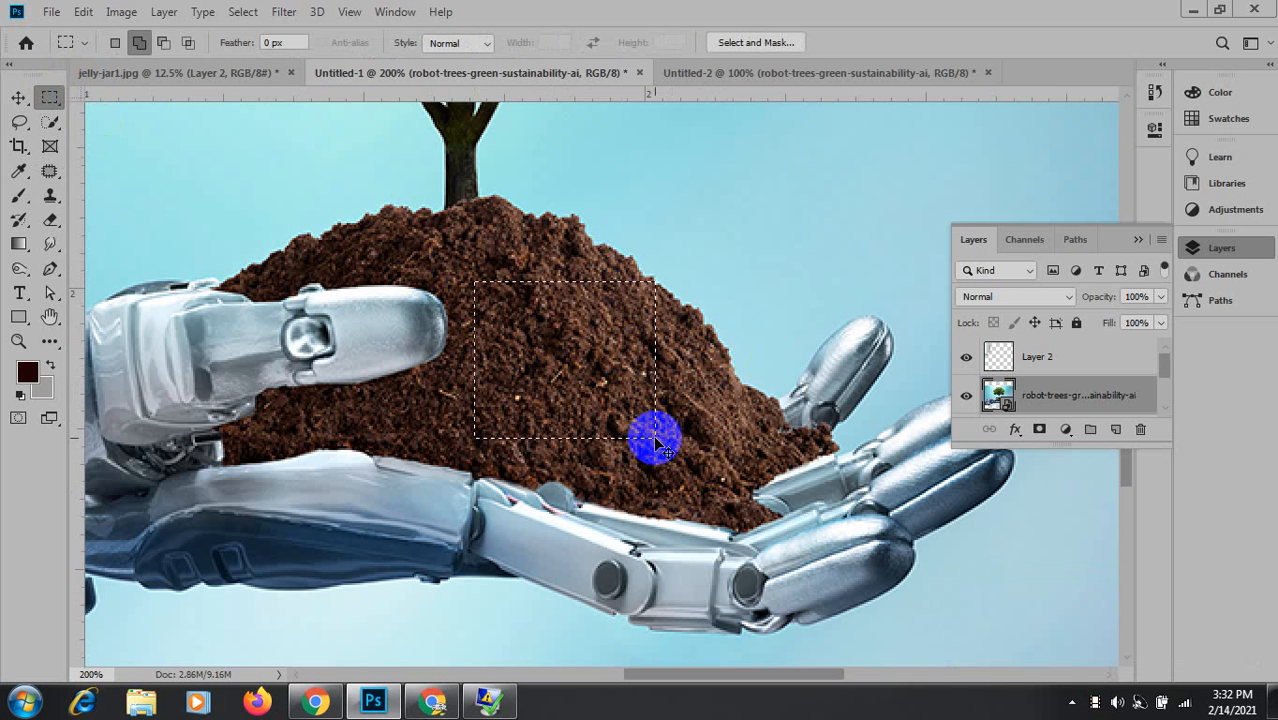
key("ctrl+j")
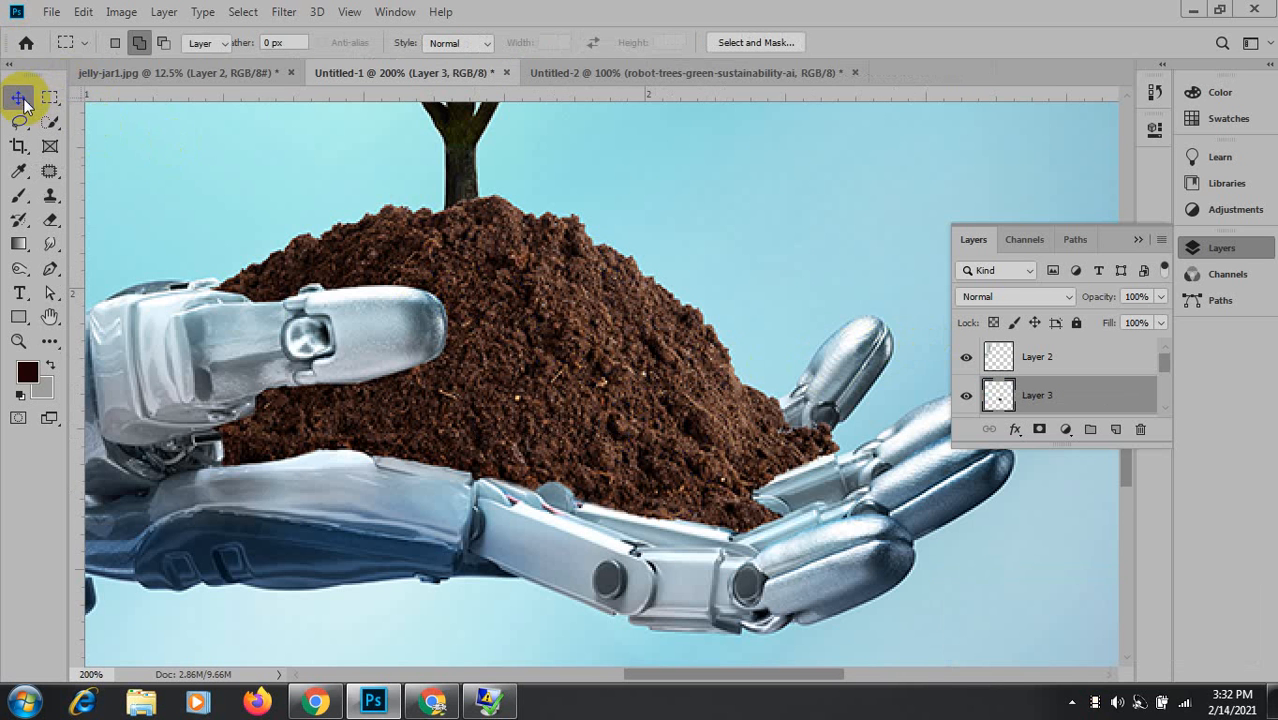
left_click(19, 97)
left_click_drag(556, 357, 374, 346)
Copy a second rectangular soil area from the robot-trees layer to a new layer and move it over the rest of the thumb.
left_click(560, 436)
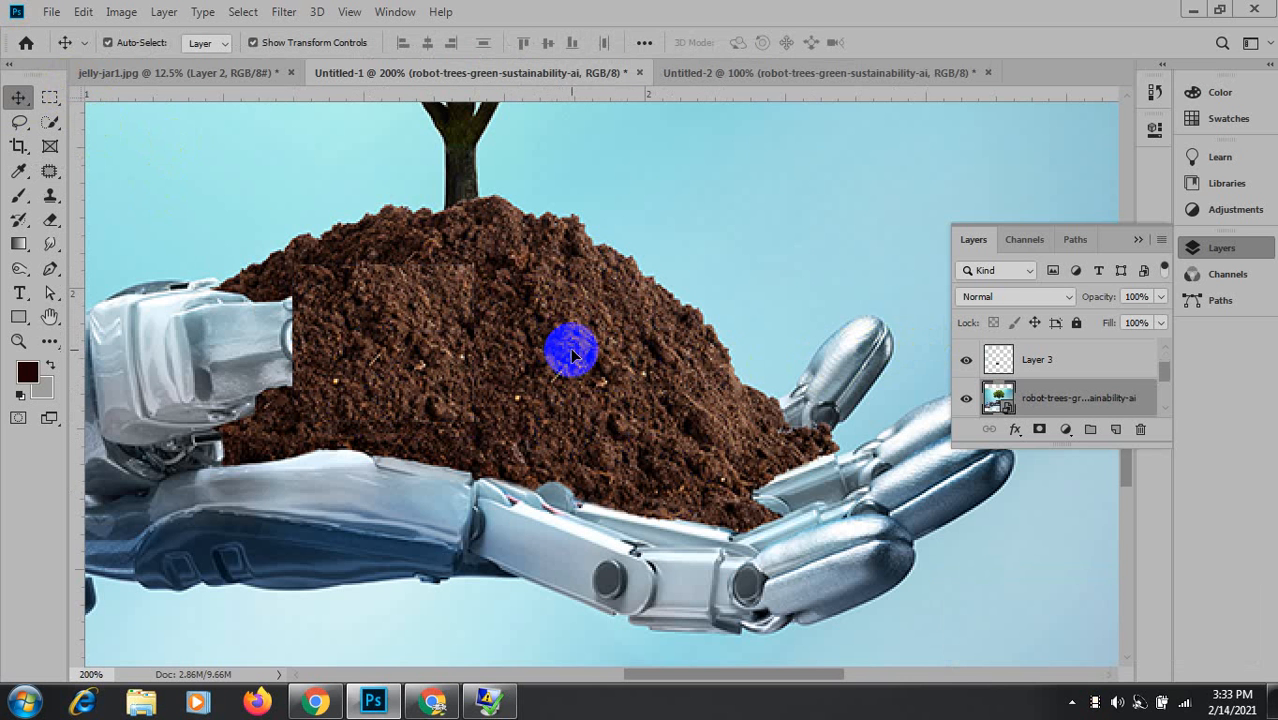
left_click(56, 99)
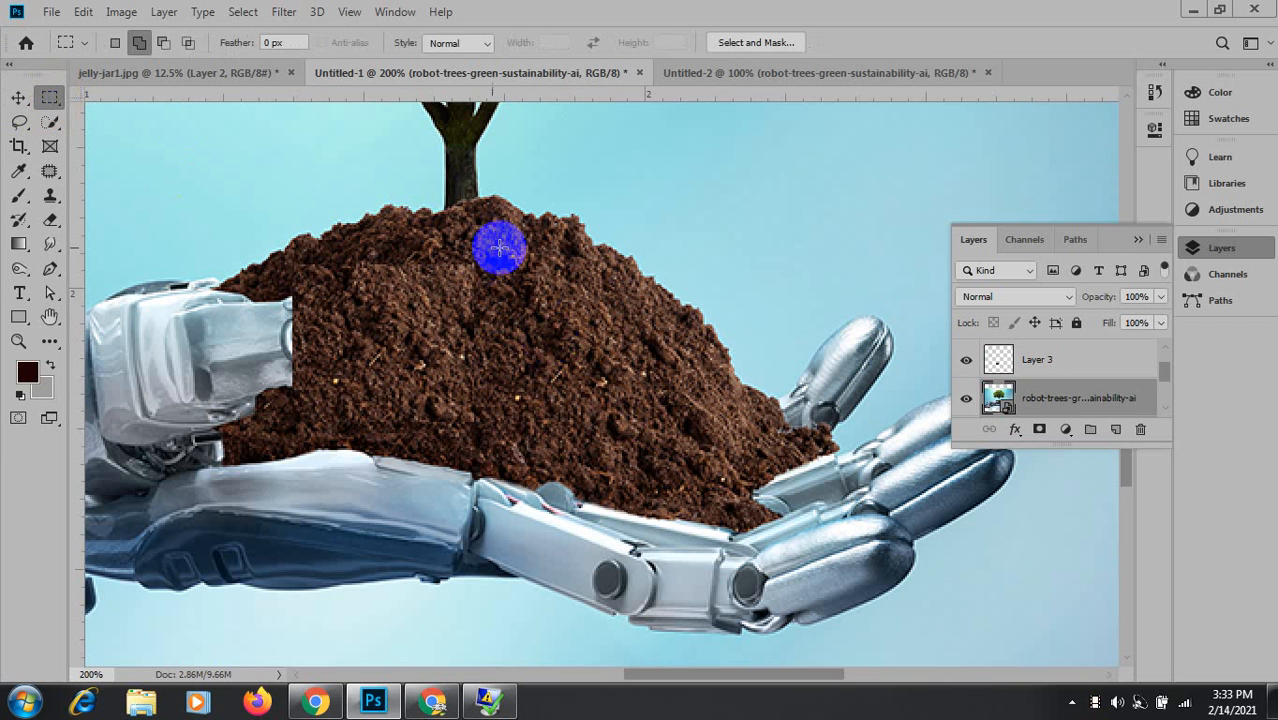
left_click_drag(478, 271, 643, 455)
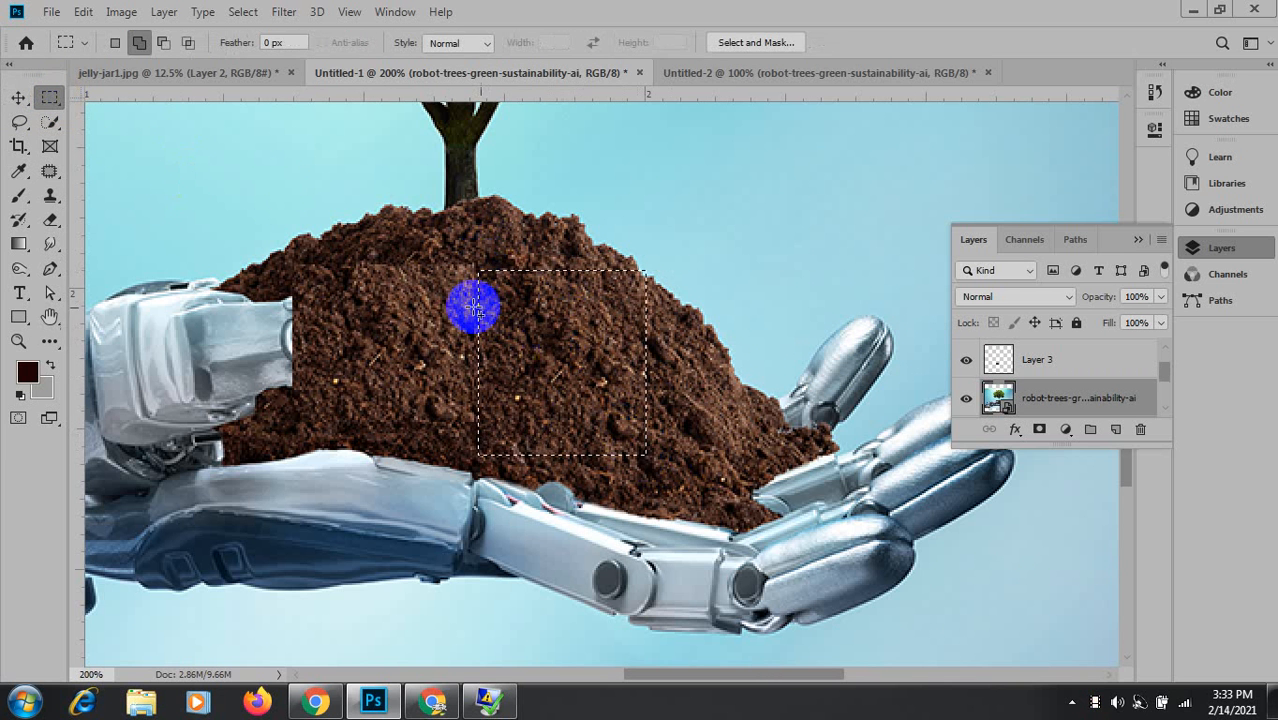
key("ctrl+j")
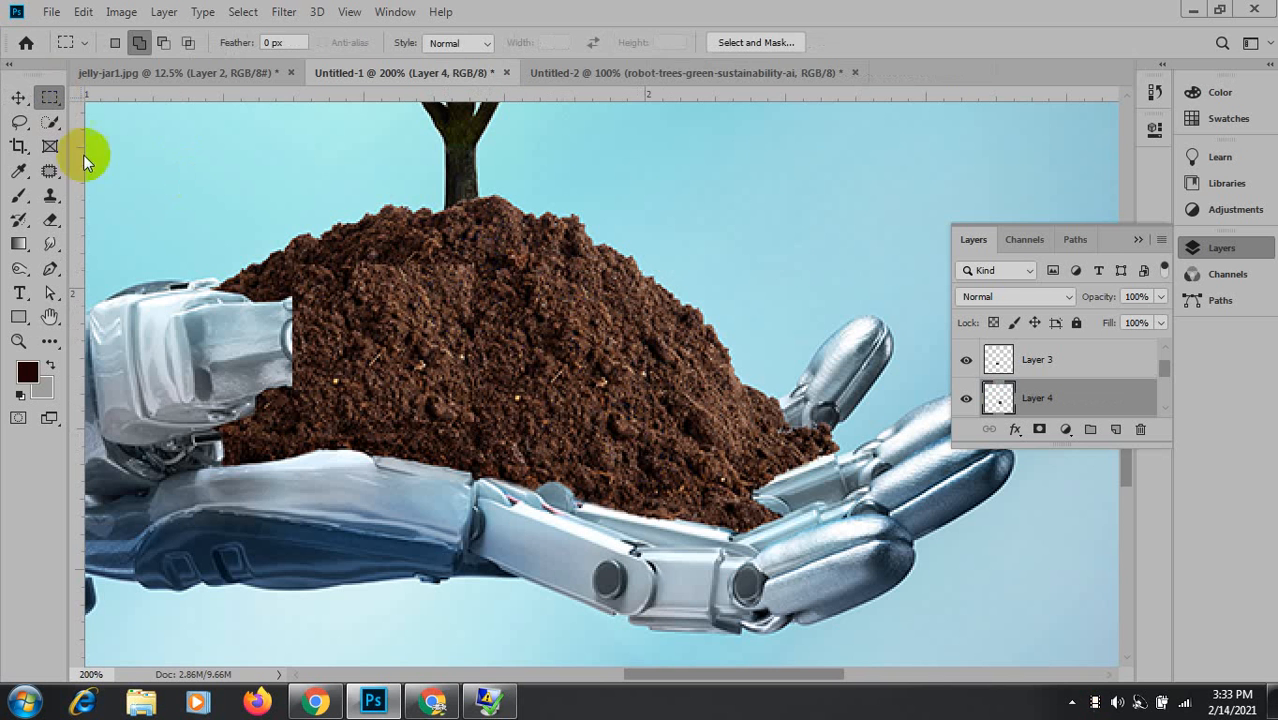
left_click(17, 97)
left_click_drag(568, 340, 243, 357)
left_click(610, 395)
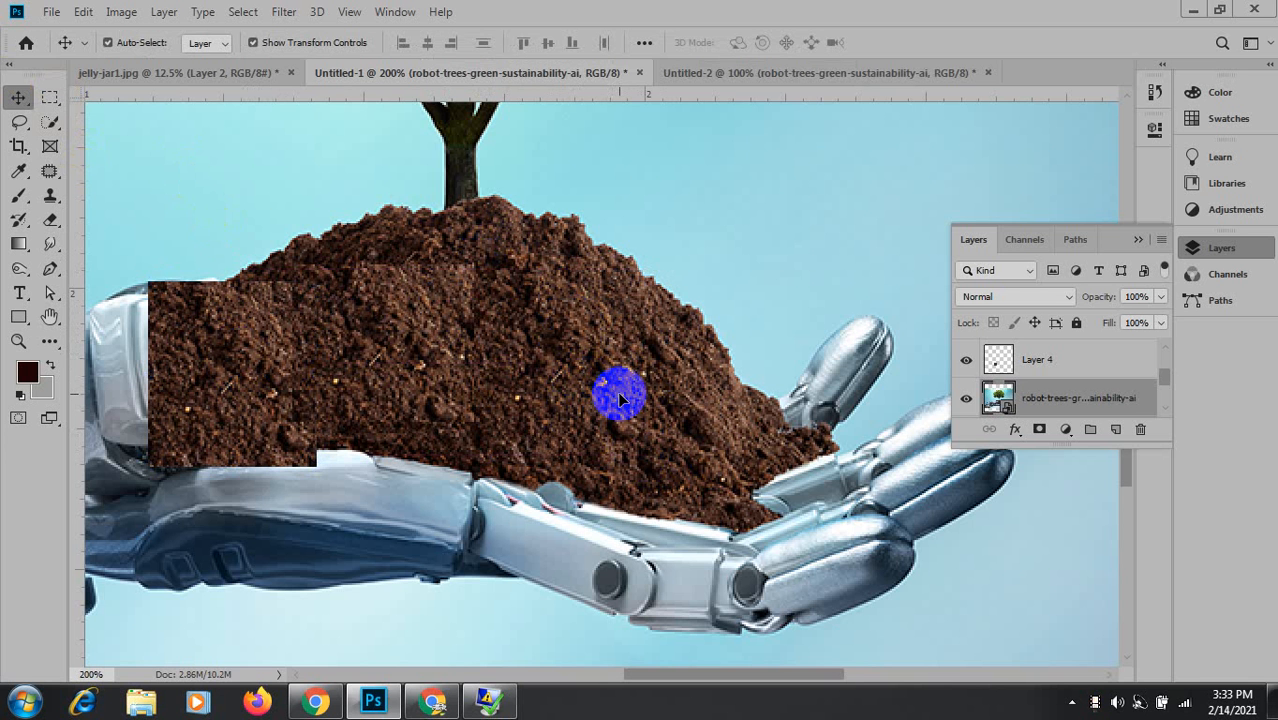
left_click_drag(340, 318, 438, 314)
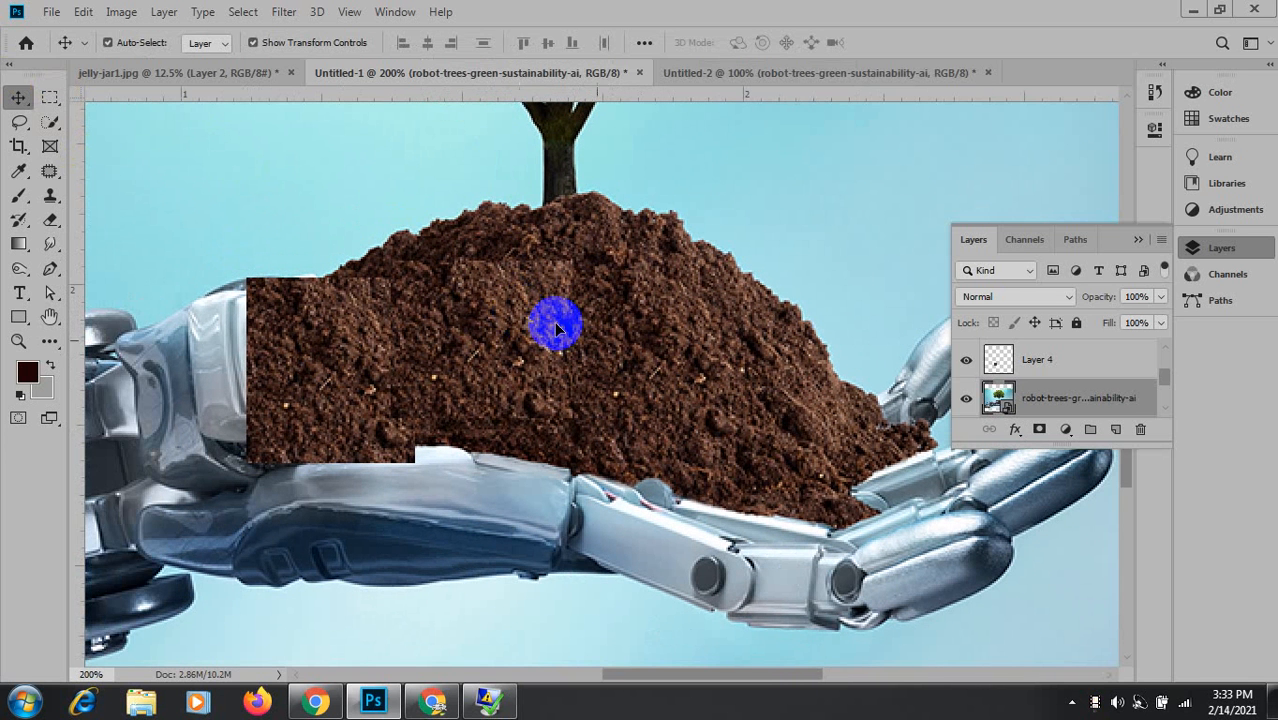
Duplicate the Layer 4 and Layer 3 soil patches and place the copies lower, along the mound's base and over the palm's edge.
left_click(338, 365)
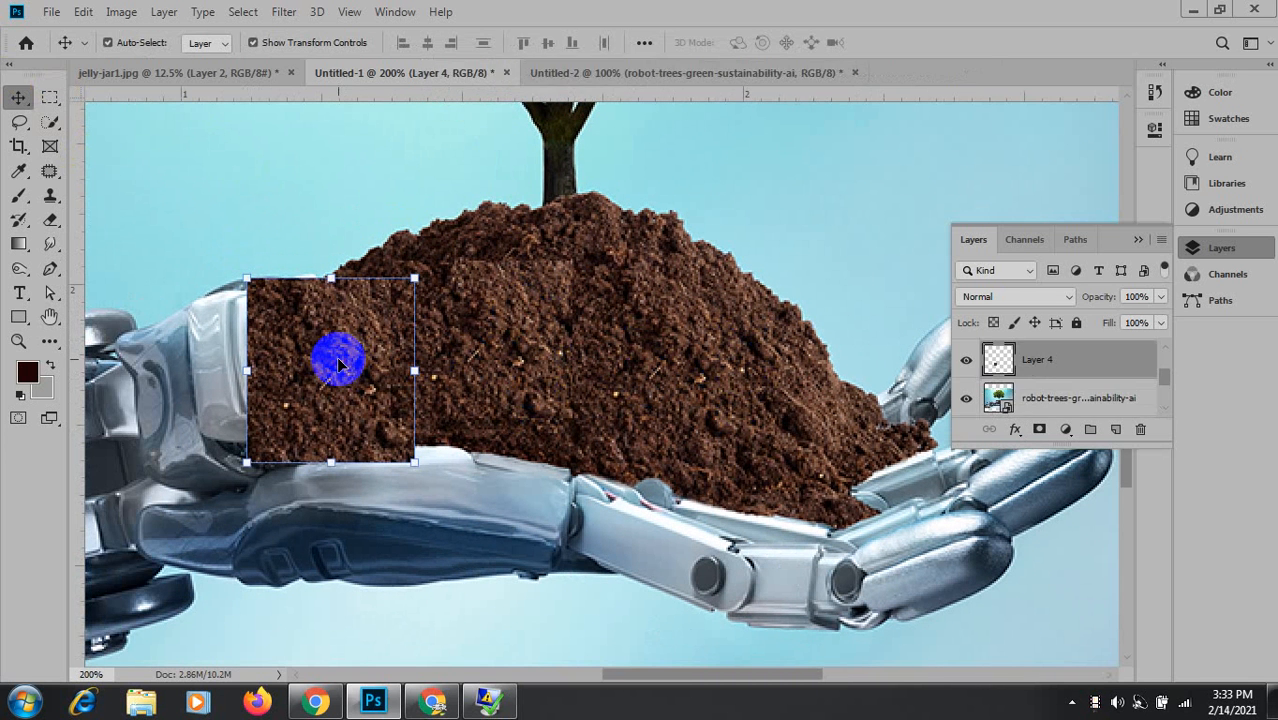
left_click_drag(334, 358, 465, 386)
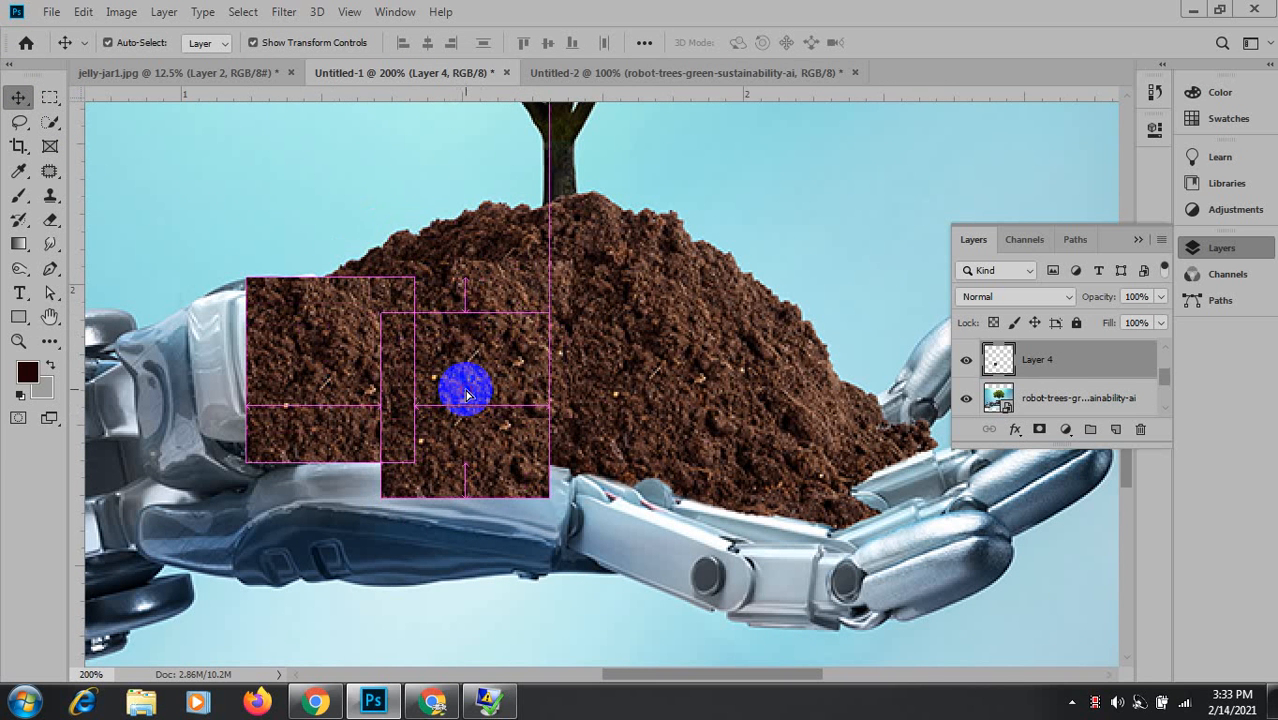
left_click(706, 437)
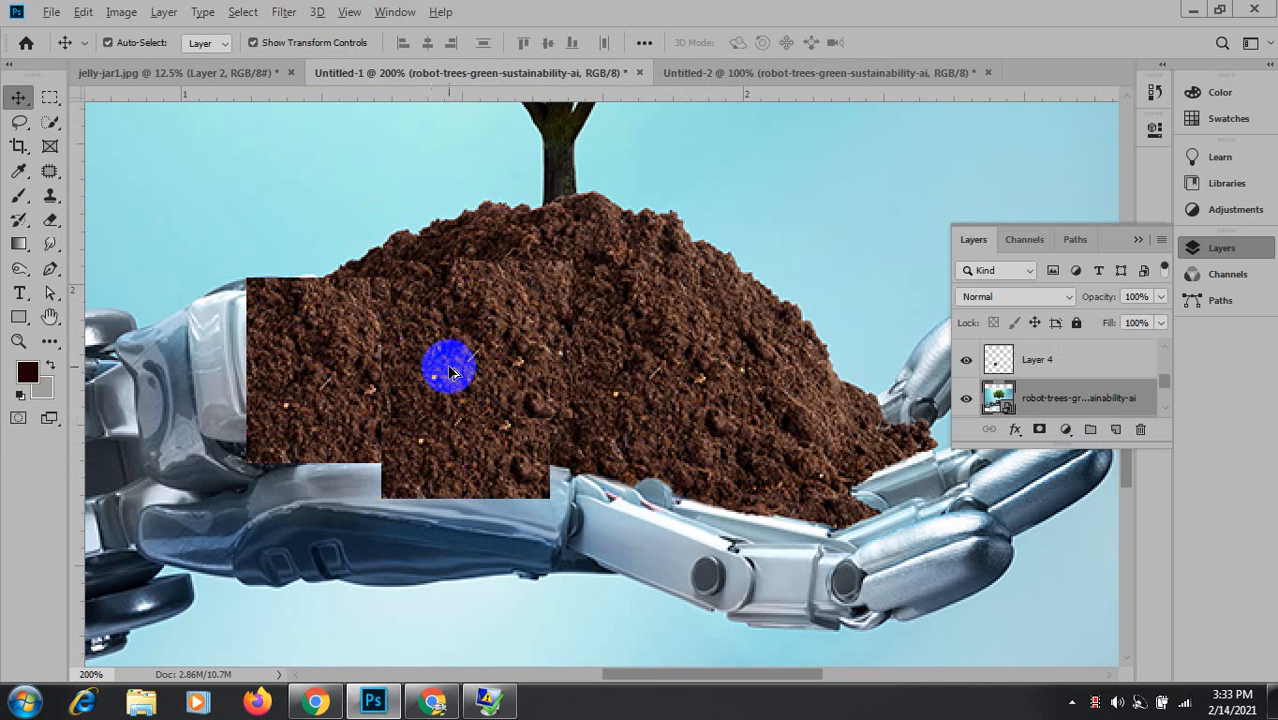
left_click_drag(448, 360, 545, 460)
left_click(710, 431)
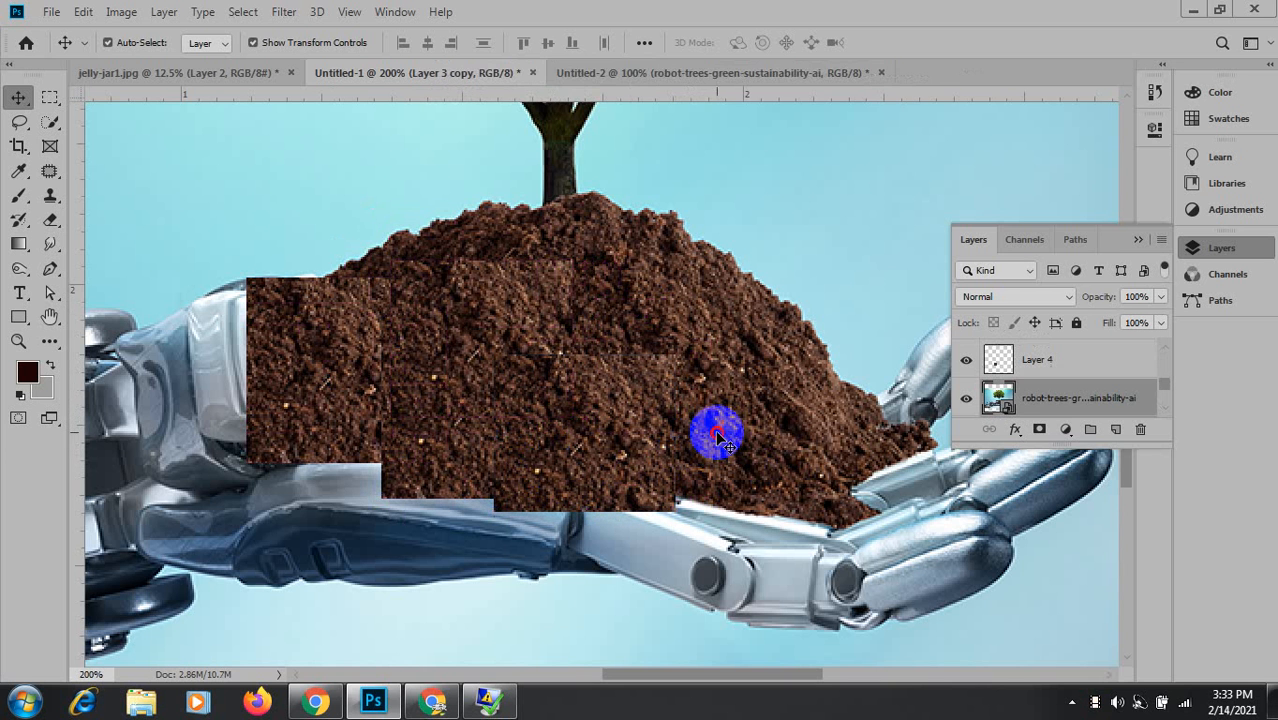
Enlarge the Layer 4 soil patch toward the wrist and upward to 103.33% width and 109.09% height and apply the transform.
left_click(326, 383)
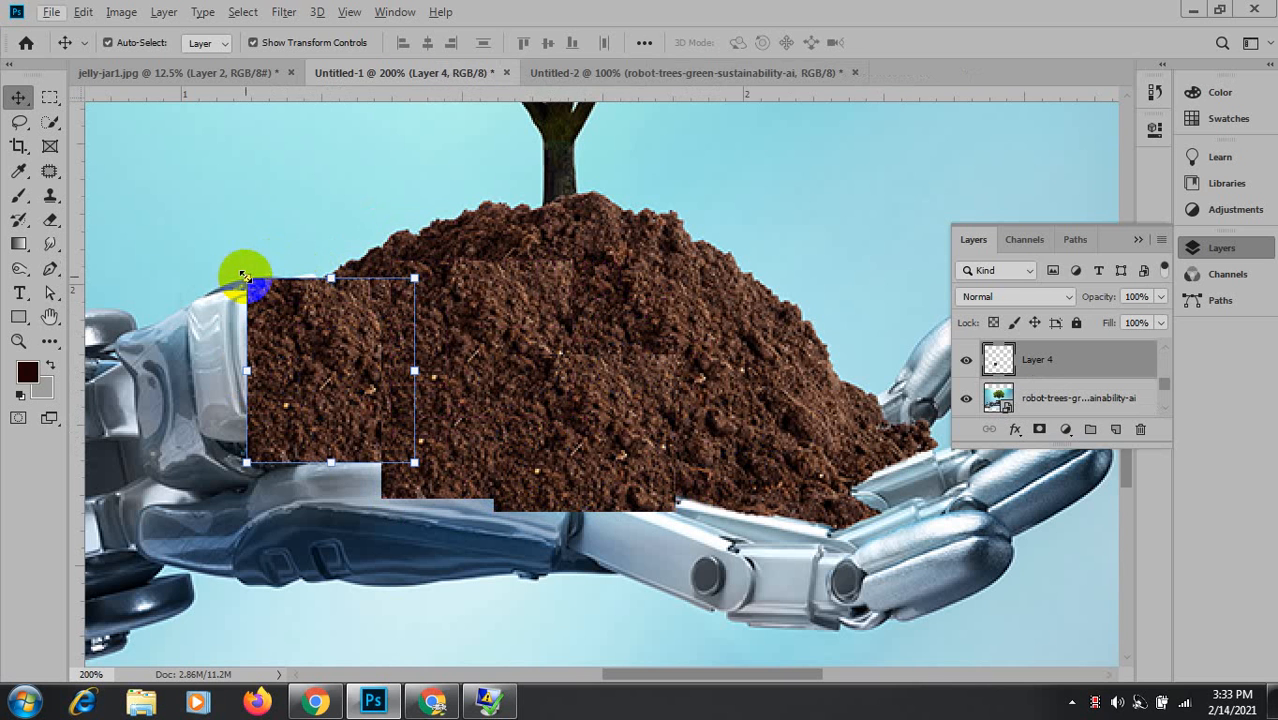
left_click_drag(244, 276, 241, 262)
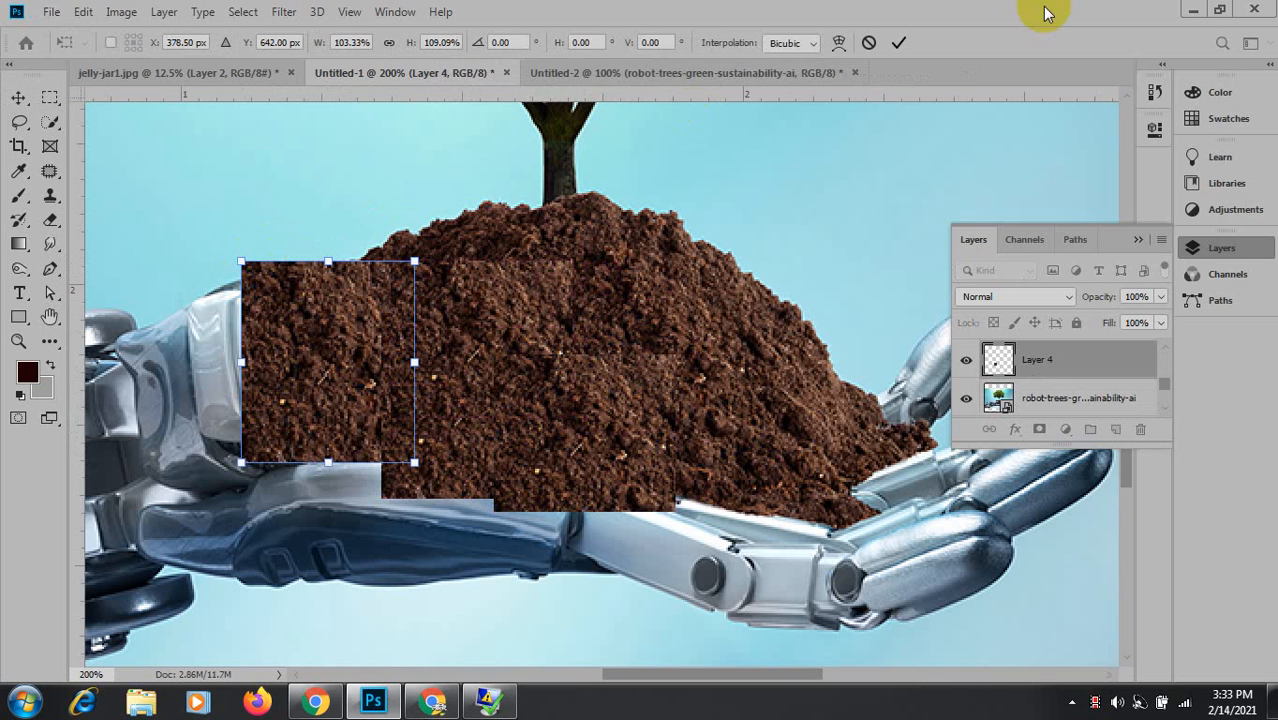
left_click(897, 40)
left_click_drag(688, 385, 828, 421)
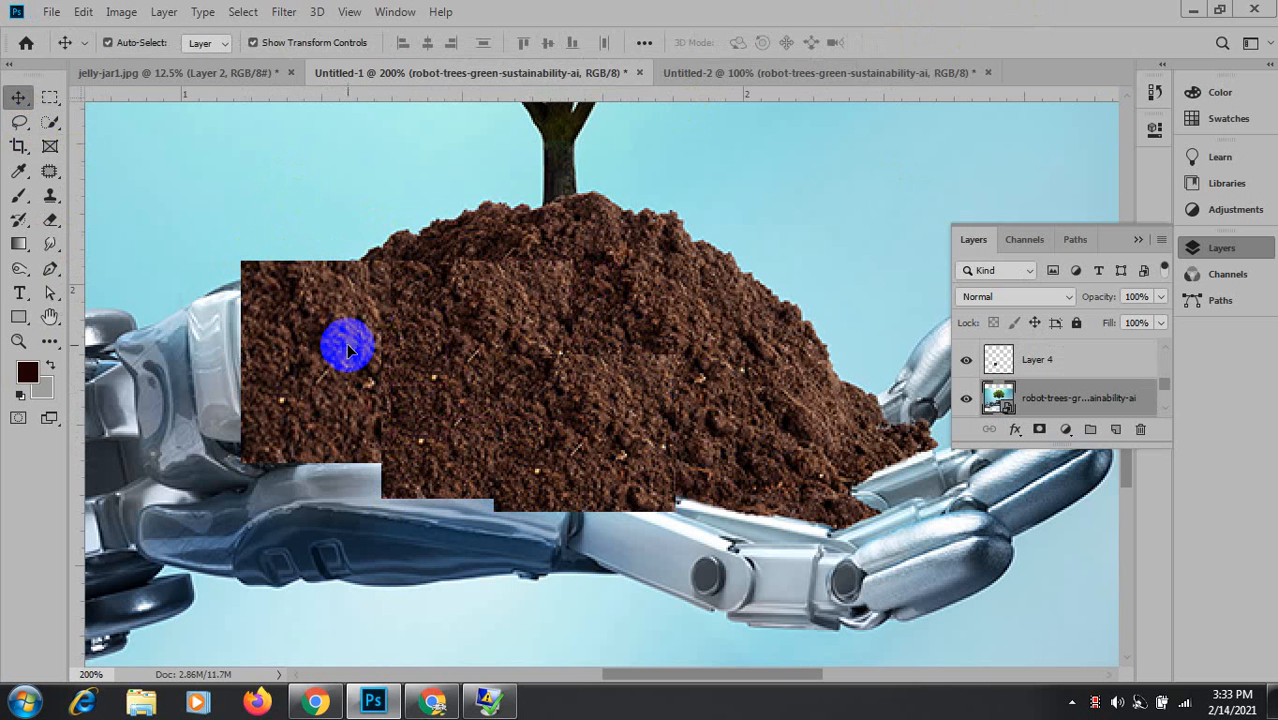
left_click(50, 170)
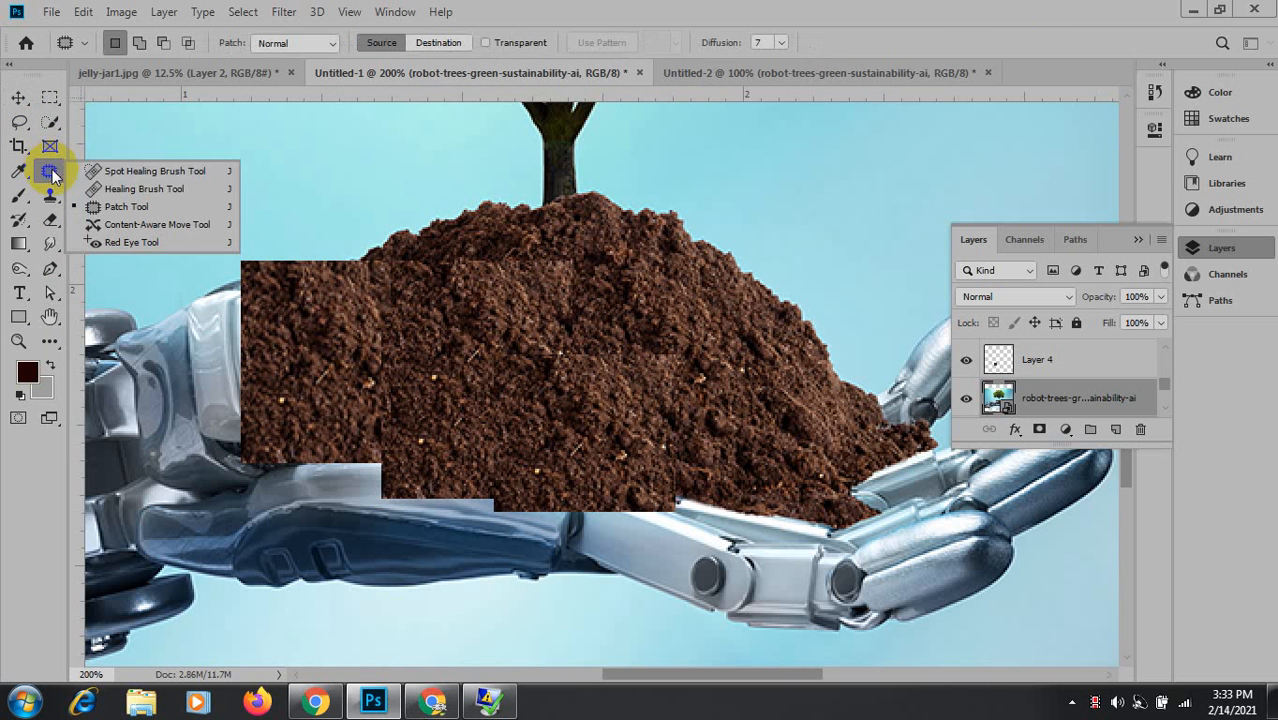
left_click(117, 188)
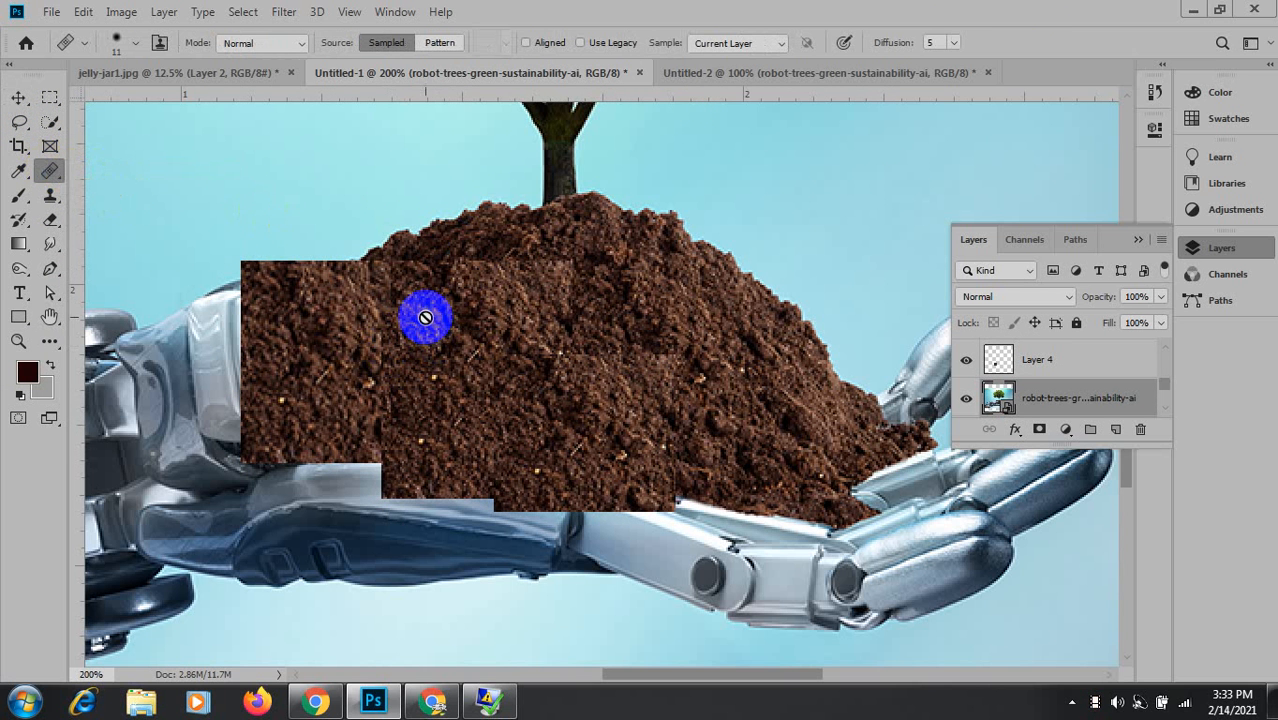
left_click(44, 200)
left_click(140, 196)
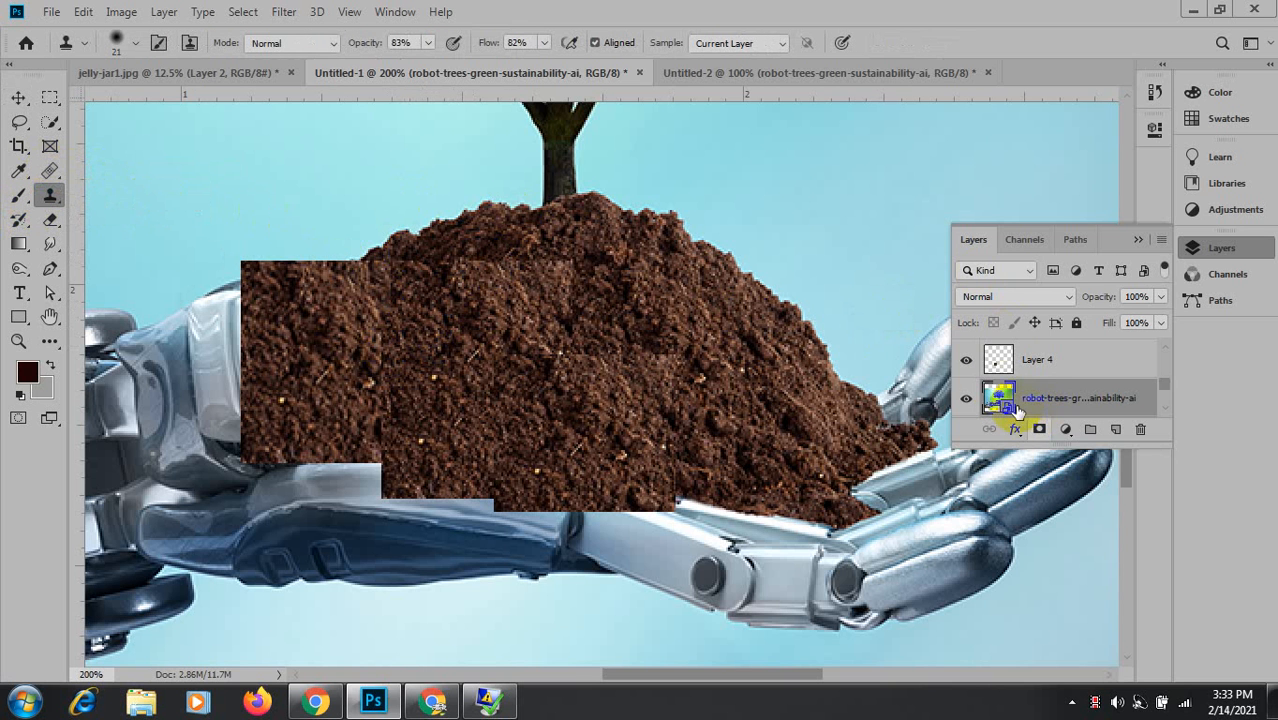
Merge the soil patch layers Layer 4, Layer 4 copy, Layer 3 and Layer 3 copy into one layer.
left_click(1001, 362)
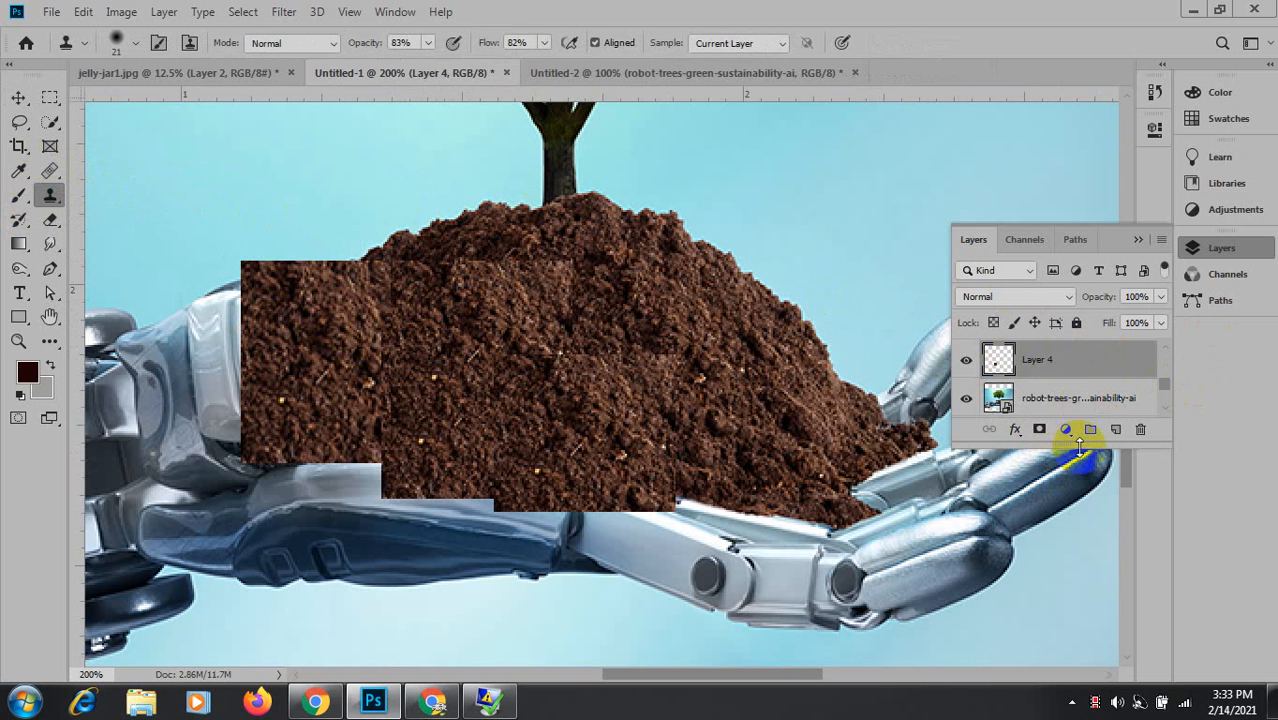
left_click_drag(1078, 446, 1081, 634)
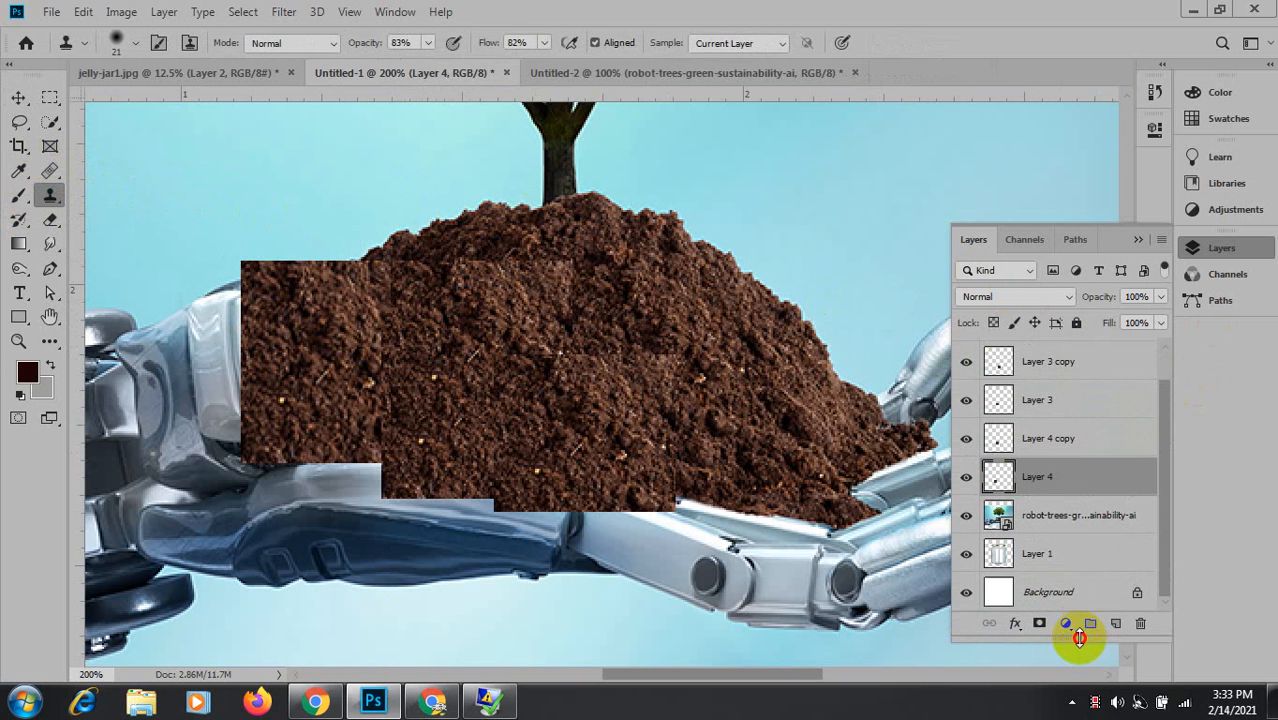
left_click(1057, 362, "shift")
left_click(575, 423)
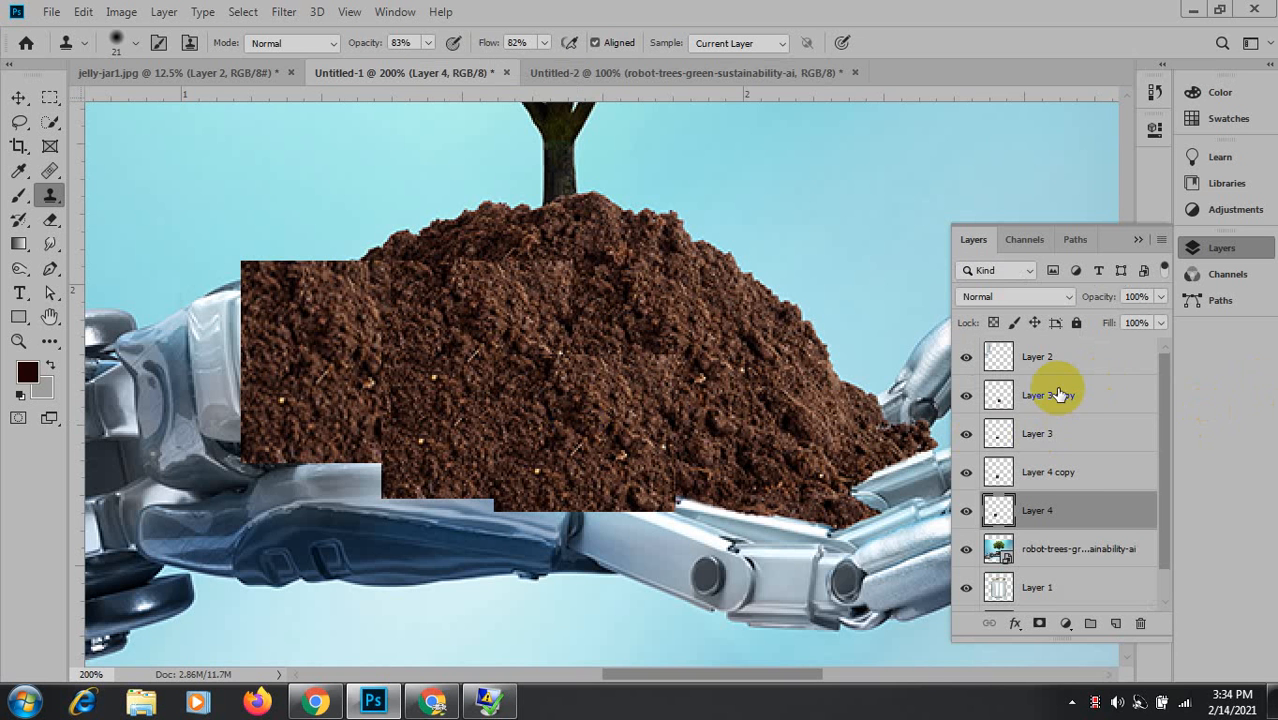
left_click(1055, 396, "shift")
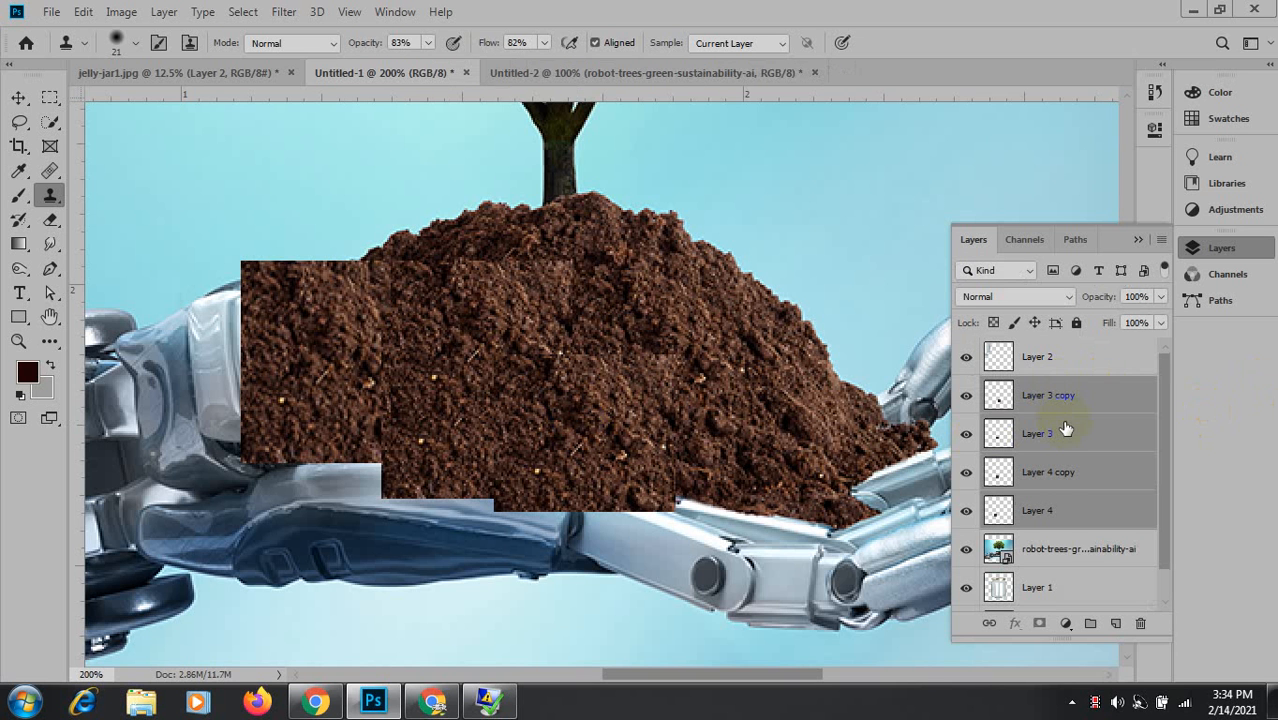
key("ctrl+e")
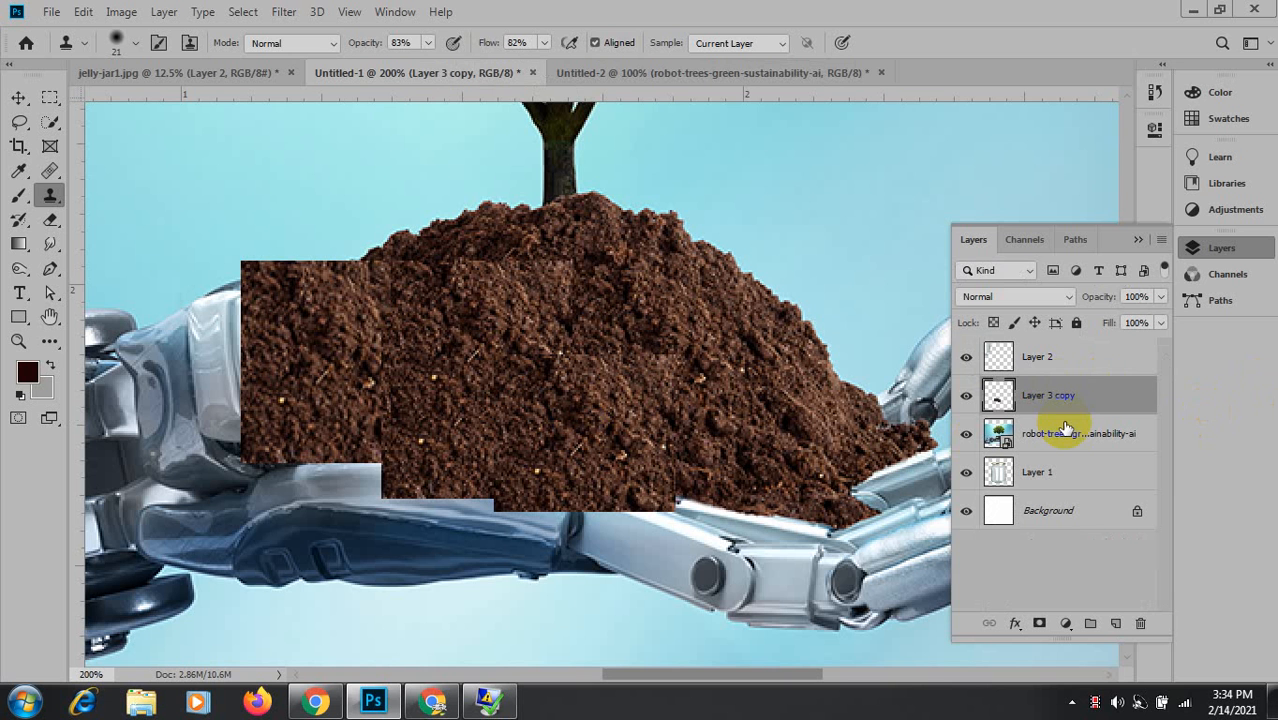
Toggle the merged soil layer's visibility to compare the image with and without the patches over the thumb.
left_click(964, 397)
left_click(964, 398)
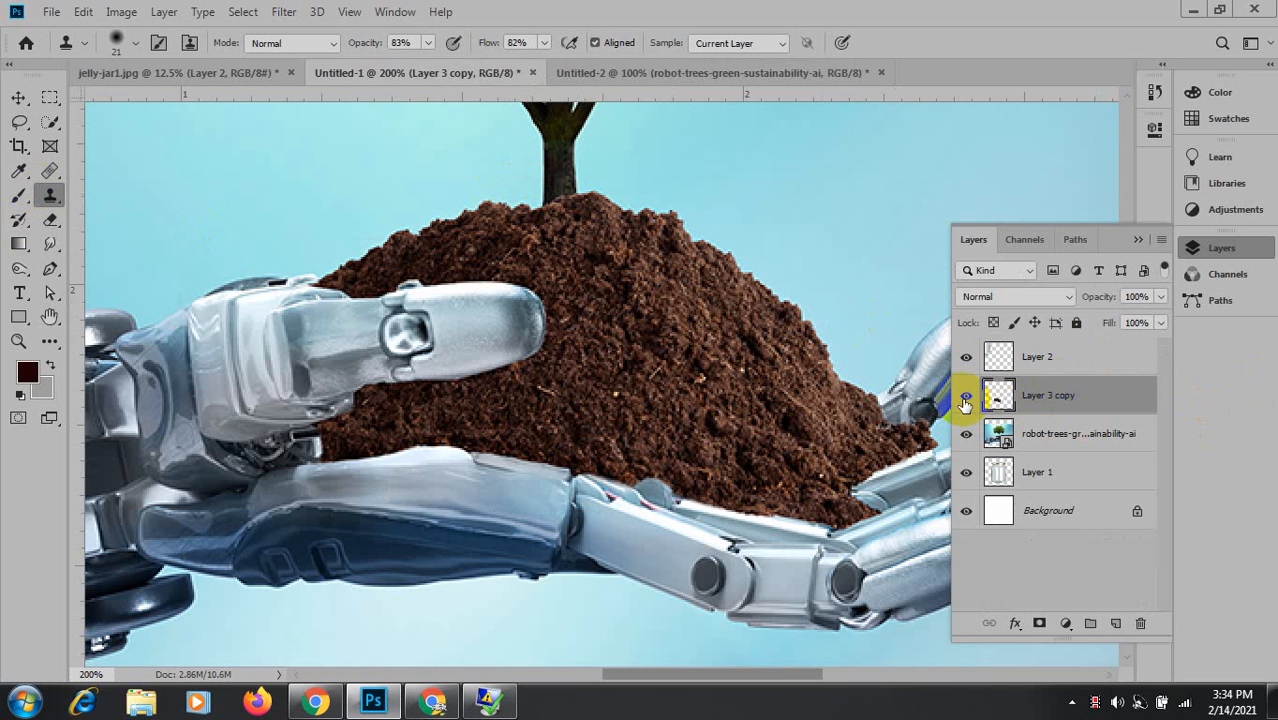
left_click(964, 398)
left_click(964, 398)
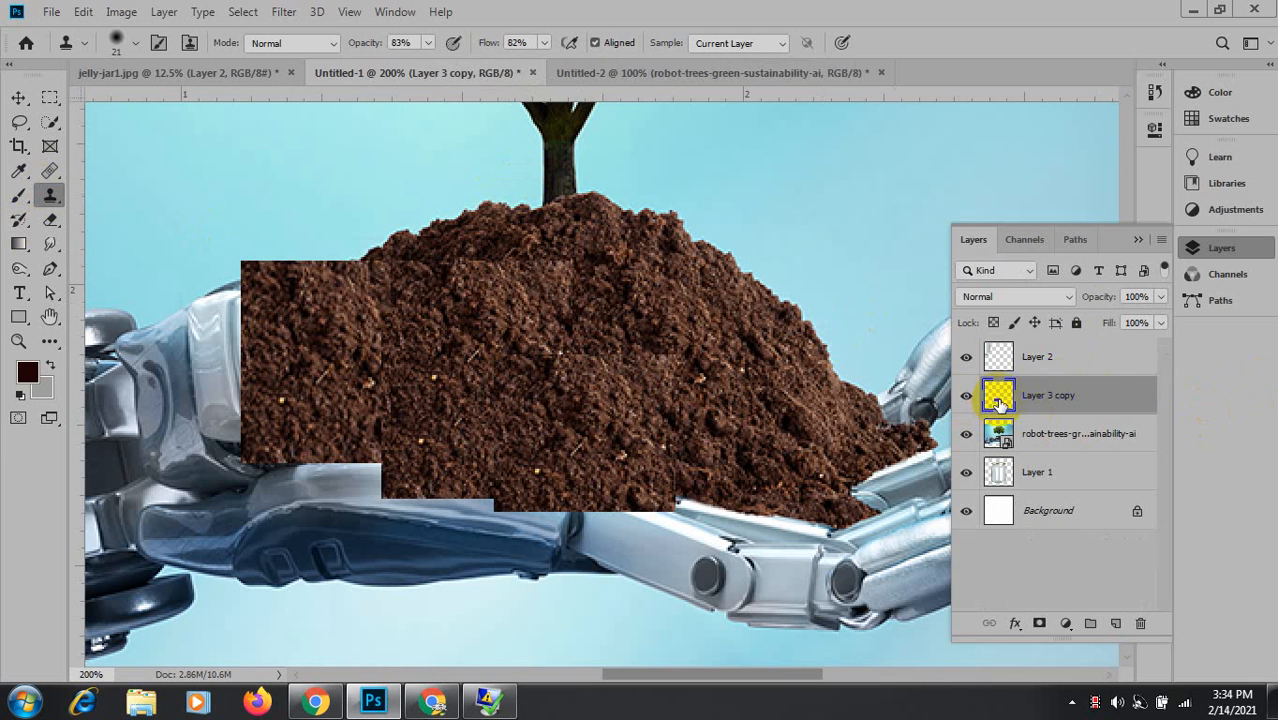
mouse_move(999, 403)
left_mouse_down()
mouse_move(1054, 378)
mouse_move(1018, 391)
left_mouse_up()
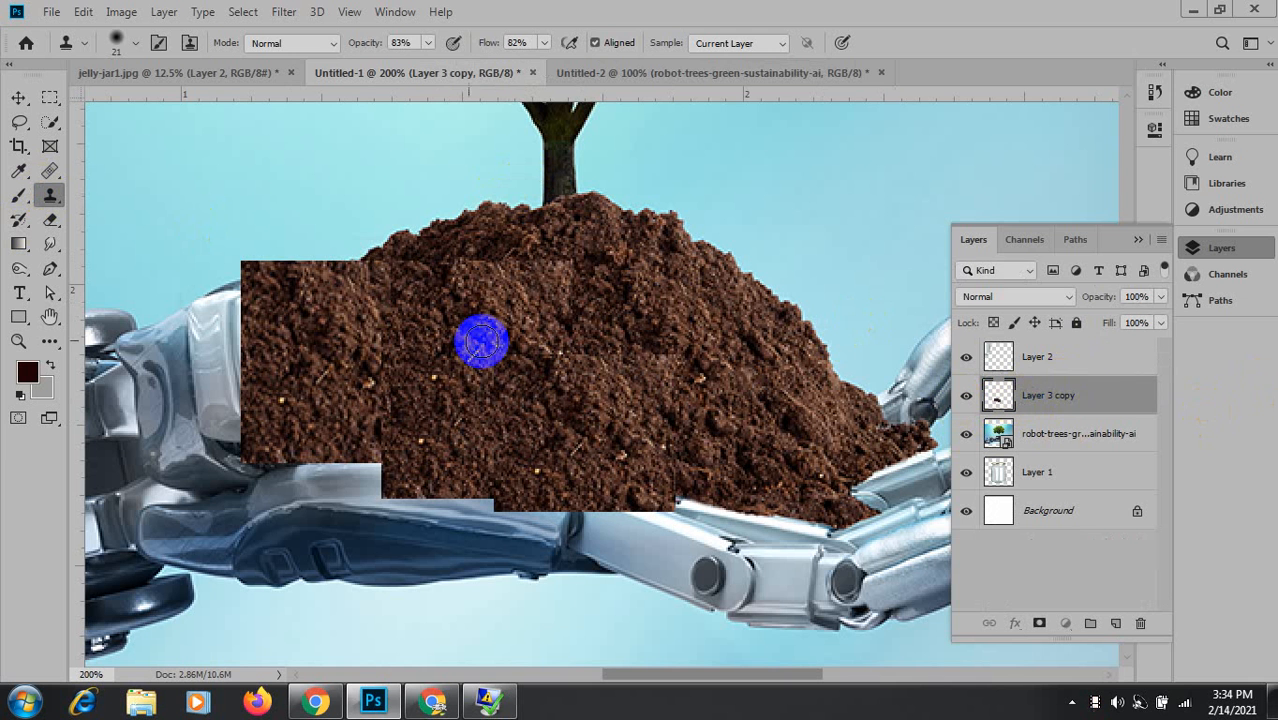
Blend the seams between the patches on the merged soil layer with the Clone Stamp at a 36 px brush, sampling nearby soil.
left_click(16, 91)
mouse_move(440, 378)
left_mouse_down()
mouse_move(588, 334)
mouse_move(441, 364)
mouse_move(471, 366)
mouse_move(441, 378)
left_mouse_up()
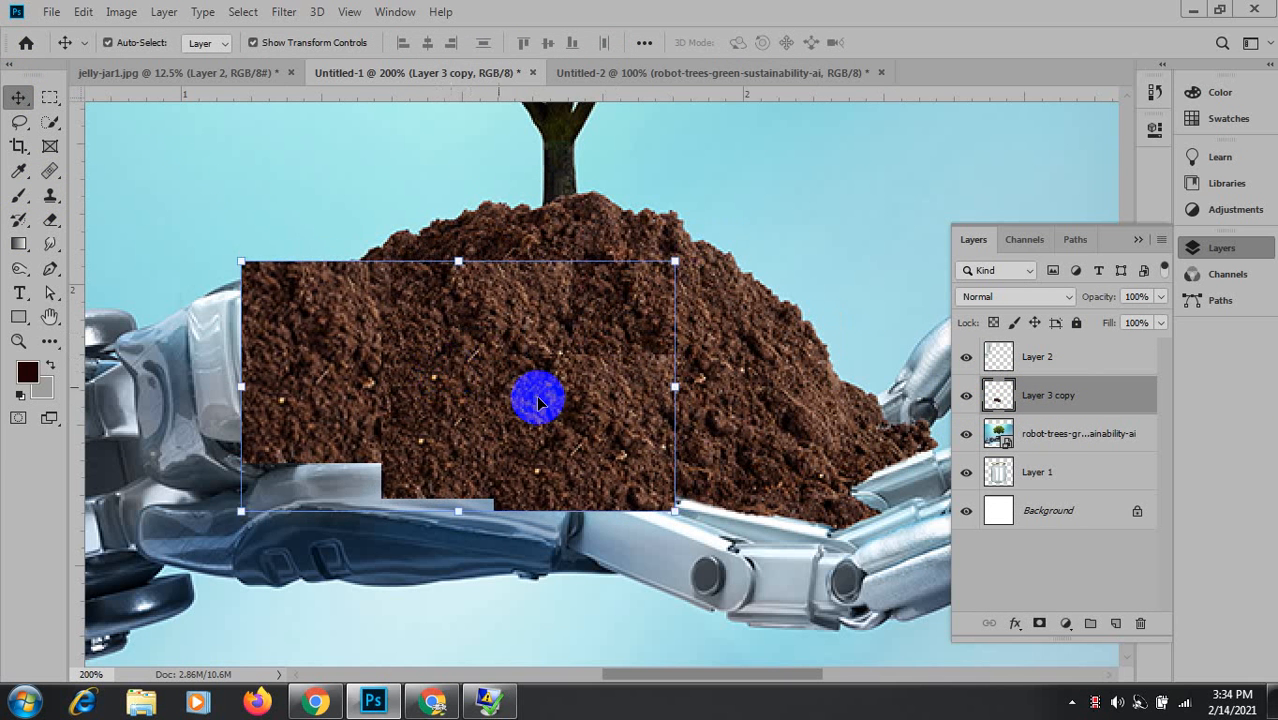
left_click(730, 442)
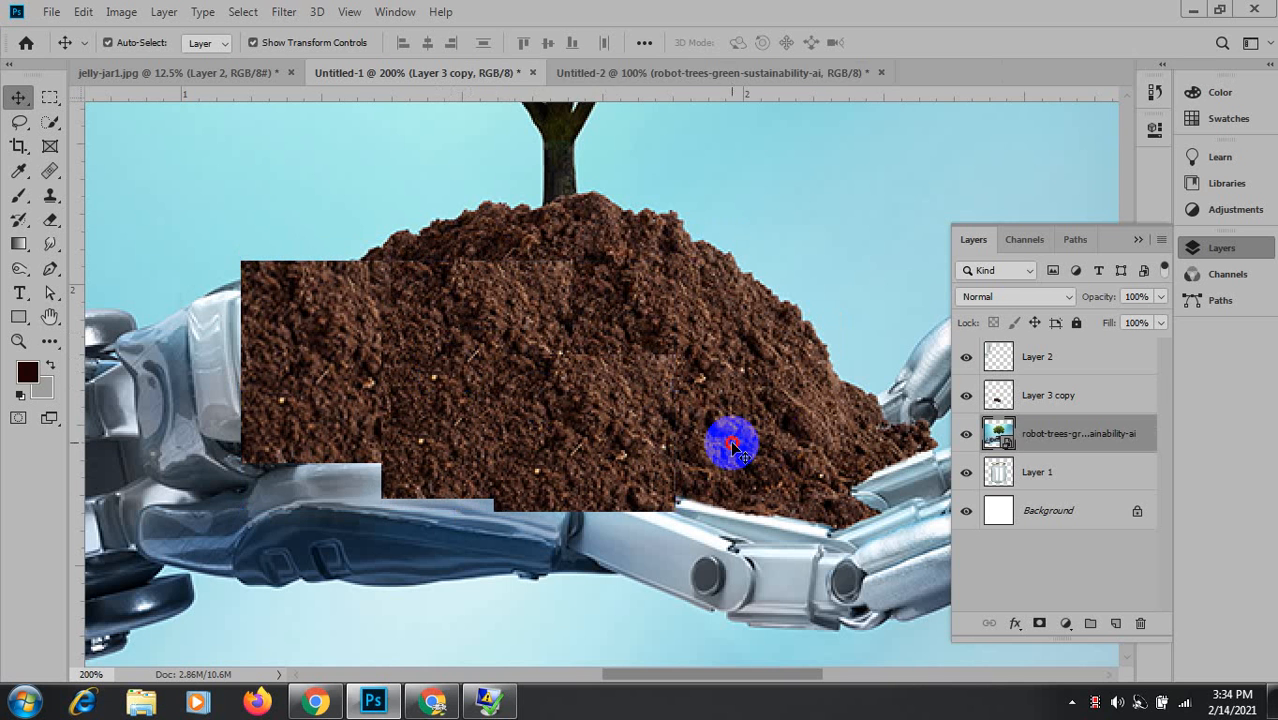
right_click(50, 197)
left_click(118, 188)
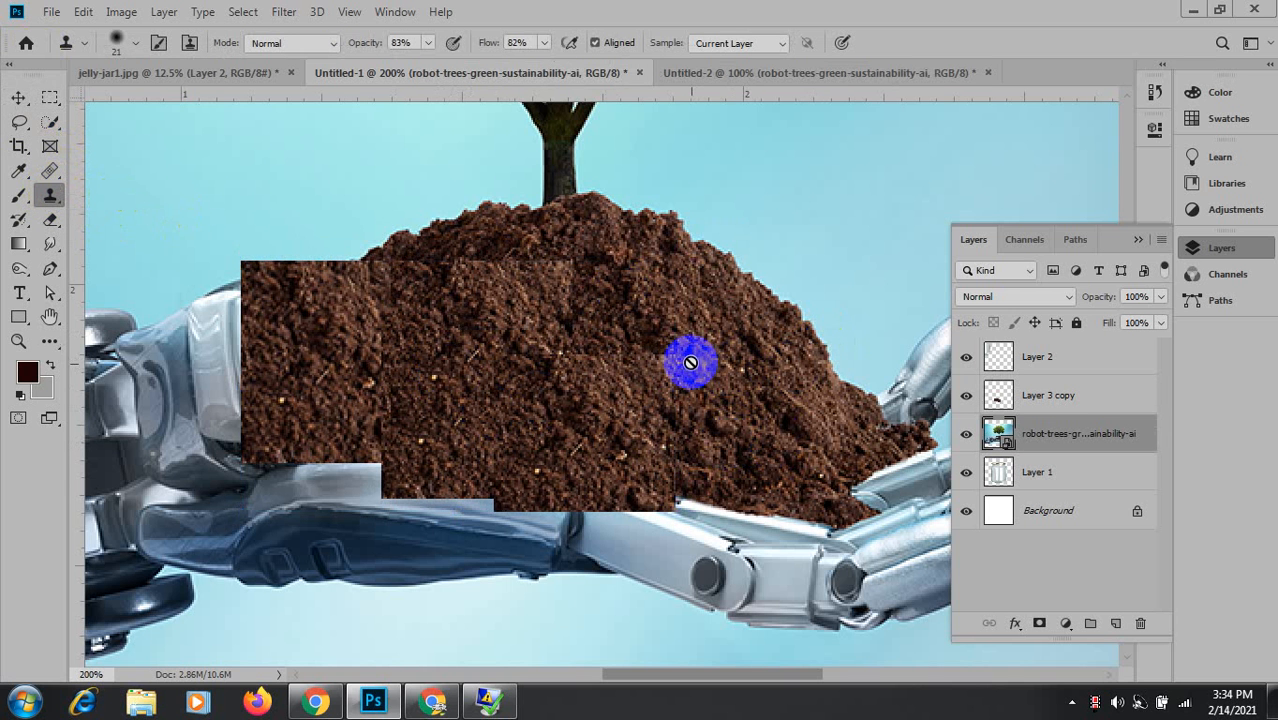
left_click_drag(642, 326, 747, 365)
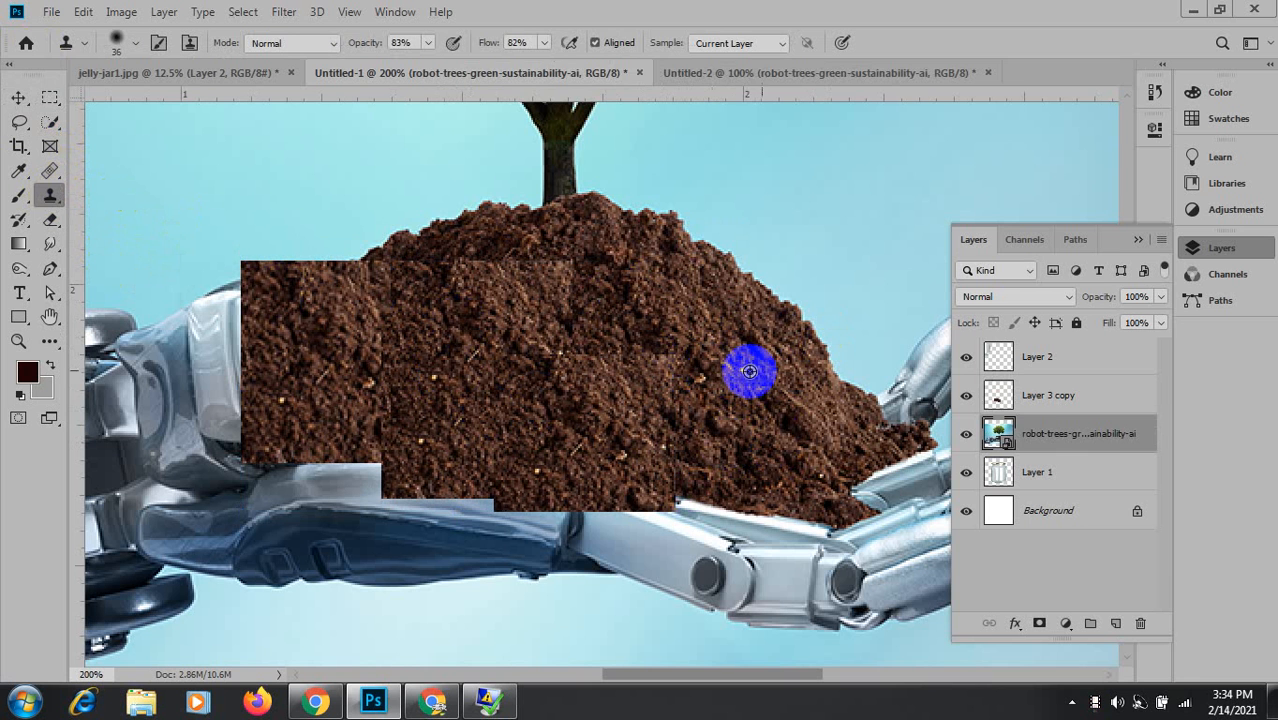
left_click(1005, 398)
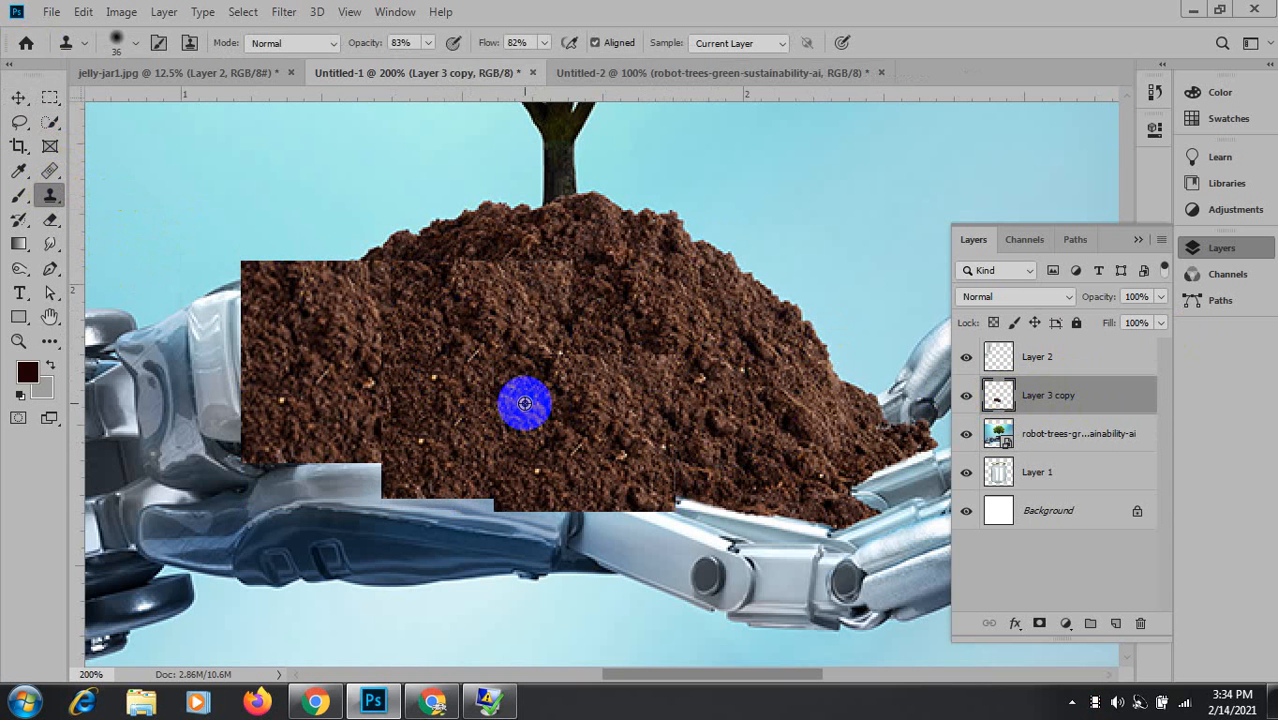
mouse_move(499, 447)
left_mouse_down()
mouse_move(496, 372)
mouse_move(528, 371)
left_mouse_up()
left_click(478, 328, "alt")
left_click(529, 346)
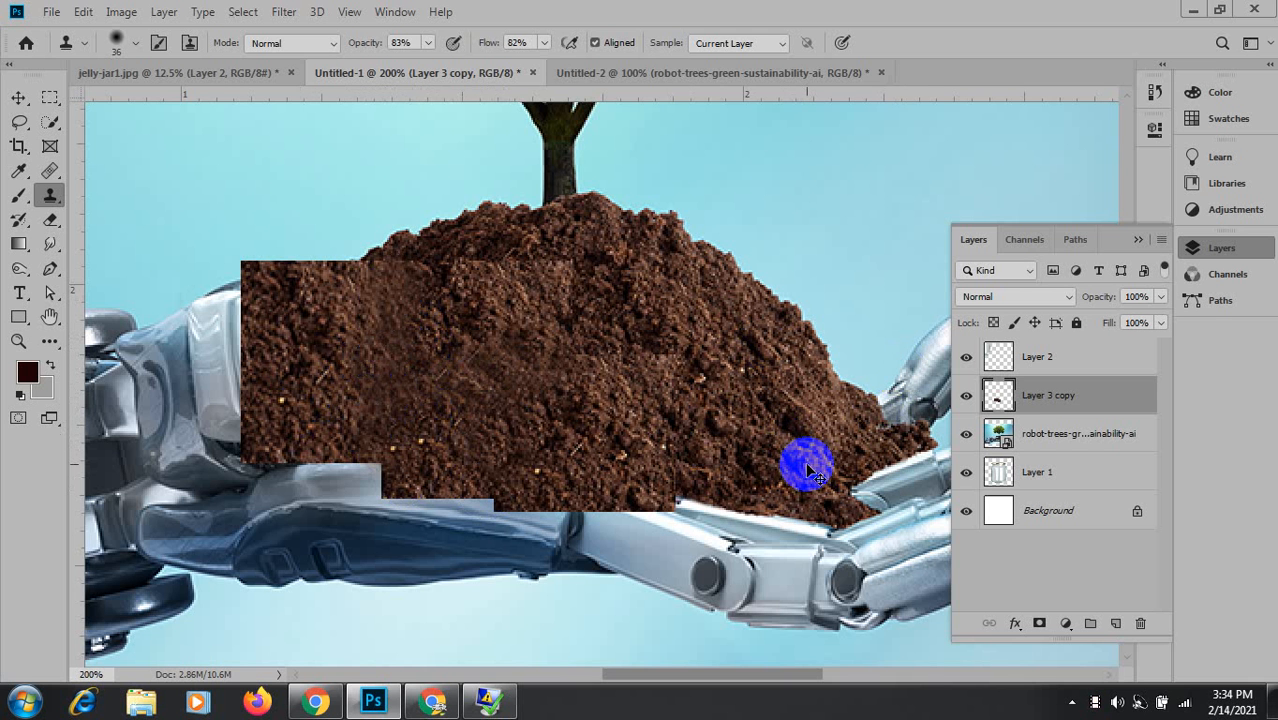
Add a white layer mask to the merged soil layer, Layer 3 copy.
key("ctrl+minus")
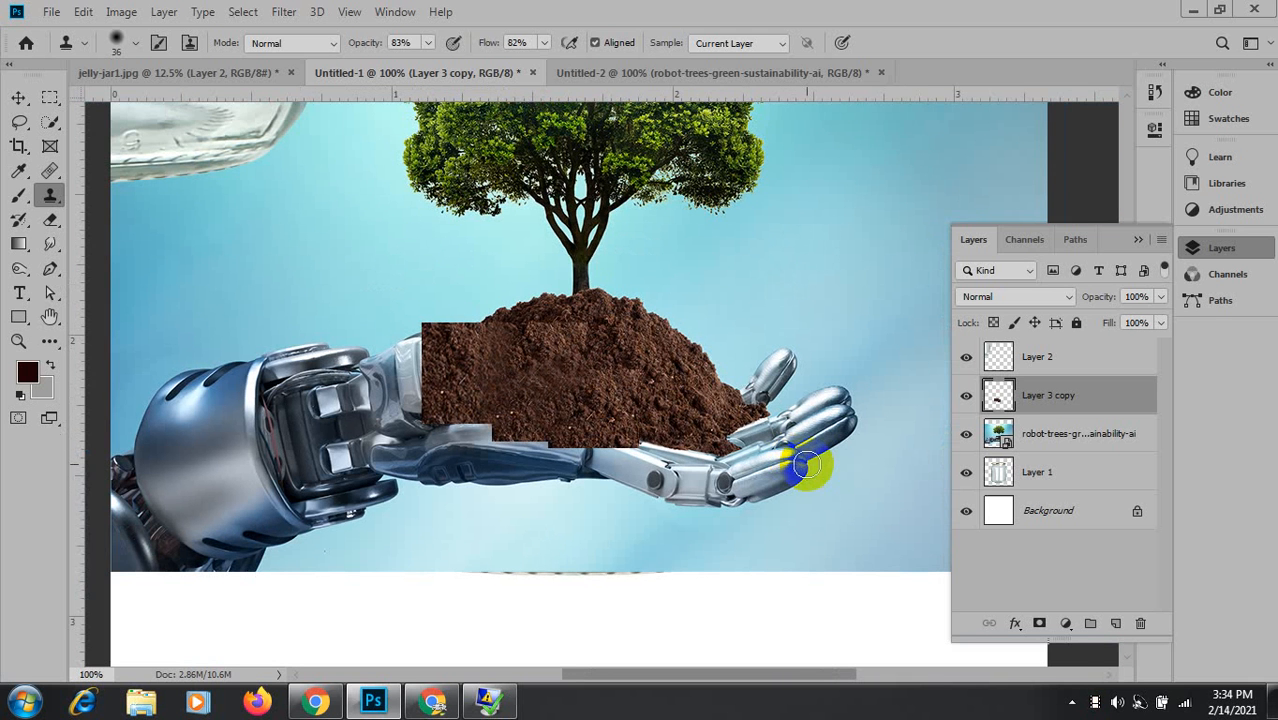
scroll(566, 326, "up", 4)
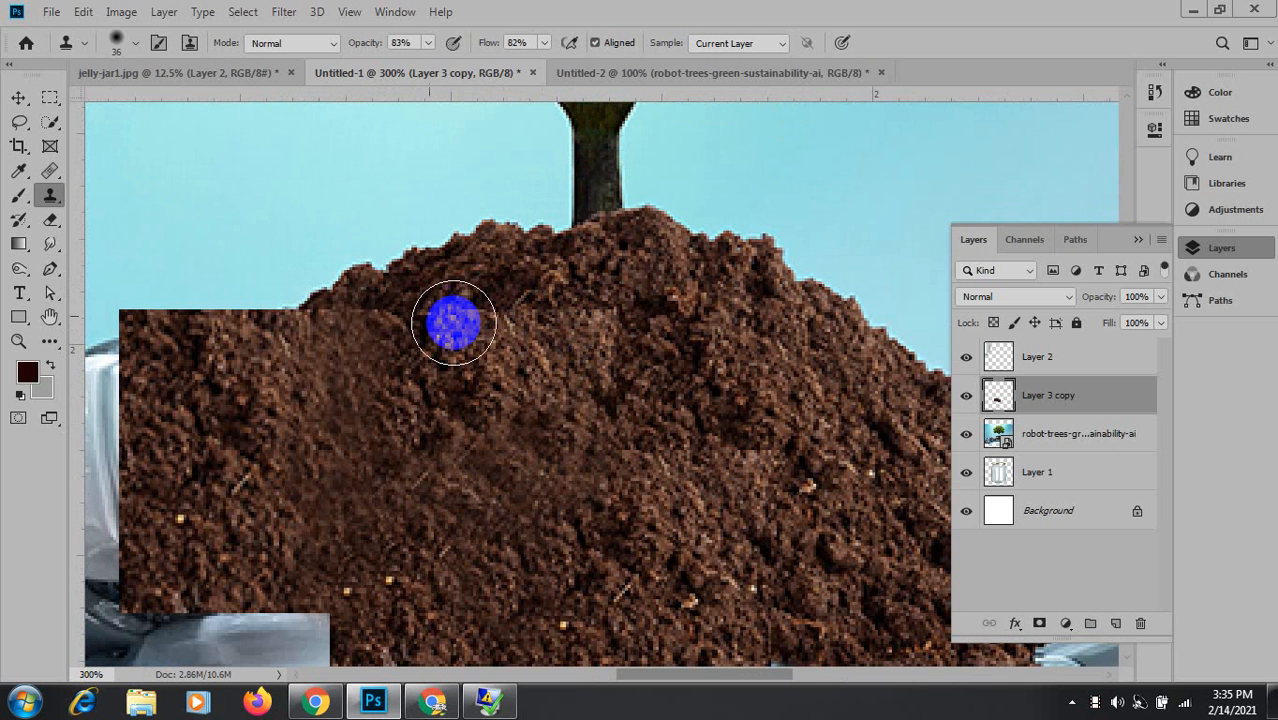
left_click(20, 97)
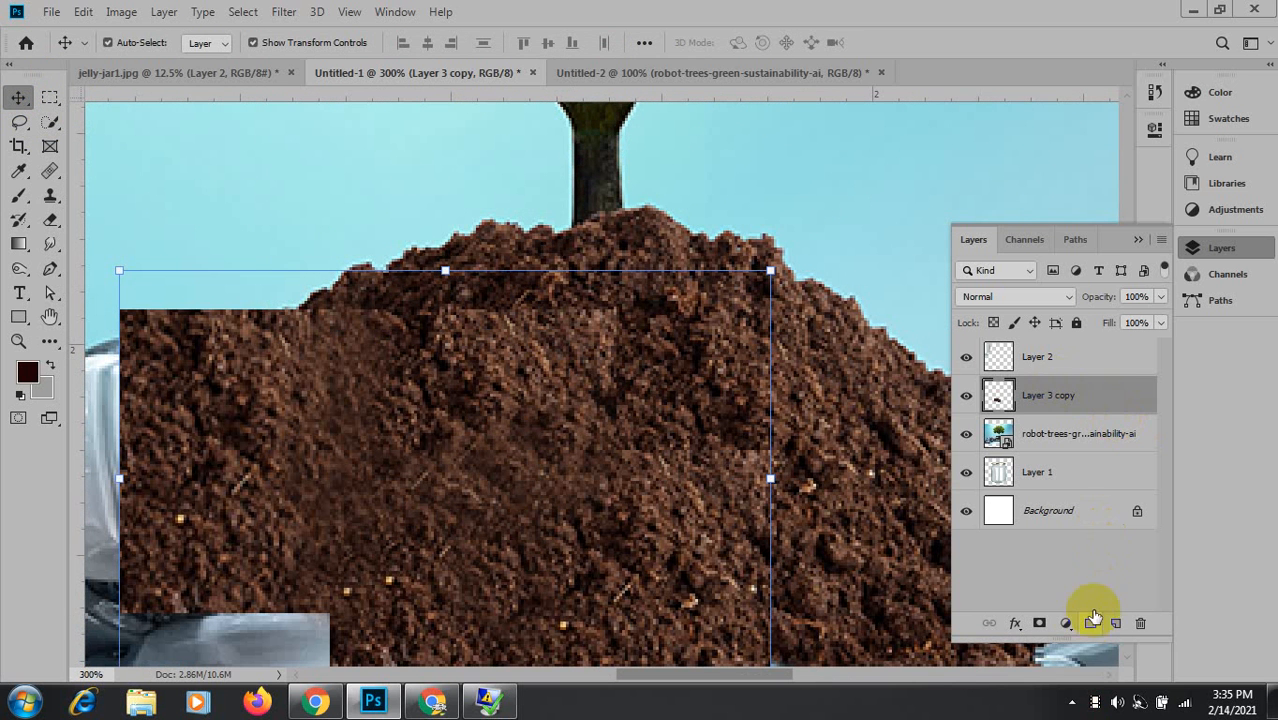
left_click(1040, 624)
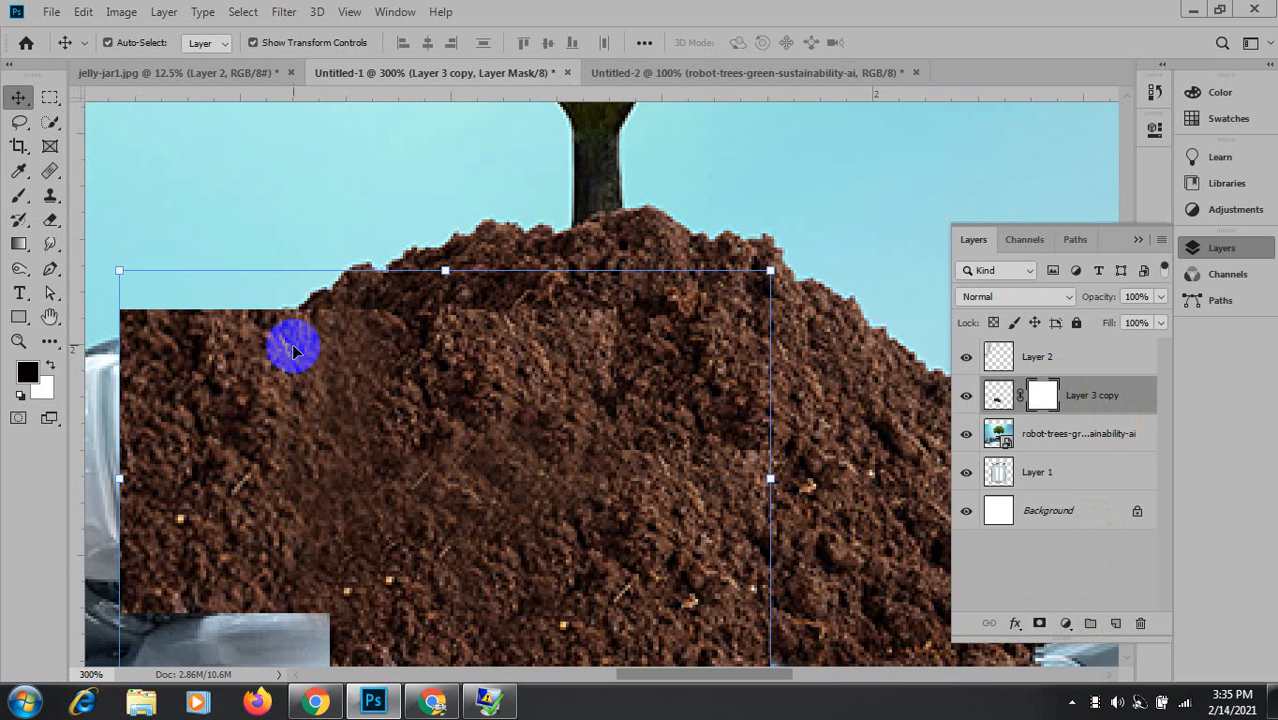
Set up a Soft Round brush with 0% hardness and a size of 59 px for painting on the mask.
left_click(20, 197)
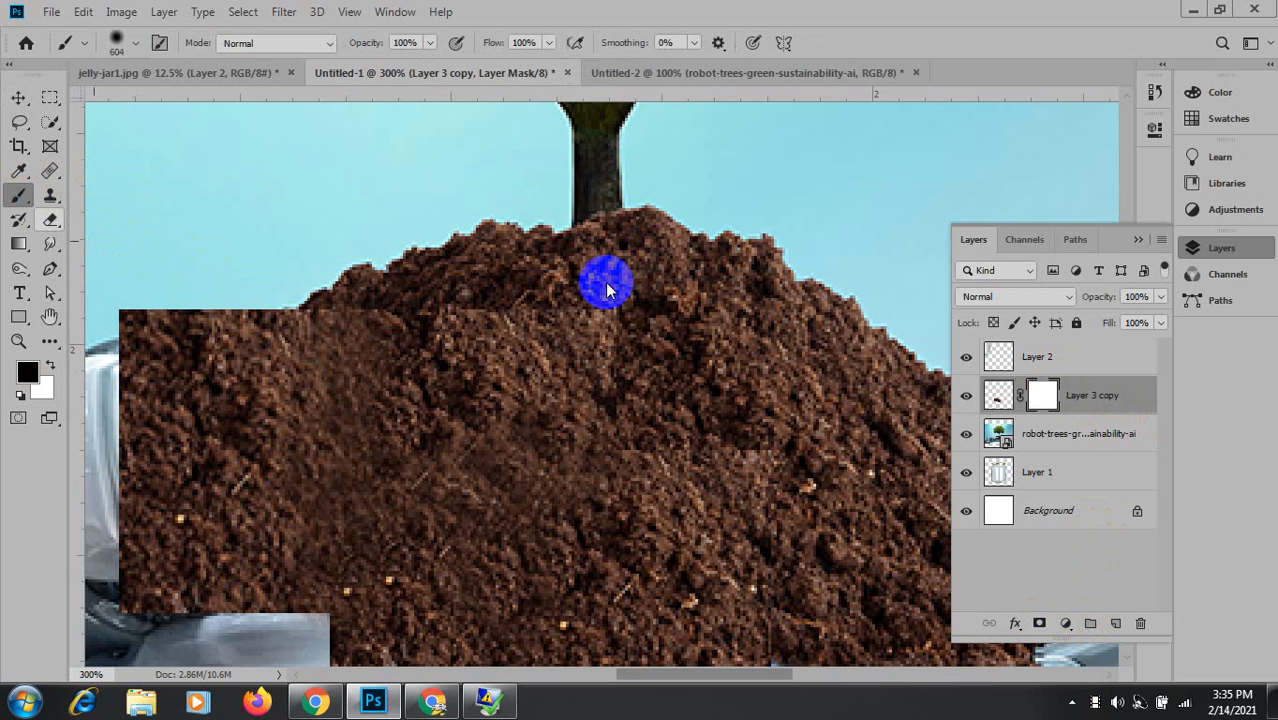
left_click(130, 46)
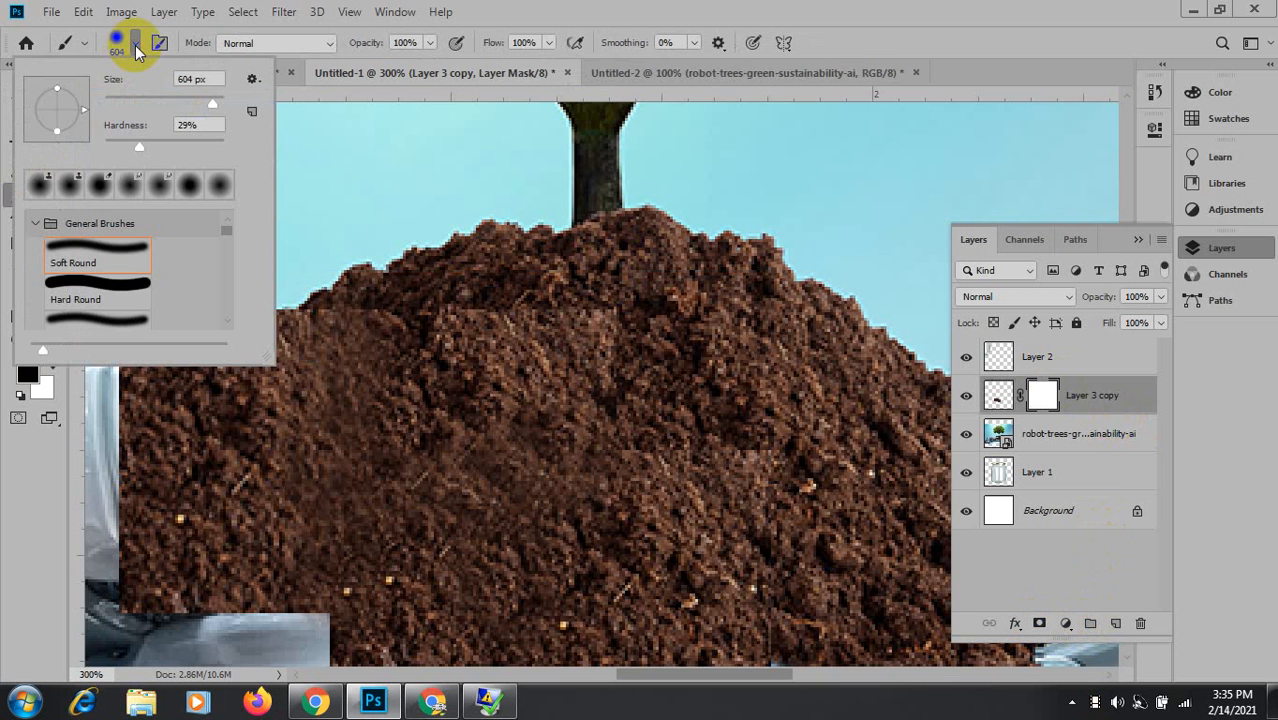
left_click_drag(138, 145, 48, 134)
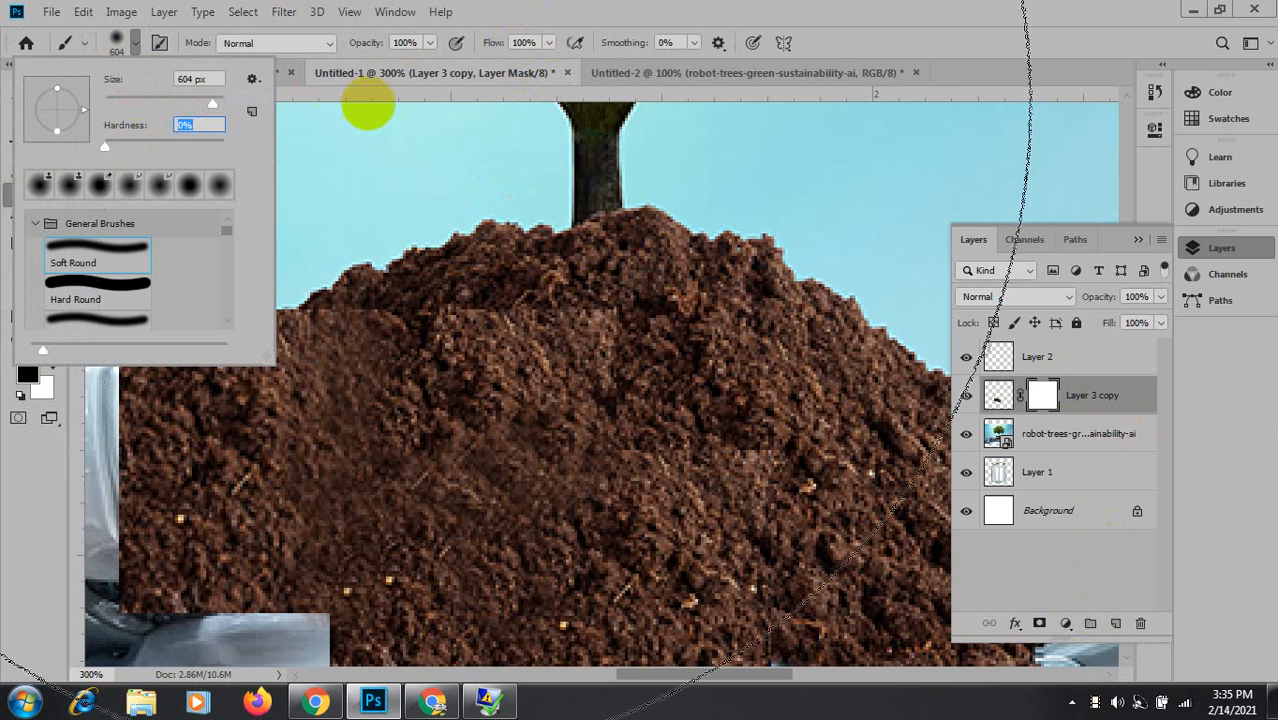
mouse_move(660, 362)
left_mouse_down()
mouse_move(479, 363)
mouse_move(120, 308)
mouse_move(2, 306)
left_mouse_up()
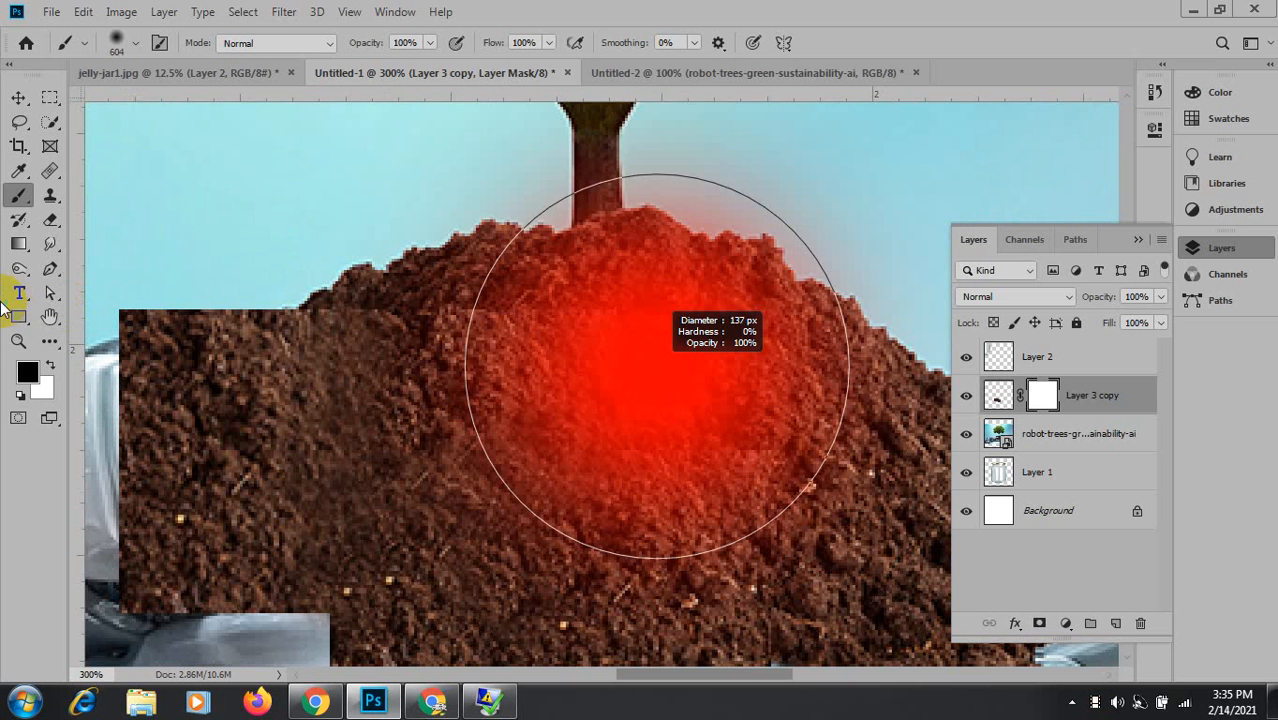
mouse_move(662, 328)
left_mouse_down()
mouse_move(488, 331)
mouse_move(570, 340)
mouse_move(560, 336)
left_mouse_up()
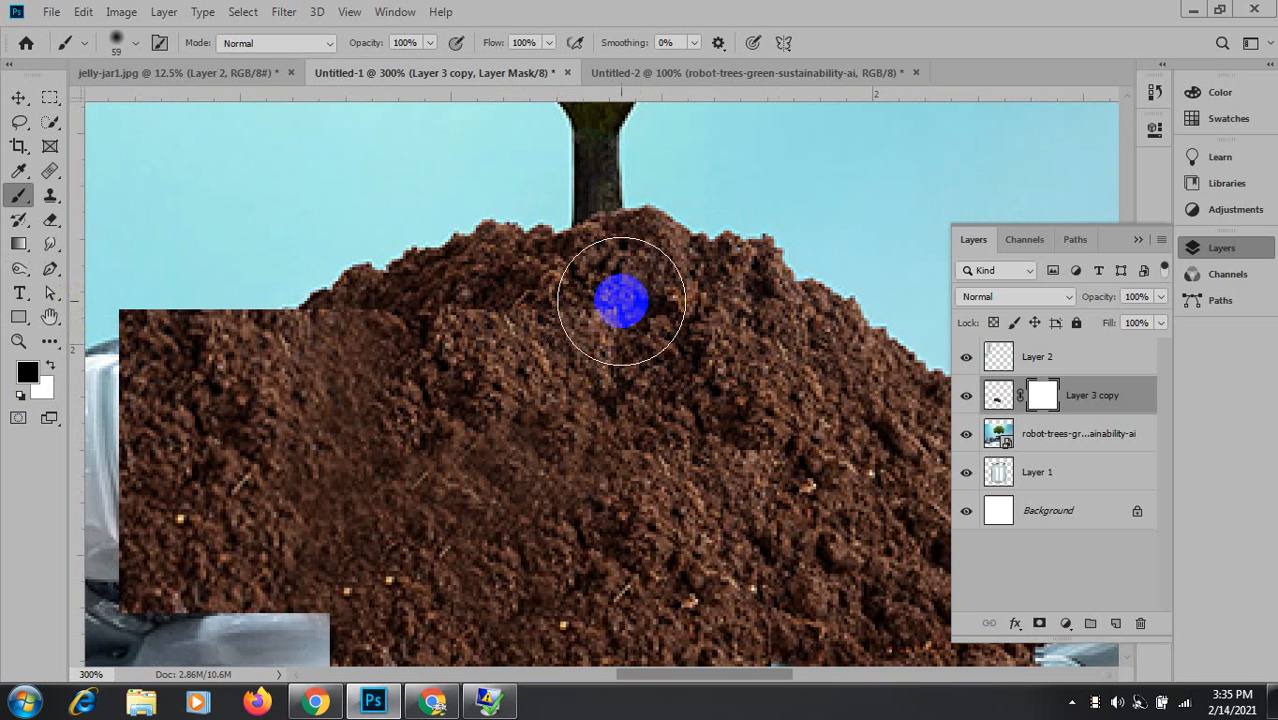
mouse_move(613, 295)
left_mouse_down()
mouse_move(605, 277)
mouse_move(300, 248)
left_mouse_up()
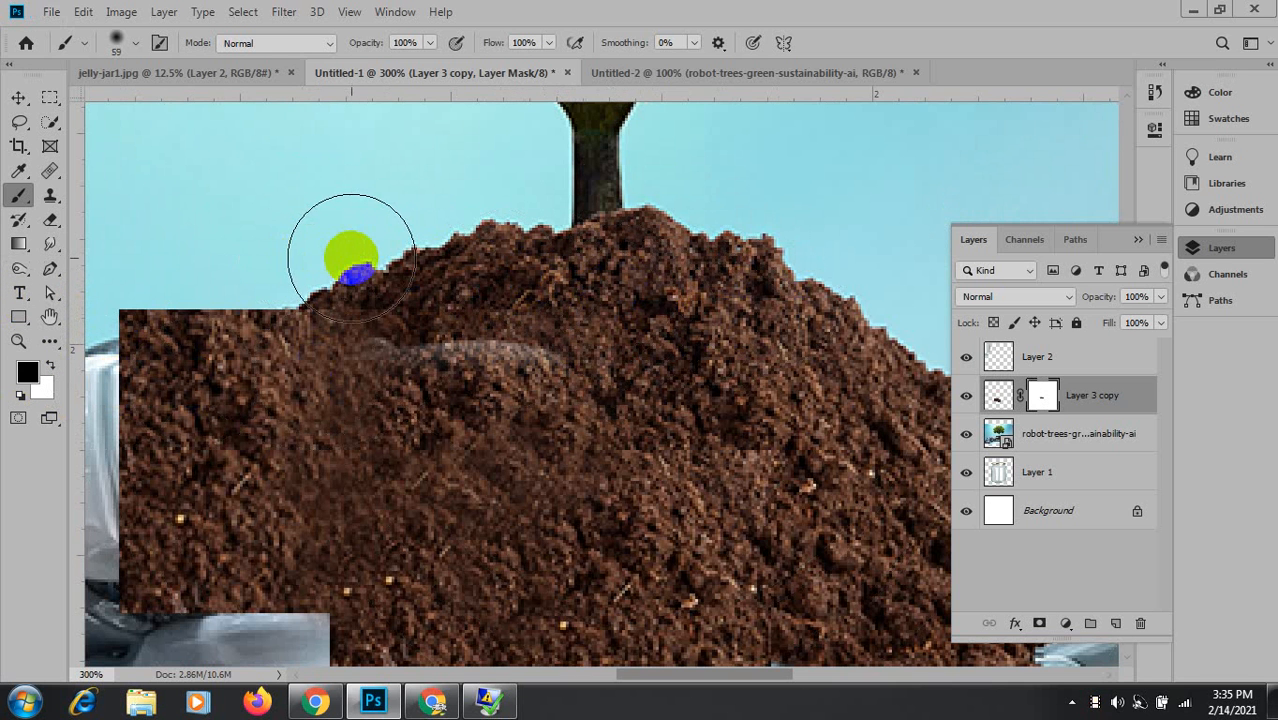
key("ctrl+z")
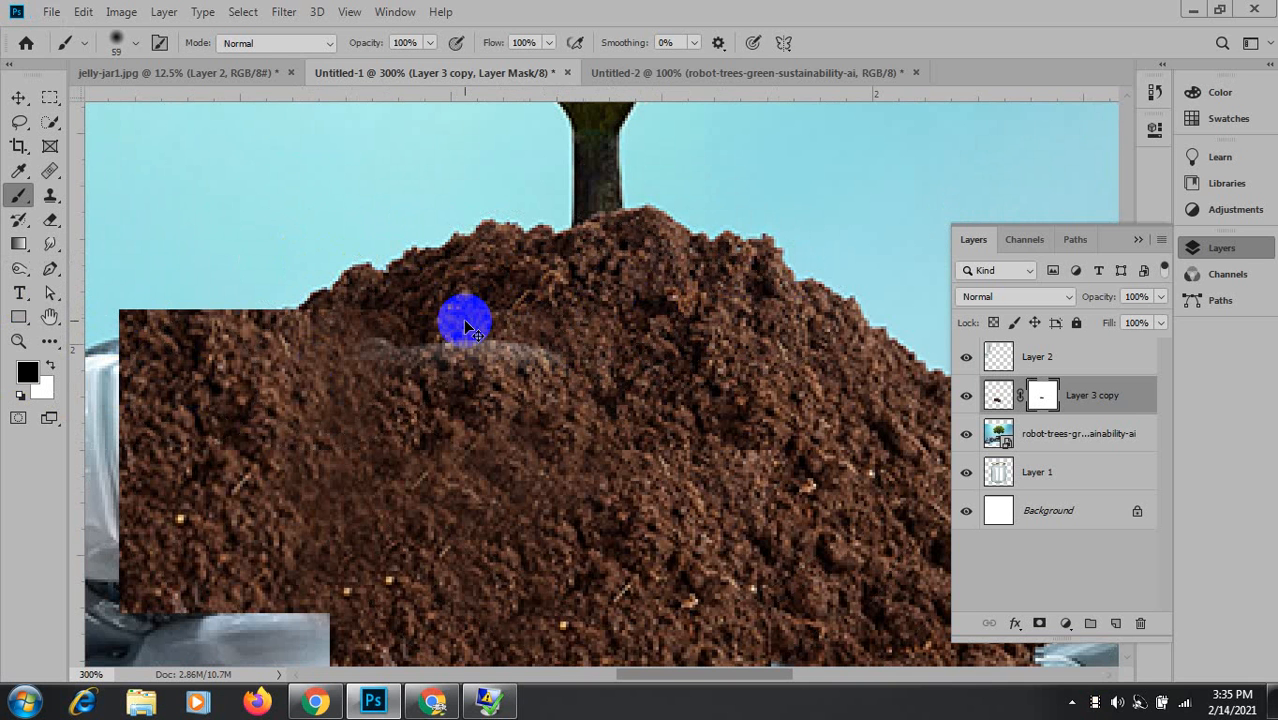
key("ctrl+z")
Paint black with the soft brush on the layer mask along the soil patch's upper edge to soften the seam.
left_click(651, 205)
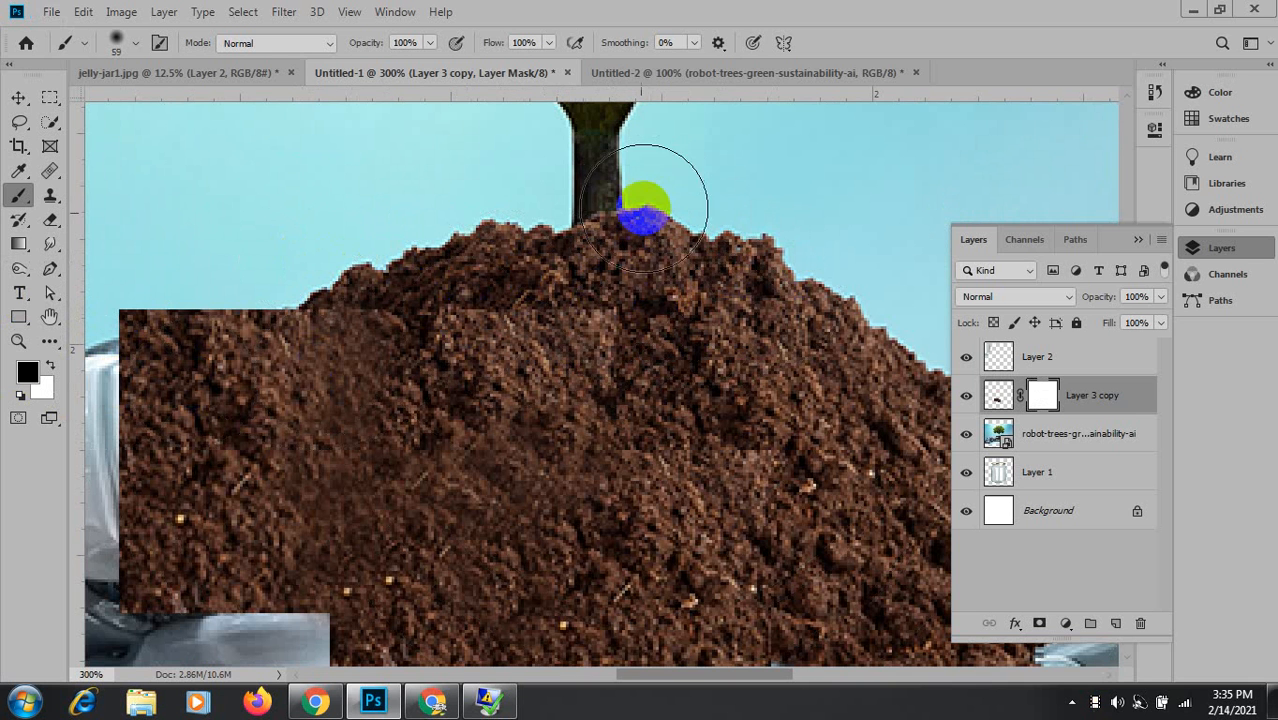
left_click(550, 243)
mouse_move(550, 243)
left_mouse_down()
mouse_move(462, 240)
mouse_move(366, 247)
left_mouse_up()
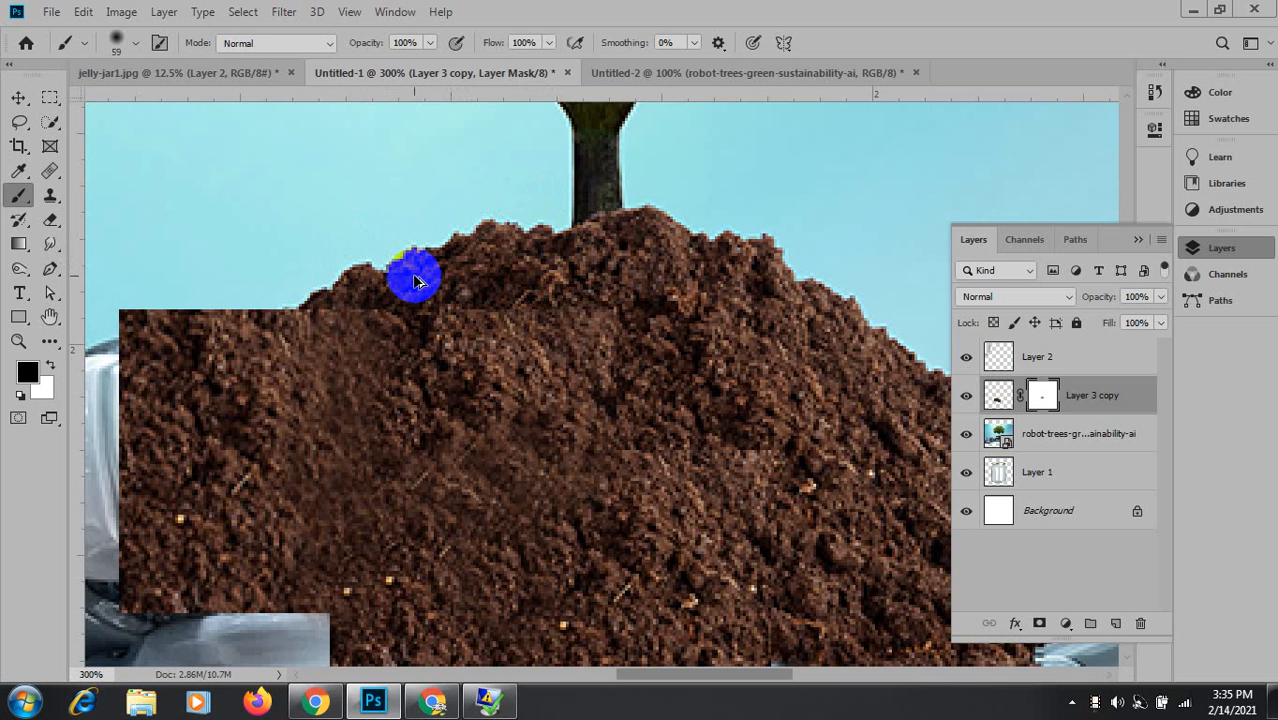
Set the brush hardness to 100% and mask out the soil patch's upper and right edges where they meet the mound.
left_click(135, 42)
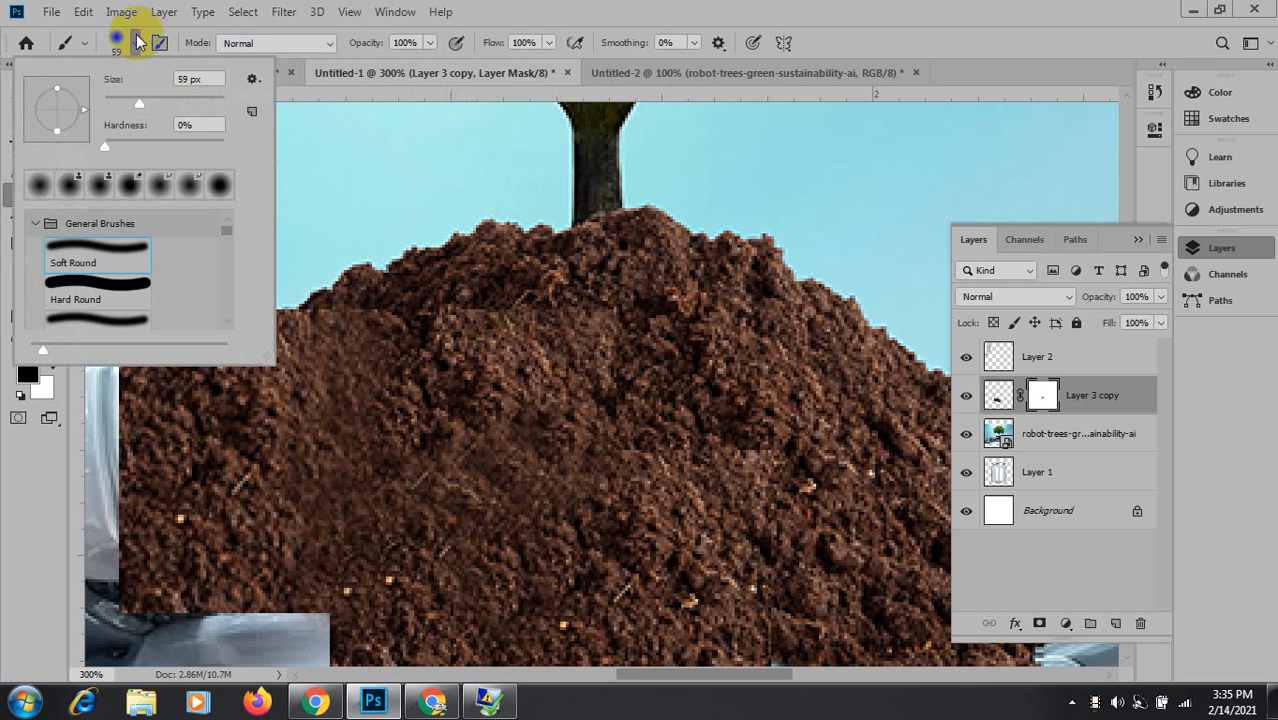
left_click(105, 145)
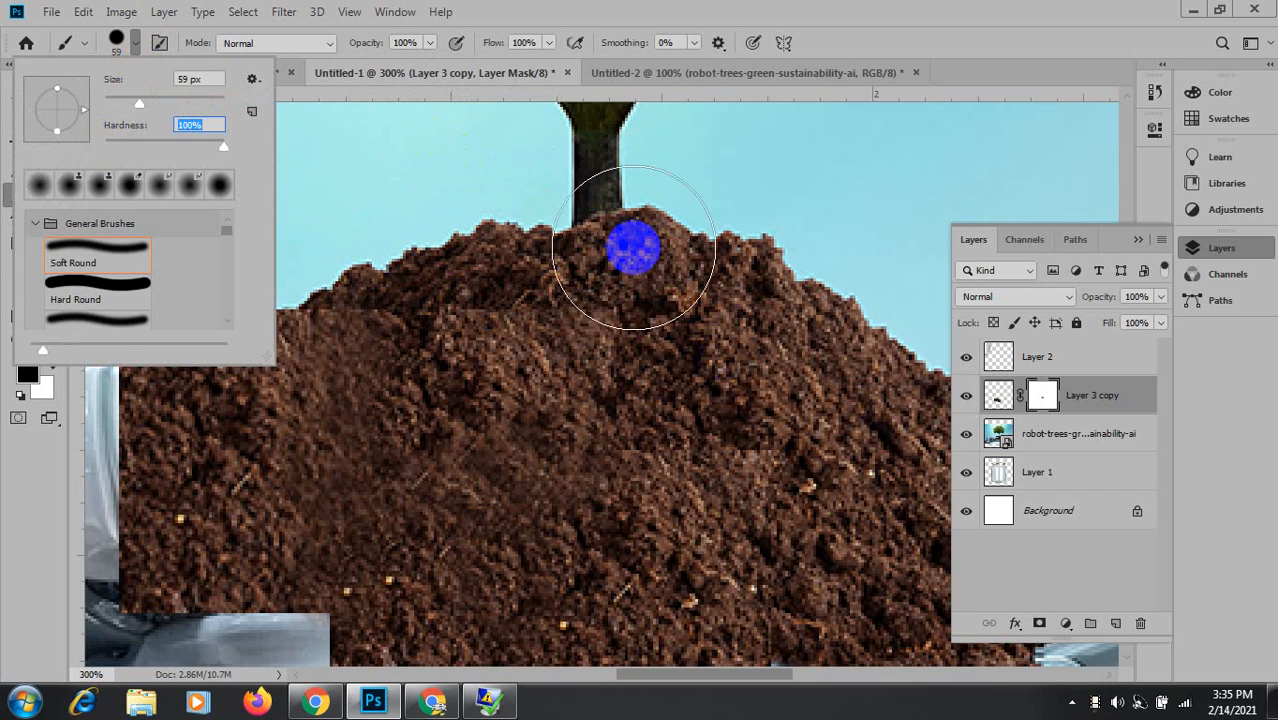
left_click(588, 234)
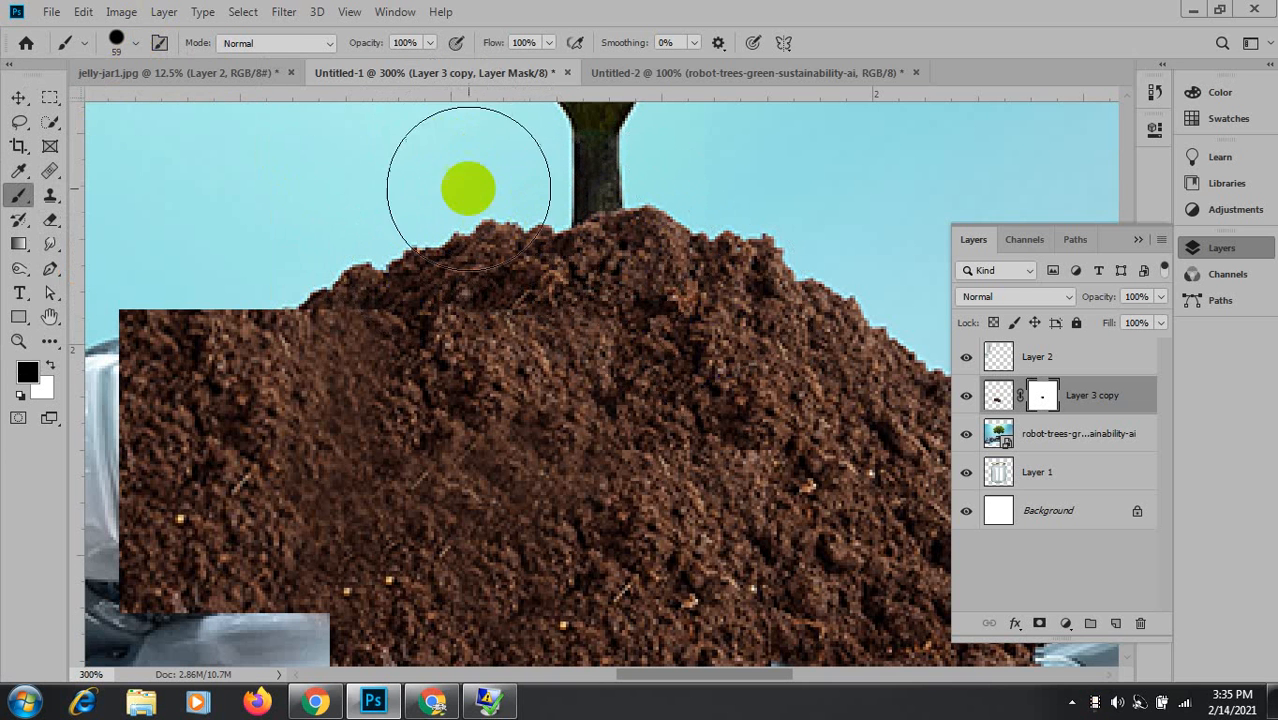
mouse_move(467, 219)
left_mouse_down()
mouse_move(383, 237)
mouse_move(366, 201)
mouse_move(320, 231)
mouse_move(316, 207)
mouse_move(294, 229)
mouse_move(303, 210)
mouse_move(297, 235)
mouse_move(346, 242)
mouse_move(430, 240)
mouse_move(498, 211)
mouse_move(465, 241)
mouse_move(585, 232)
left_mouse_up()
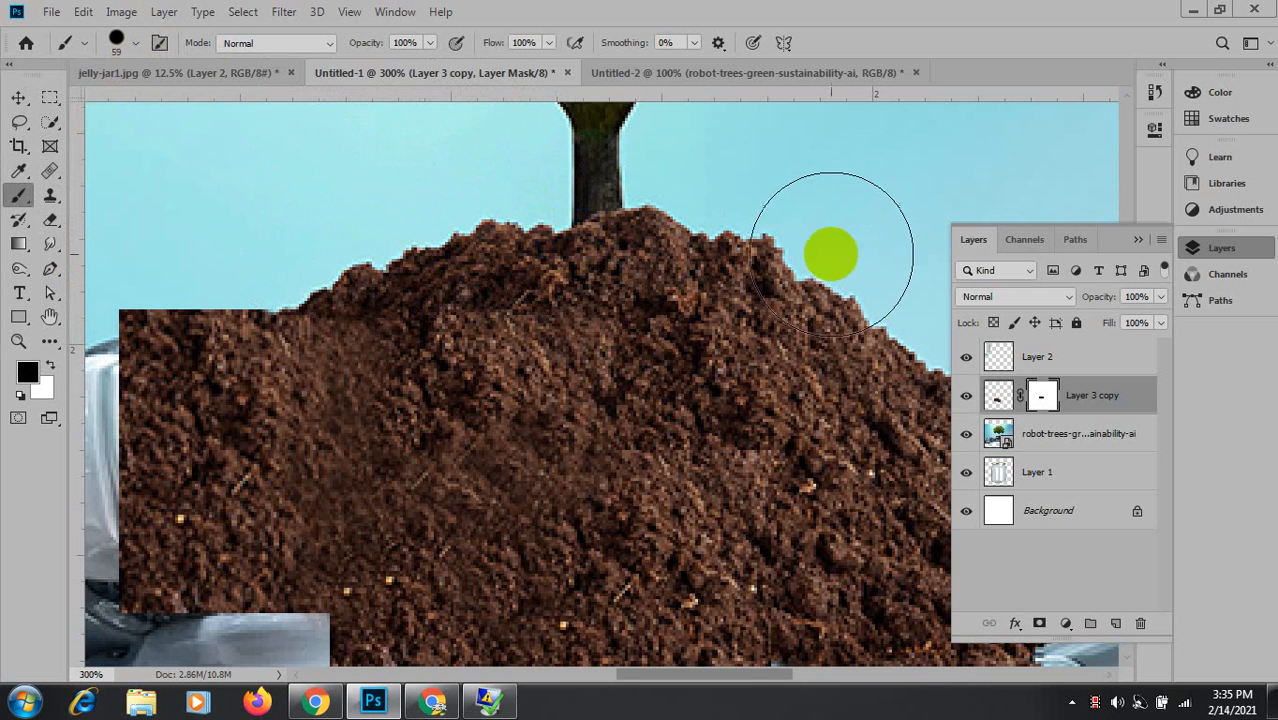
mouse_move(756, 437)
left_mouse_down()
mouse_move(646, 122)
mouse_move(706, 193)
mouse_move(692, 194)
mouse_move(767, 222)
mouse_move(731, 241)
mouse_move(704, 291)
mouse_move(757, 294)
mouse_move(700, 310)
mouse_move(813, 277)
left_mouse_up()
mouse_move(729, 254)
left_mouse_down()
mouse_move(770, 288)
mouse_move(802, 371)
left_mouse_up()
mouse_move(257, 232)
left_mouse_down()
mouse_move(145, 165)
mouse_move(263, 183)
mouse_move(234, 236)
mouse_move(157, 202)
mouse_move(156, 221)
mouse_move(264, 199)
mouse_move(215, 172)
mouse_move(178, 294)
mouse_move(94, 253)
mouse_move(162, 318)
mouse_move(151, 352)
mouse_move(92, 341)
mouse_move(159, 392)
mouse_move(120, 380)
mouse_move(82, 392)
mouse_move(126, 446)
mouse_move(93, 404)
mouse_move(143, 282)
mouse_move(168, 324)
mouse_move(163, 255)
mouse_move(234, 260)
left_mouse_up()
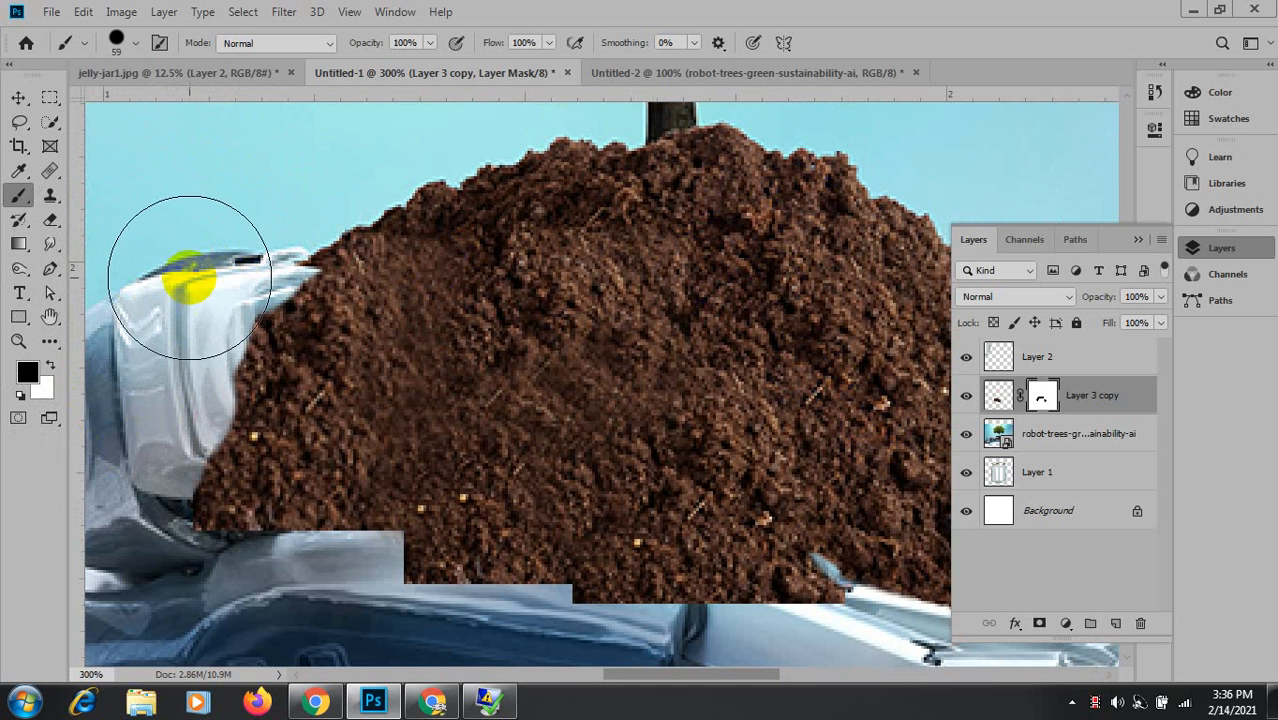
key("x")
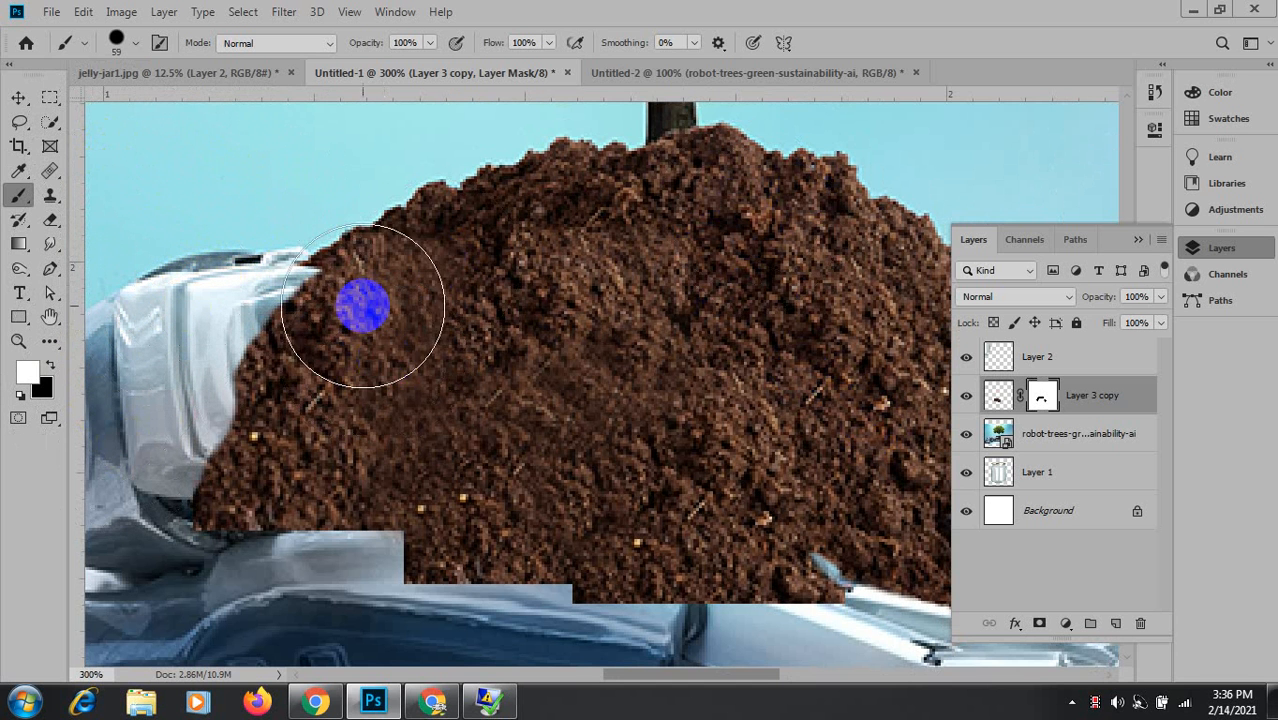
mouse_move(240, 248)
left_mouse_down()
mouse_move(143, 490)
mouse_move(228, 262)
mouse_move(393, 60)
left_mouse_up()
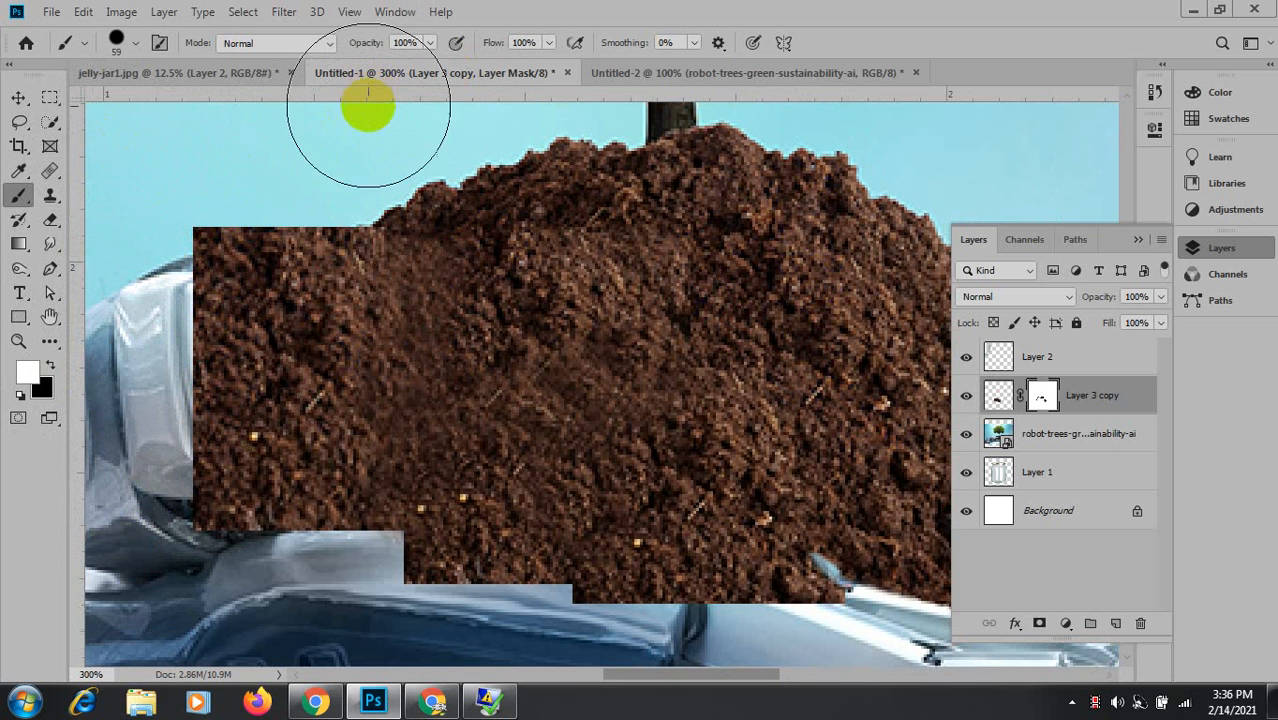
key("x")
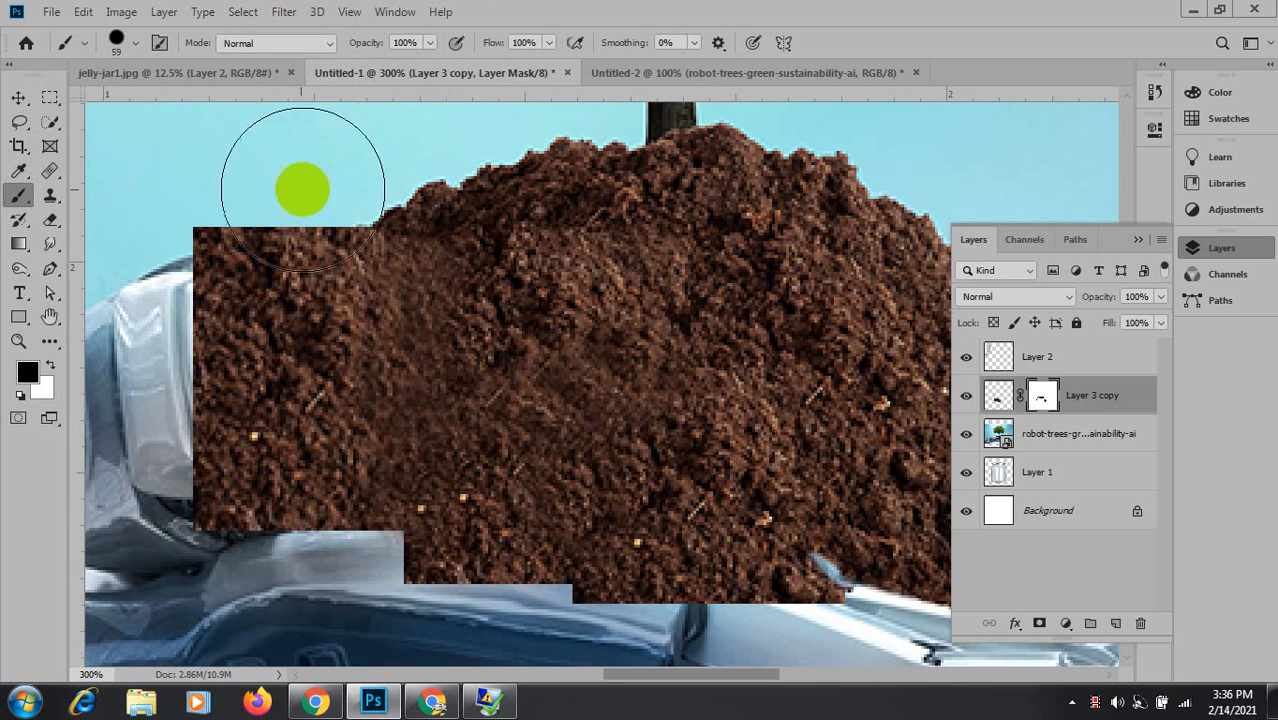
Copy a rectangular area of plain blue background beside the robot fingers from the tree image layer to a new layer.
left_click(19, 98)
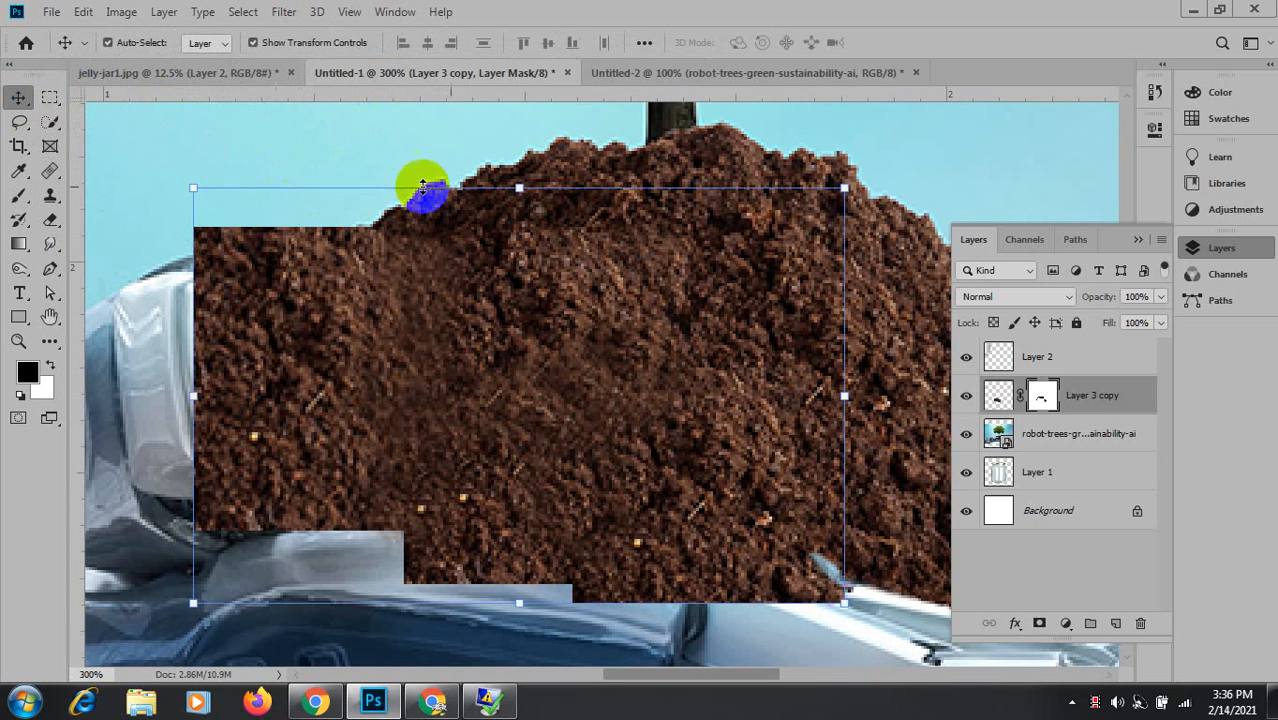
left_click(960, 148, "ctrl")
key("ctrl+1")
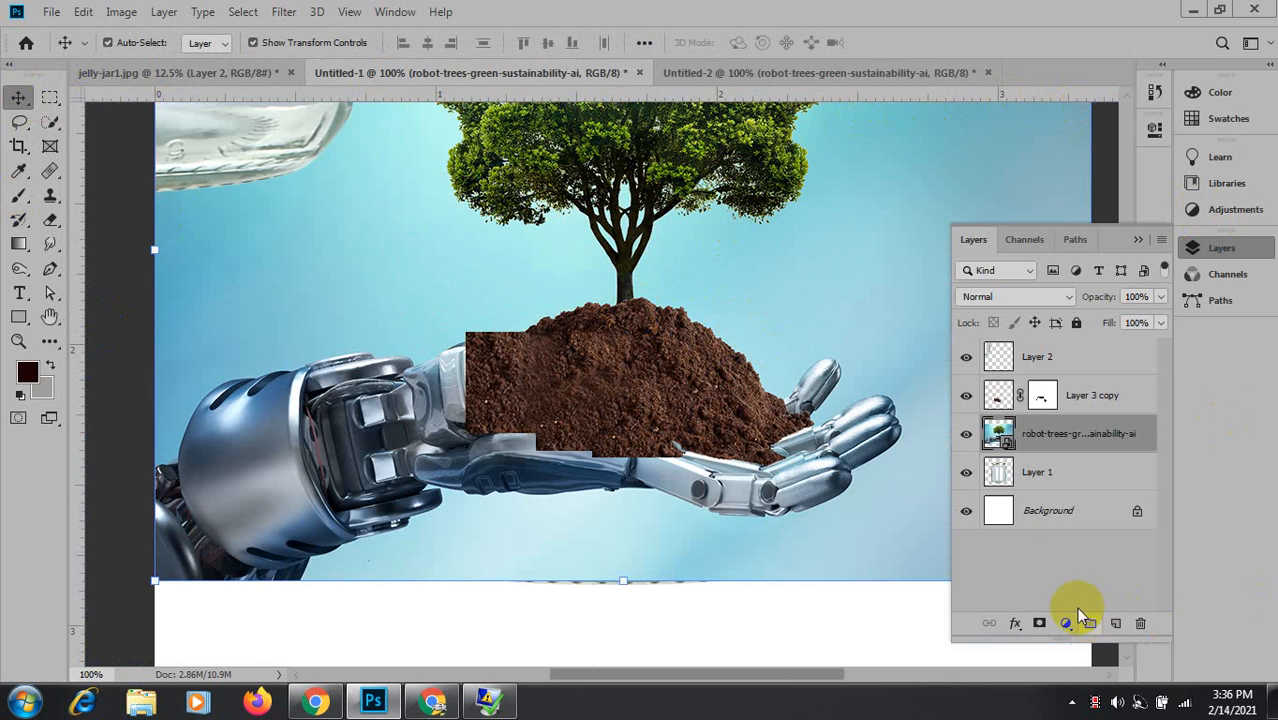
left_click_drag(825, 276, 168, 234)
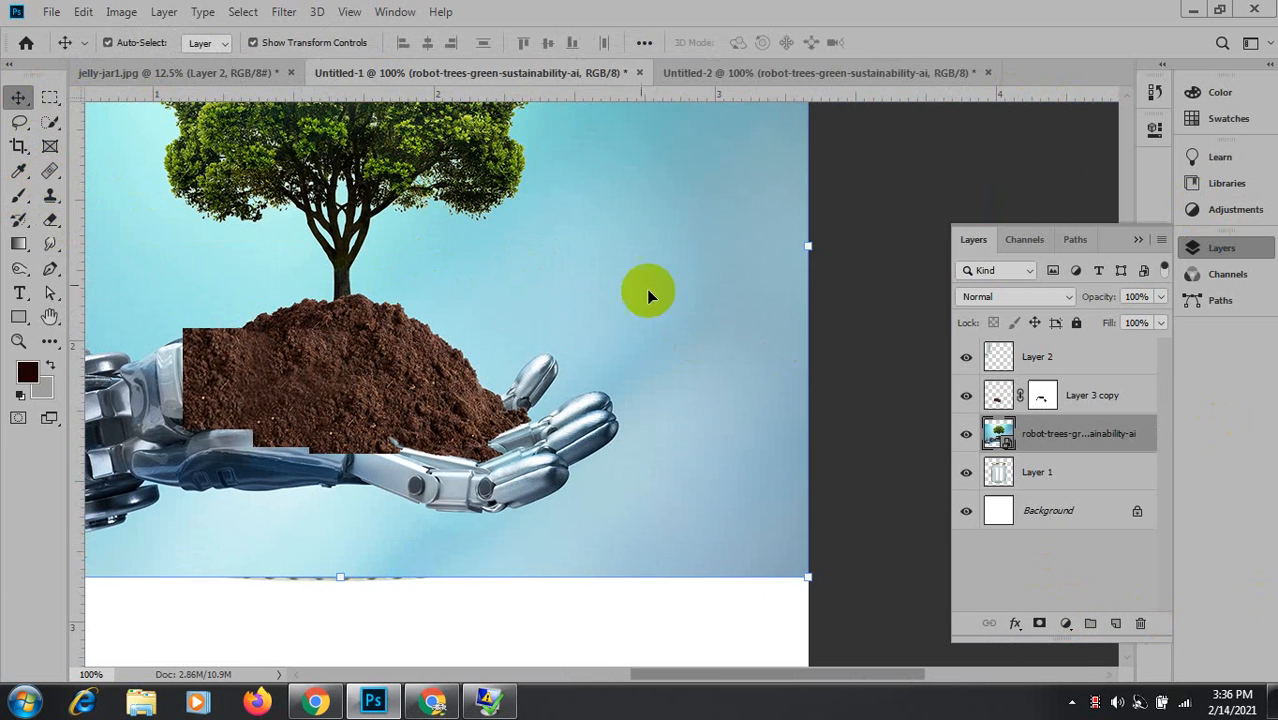
left_click(48, 97)
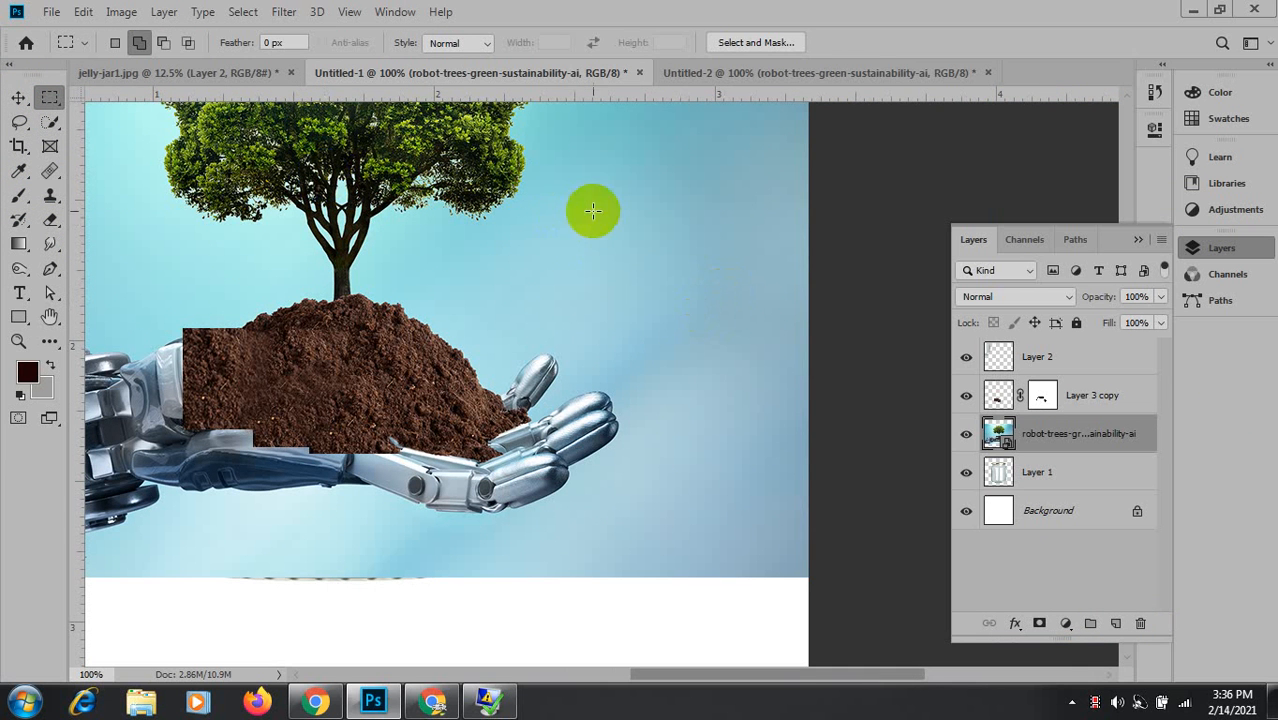
left_click_drag(626, 276, 786, 476)
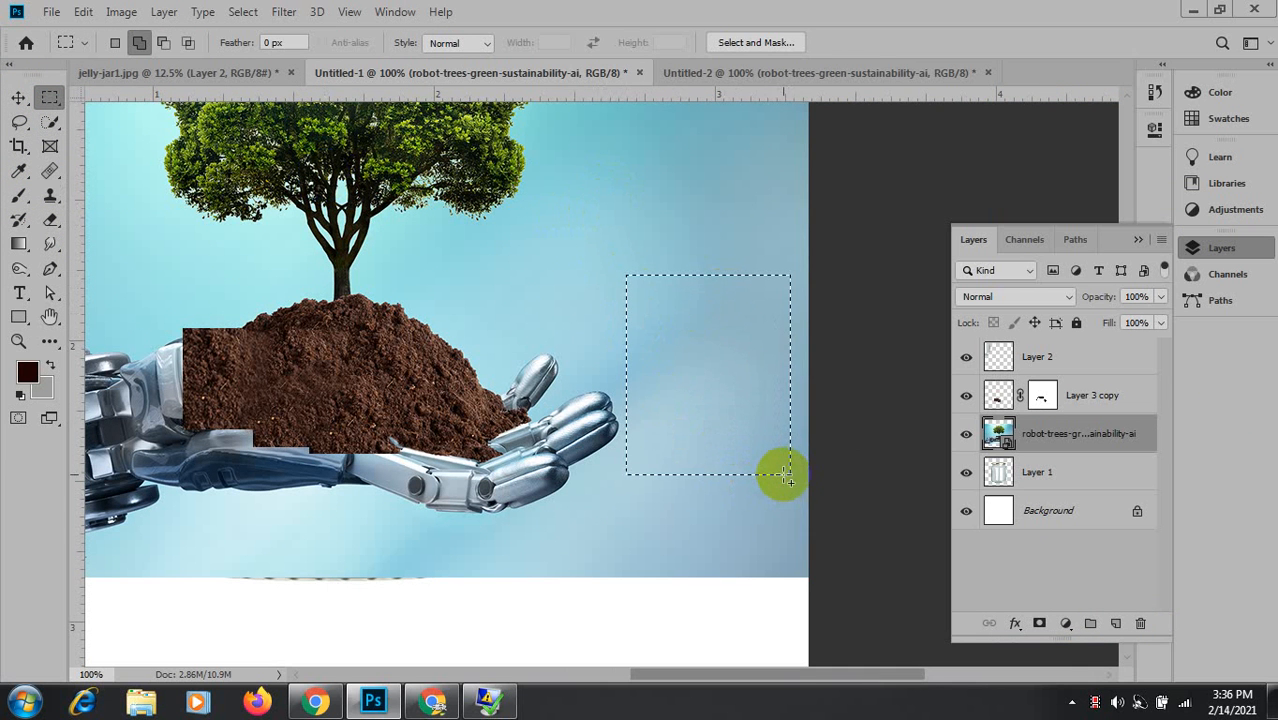
key("ctrl+j")
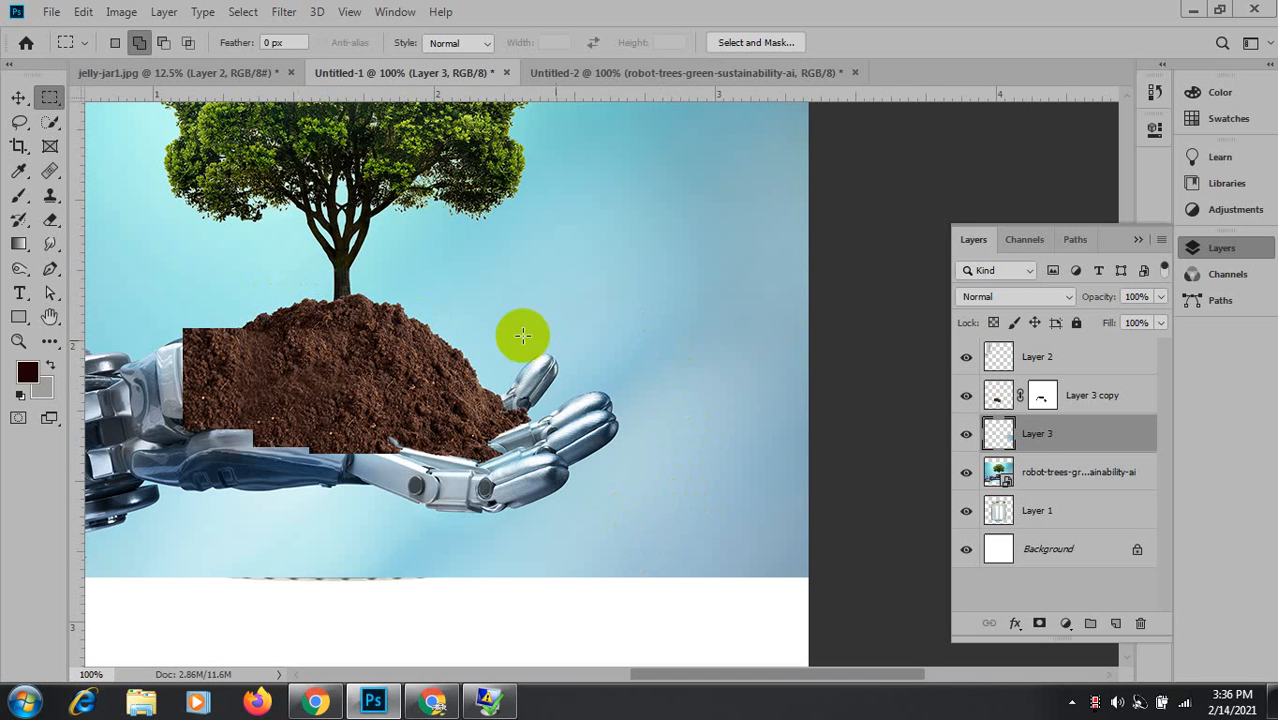
Move the background patch over the robot fingers and place a duplicate rotated 89.43° over the palm below the mound.
left_click(18, 97)
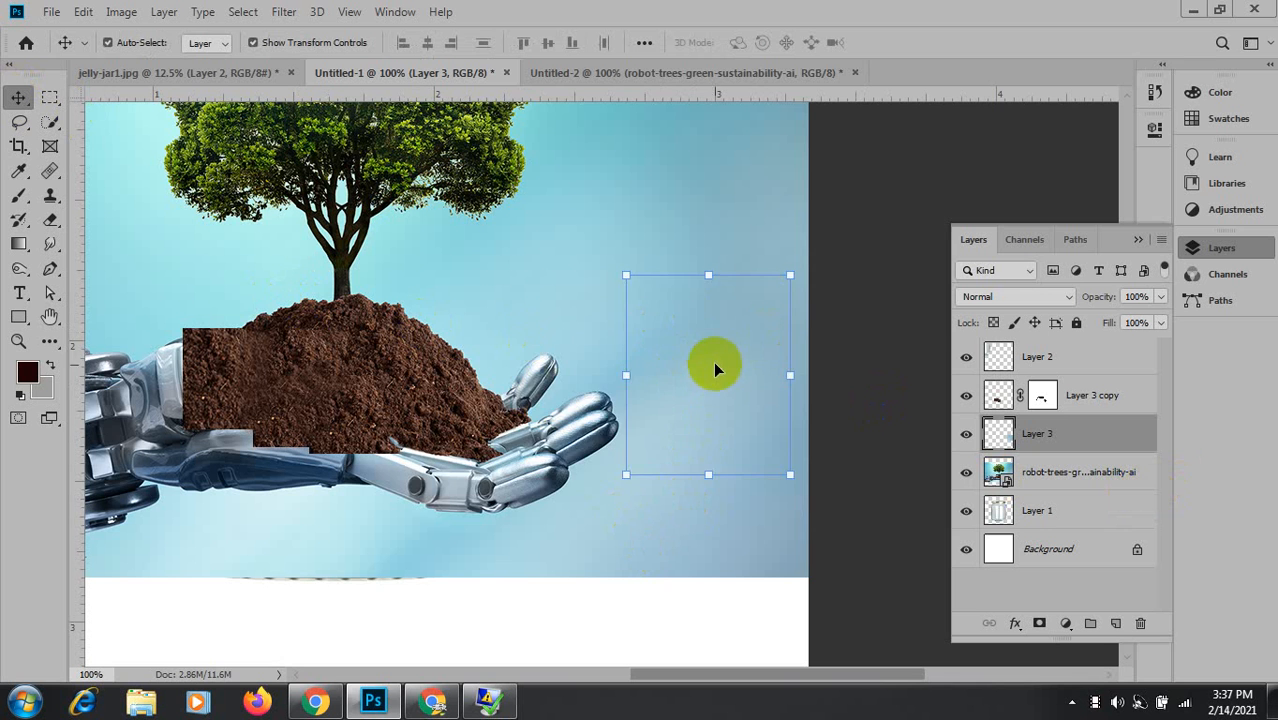
left_click_drag(712, 380, 553, 565)
left_click(753, 490)
left_click_drag(416, 538, 321, 503)
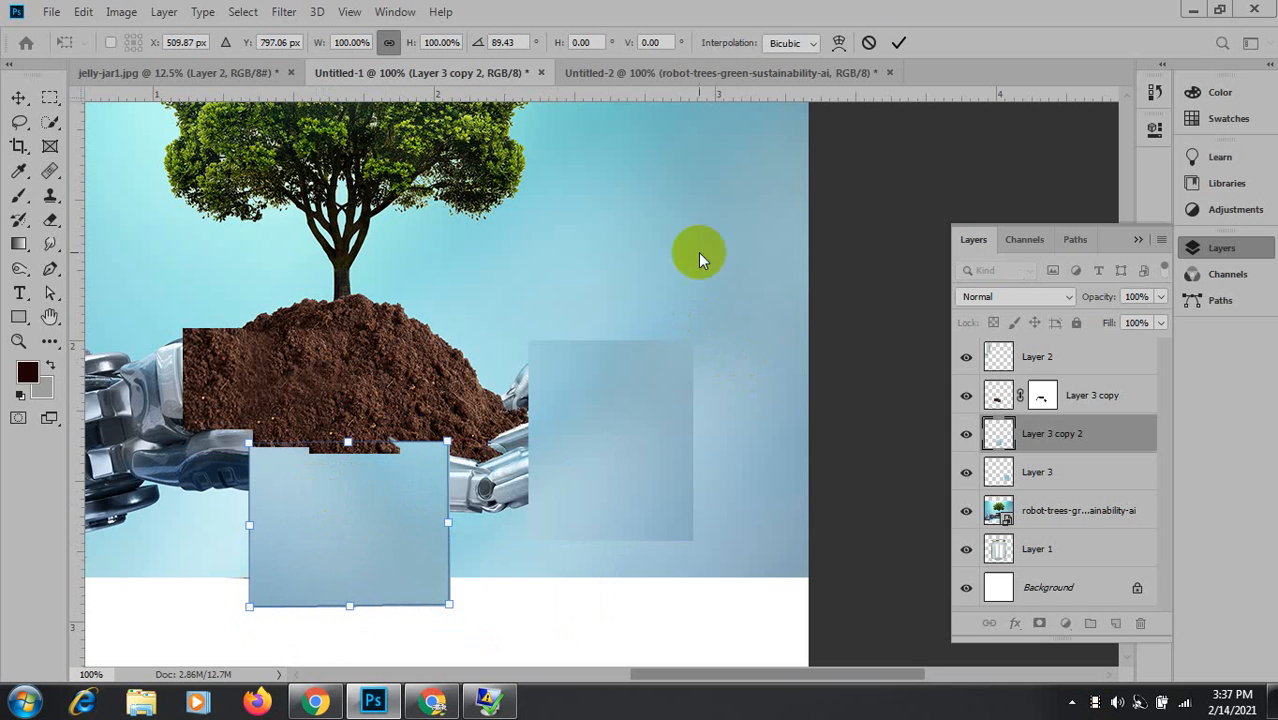
left_click(898, 42)
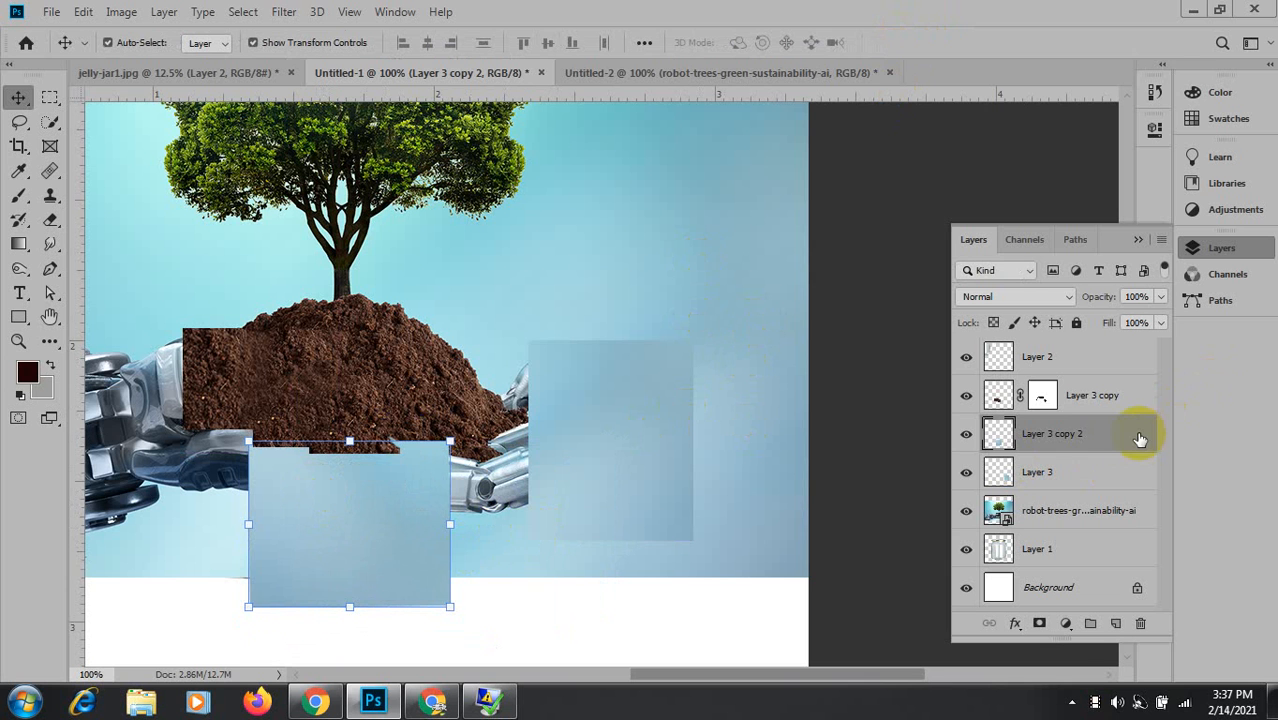
Duplicate the rotated background patch beside itself over the lower fingers and nudge it to overlap the neighbouring patch.
left_click_drag(351, 534, 543, 530)
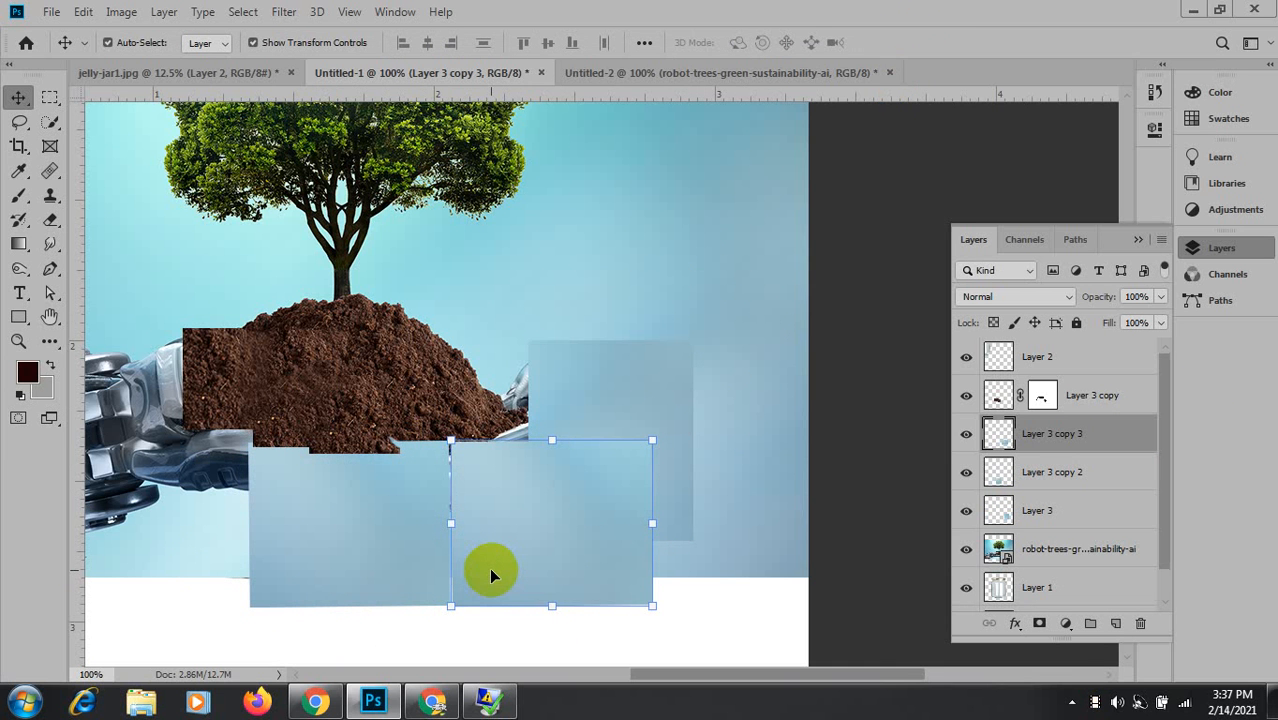
key("Up")
key("Left")
key("Left")
key("Left")
key("Left")
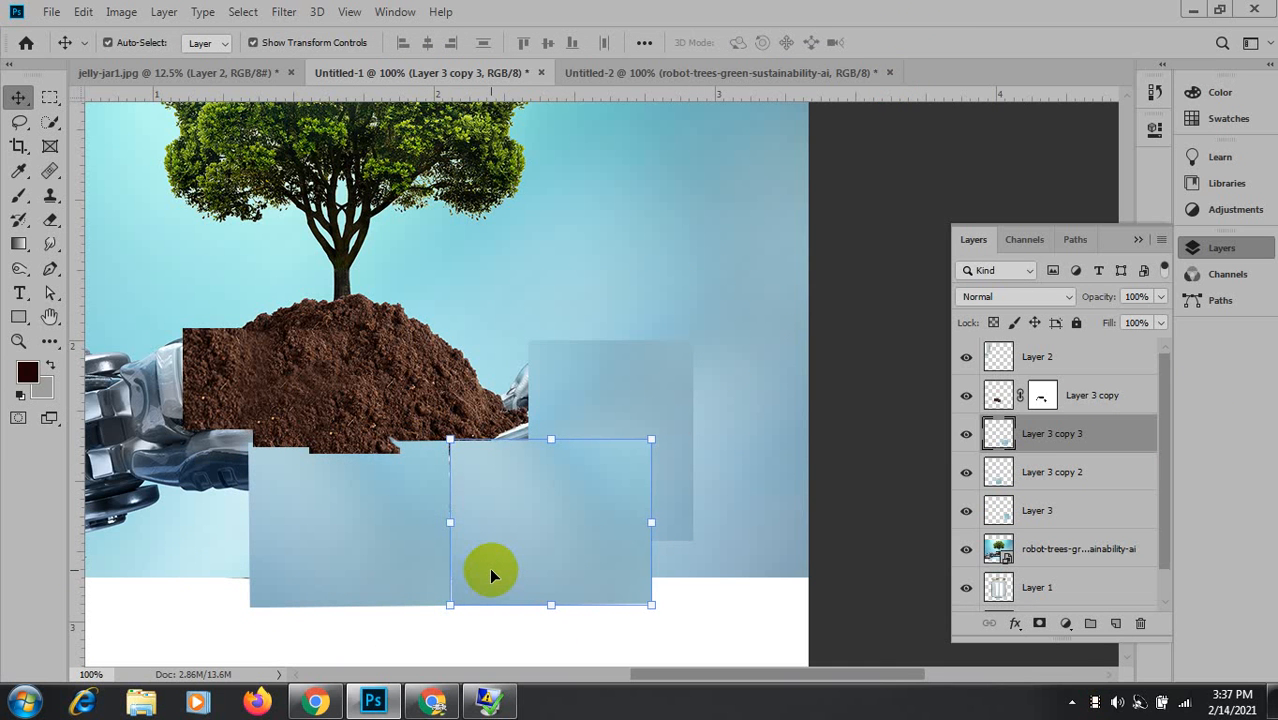
key("Left")
key("Left")
key("Left")
key("Left")
key("Left")
key("Left")
key("Left")
key("Left")
key("Left")
key("Left")
key("Left")
key("Left")
key("Left")
key("Left")
key("Left")
key("Left")
key("Left")
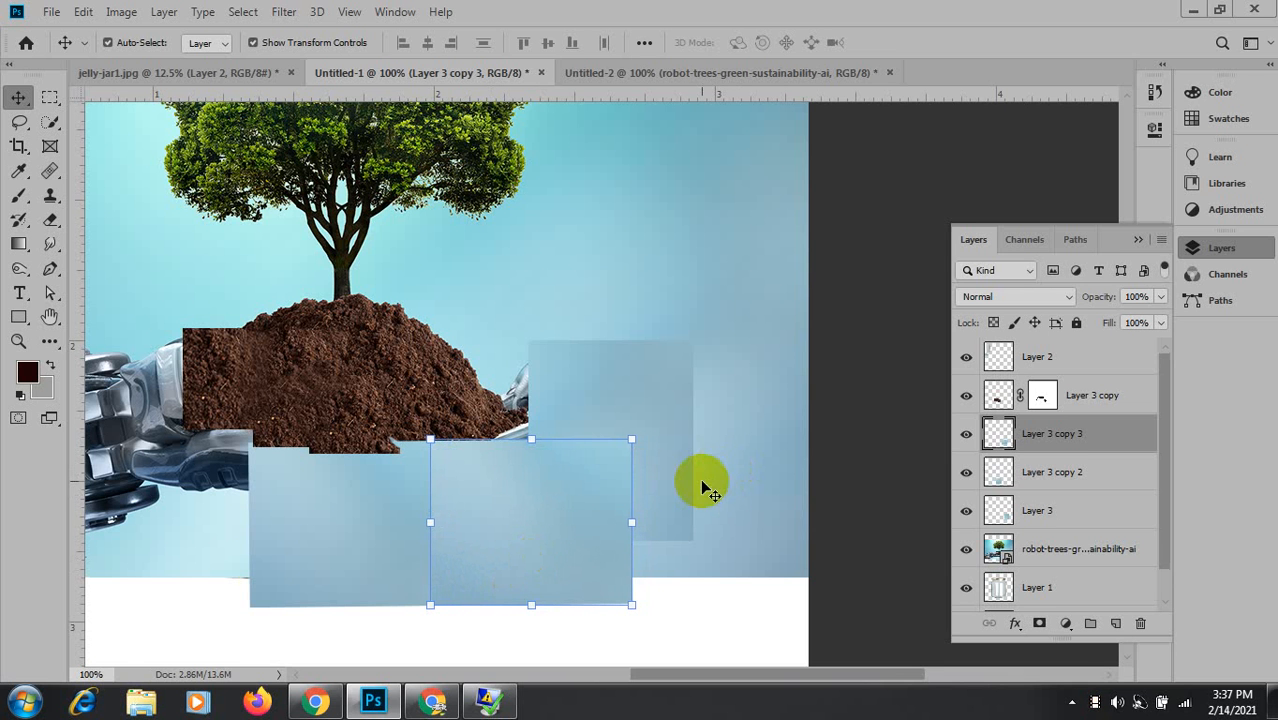
Duplicate the rotated background patch repeatedly across the robot wrist and arm out to the image's left edge.
left_click(304, 541)
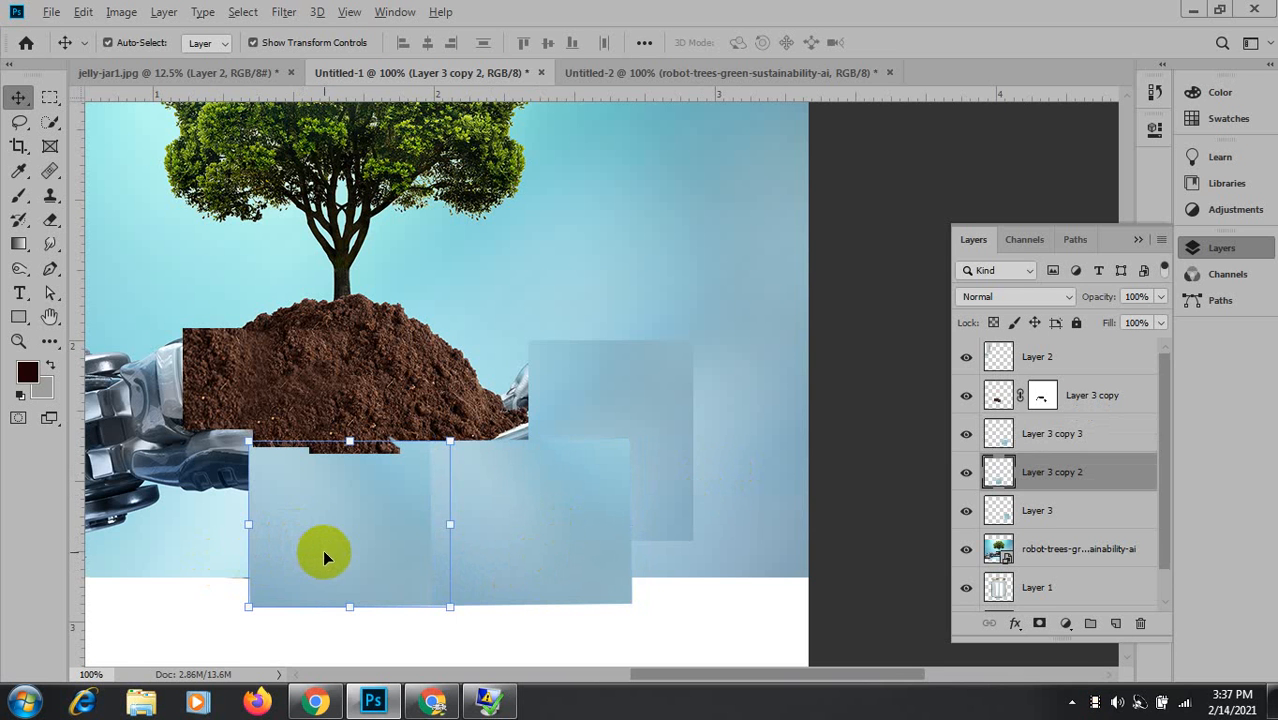
left_click_drag(322, 549, 138, 557)
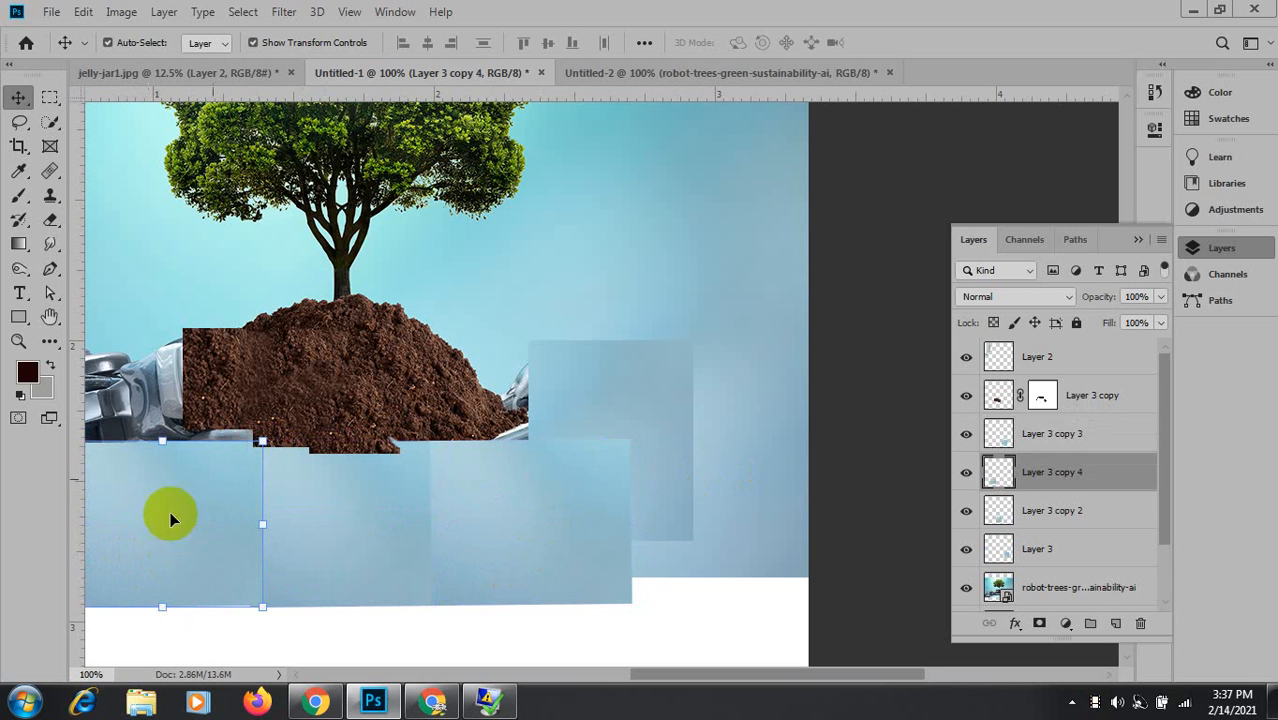
left_click_drag(223, 393, 513, 388)
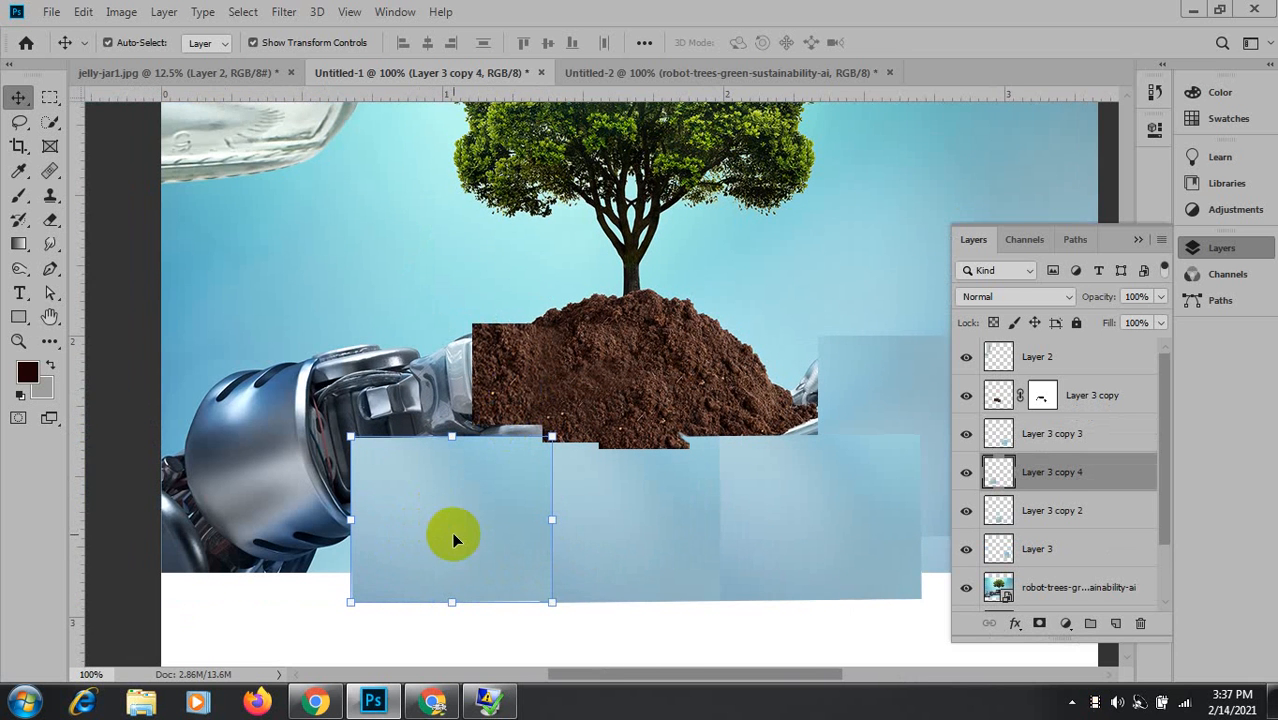
left_click_drag(485, 545, 171, 531)
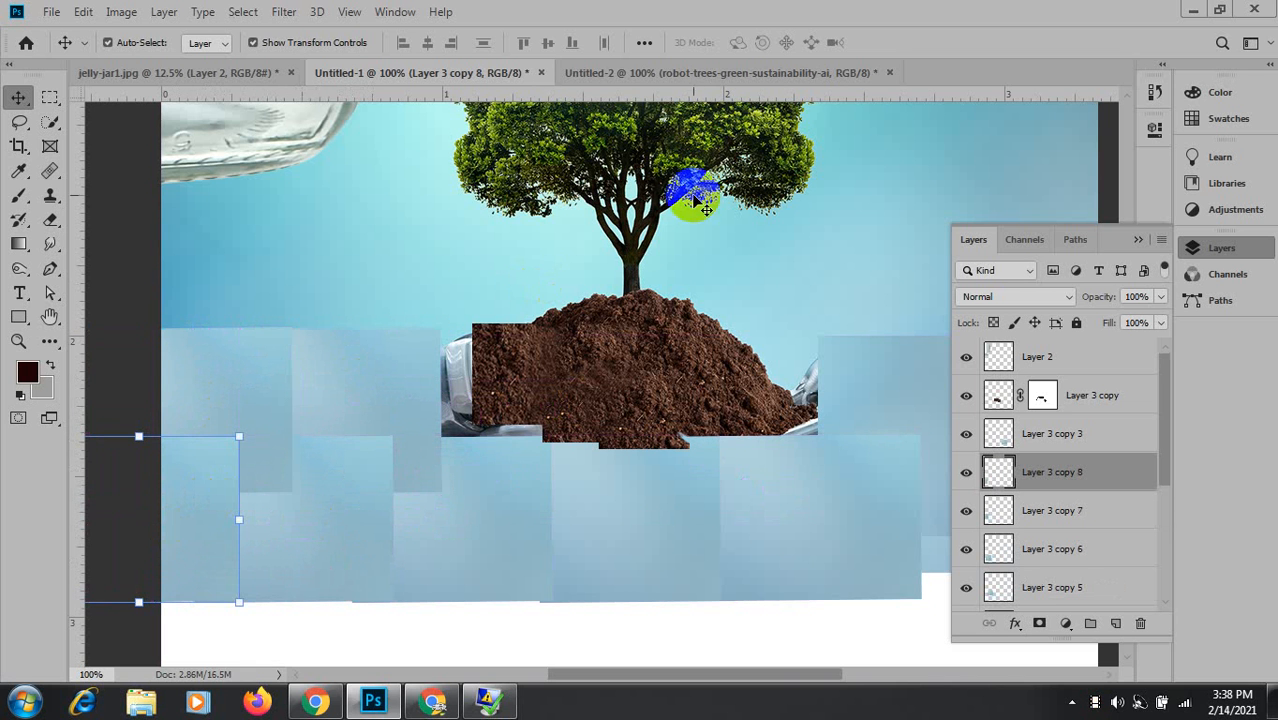
Merge all the blue background patch layers, from Layer 3 copy 3 down to Layer 3, into one layer.
left_click(1136, 243)
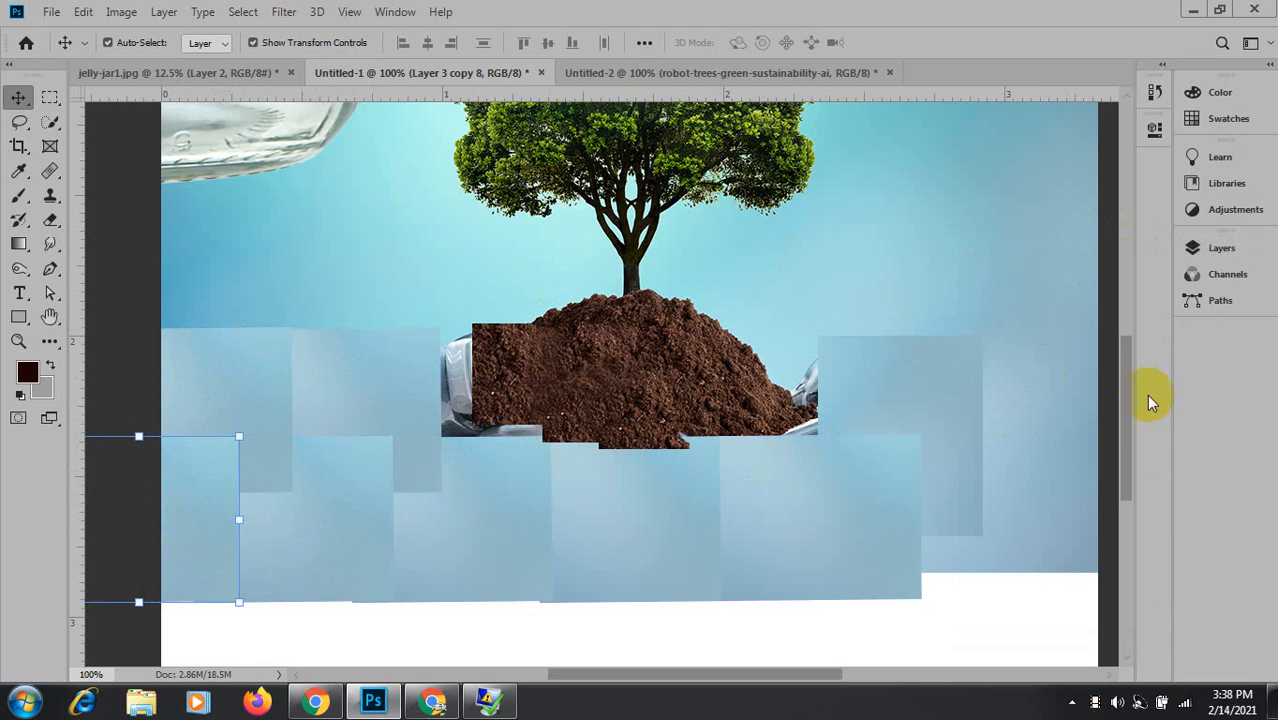
left_click(1220, 248)
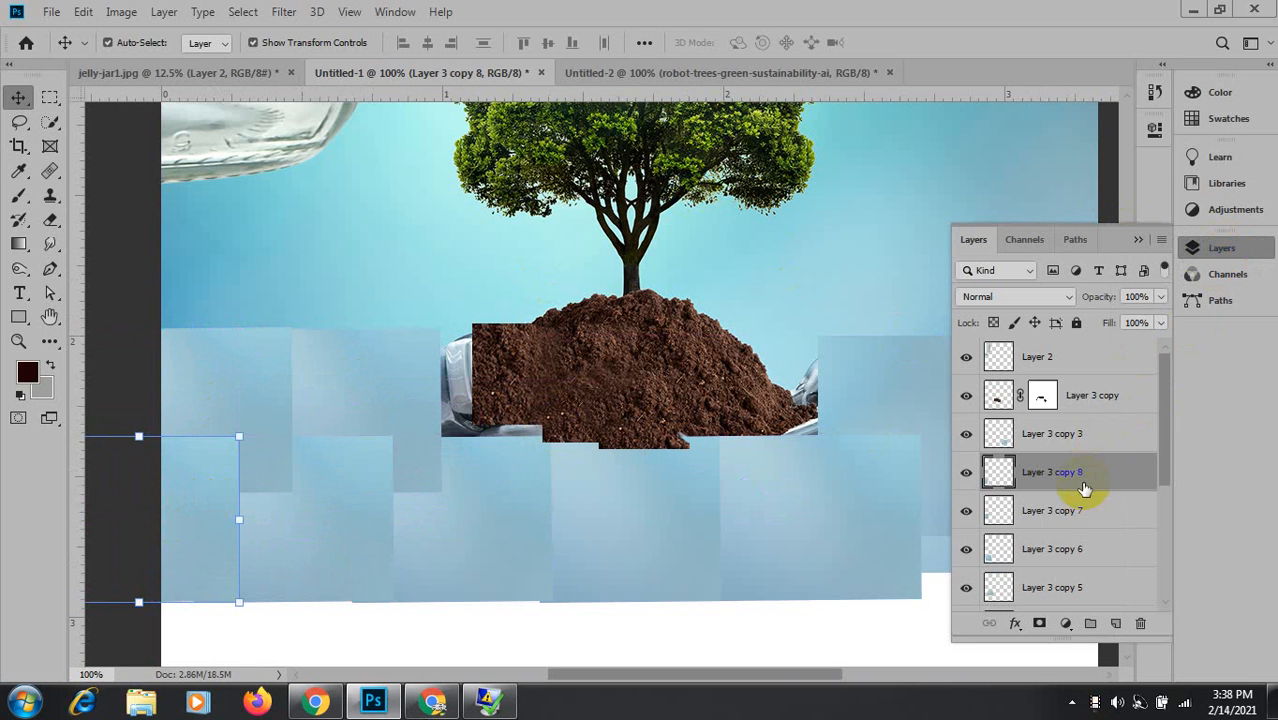
left_click(1057, 432)
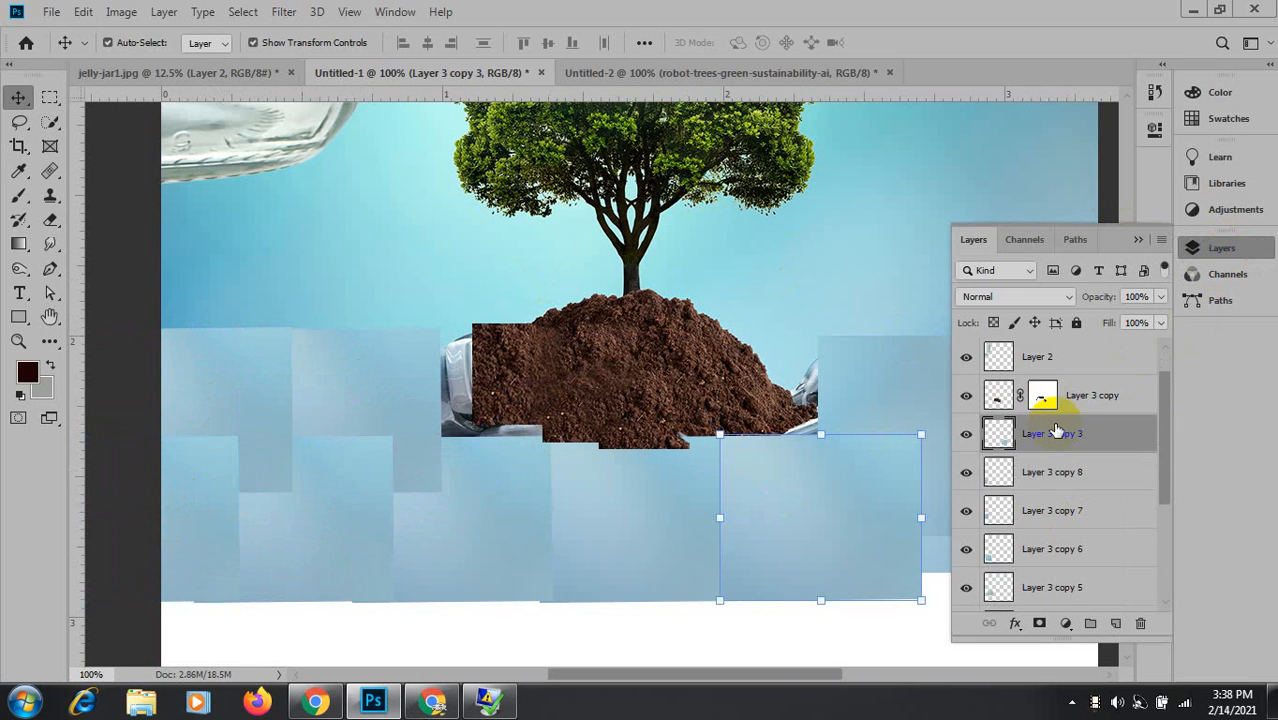
scroll(1057, 432, "down", 3)
scroll(1057, 432, "down", 2)
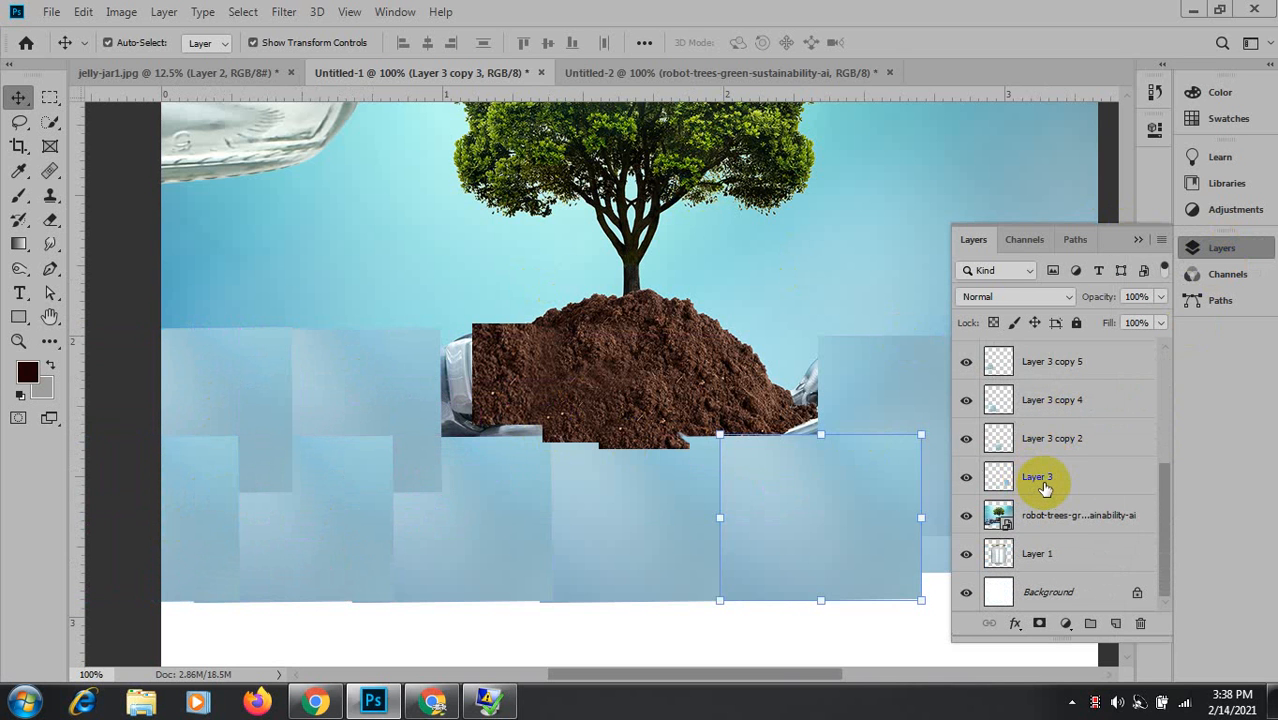
left_click(1044, 485, "shift")
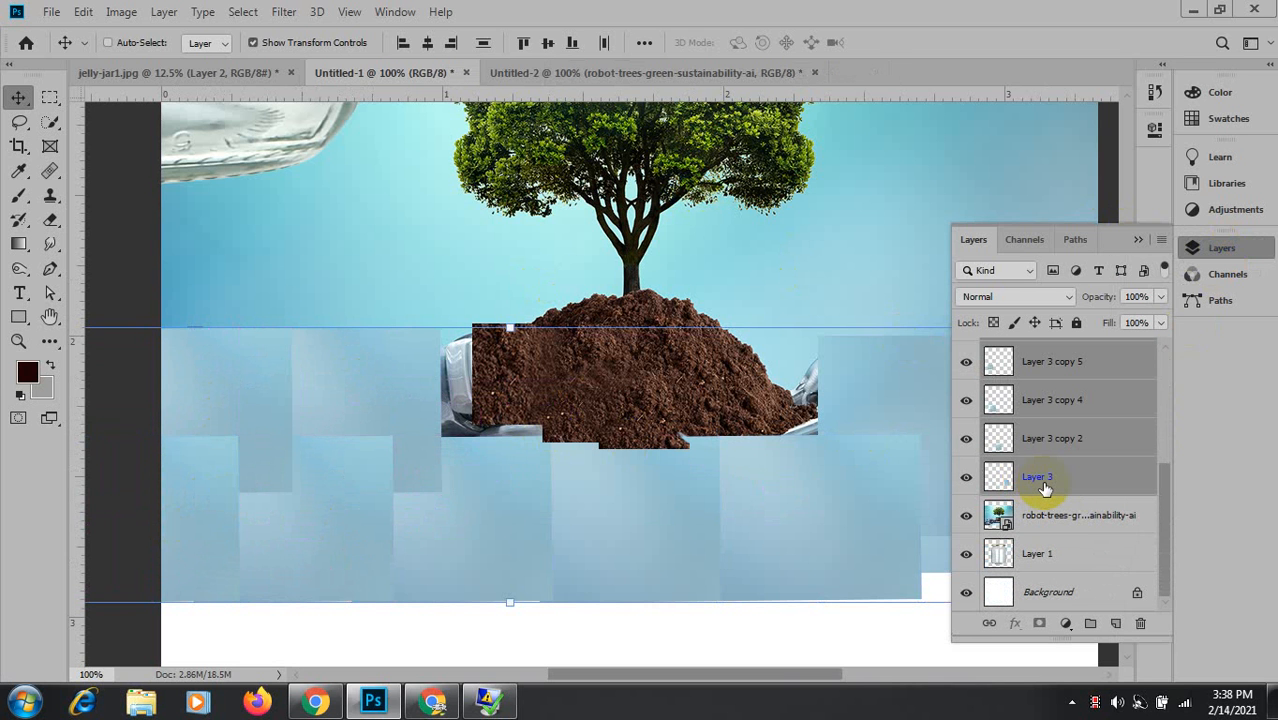
key("ctrl+e")
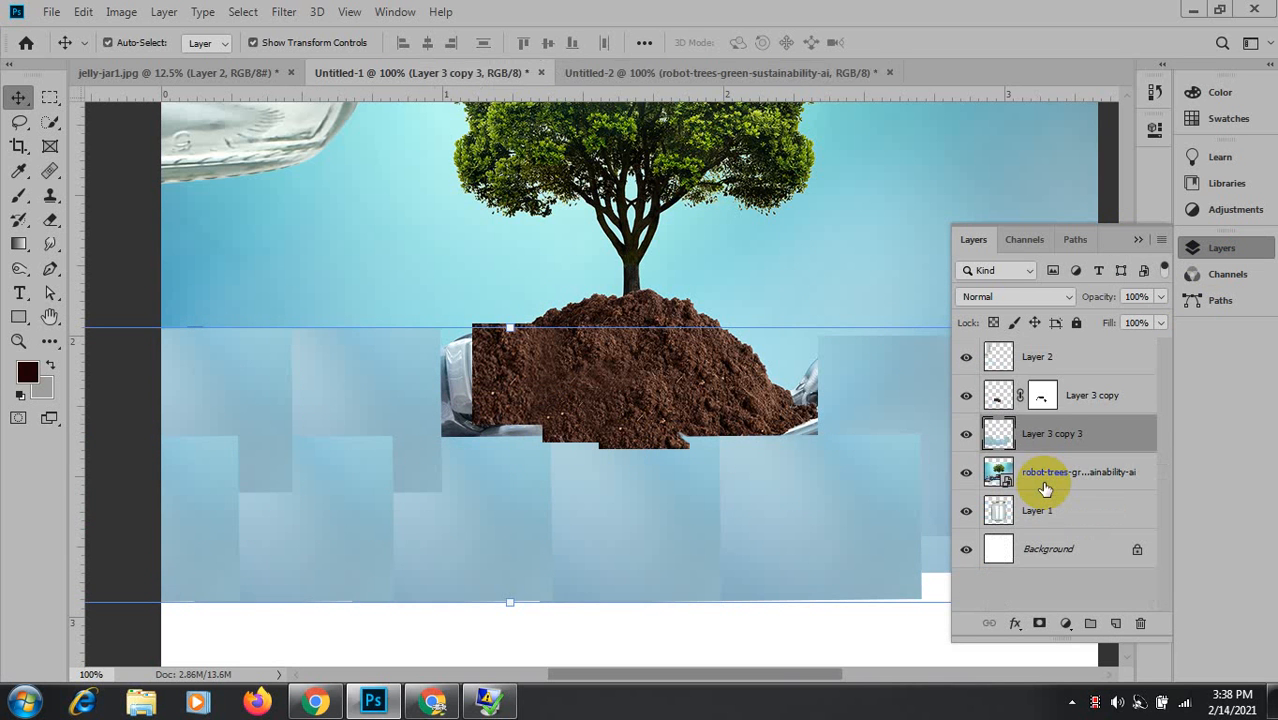
Blend the vertical seam between the lower-left background patches on Layer 3 copy 3 by clone-stamping nearby blue over it.
left_click(52, 200)
left_click(49, 172)
left_click(49, 193)
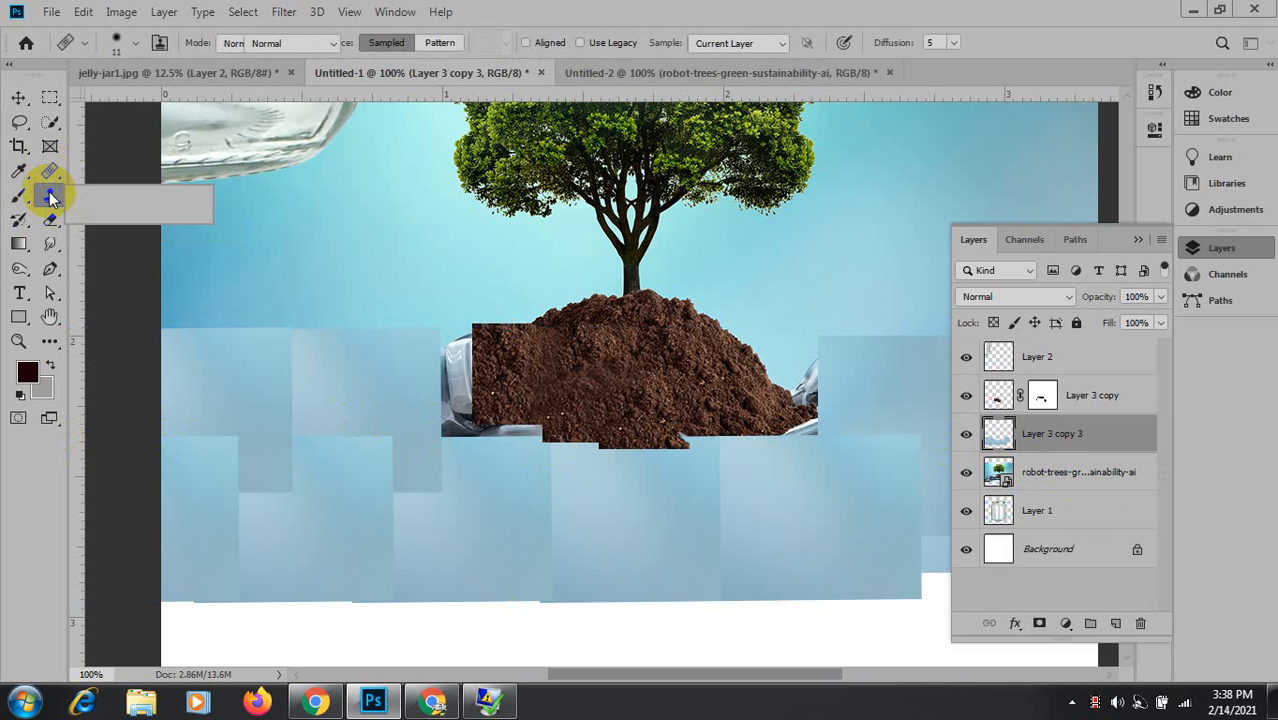
left_click(124, 199)
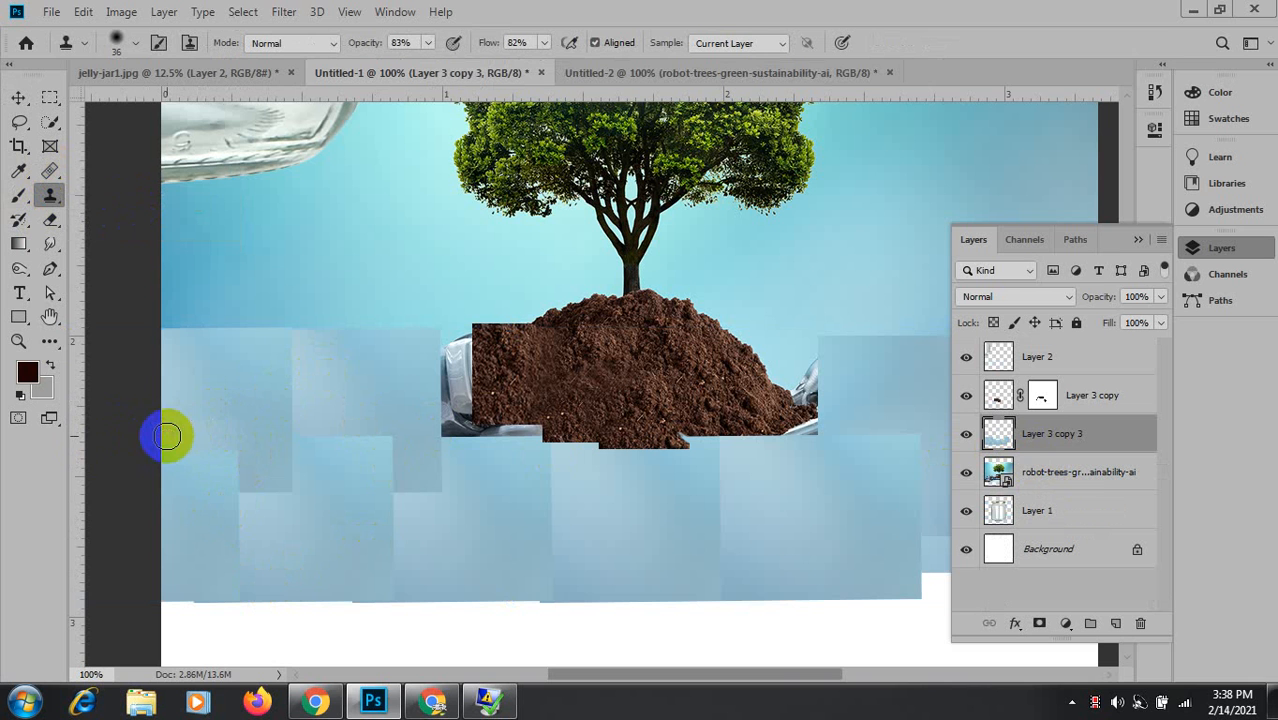
left_click(254, 425, "alt")
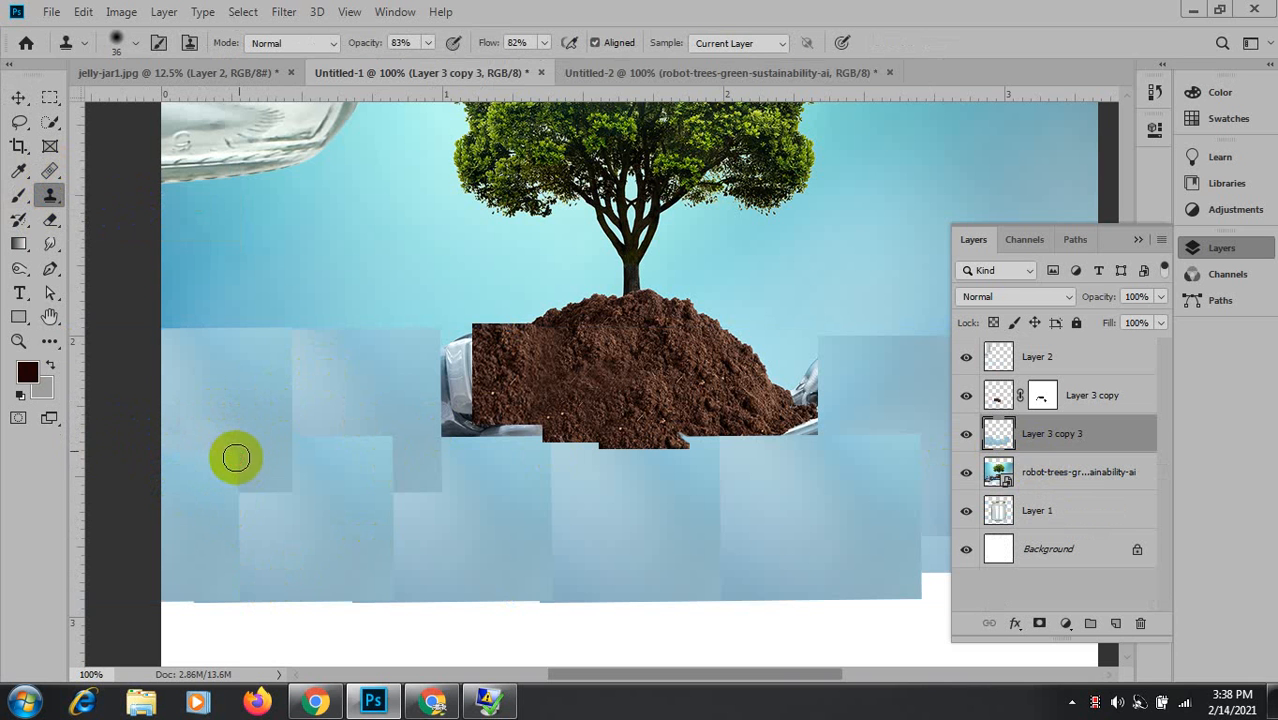
mouse_move(234, 457)
left_mouse_down()
mouse_move(240, 543)
mouse_move(228, 563)
mouse_move(241, 597)
left_mouse_up()
left_click(280, 531, "alt")
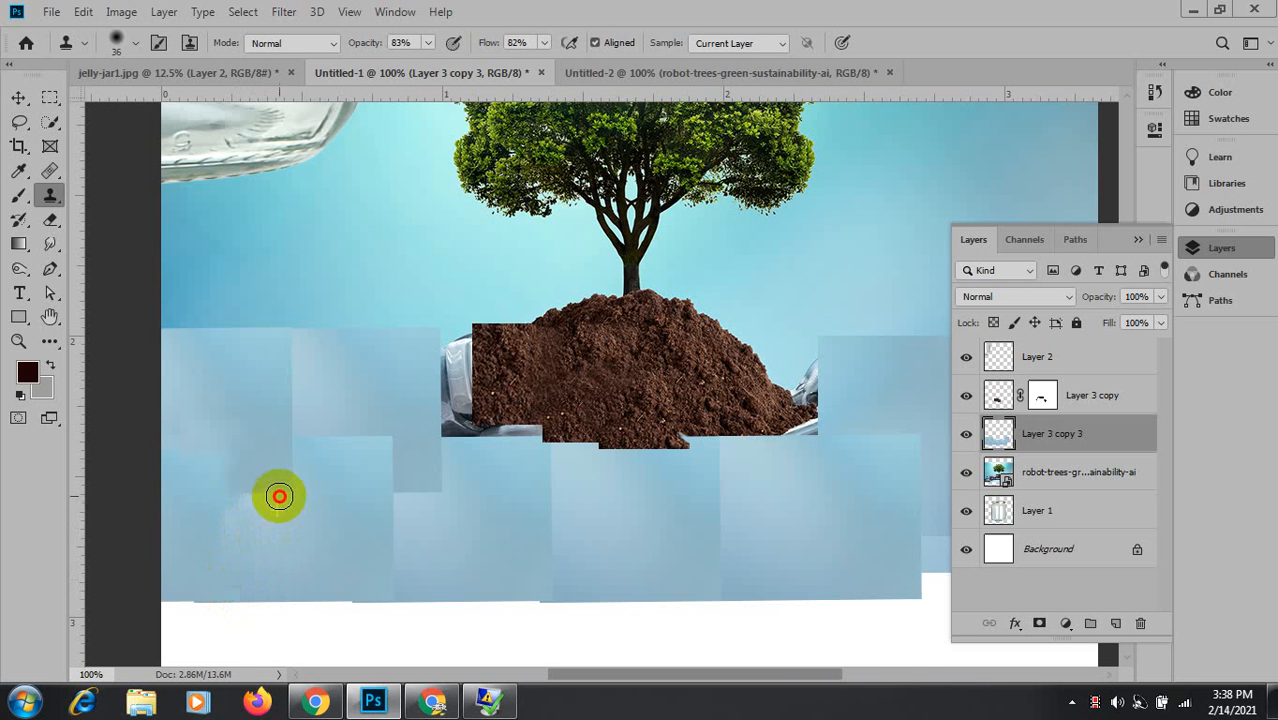
mouse_move(279, 496)
left_mouse_down()
mouse_move(321, 491)
mouse_move(288, 455)
mouse_move(271, 487)
mouse_move(223, 496)
mouse_move(307, 481)
mouse_move(309, 462)
mouse_move(216, 492)
mouse_move(410, 522)
mouse_move(248, 580)
left_mouse_up()
Clone nearby blue over the seam between the two upper-left background patches and along their top edges to soften them.
left_click(320, 454, "alt")
left_click_drag(290, 393, 284, 409)
left_click(334, 376, "alt")
left_click_drag(293, 358, 292, 370)
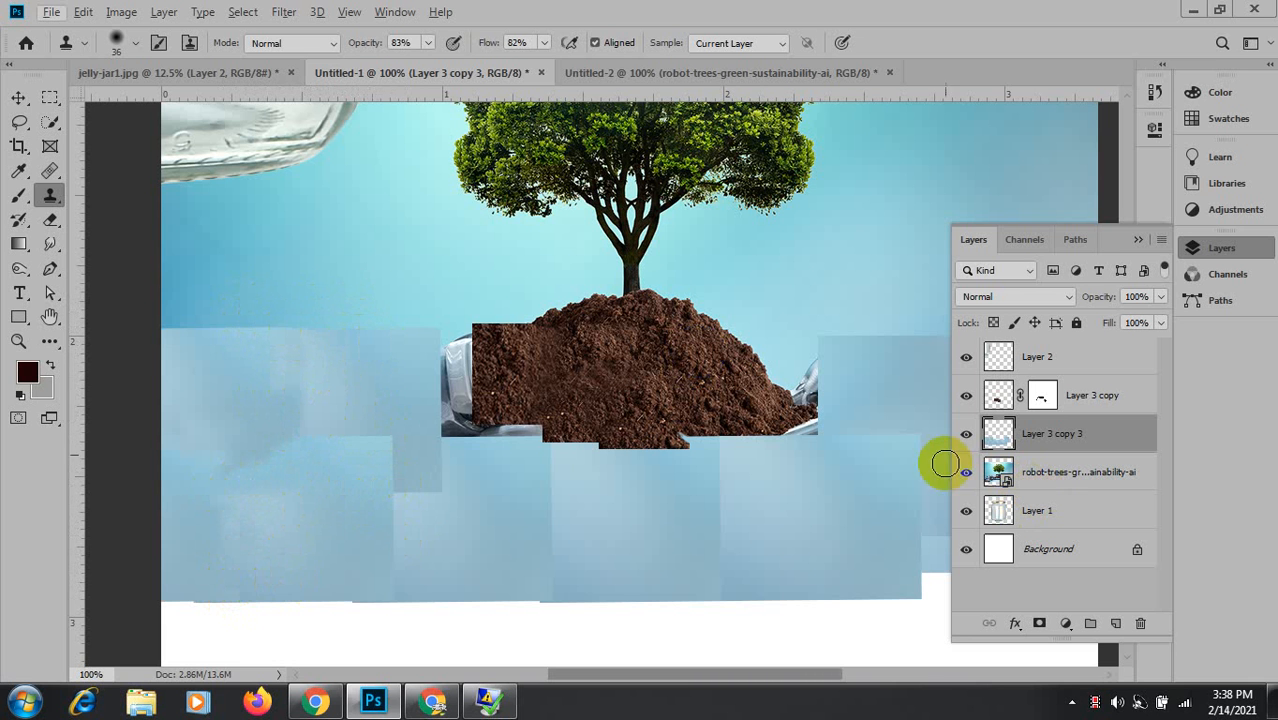
left_click_drag(324, 335, 418, 328)
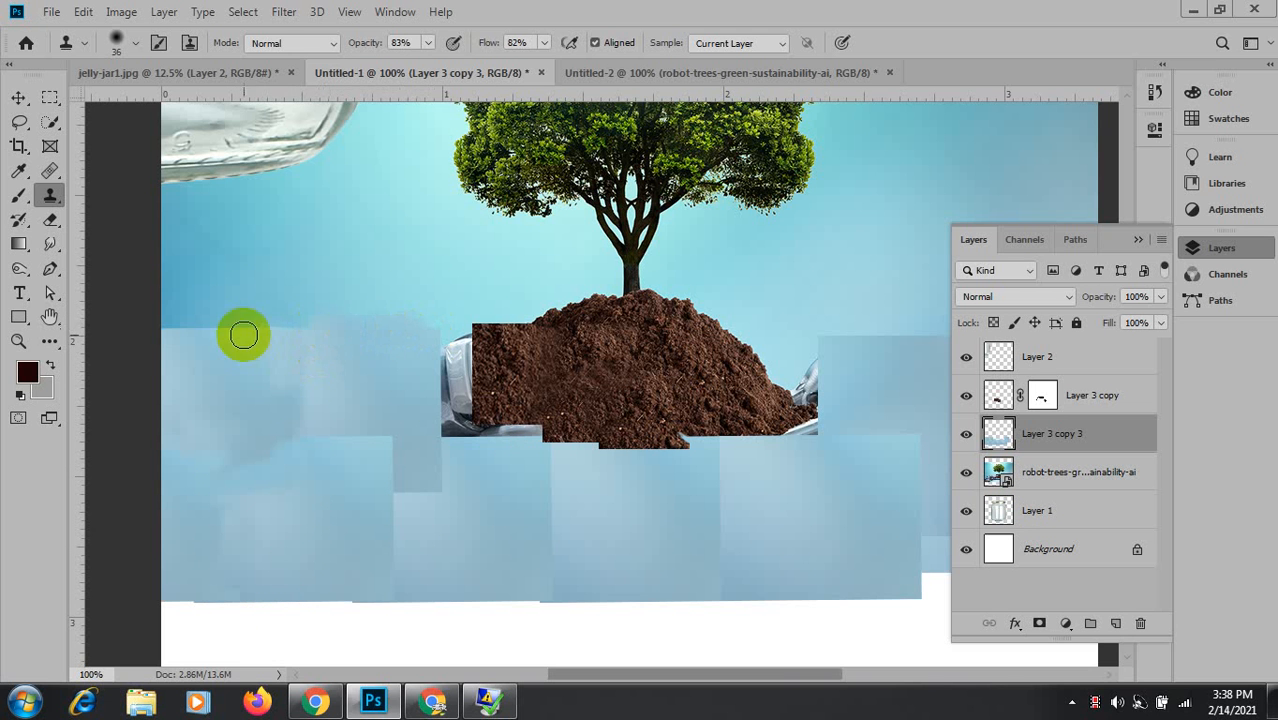
left_click(279, 325)
left_click_drag(279, 325, 217, 330)
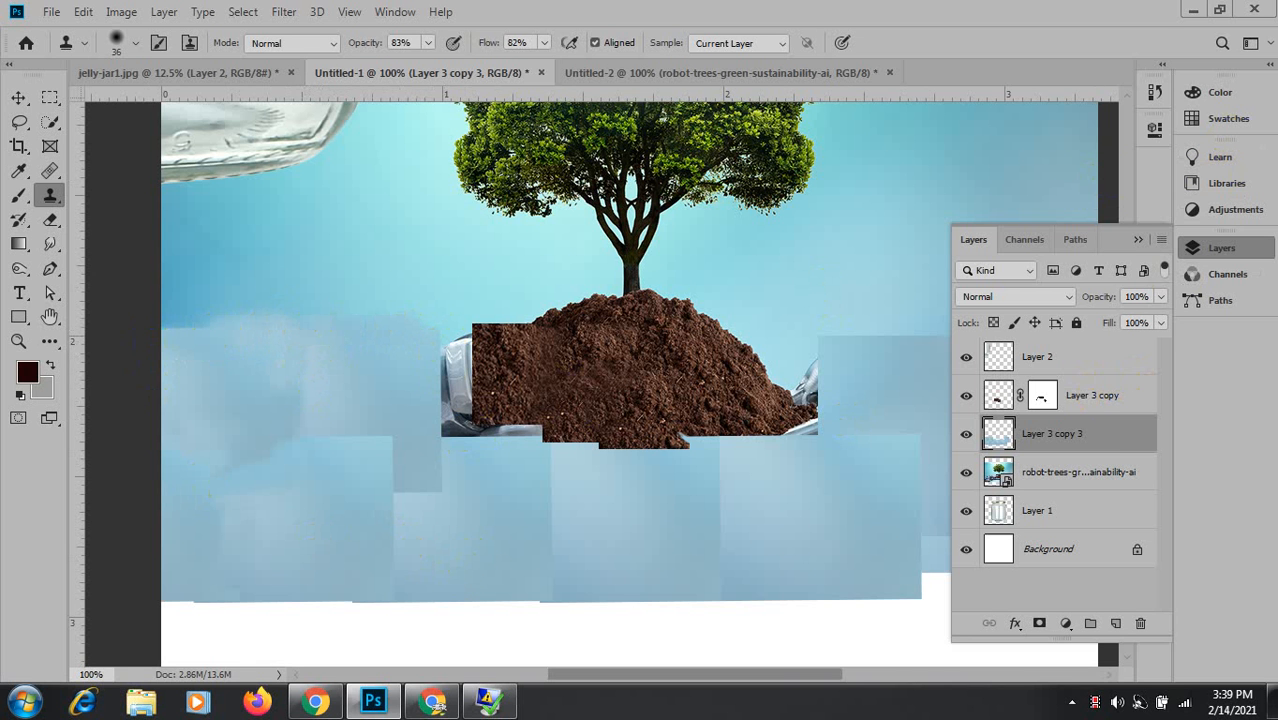
Hide the background patches on Layer 3 copy 3 and the jar on Layer 2, and activate the Rectangular Marquee tool.
left_click(967, 434)
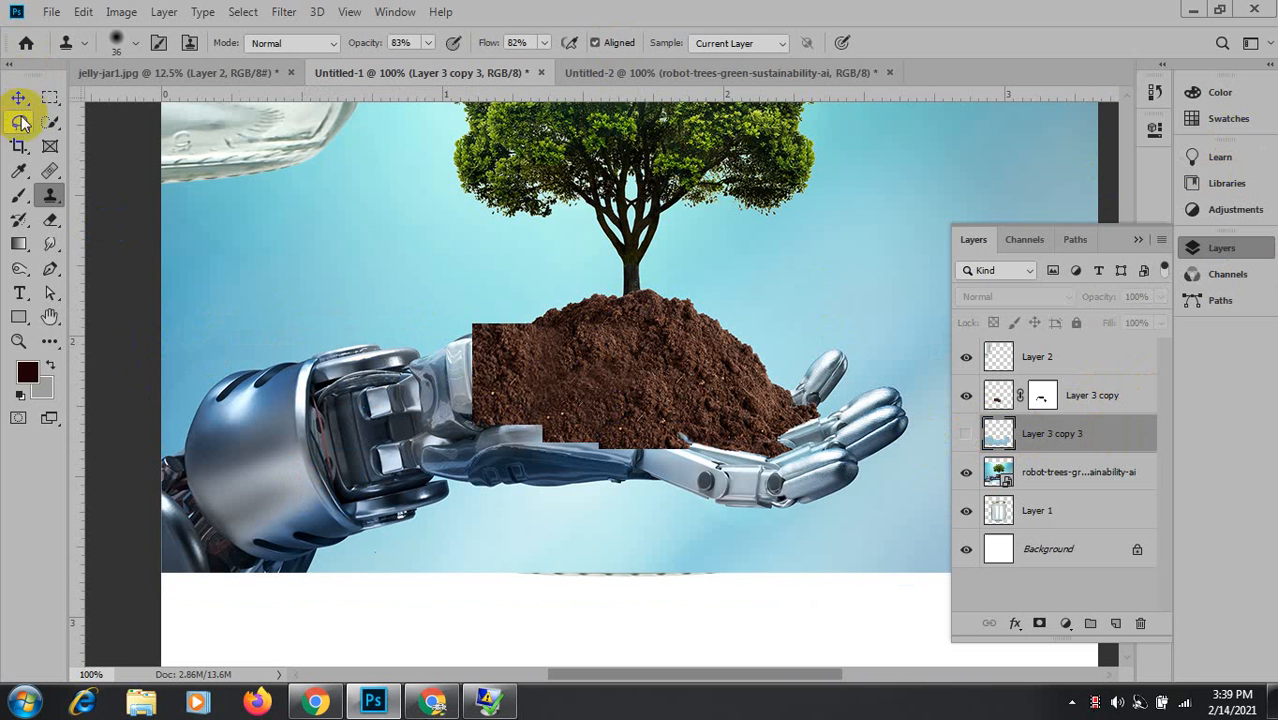
scroll(452, 224, "up", 3)
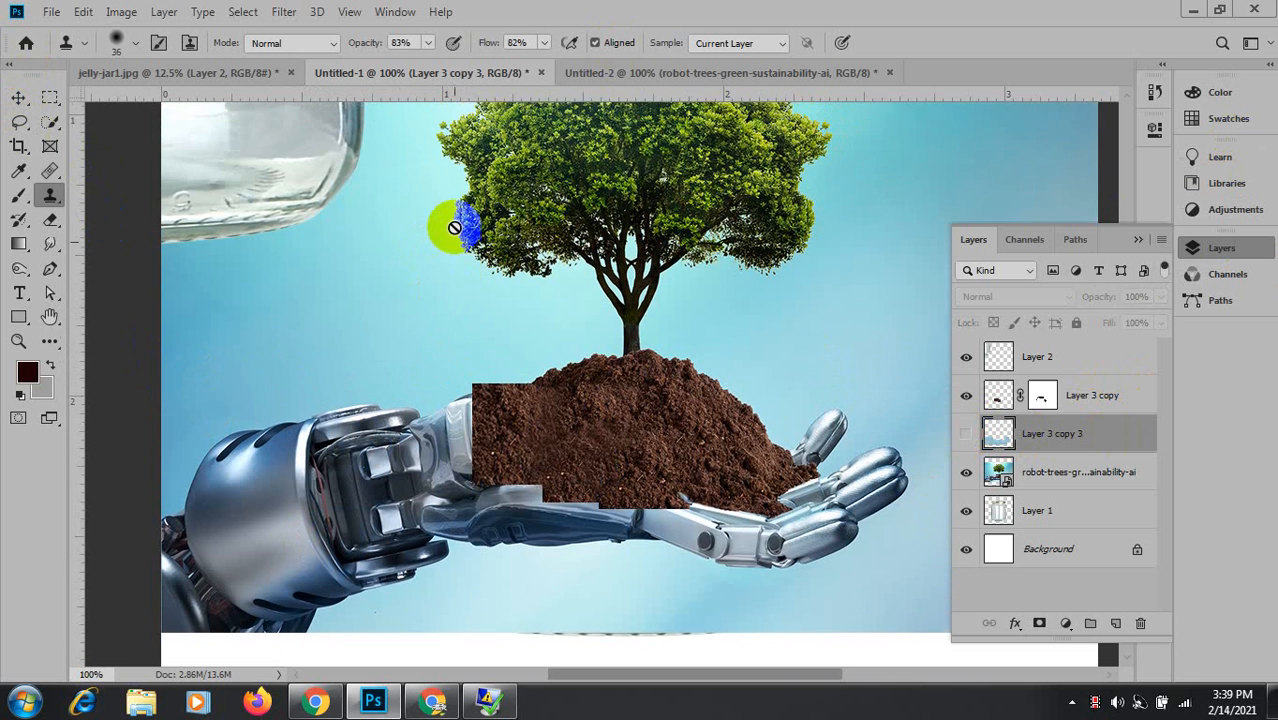
scroll(454, 228, "up", 5)
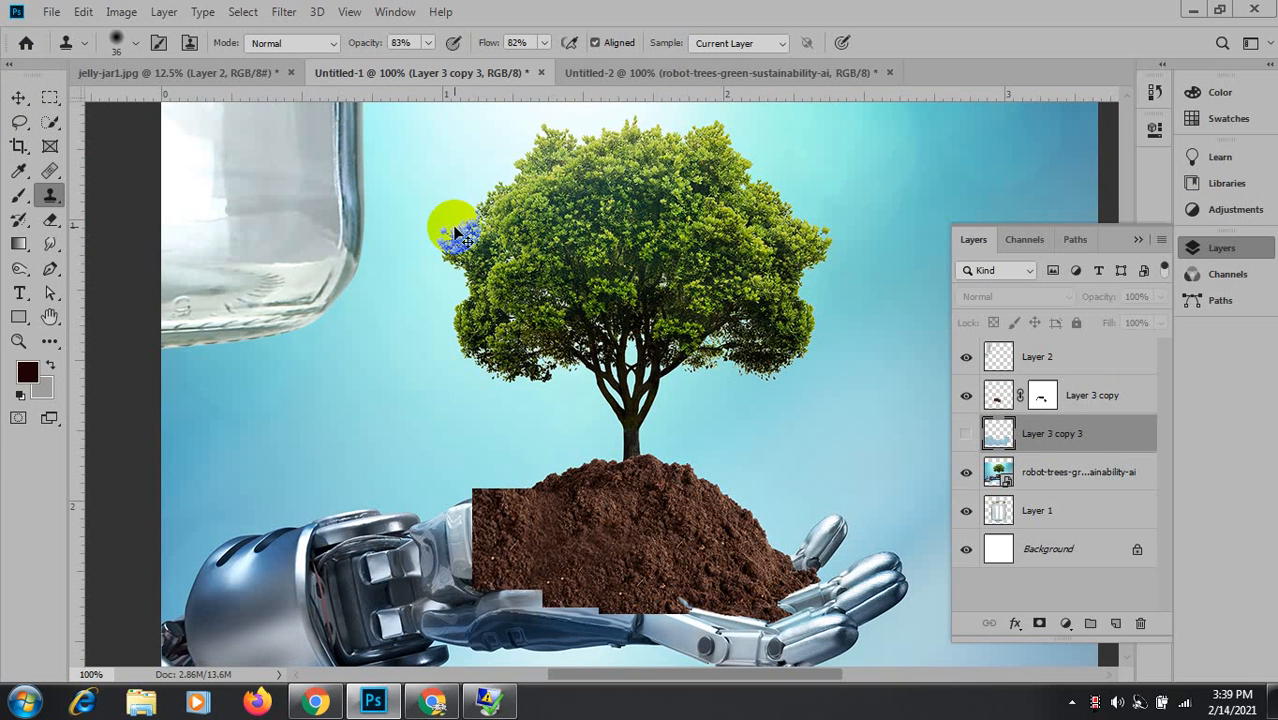
scroll(454, 228, "down", 2)
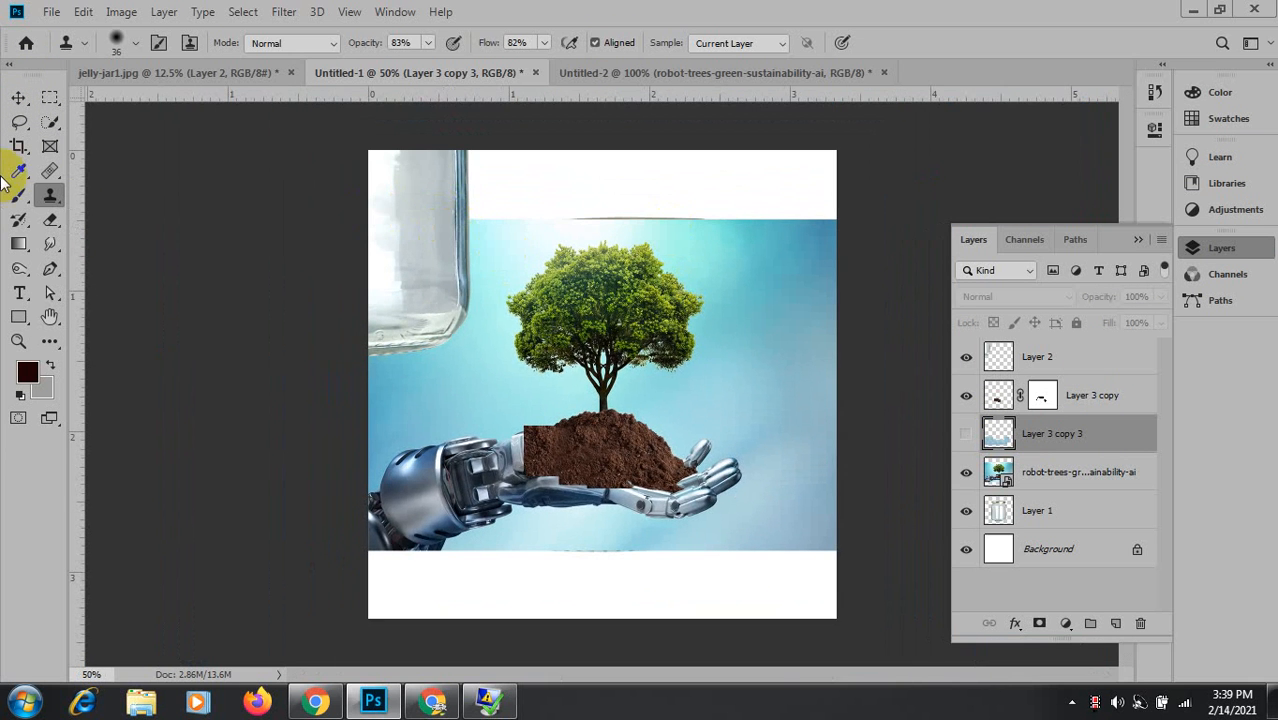
left_click(18, 97)
left_click(447, 247)
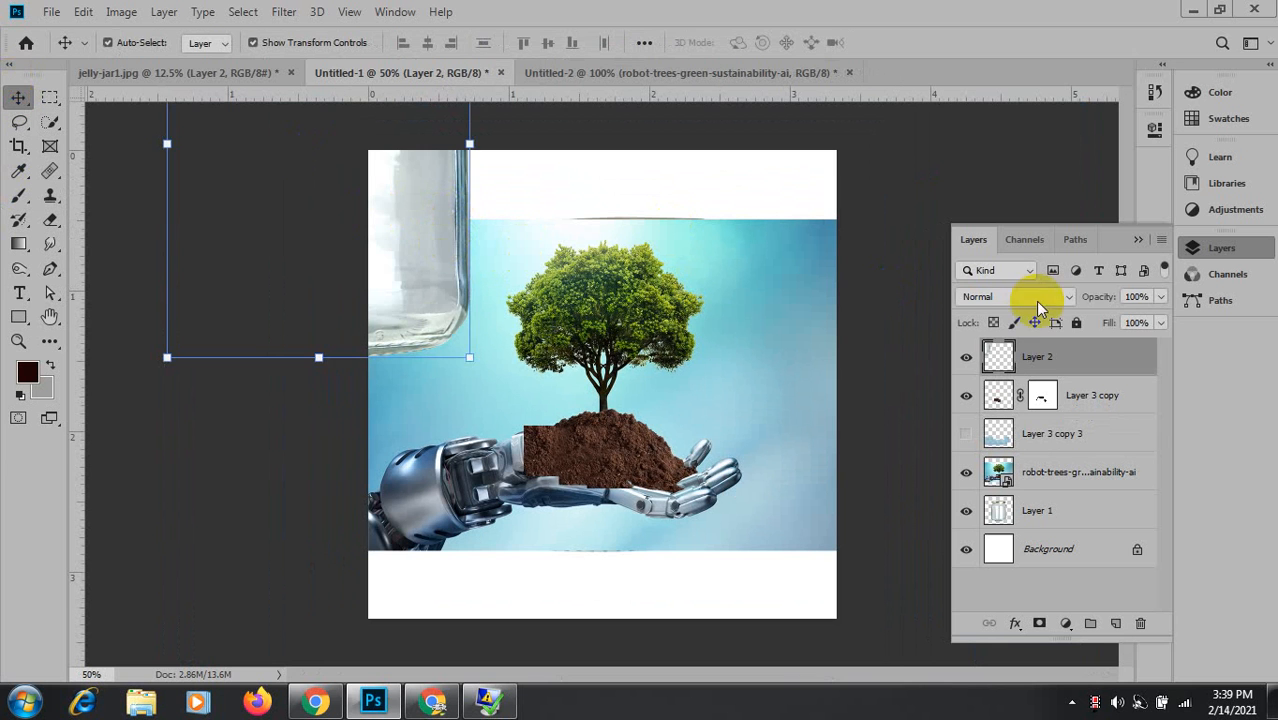
left_click(964, 357)
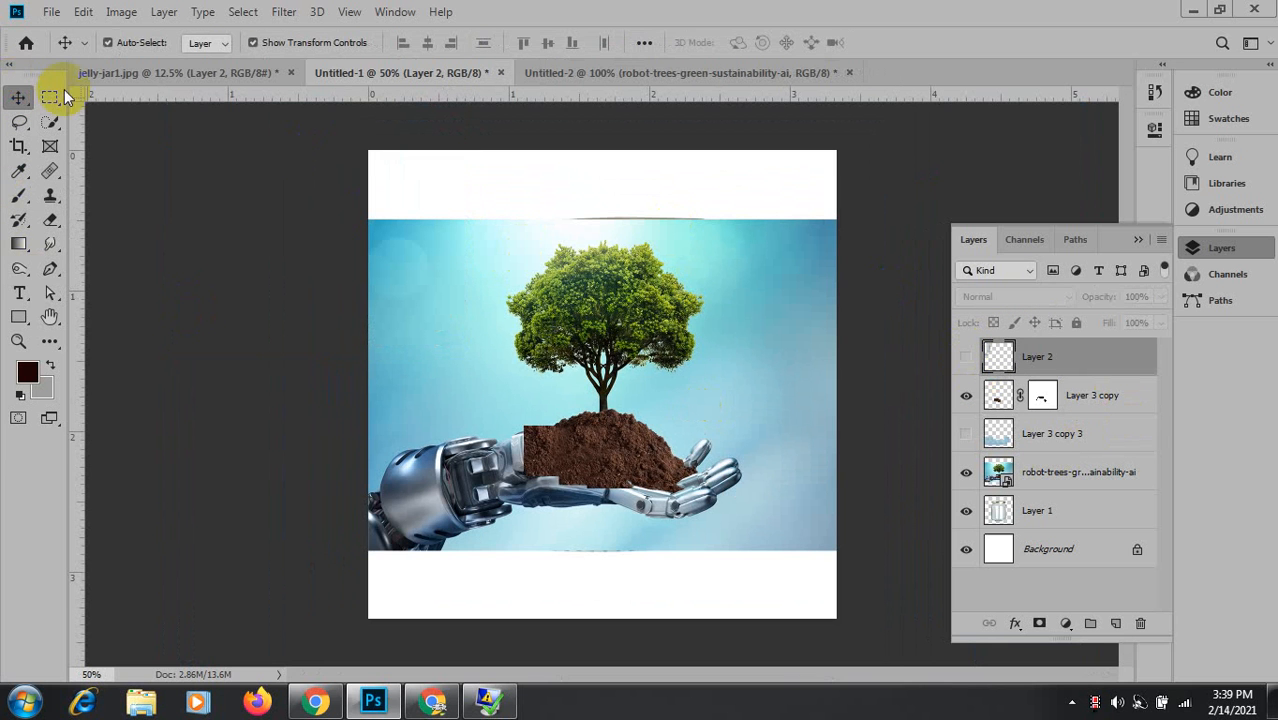
left_click(48, 97)
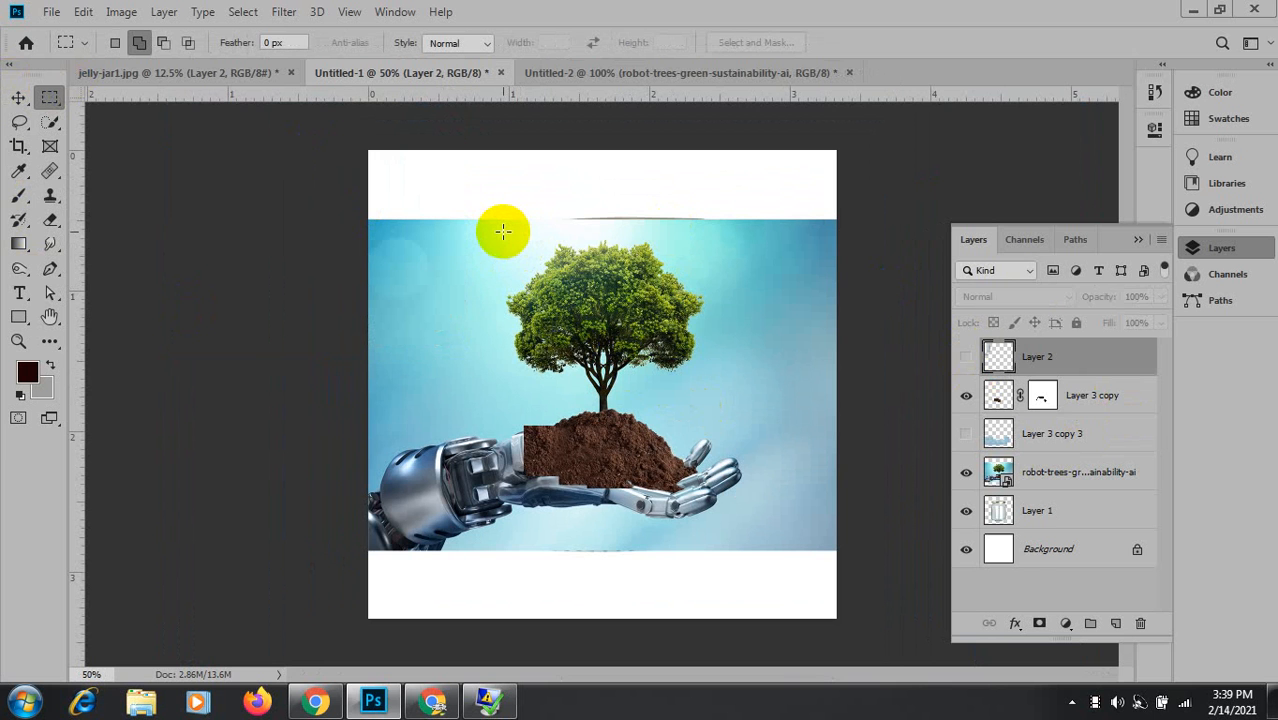
left_click_drag(502, 233, 731, 474)
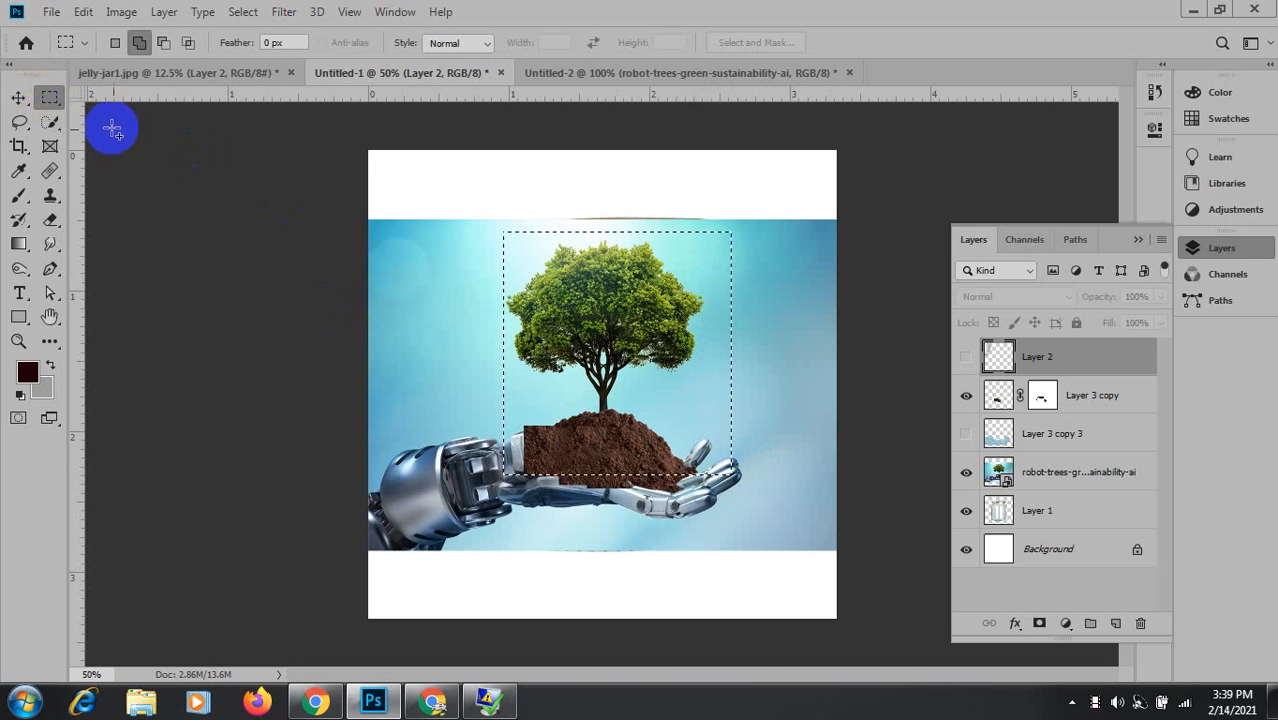
left_click(627, 338)
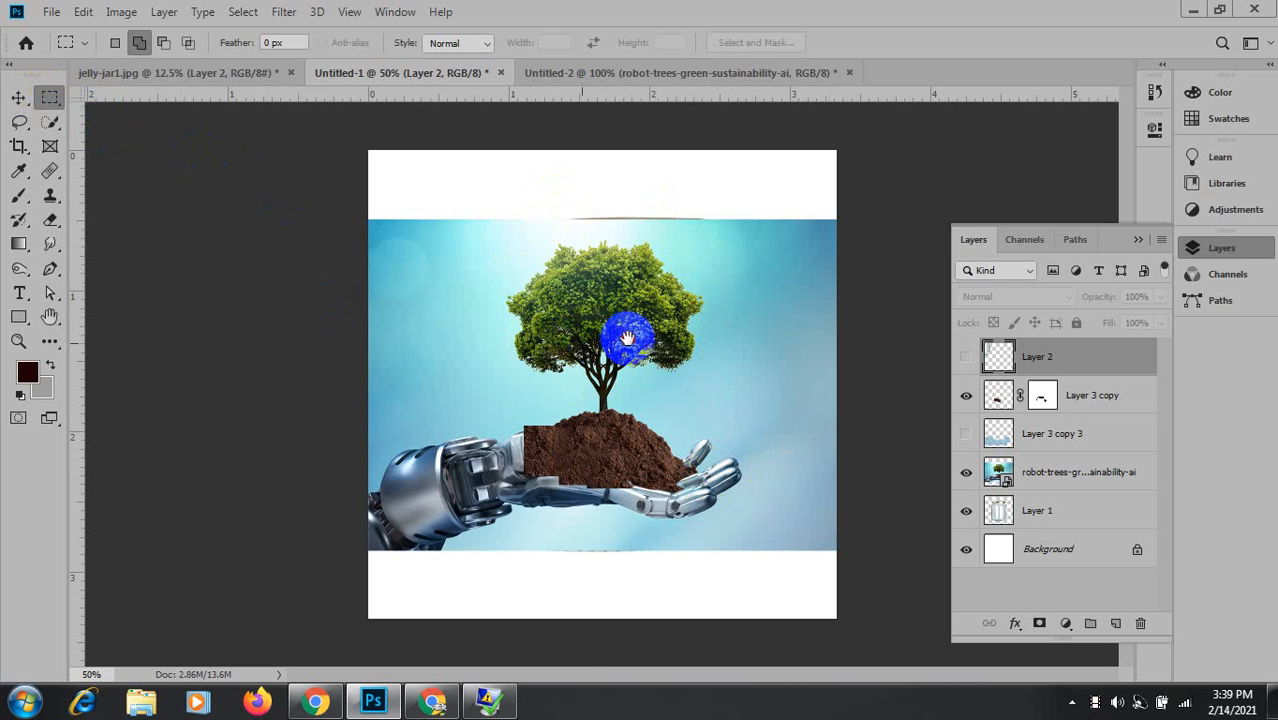
key("ctrl+z")
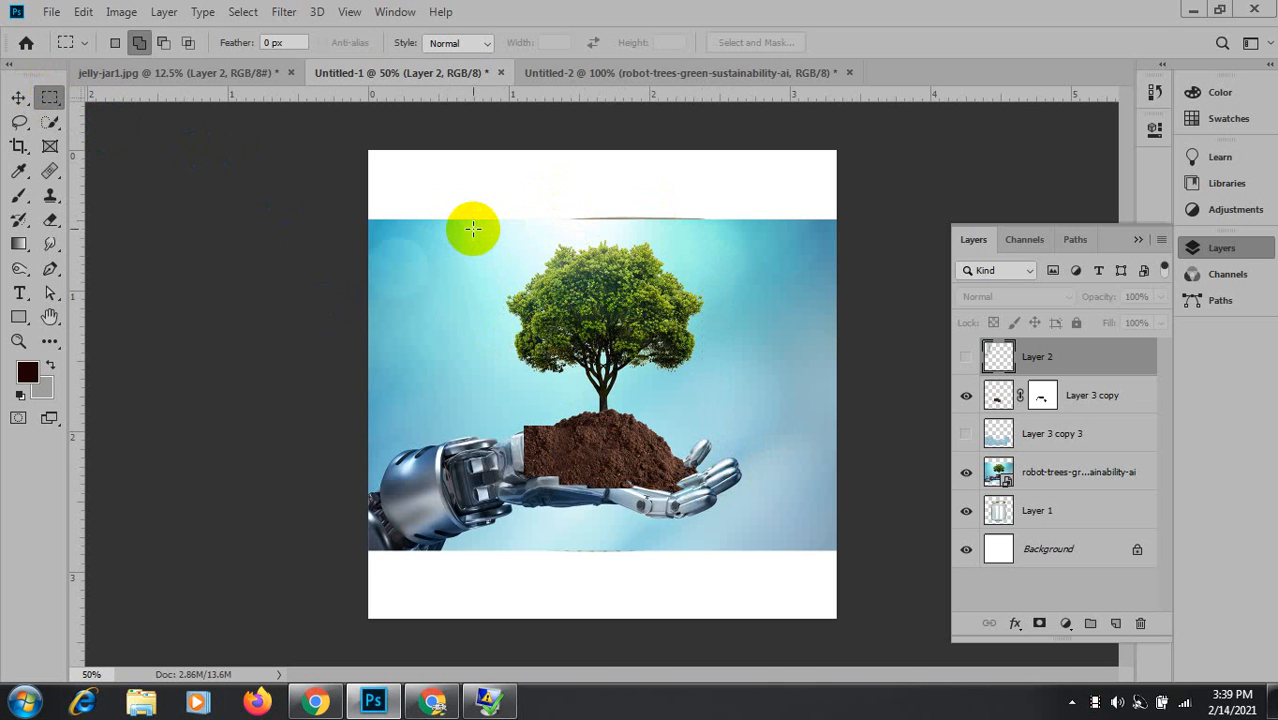
Copy a rectangular area around the tree and soil mound from the robot-trees layer to a new layer, and hide the original.
left_click_drag(472, 222, 707, 465)
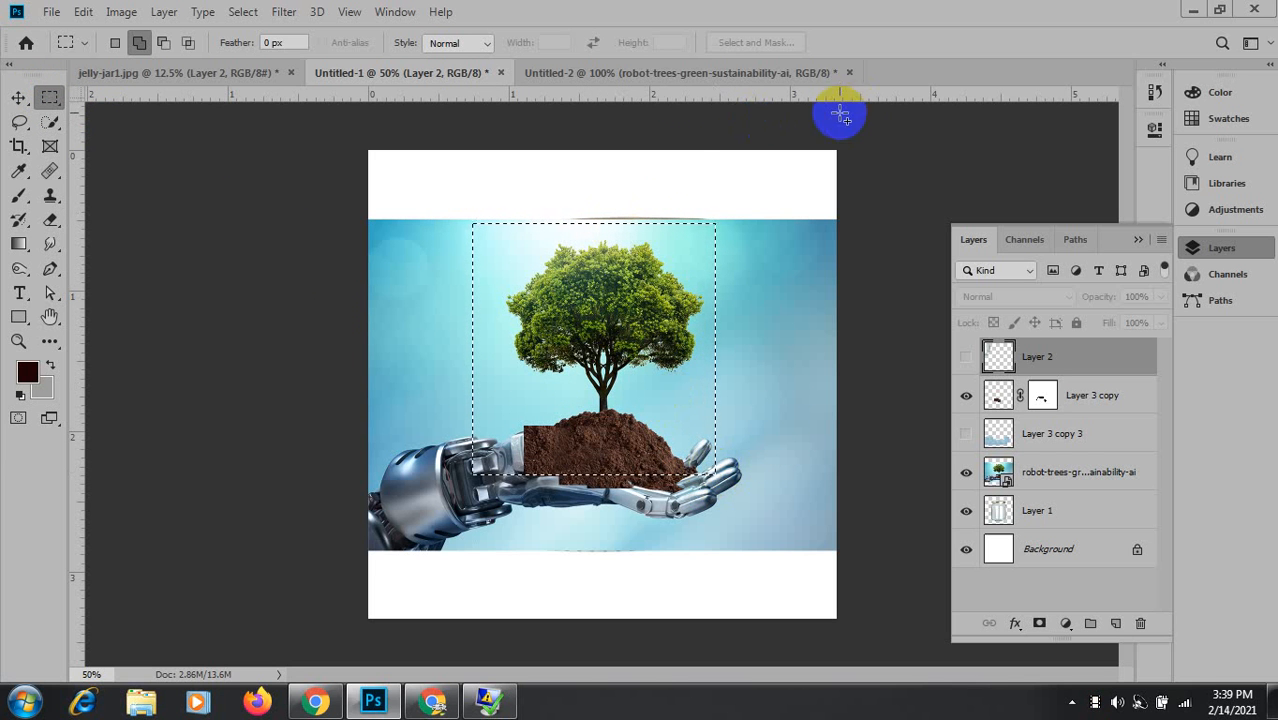
left_click(17, 97)
left_click_drag(598, 322, 596, 326)
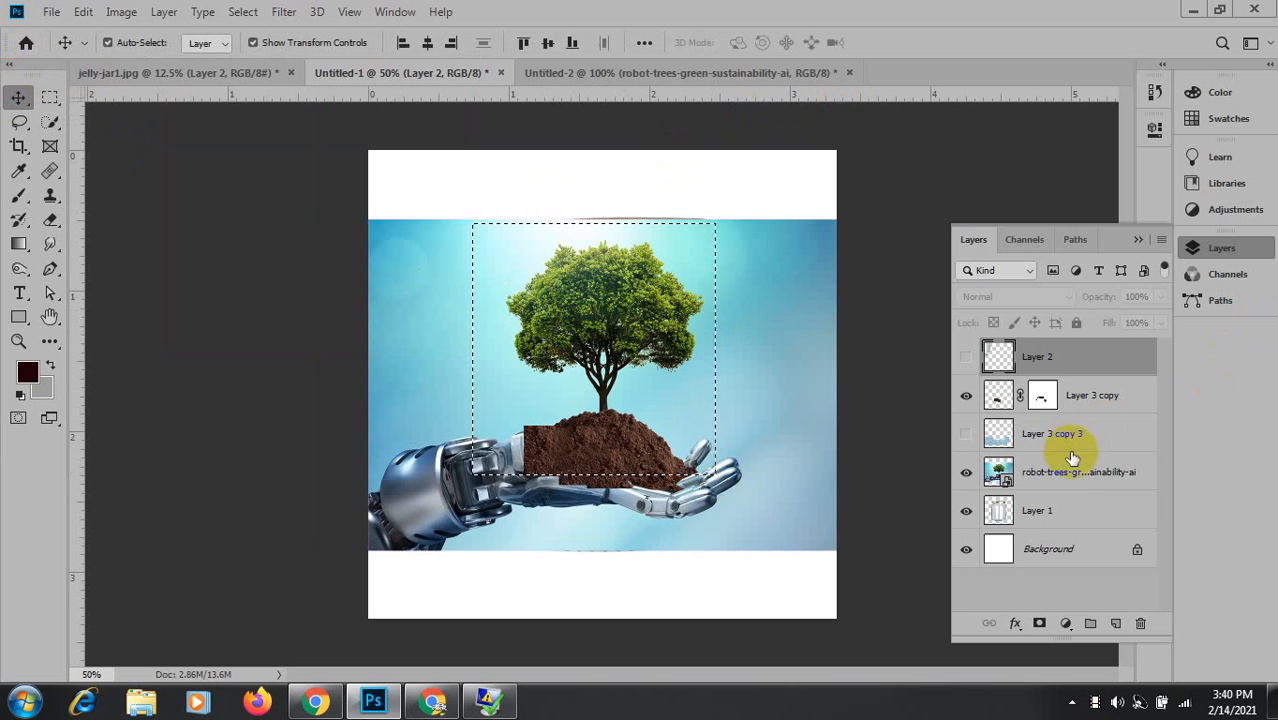
left_click(1065, 475)
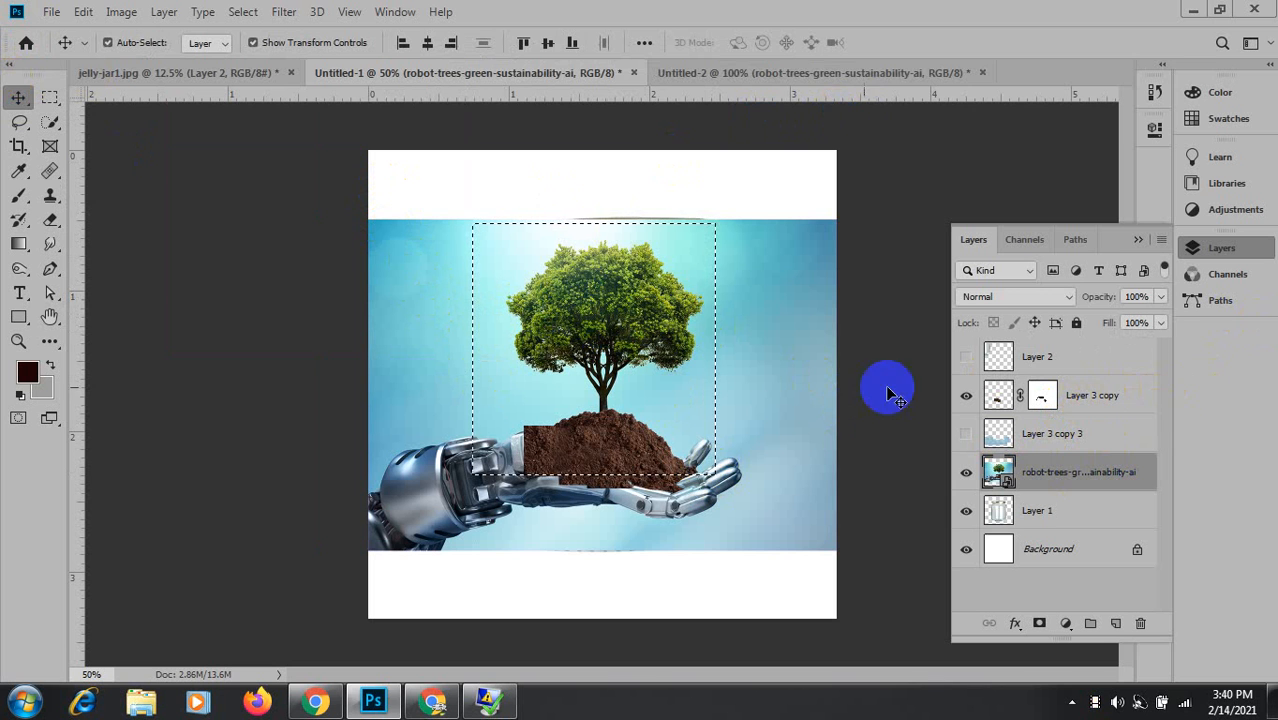
key("ctrl+j")
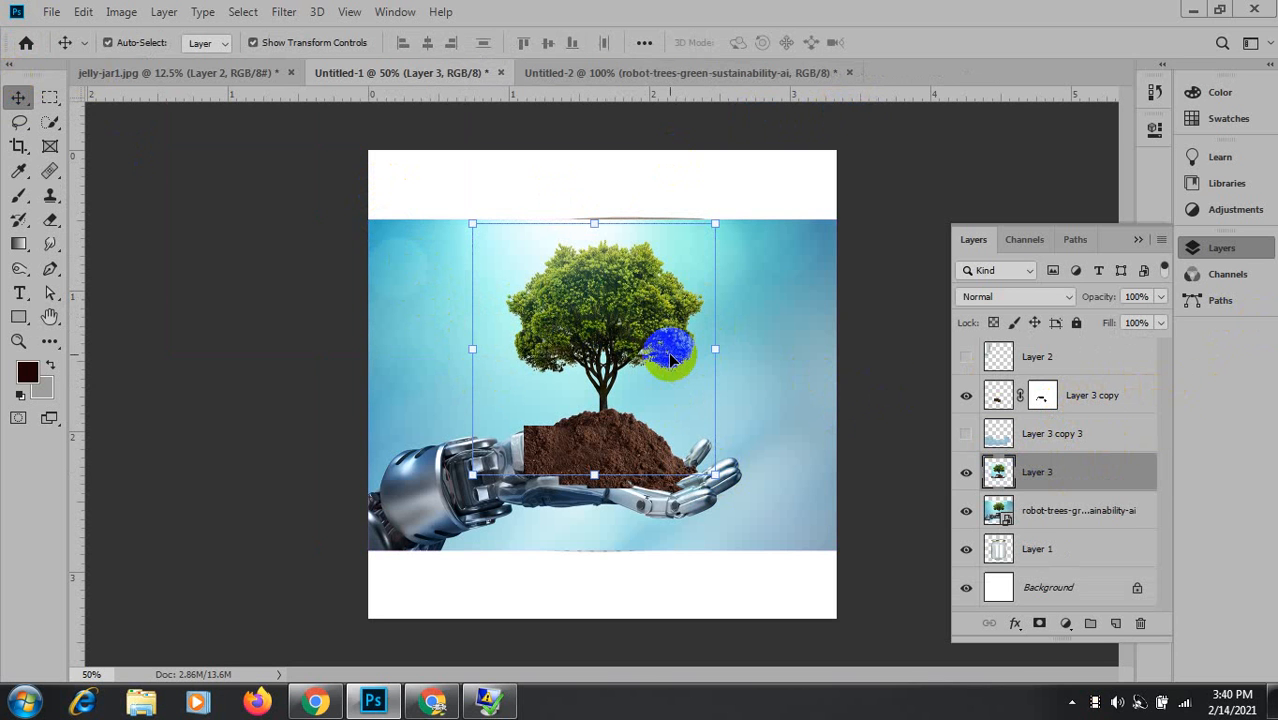
left_click(966, 511)
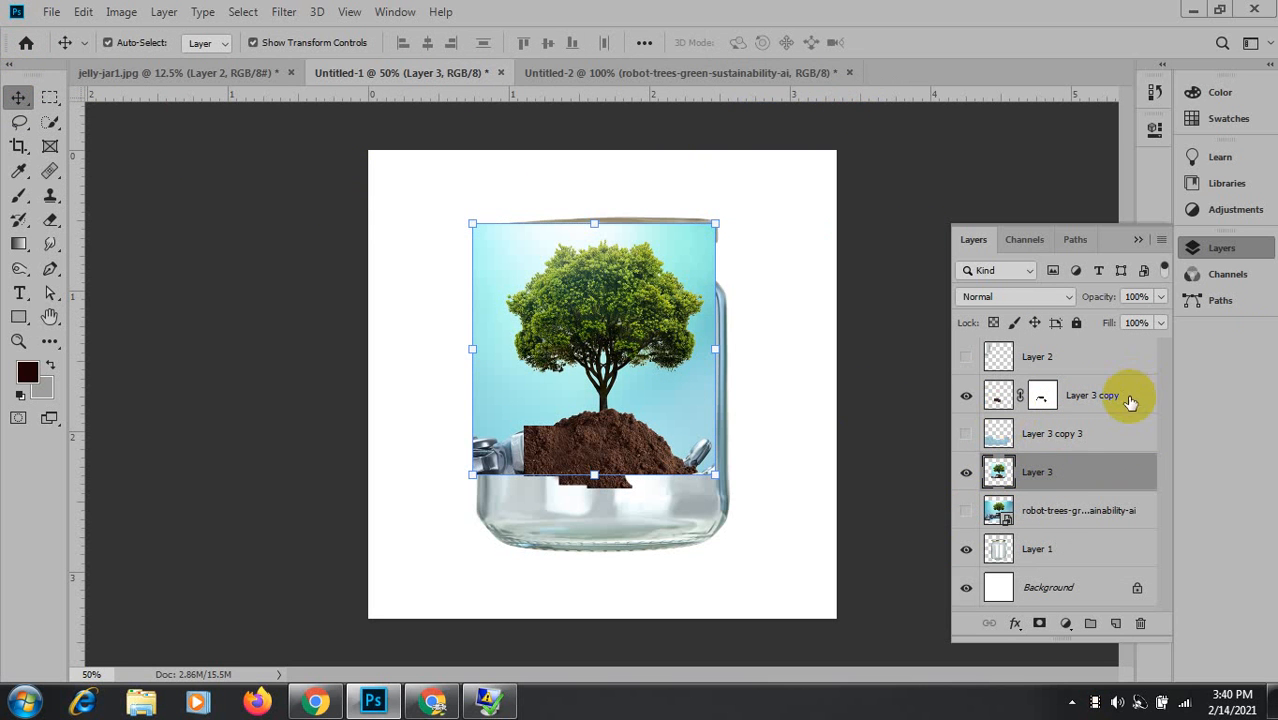
Place the soil patch Layer 3 copy directly above Layer 3 and apply its layer mask.
double_click(1095, 396)
left_click_drag(1105, 401, 1073, 458)
left_click(1040, 438)
right_click(1040, 438)
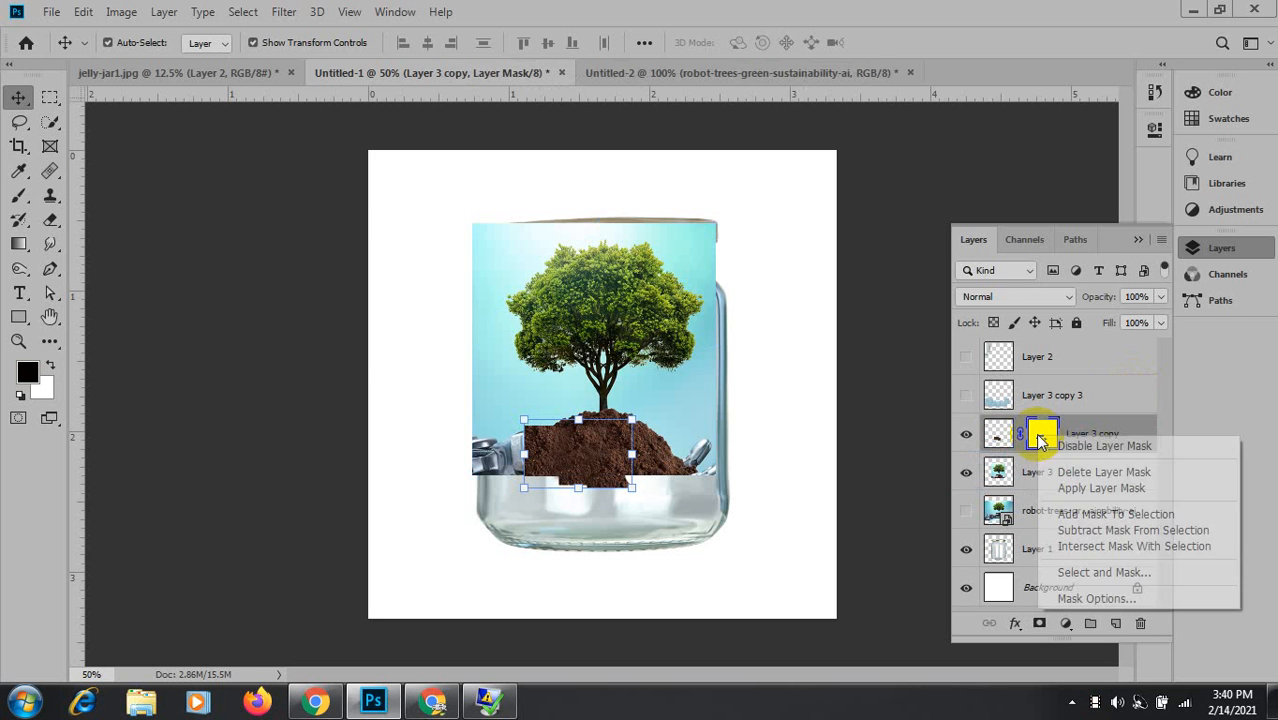
left_click(1068, 489)
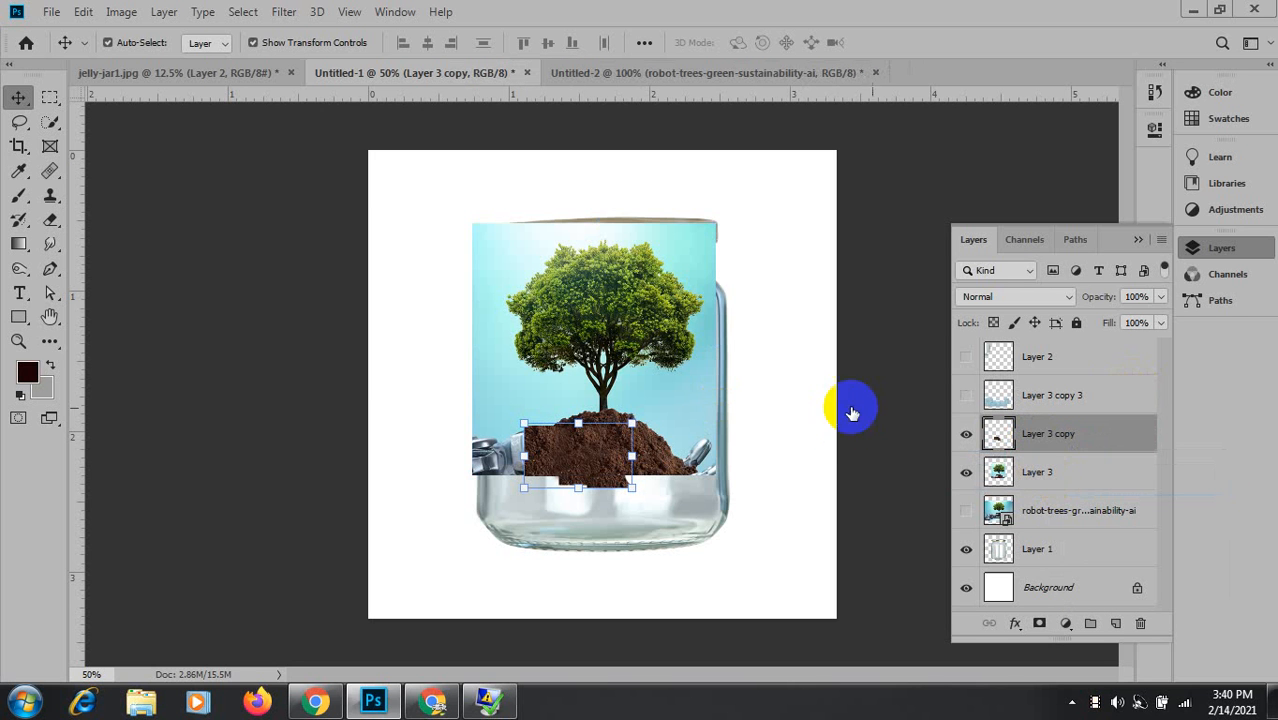
Merge Layer 3 copy with Layer 3 and bring the merged tree layer into the Untitled-2 document.
left_click(1030, 479, "shift")
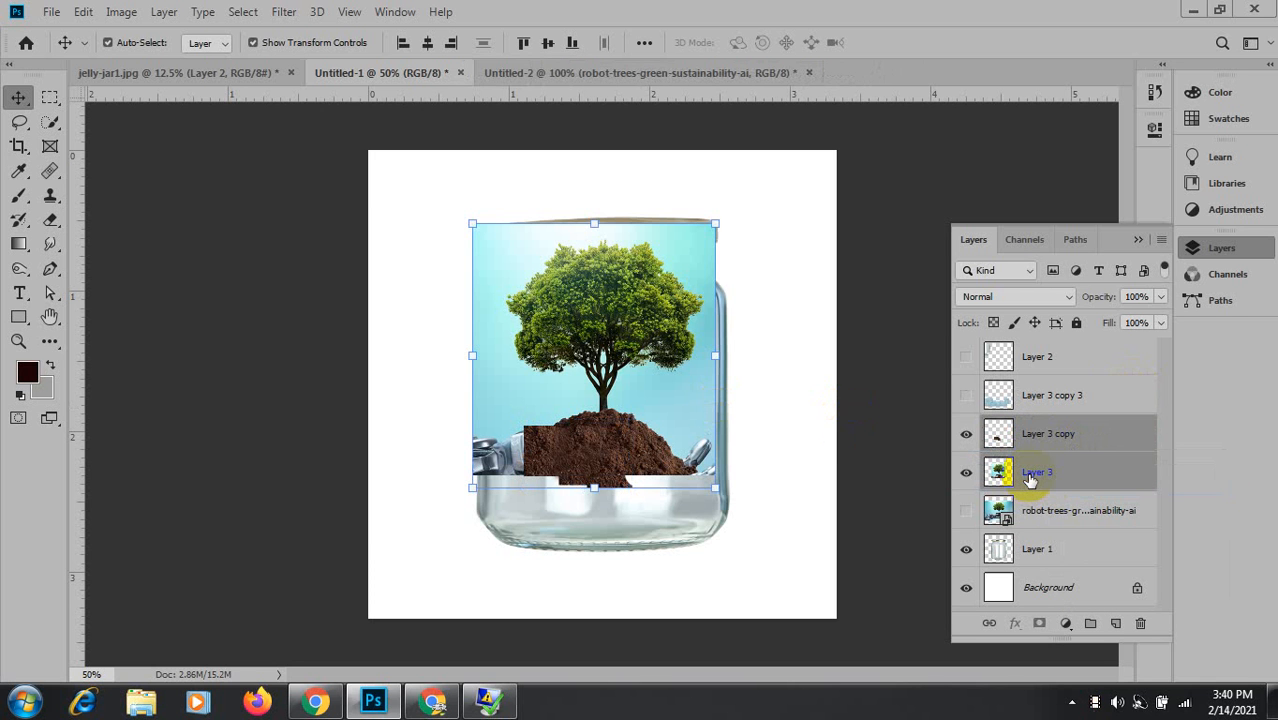
key("ctrl+e")
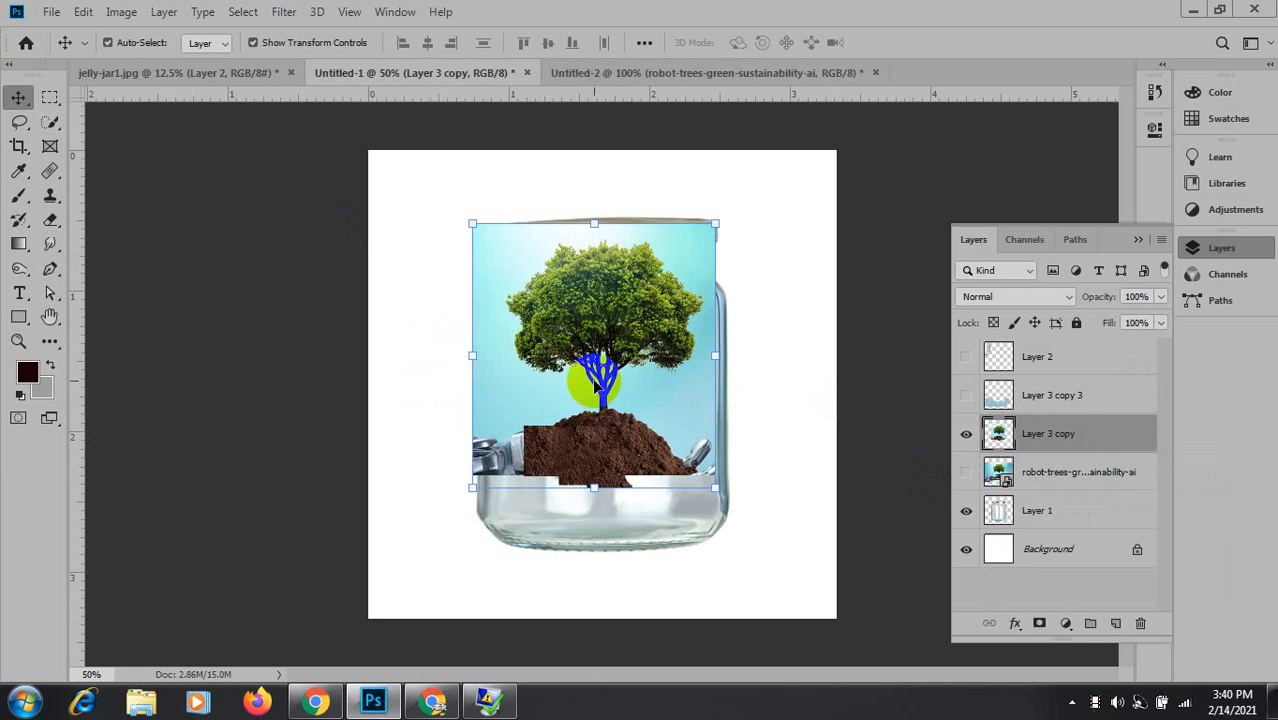
left_click_drag(713, 347, 880, 195)
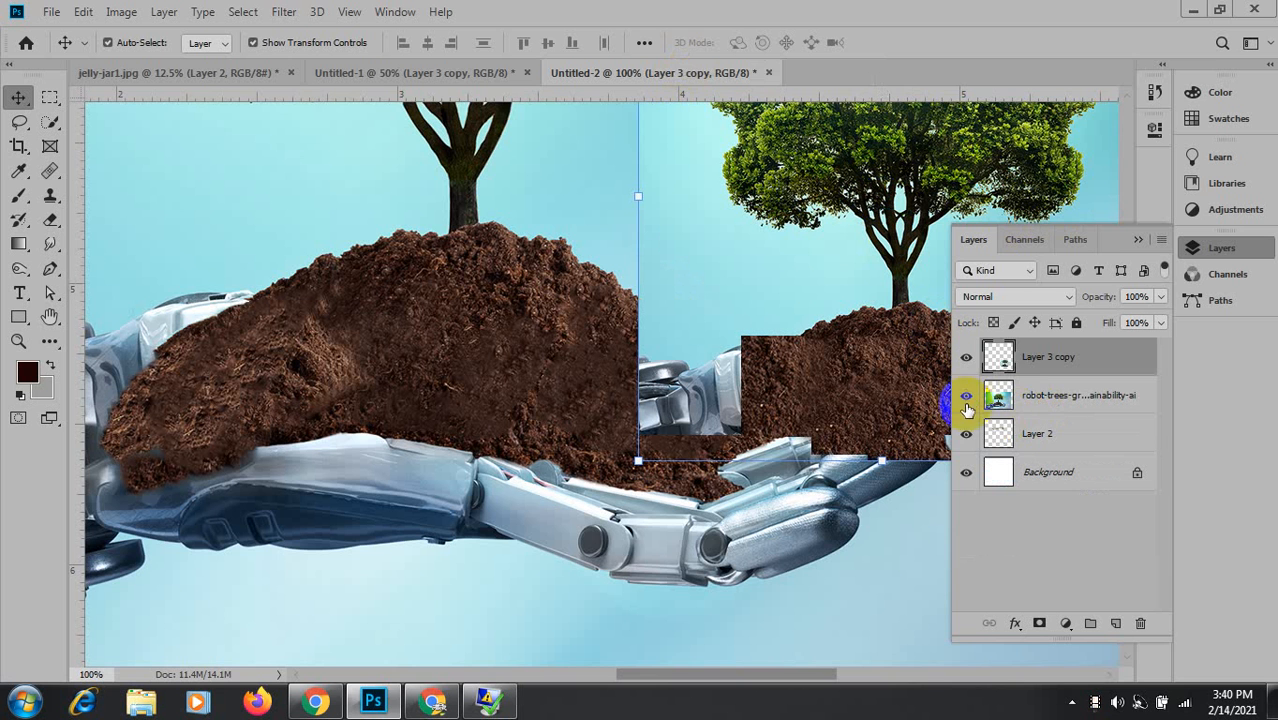
Delete the old robot-trees-green-sustainability-ai layer from Untitled-2.
left_click(994, 397)
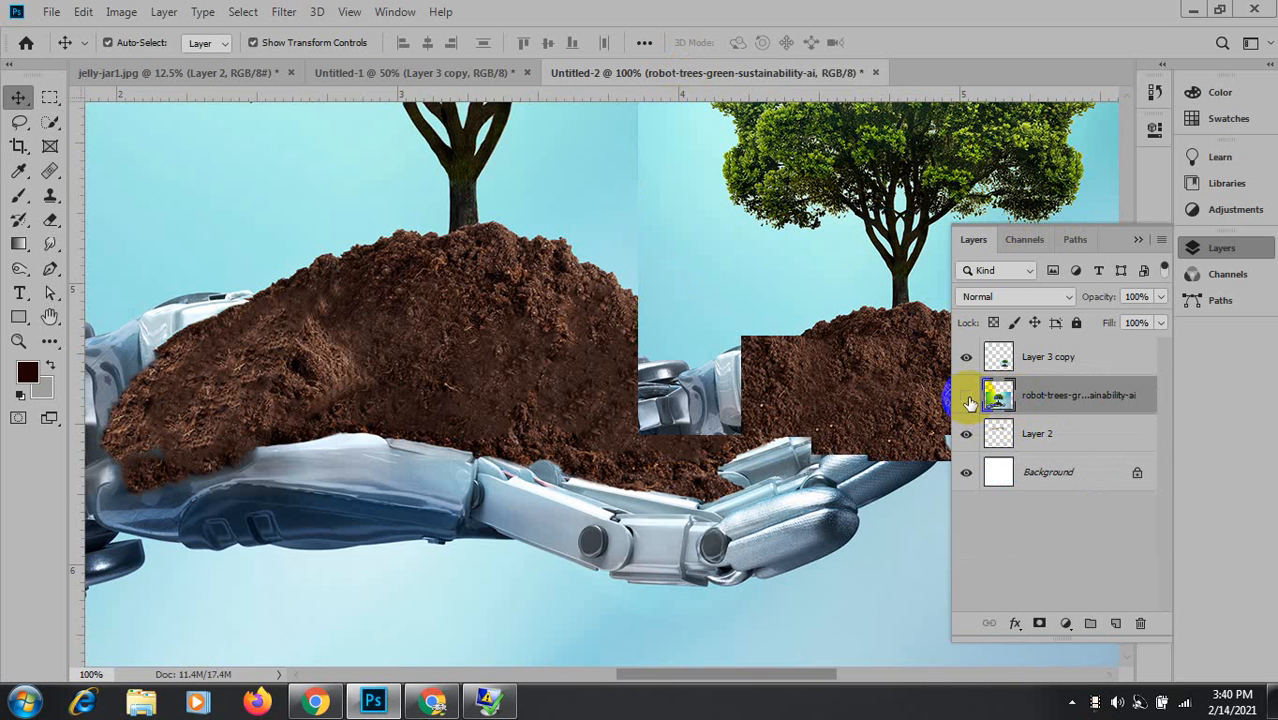
left_click(967, 399)
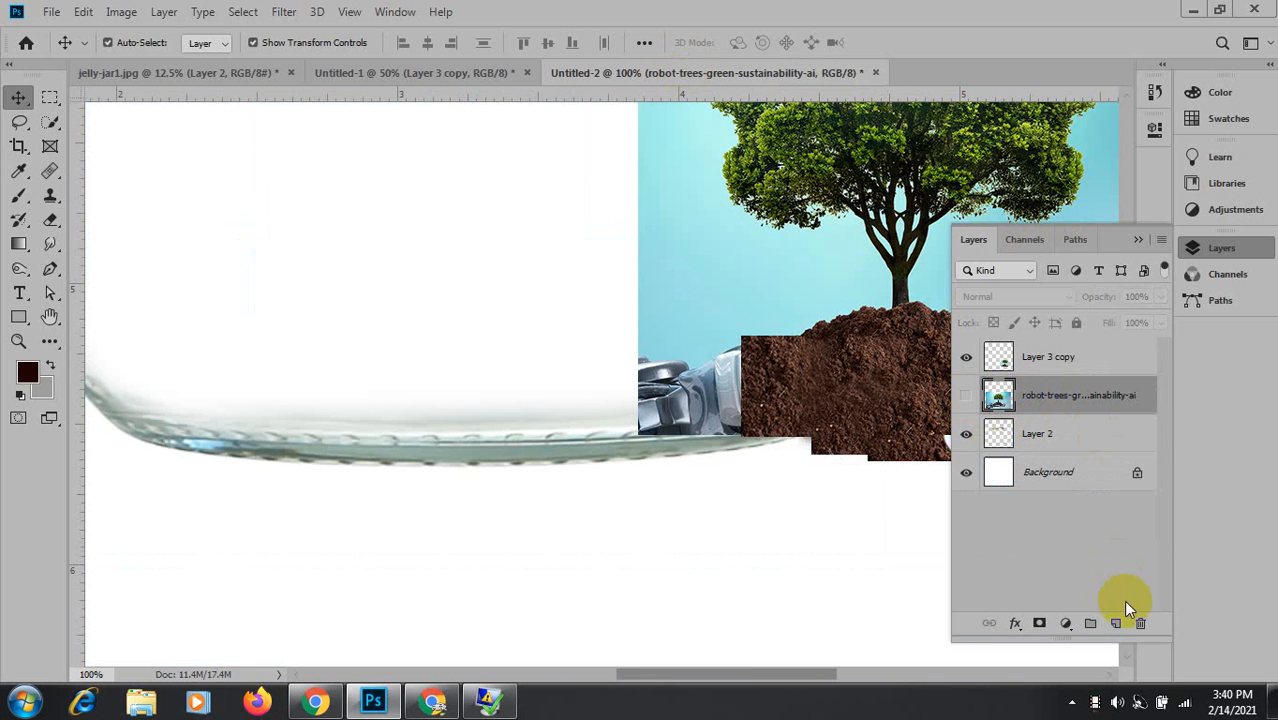
left_click(1140, 624)
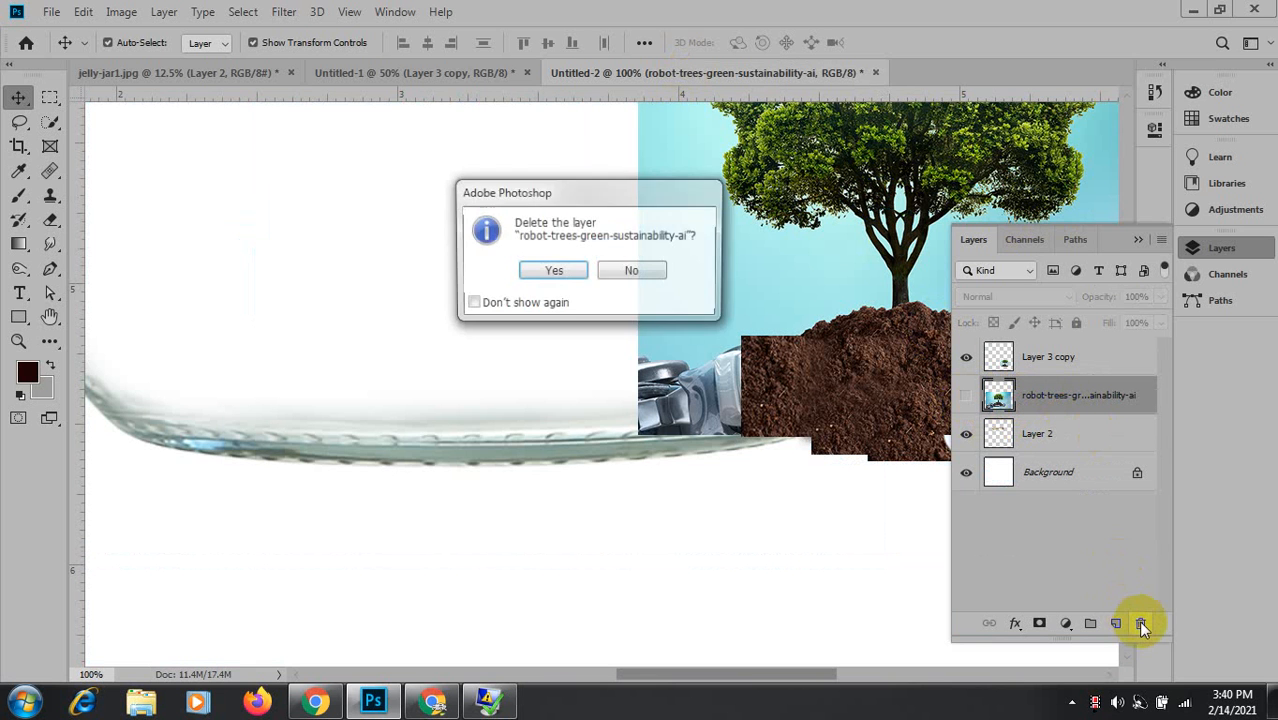
left_click(553, 272)
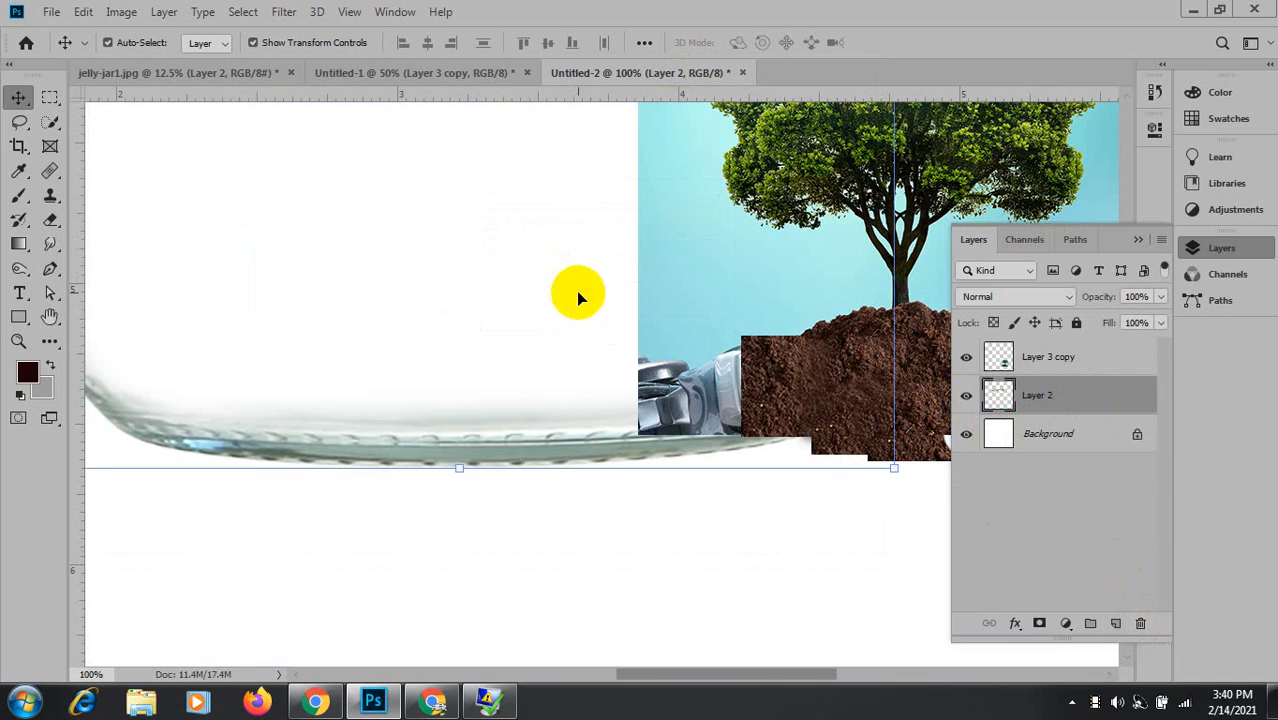
Move the cropped tree image so it sits centred inside the lower part of the glass jar.
left_click(1139, 243)
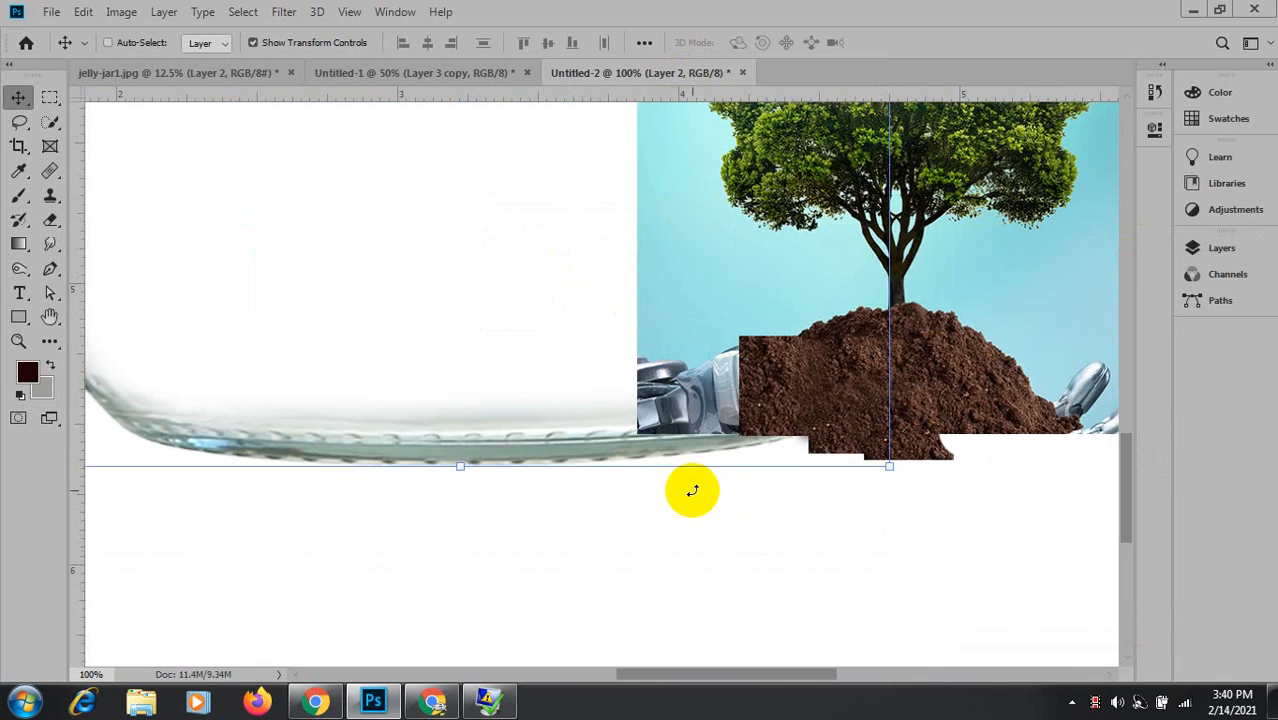
key("ctrl+minus")
key("ctrl+minus")
key("ctrl+minus")
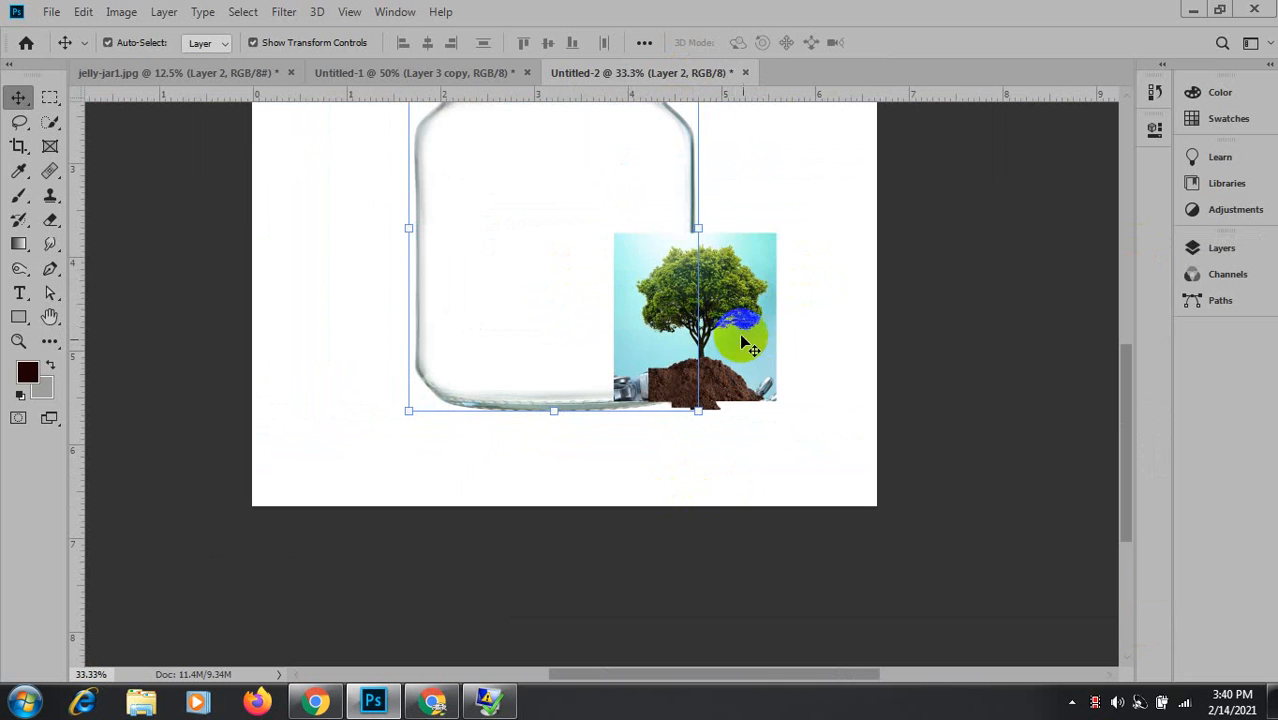
left_click_drag(742, 343, 603, 304)
left_click_drag(612, 311, 618, 338)
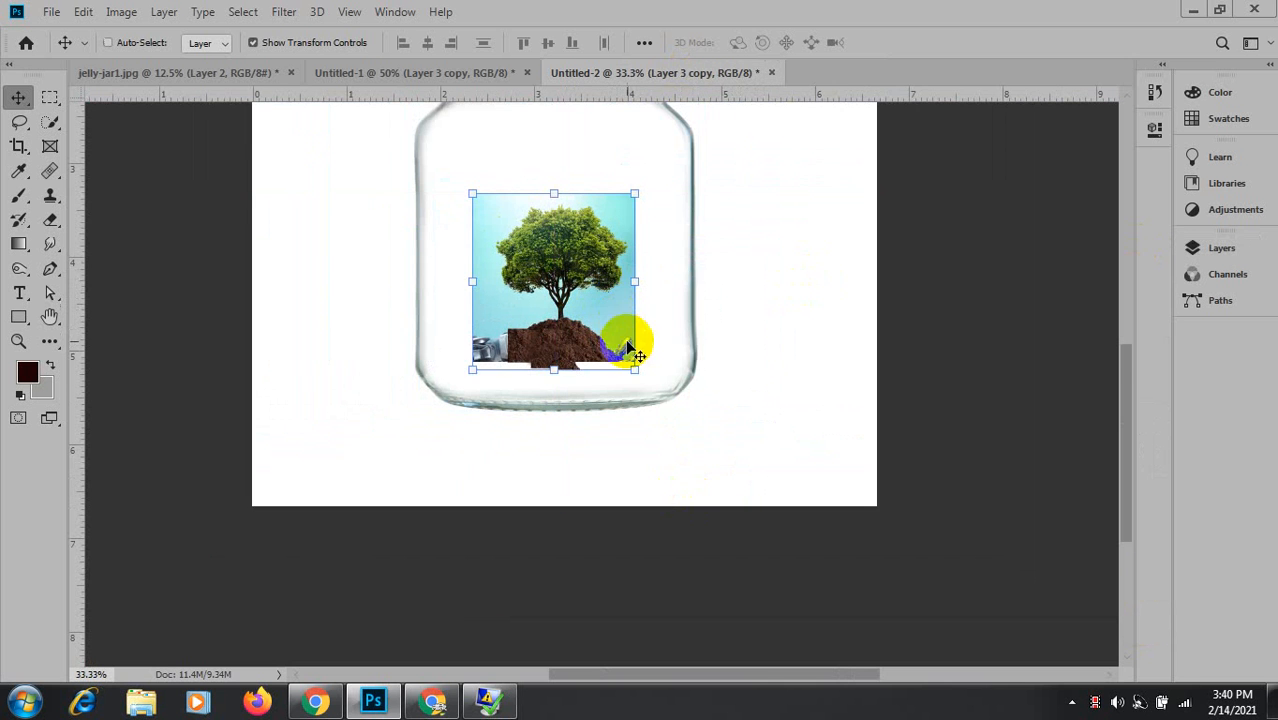
scroll(615, 342, "up", 1)
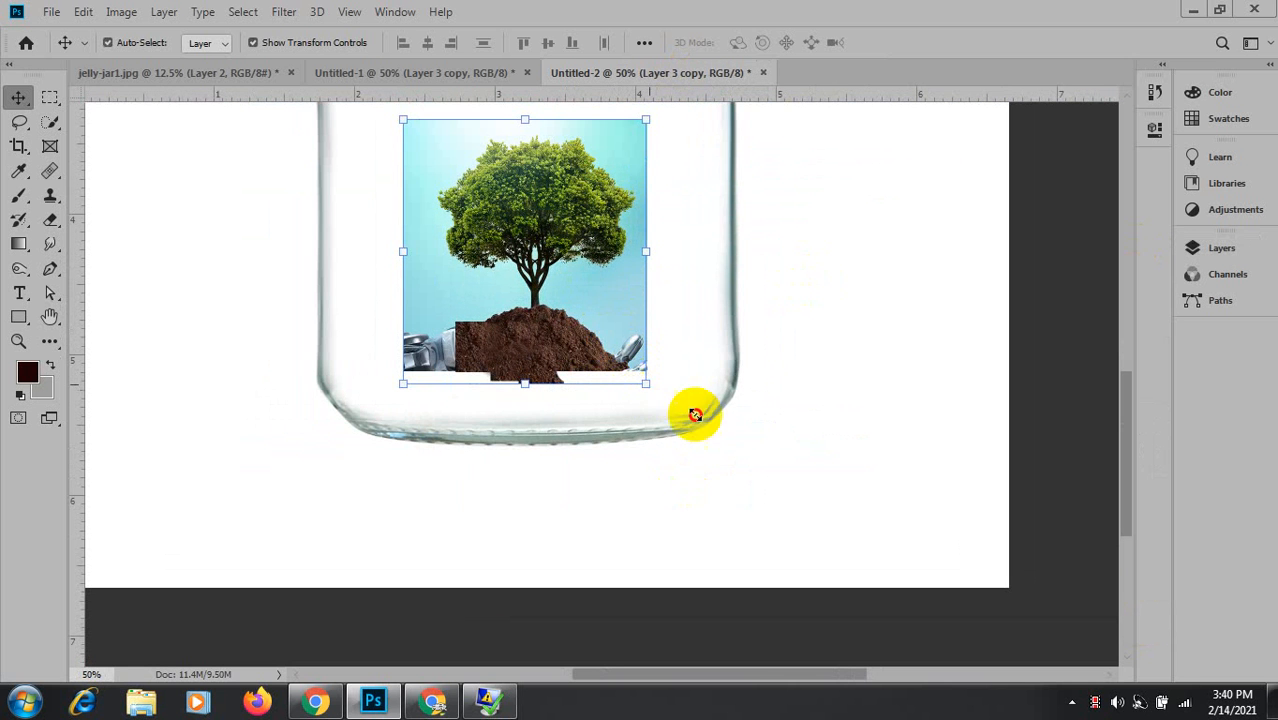
Enlarge the tree image to about 157% width and 141% height and move it back inside the lower part of the jar.
left_click_drag(645, 383, 786, 492)
left_click(899, 42)
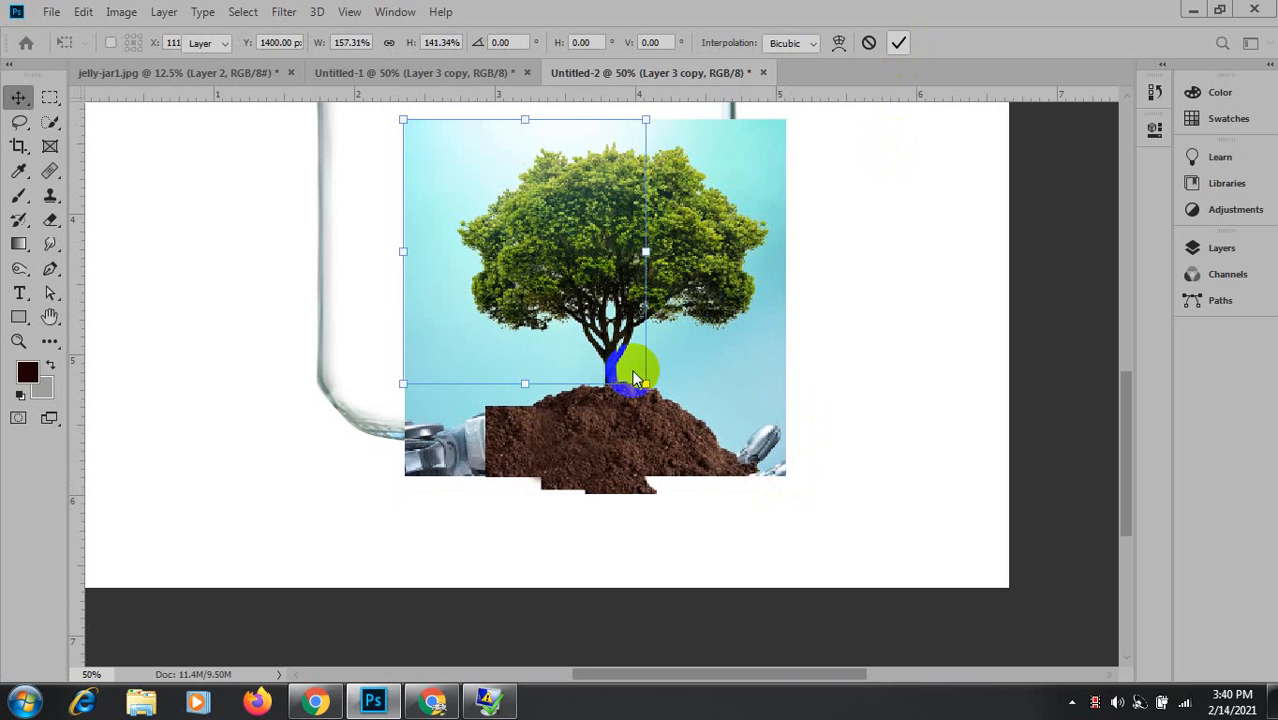
left_click_drag(613, 363, 531, 399)
left_click(530, 259, "ctrl")
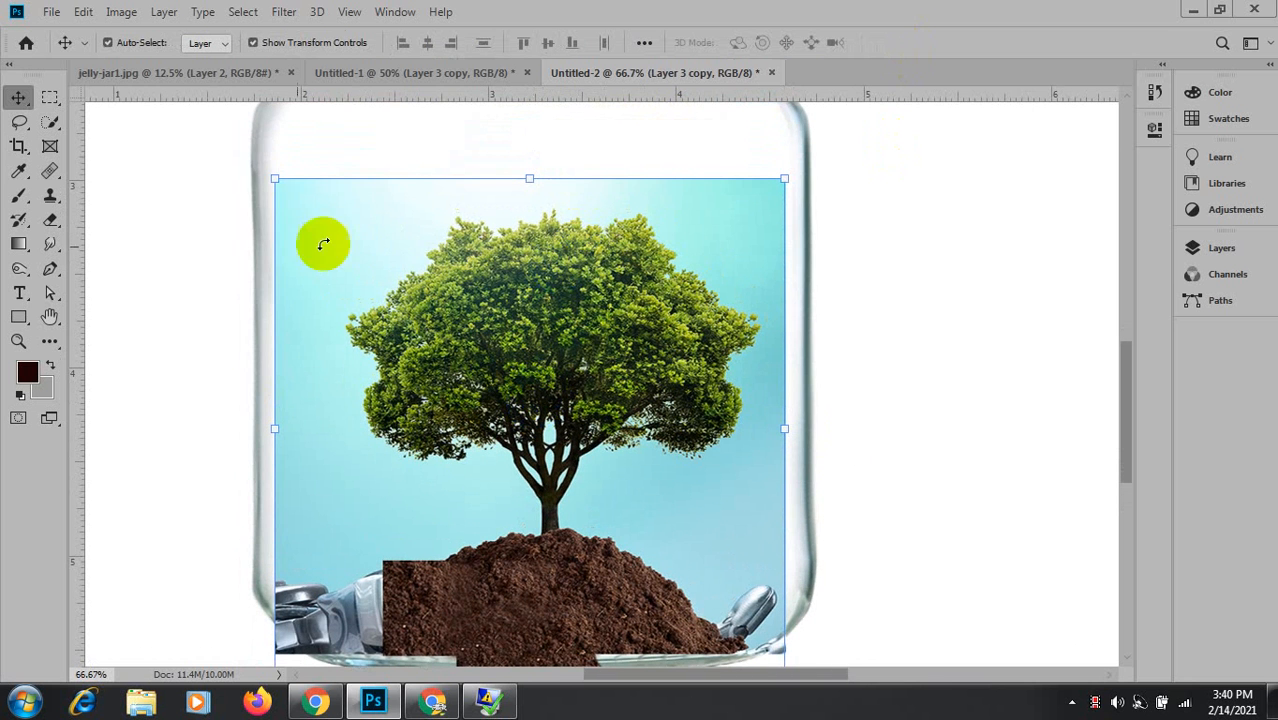
Scale the tree image to about 111% width and 119% height so it spans the jar's body.
left_click(276, 178)
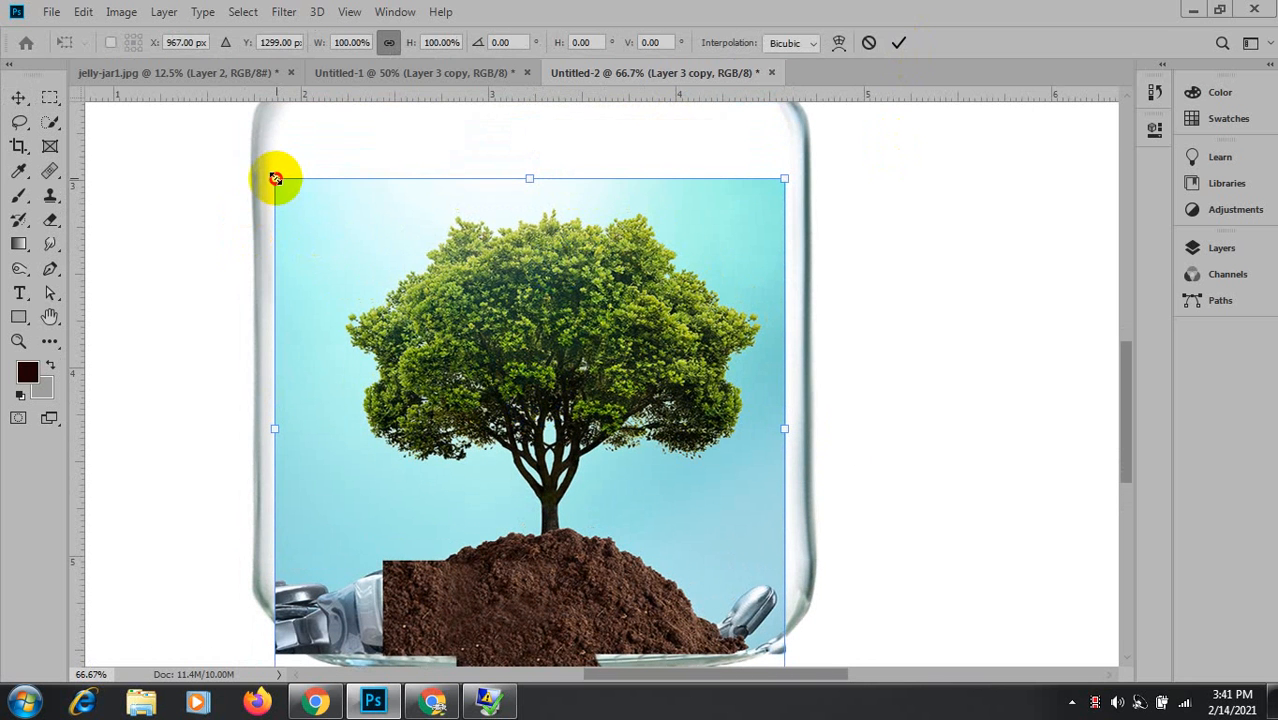
left_click_drag(276, 178, 252, 120)
left_click_drag(562, 300, 631, 398)
left_click_drag(876, 202, 889, 181)
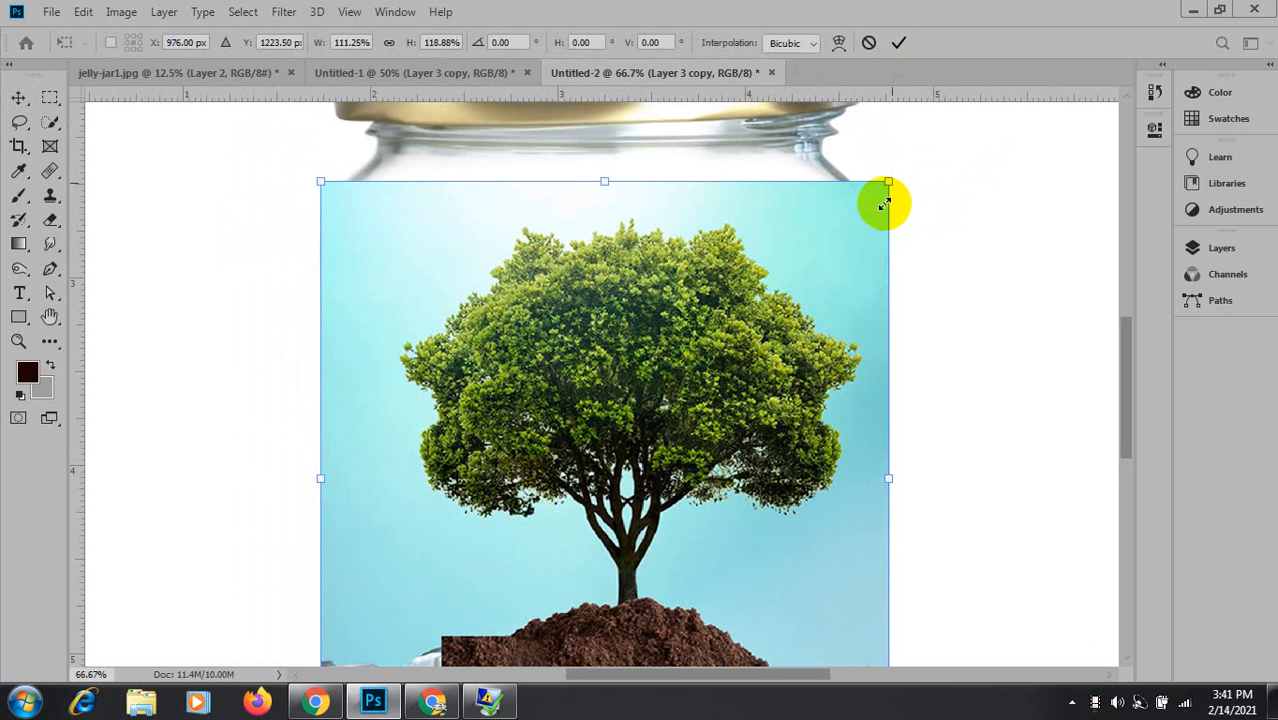
left_click(899, 45)
key("ctrl+minus")
key("ctrl+minus")
key("ctrl+minus")
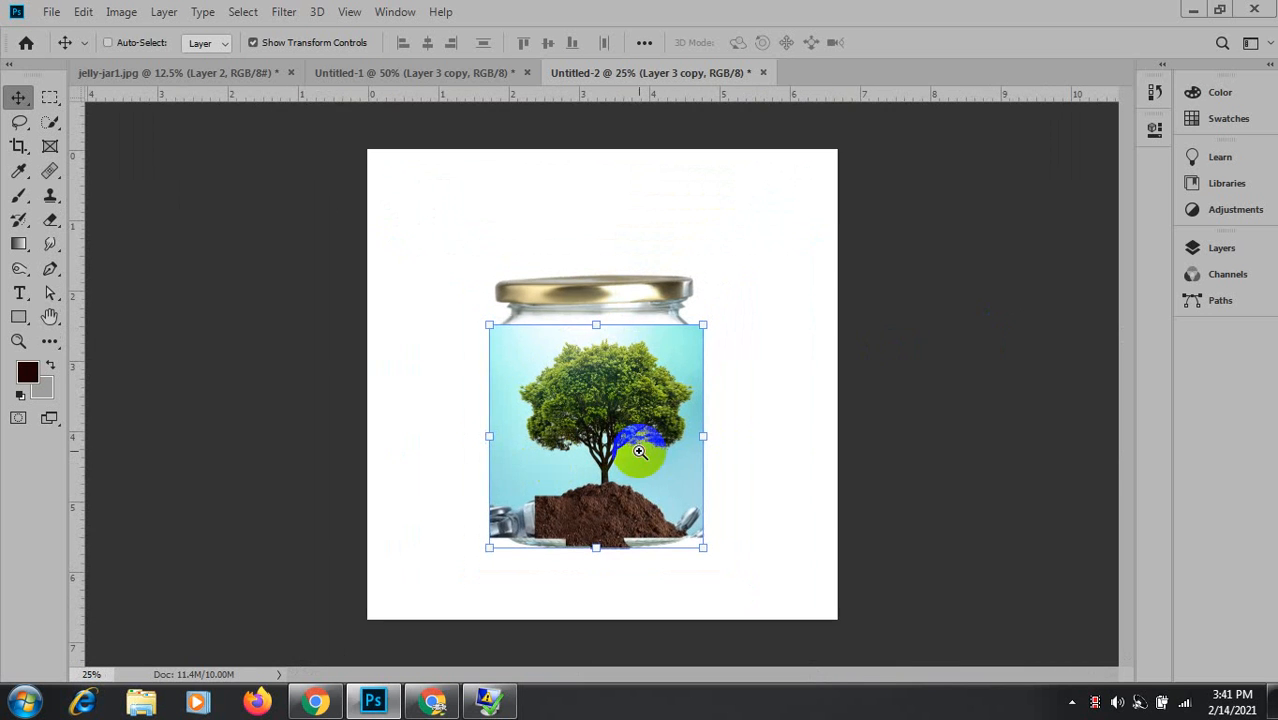
Shift the tree image about 0.08 in sideways and 0.13 in down, and reduce the Layer 3 copy opacity to 61%.
key("ctrl+plus")
left_click_drag(661, 527, 580, 394)
key("ctrl+plus")
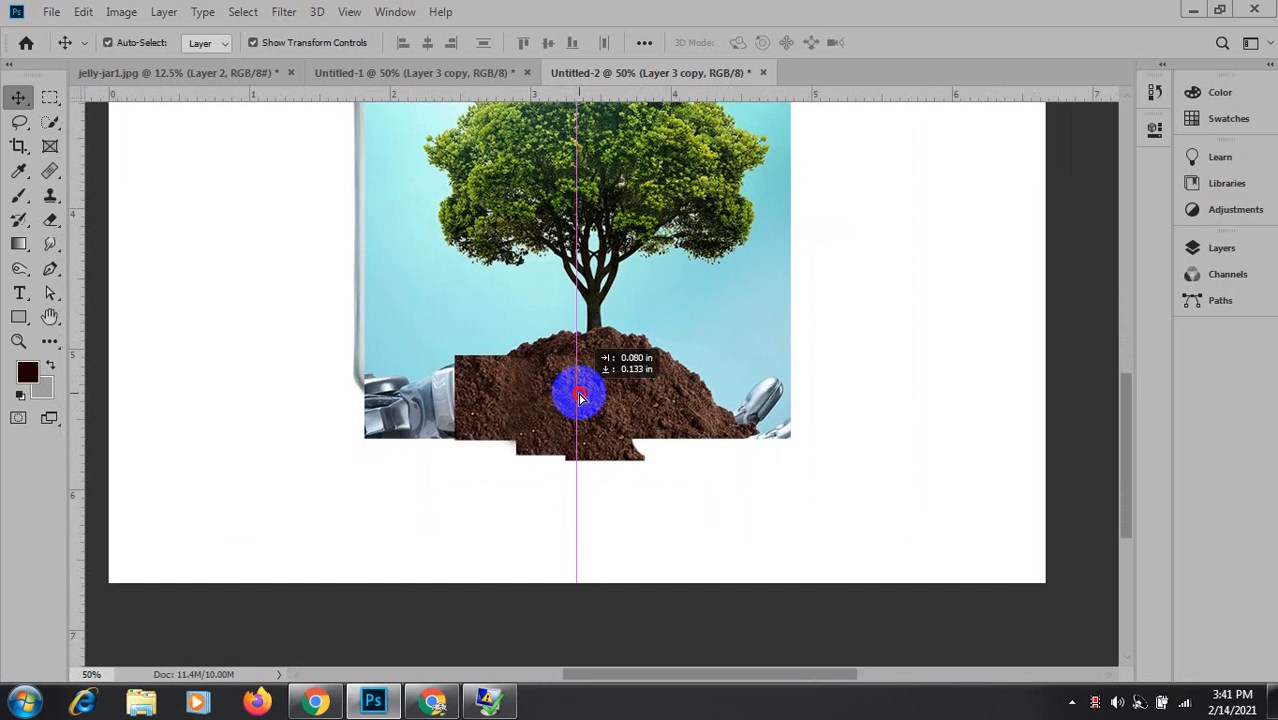
left_click(1214, 249)
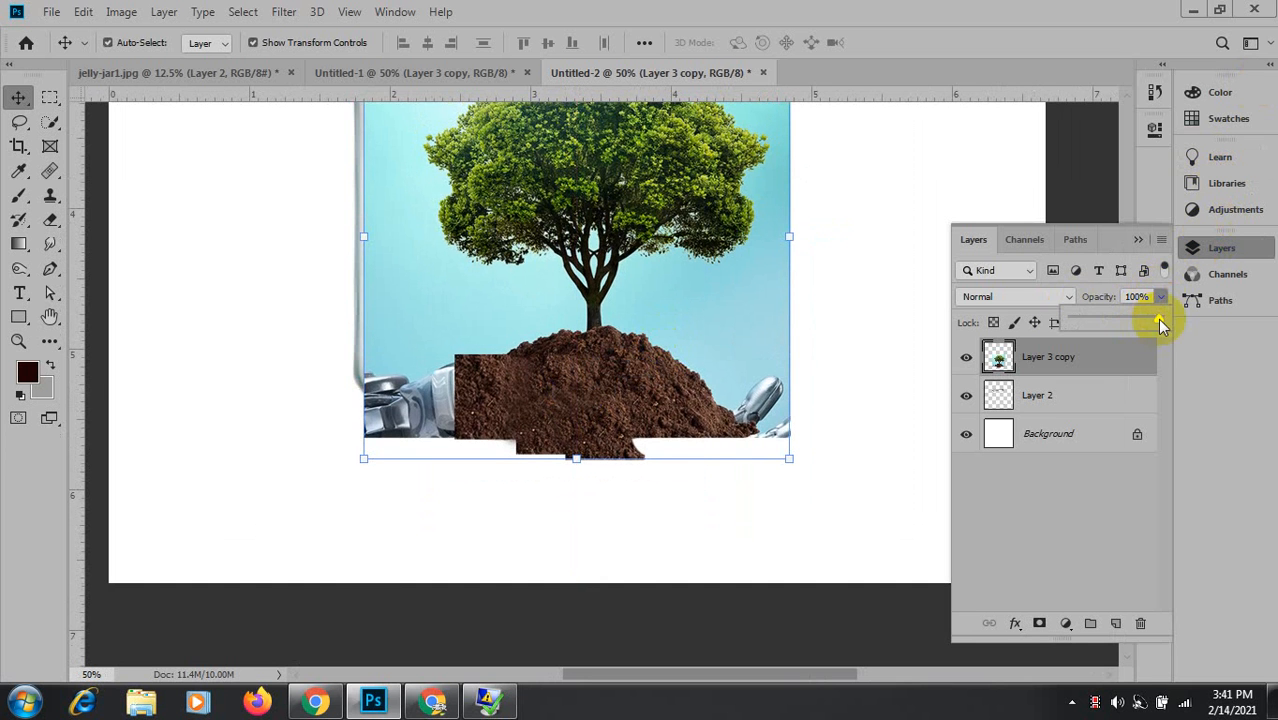
left_click_drag(1131, 327, 1127, 328)
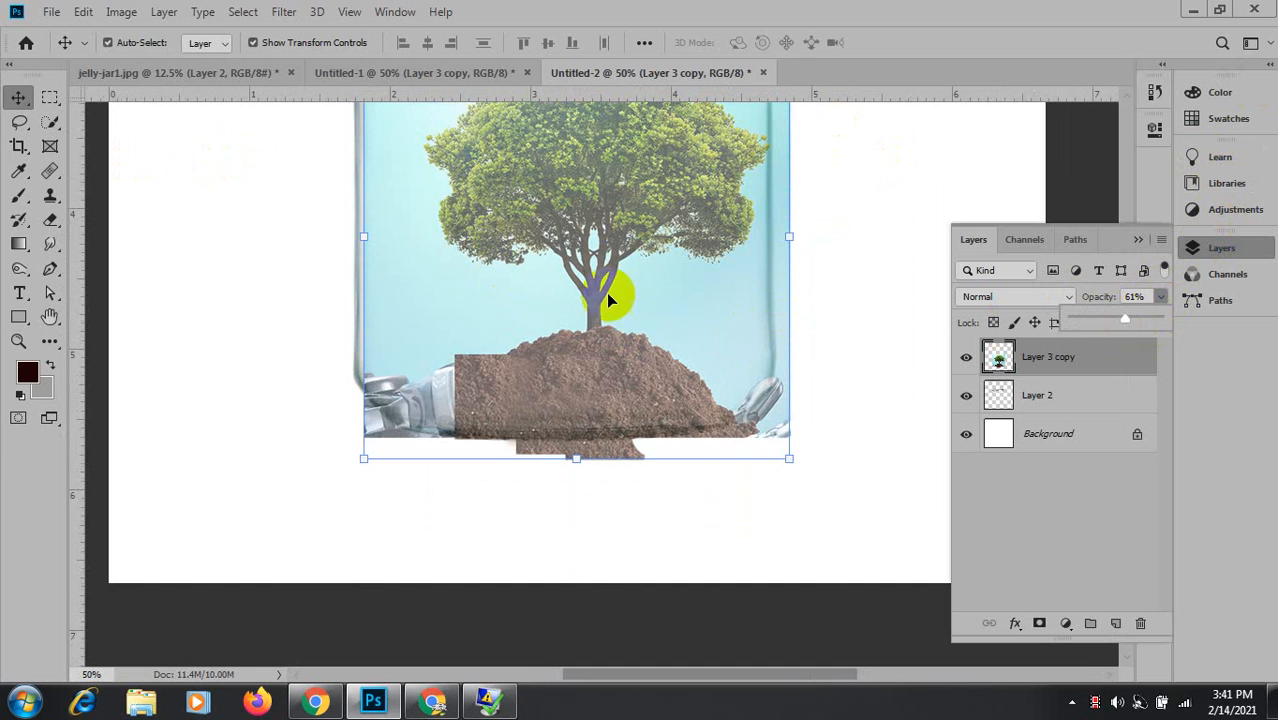
Scale the tree image to about 106% width and 107% height and align its soil base with the jar's bottom.
left_click_drag(573, 204, 572, 307)
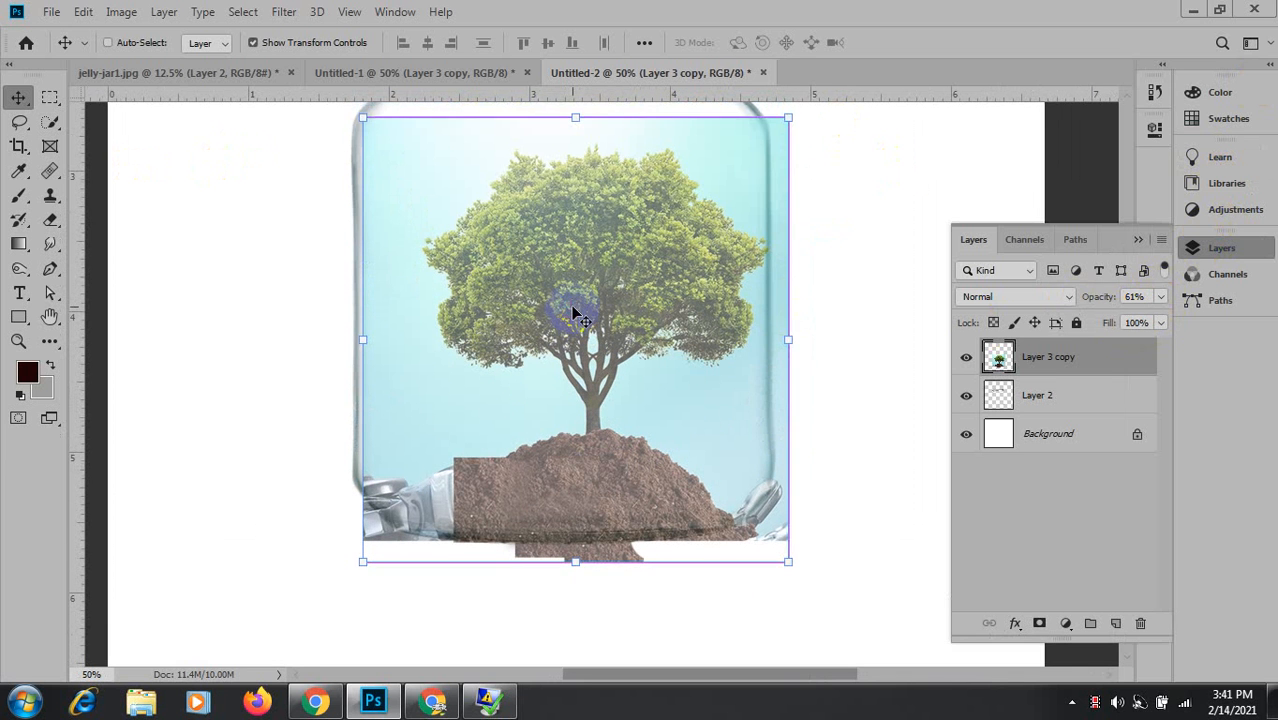
key("ctrl+minus")
mouse_move(600, 430)
left_mouse_down()
mouse_move(575, 418)
mouse_move(588, 431)
left_mouse_up()
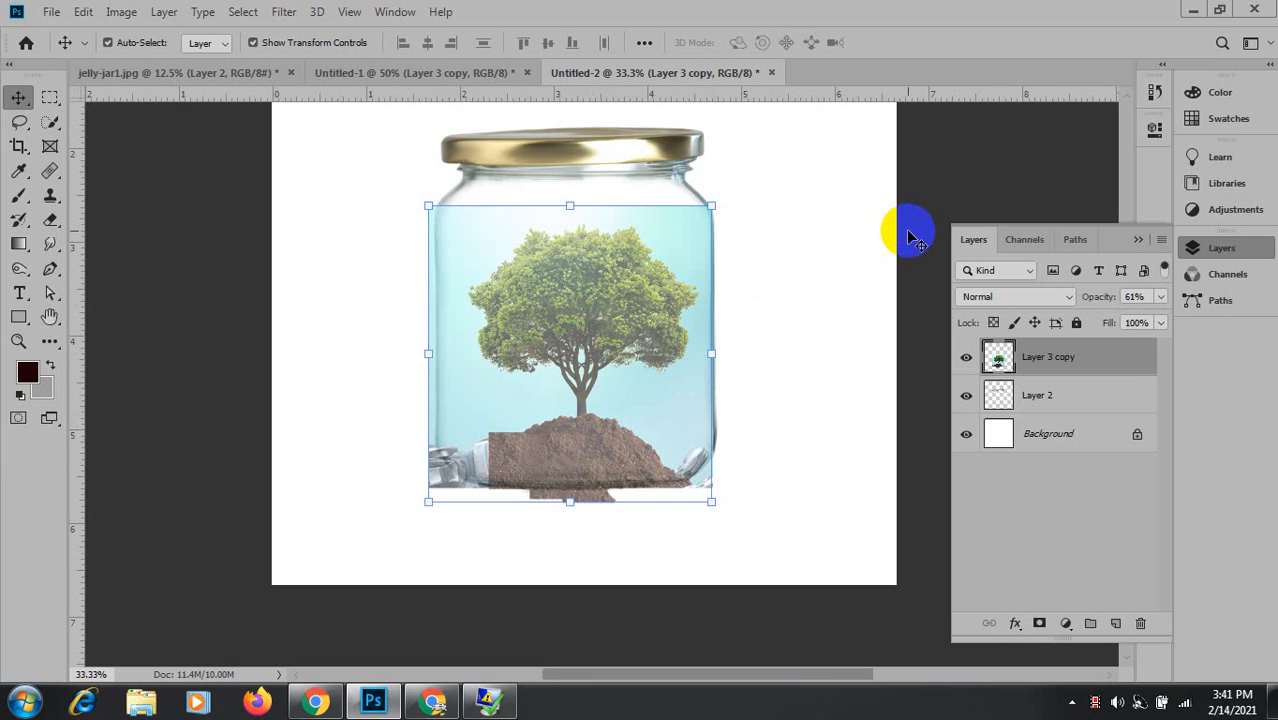
left_click_drag(594, 449, 582, 440)
left_click_drag(699, 501, 723, 525)
mouse_move(571, 456)
left_mouse_down()
mouse_move(573, 434)
mouse_move(570, 446)
left_mouse_up()
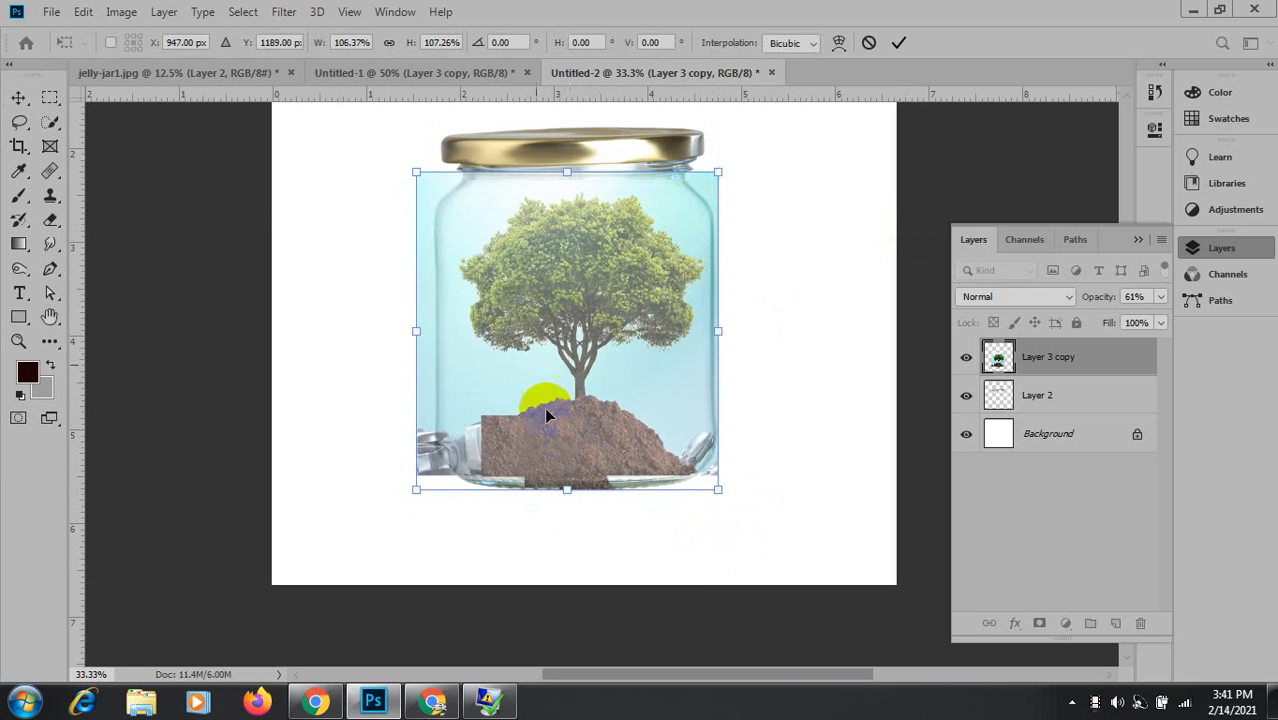
left_click(898, 42)
left_click(806, 457)
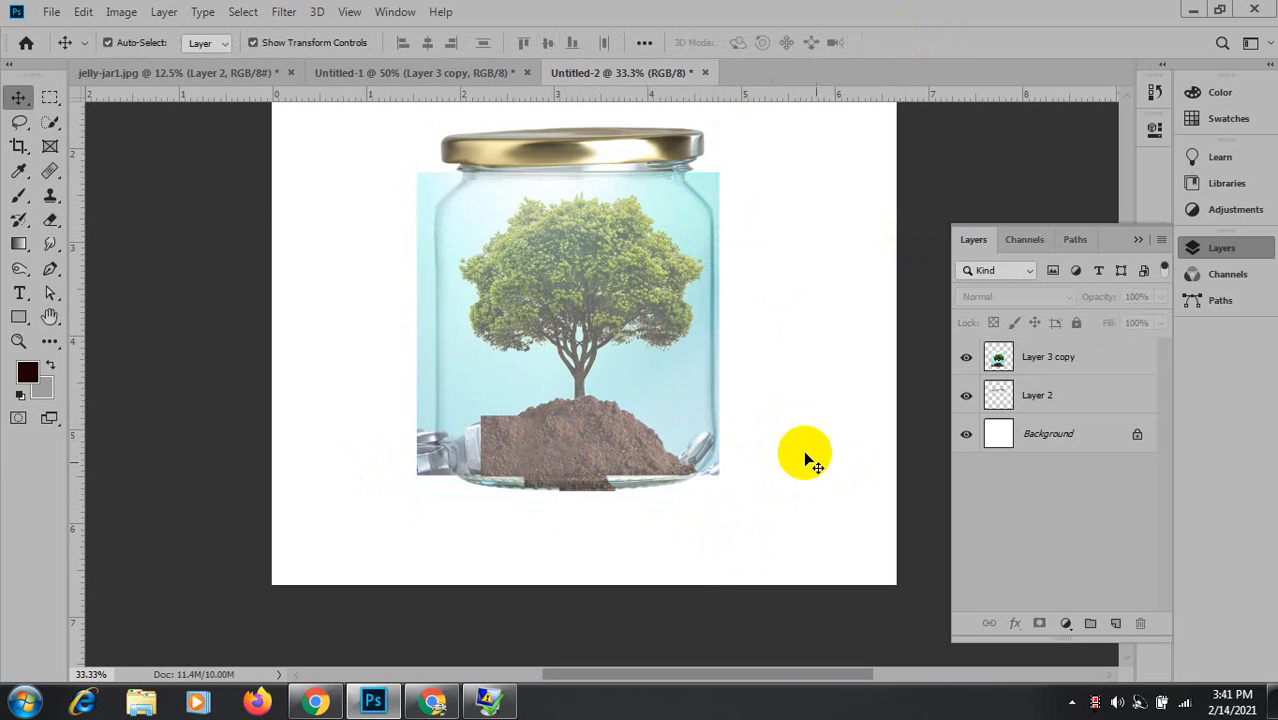
Set the opacity of Layer 3 copy back to 100%.
left_click(594, 405)
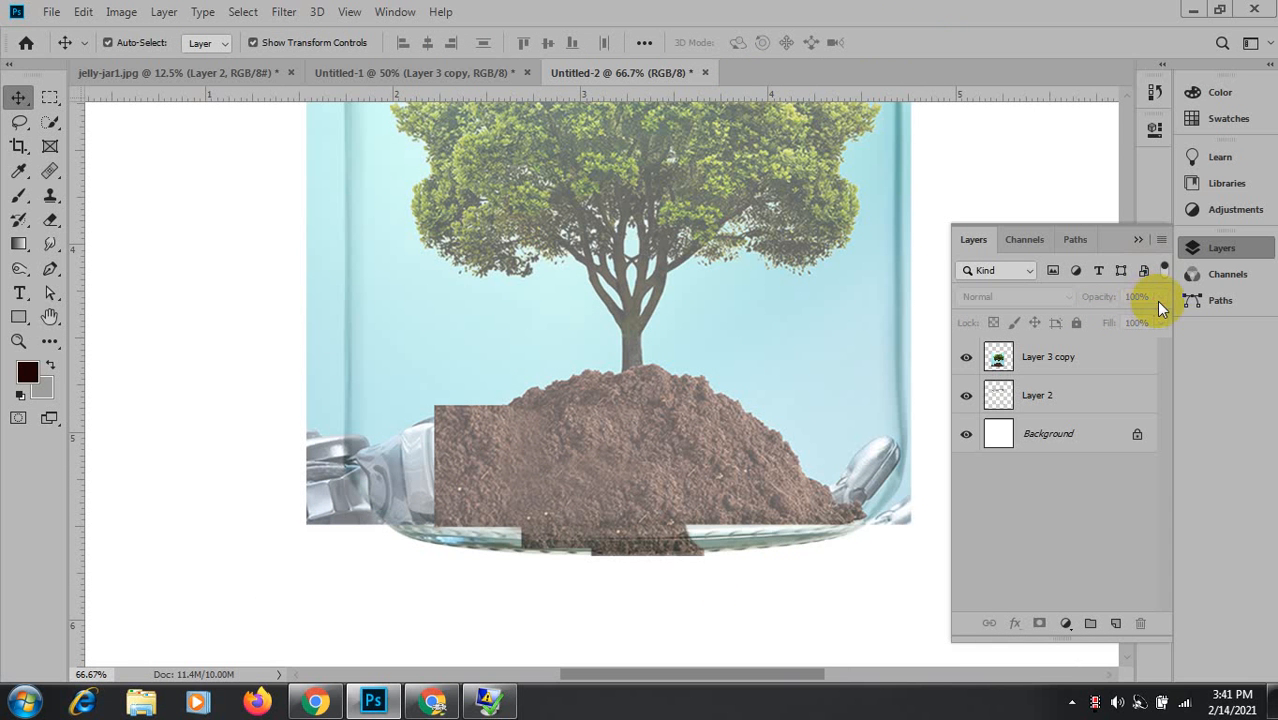
left_click(603, 440)
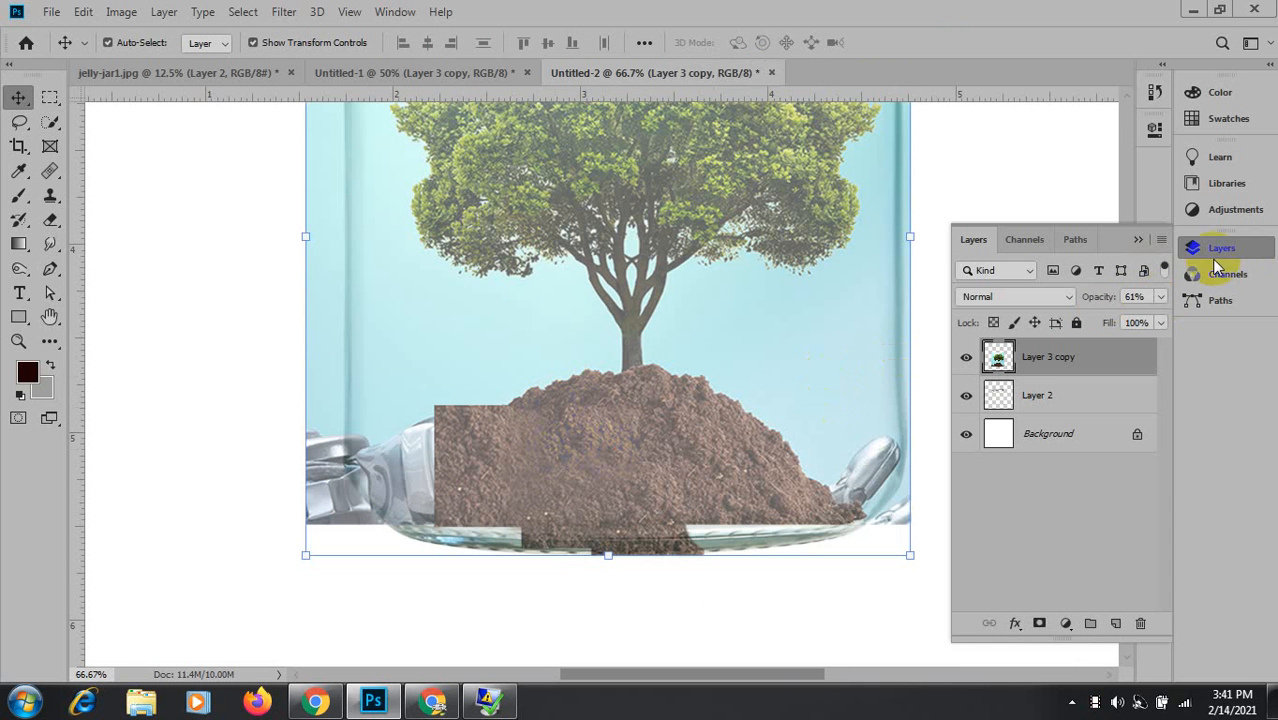
left_click_drag(1140, 322, 1162, 322)
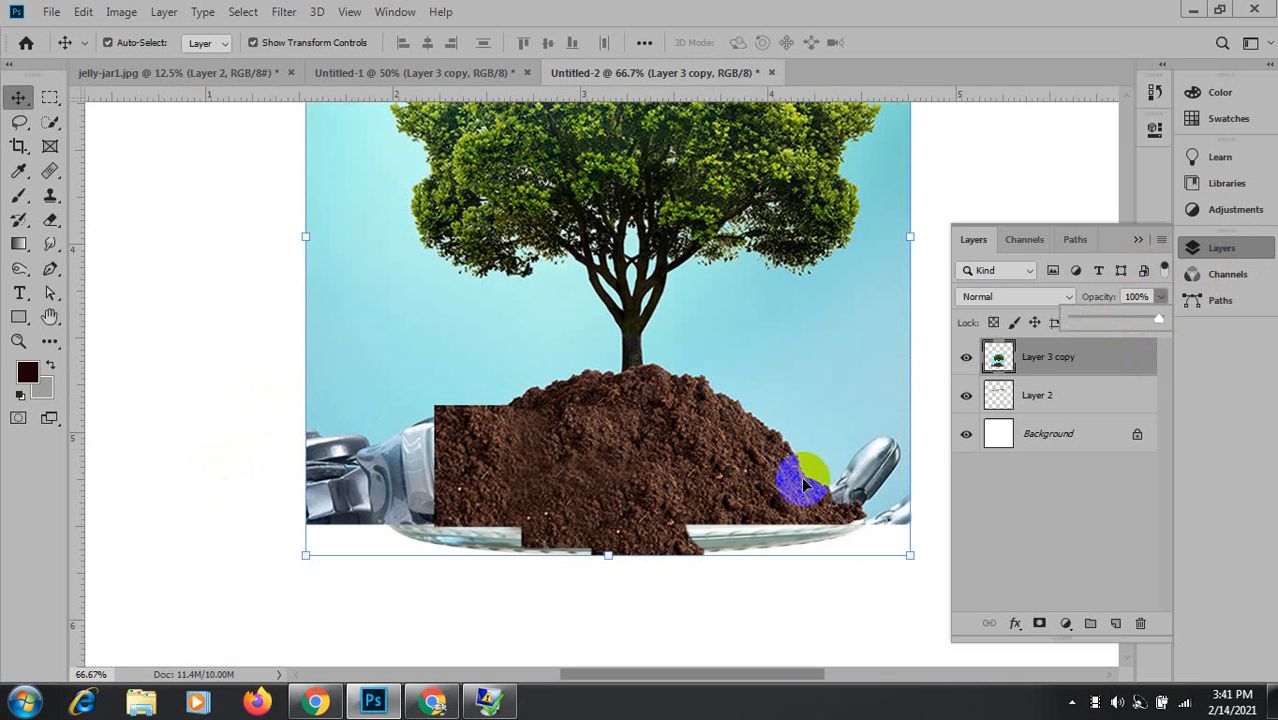
Use the Clone Stamp to paint sky over the soil patch's square upper-left corner, continuing the mound's natural slope.
left_click(52, 198)
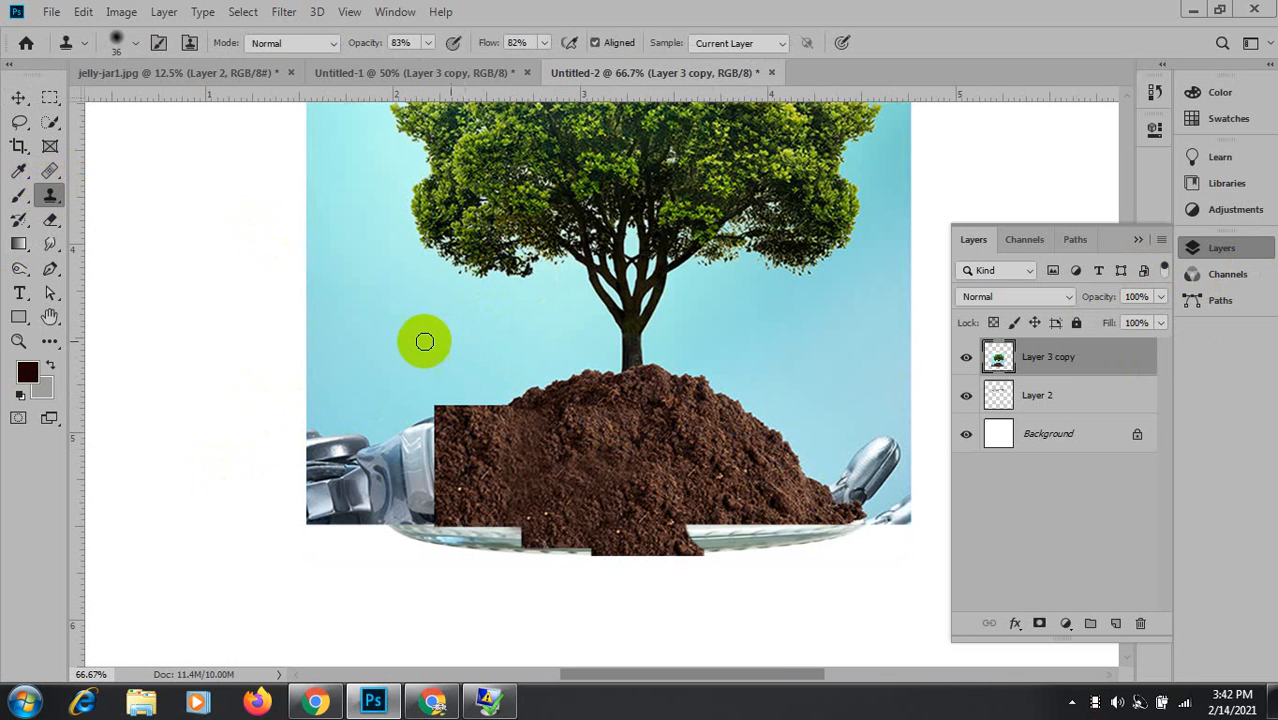
scroll(491, 367, "up", 2)
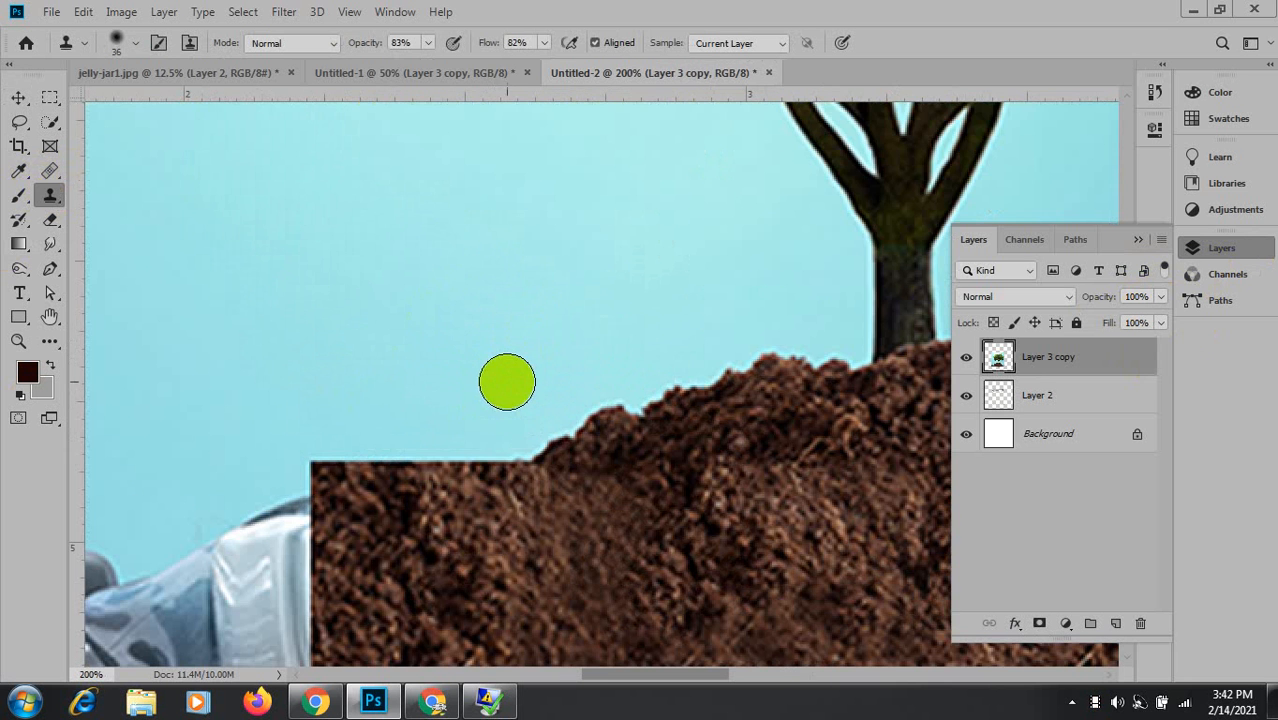
left_click_drag(542, 457, 567, 248)
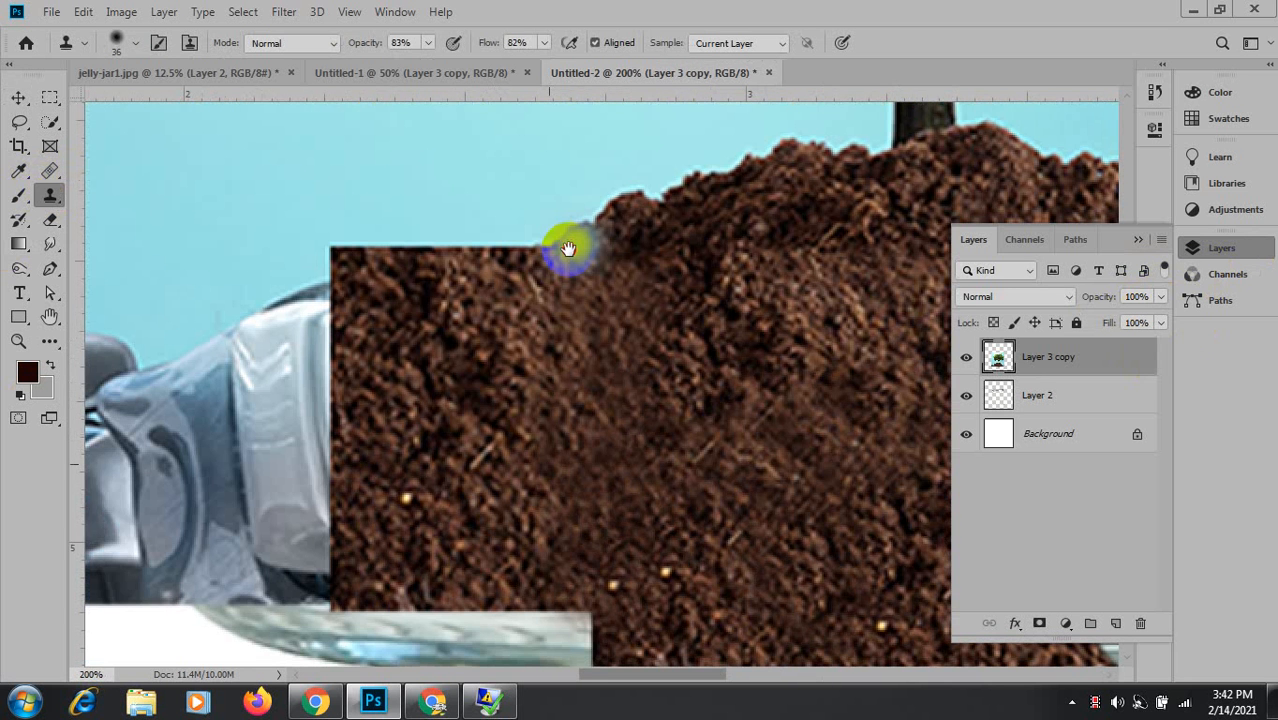
left_click(515, 186, "alt")
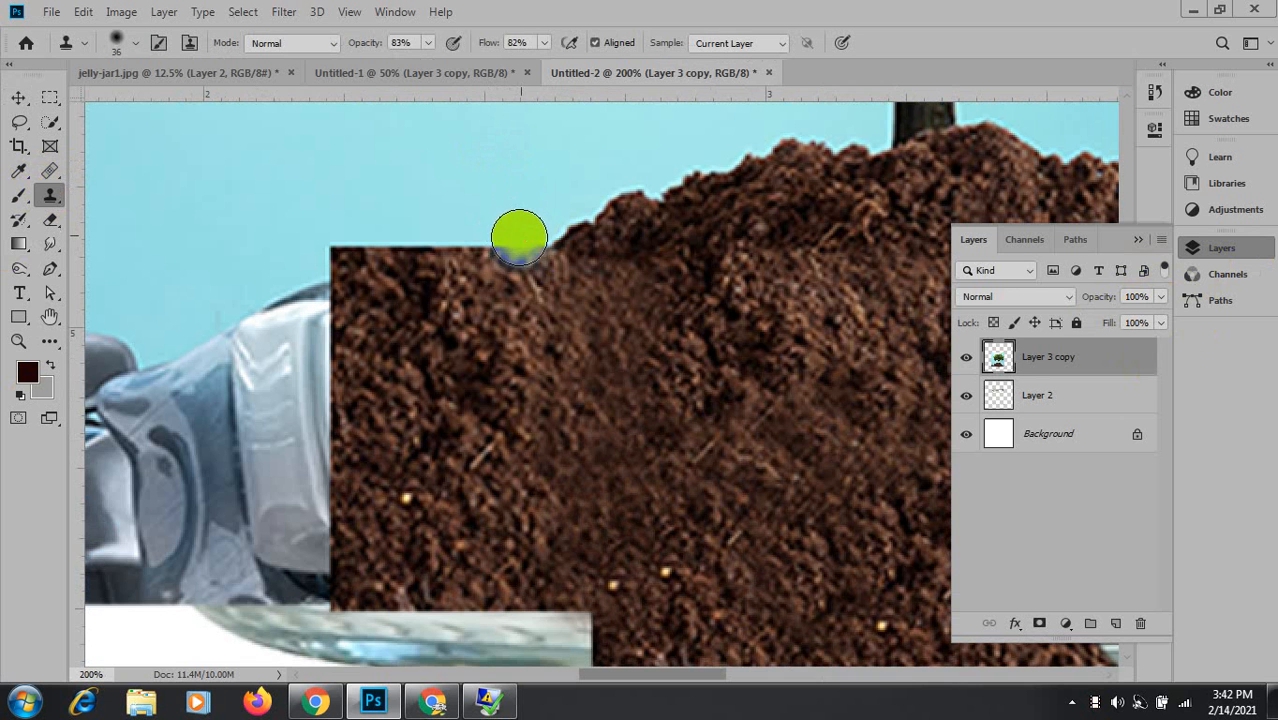
mouse_move(462, 253)
left_mouse_down()
mouse_move(357, 268)
mouse_move(462, 245)
mouse_move(393, 258)
mouse_move(331, 245)
mouse_move(451, 243)
mouse_move(320, 251)
mouse_move(318, 300)
mouse_move(385, 217)
left_mouse_up()
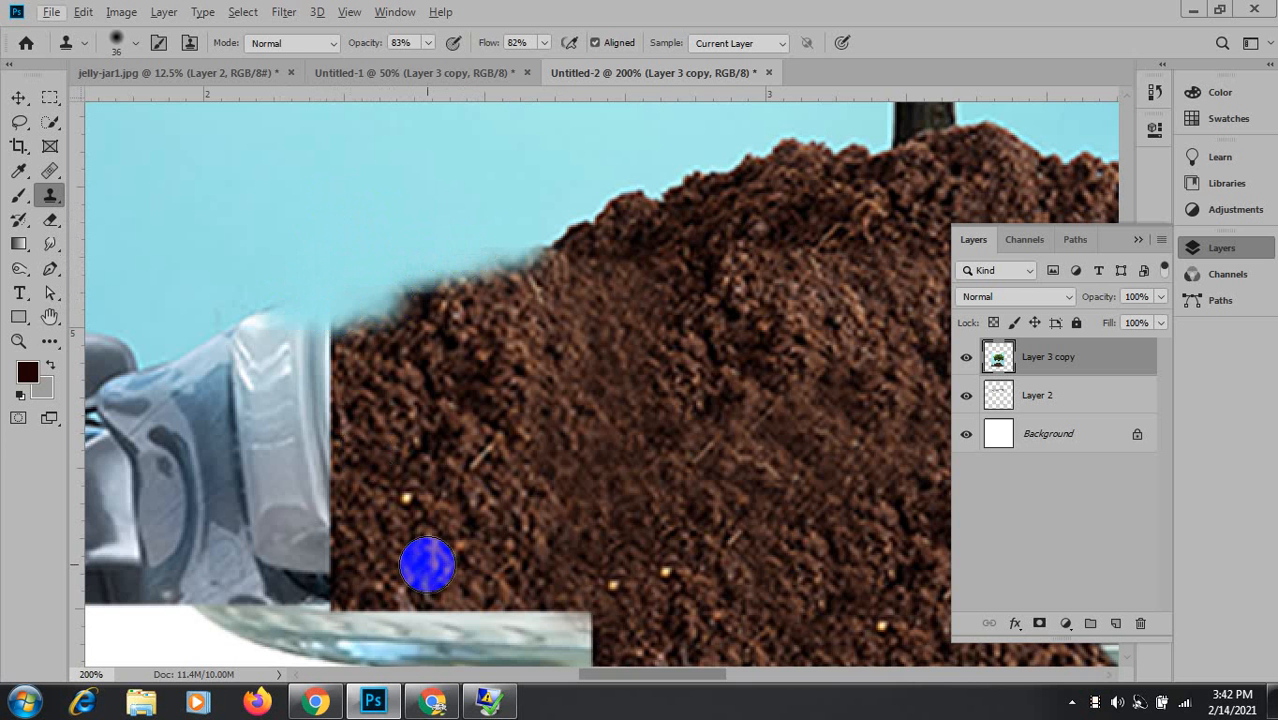
Switch to the Google Meet call, admit the waiting participant, and return to Photoshop.
left_click(433, 700)
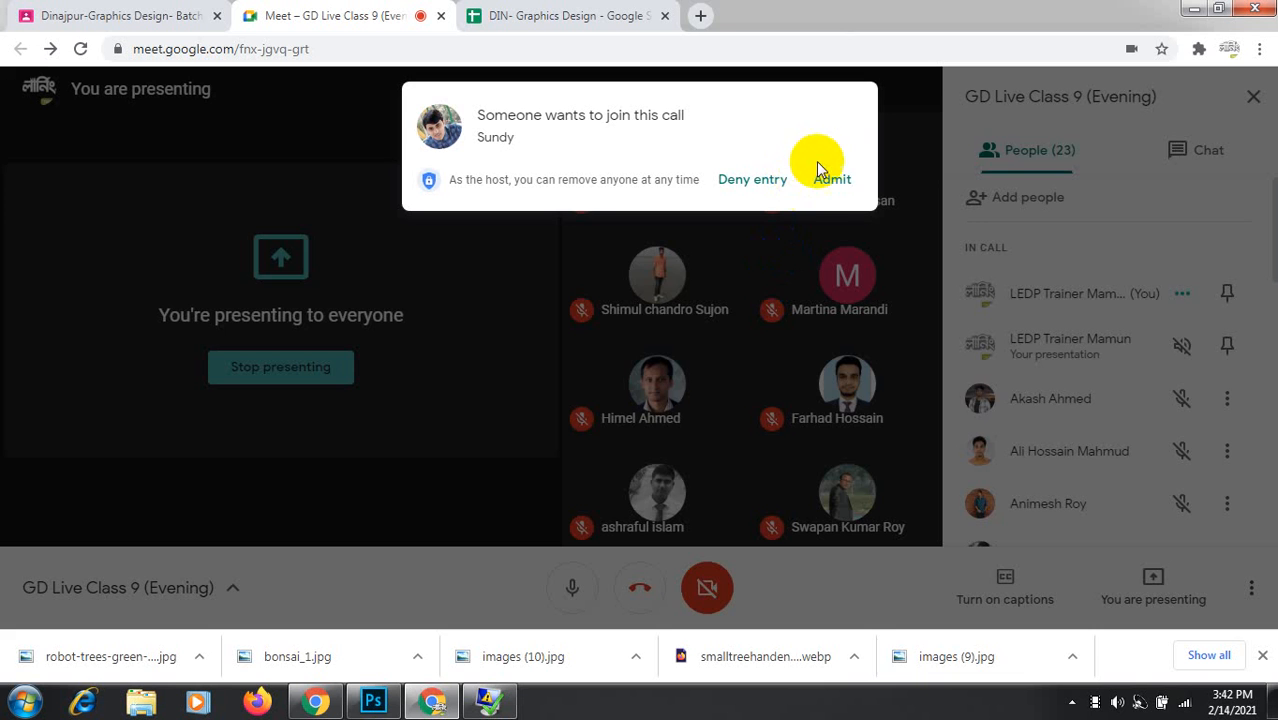
left_click(831, 182)
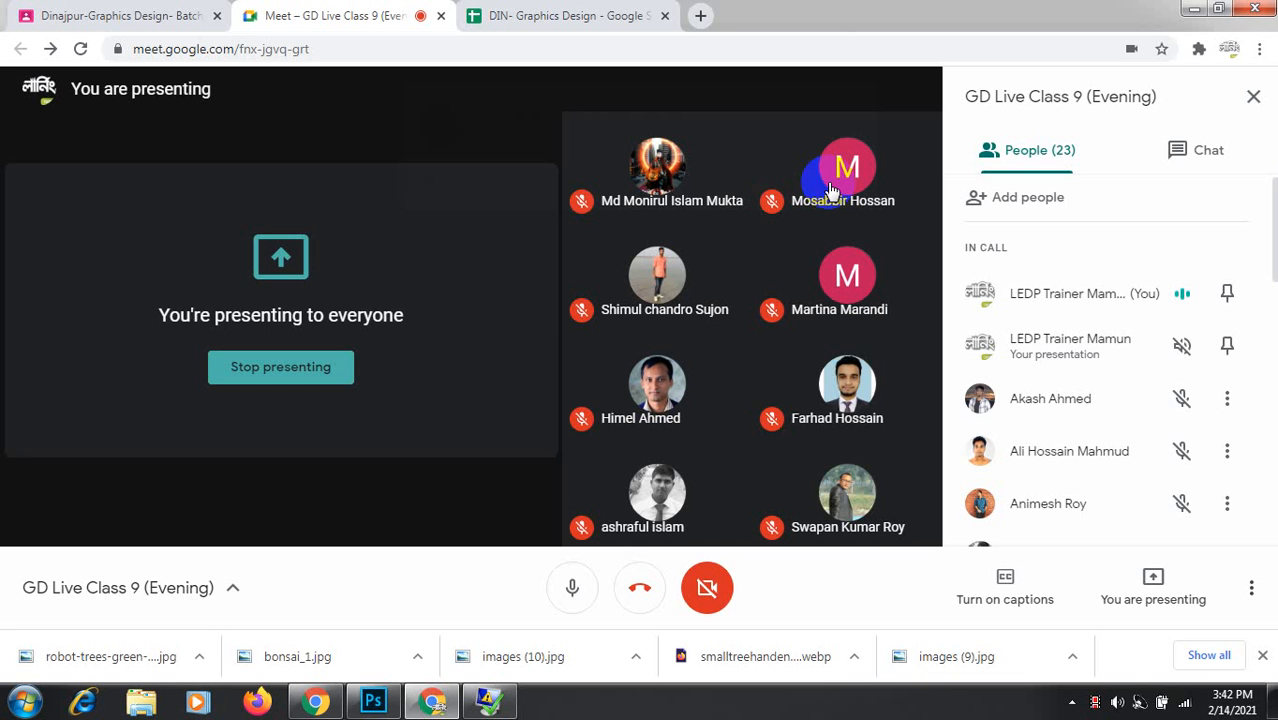
left_click(396, 702)
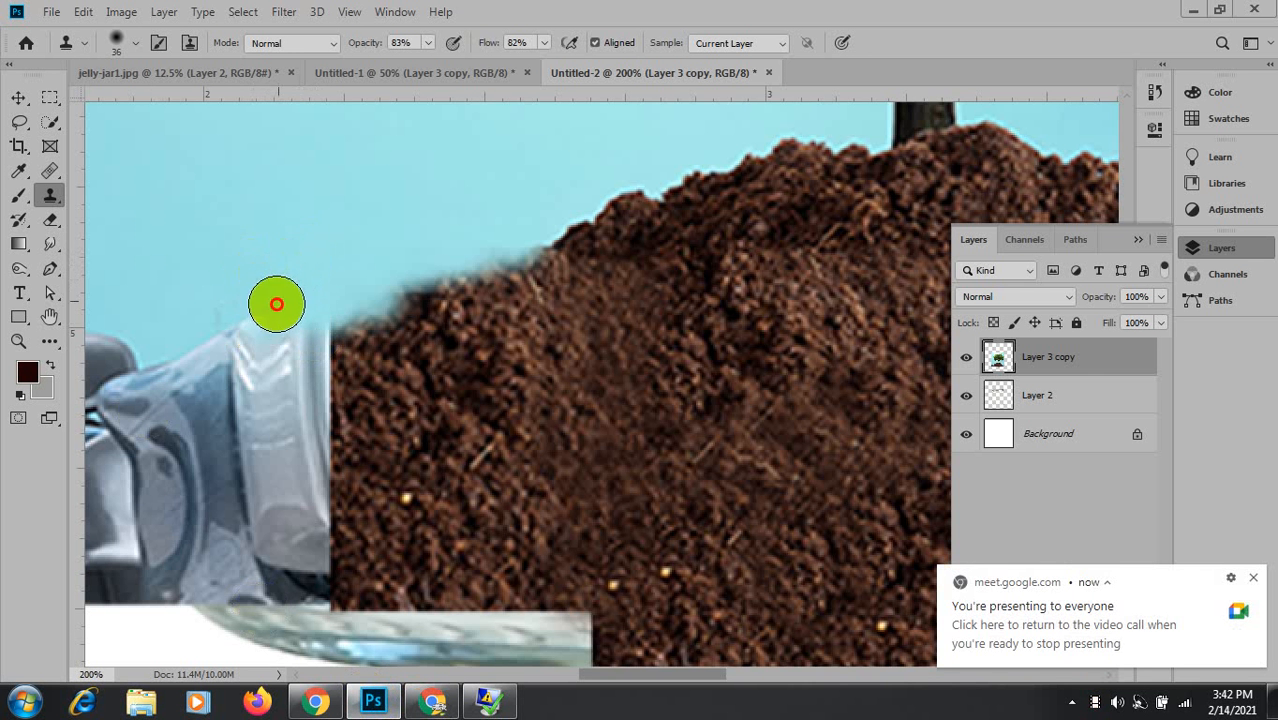
Clone sky over the upper edge of the robot wrist beside the soil and enlarge the clone brush to about 77 px.
mouse_move(276, 304)
left_mouse_down()
mouse_move(196, 375)
mouse_move(261, 284)
mouse_move(277, 198)
mouse_move(262, 209)
mouse_move(247, 293)
mouse_move(207, 351)
mouse_move(236, 322)
mouse_move(174, 385)
mouse_move(274, 330)
mouse_move(286, 369)
left_mouse_up()
key("space")
left_click_drag(233, 261, 448, 260)
right_click(356, 208, "alt")
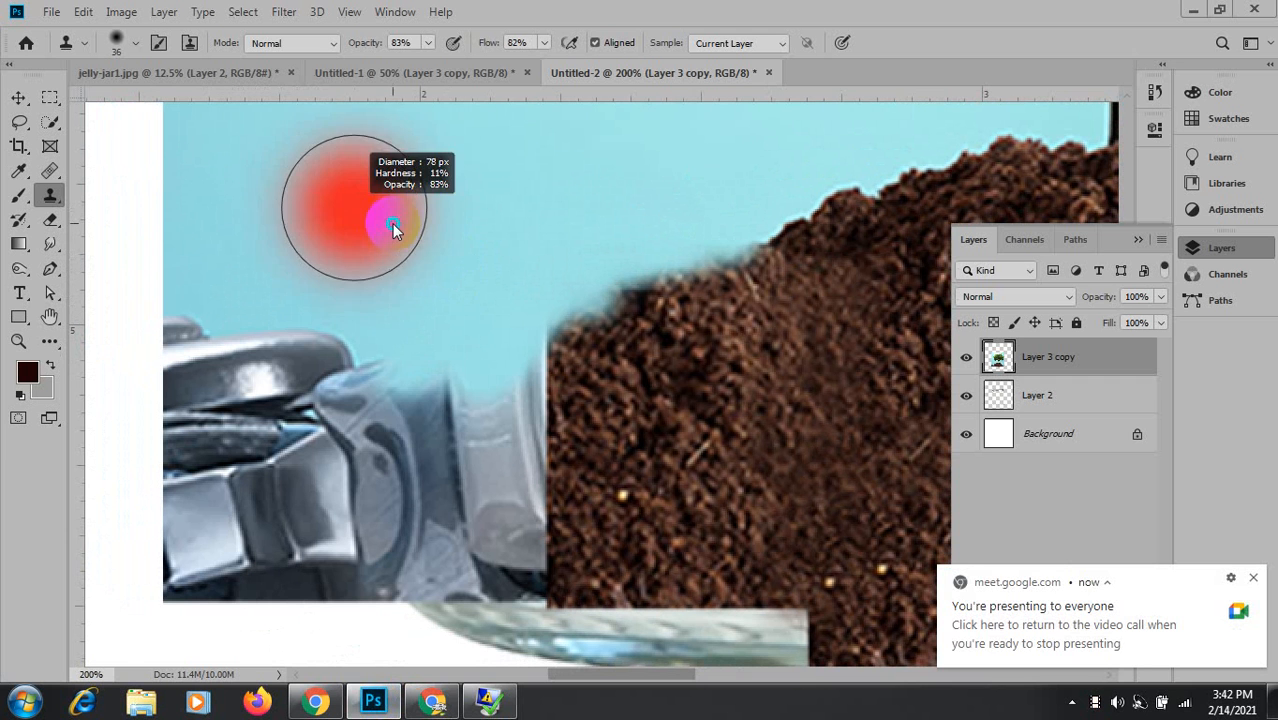
mouse_move(290, 330)
left_mouse_down()
mouse_move(402, 365)
mouse_move(372, 389)
mouse_move(208, 325)
mouse_move(268, 342)
mouse_move(200, 334)
mouse_move(267, 406)
mouse_move(214, 414)
mouse_move(272, 336)
left_mouse_up()
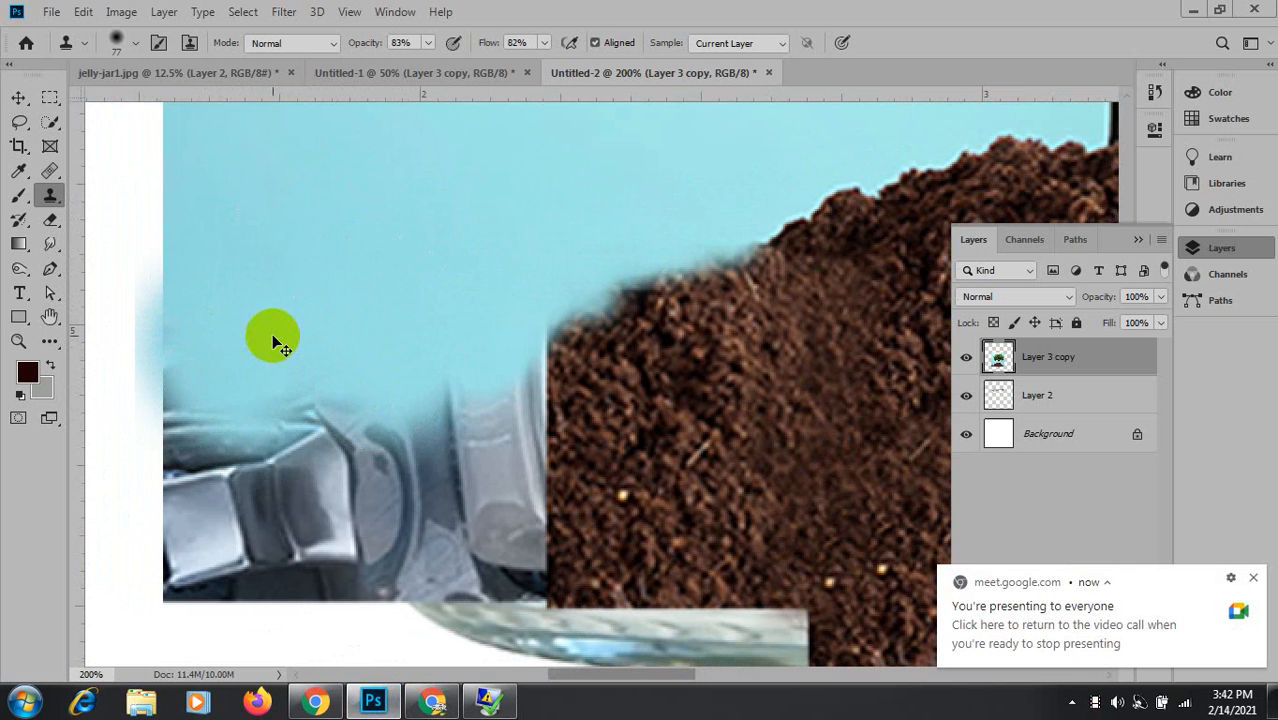
key("ctrl+z")
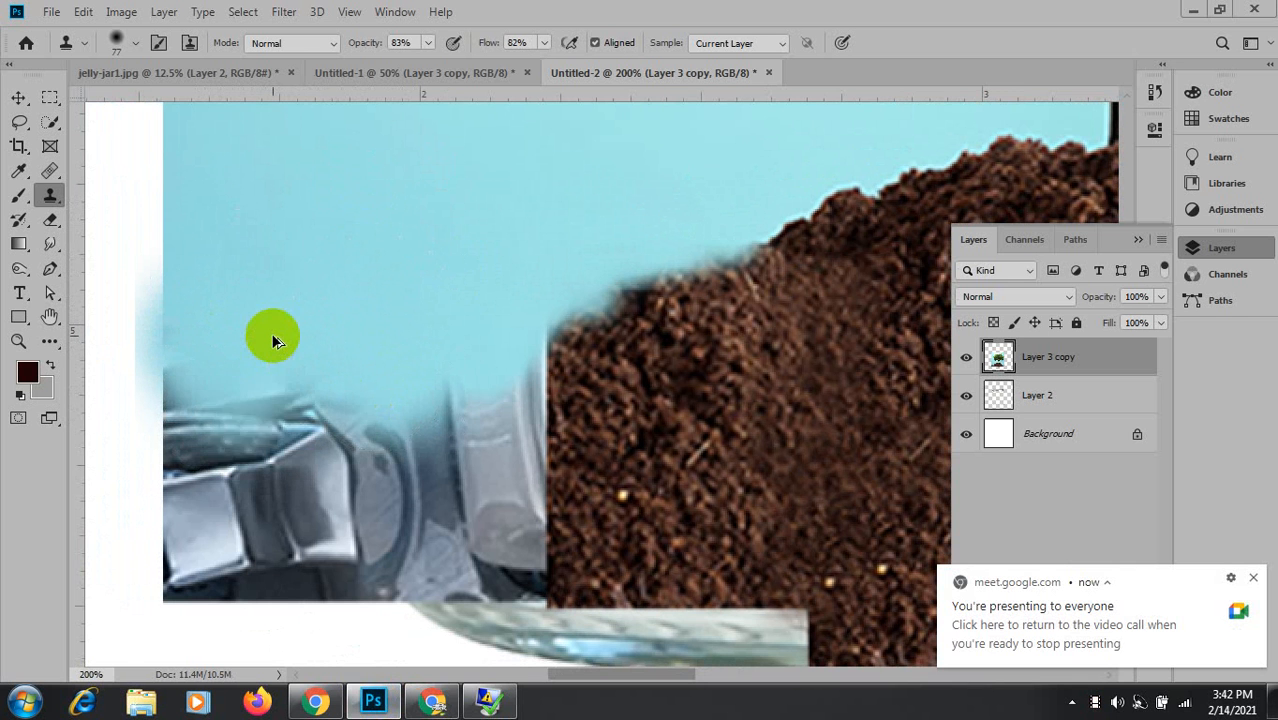
key("ctrl+z")
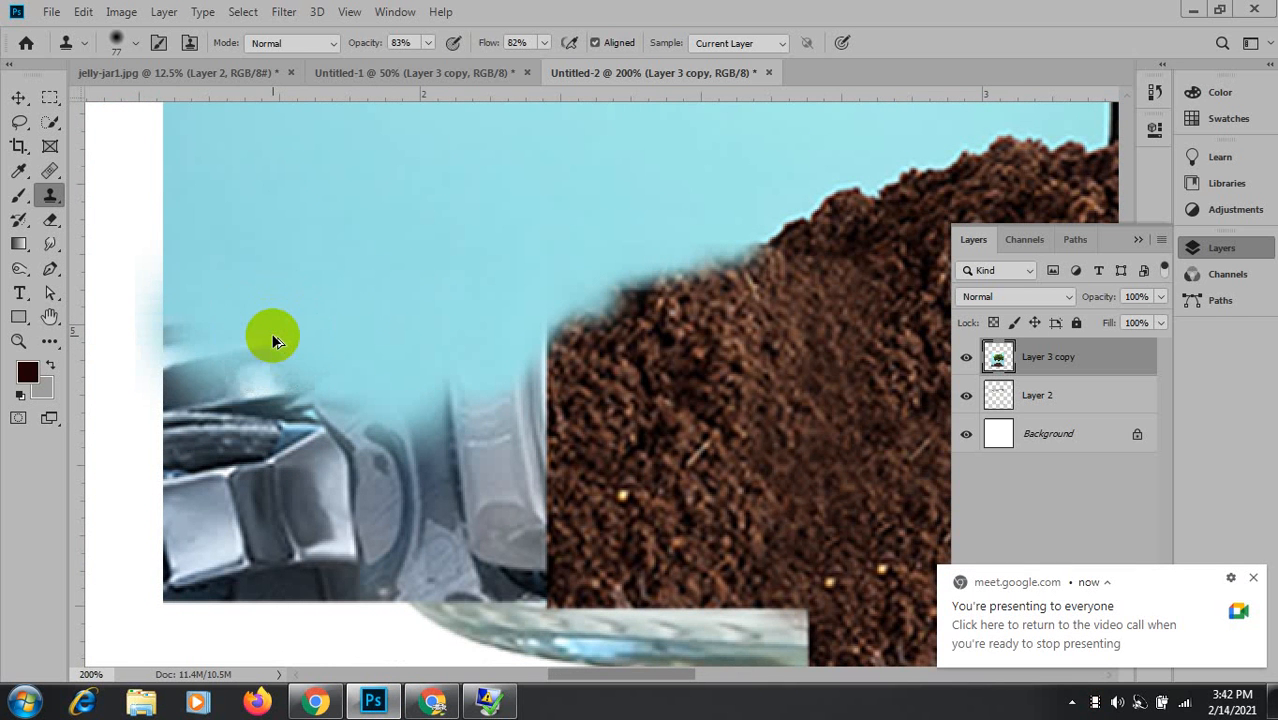
key("ctrl+z")
key("ctrl+z")
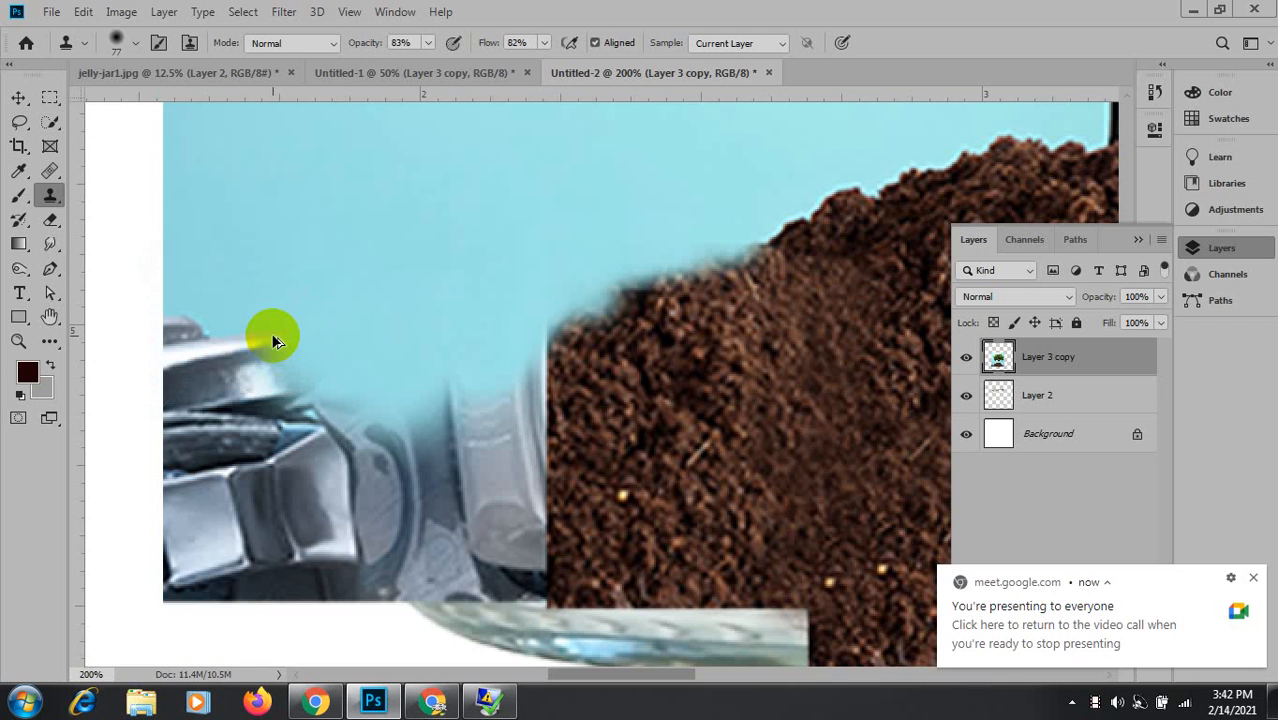
Clone sky downward over the middle of the robot hand, resampling the clean sky directly above each stroke.
left_click(211, 262, "alt")
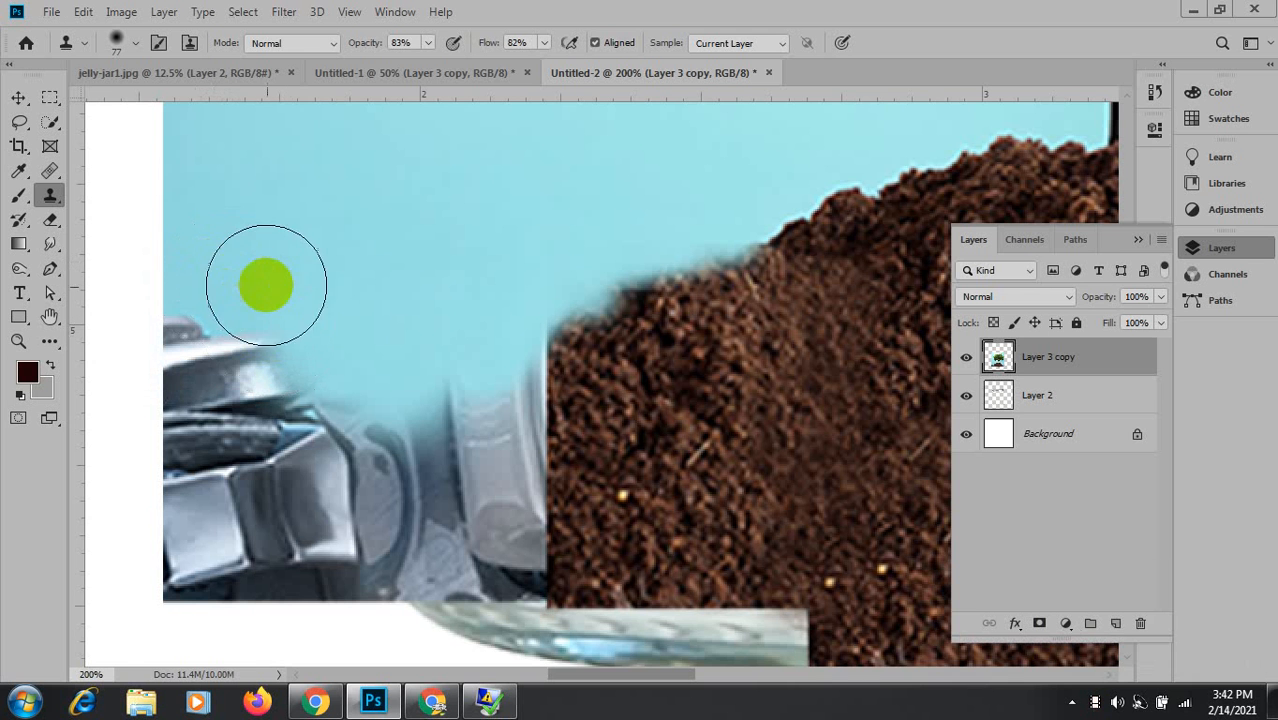
mouse_move(262, 282)
left_mouse_down()
mouse_move(257, 371)
mouse_move(263, 404)
mouse_move(285, 414)
left_mouse_up()
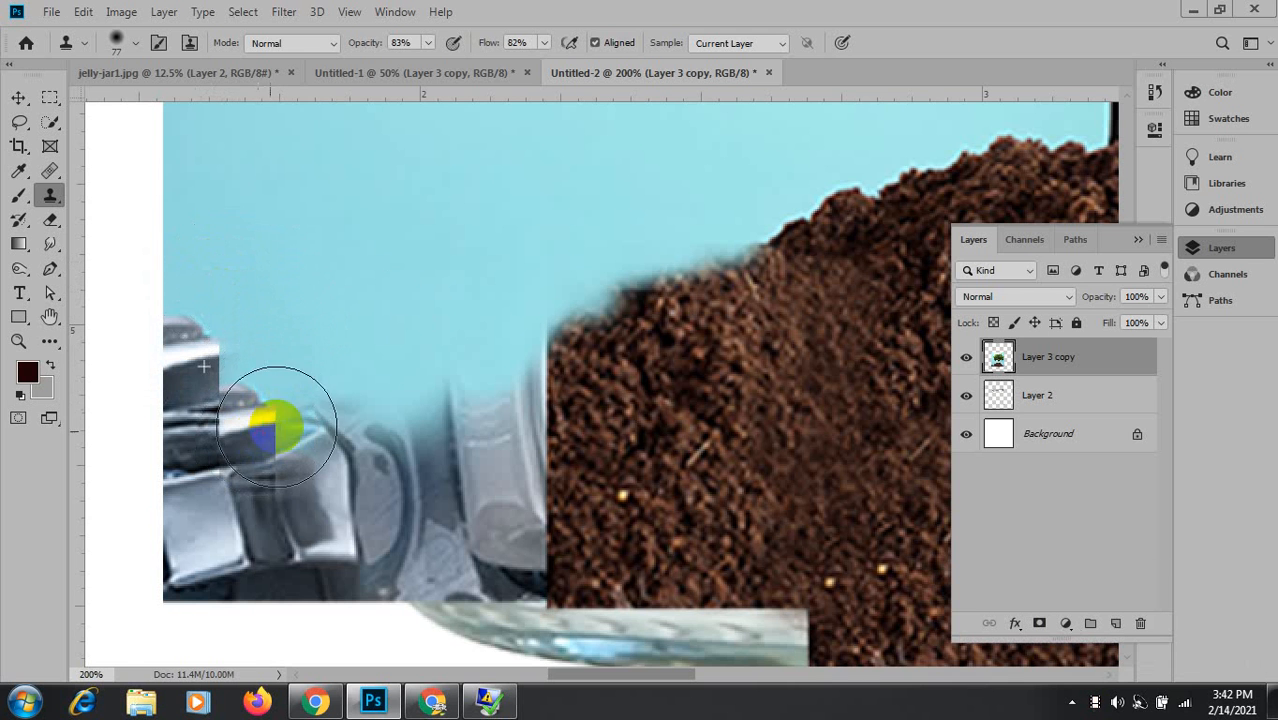
left_click(340, 275, "alt")
mouse_move(332, 320)
left_mouse_down()
mouse_move(321, 447)
mouse_move(362, 424)
left_mouse_up()
left_click(429, 244, "alt")
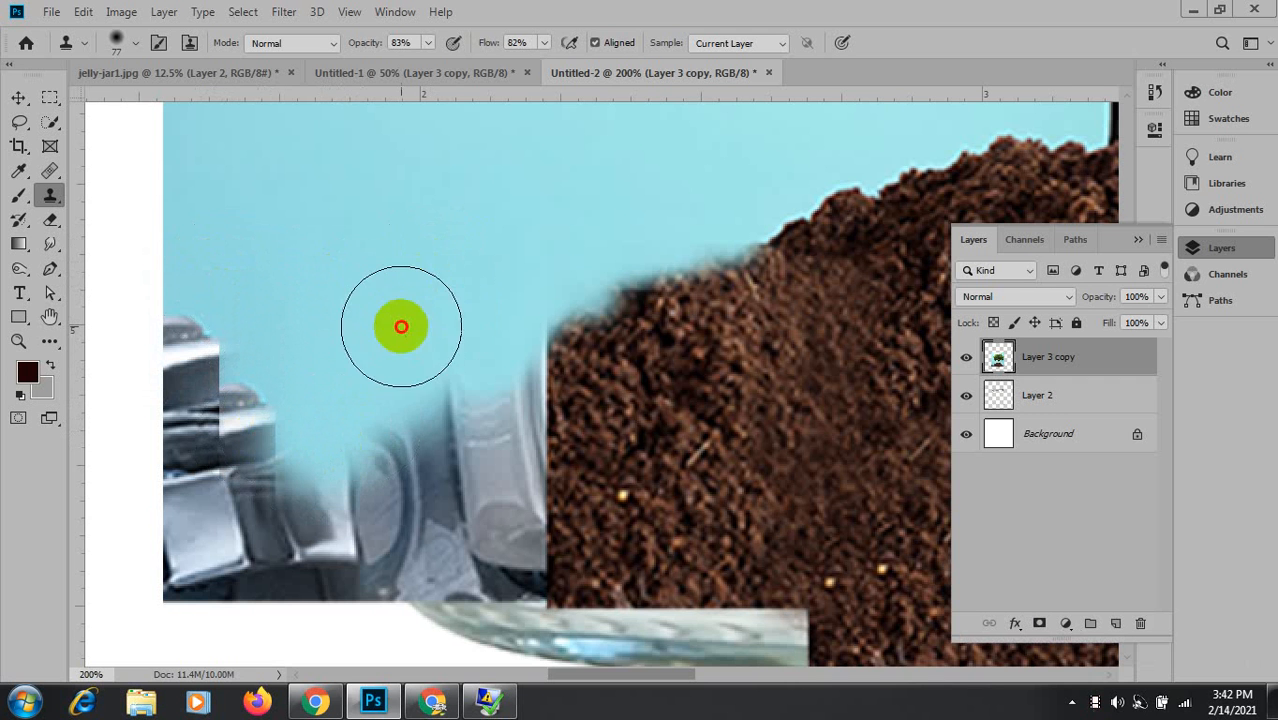
mouse_move(402, 328)
left_mouse_down()
mouse_move(374, 445)
mouse_move(392, 505)
left_mouse_up()
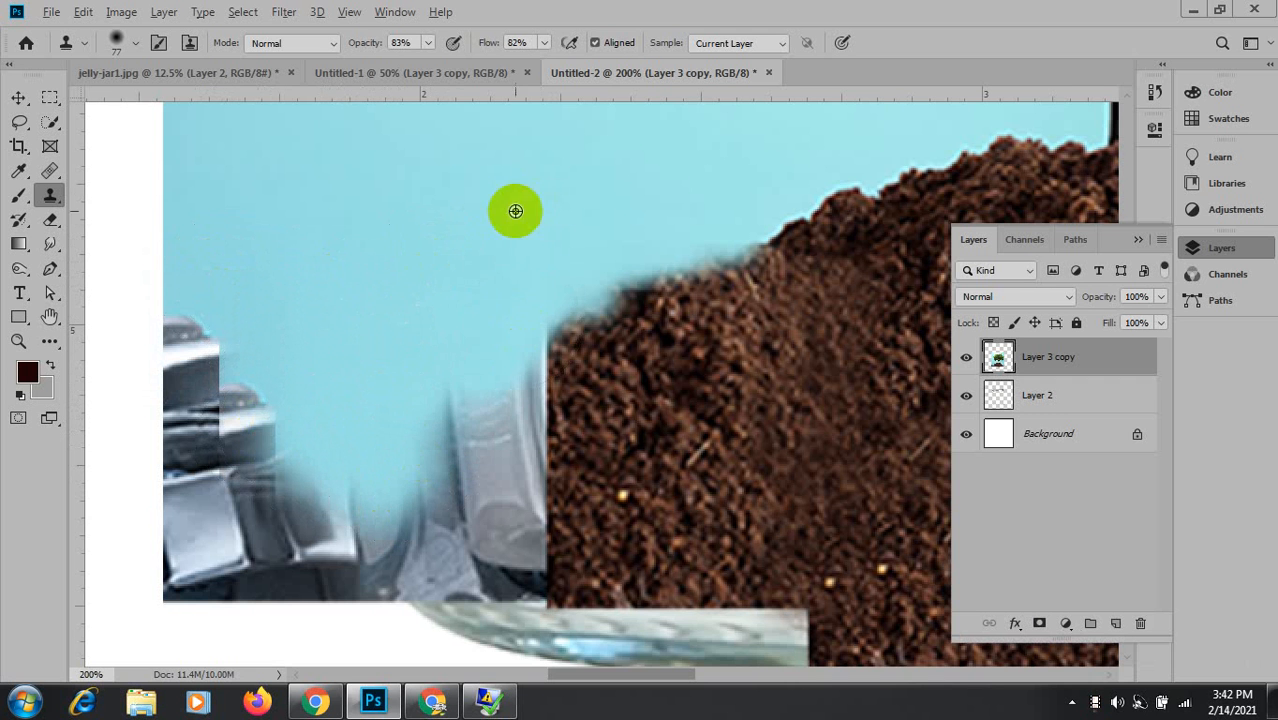
Clone sky over the robot wrist next to the soil's left edge and over the lower part of the hand.
left_click(497, 245, "alt")
left_click_drag(474, 330, 465, 478)
left_click(454, 226, "alt")
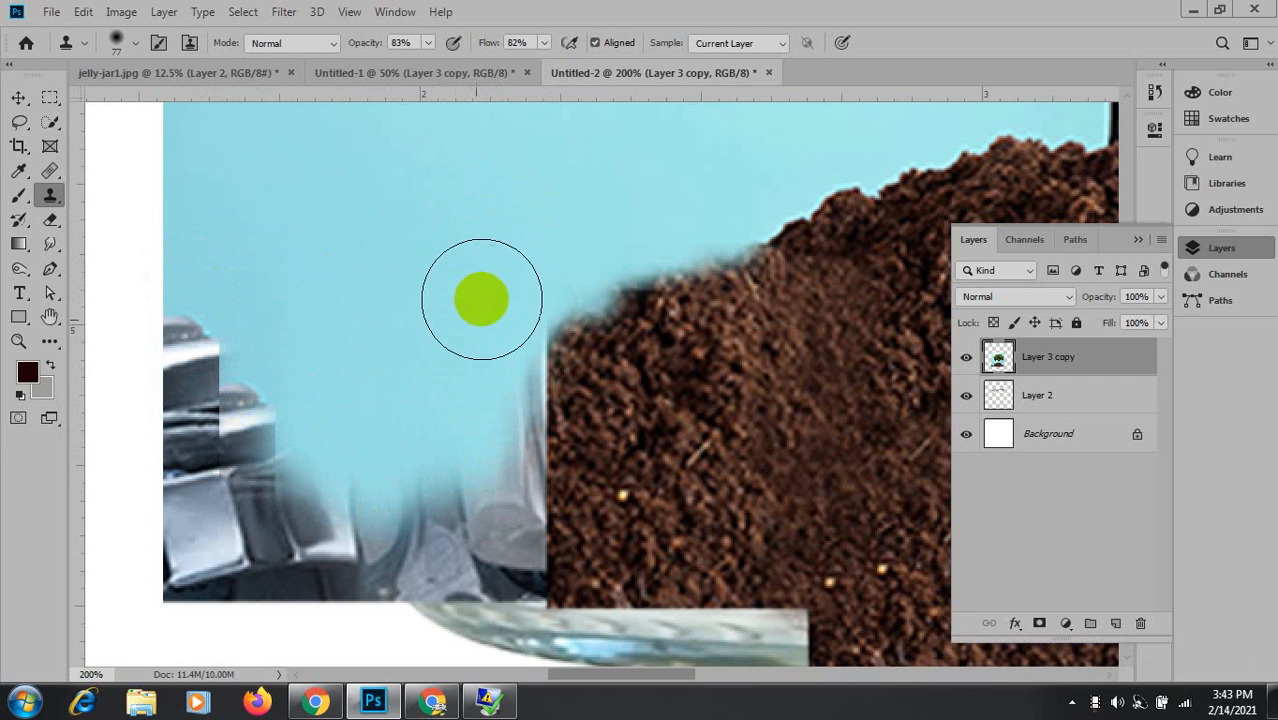
left_click_drag(479, 289, 491, 434)
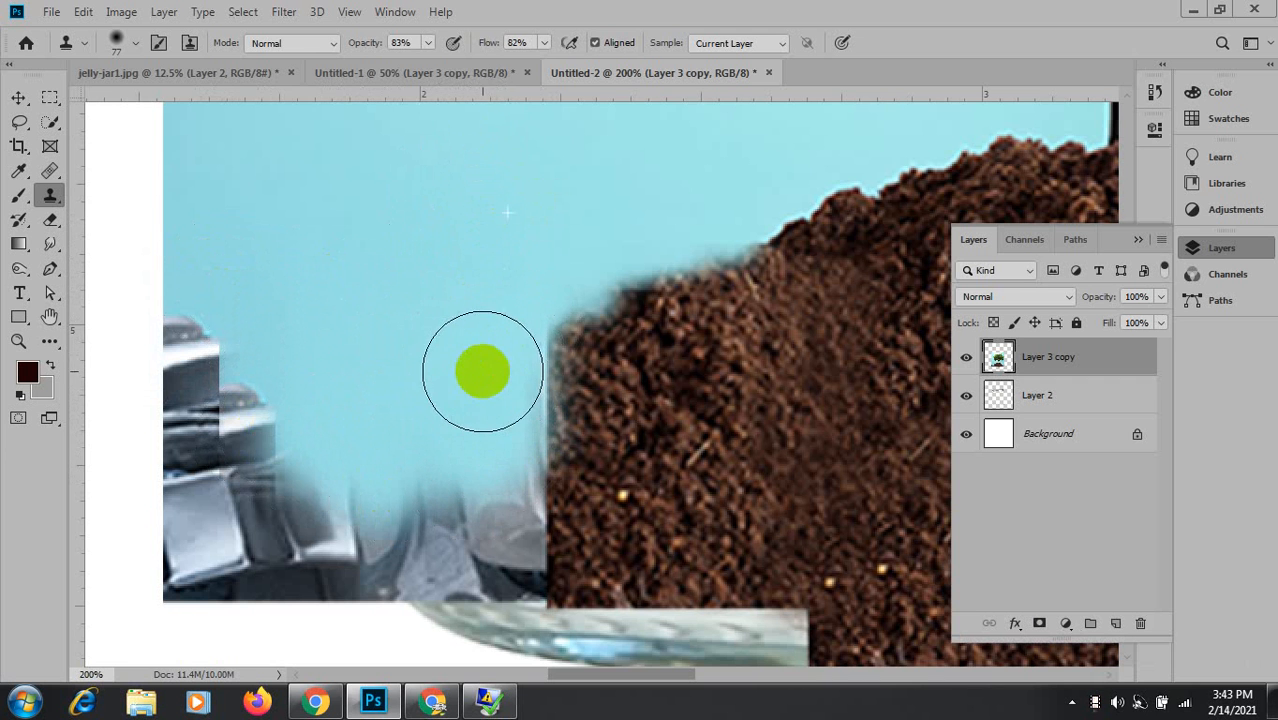
left_click(339, 297, "alt")
mouse_move(317, 400)
left_mouse_down()
mouse_move(277, 405)
mouse_move(271, 445)
mouse_move(288, 479)
mouse_move(338, 524)
mouse_move(423, 514)
left_mouse_up()
mouse_move(557, 199)
left_mouse_down()
mouse_move(74, 353)
mouse_move(262, 248)
left_mouse_up()
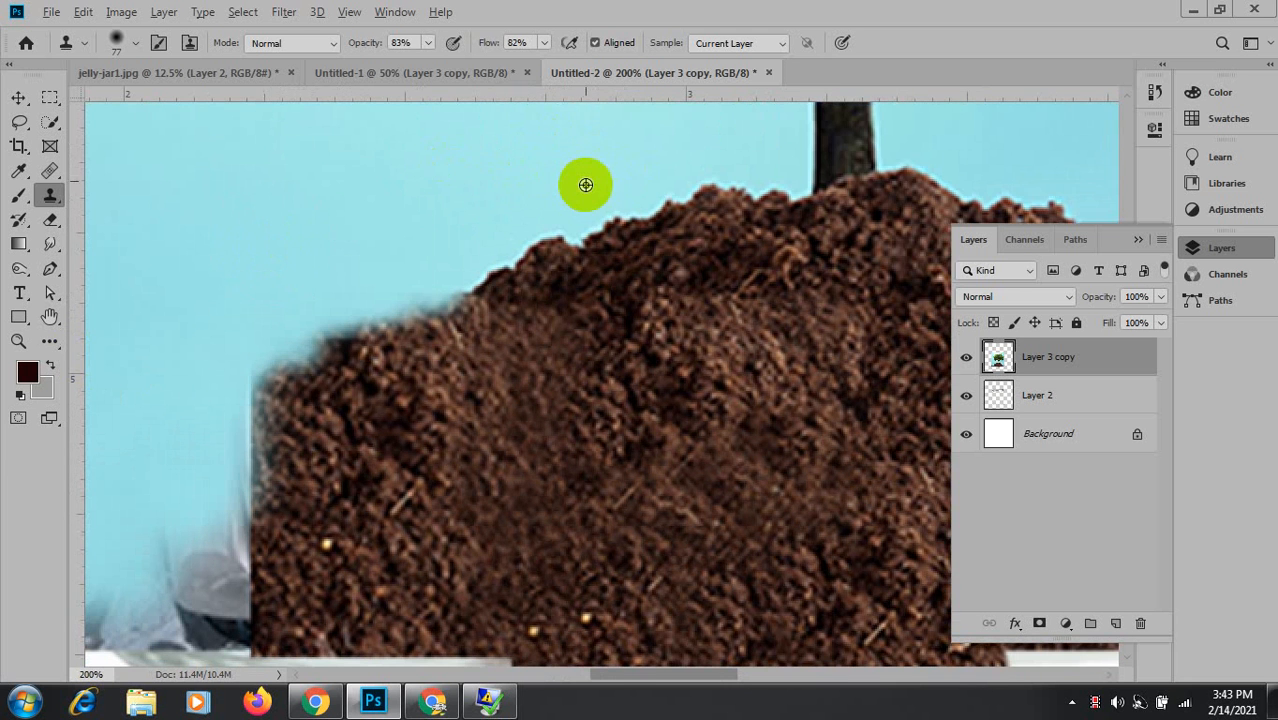
Clone the soil slope diagonally down past the square patch's left corner and over the robot hand.
mouse_move(553, 182)
left_mouse_down()
mouse_move(349, 333)
mouse_move(194, 471)
left_mouse_up()
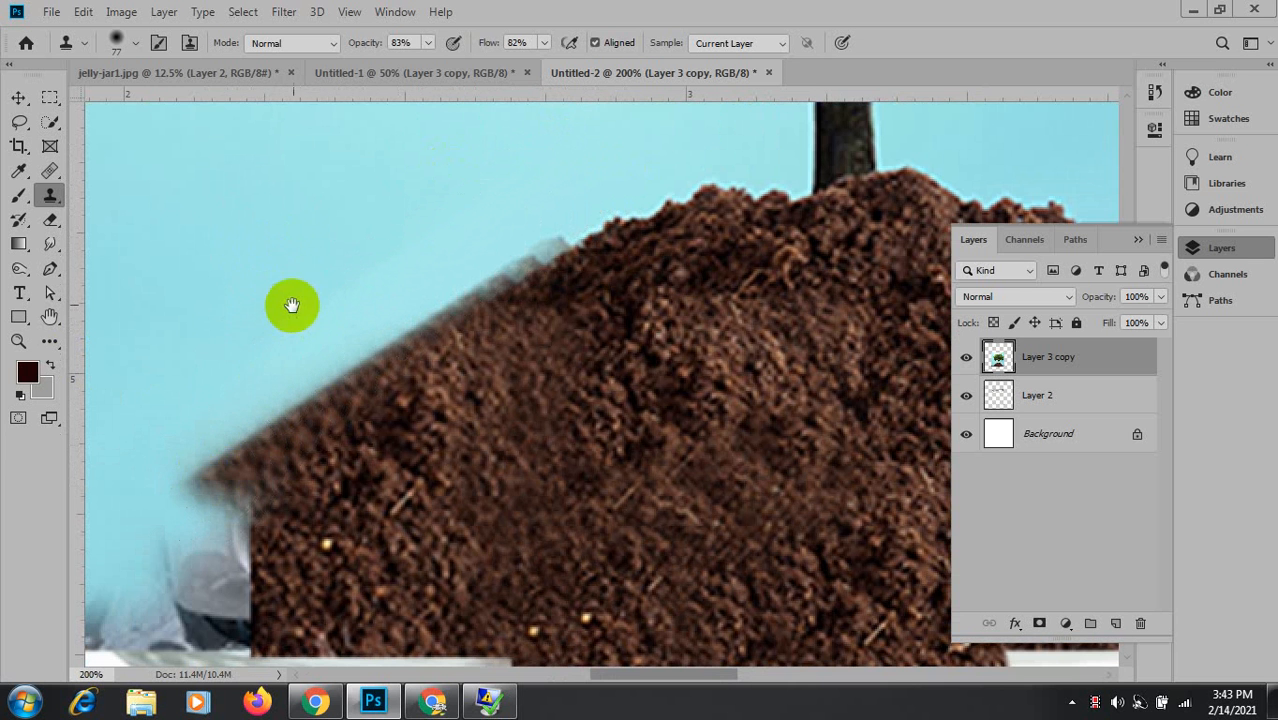
mouse_move(291, 303)
left_mouse_down()
mouse_move(455, 160)
mouse_move(397, 208)
left_mouse_up()
mouse_move(410, 368)
left_mouse_down()
mouse_move(300, 471)
mouse_move(269, 525)
left_mouse_up()
key("ctrl+z")
mouse_move(377, 300)
left_mouse_down()
mouse_move(388, 240)
mouse_move(411, 208)
left_mouse_up()
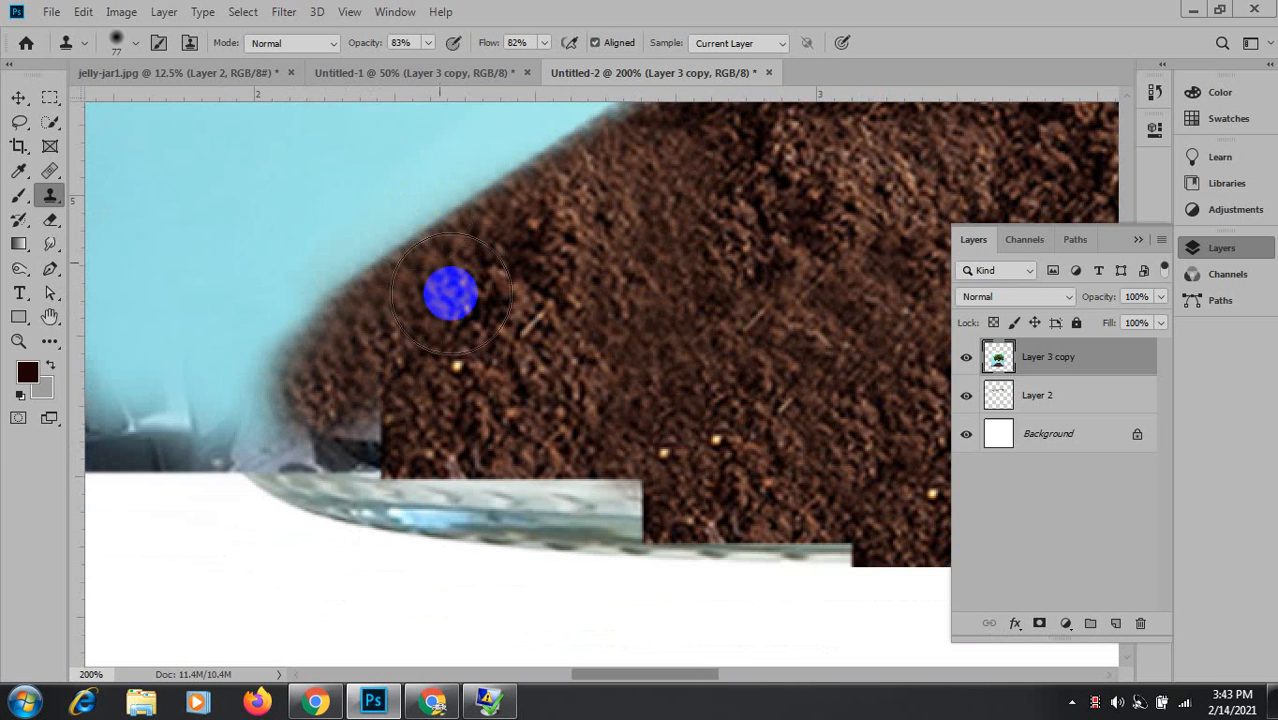
Clone soil over the gap at the mound's lower-left corner, hiding the square patch edge beside the jar base.
left_click(454, 345, "alt")
mouse_move(428, 403)
left_mouse_down()
mouse_move(330, 437)
mouse_move(275, 413)
mouse_move(282, 377)
mouse_move(498, 423)
mouse_move(439, 344)
mouse_move(407, 328)
mouse_move(335, 359)
mouse_move(246, 445)
mouse_move(204, 448)
mouse_move(472, 288)
mouse_move(619, 320)
left_mouse_up()
left_click(408, 327, "alt")
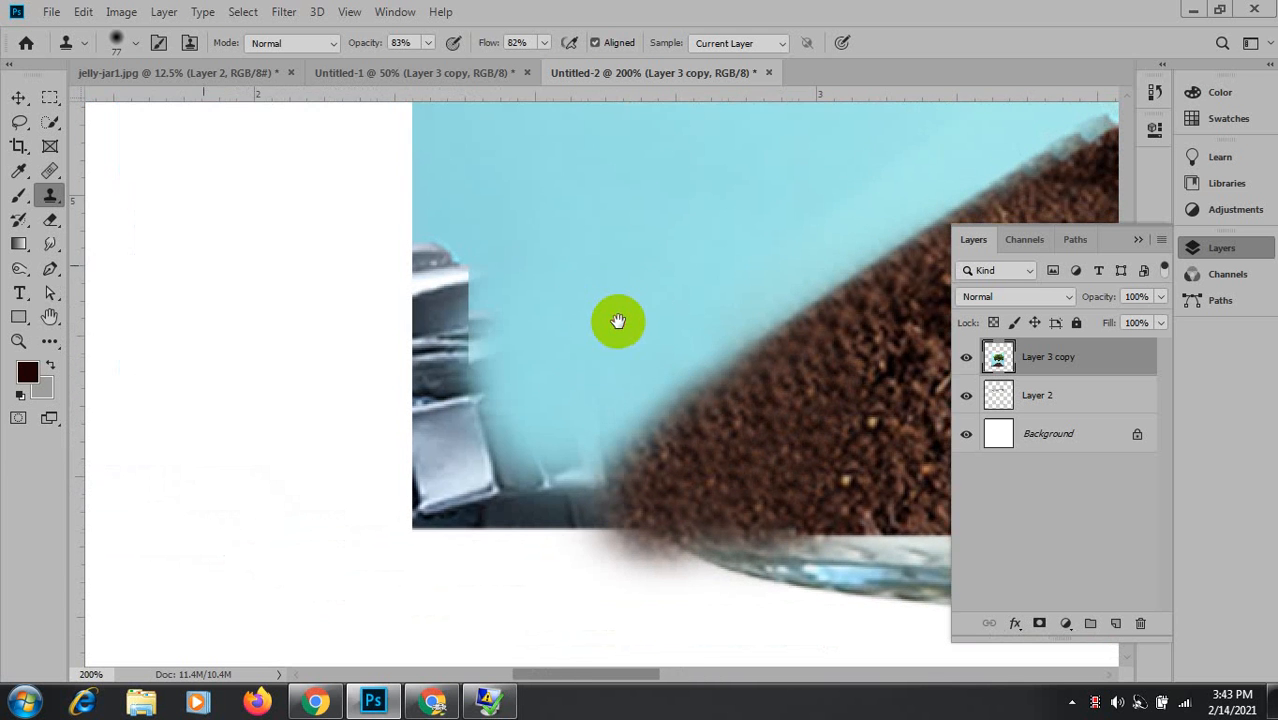
Rotate the clone brush tip's angle to about -88°.
left_click_drag(726, 317, 191, 365)
left_click_drag(551, 328, 209, 387)
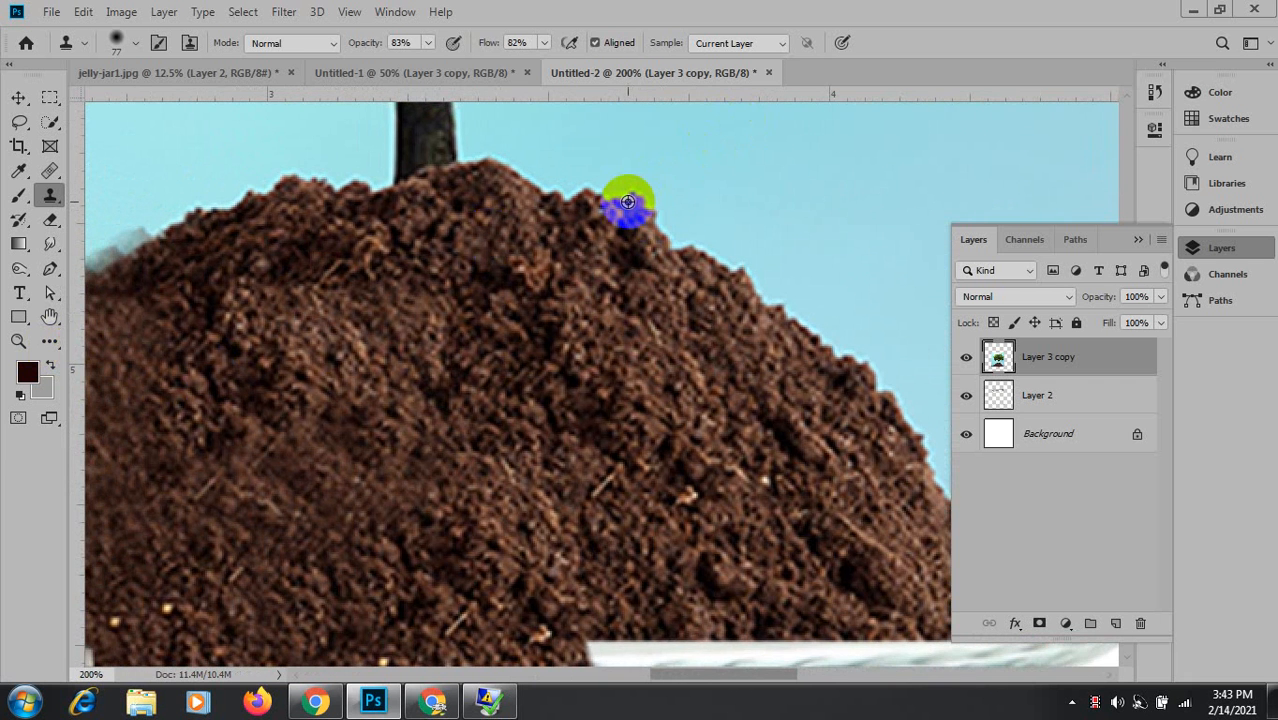
left_click_drag(288, 232, 564, 250)
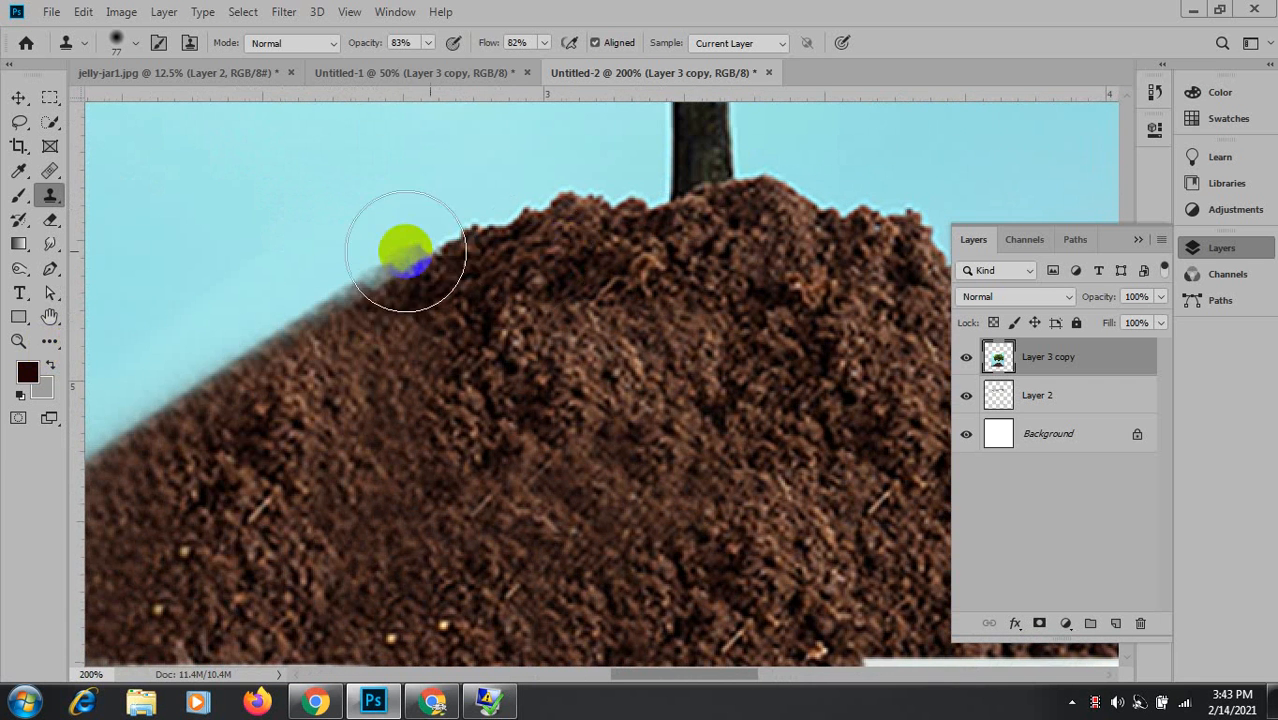
left_click(137, 44)
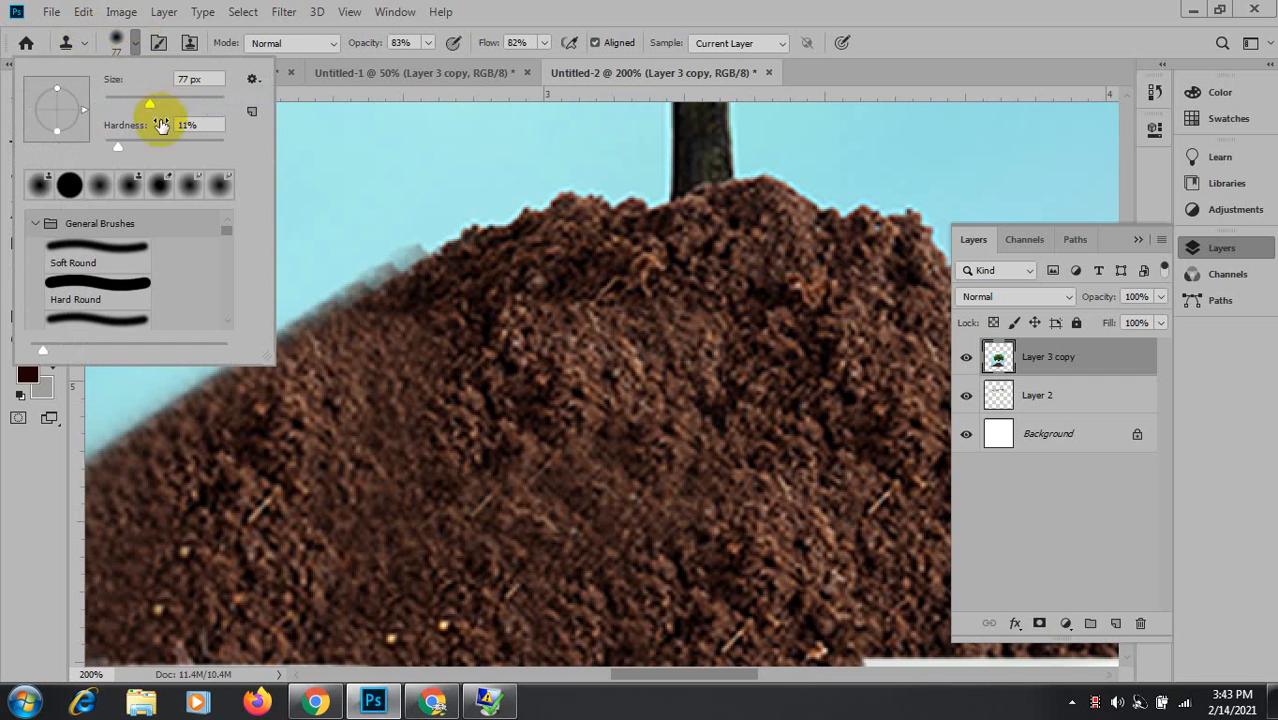
left_click_drag(76, 84, 66, 108)
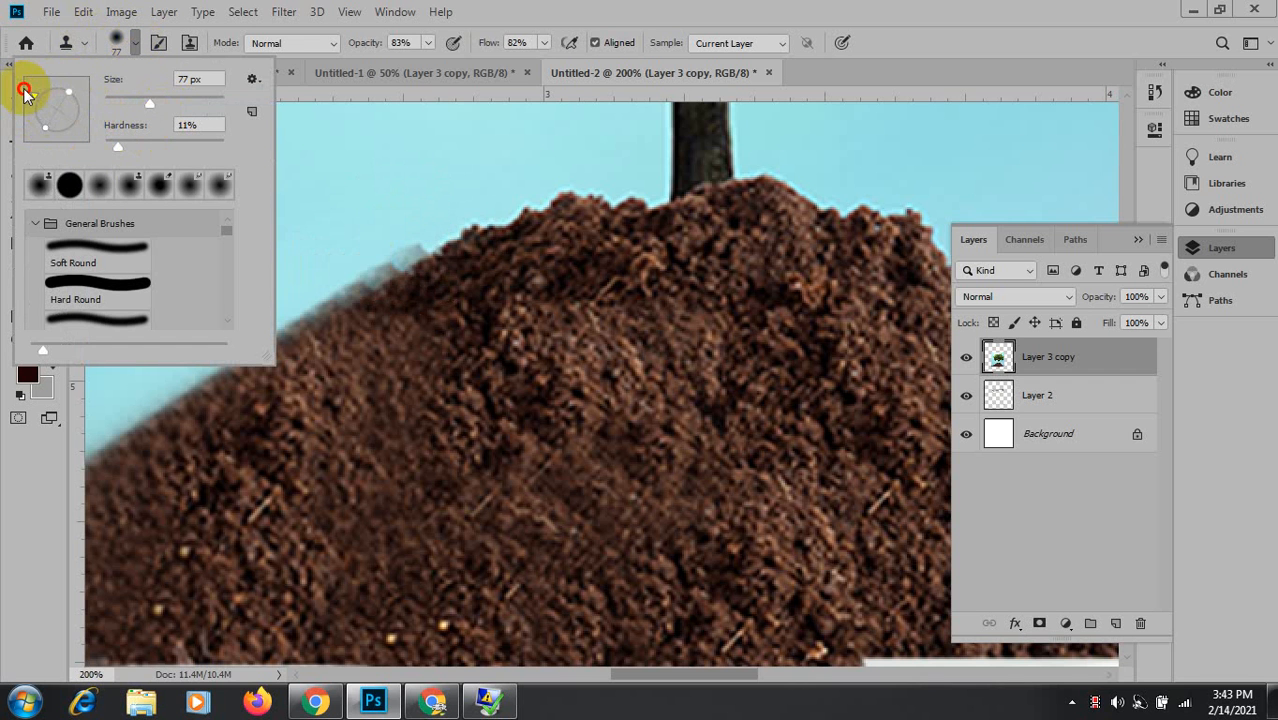
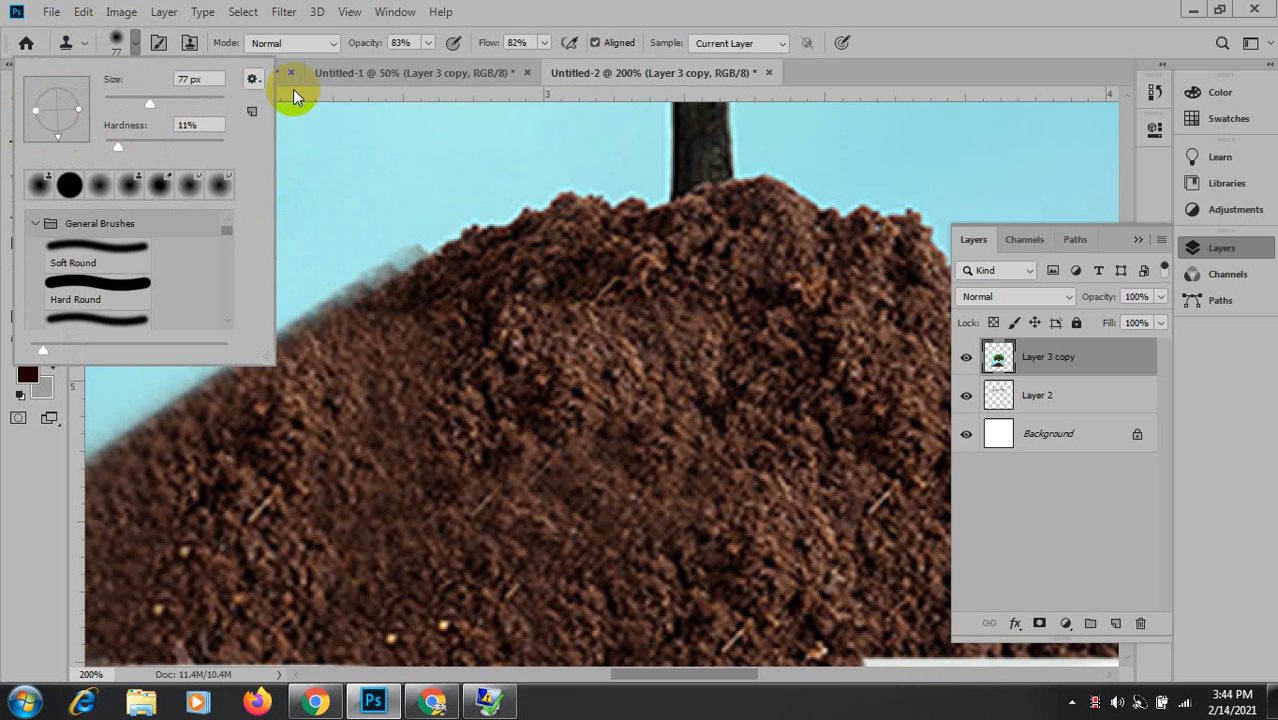
left_click(688, 354, "alt")
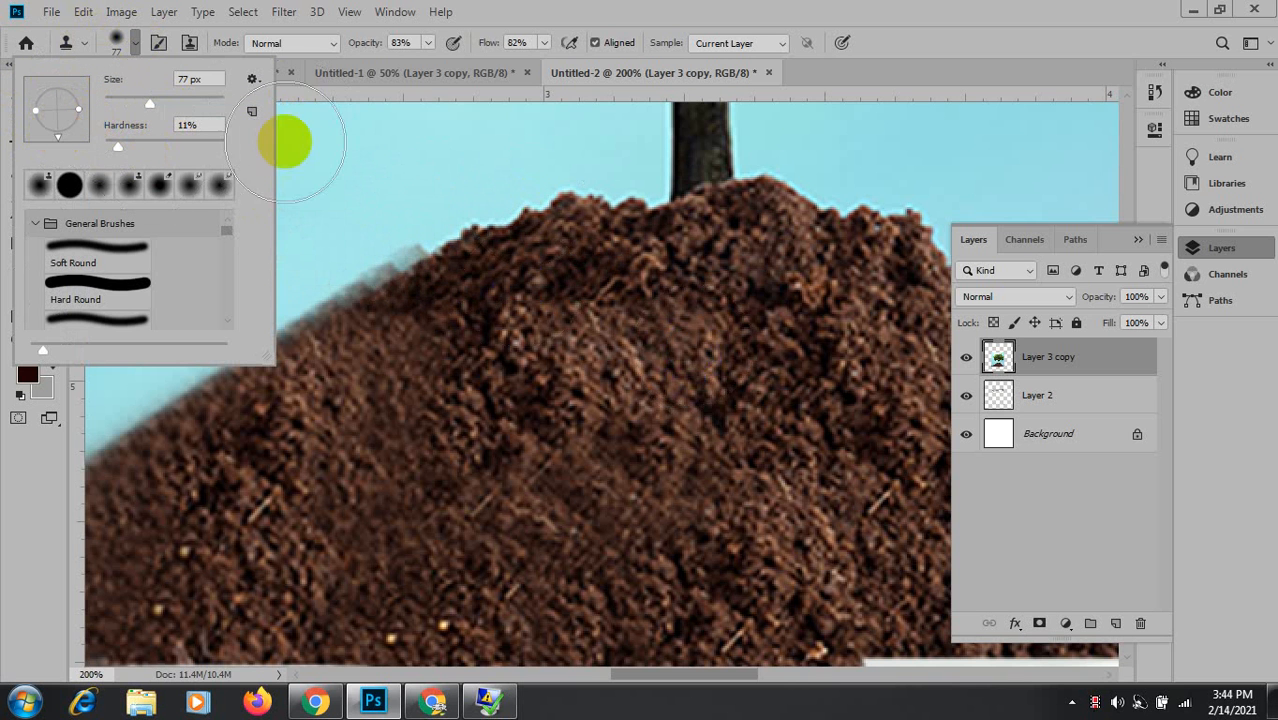
left_click(137, 42)
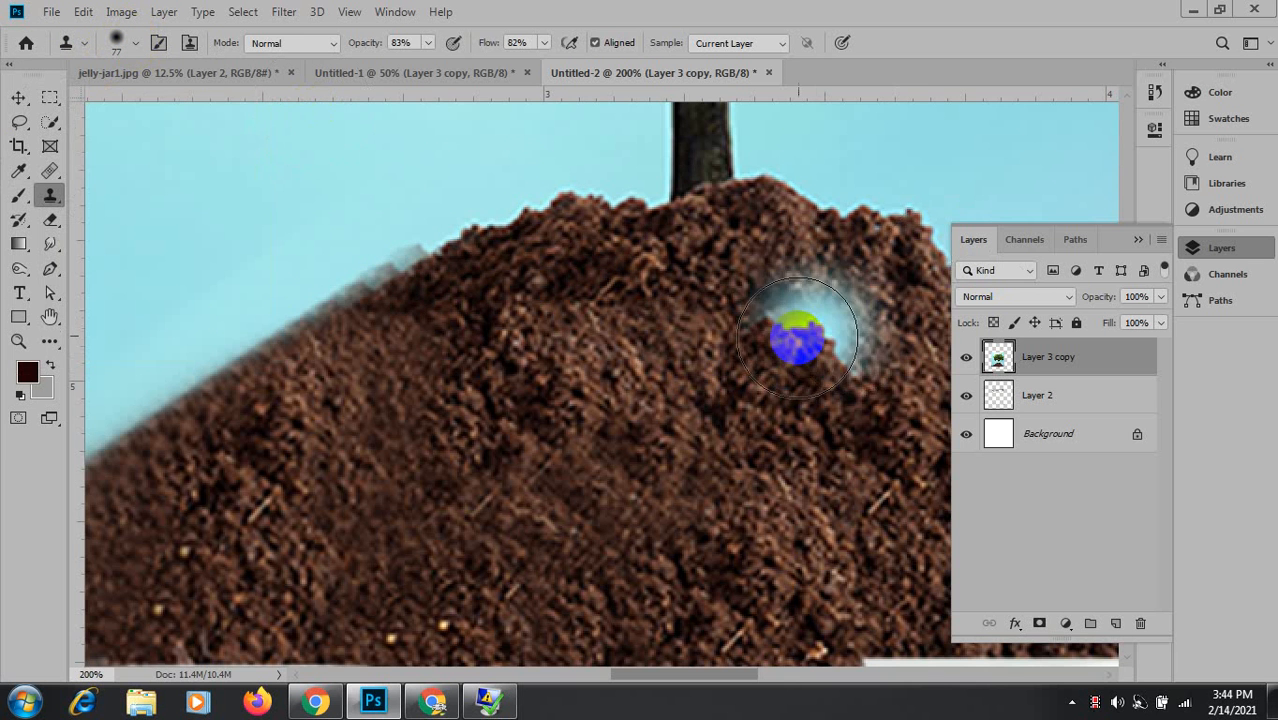
mouse_move(793, 334)
left_mouse_down()
mouse_move(659, 317)
mouse_move(413, 318)
left_mouse_up()
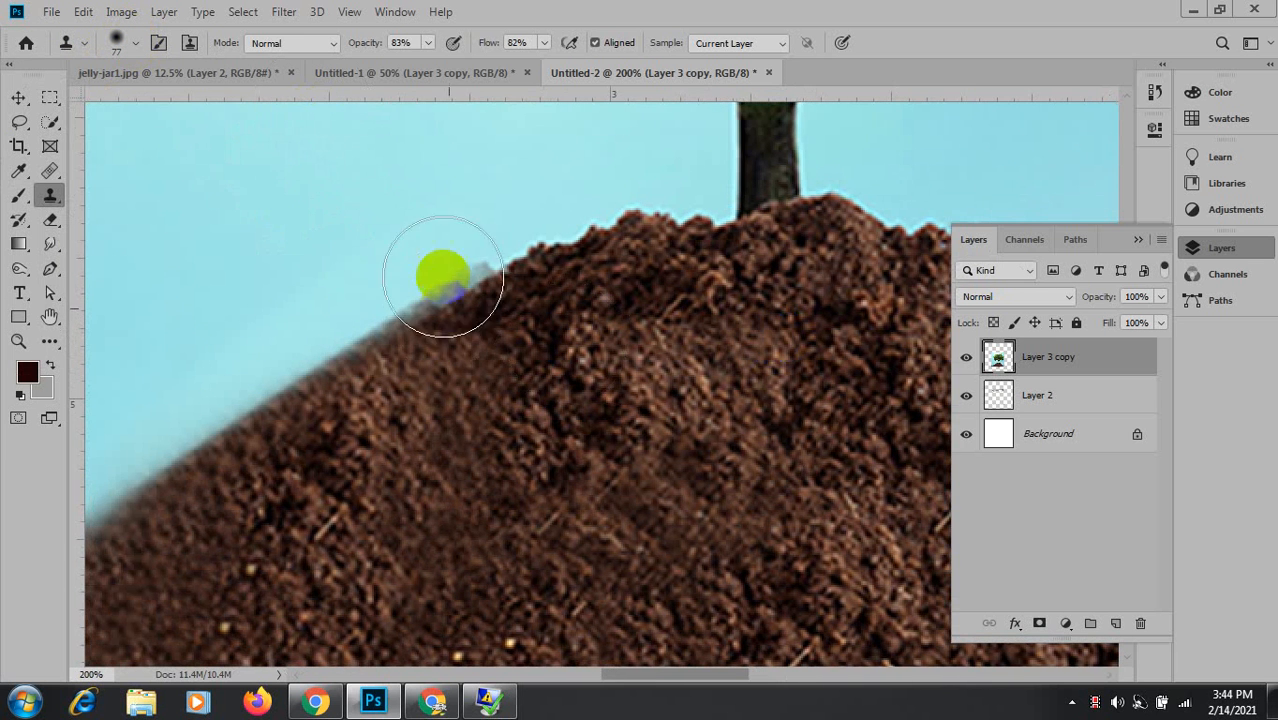
key("alt")
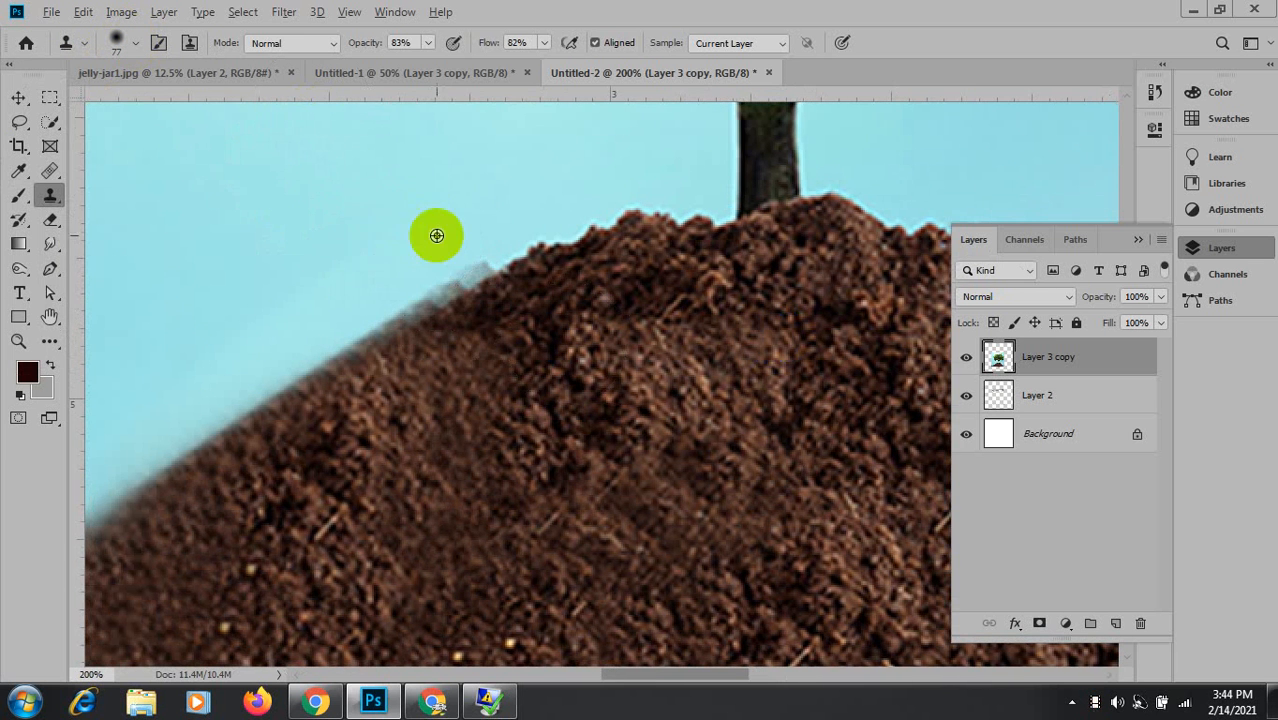
left_click(50, 221)
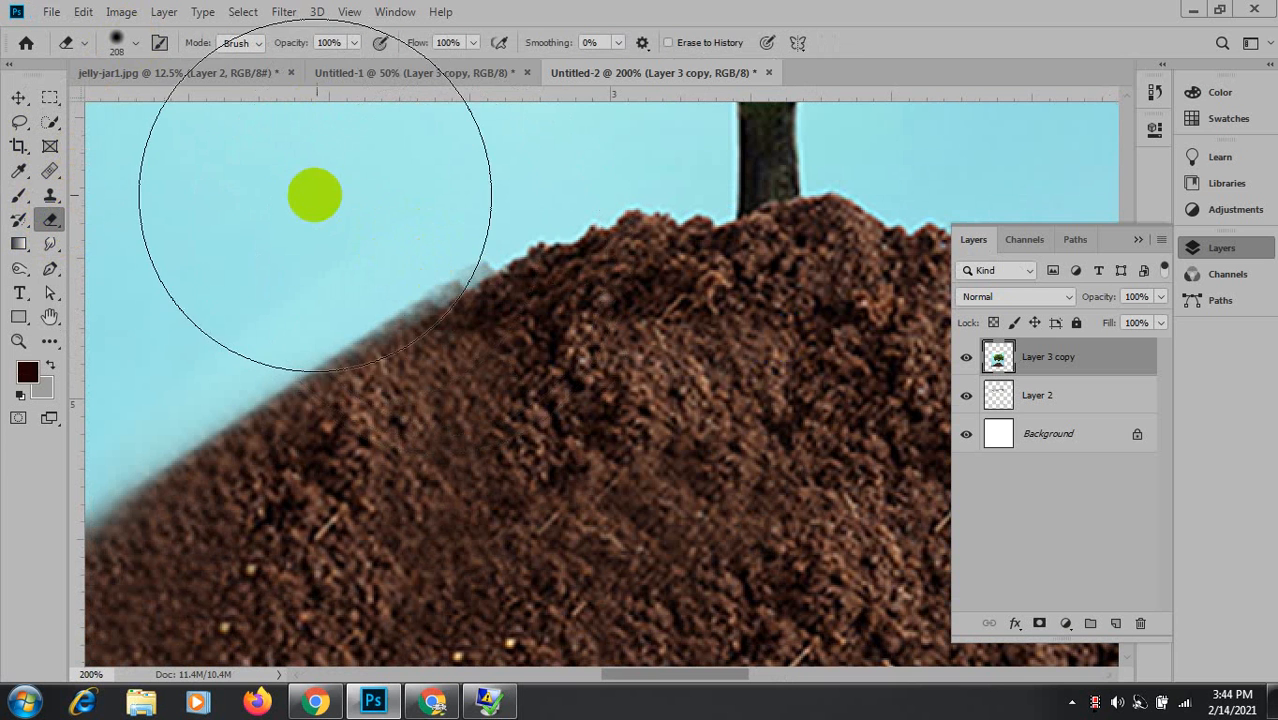
right_click(362, 225, "alt")
left_click_drag(341, 227, 386, 226)
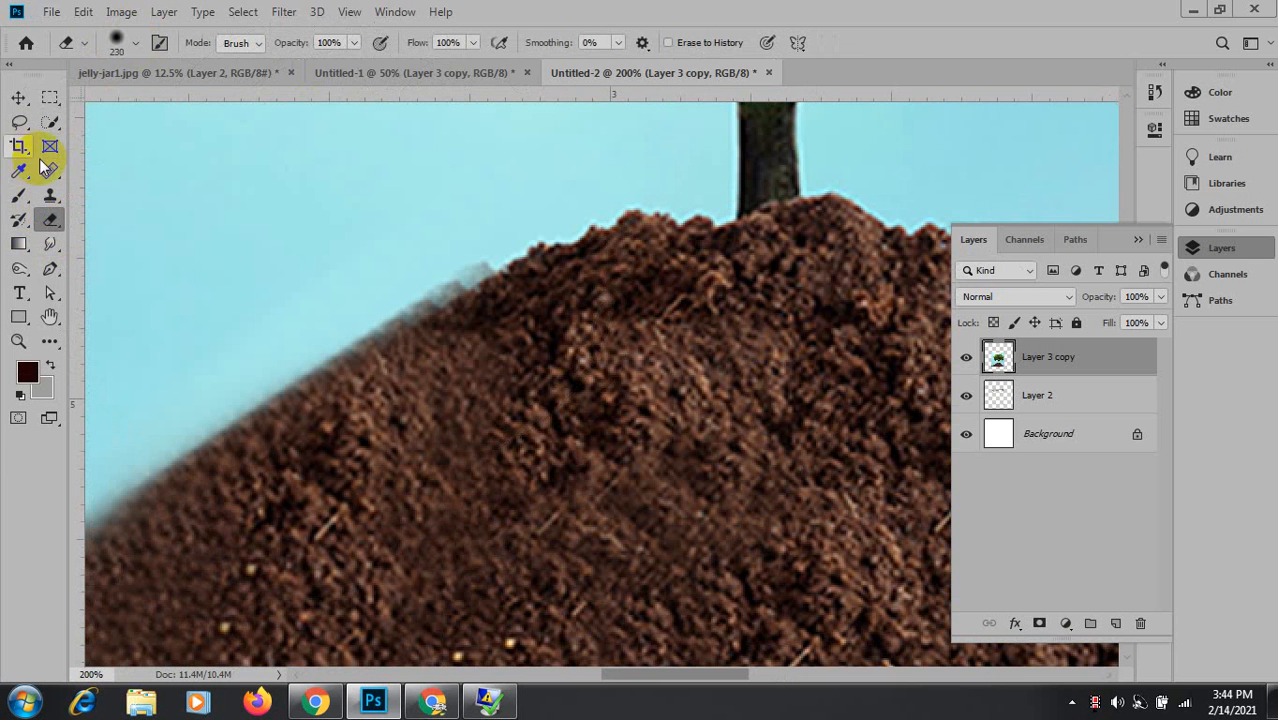
left_click(50, 195)
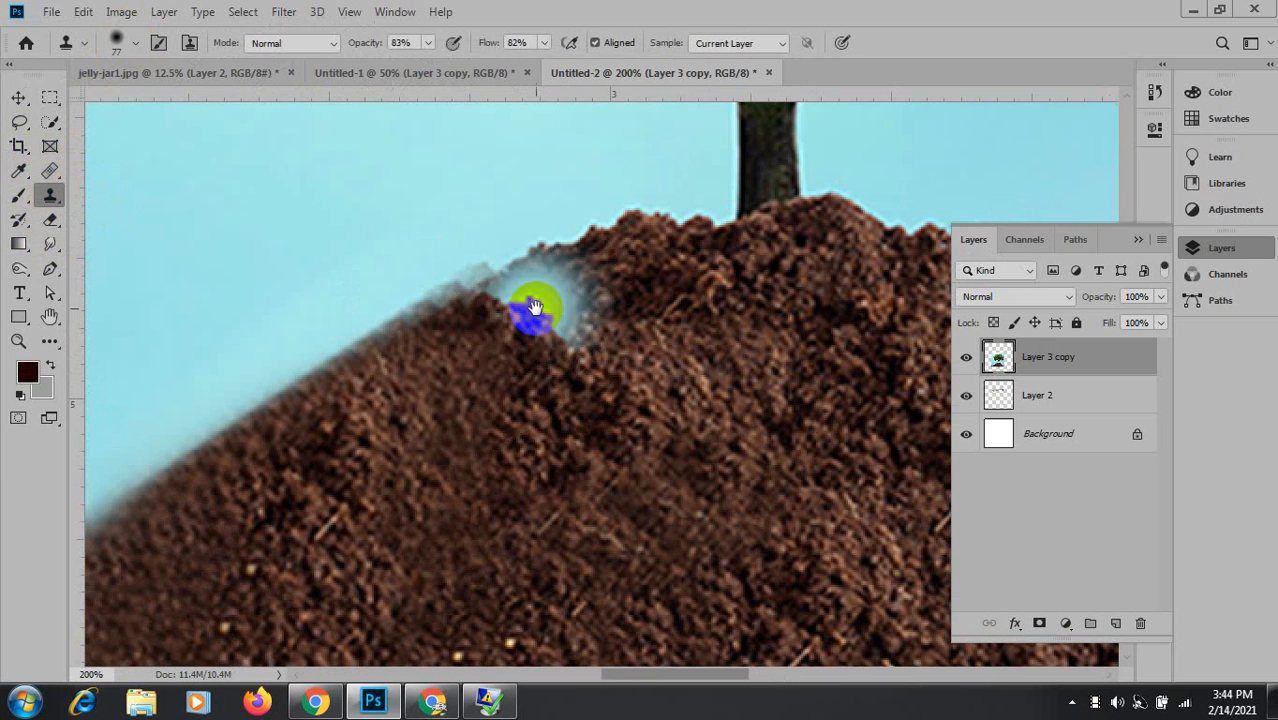
mouse_move(528, 300)
left_mouse_down()
mouse_move(208, 331)
mouse_move(188, 280)
mouse_move(568, 342)
mouse_move(345, 344)
mouse_move(579, 308)
mouse_move(542, 277)
mouse_move(502, 208)
mouse_move(510, 187)
left_mouse_up()
key("ctrl+z")
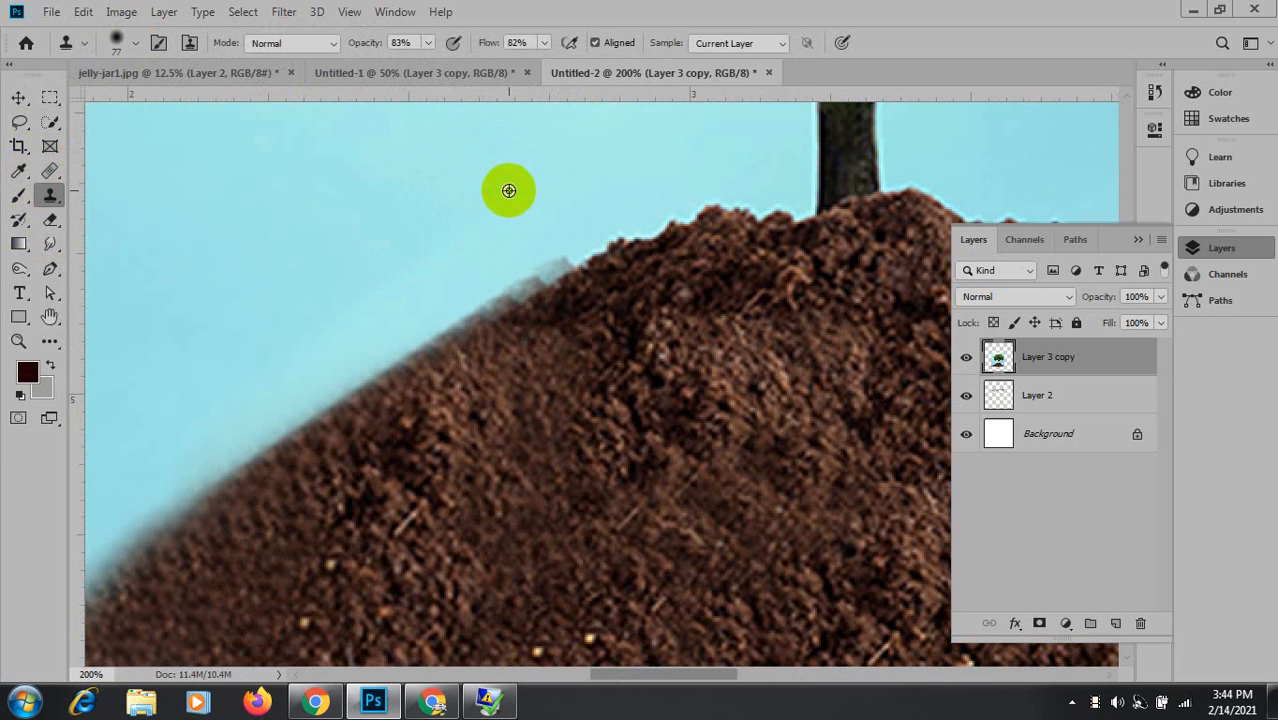
Clone sky over the blurred bump on the mound's upper-left edge and set the clone brush to 100% hardness and about 22 px.
left_click(509, 190, "alt")
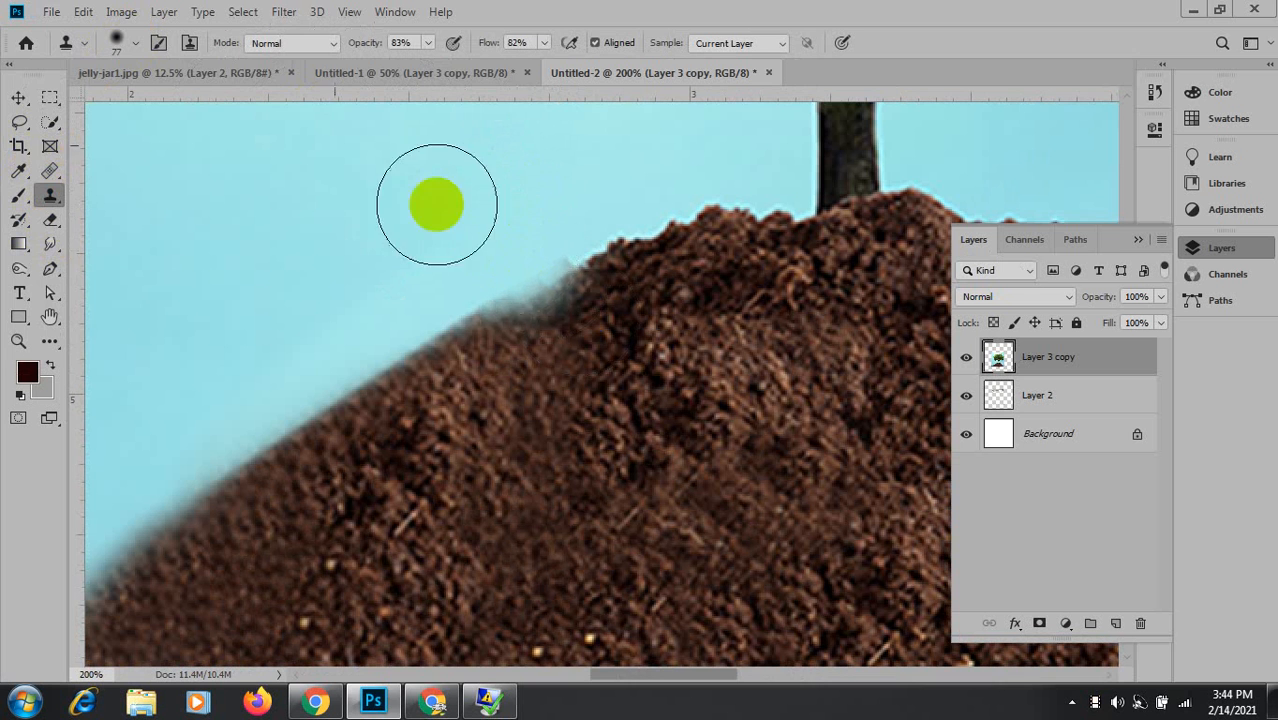
left_click(134, 42)
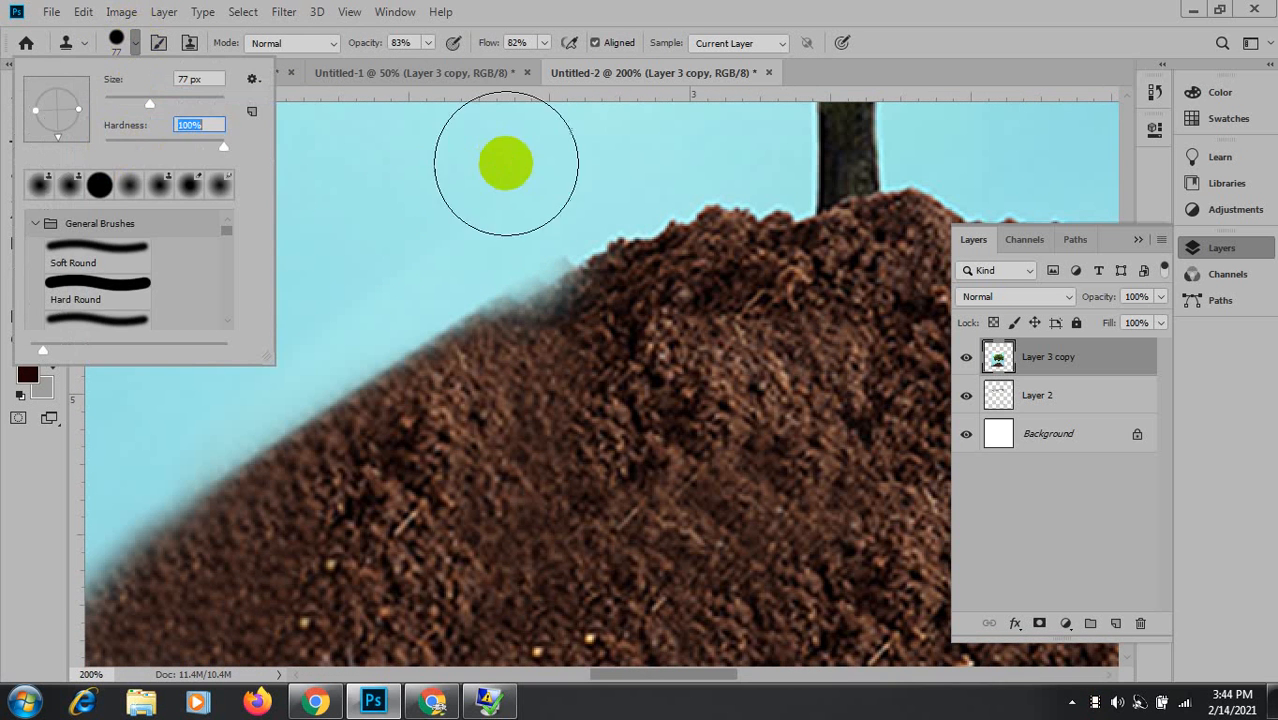
left_click(462, 208)
left_click(462, 208, "alt")
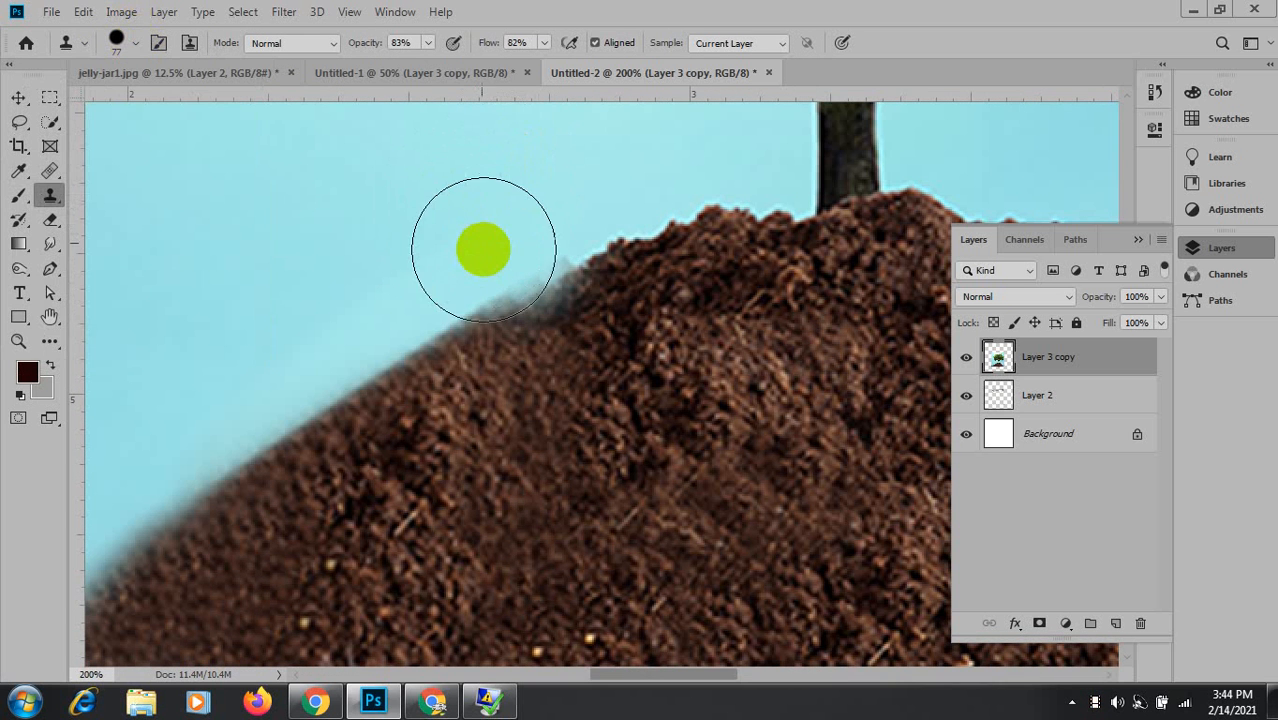
left_click_drag(491, 244, 457, 244)
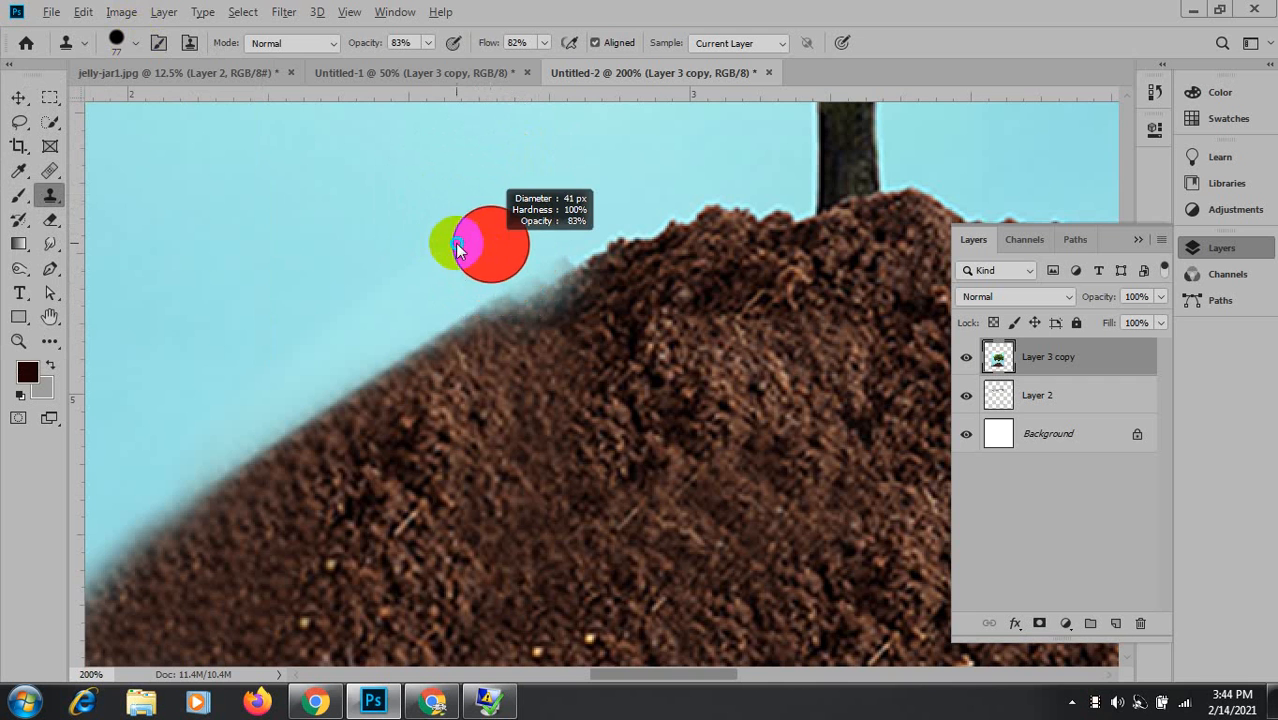
Show the full brush settings and choose the rough 3498 px textured tip for the Clone Stamp.
left_click(136, 42)
left_click_drag(230, 228, 220, 318)
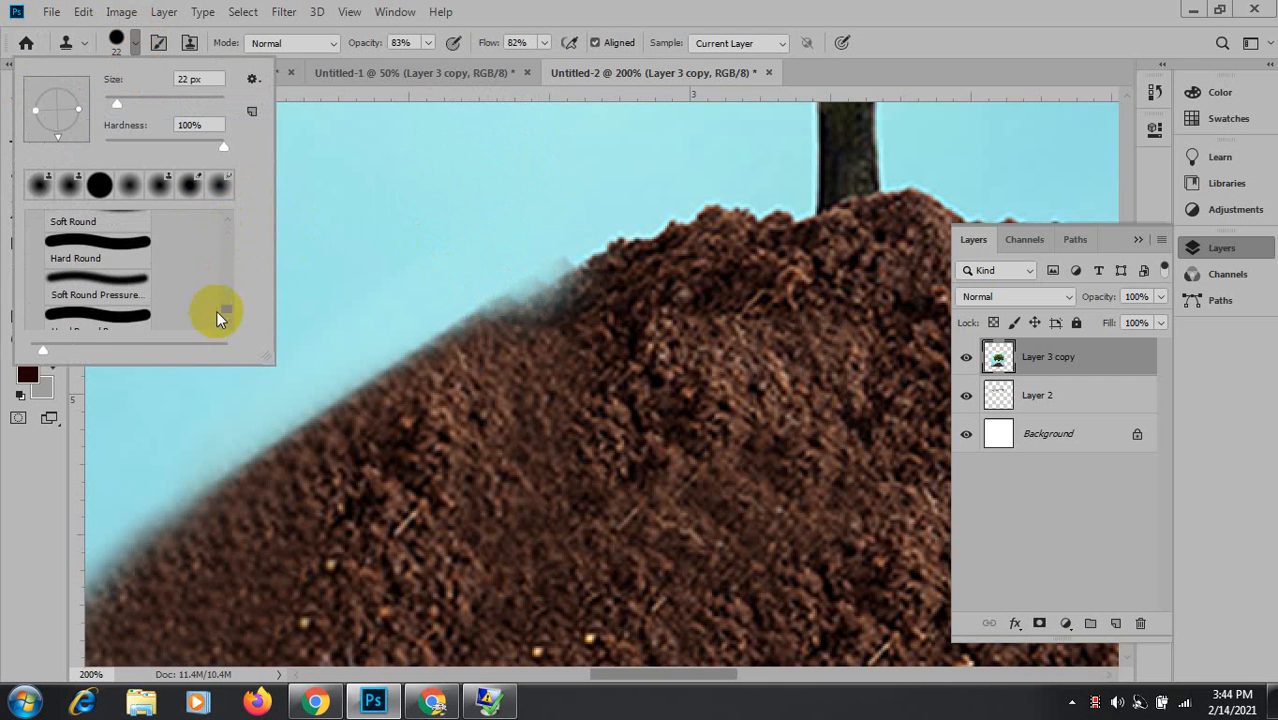
left_click(400, 13)
left_click(400, 13)
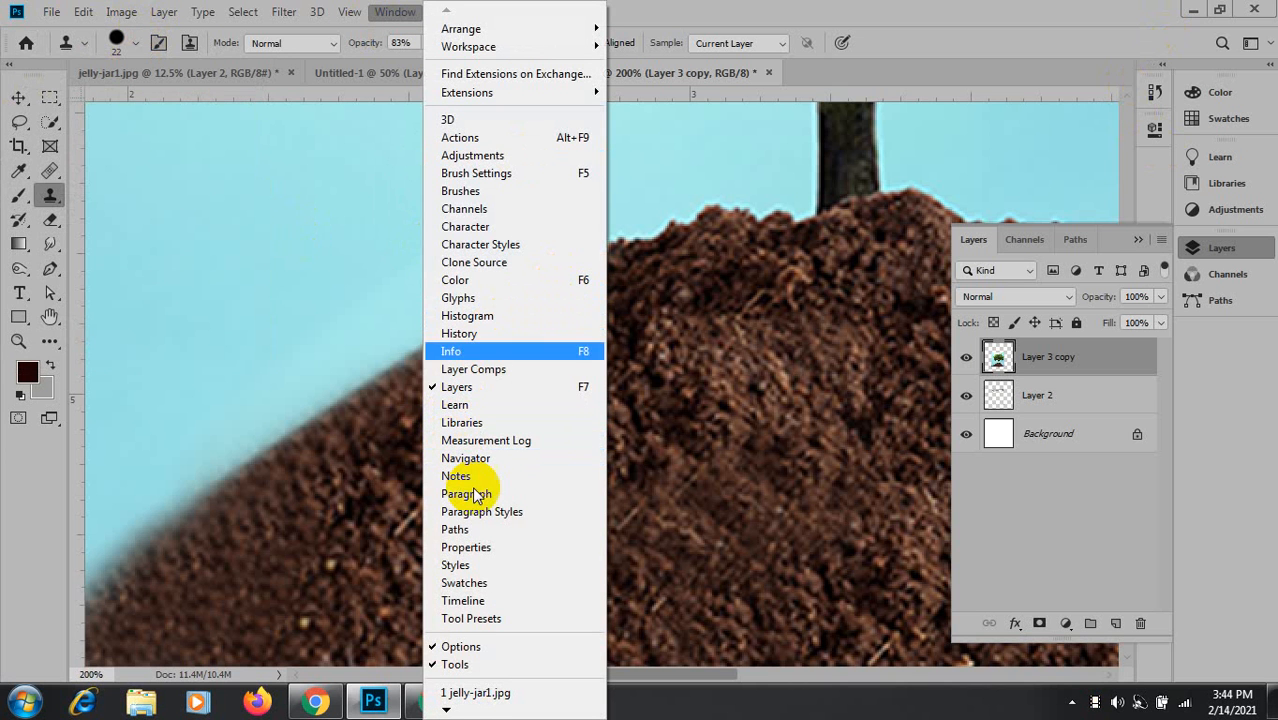
left_click(494, 193)
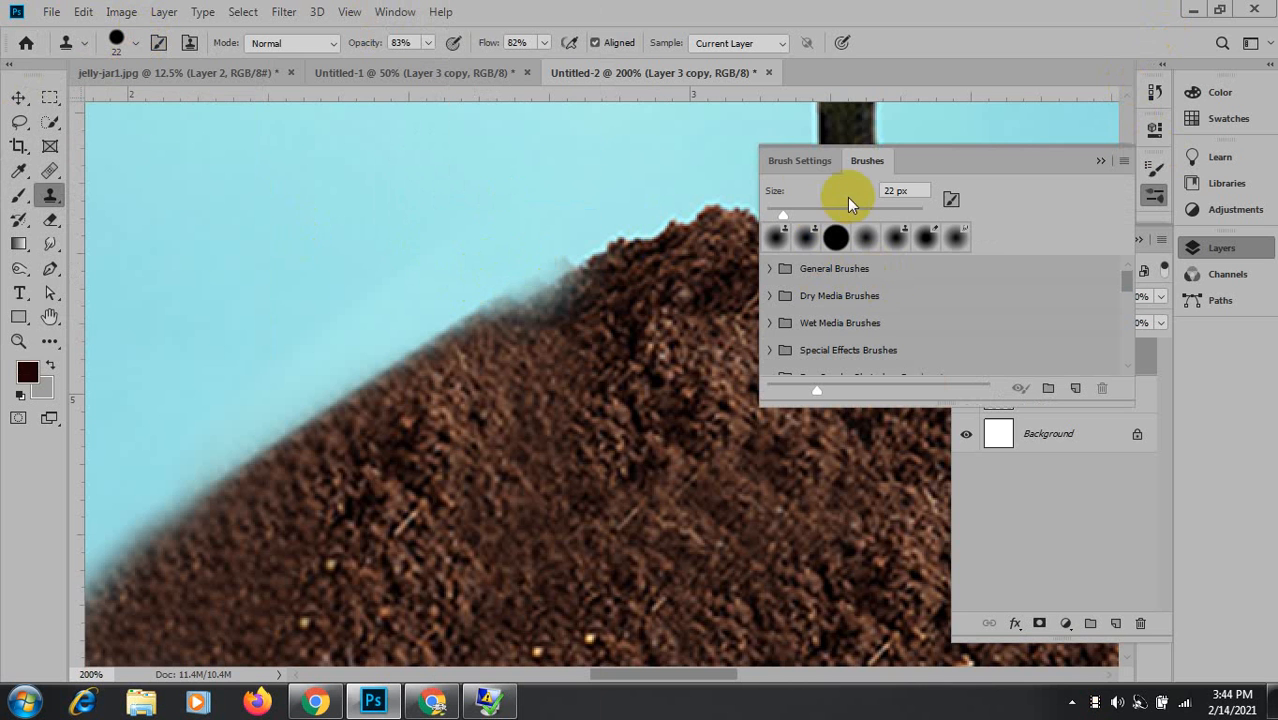
left_click(798, 161)
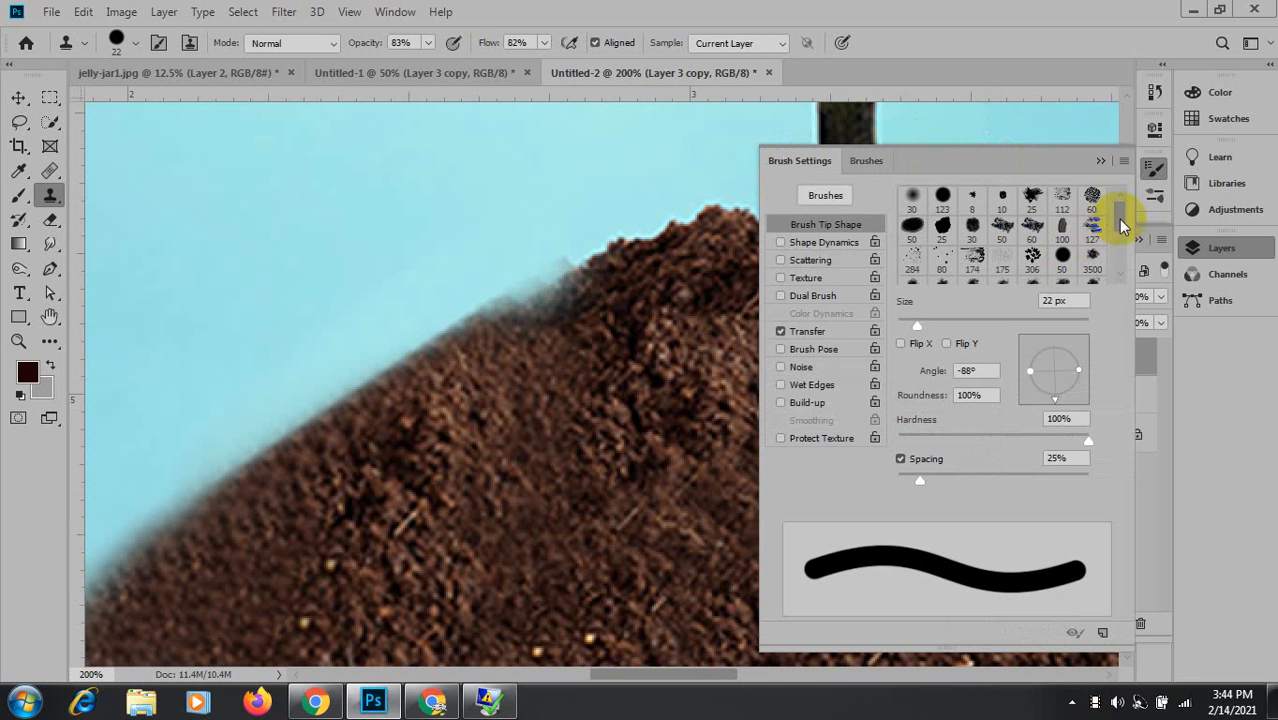
left_click_drag(1122, 232, 1106, 276)
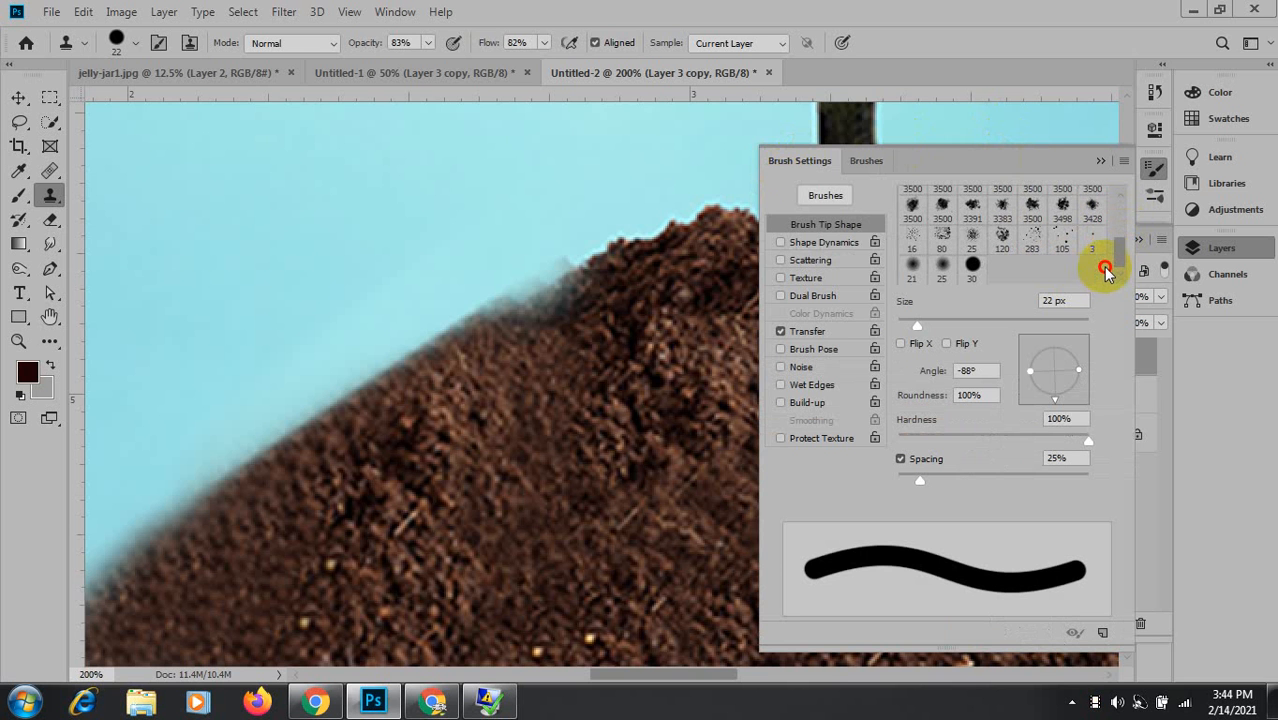
left_click(1061, 206)
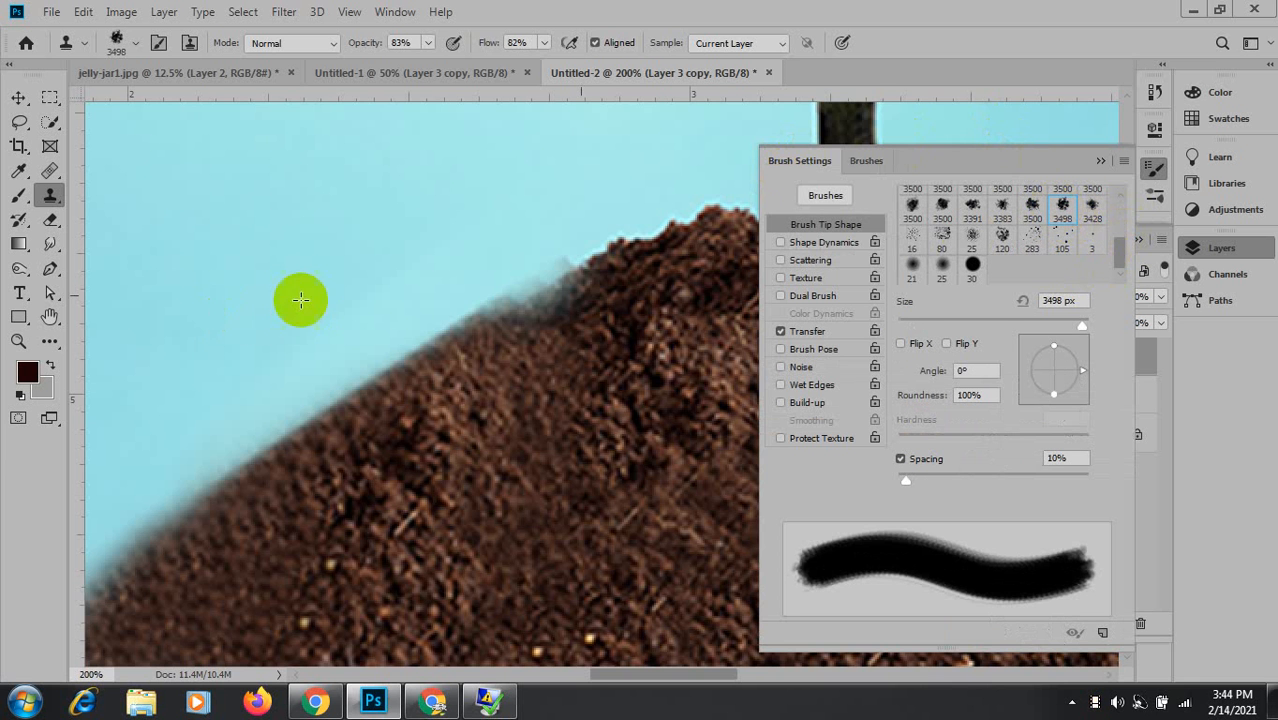
left_click(477, 269)
mouse_move(477, 269)
left_mouse_down()
mouse_move(443, 281)
mouse_move(489, 276)
left_mouse_up()
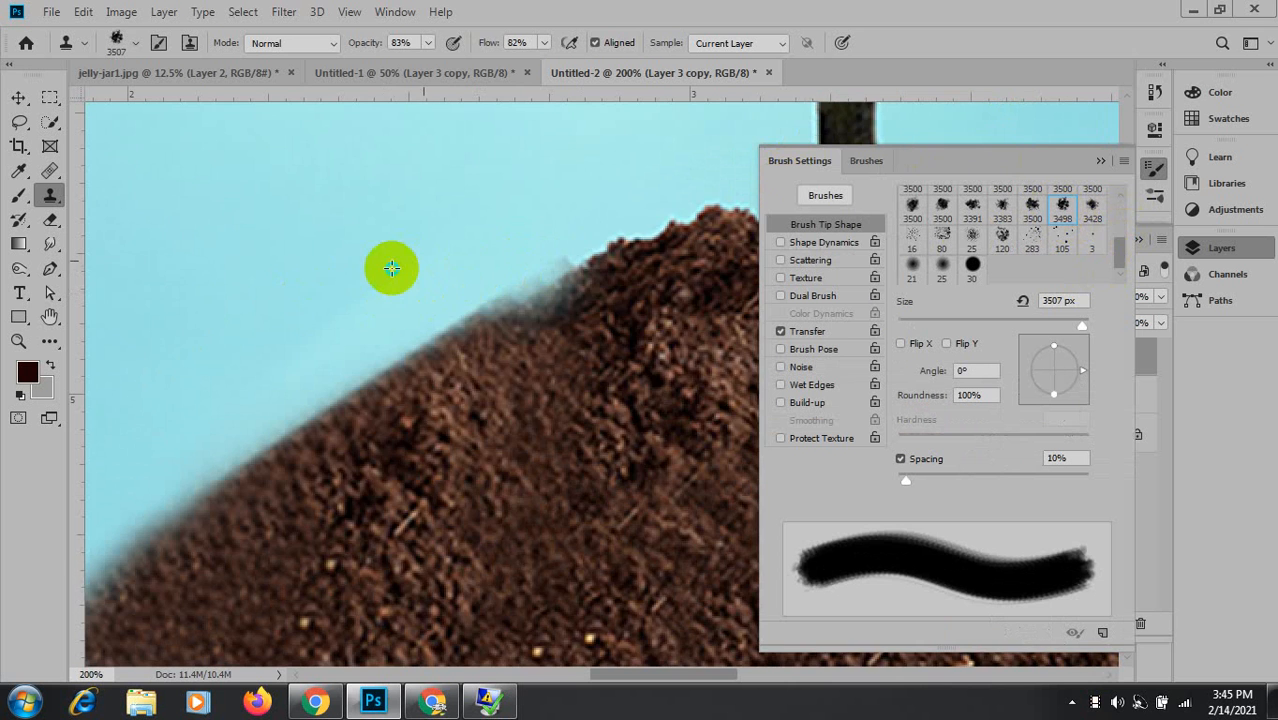
left_click_drag(391, 269, 462, 265)
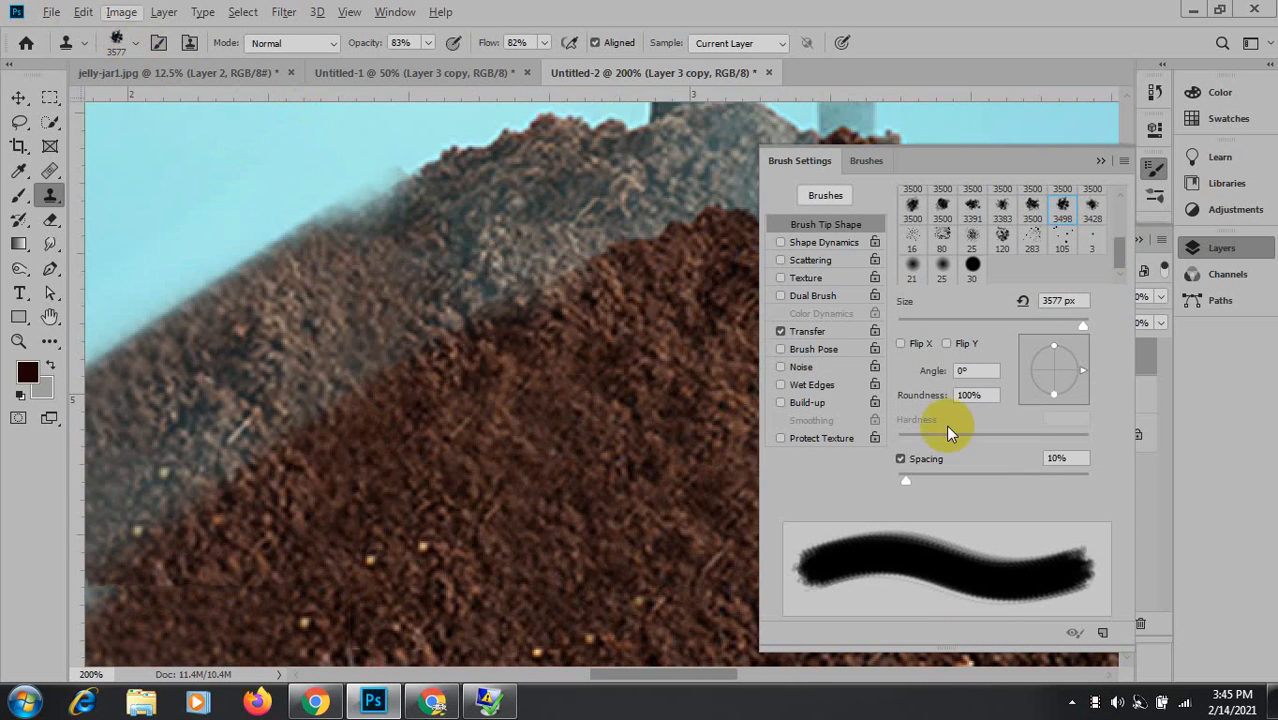
Reduce the rough tip to 55 px and clone sky in irregular dabs along the mound's smooth left slope.
left_click_drag(1085, 327, 916, 325)
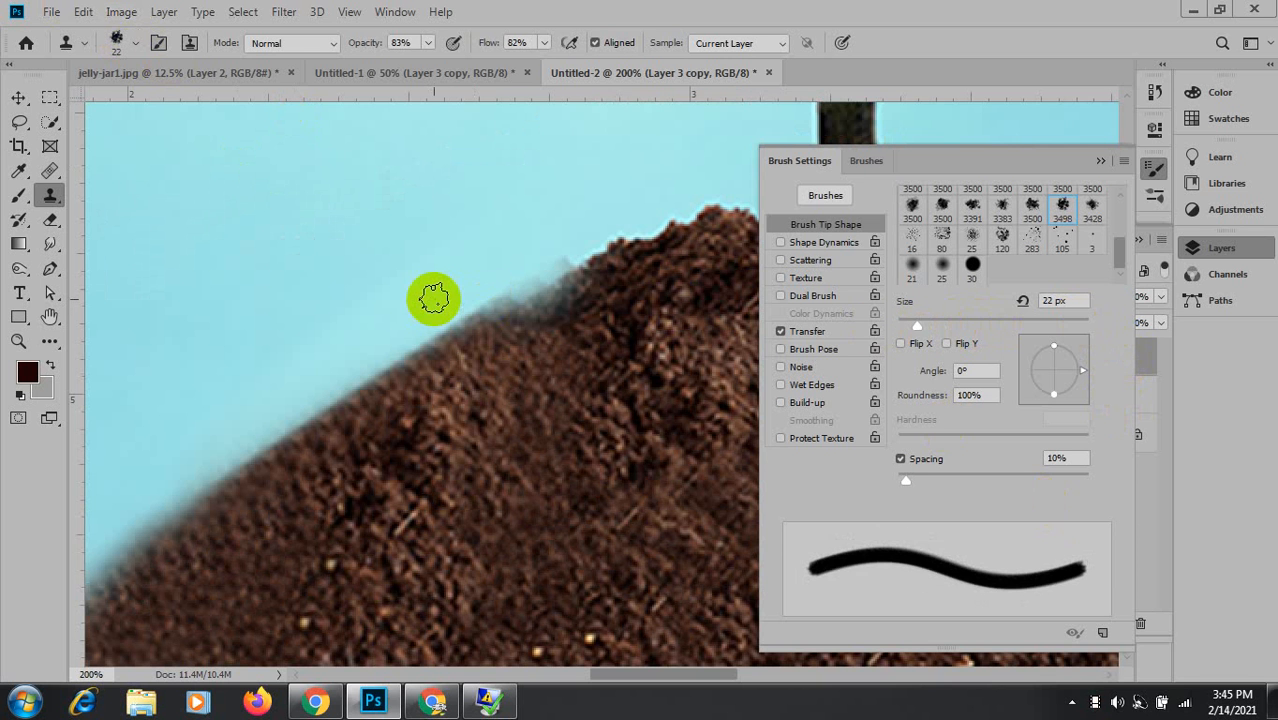
left_click_drag(434, 299, 471, 298)
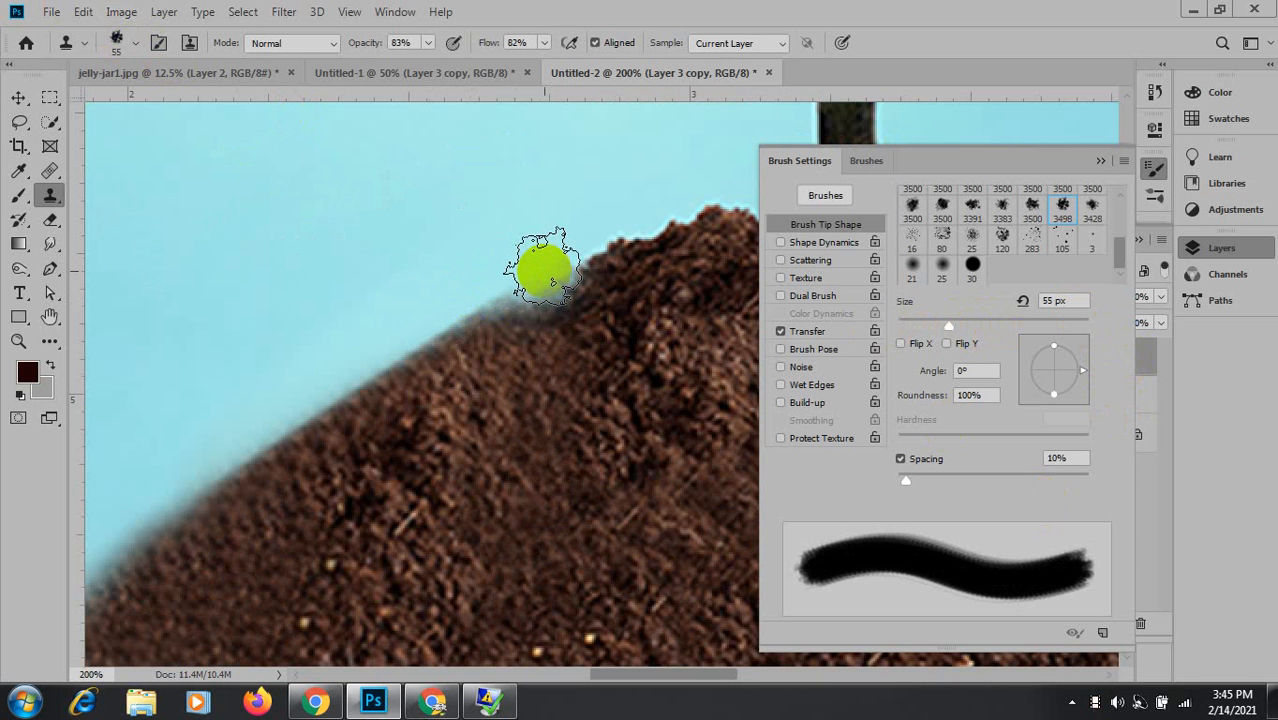
left_click(505, 219, "alt")
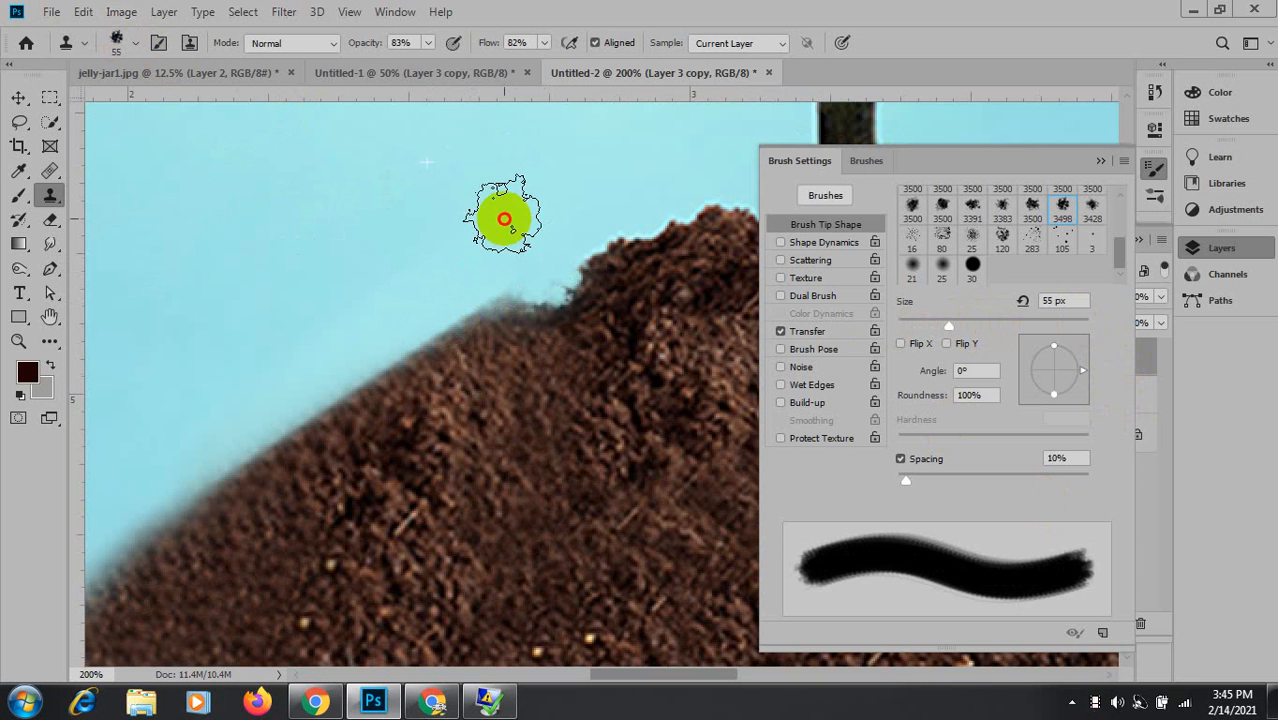
left_click(462, 322)
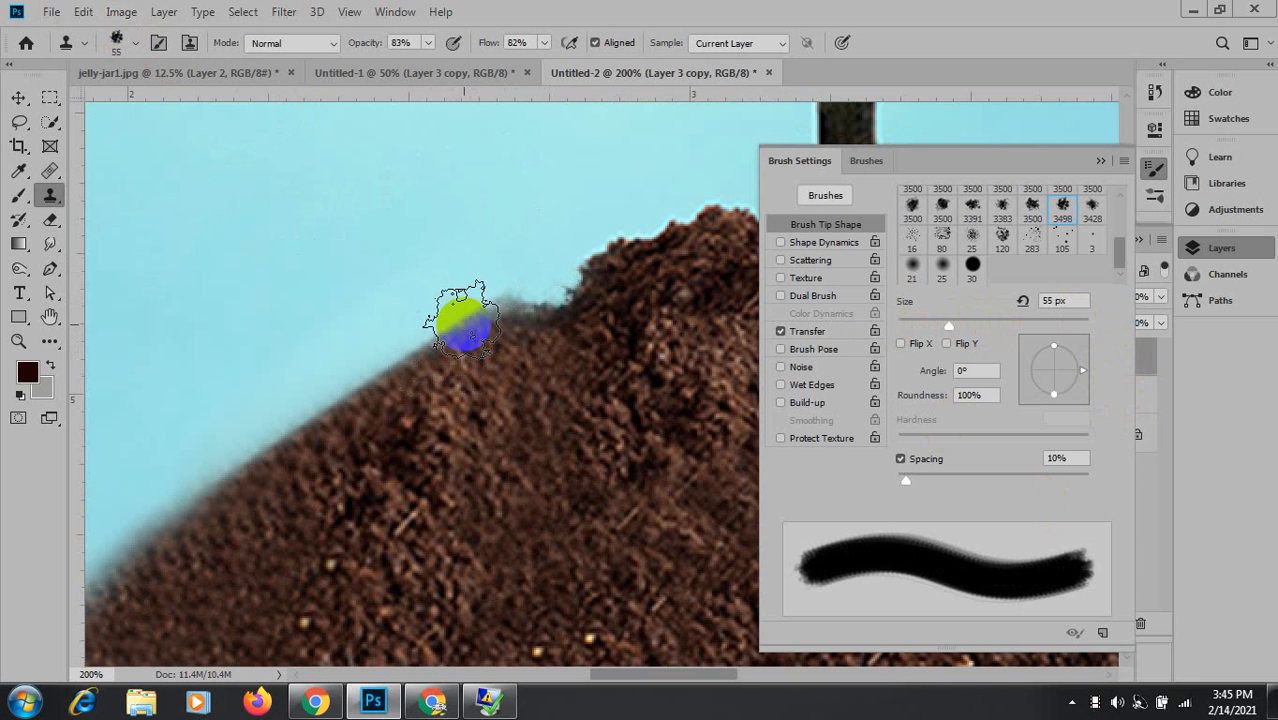
mouse_move(464, 322)
left_mouse_down()
mouse_move(353, 323)
mouse_move(346, 400)
left_mouse_up()
left_click(345, 401)
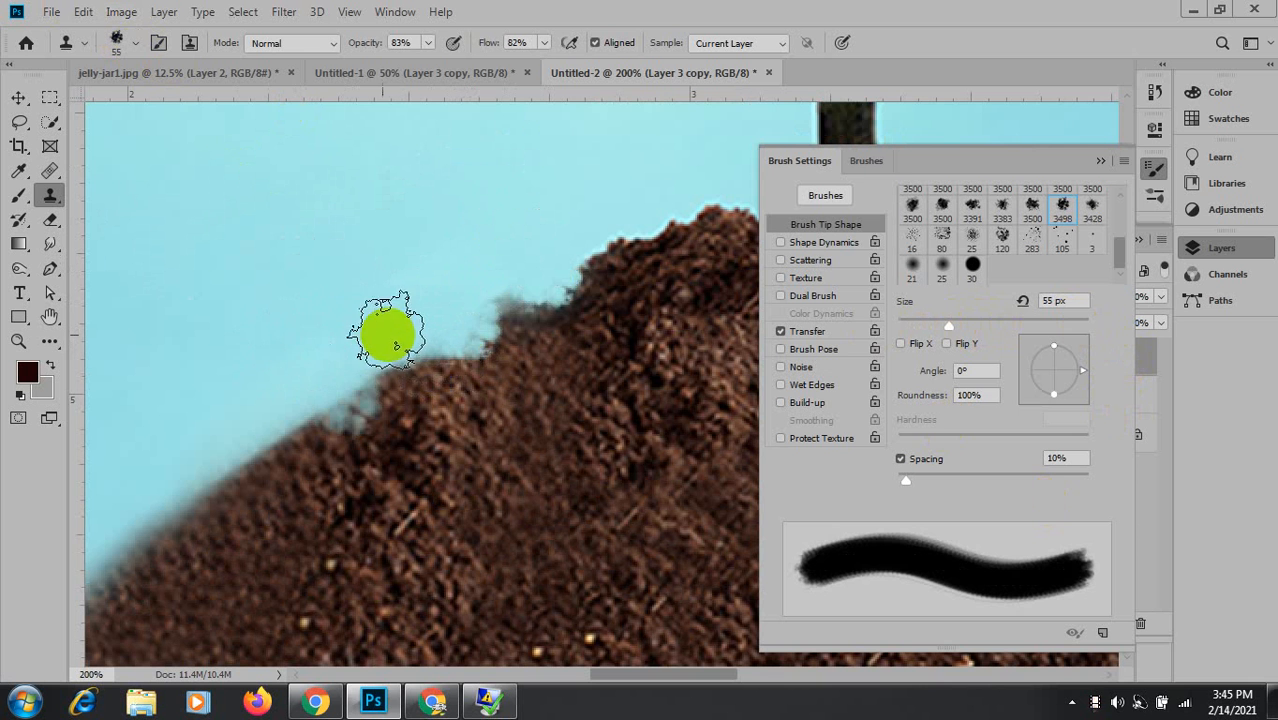
left_click(391, 348)
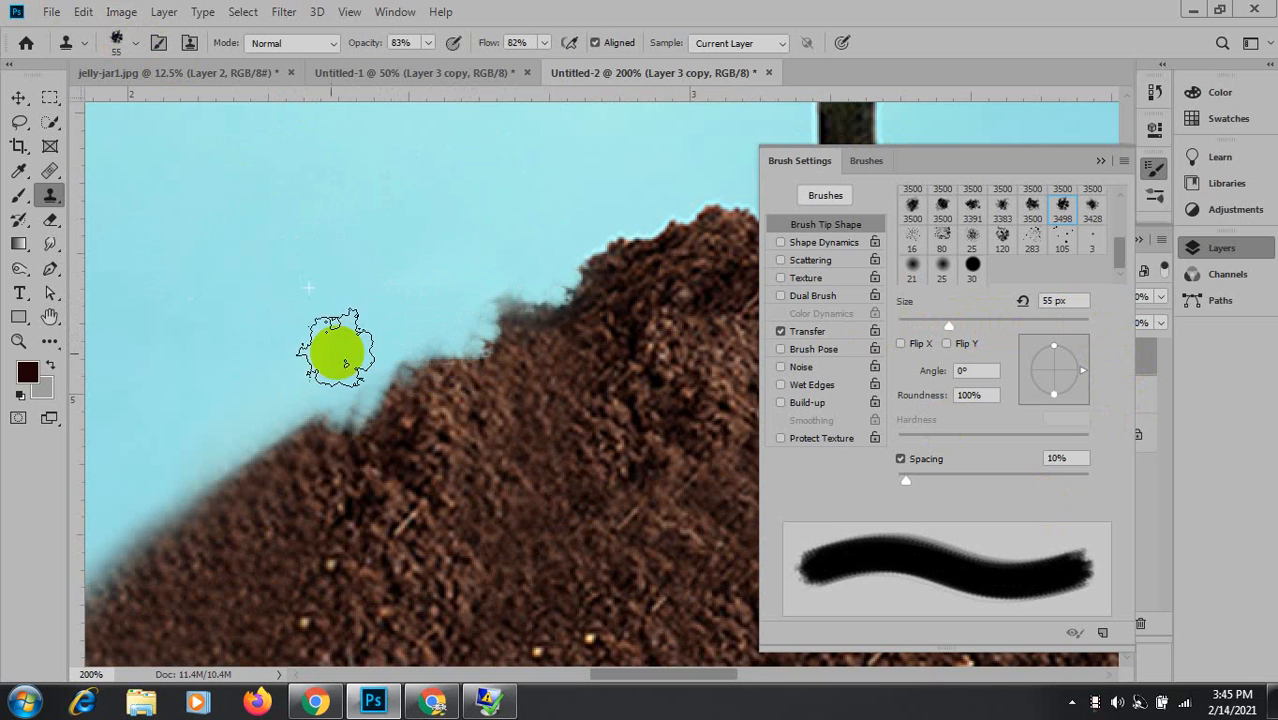
Clone sky with the rough 55 px tip along the mound's lower left slope down to its foot beside the robot hand.
mouse_move(229, 387)
left_mouse_down()
mouse_move(610, 300)
mouse_move(662, 344)
mouse_move(631, 355)
left_mouse_up()
left_click(566, 351, "alt")
left_click(586, 396)
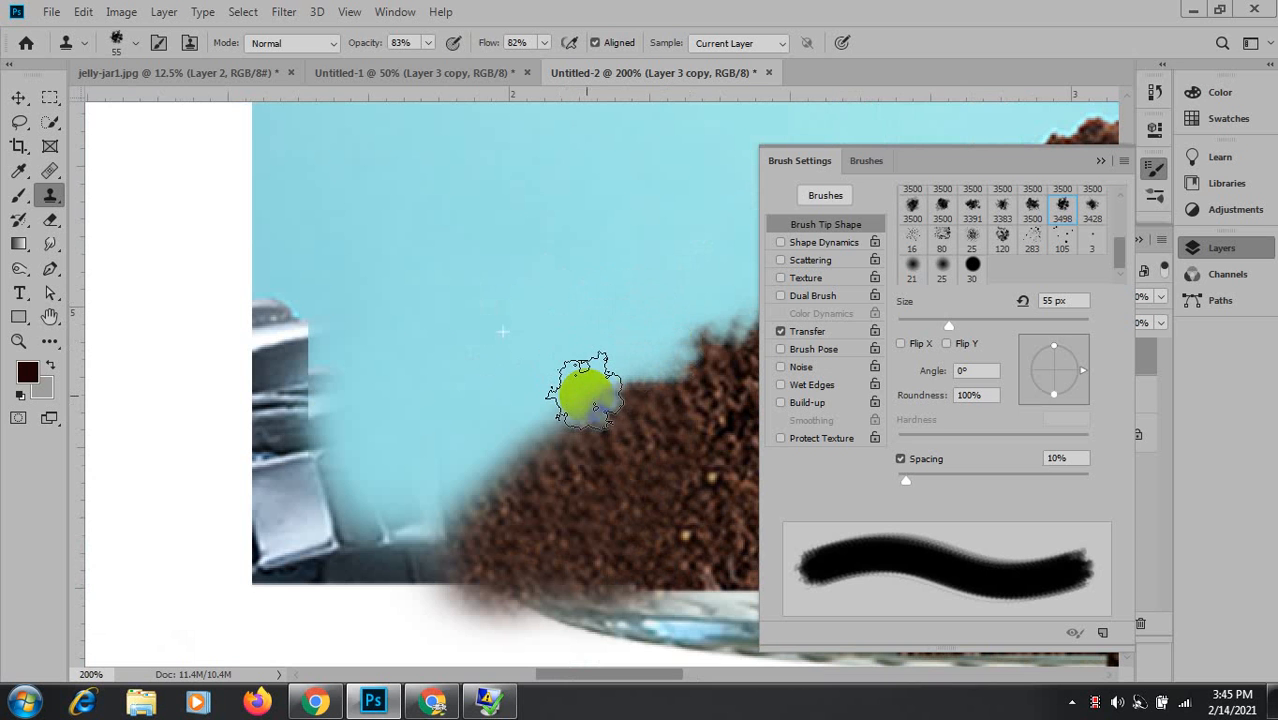
left_click(513, 384, "alt")
left_click(508, 446)
left_click(482, 356, "alt")
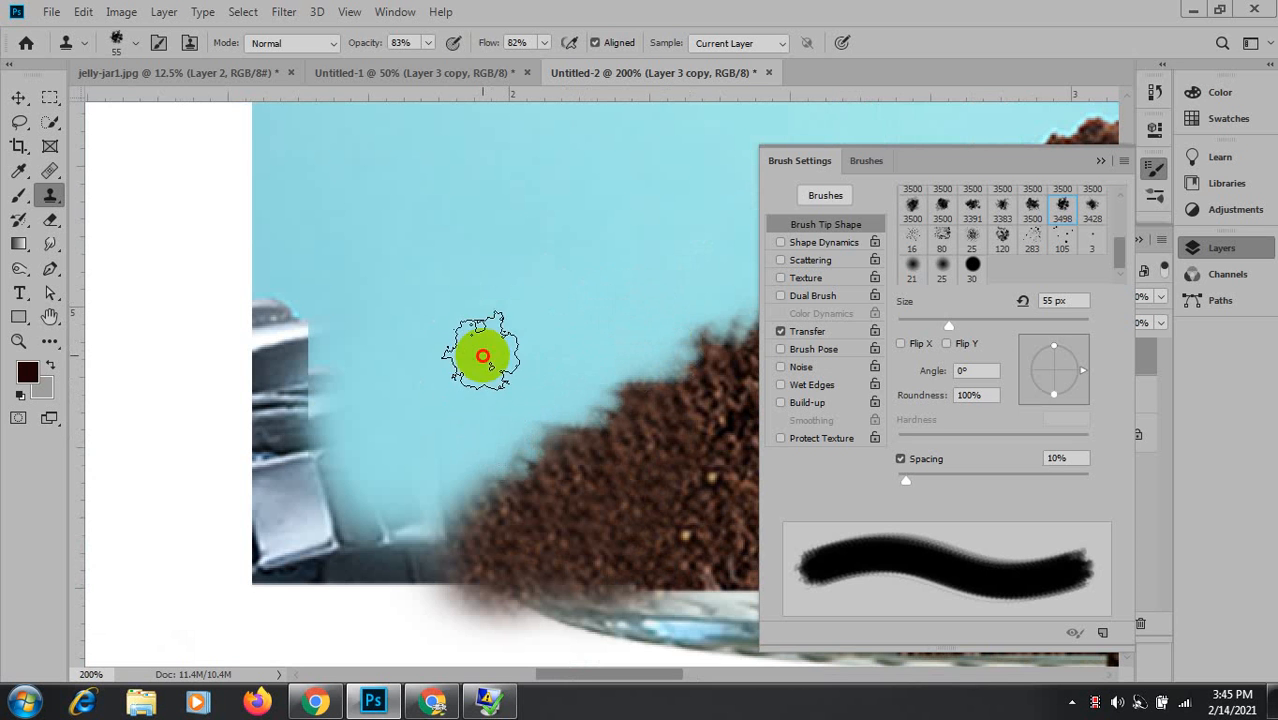
left_click(455, 478)
left_click(406, 410)
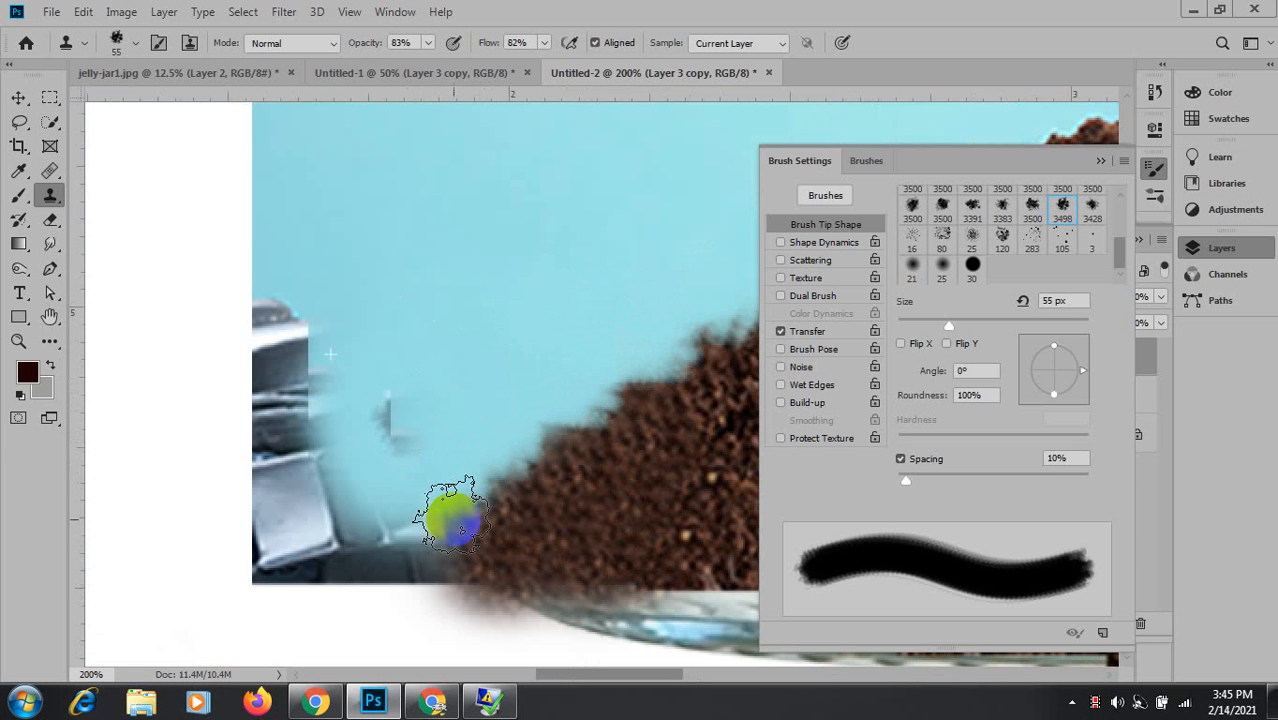
left_click(446, 512)
left_click(465, 358)
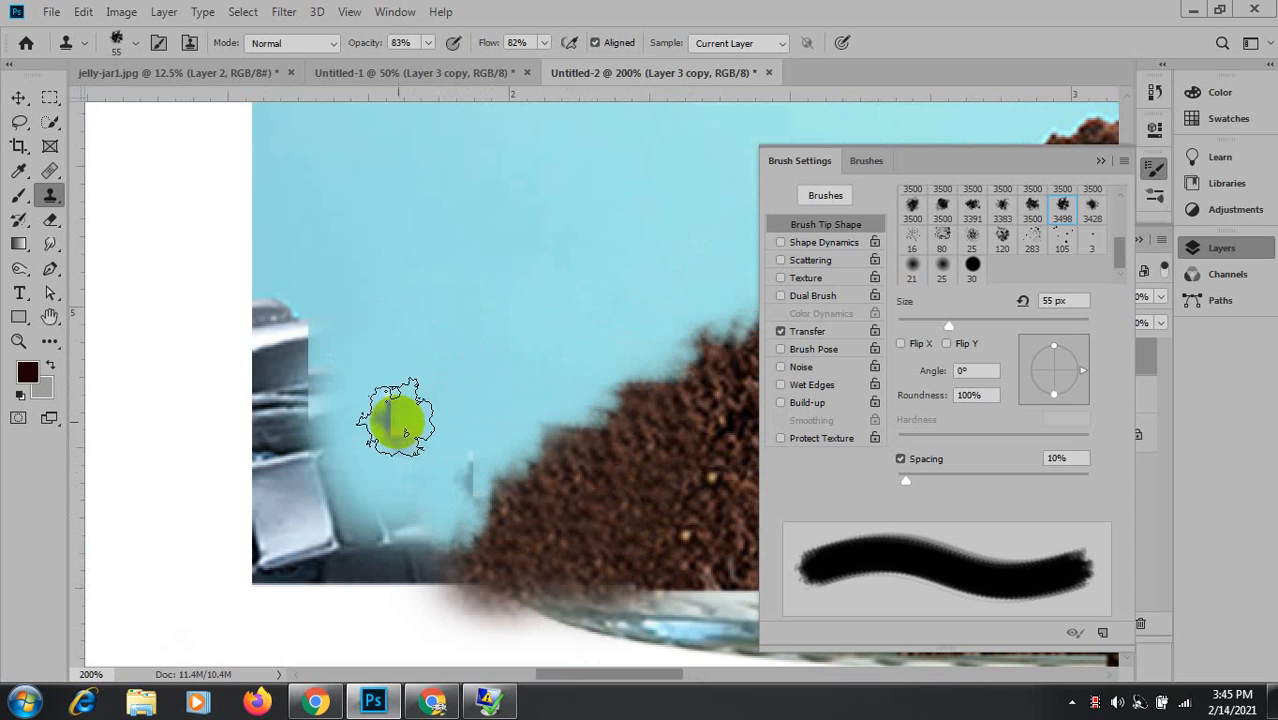
left_click(396, 421)
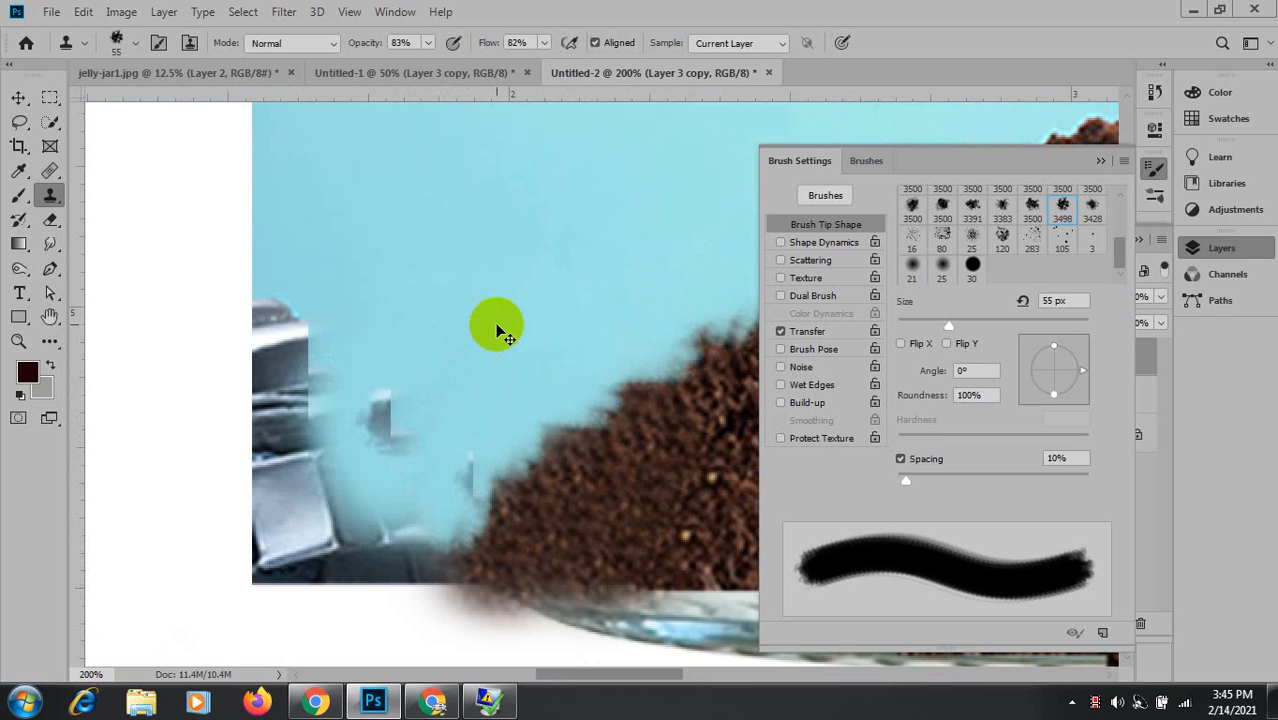
Close the brush settings, add a layer mask to Layer 3 copy and activate the Brush tool.
key("ctrl+minus")
key("ctrl+minus")
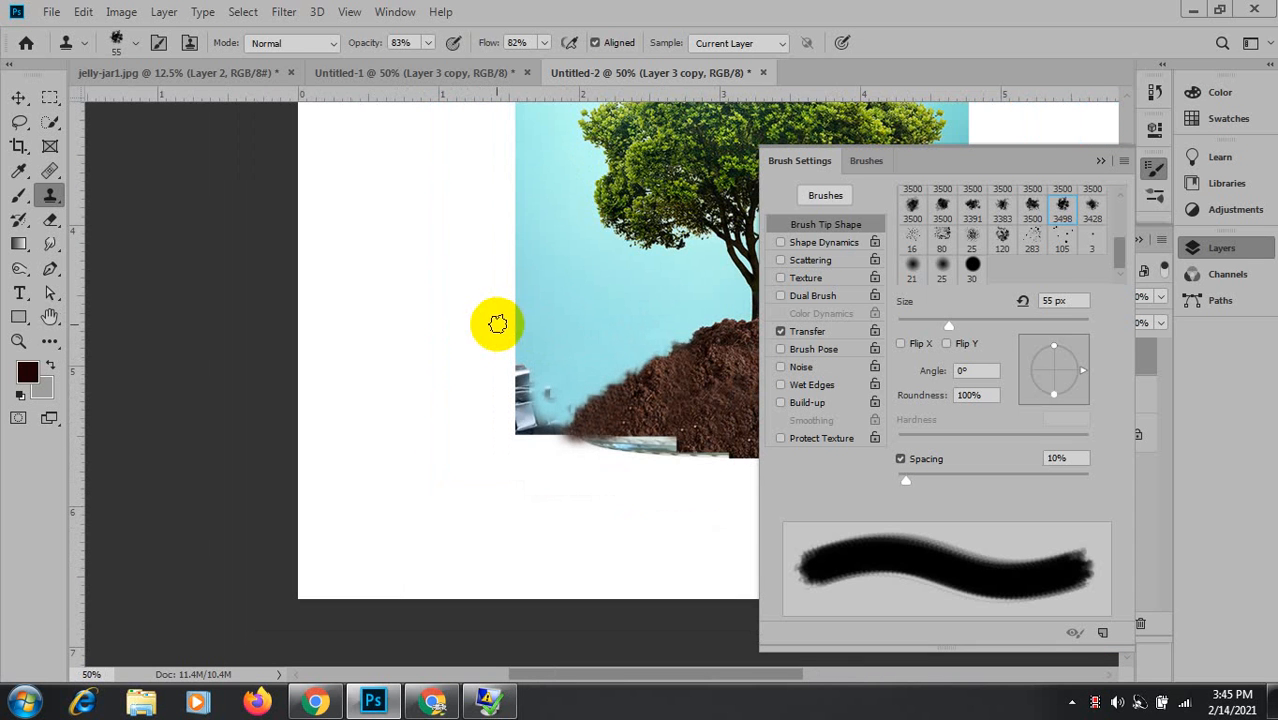
left_click(1100, 161)
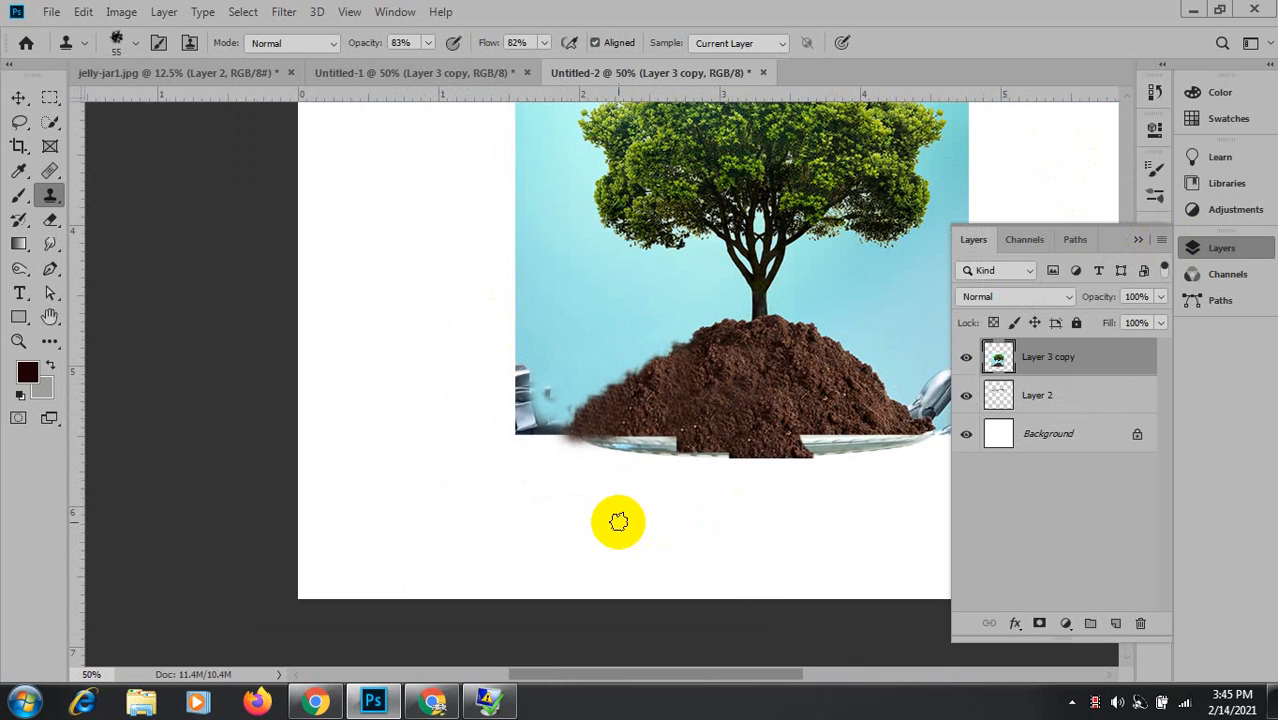
mouse_move(758, 411)
left_mouse_down()
mouse_move(465, 417)
mouse_move(275, 594)
left_mouse_up()
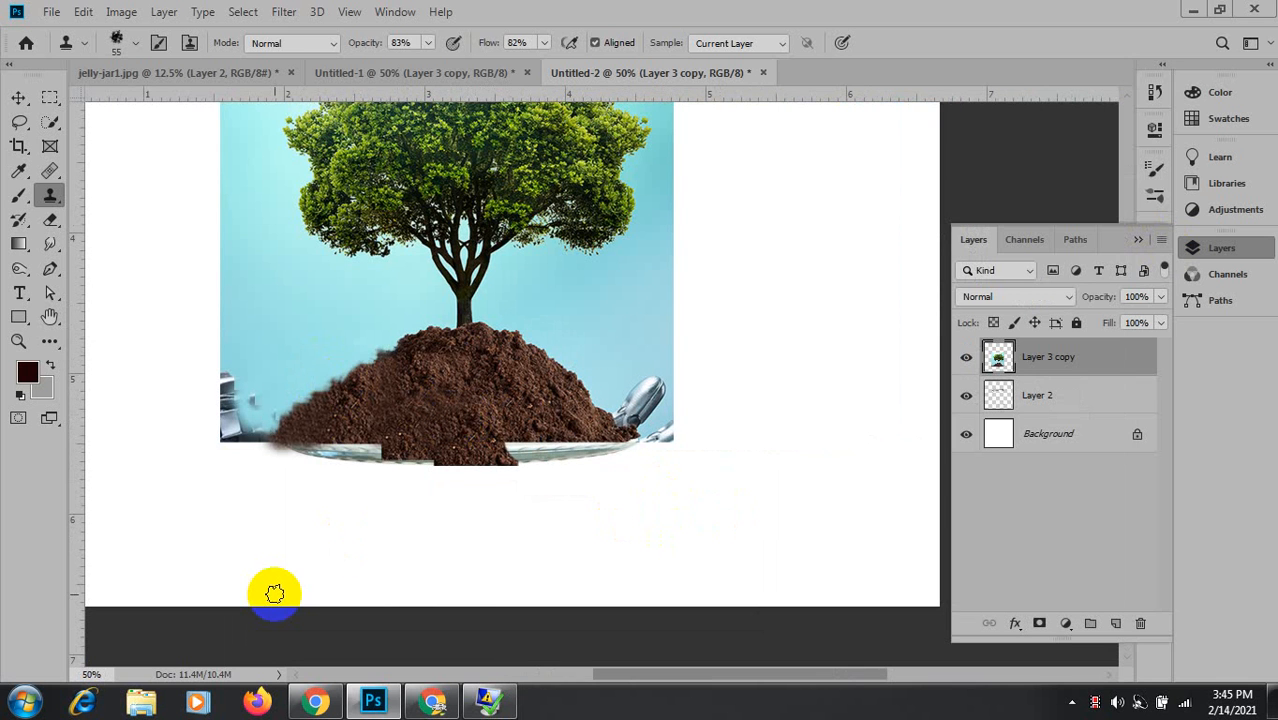
left_click(1041, 625)
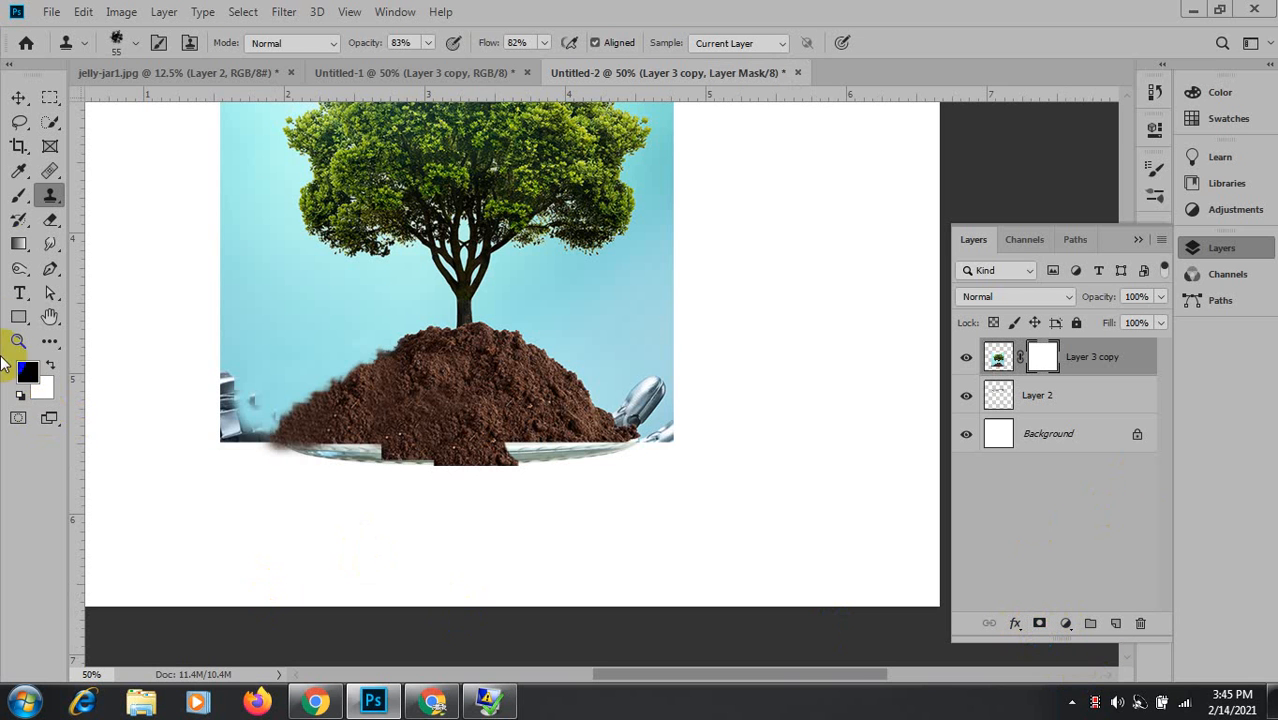
left_click(19, 195)
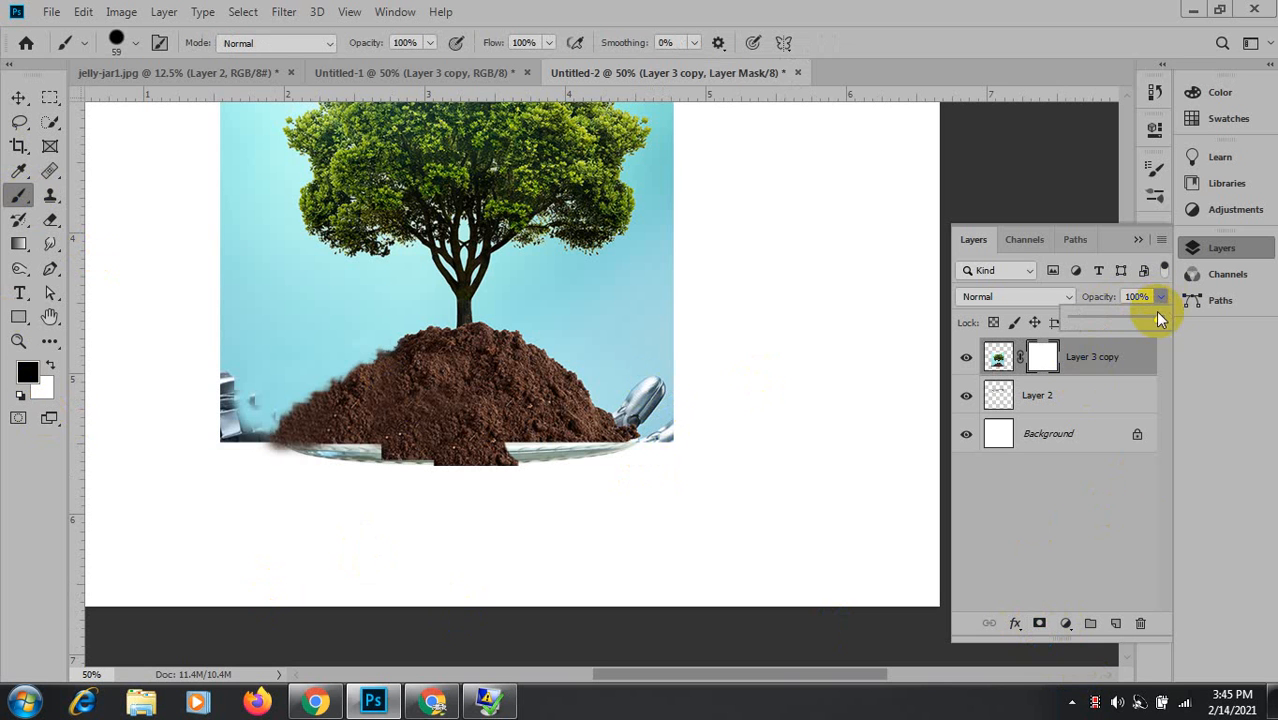
Select the image of Layer 3 copy instead of its mask and reduce the layer's opacity to 75%.
left_click(997, 358)
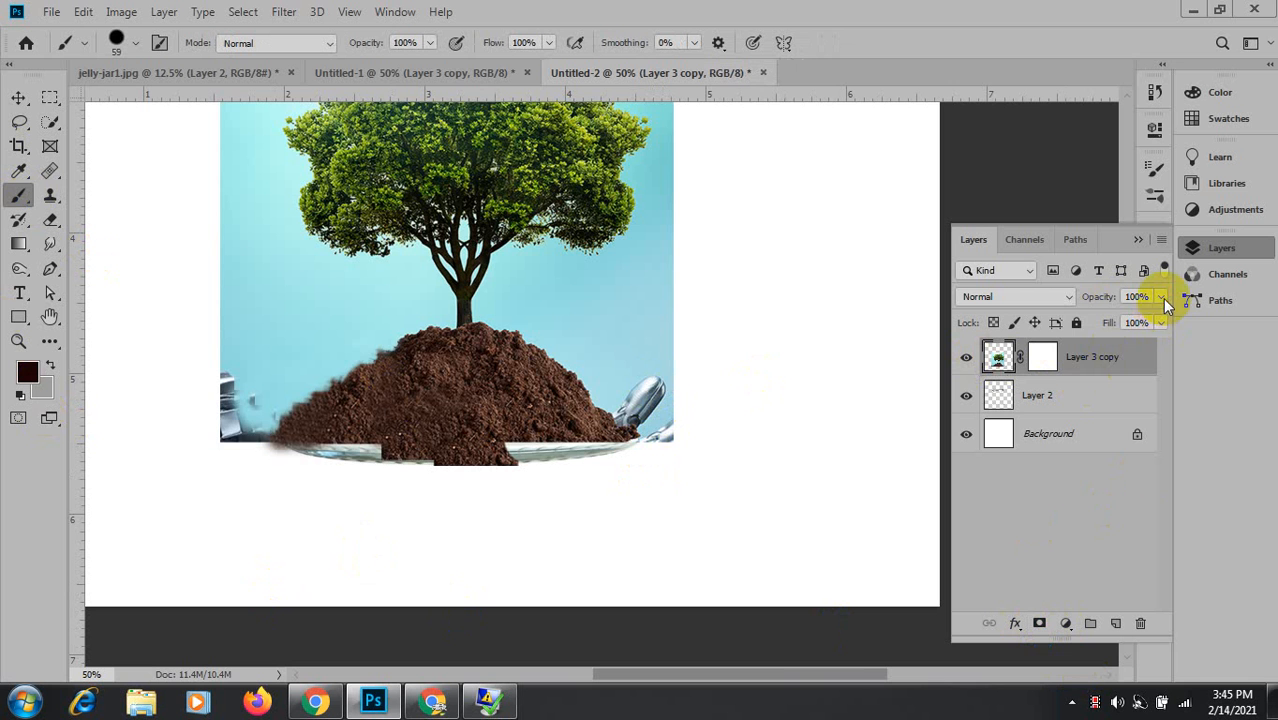
left_click(1162, 298)
mouse_move(1162, 321)
left_mouse_down()
mouse_move(1115, 323)
mouse_move(1152, 316)
mouse_move(1138, 321)
left_mouse_up()
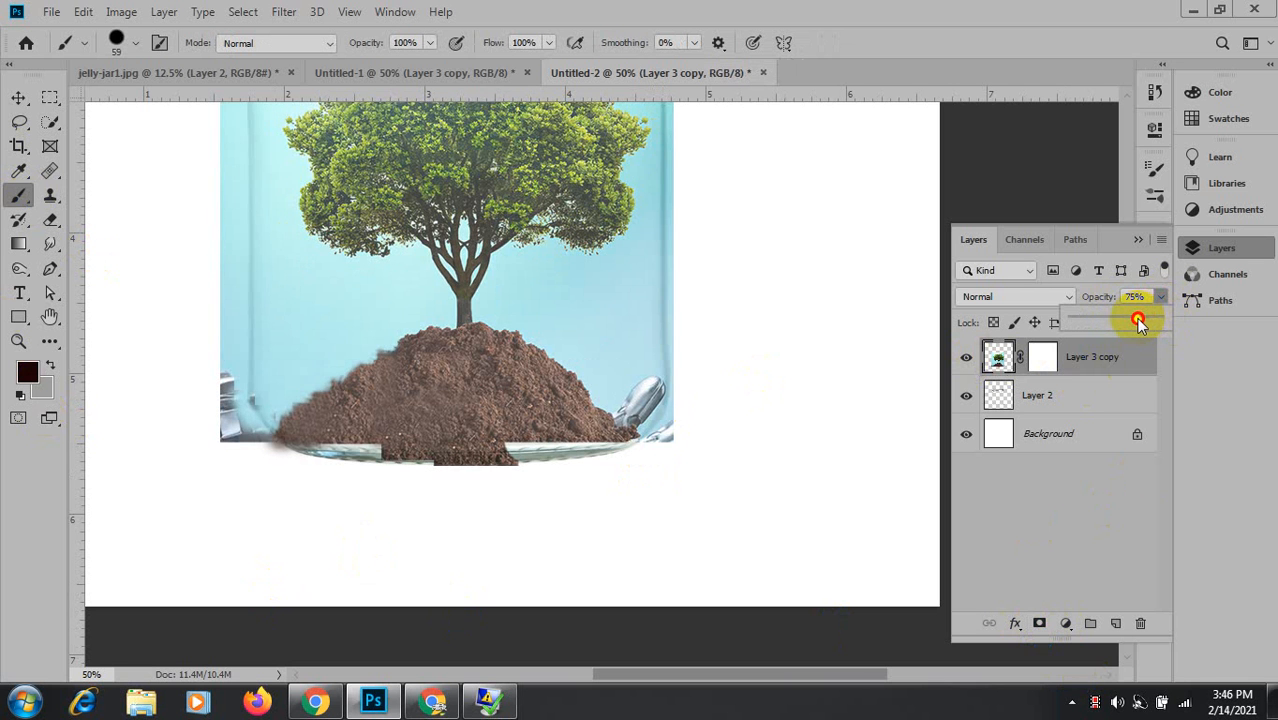
Scale Layer 3 copy to about 105% with Free Transform and reposition it over the jar at about X 921, Y 1205 px.
left_click_drag(435, 348, 476, 505)
left_click(1041, 358)
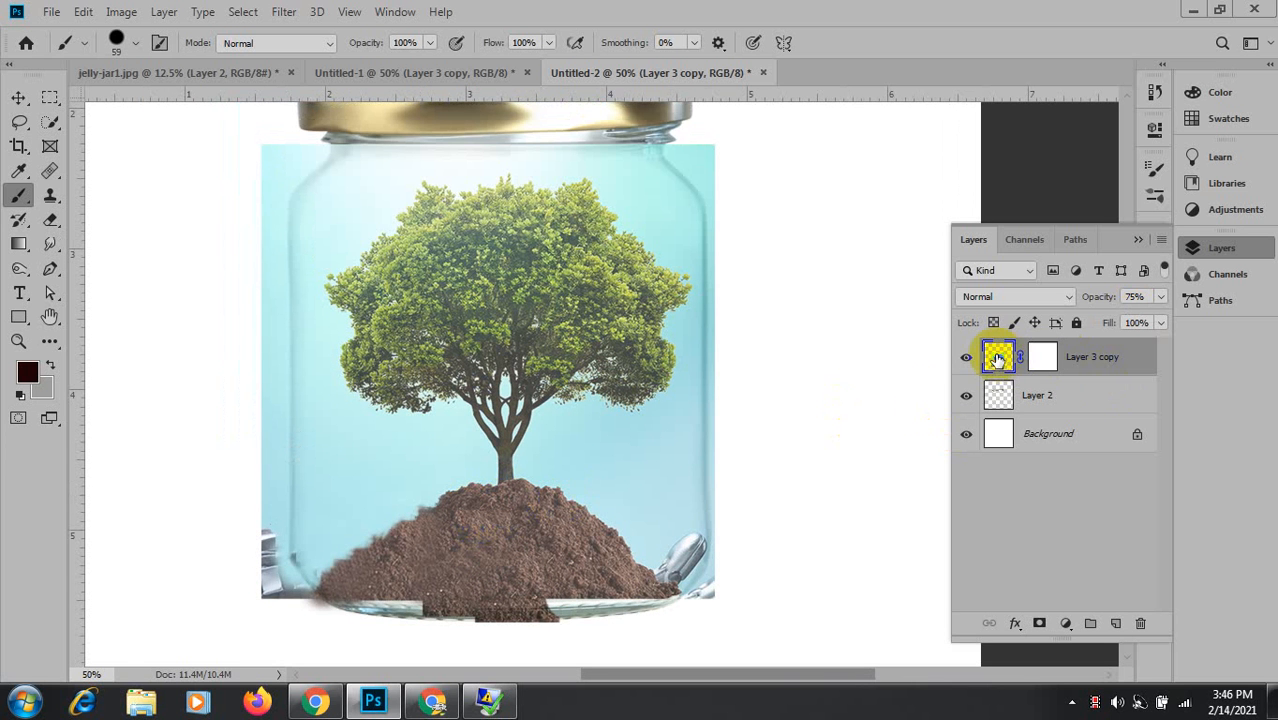
key("ctrl+t")
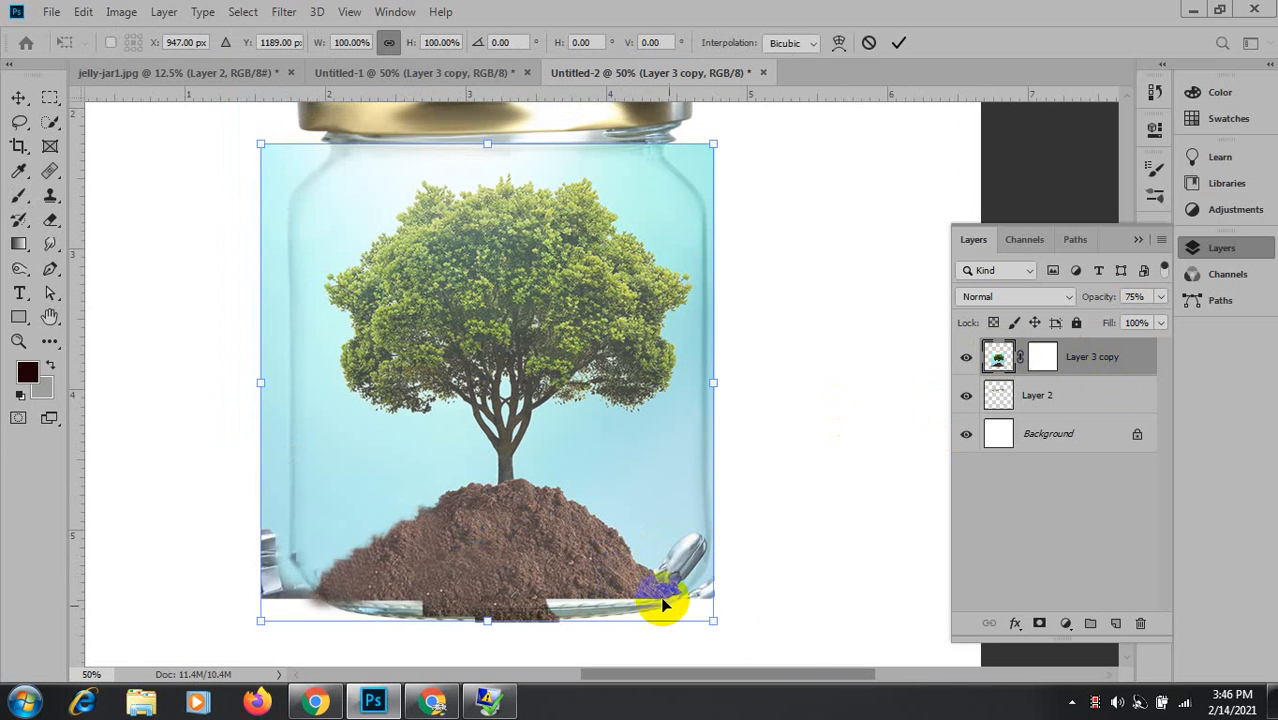
left_click_drag(713, 619, 736, 646)
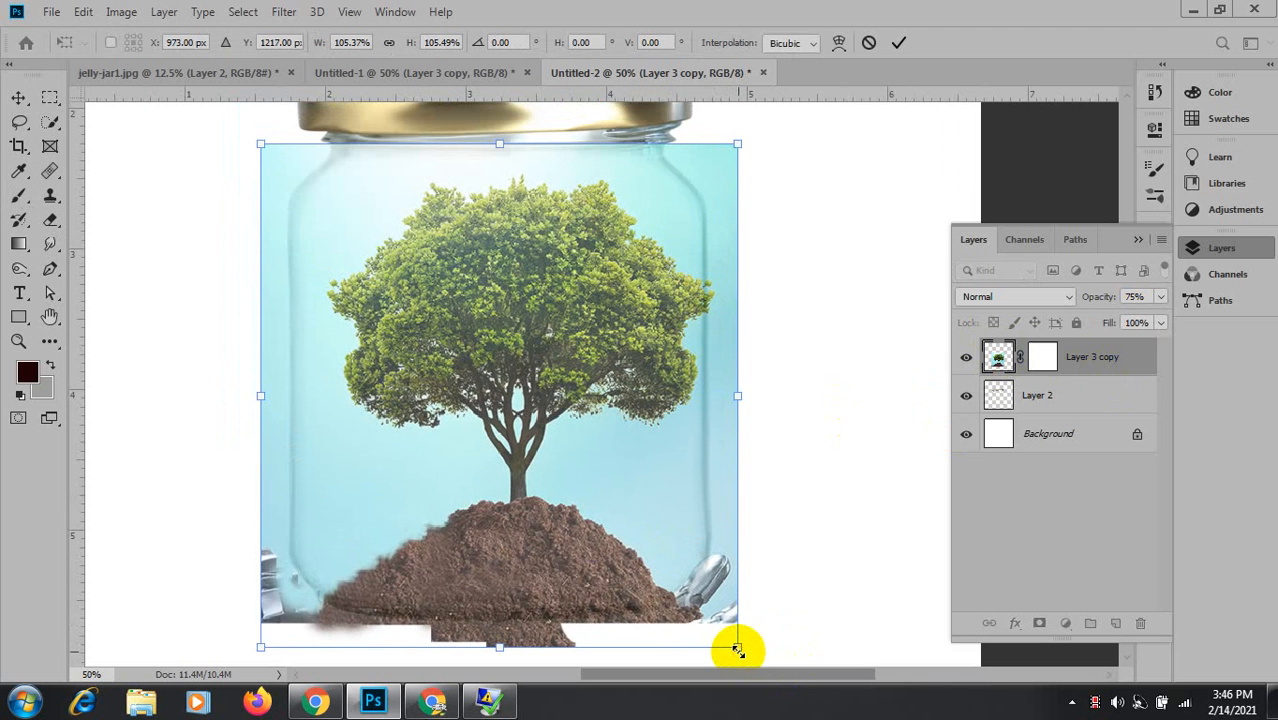
mouse_move(531, 392)
left_mouse_down()
mouse_move(504, 388)
mouse_move(537, 382)
mouse_move(511, 393)
left_mouse_up()
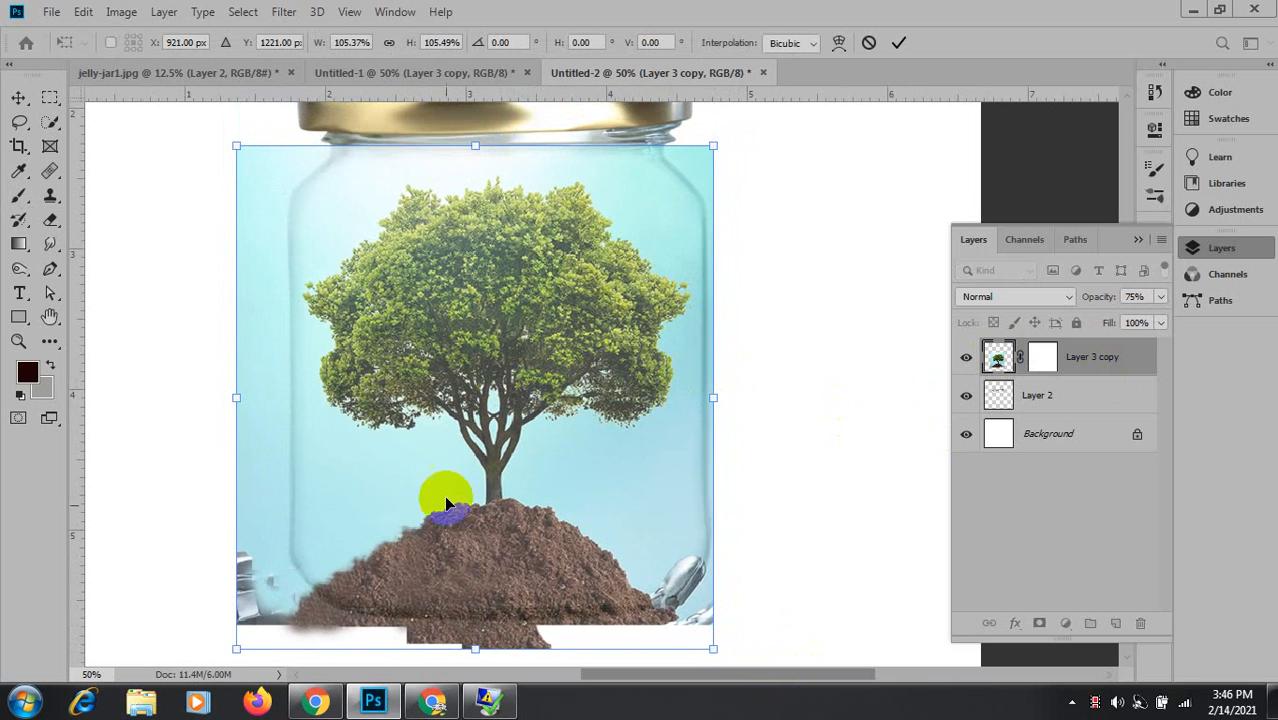
mouse_move(494, 551)
left_mouse_down()
mouse_move(497, 535)
mouse_move(496, 551)
left_mouse_up()
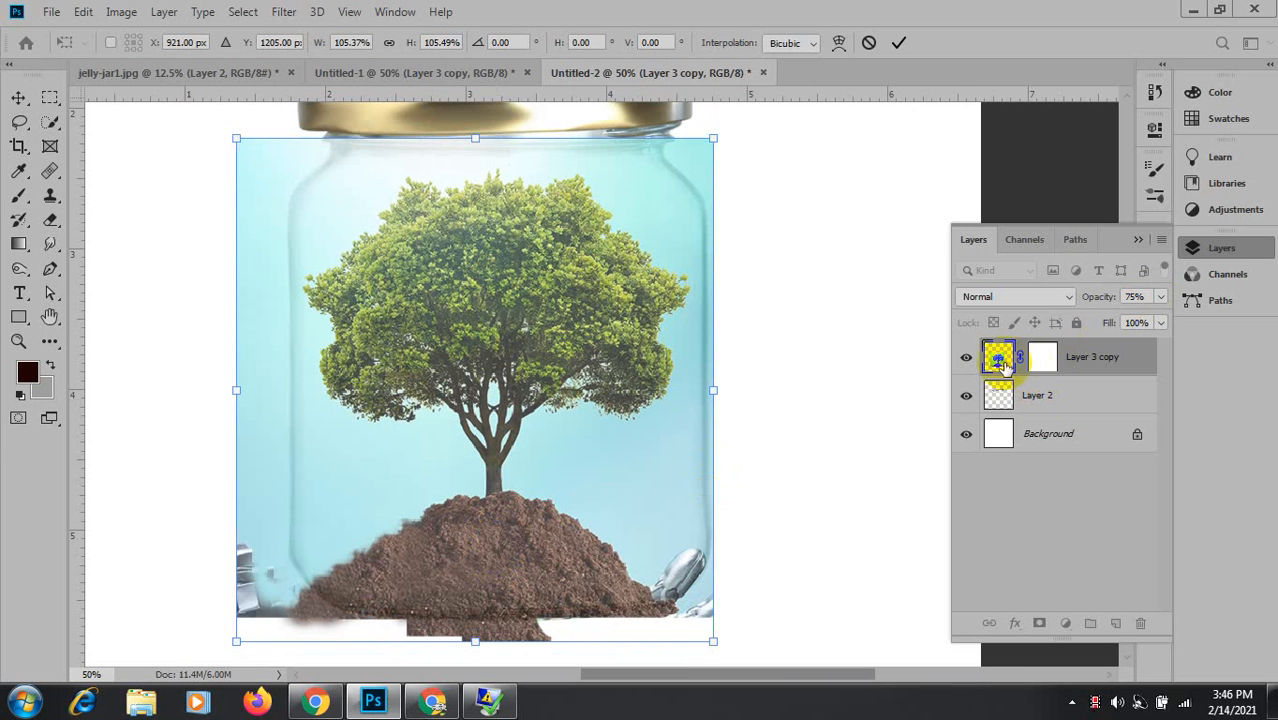
Set the opacity of Layer 3 copy back to 100%.
left_click(1160, 296)
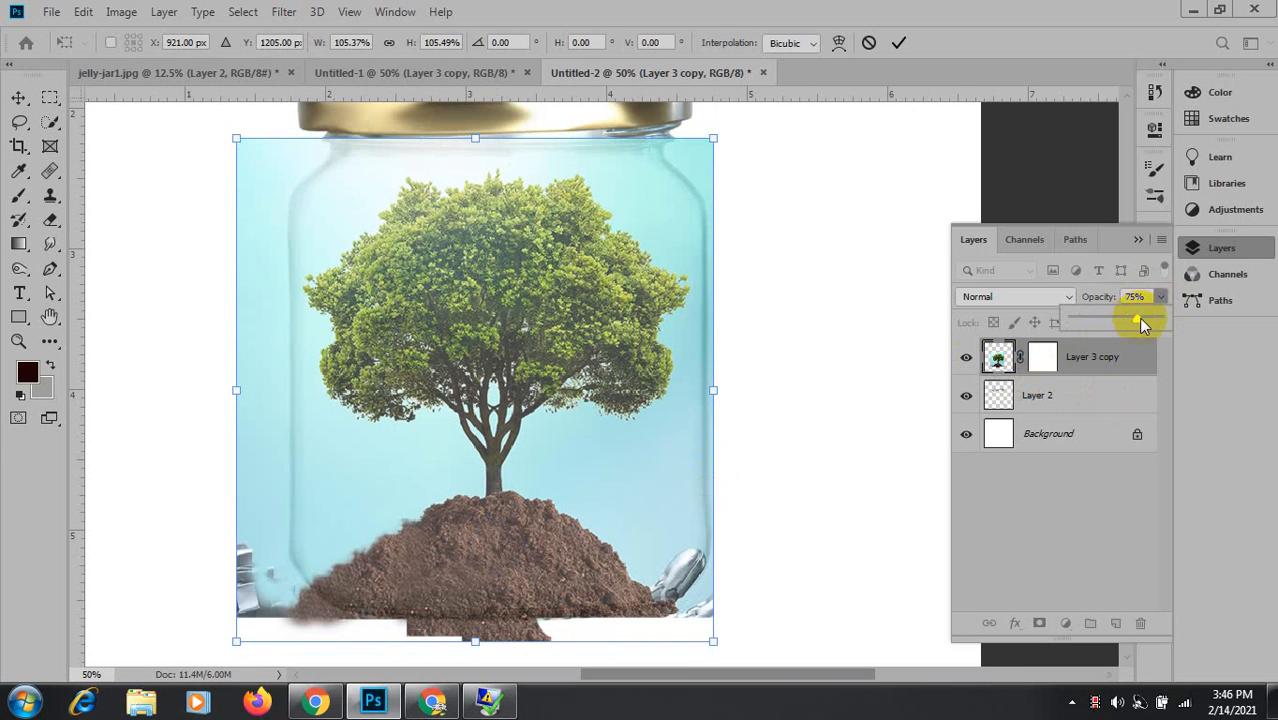
left_click_drag(1142, 322, 1244, 337)
left_click_drag(609, 578, 512, 372)
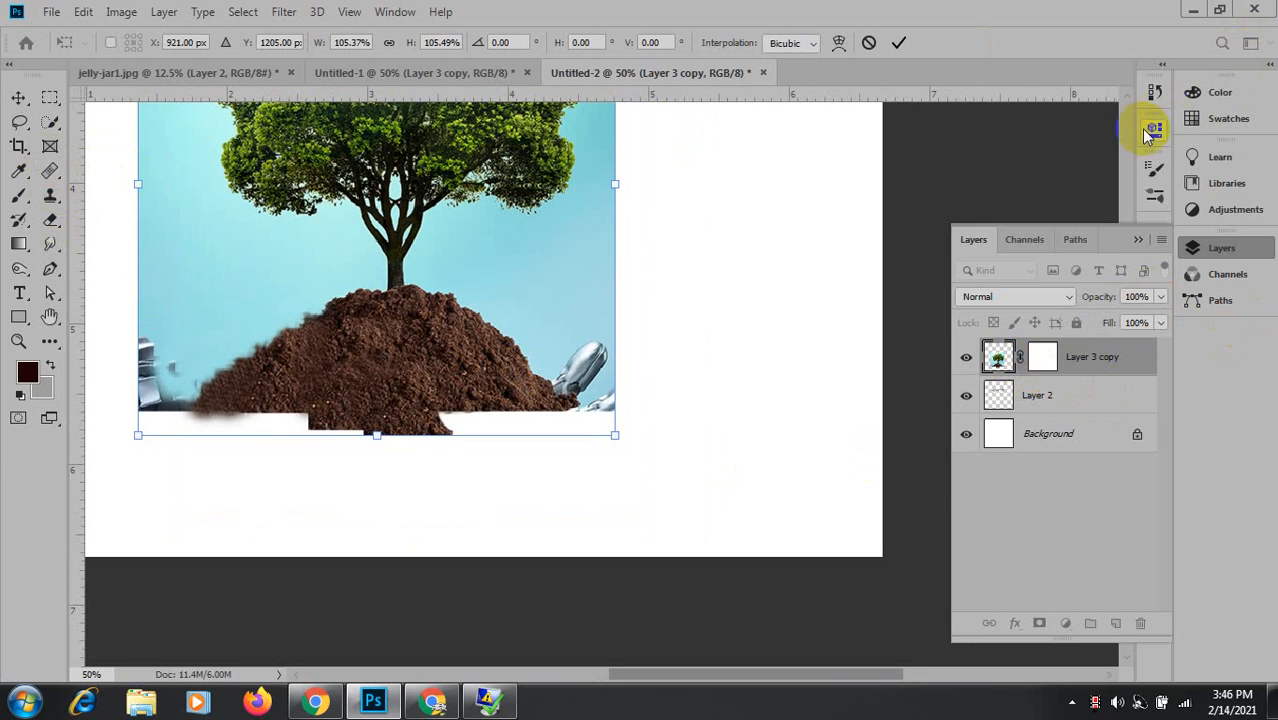
Apply the transform, then clone sky over the robot hand right of the mound using a hard round 95 px Clone Stamp tip.
left_click(1154, 194)
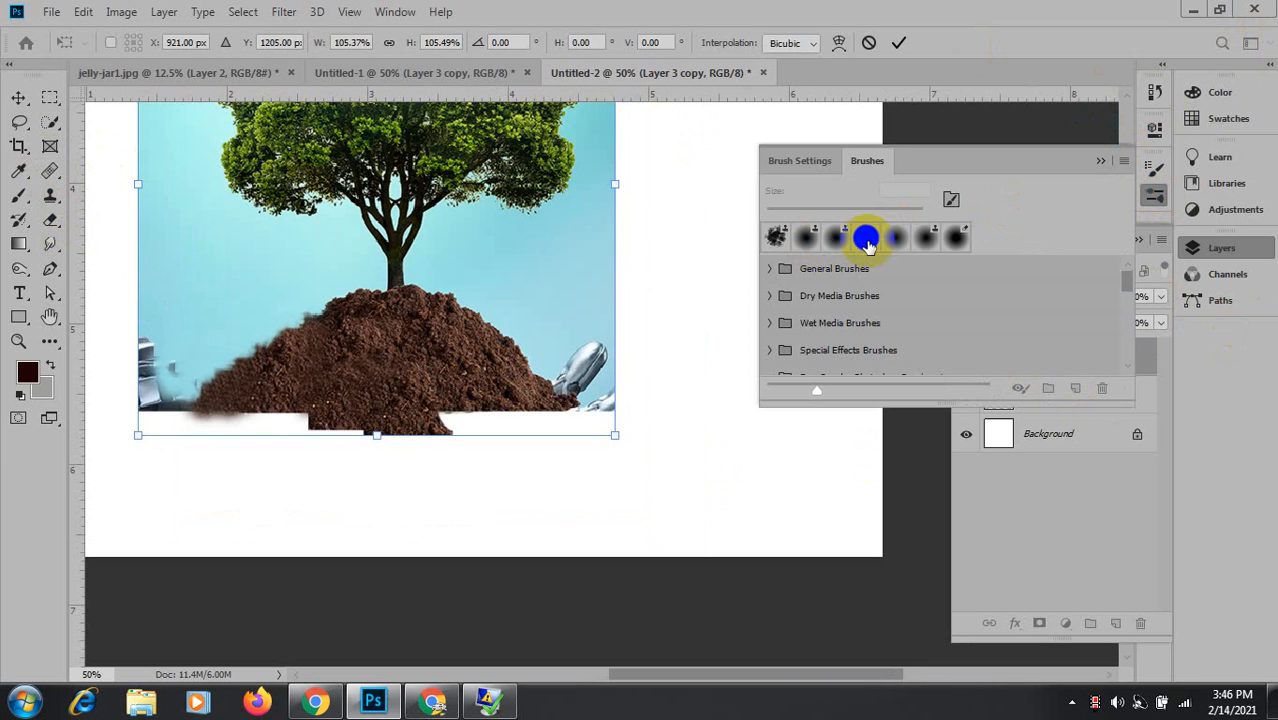
left_click(866, 240)
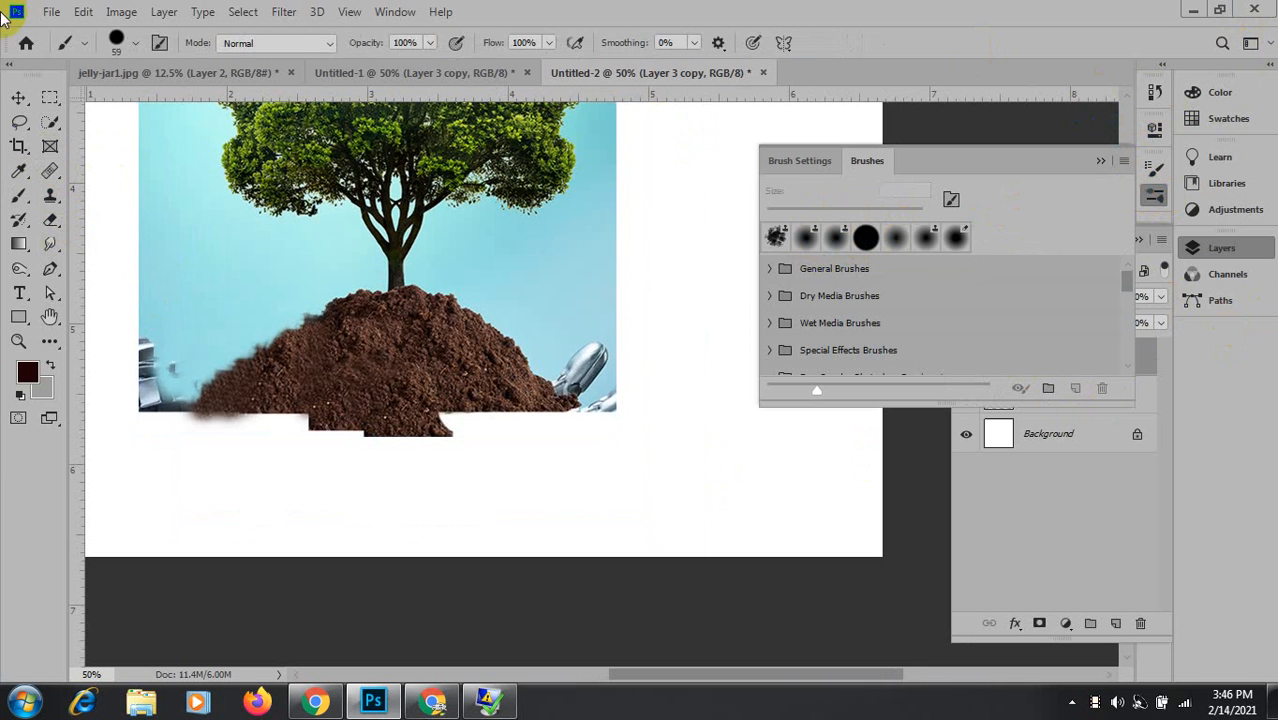
left_click(45, 203)
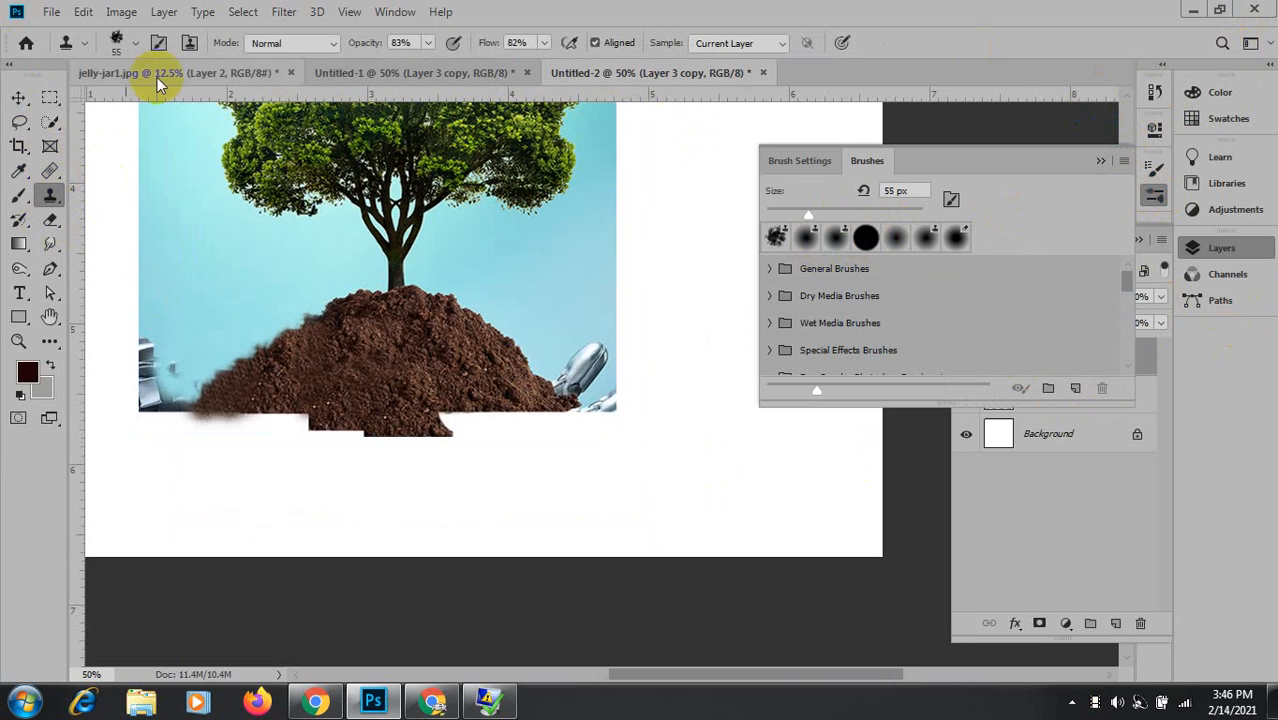
left_click(118, 40)
left_click(128, 184)
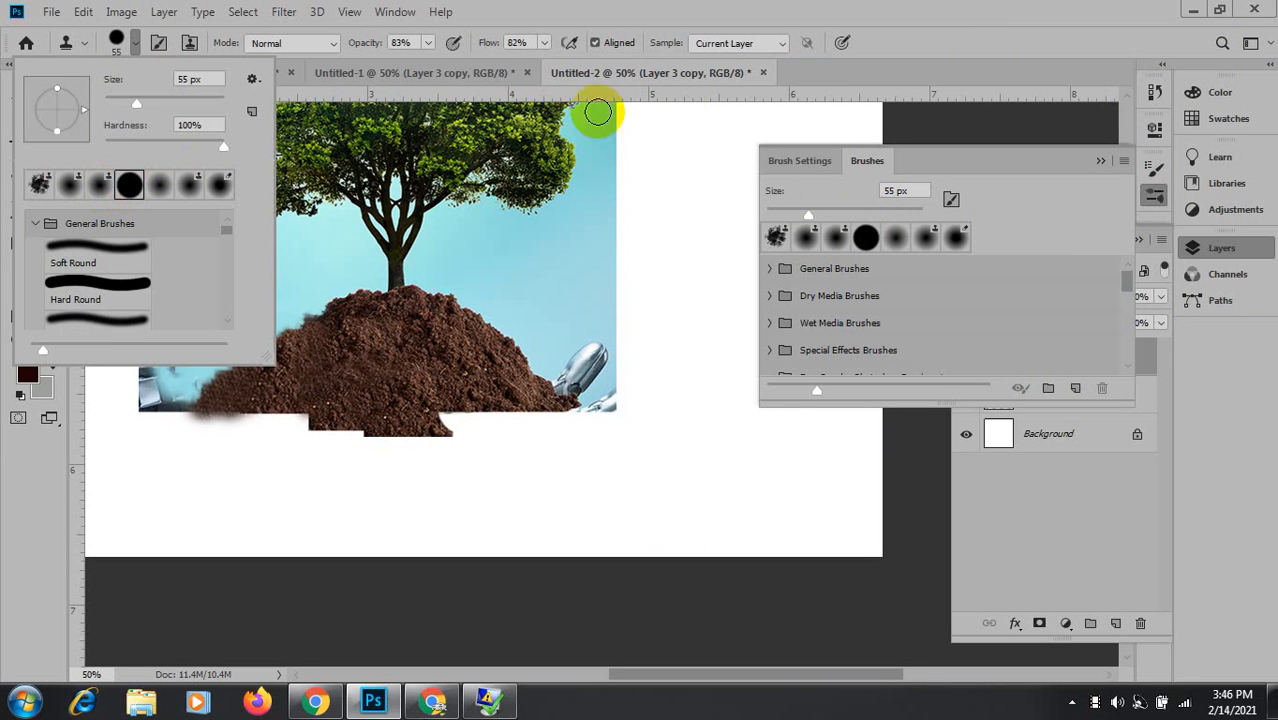
mouse_move(563, 314)
left_mouse_down()
mouse_move(593, 362)
mouse_move(578, 376)
mouse_move(596, 356)
mouse_move(605, 408)
mouse_move(589, 341)
mouse_move(570, 386)
mouse_move(587, 393)
mouse_move(599, 357)
left_mouse_up()
left_click(1099, 159)
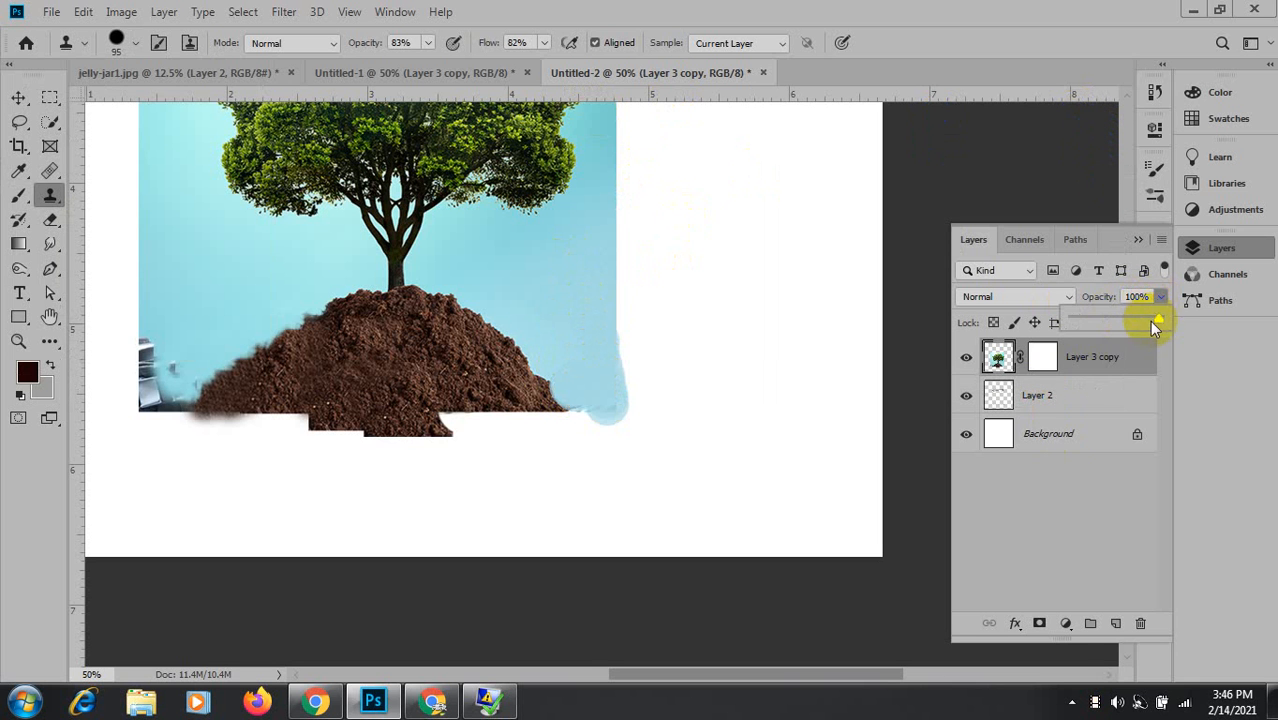
Lower Layer 3 copy's opacity to 70% and move the tree slightly up and right within the jar.
left_click_drag(1158, 323, 1140, 323)
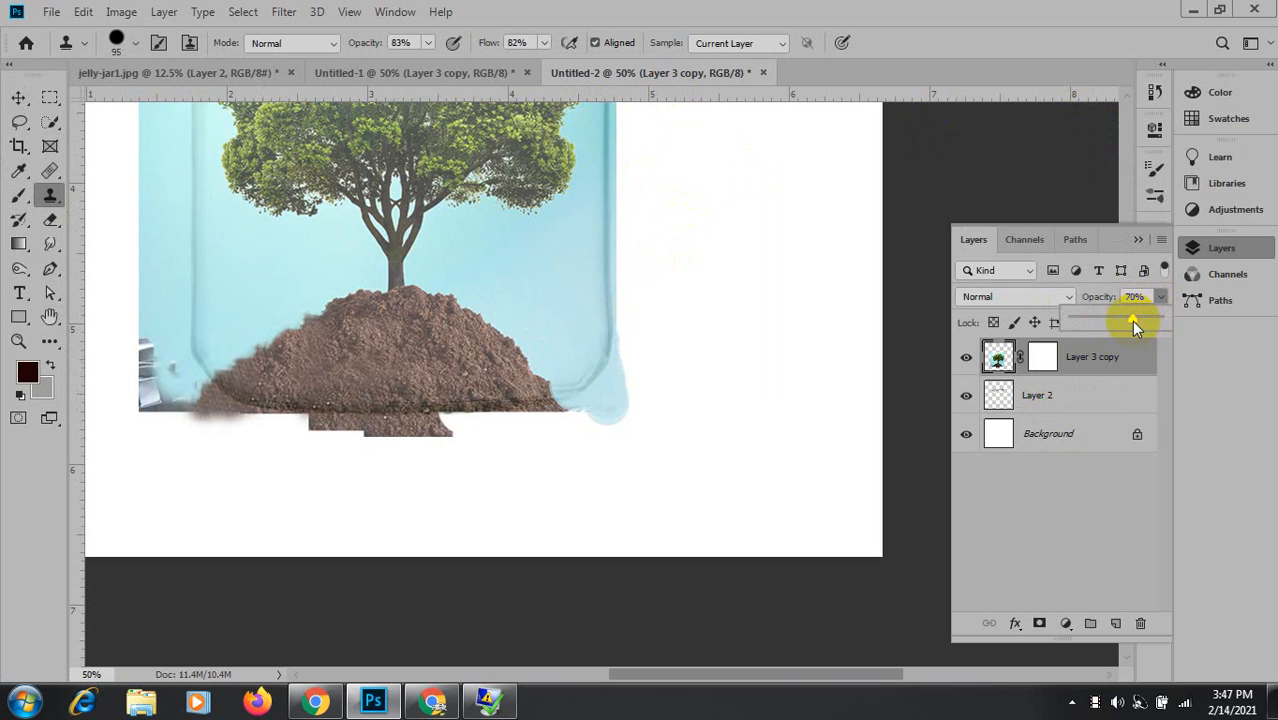
left_click(18, 97)
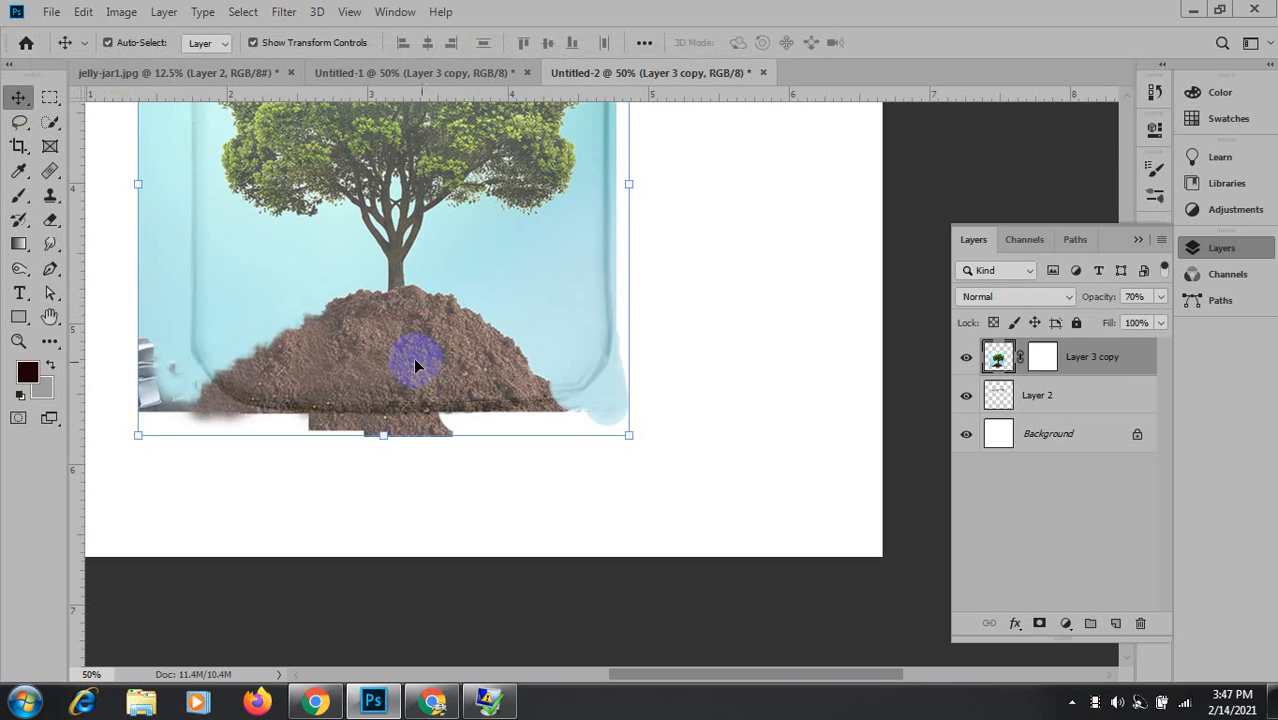
left_click_drag(416, 366, 420, 352)
Paint black on Layer 3 copy's mask with a hard 147 px brush, following the outside of the jar's lower-right corner.
left_click(1042, 357)
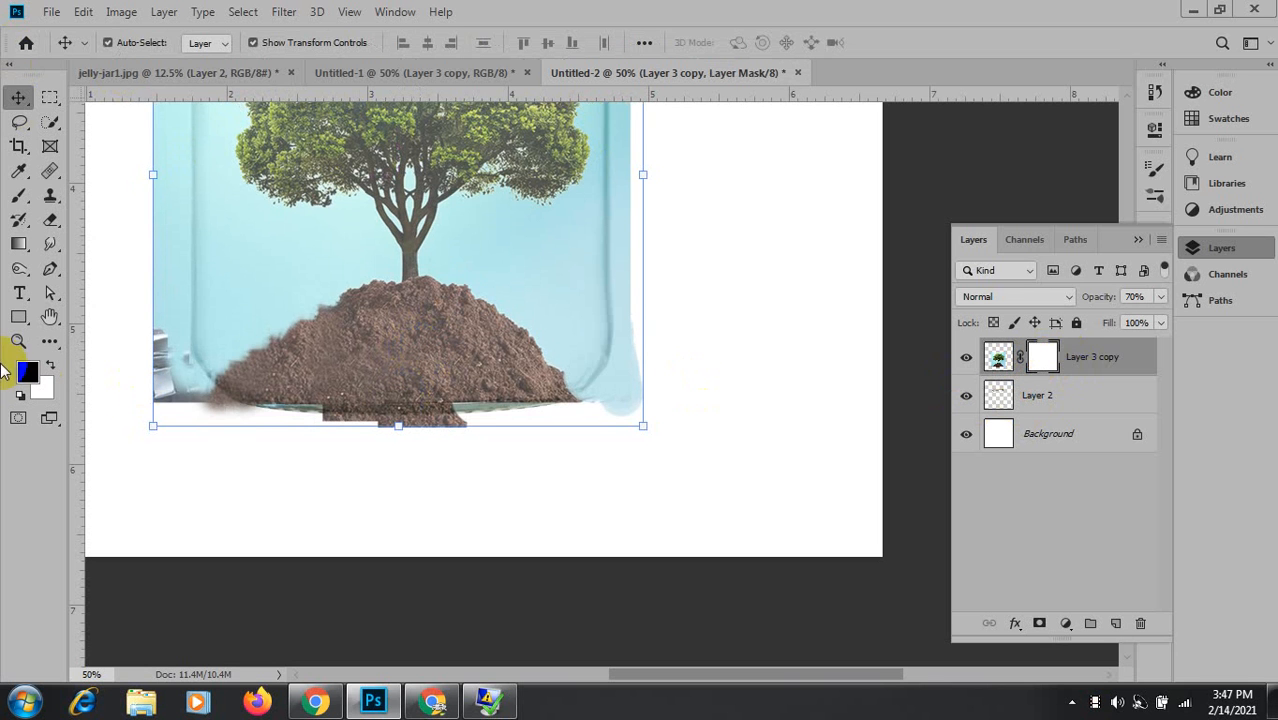
left_click(19, 197)
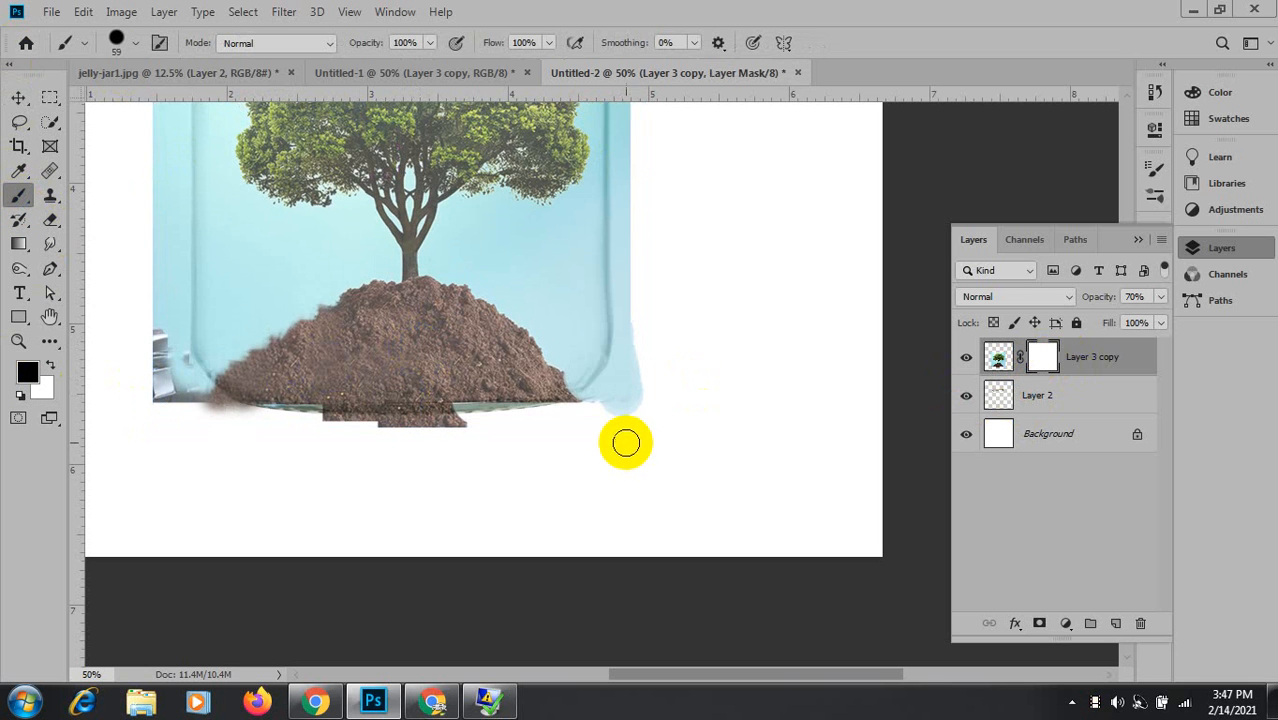
mouse_move(661, 356)
left_mouse_down()
mouse_move(671, 290)
mouse_move(620, 428)
mouse_move(645, 378)
mouse_move(590, 437)
mouse_move(608, 413)
mouse_move(501, 439)
mouse_move(559, 428)
left_mouse_up()
Soften the mask brush to 0% hardness, with 68% opacity and 87% flow.
left_click(133, 43)
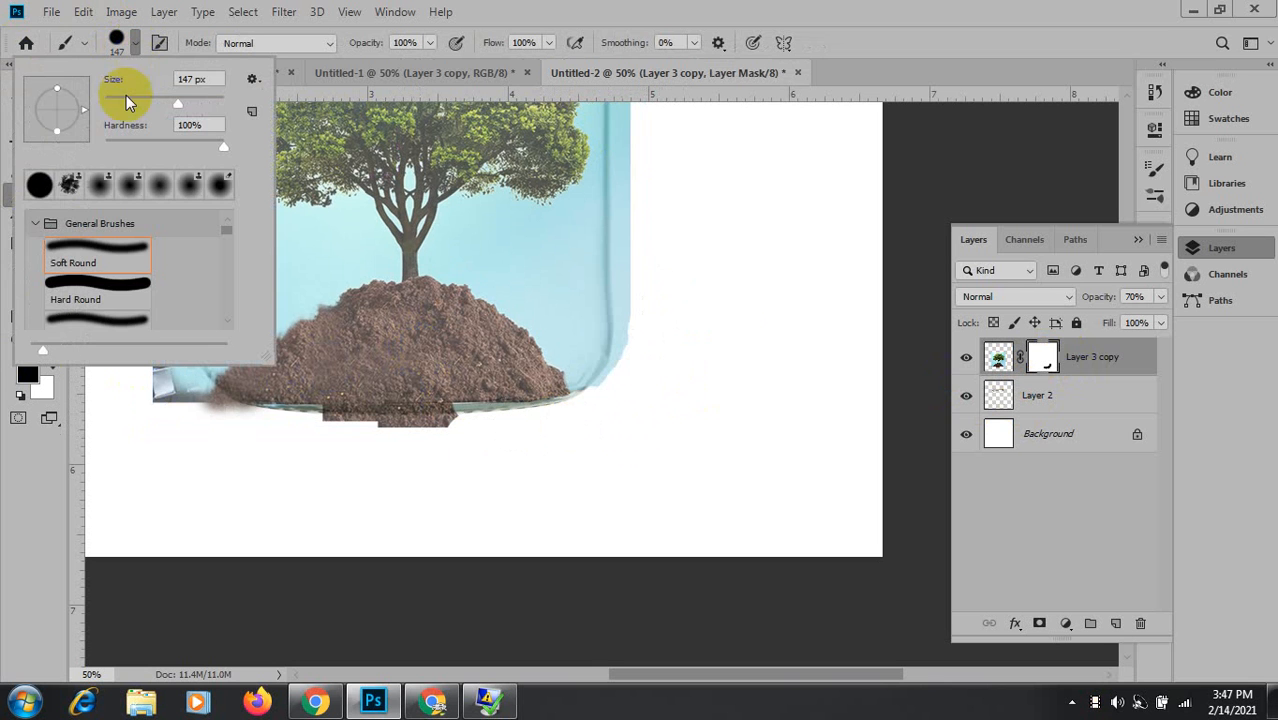
left_click_drag(214, 150, 104, 146)
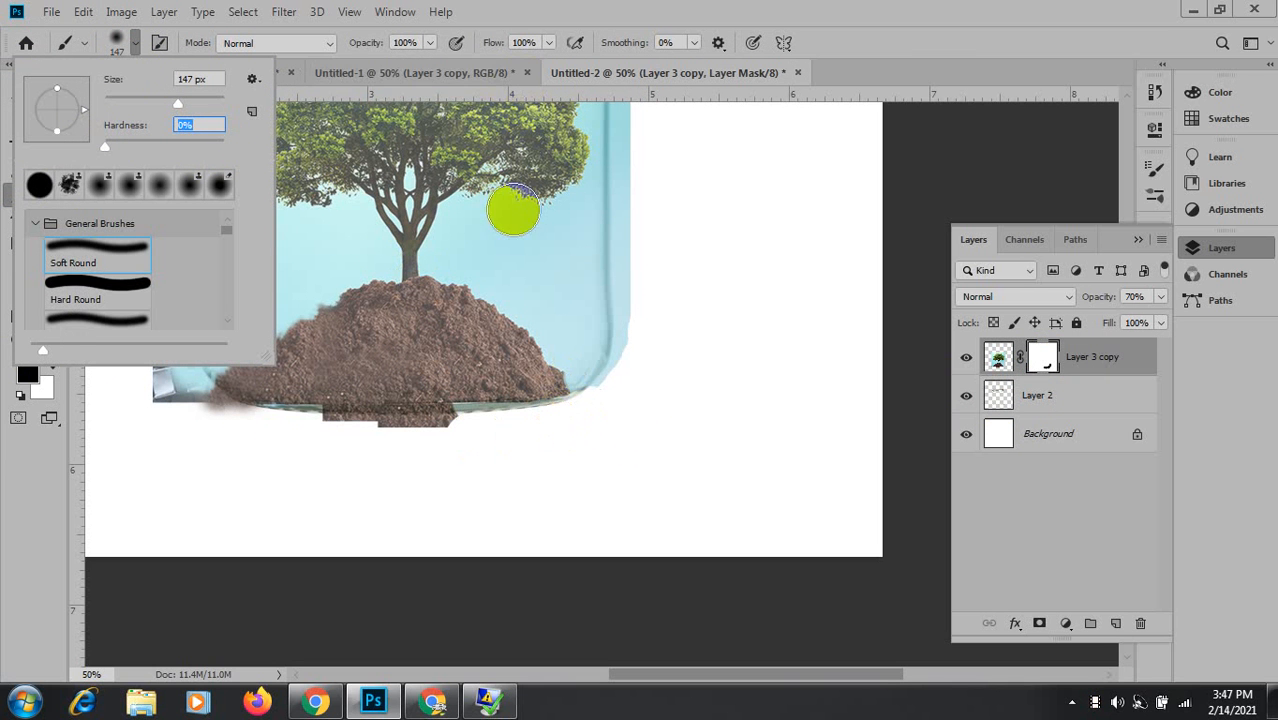
left_click(428, 45)
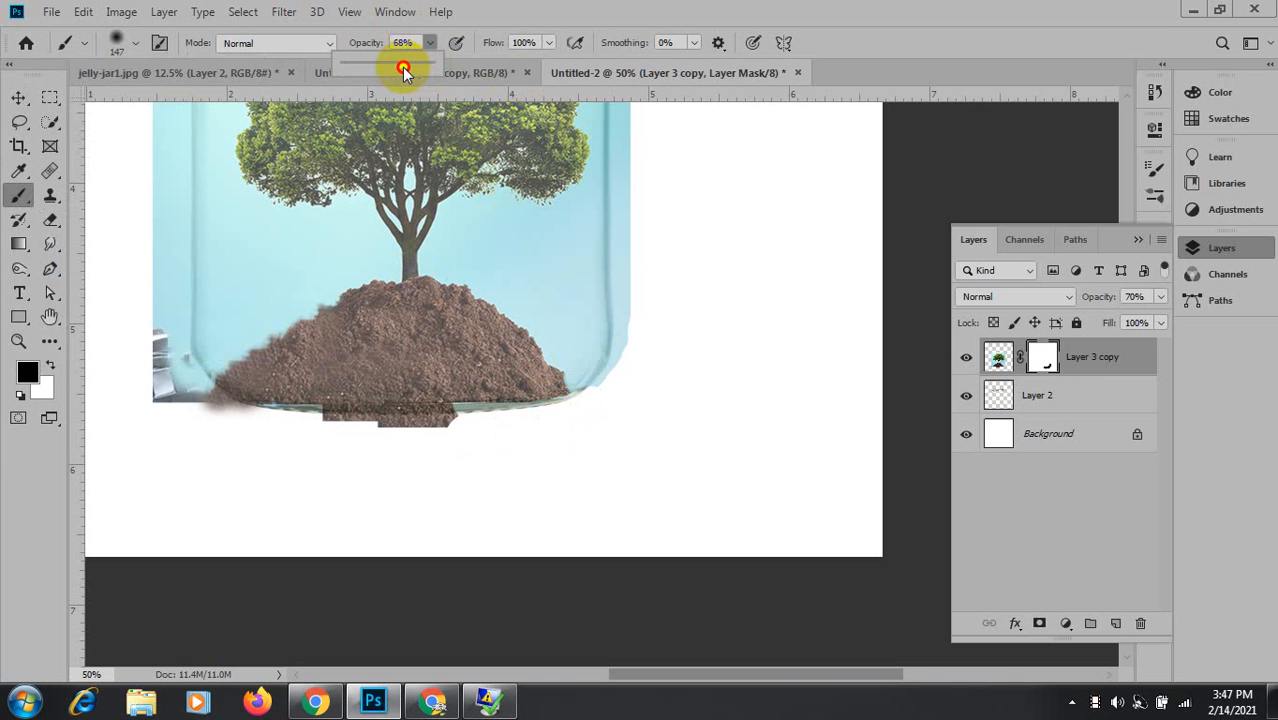
left_click(548, 45)
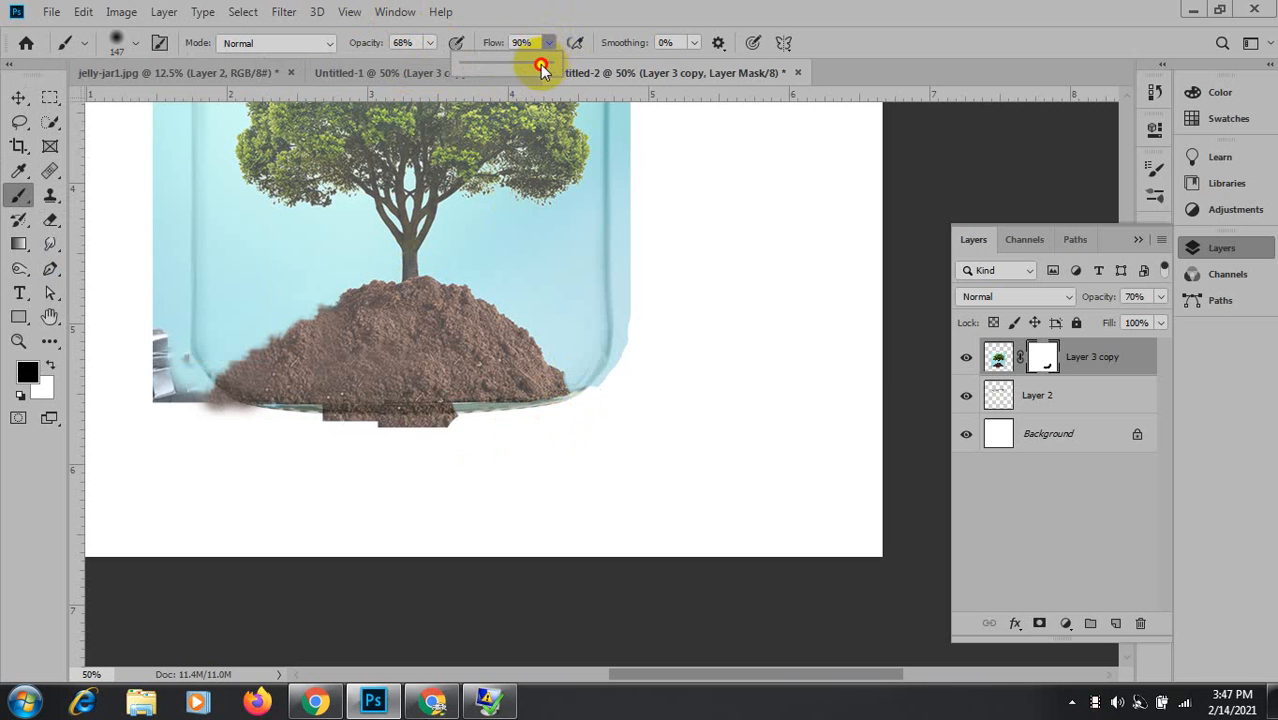
Try masking the soil below the jar's base with the soft brush, then undo the last two strokes.
mouse_move(502, 476)
left_mouse_down()
mouse_move(472, 430)
mouse_move(326, 436)
mouse_move(448, 431)
mouse_move(316, 434)
left_mouse_up()
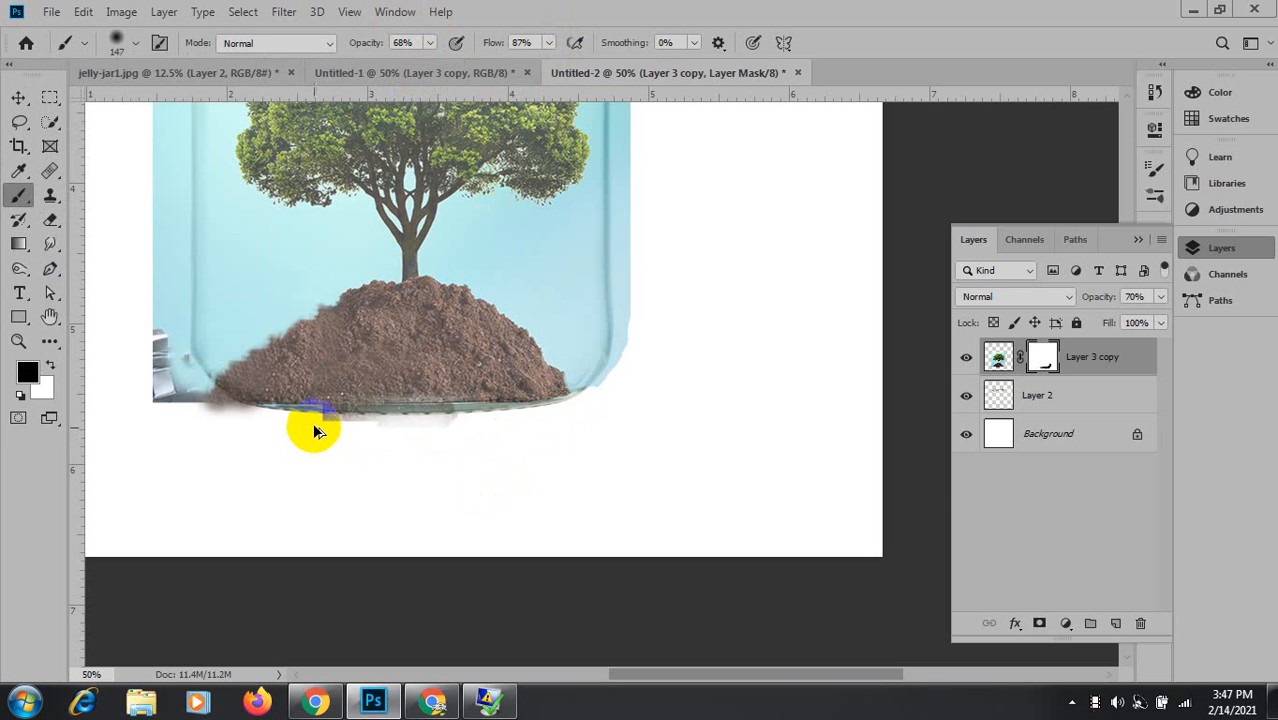
key("ctrl+z")
key("ctrl+z")
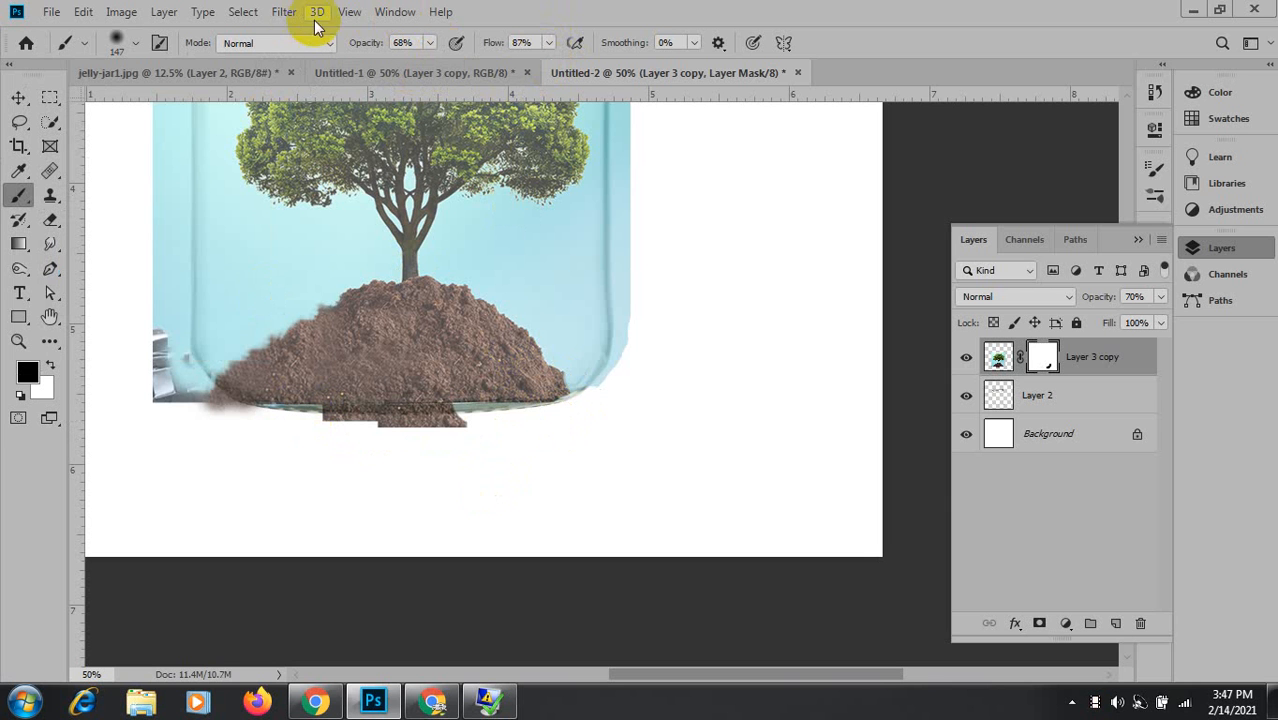
Set the brush to 100% opacity, 100% flow and 10% smoothing, and mask out Layer 3 copy below the jar's base and around its lower corners.
left_click(549, 43)
left_click_drag(550, 67, 705, 63)
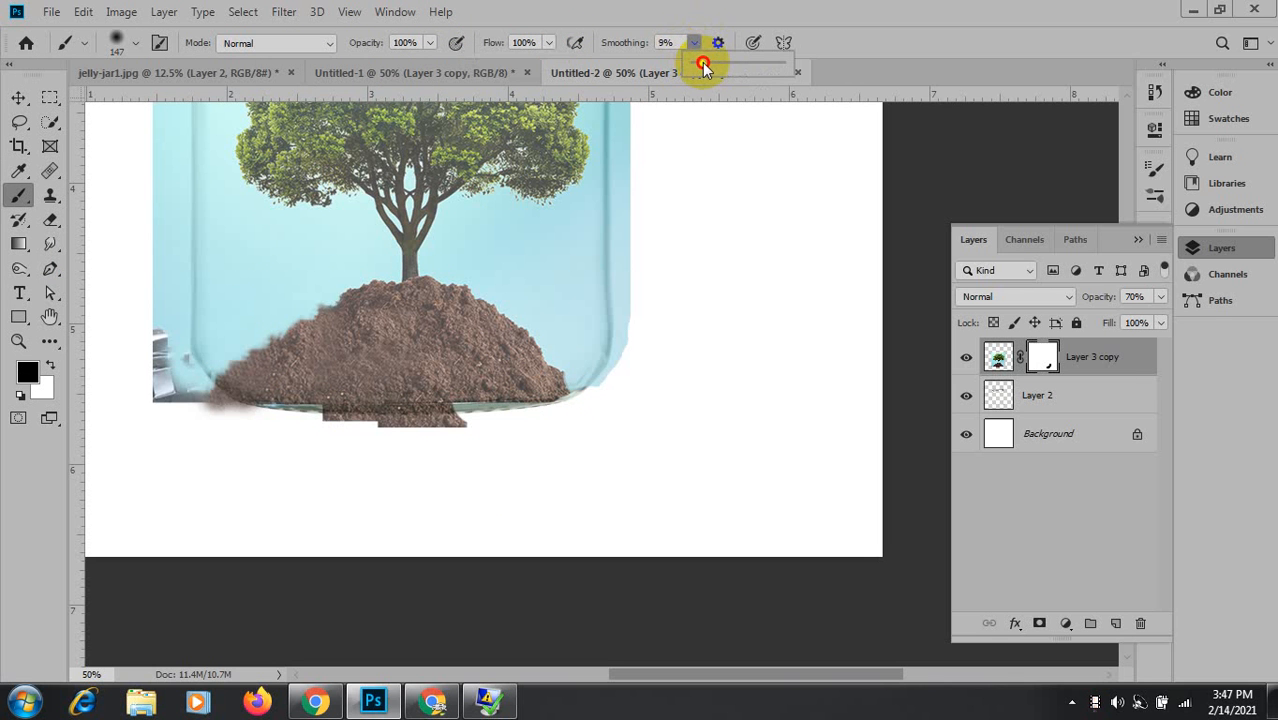
mouse_move(469, 436)
left_mouse_down()
mouse_move(349, 434)
mouse_move(407, 428)
mouse_move(453, 434)
mouse_move(324, 446)
mouse_move(362, 440)
left_mouse_up()
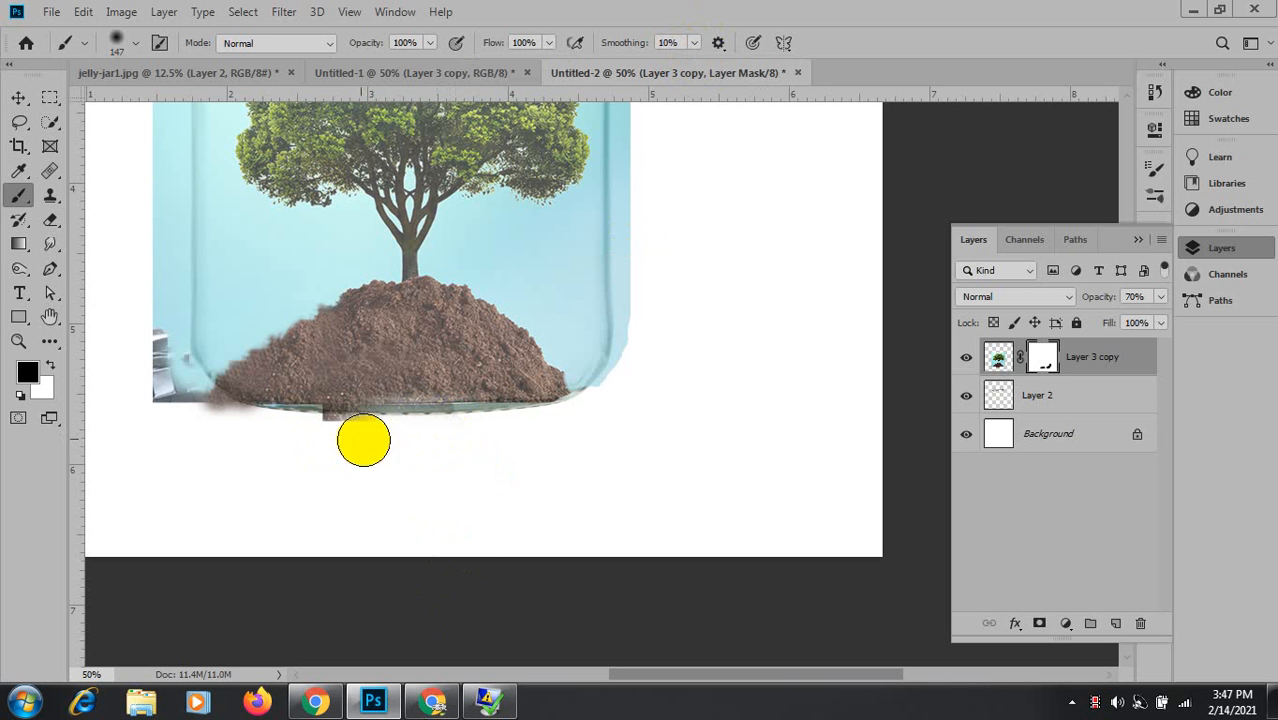
mouse_move(171, 400)
left_mouse_down()
mouse_move(168, 370)
mouse_move(214, 451)
mouse_move(192, 406)
mouse_move(232, 436)
mouse_move(206, 404)
mouse_move(229, 430)
mouse_move(151, 409)
mouse_move(144, 297)
mouse_move(170, 385)
mouse_move(137, 337)
mouse_move(141, 241)
mouse_move(157, 223)
mouse_move(164, 350)
mouse_move(151, 402)
left_mouse_up()
mouse_move(625, 379)
left_mouse_down()
mouse_move(642, 330)
mouse_move(633, 365)
left_mouse_up()
Paint black on Layer 3 copy's mask along the outside of the jar's right and left walls up to the lid.
mouse_move(636, 317)
left_mouse_down()
mouse_move(628, 248)
mouse_move(628, 288)
mouse_move(644, 243)
mouse_move(699, 425)
left_mouse_up()
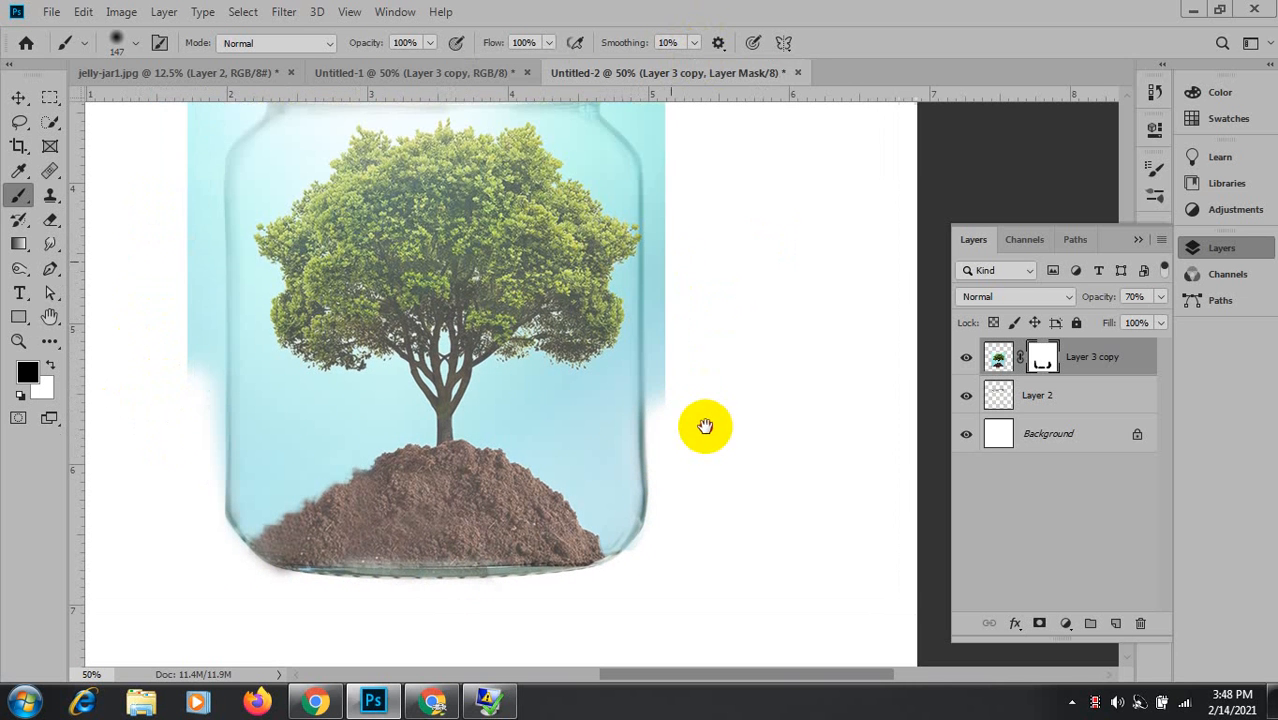
mouse_move(658, 354)
left_mouse_down()
mouse_move(668, 377)
mouse_move(668, 203)
mouse_move(733, 429)
mouse_move(702, 503)
mouse_move(710, 268)
mouse_move(690, 274)
mouse_move(679, 234)
mouse_move(716, 286)
mouse_move(674, 277)
mouse_move(716, 364)
mouse_move(710, 442)
left_mouse_up()
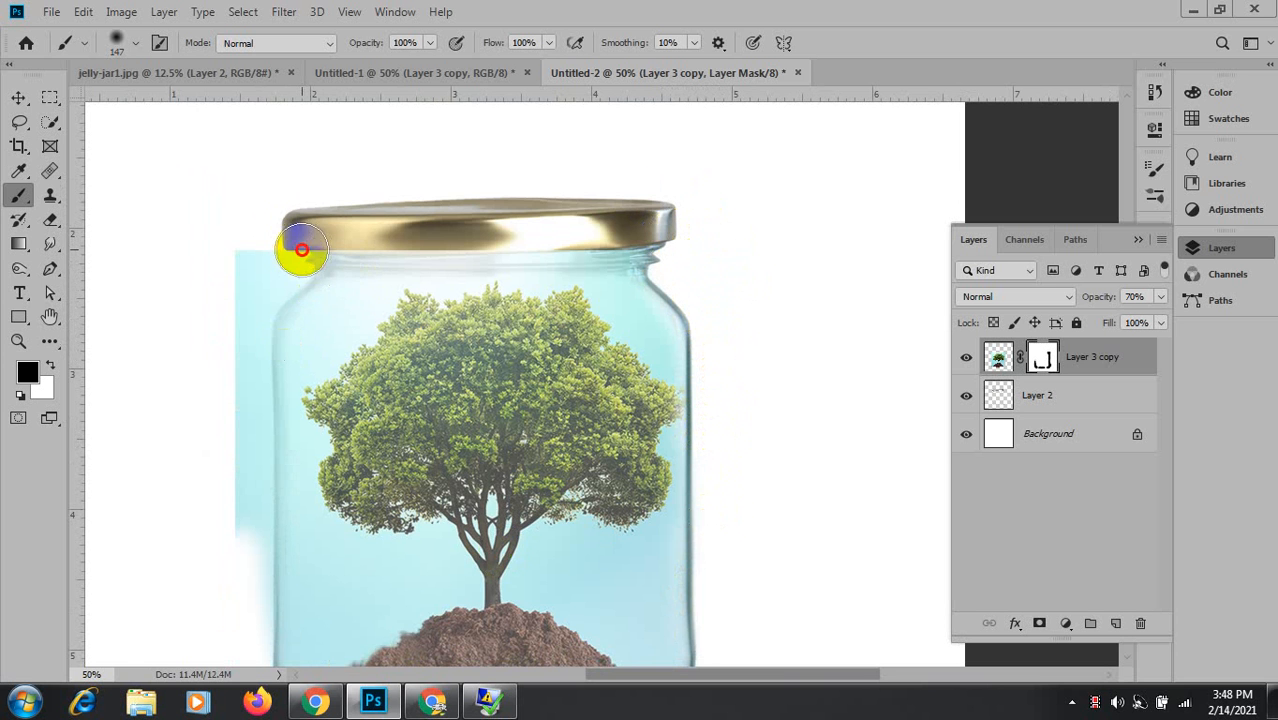
mouse_move(301, 249)
left_mouse_down()
mouse_move(247, 308)
mouse_move(274, 264)
mouse_move(242, 350)
mouse_move(245, 250)
mouse_move(221, 309)
mouse_move(229, 282)
mouse_move(219, 394)
mouse_move(250, 317)
mouse_move(240, 401)
mouse_move(246, 348)
mouse_move(252, 537)
mouse_move(256, 423)
mouse_move(252, 522)
mouse_move(255, 482)
left_mouse_up()
mouse_move(330, 457)
left_mouse_down()
mouse_move(383, 287)
mouse_move(301, 359)
mouse_move(298, 498)
mouse_move(300, 449)
mouse_move(303, 527)
mouse_move(335, 573)
mouse_move(314, 542)
left_mouse_up()
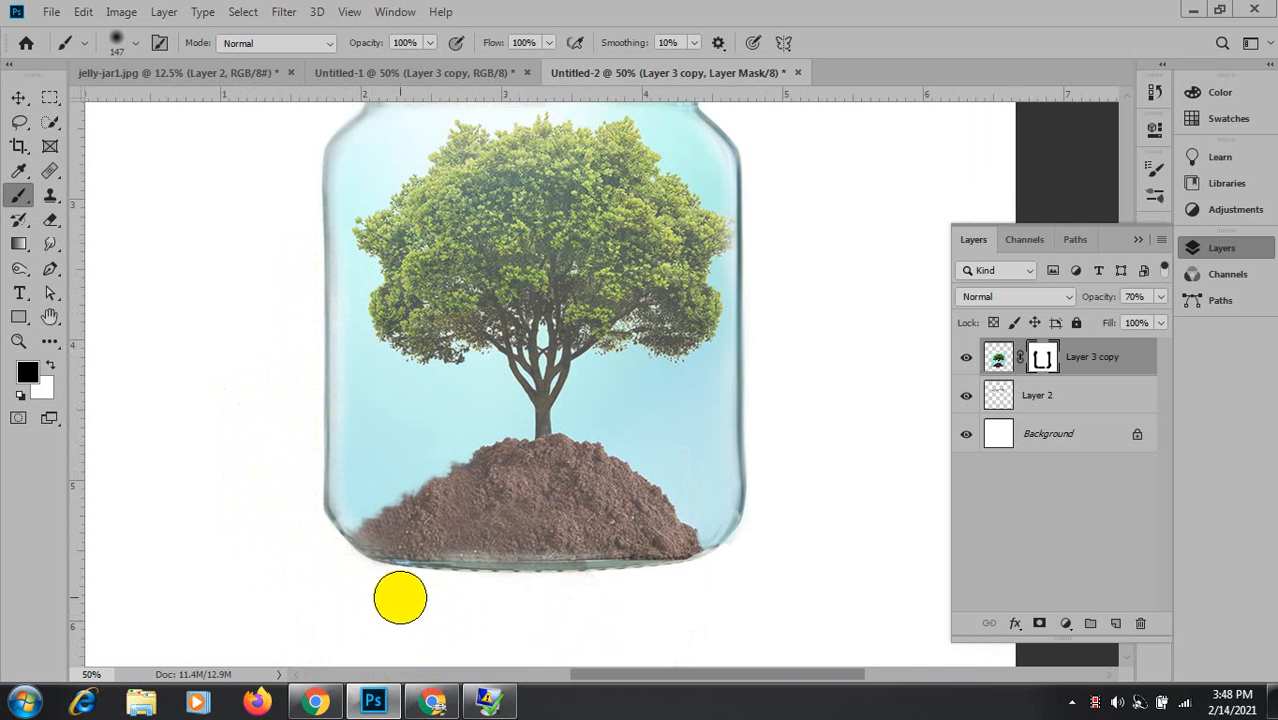
Trim Layer 3 copy's mask along the jar's base, reducing the brush to 99 px, and restore the layer's opacity to 100%.
mouse_move(393, 598)
left_mouse_down()
mouse_move(459, 577)
mouse_move(371, 568)
mouse_move(556, 579)
mouse_move(402, 579)
mouse_move(491, 588)
mouse_move(659, 576)
mouse_move(568, 579)
mouse_move(753, 551)
mouse_move(732, 560)
left_mouse_up()
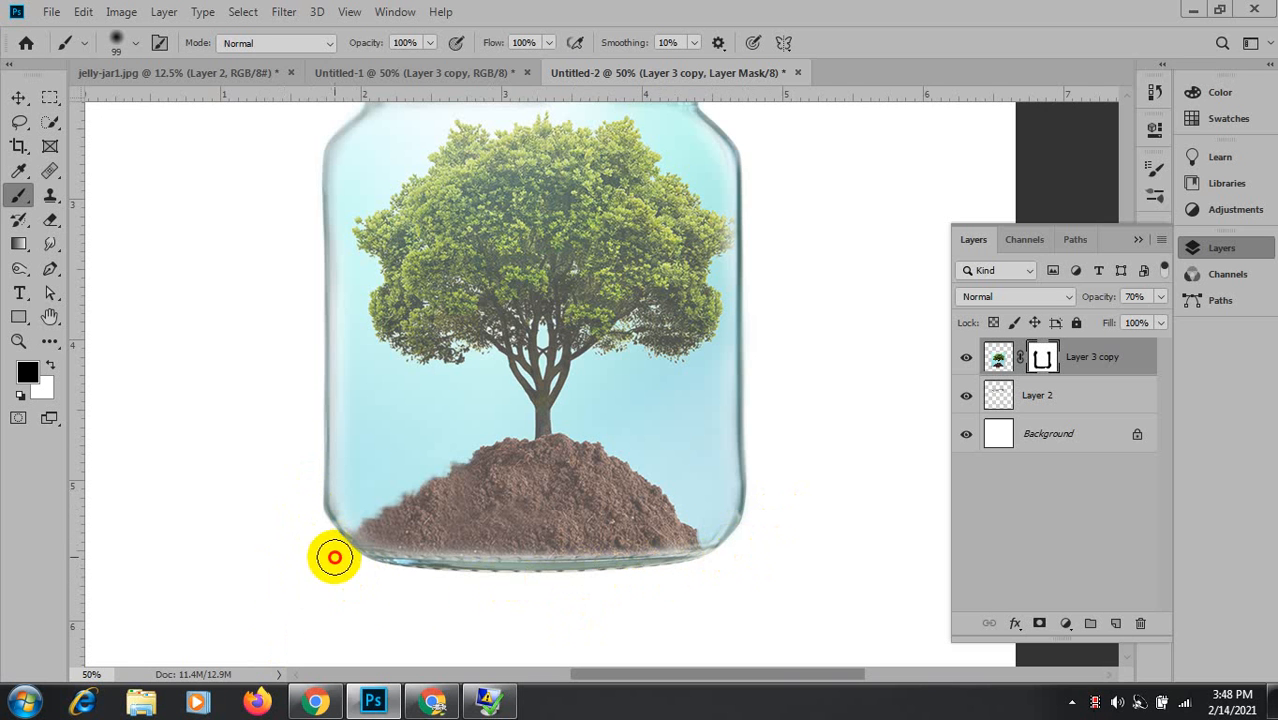
mouse_move(335, 557)
left_mouse_down()
mouse_move(408, 599)
mouse_move(538, 580)
left_mouse_up()
mouse_move(456, 586)
left_mouse_down()
mouse_move(666, 570)
mouse_move(638, 575)
mouse_move(767, 547)
mouse_move(730, 560)
left_mouse_up()
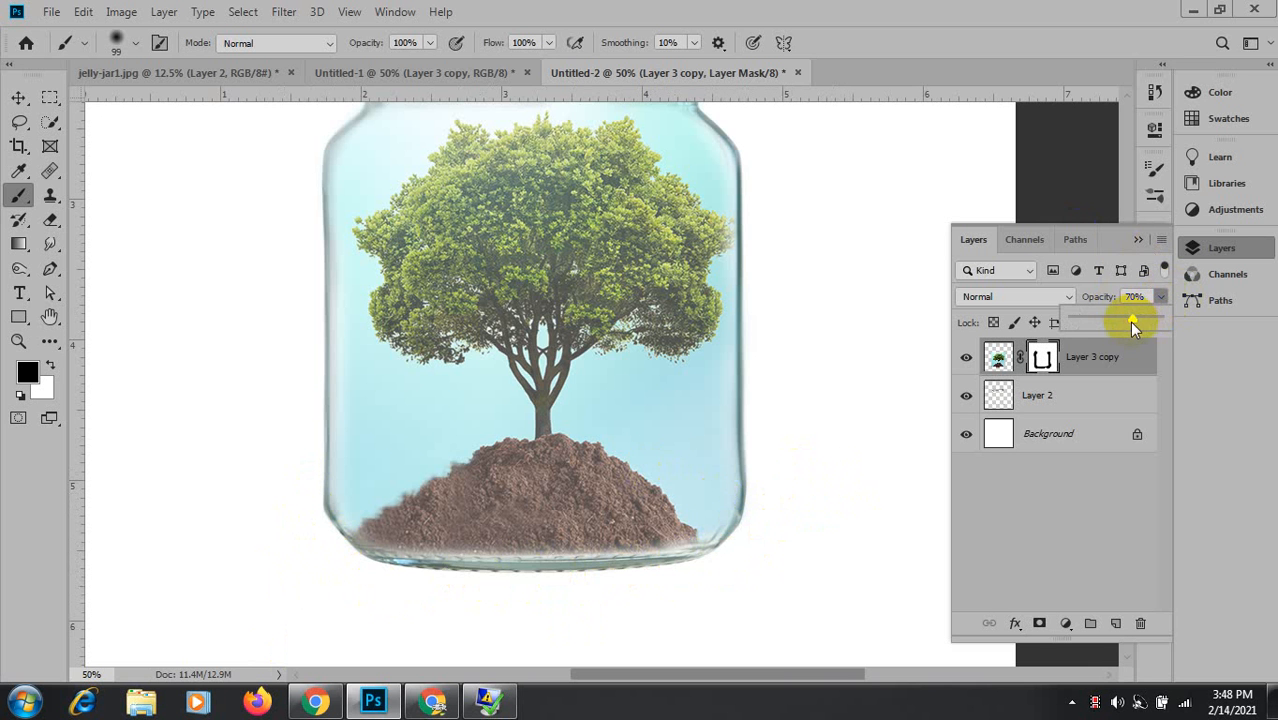
left_click_drag(1133, 321, 1228, 306)
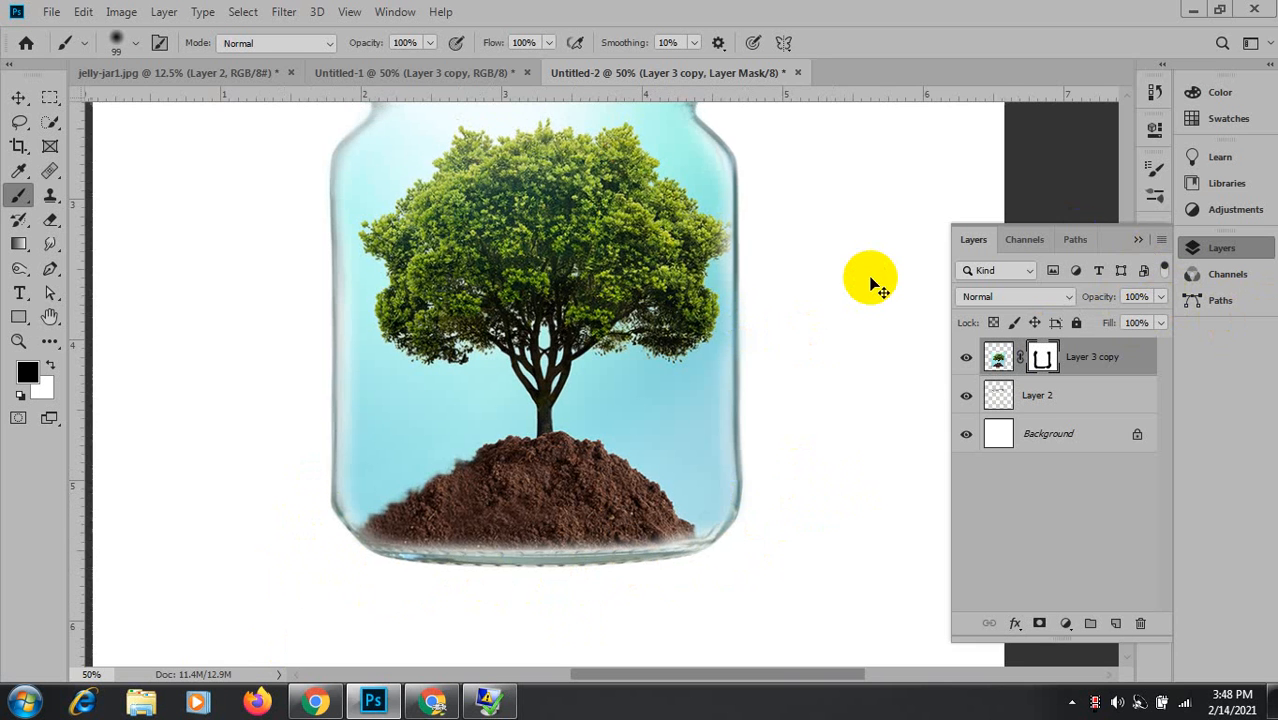
key("ctrl+minus")
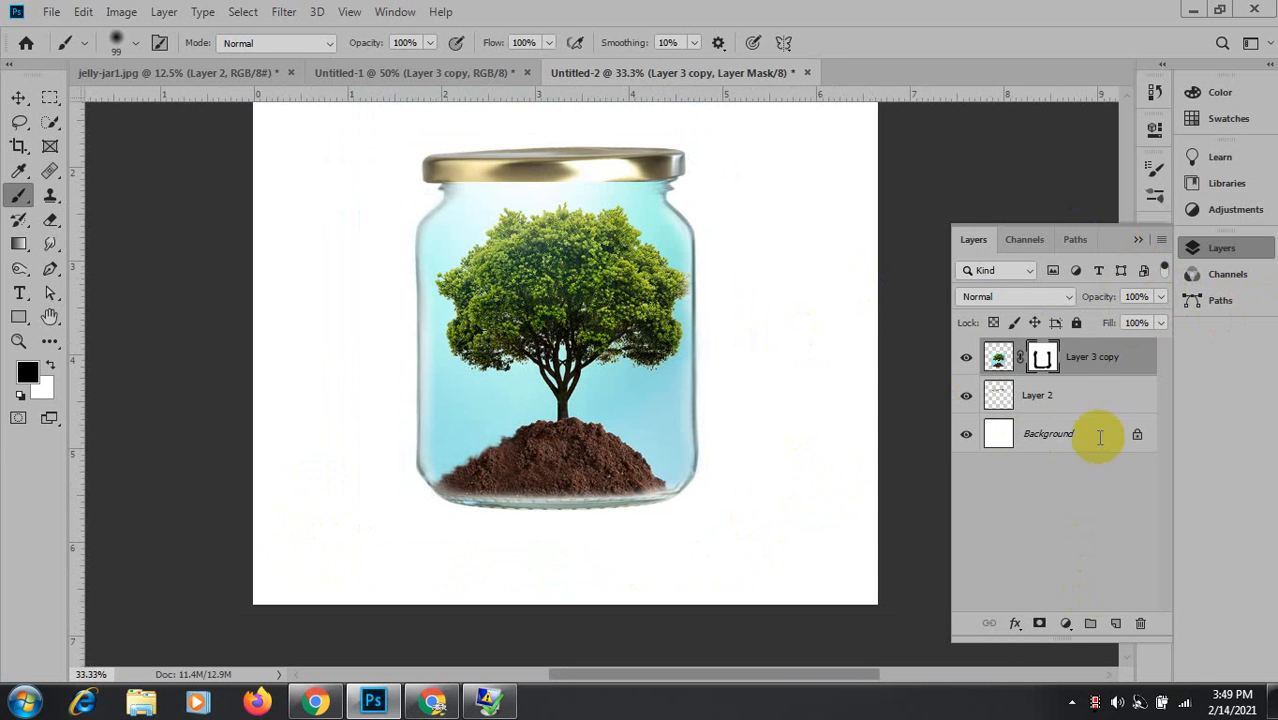
Add a solid color fill layer in dark red-brown 1e0202 and move it directly below Layer 2.
left_click(1068, 623)
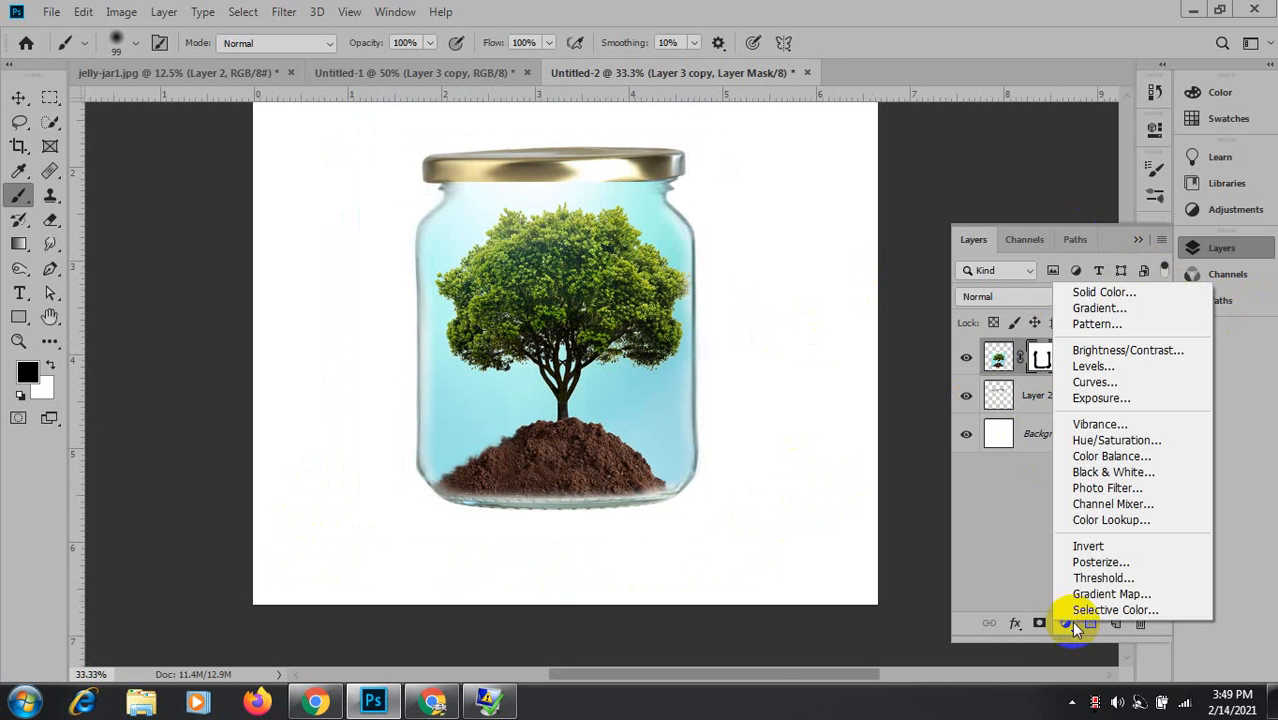
left_click(1146, 290)
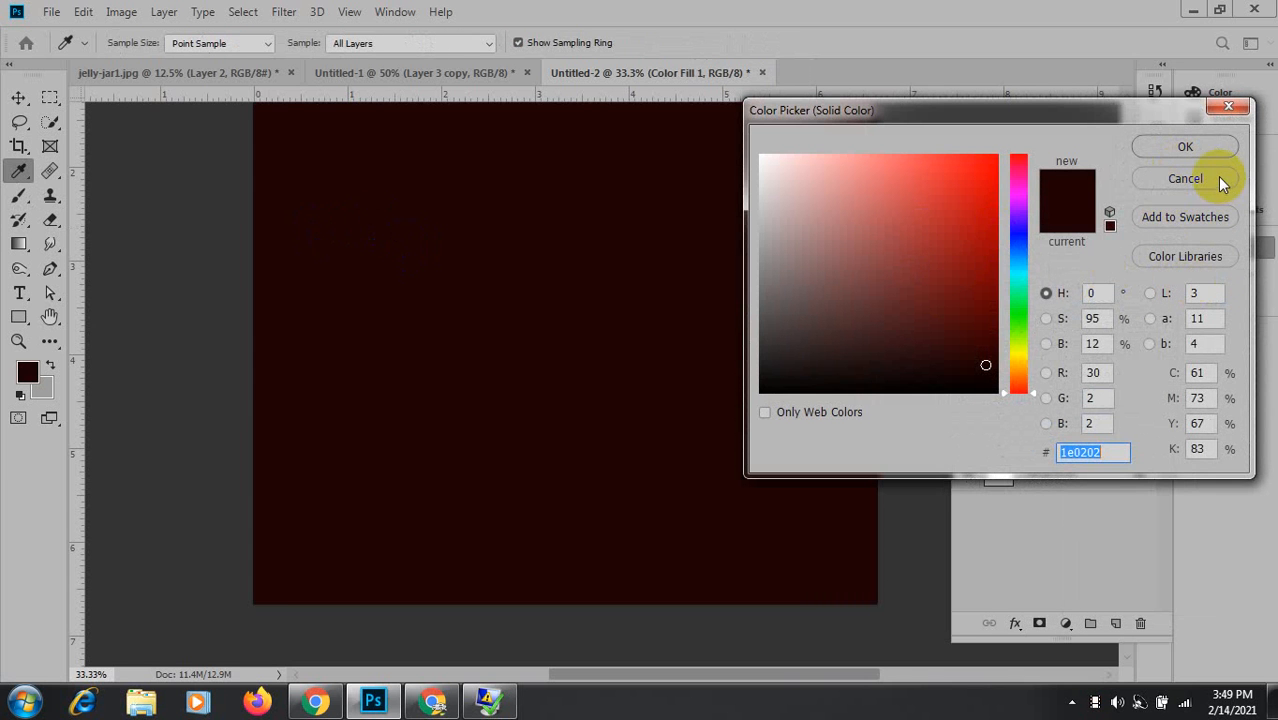
left_click(1200, 143)
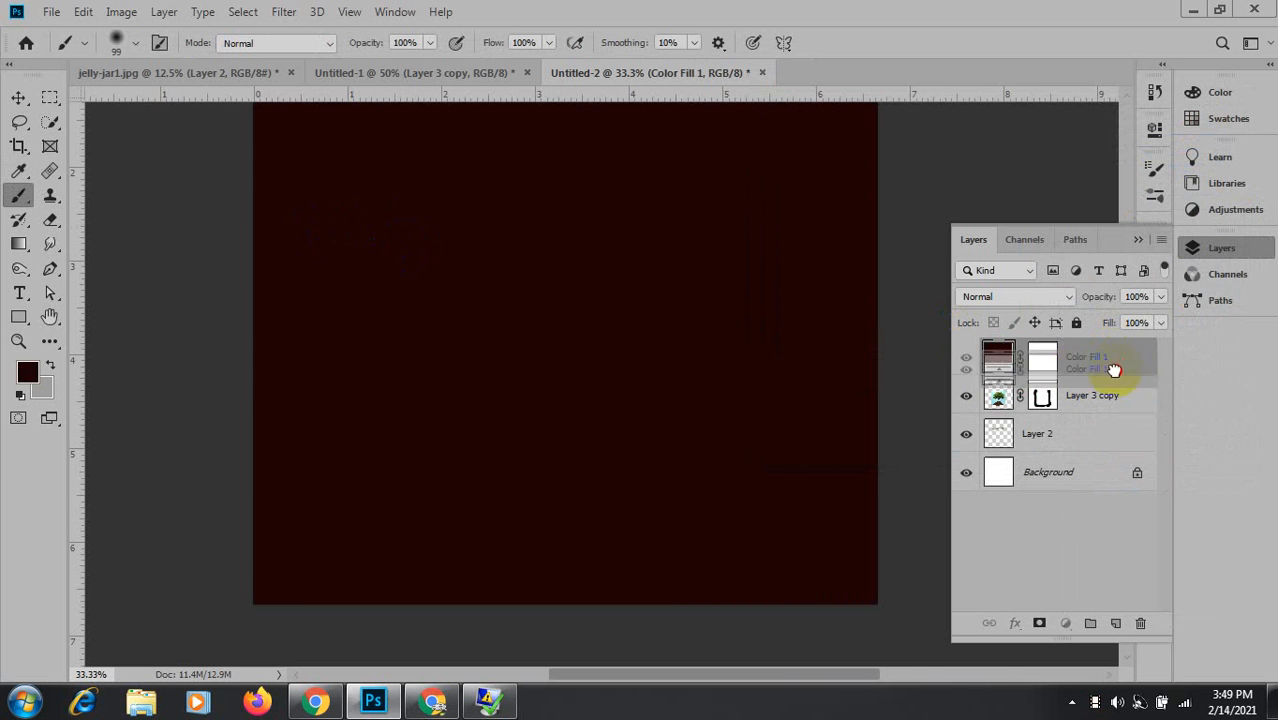
left_click_drag(1114, 370, 1082, 458)
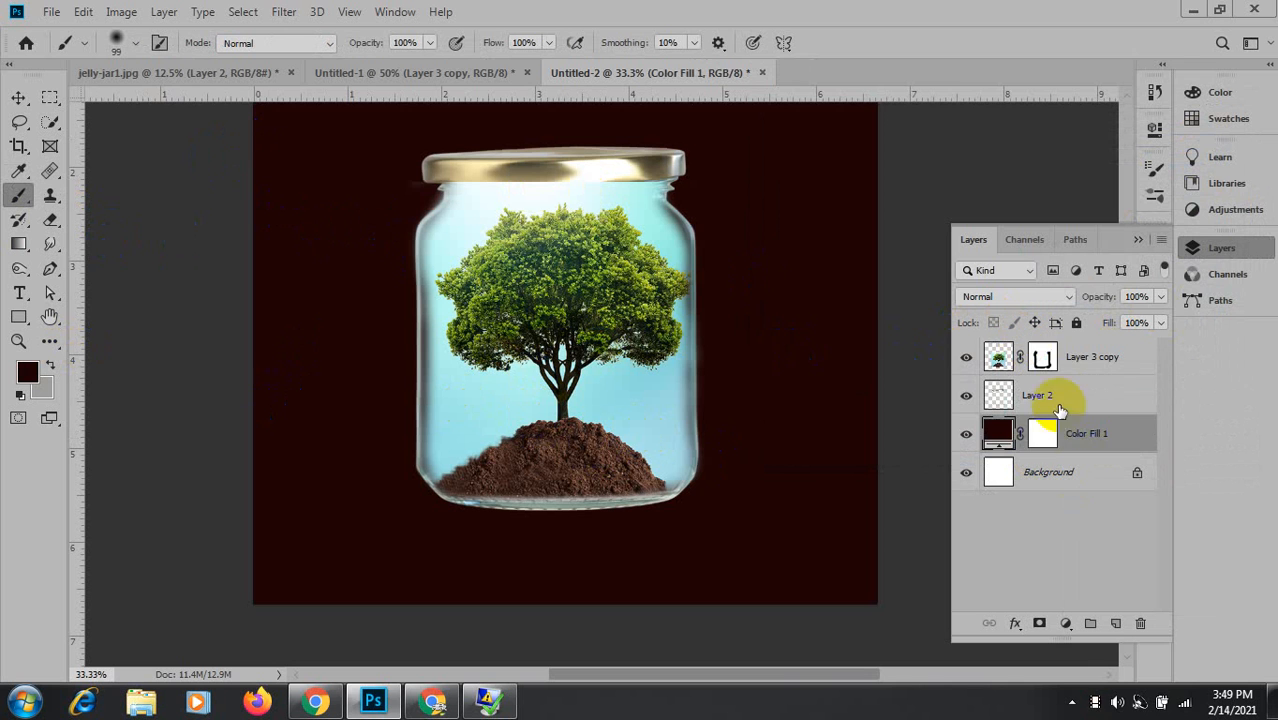
Paint black on Layer 3 copy's mask outside the jar's right side and along its left edge from neck to base.
left_click(1043, 357)
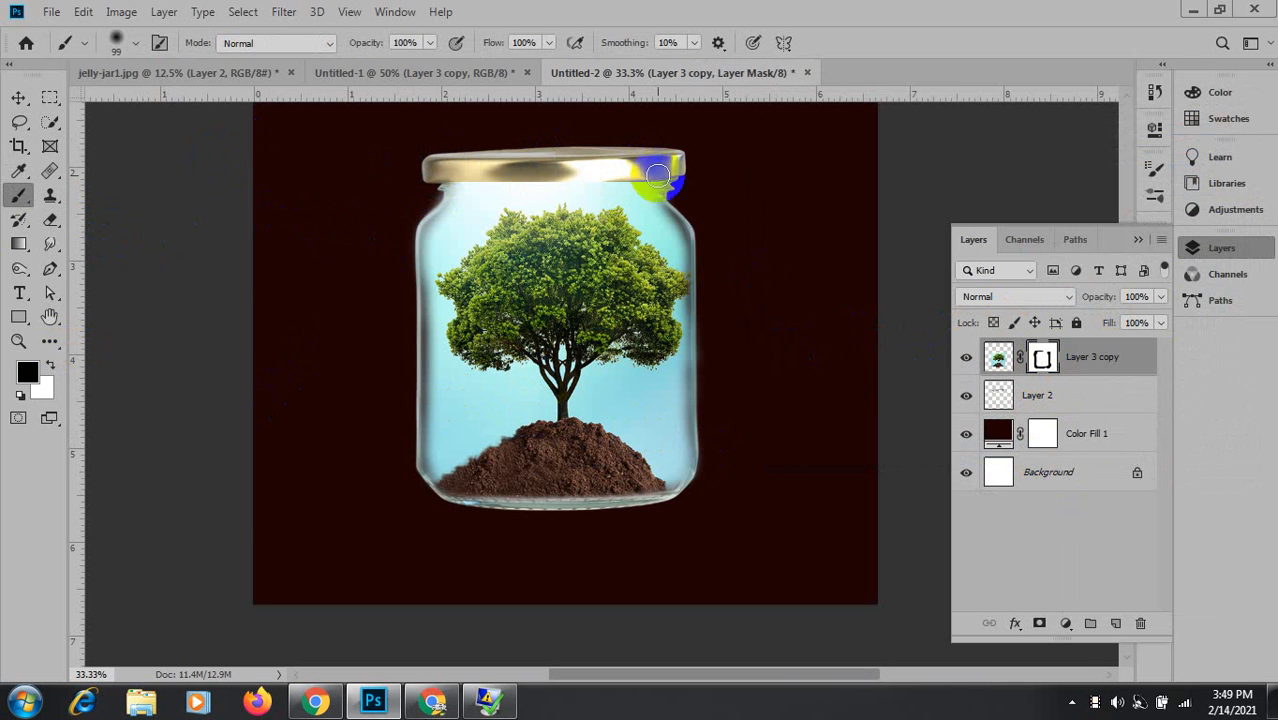
left_click_drag(694, 192, 729, 284)
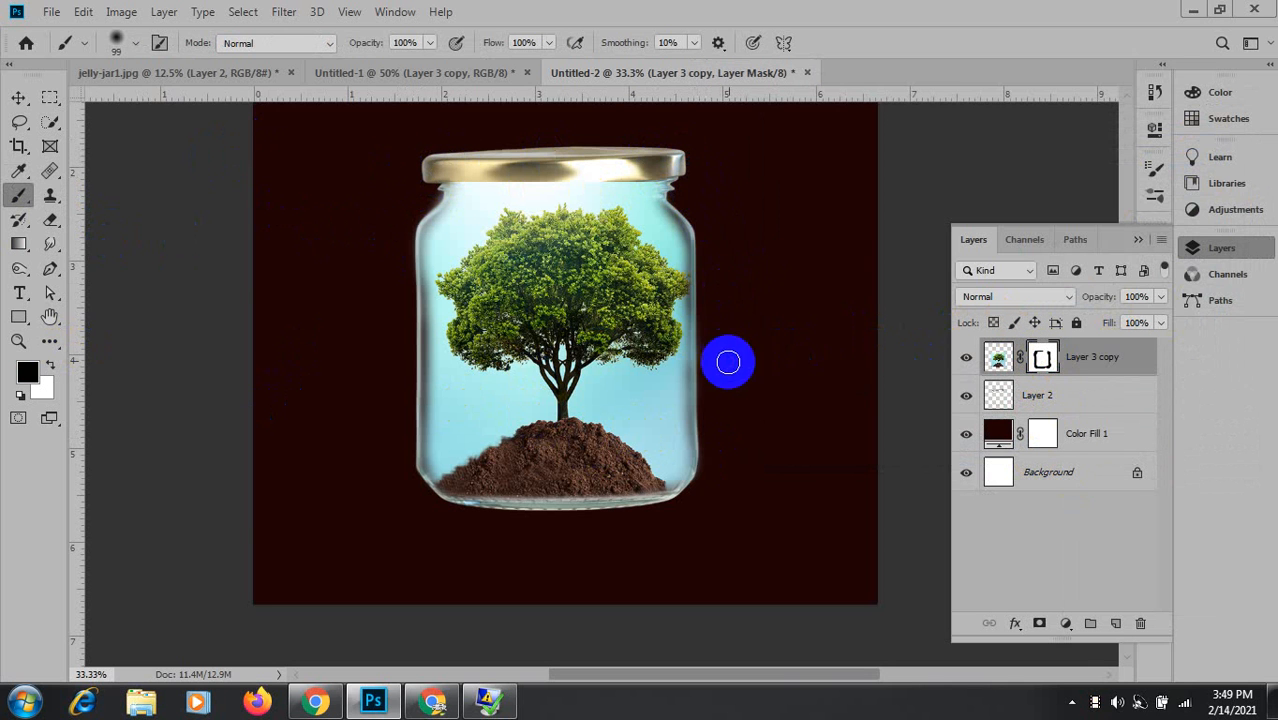
mouse_move(731, 414)
left_mouse_down()
mouse_move(738, 396)
mouse_move(722, 458)
left_mouse_up()
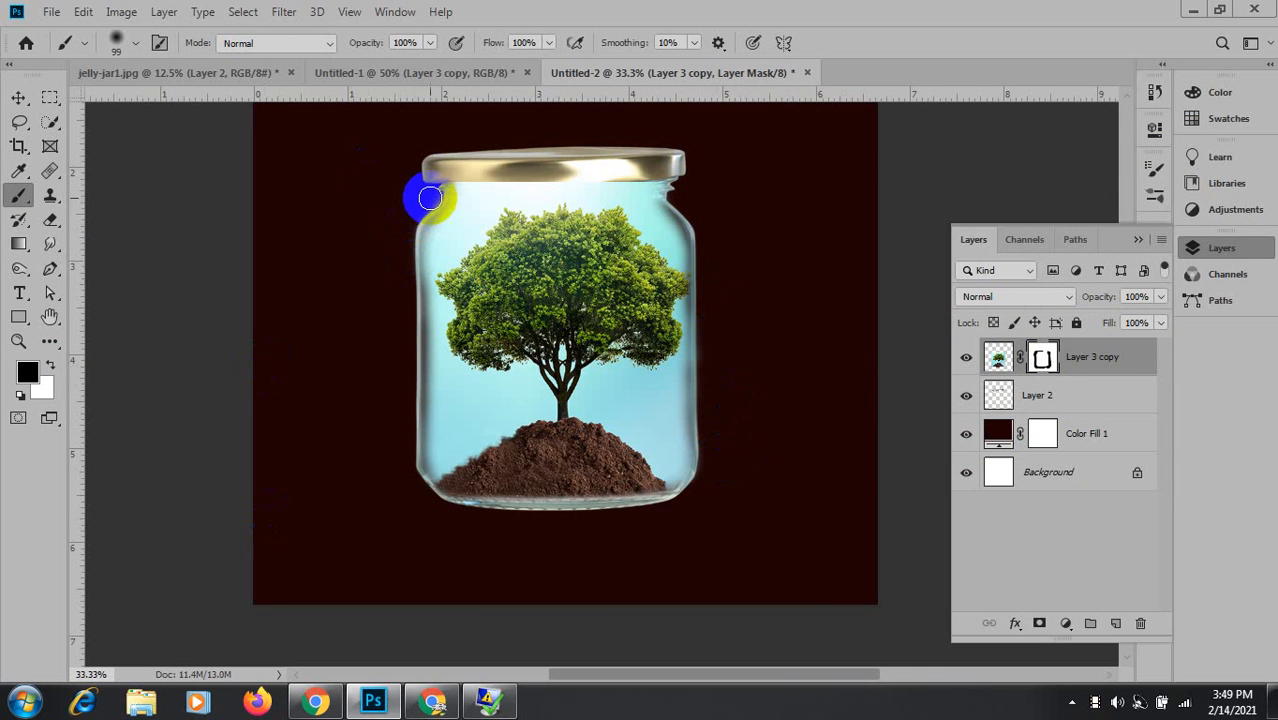
left_click(1043, 358)
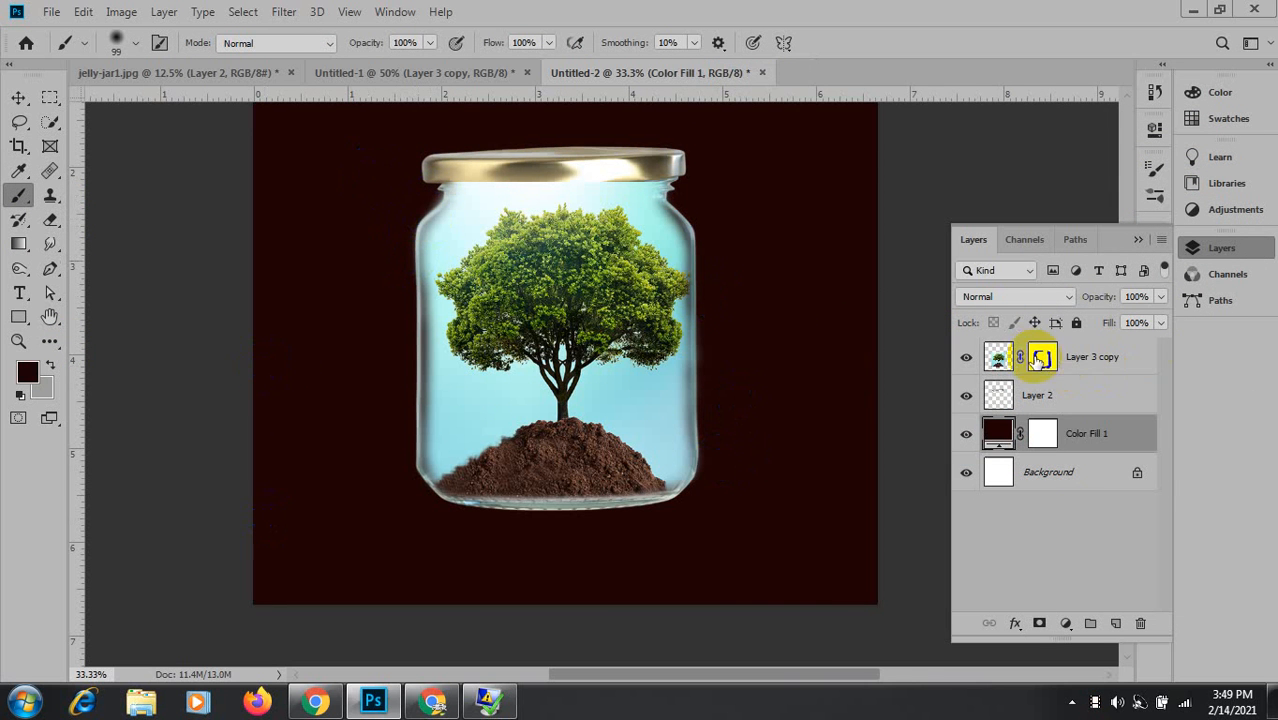
scroll(408, 210, "up", 1)
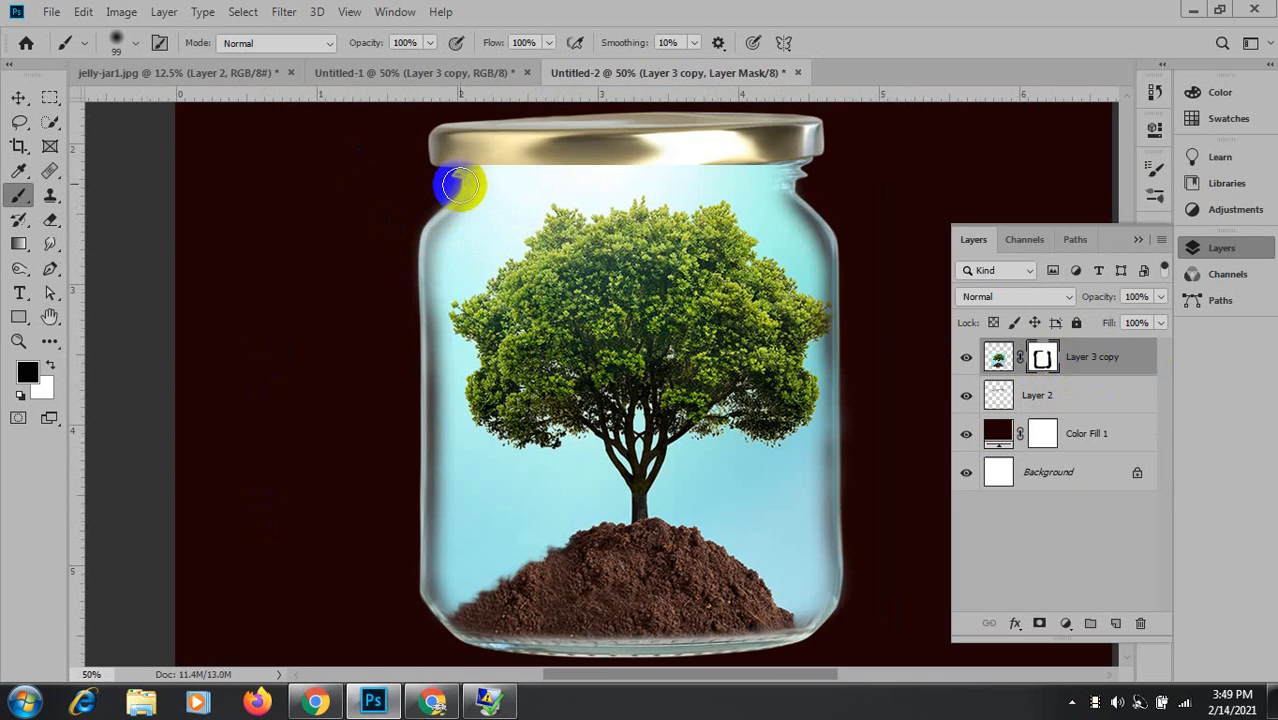
mouse_move(450, 170)
left_mouse_down()
mouse_move(408, 235)
mouse_move(403, 307)
mouse_move(400, 260)
mouse_move(407, 298)
mouse_move(413, 246)
mouse_move(389, 395)
mouse_move(401, 286)
mouse_move(452, 176)
mouse_move(423, 249)
mouse_move(419, 217)
mouse_move(455, 174)
mouse_move(416, 227)
mouse_move(401, 314)
mouse_move(410, 265)
mouse_move(398, 390)
mouse_move(406, 332)
mouse_move(413, 476)
mouse_move(415, 444)
mouse_move(400, 573)
mouse_move(404, 609)
mouse_move(458, 658)
left_mouse_up()
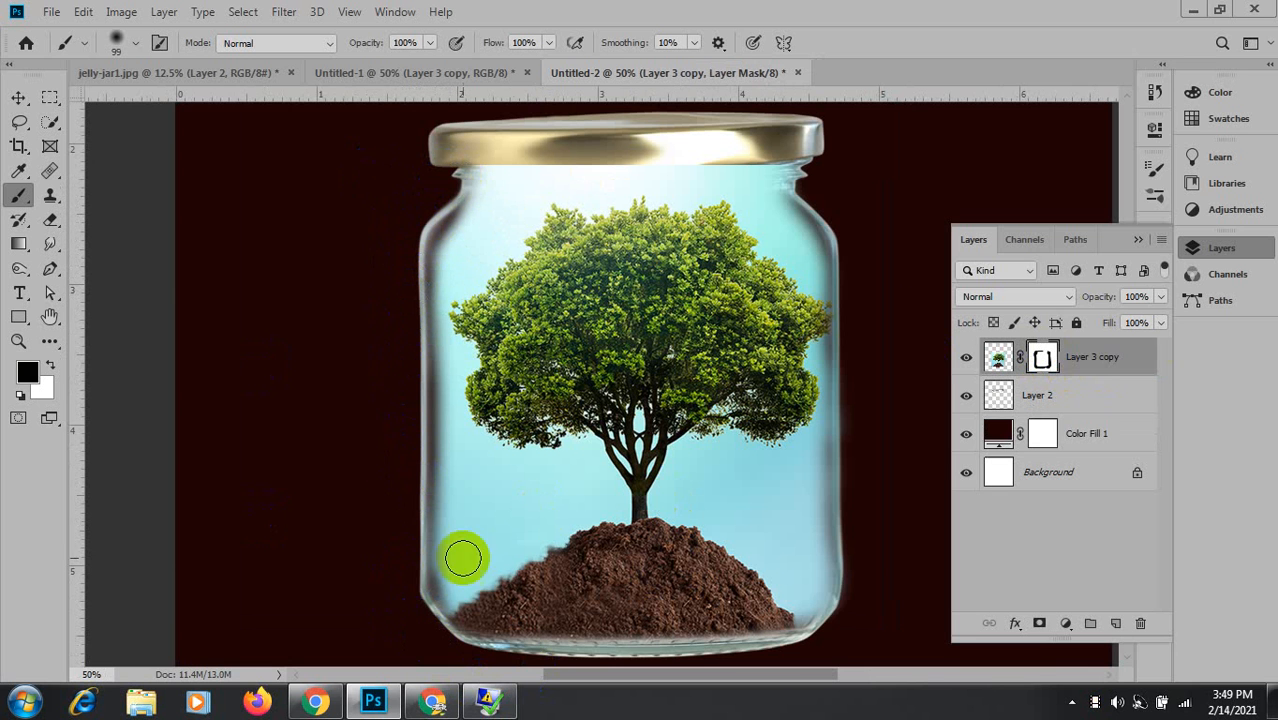
Refine Layer 3 copy's mask along the jar's right wall and left edge, switching between black and white paint.
mouse_move(827, 160)
left_mouse_down()
mouse_move(818, 193)
mouse_move(791, 157)
mouse_move(835, 226)
left_mouse_up()
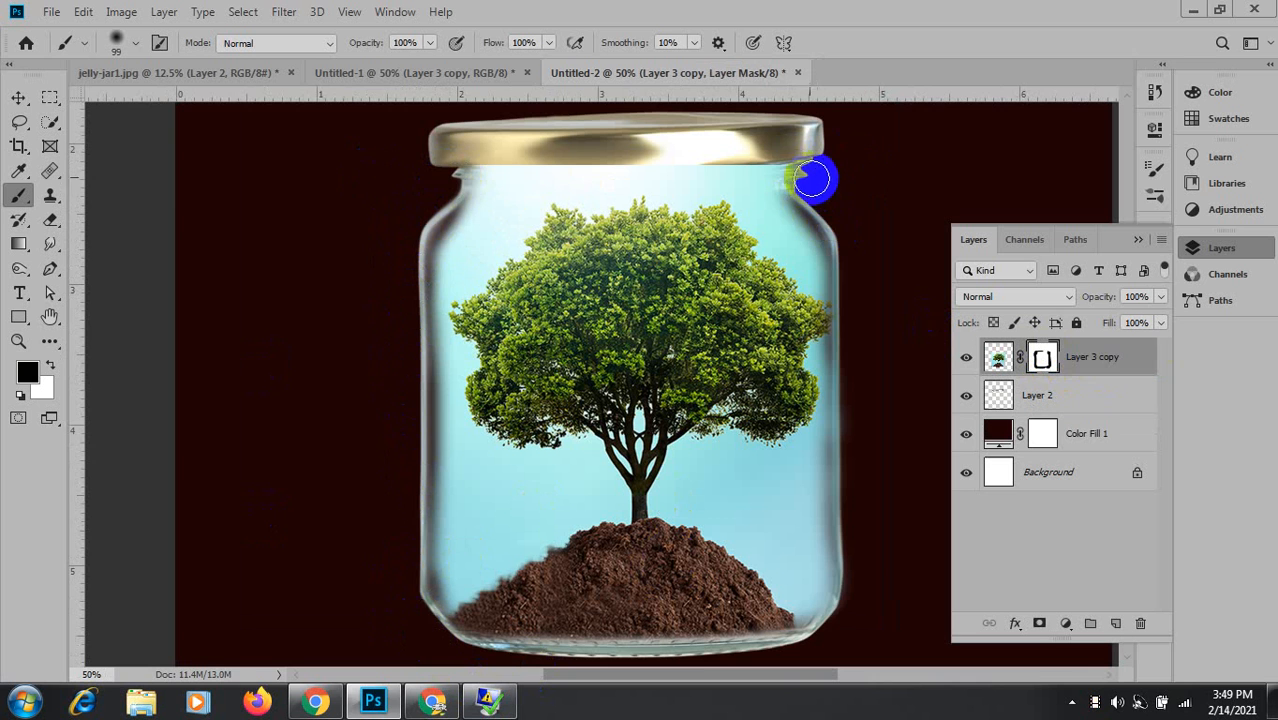
mouse_move(812, 179)
left_mouse_down()
mouse_move(845, 243)
mouse_move(833, 194)
mouse_move(873, 308)
mouse_move(850, 479)
mouse_move(853, 445)
mouse_move(859, 552)
mouse_move(850, 619)
mouse_move(764, 674)
left_mouse_up()
left_click_drag(762, 597, 803, 570)
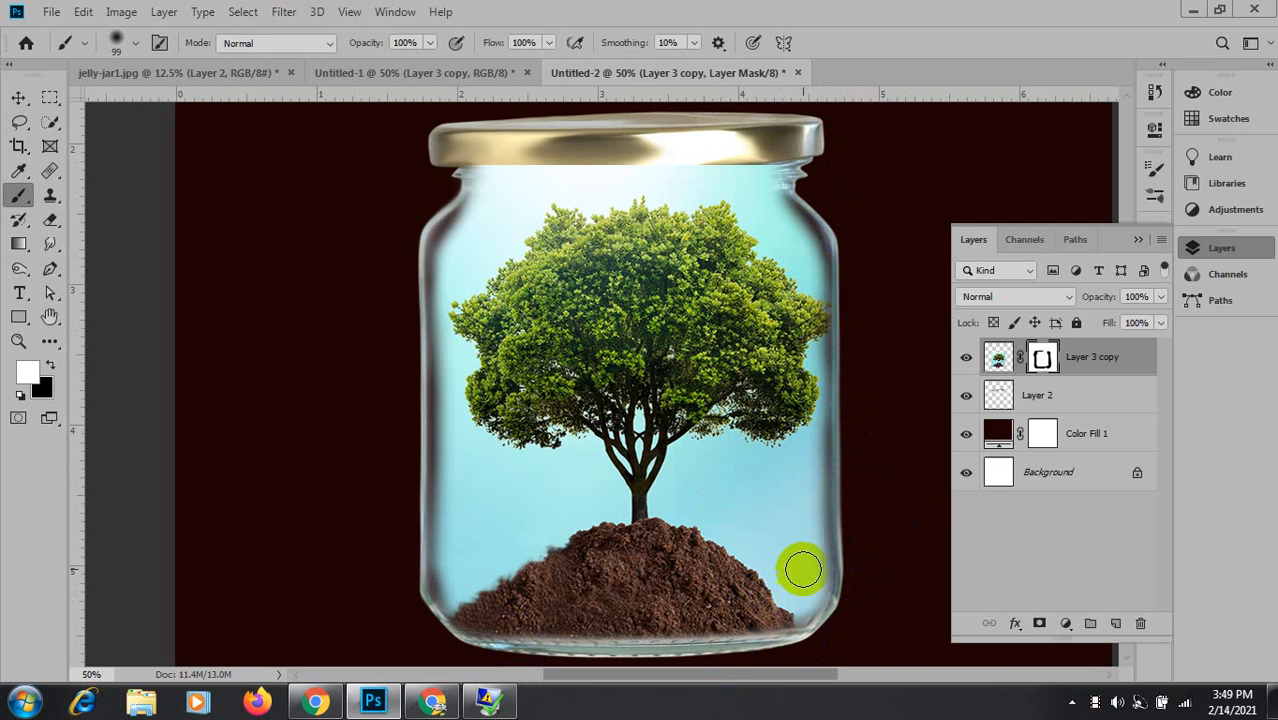
left_click(805, 503)
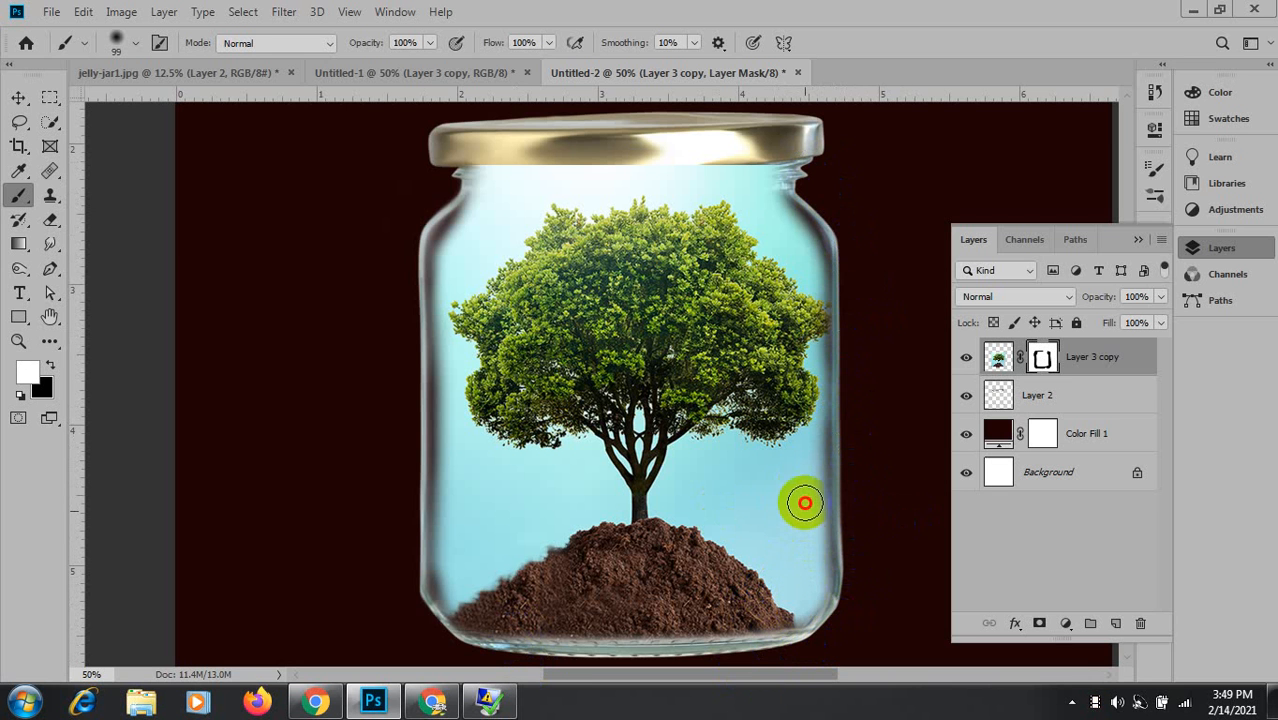
mouse_move(805, 463)
left_mouse_down()
mouse_move(845, 211)
mouse_move(864, 273)
mouse_move(859, 263)
mouse_move(852, 631)
mouse_move(846, 517)
mouse_move(850, 619)
mouse_move(854, 597)
mouse_move(833, 648)
mouse_move(847, 610)
mouse_move(801, 667)
mouse_move(823, 641)
mouse_move(770, 658)
left_mouse_up()
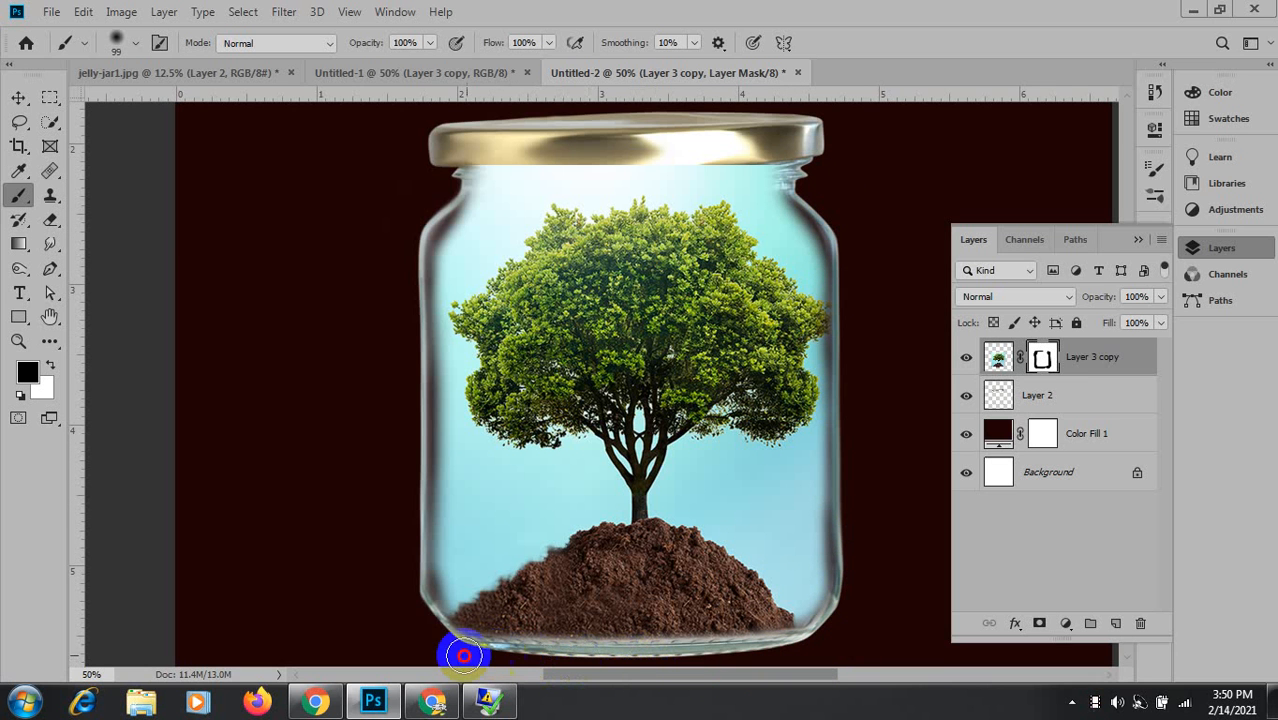
mouse_move(464, 655)
left_mouse_down()
mouse_move(399, 650)
mouse_move(446, 643)
mouse_move(401, 593)
mouse_move(421, 618)
mouse_move(402, 515)
mouse_move(416, 580)
mouse_move(411, 539)
left_mouse_up()
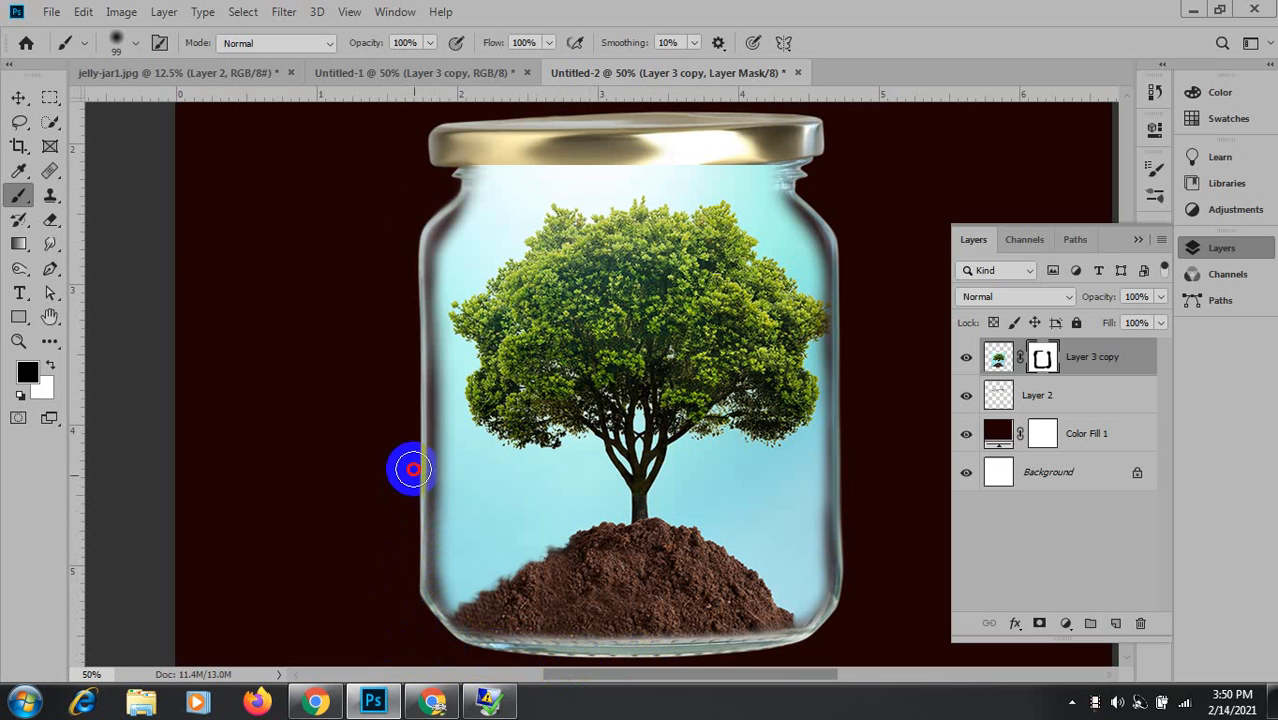
mouse_move(410, 422)
left_mouse_down()
mouse_move(416, 244)
mouse_move(455, 172)
left_mouse_up()
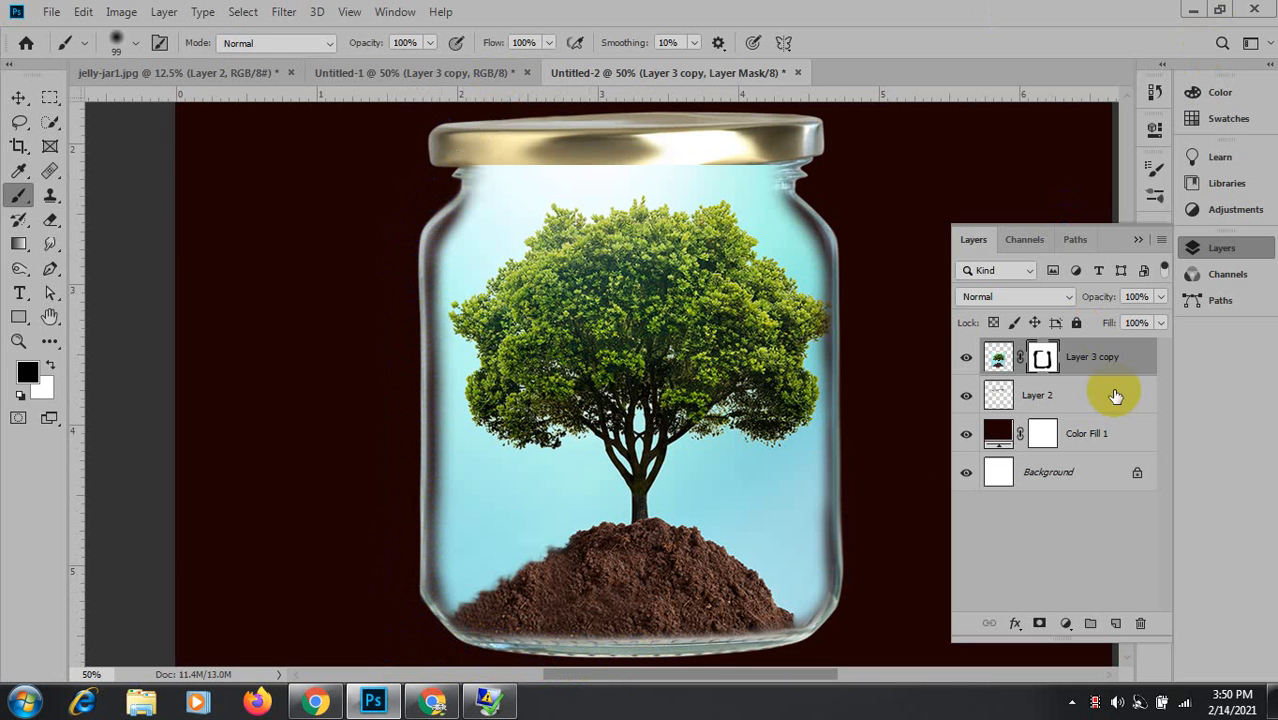
Change Color Fill 1 to pale blue e5fdfd, sampled from the sky inside the jar's upper part.
double_click(999, 434)
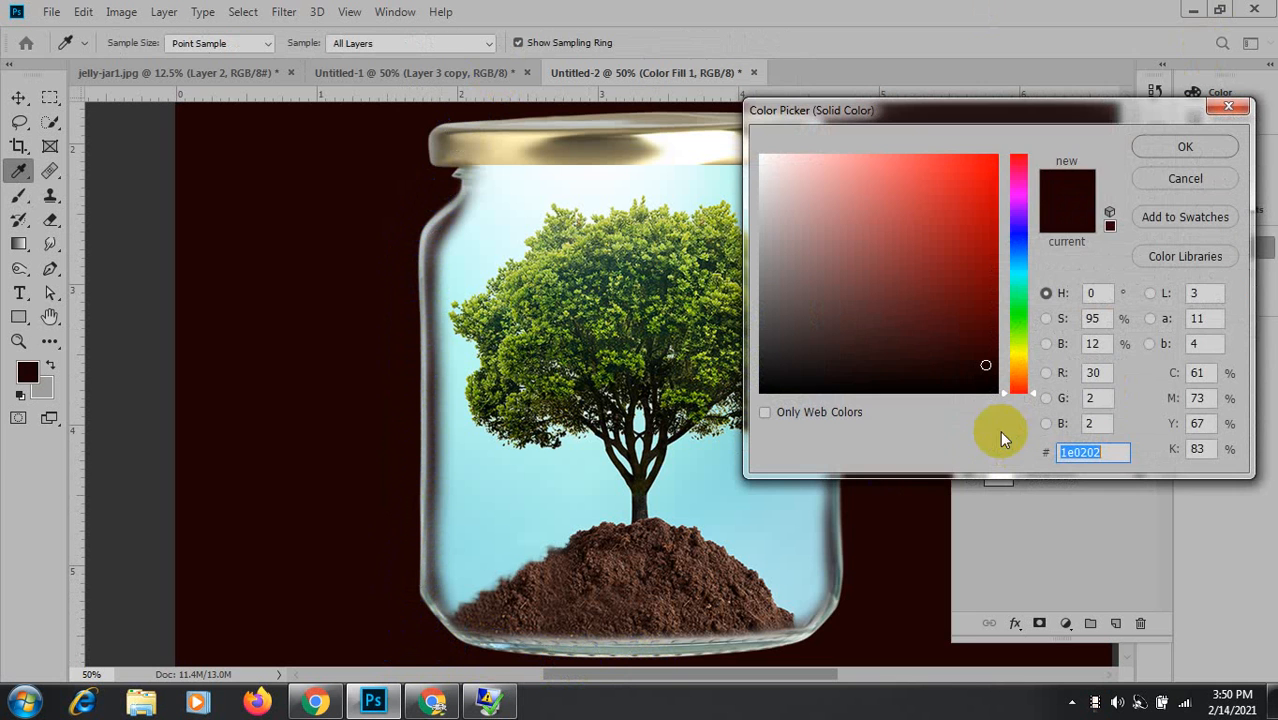
left_click(522, 207)
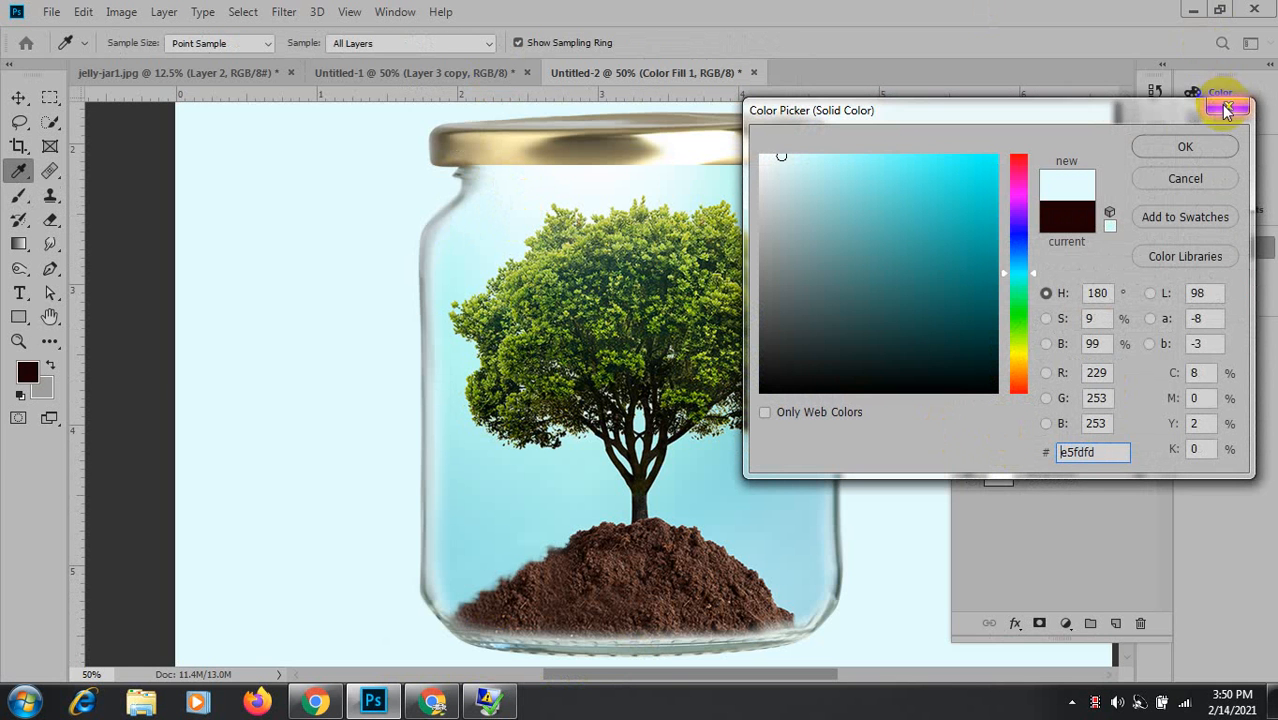
left_click(1186, 145)
key("b")
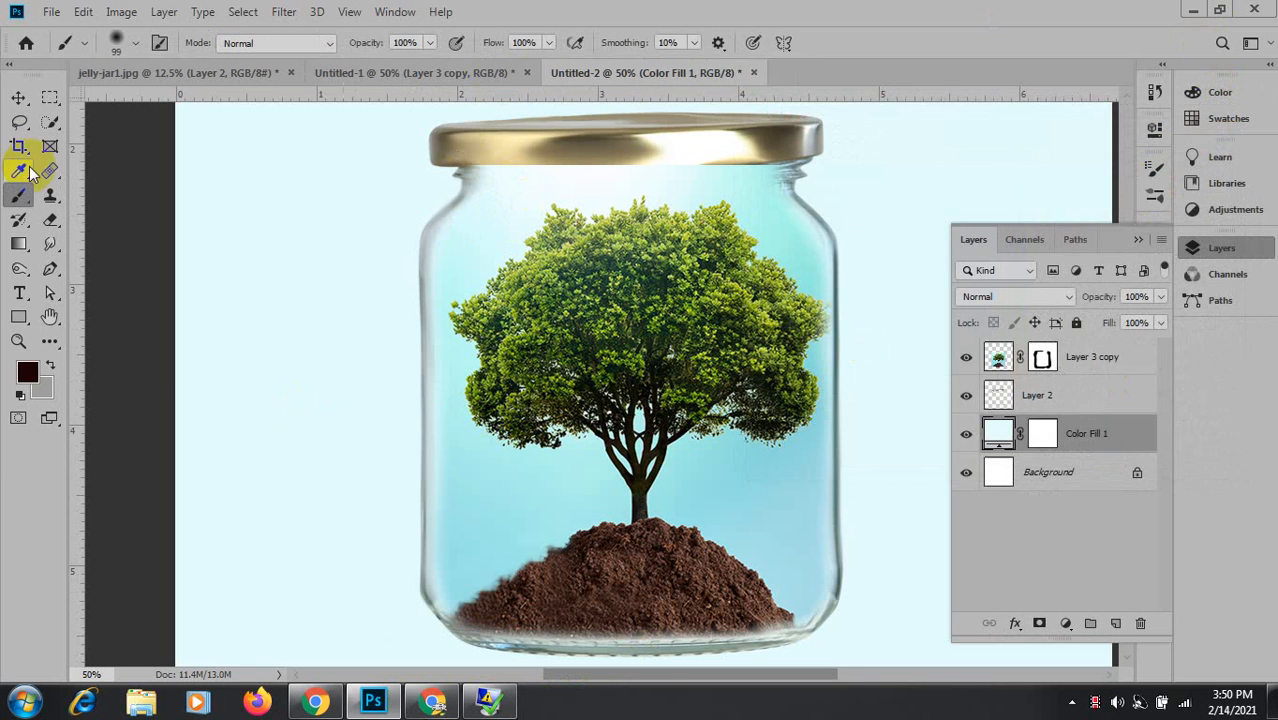
Switch to the Ellipse tool in Shape mode and sample the pale blue background just beneath the jar as its fill.
left_click(20, 96)
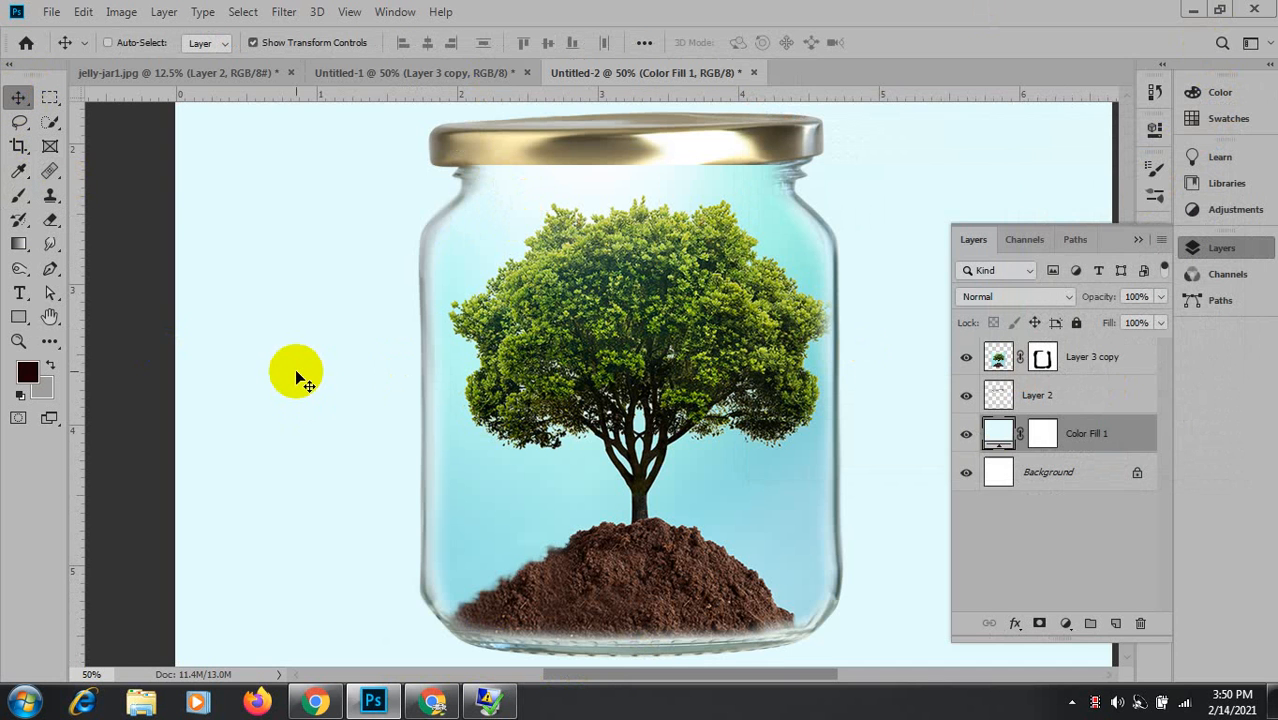
key("ctrl+minus")
key("ctrl+minus")
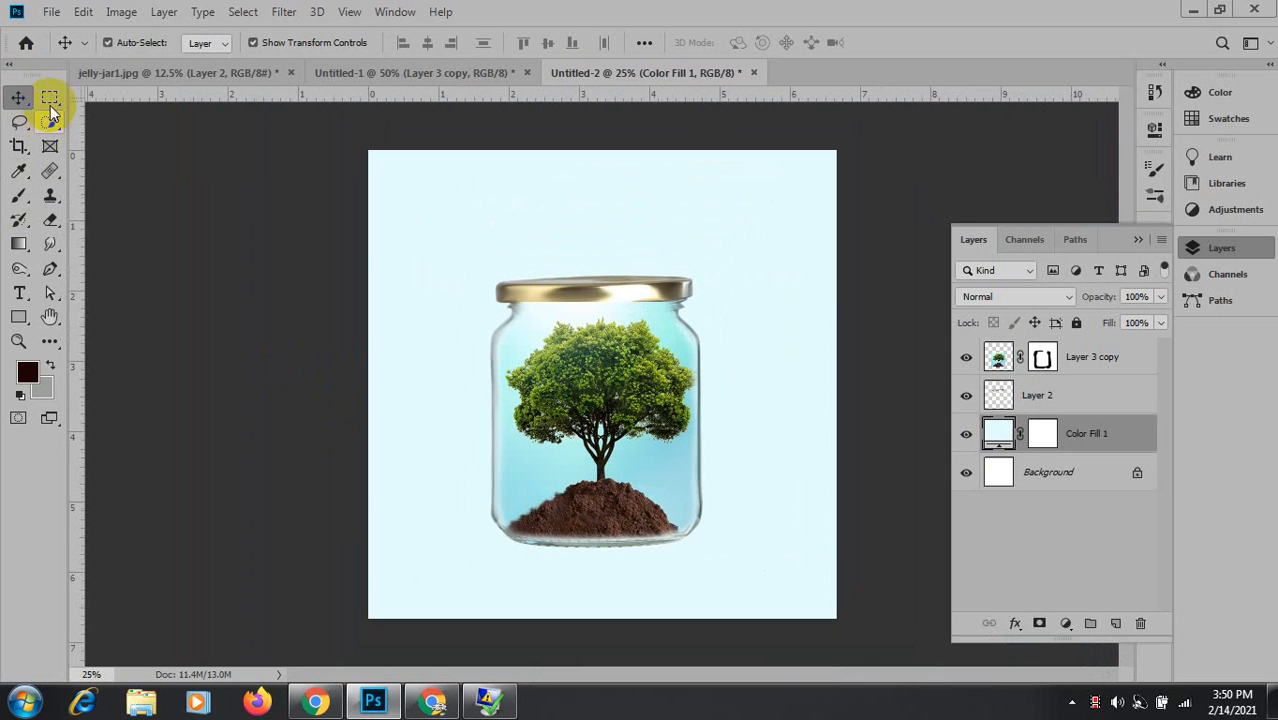
left_click(22, 248)
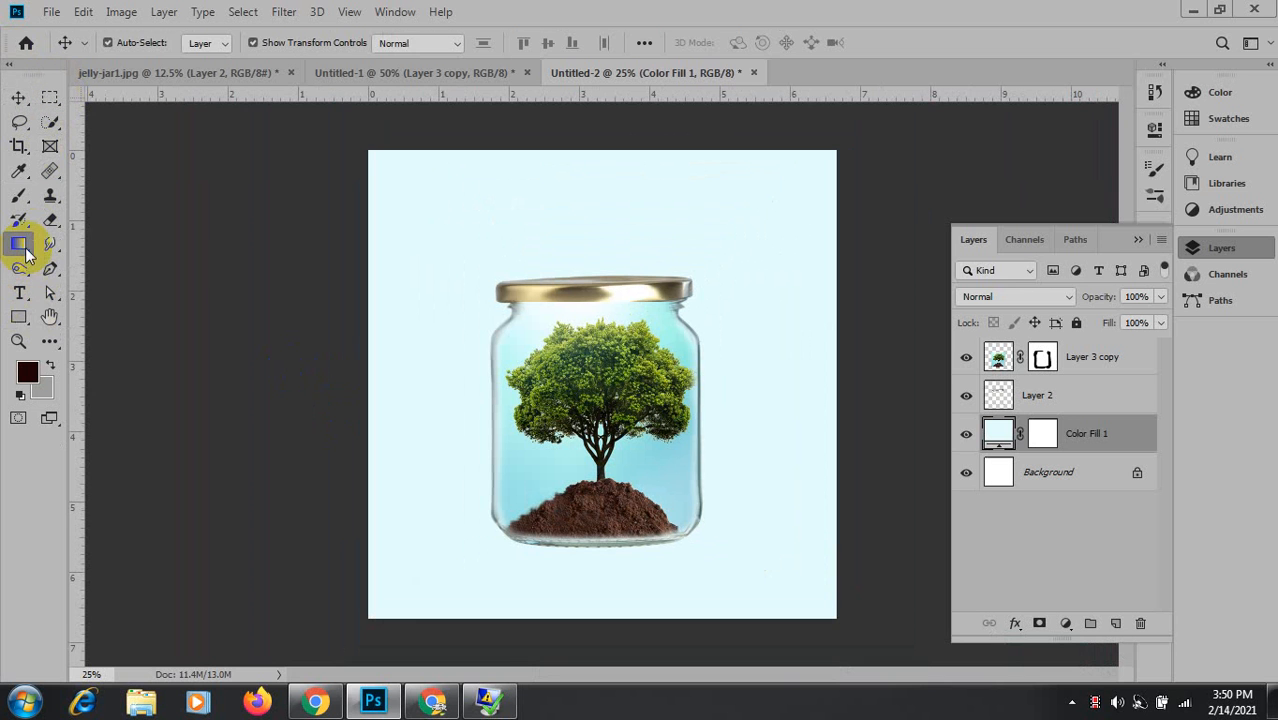
left_click(20, 320)
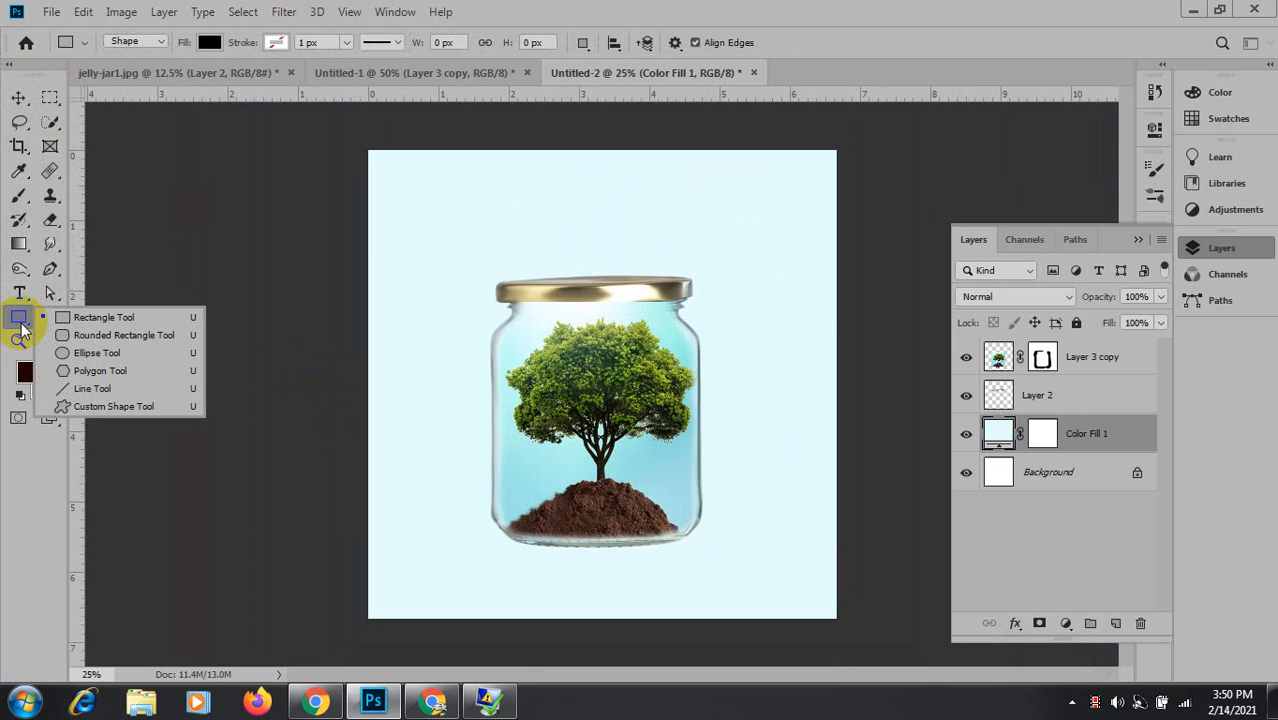
left_click(80, 355)
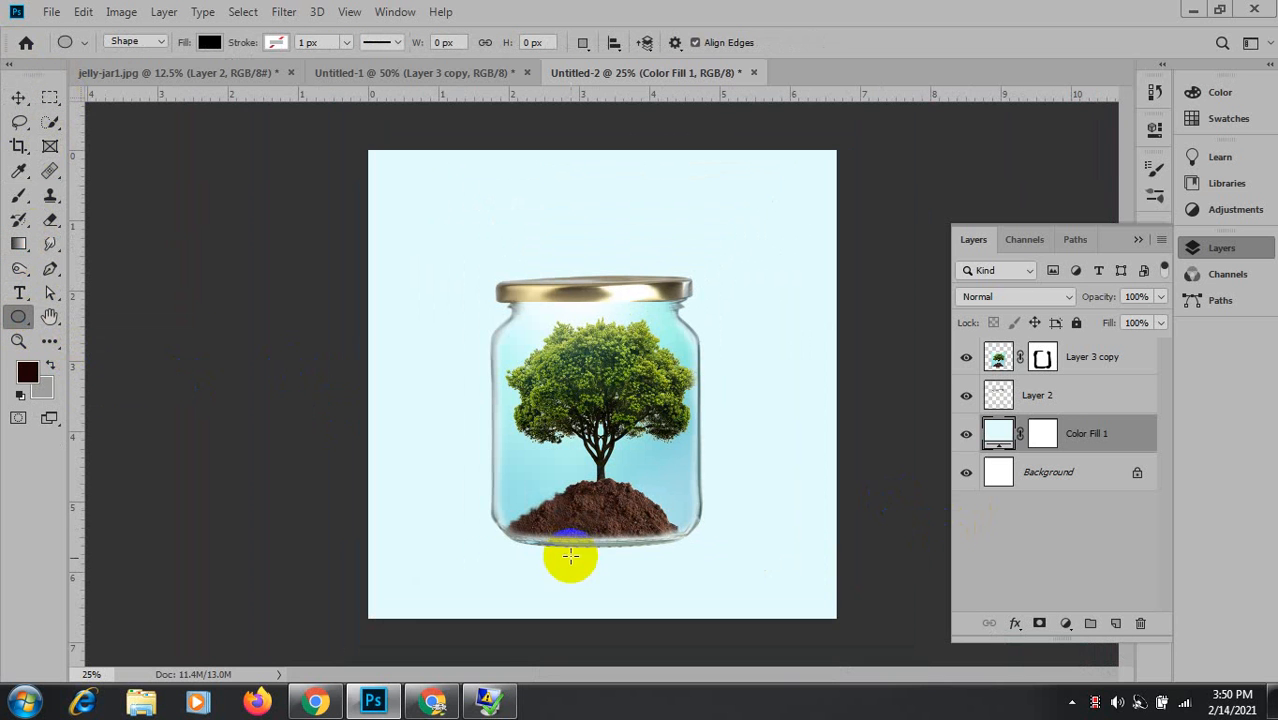
left_click_drag(593, 560, 608, 556)
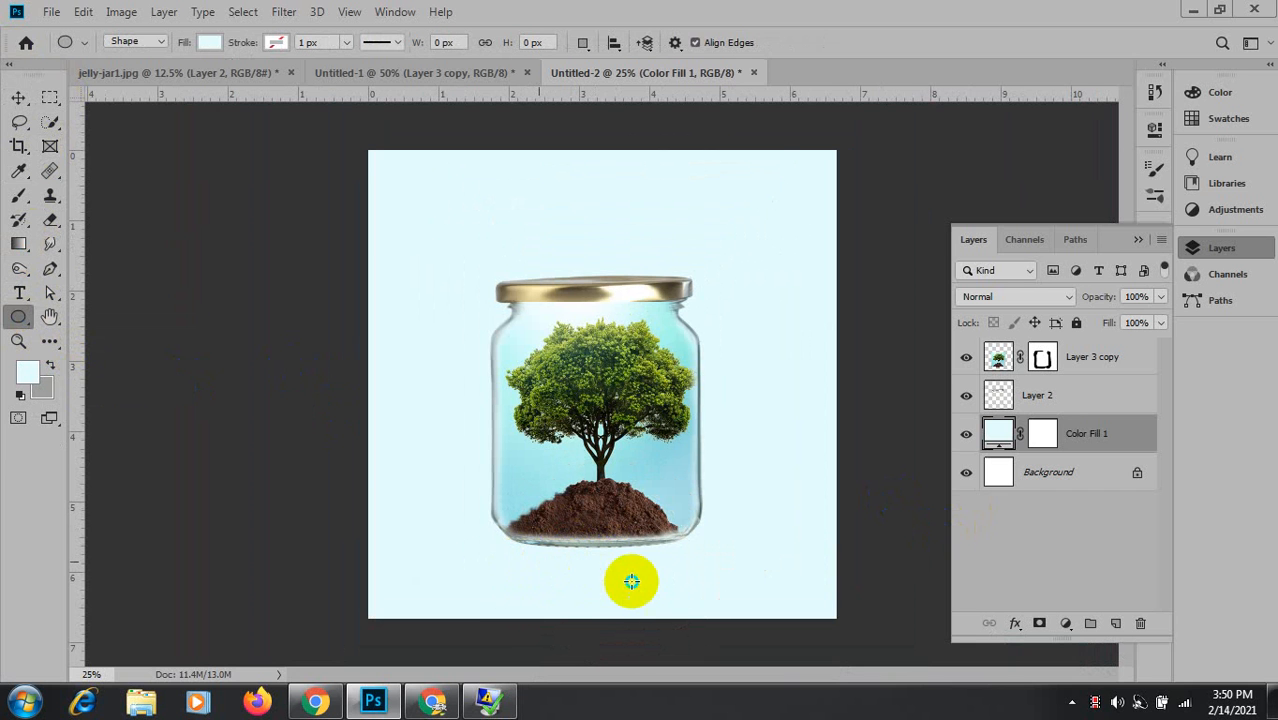
right_click(539, 562)
left_click(392, 460)
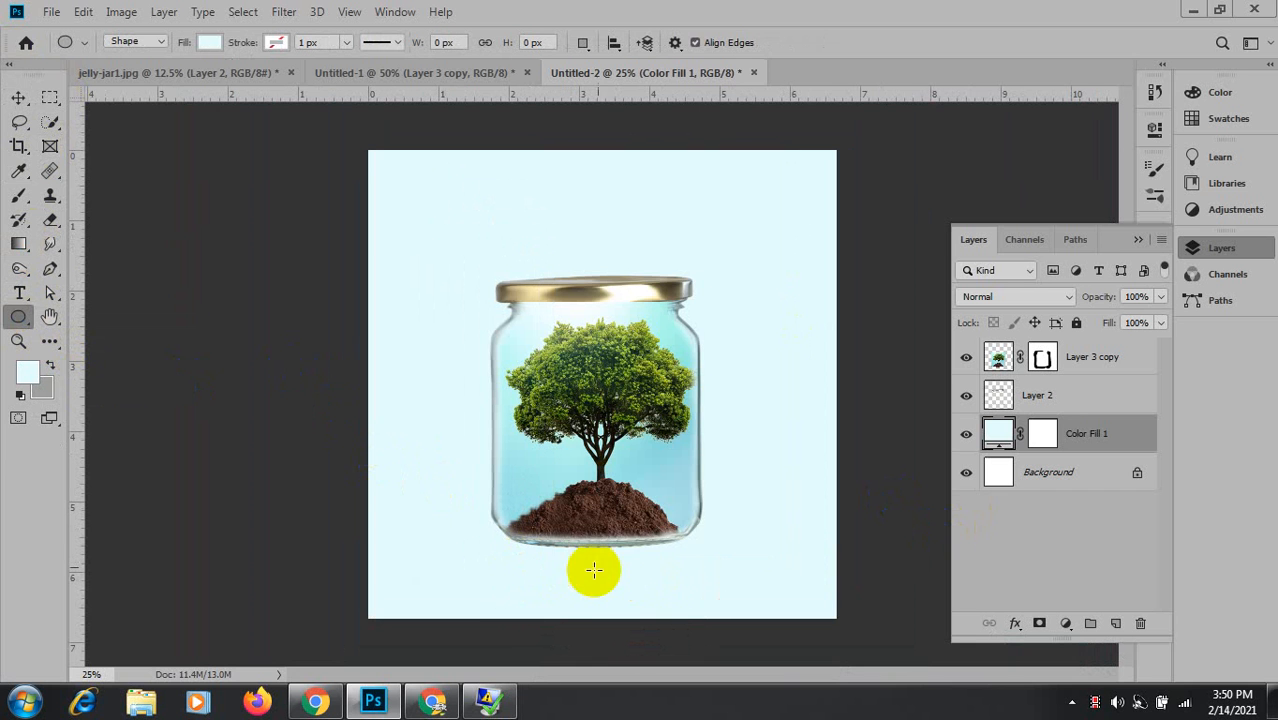
left_click(1061, 556)
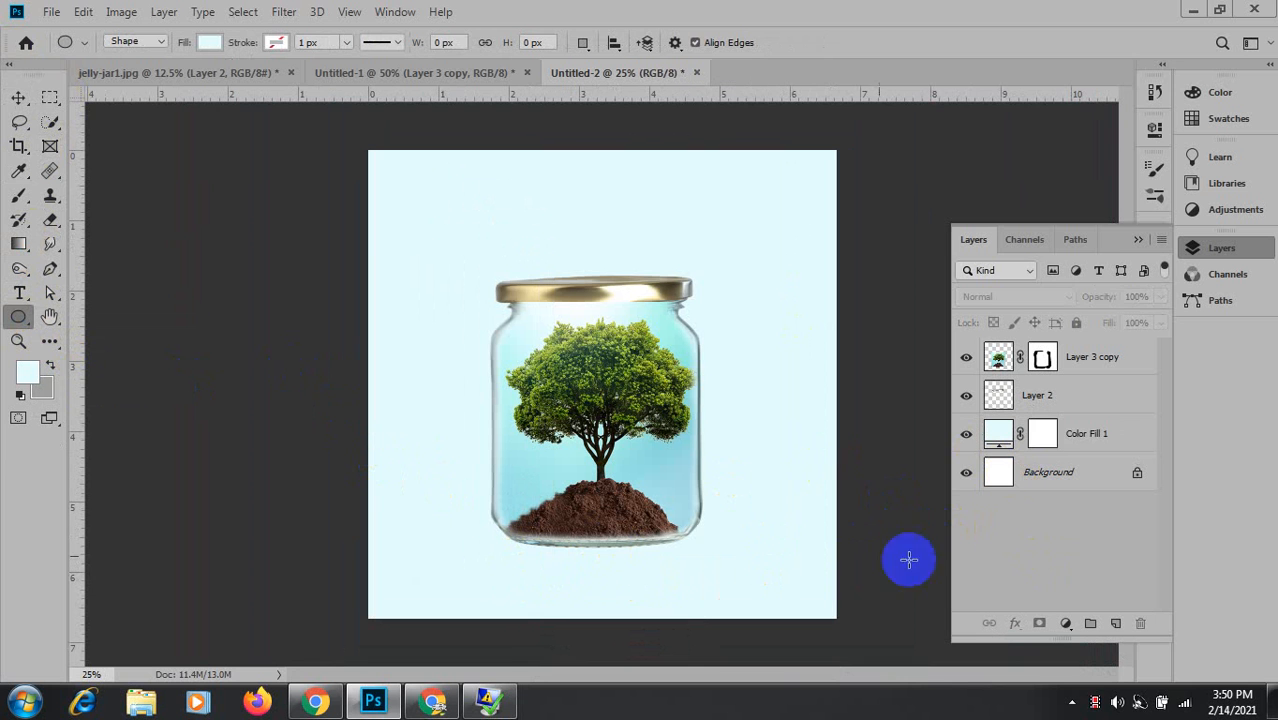
right_click(578, 570)
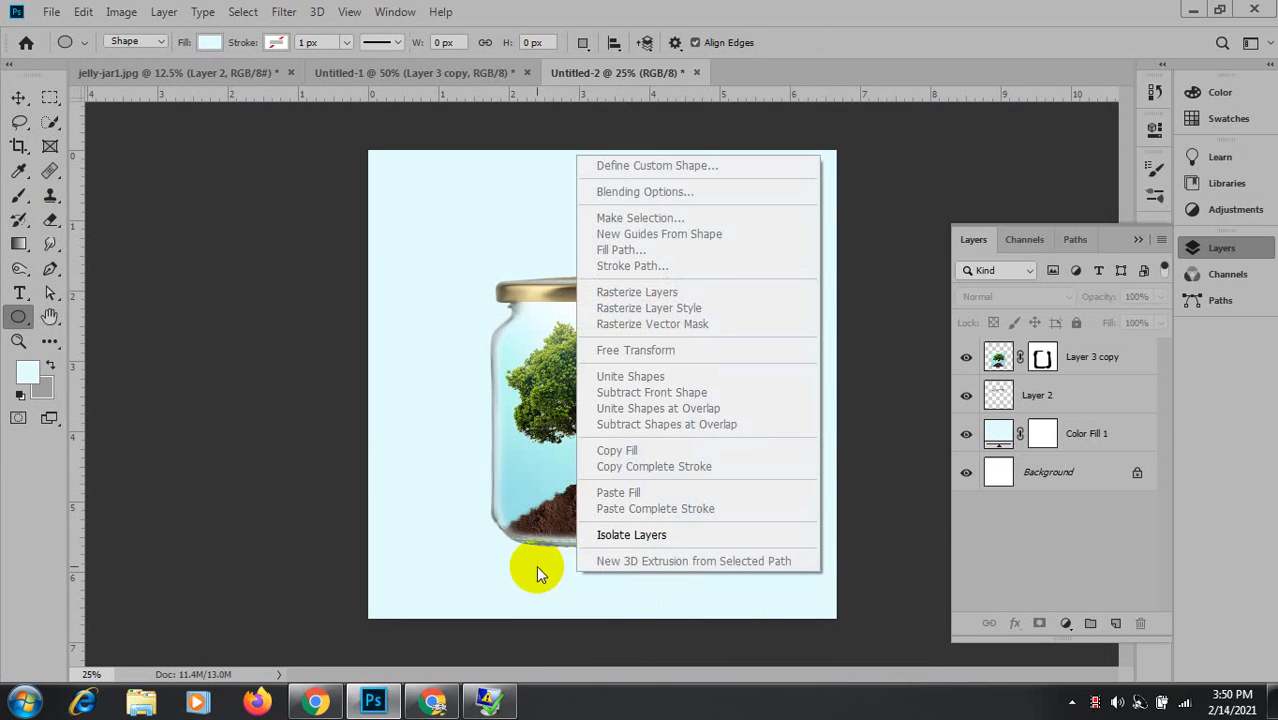
left_click(838, 570)
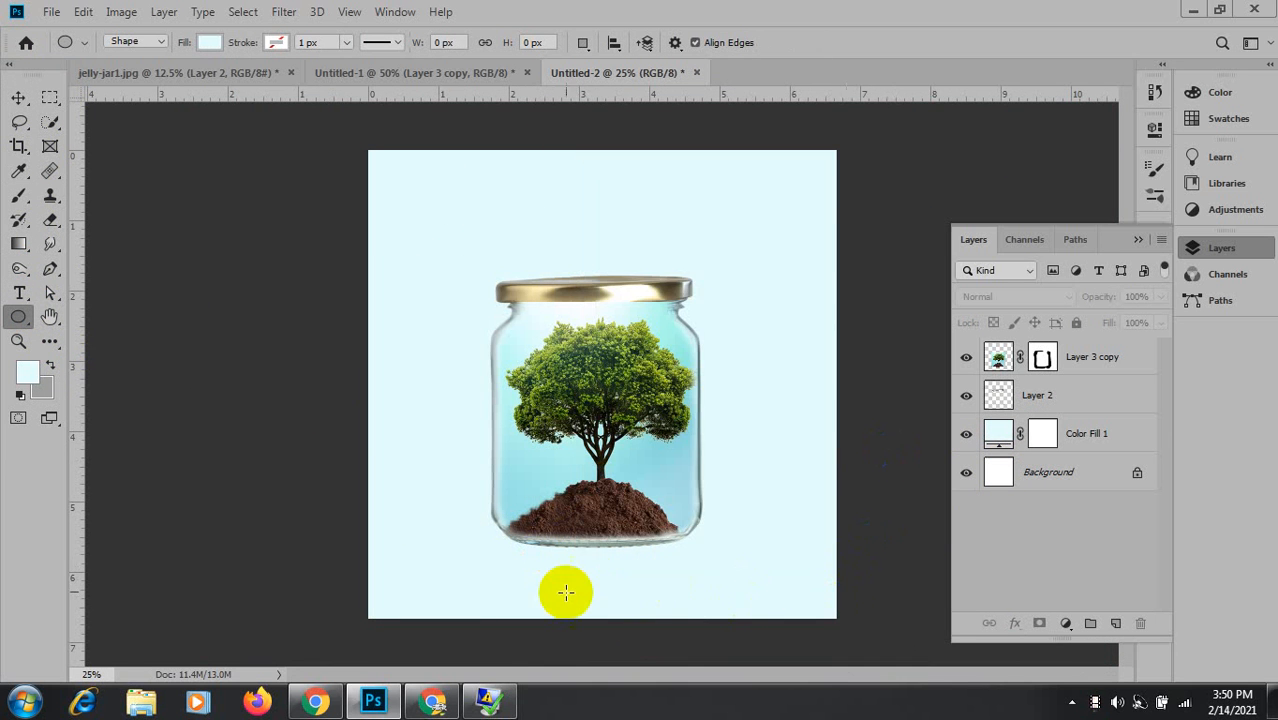
Draw a flat ellipse shape about 892 by 76 px just beneath the jar.
right_click(510, 567)
left_click(486, 579)
left_click_drag(510, 567, 720, 580)
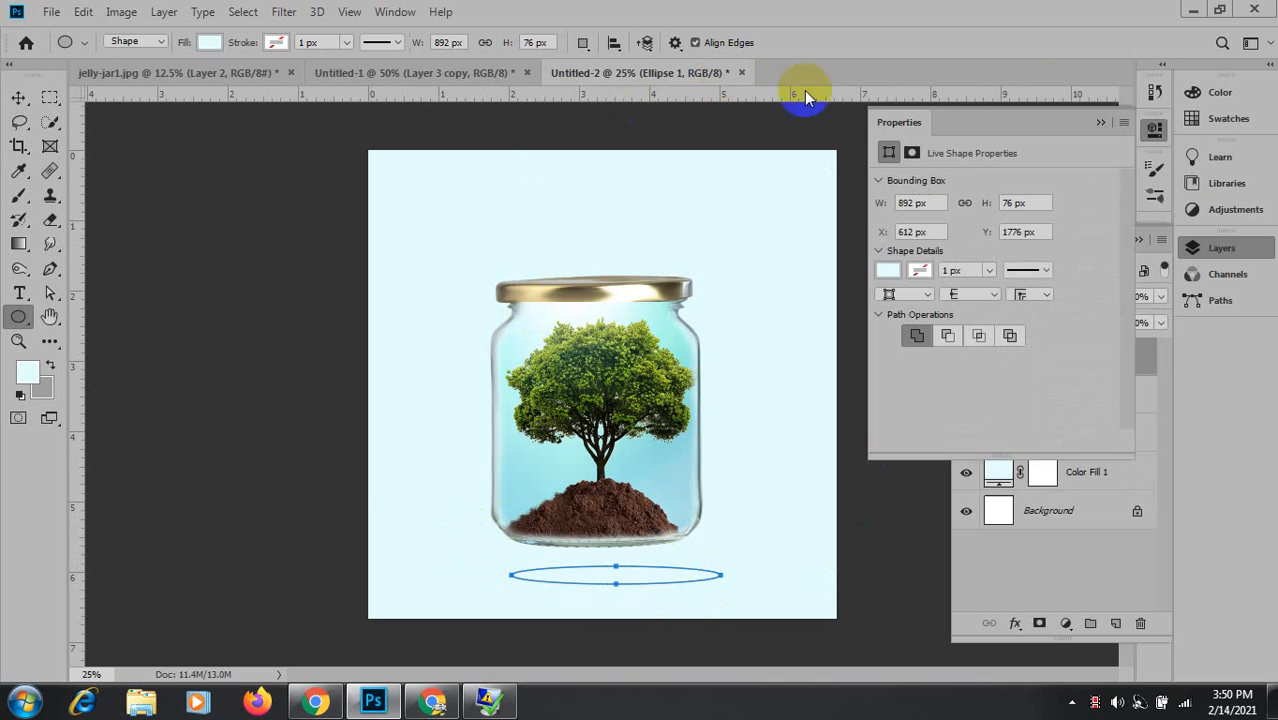
left_click(1099, 122)
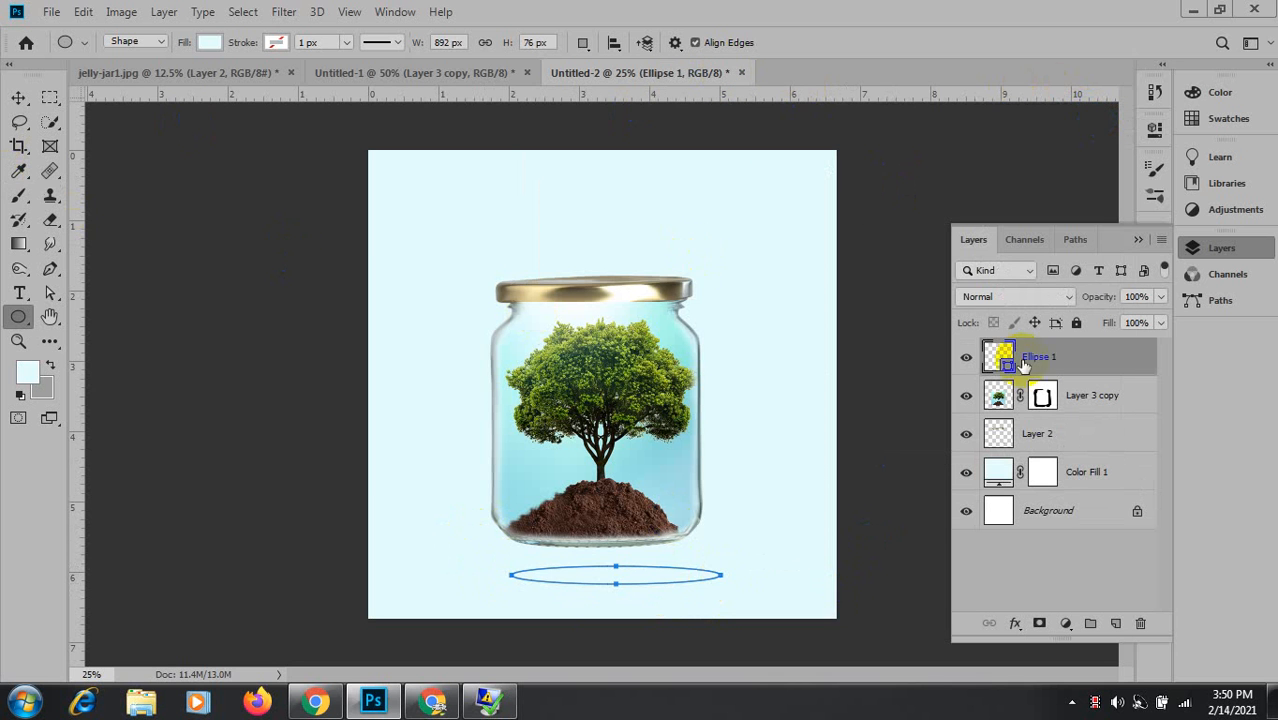
Set the foreground color to black 000000 and fill the ellipse with it.
left_click(26, 380)
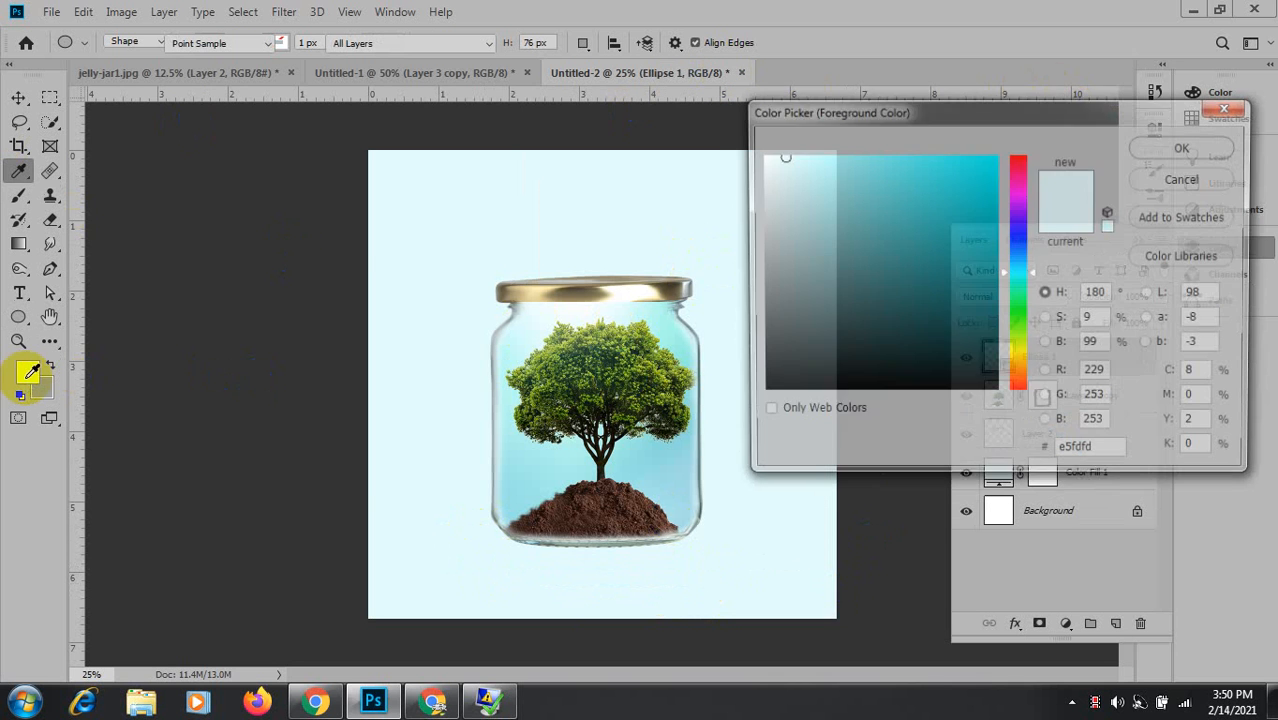
left_click(763, 393)
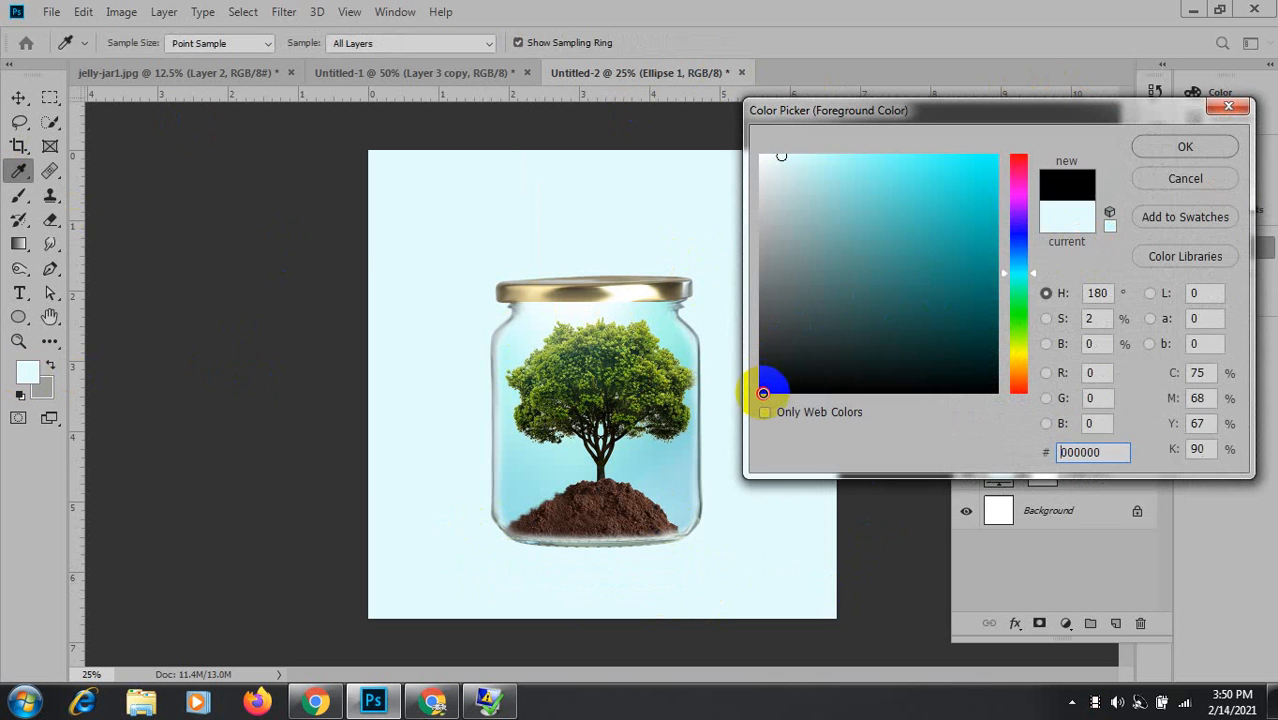
left_click(1220, 146)
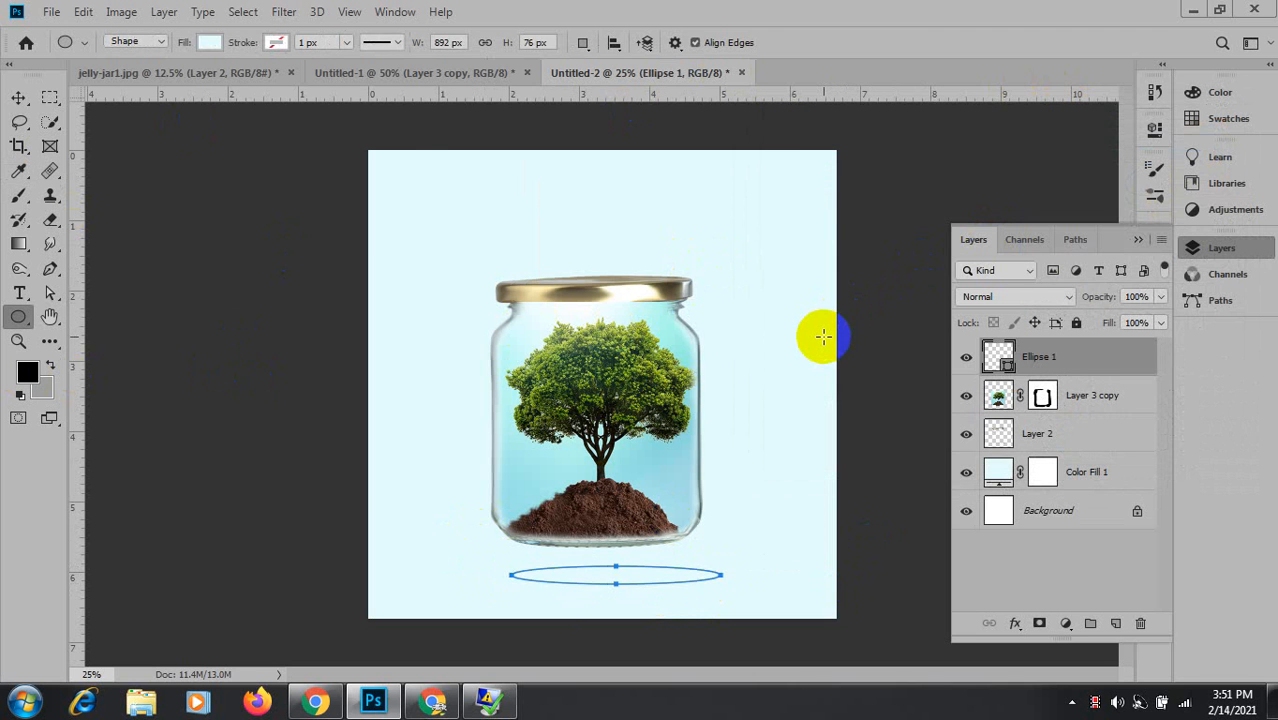
key("alt+BackSpace")
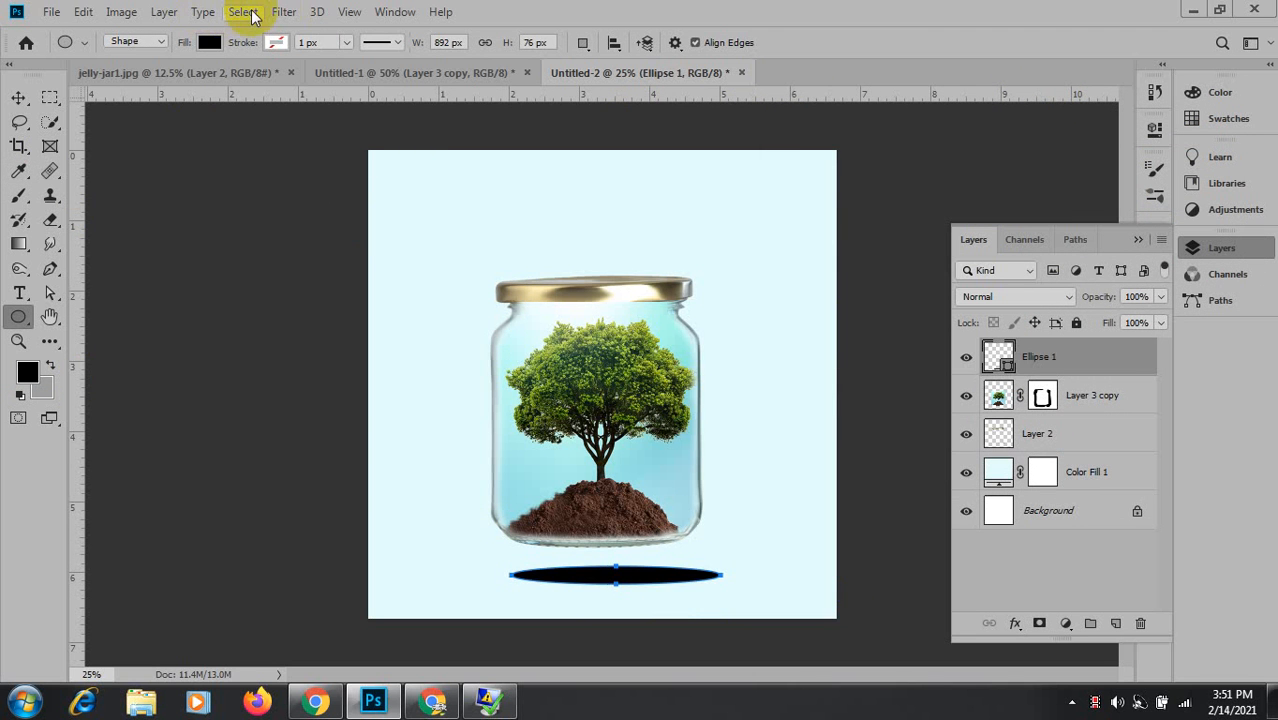
Move the black ellipse up directly under the jar's base and rotate it to -1.39 degrees.
left_click(19, 98)
left_click_drag(639, 573, 636, 560)
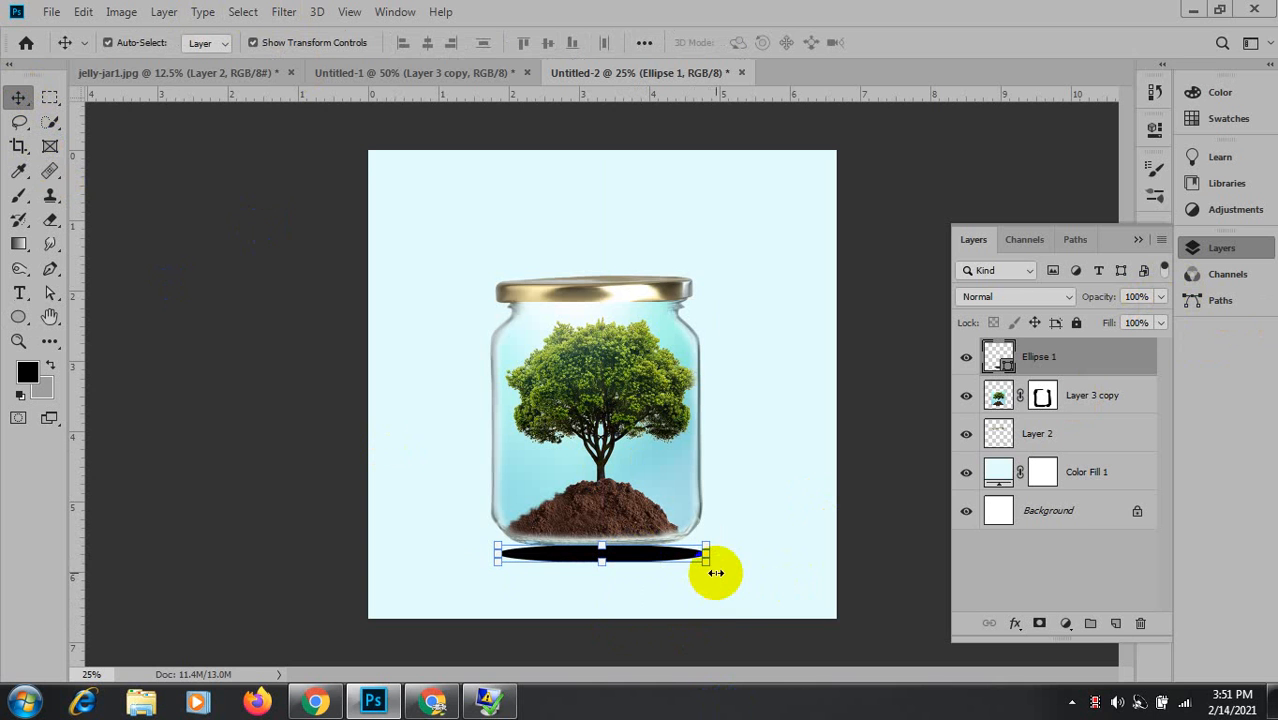
mouse_move(722, 559)
left_mouse_down()
mouse_move(725, 542)
mouse_move(722, 557)
left_mouse_up()
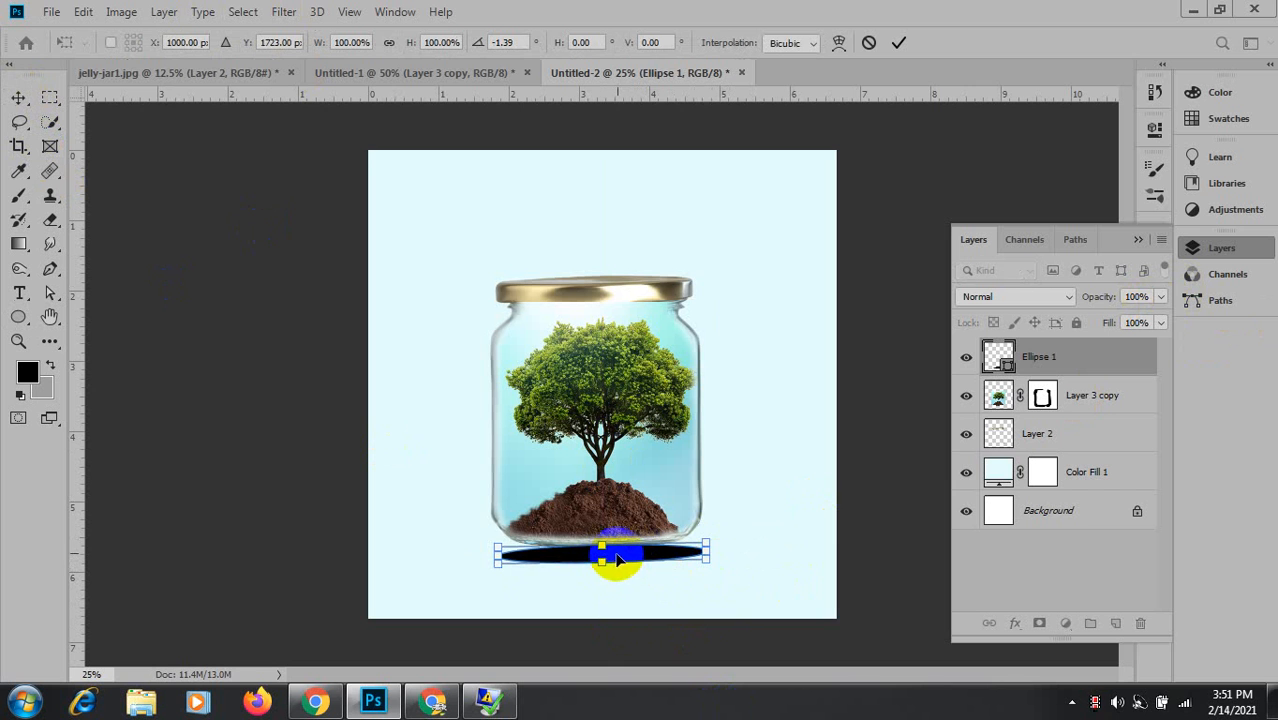
left_click_drag(618, 556, 614, 556)
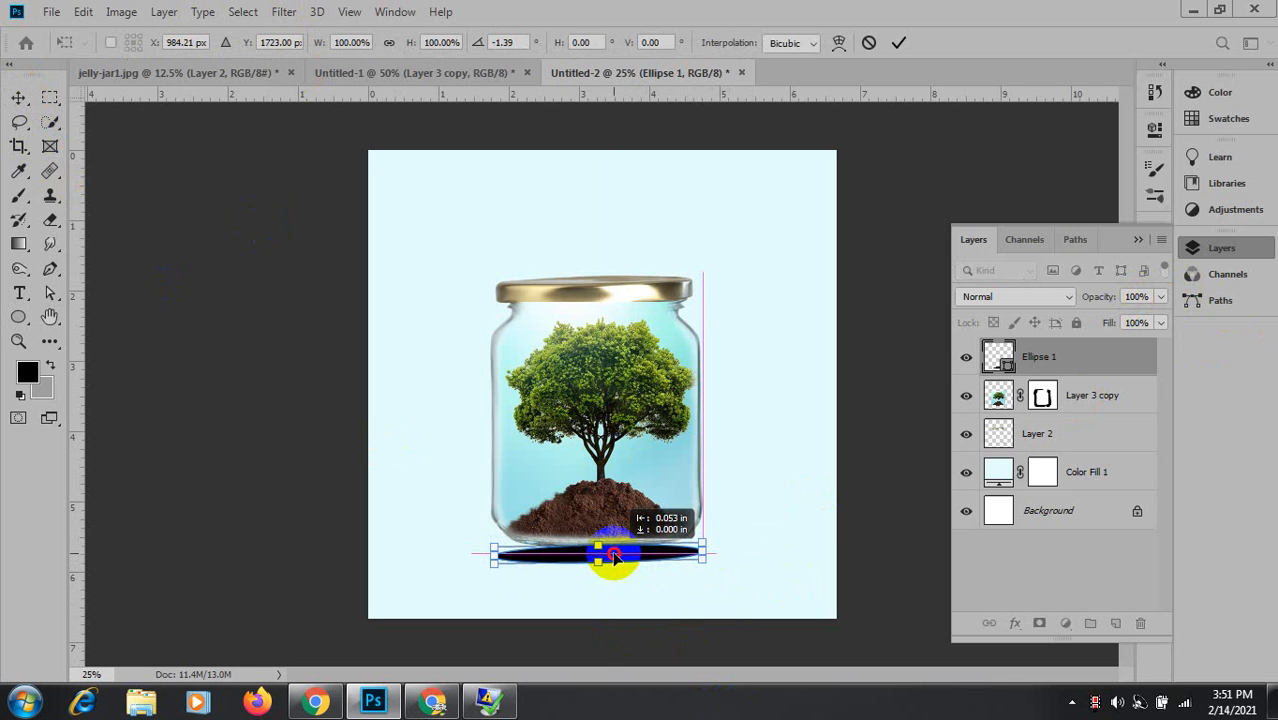
left_click(899, 43)
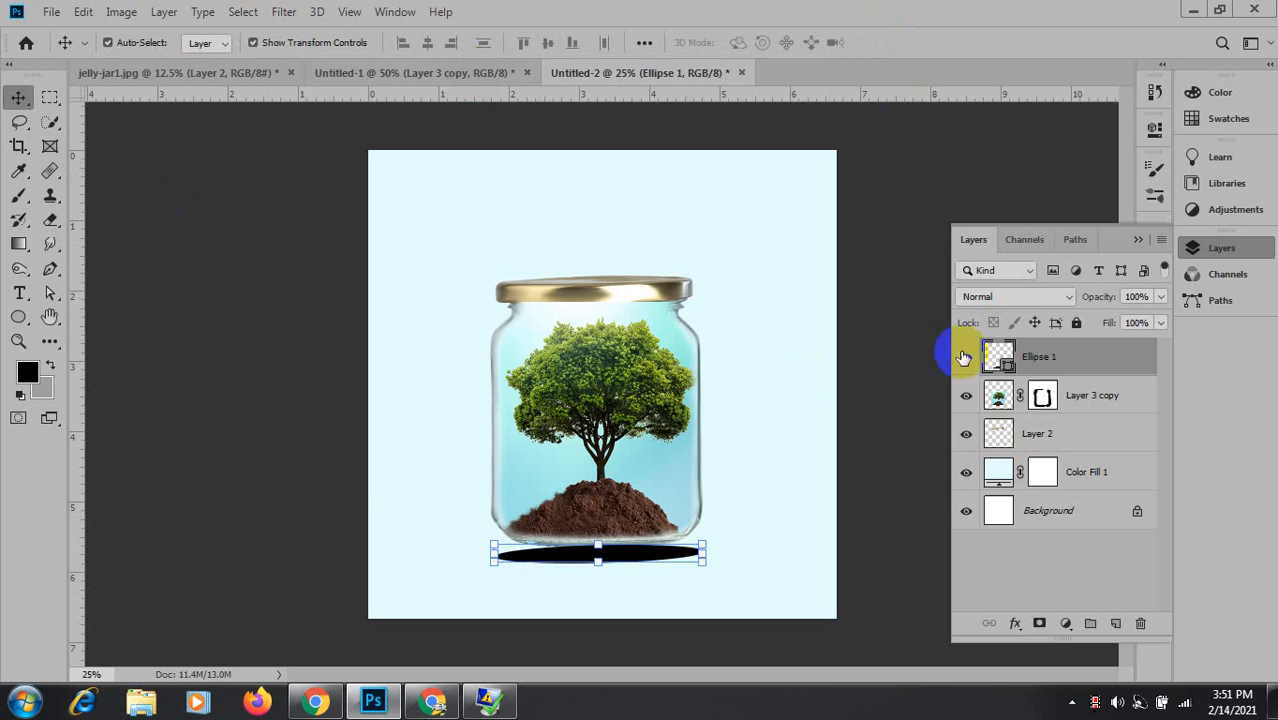
Rasterize the Ellipse 1 layer and apply a Gaussian Blur with a 16.6 pixel radius to it.
right_click(1043, 365)
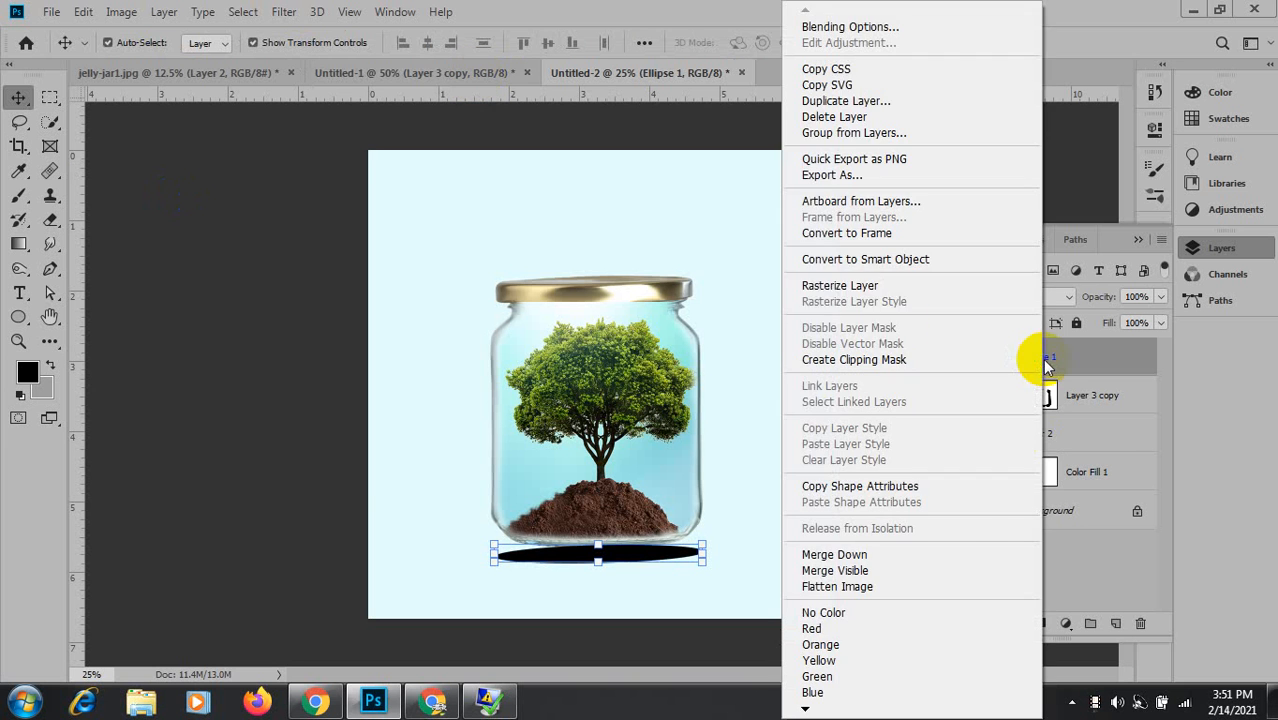
left_click(828, 282)
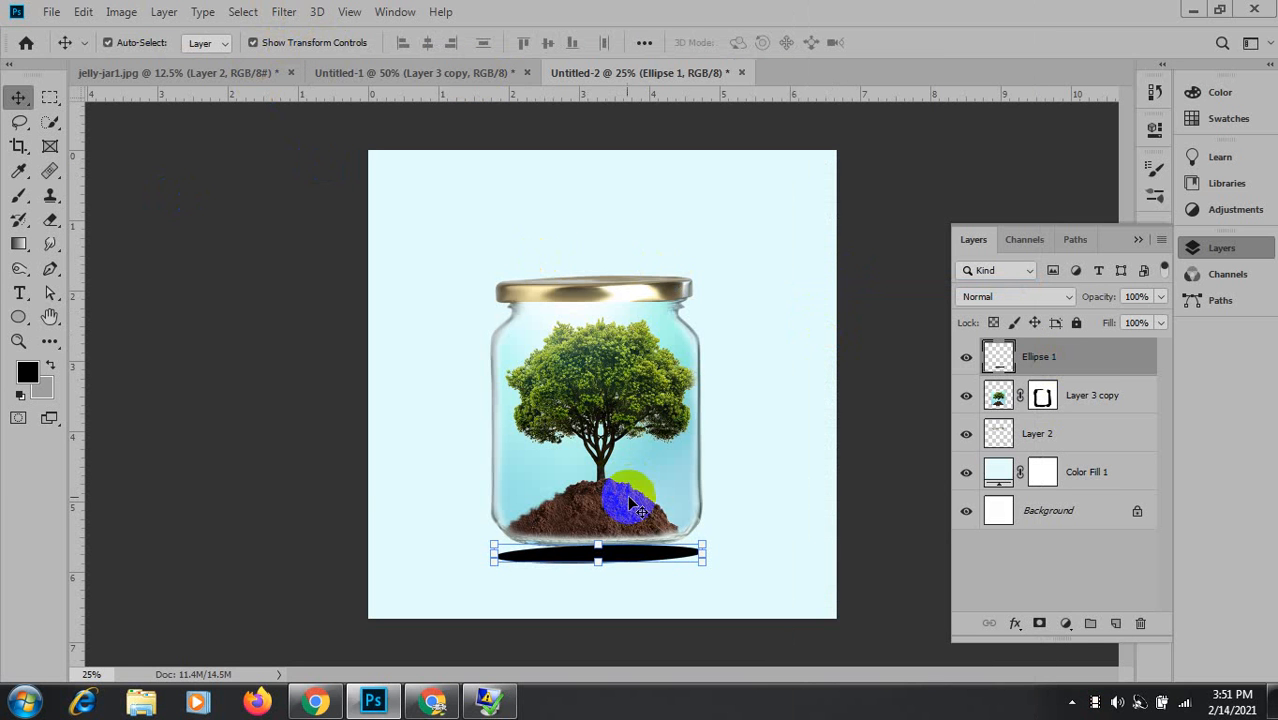
left_click(284, 12)
mouse_move(331, 226)
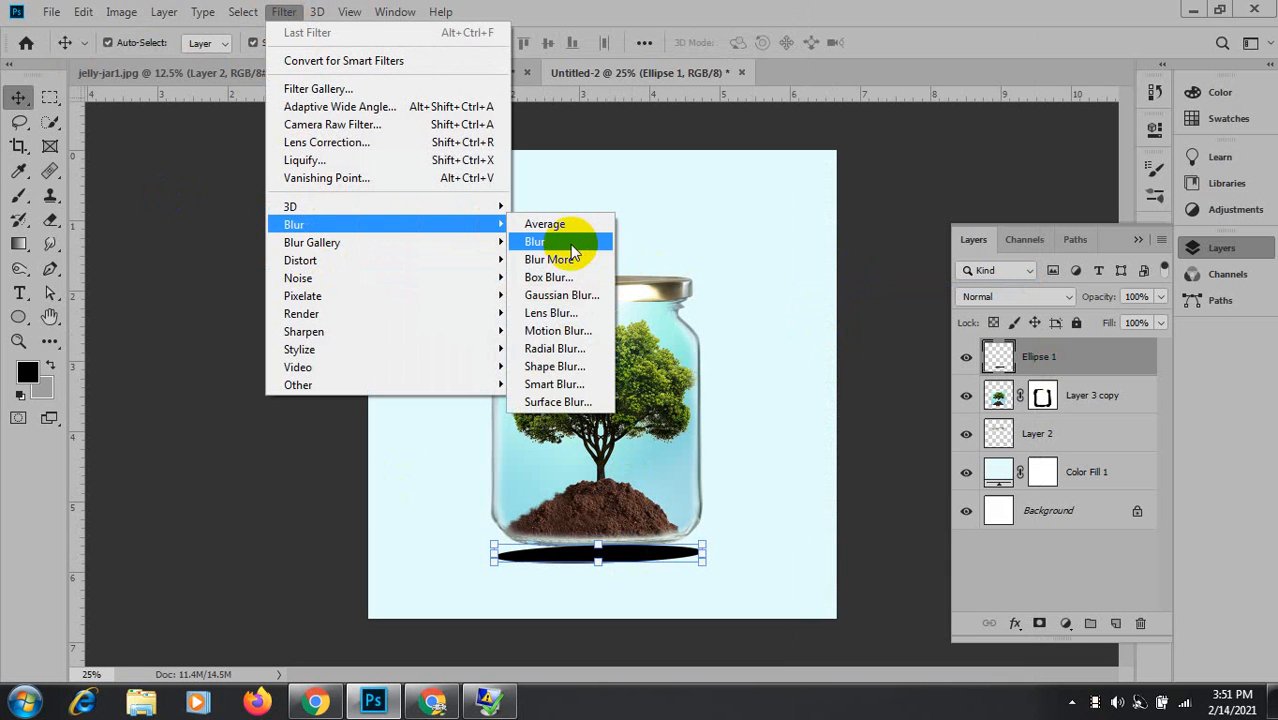
left_click(565, 295)
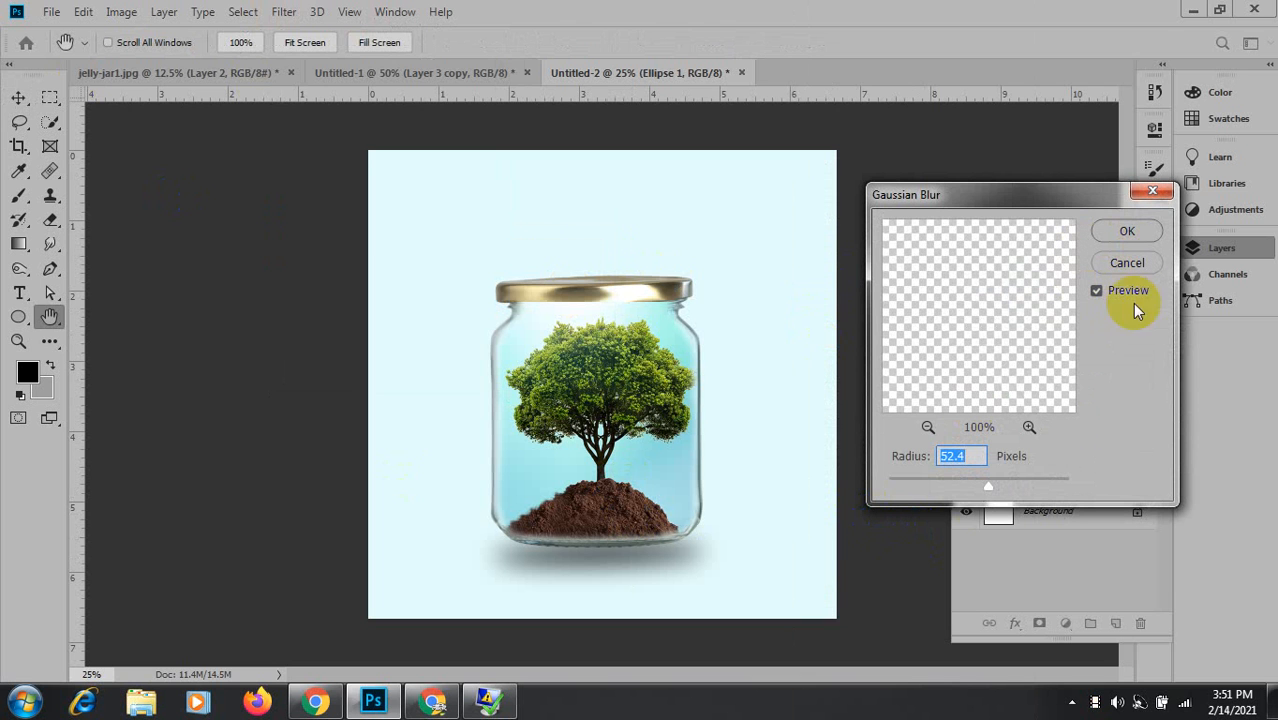
left_click_drag(989, 482, 965, 488)
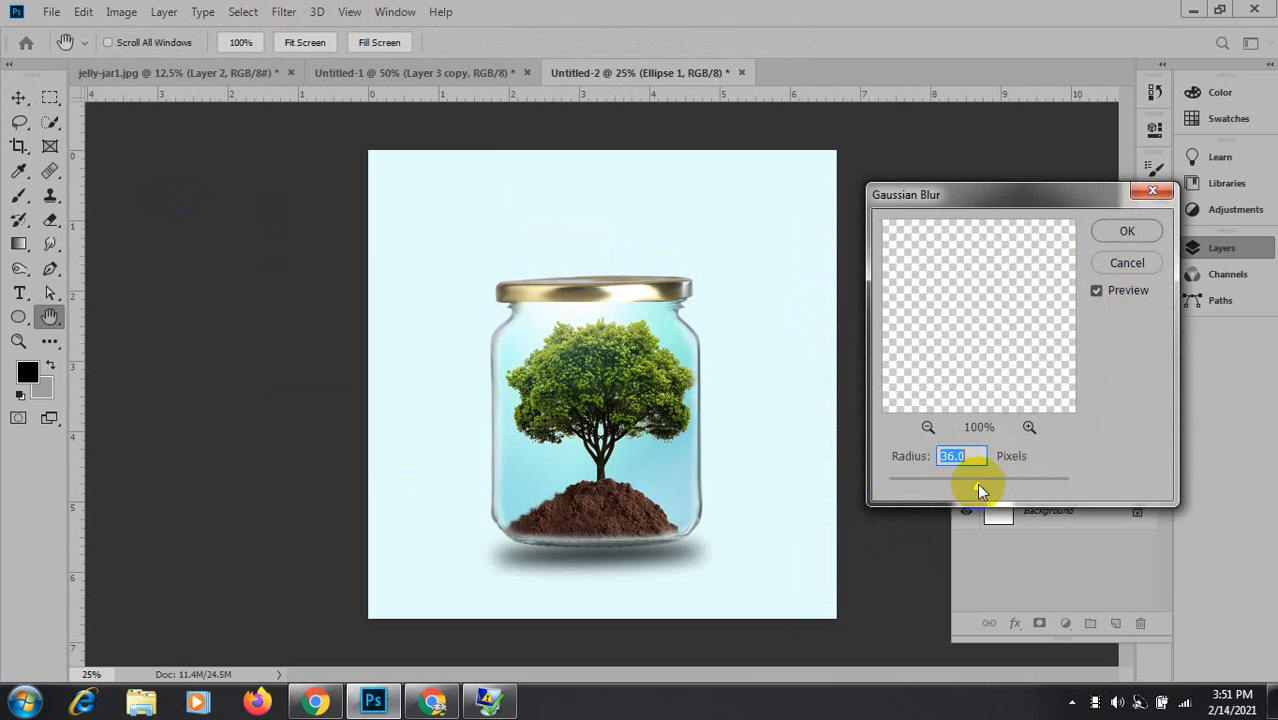
left_click_drag(976, 483, 964, 484)
left_click(1100, 234)
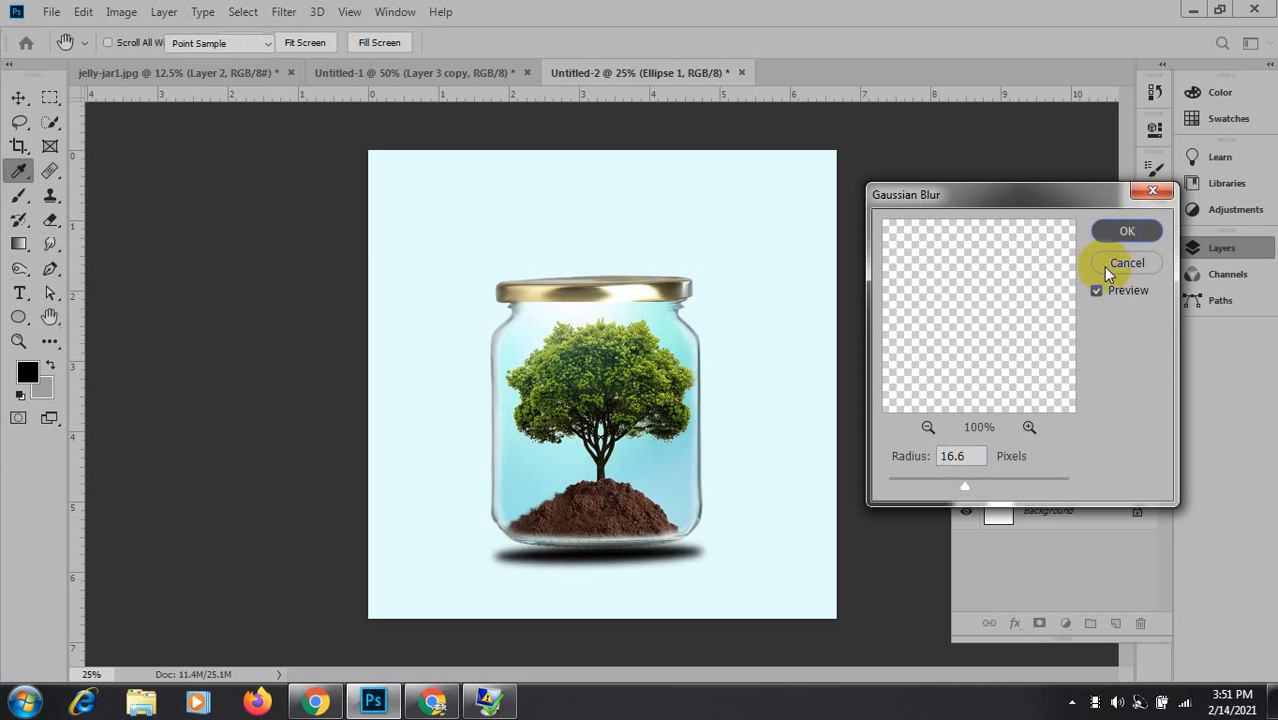
Move the blurred ellipse up against the jar's base and lower its layer opacity to 67%.
key("v")
left_click(621, 560)
left_click_drag(615, 556, 612, 546)
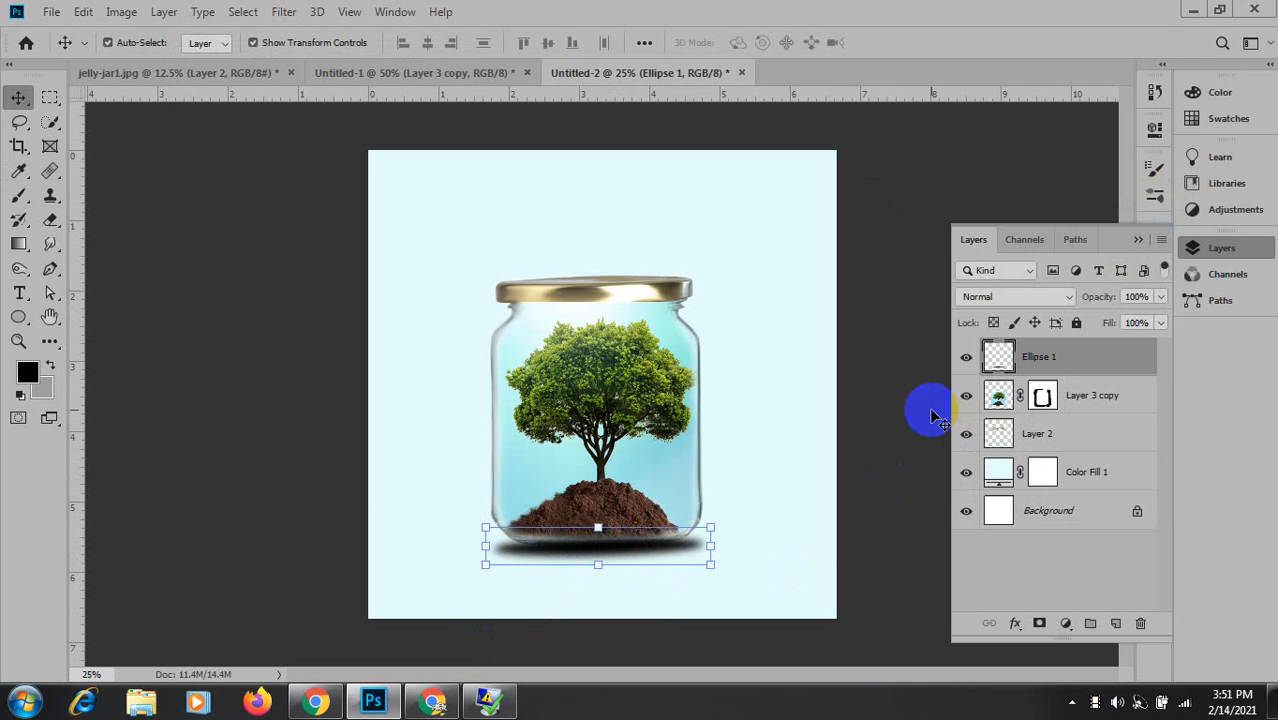
left_click(1160, 298)
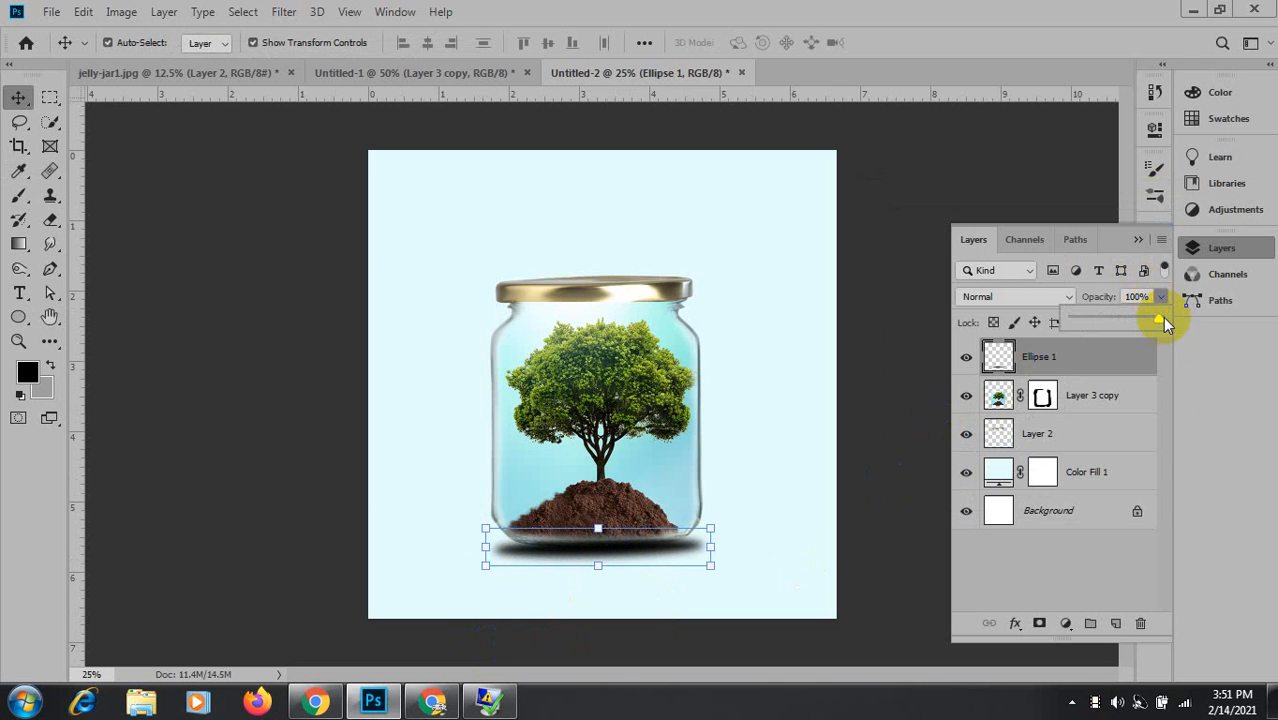
left_click_drag(1158, 316, 1141, 321)
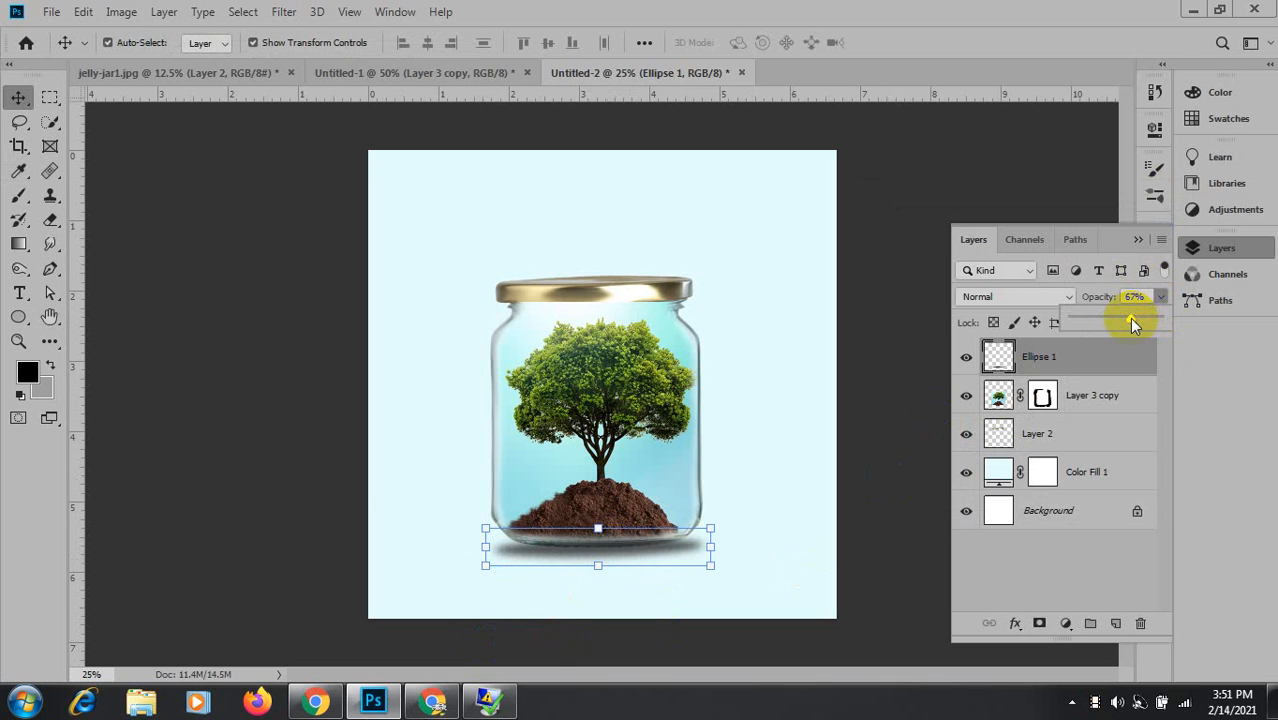
left_click(1113, 354)
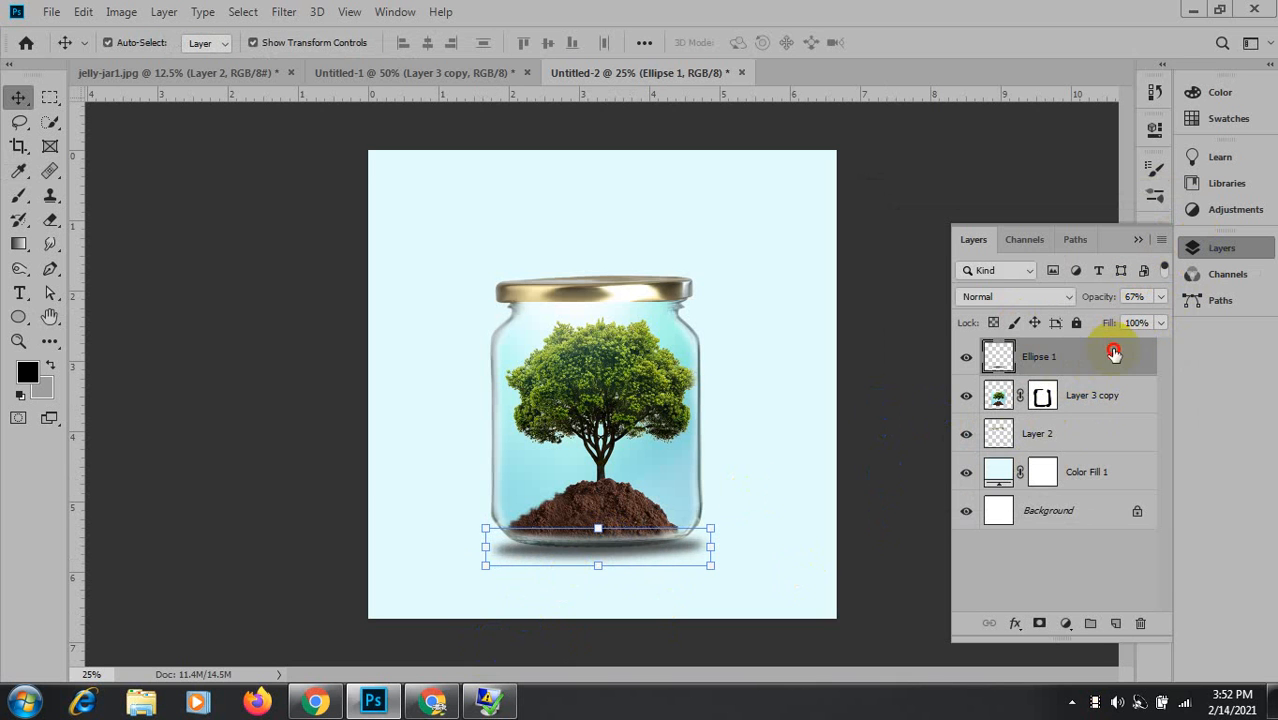
Place the Ellipse 1 layer directly below Layer 2 and nudge the shadow slightly upward under the jar.
left_click_drag(1113, 354, 1078, 459)
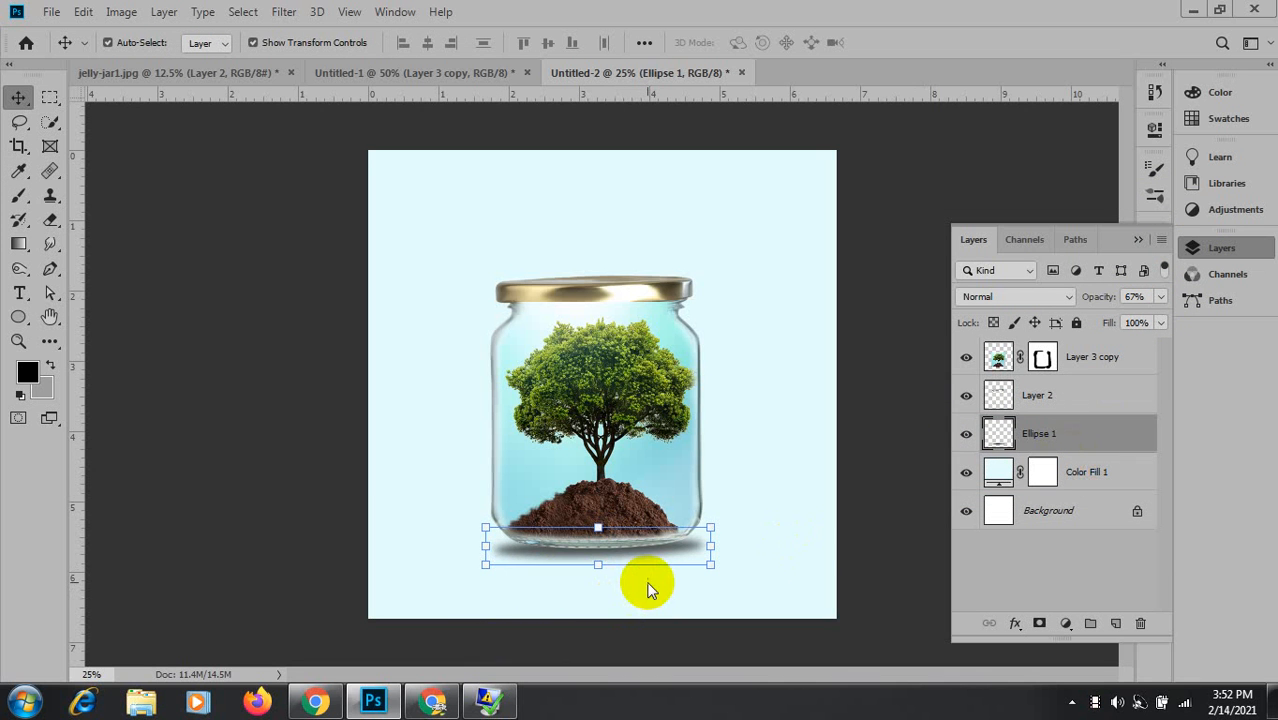
key("Up")
key("Up")
key("Up")
key("Up")
key("Up")
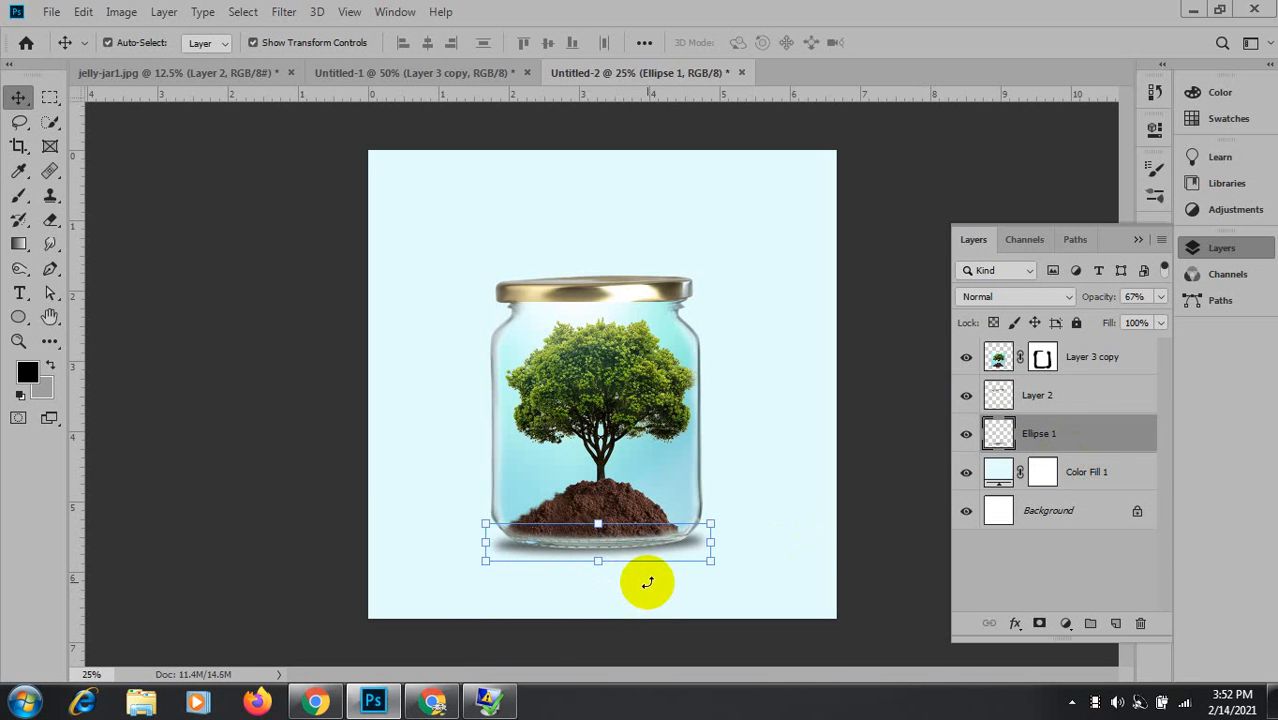
key("Down")
key("Down")
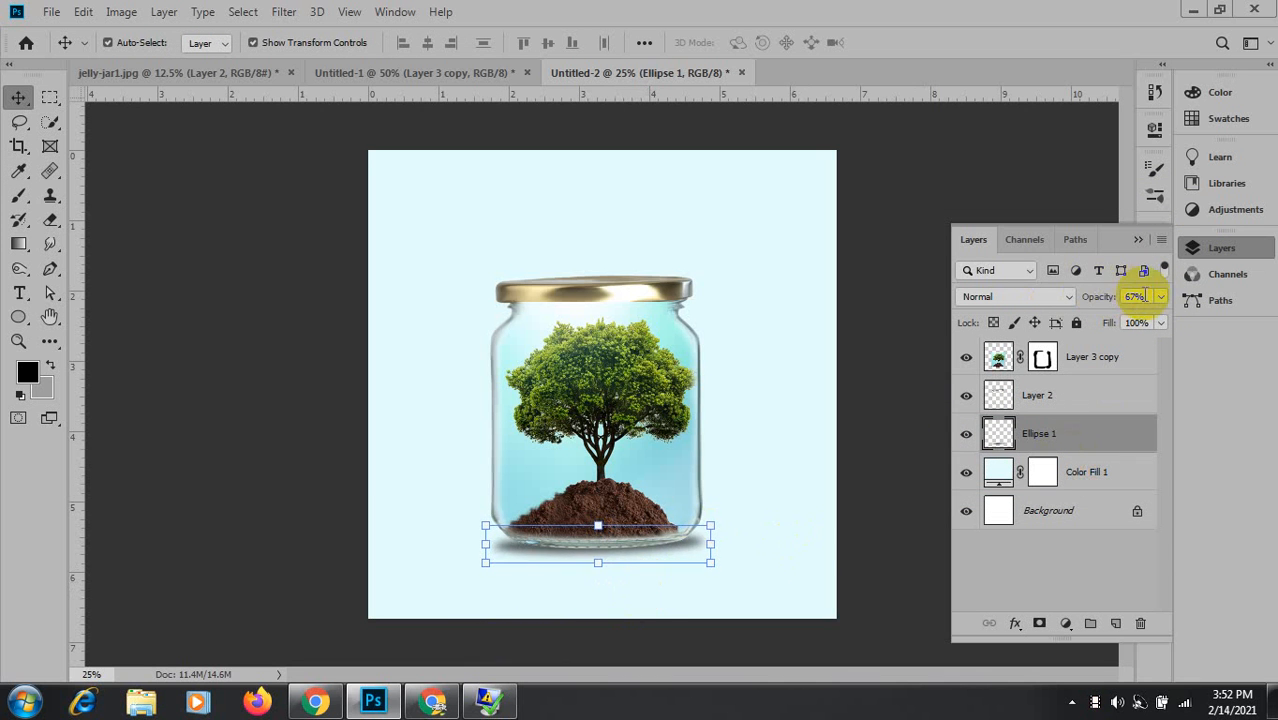
Lower the Ellipse 1 layer's fill to 83% and apply a Gaussian Blur with a 24.9 pixel radius to it.
left_click(1162, 324)
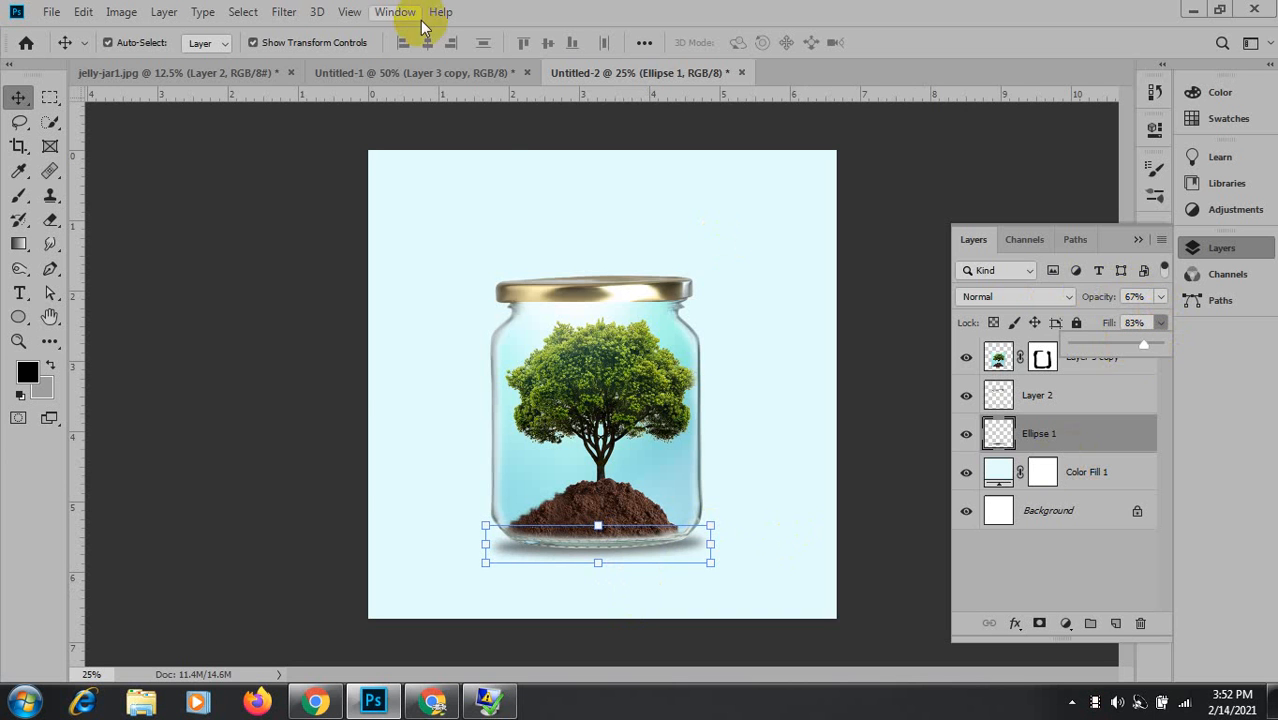
left_click(273, 14)
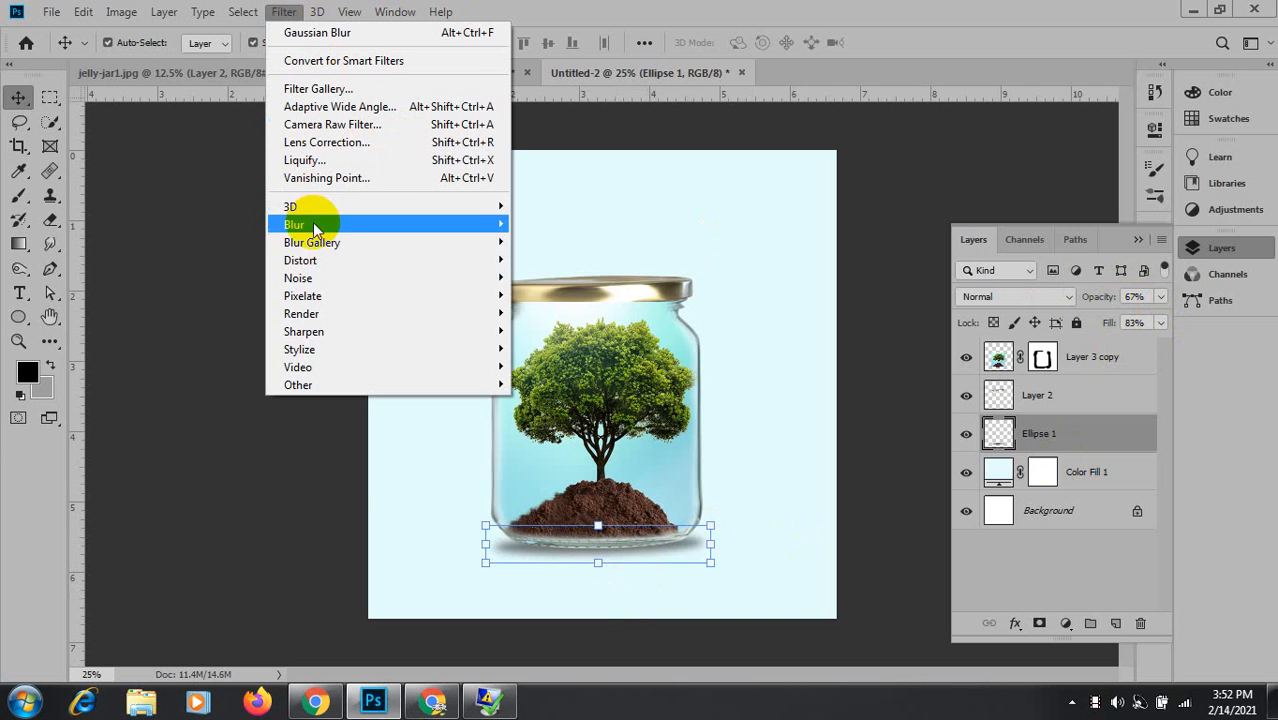
mouse_move(330, 224)
left_click(556, 295)
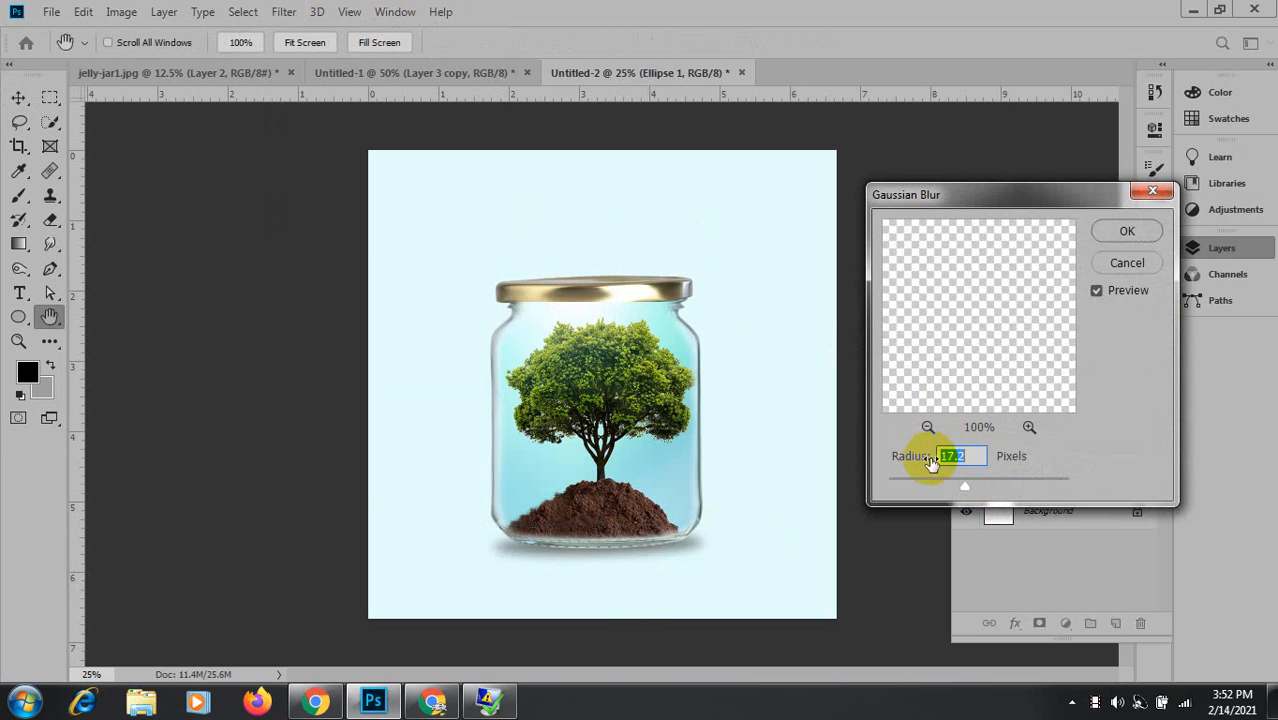
left_click_drag(932, 461, 966, 490)
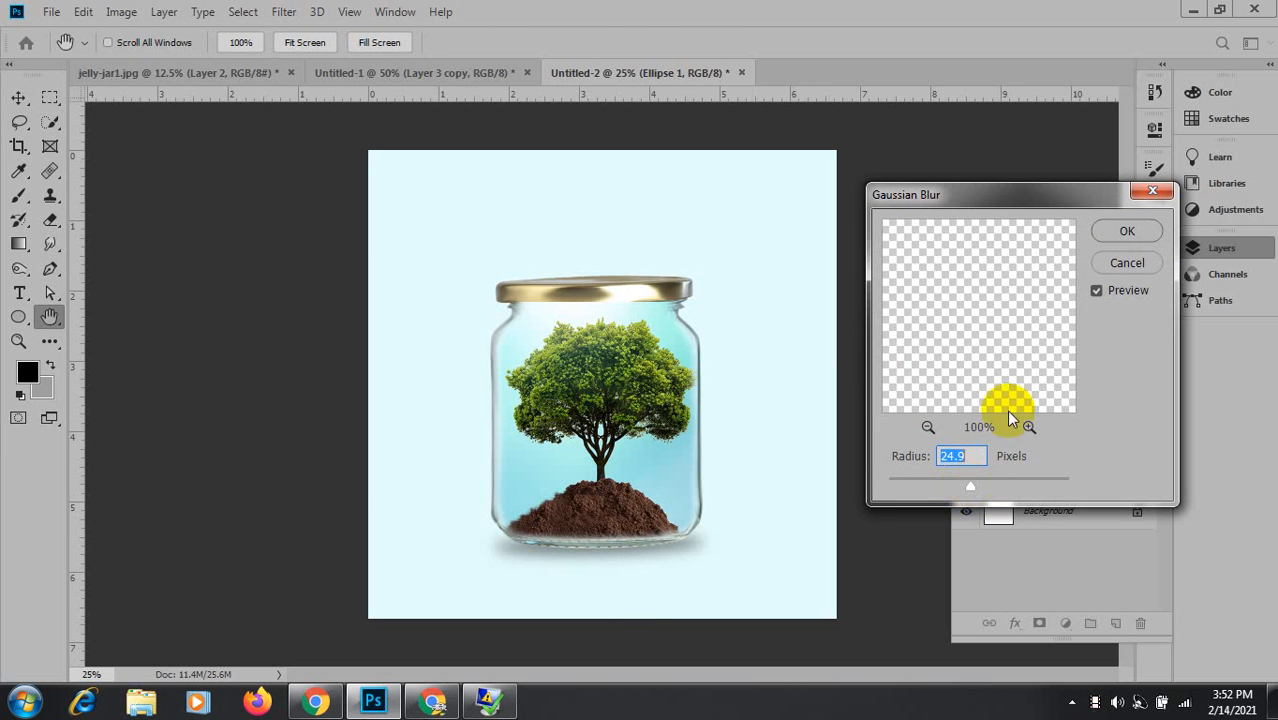
left_click(1127, 233)
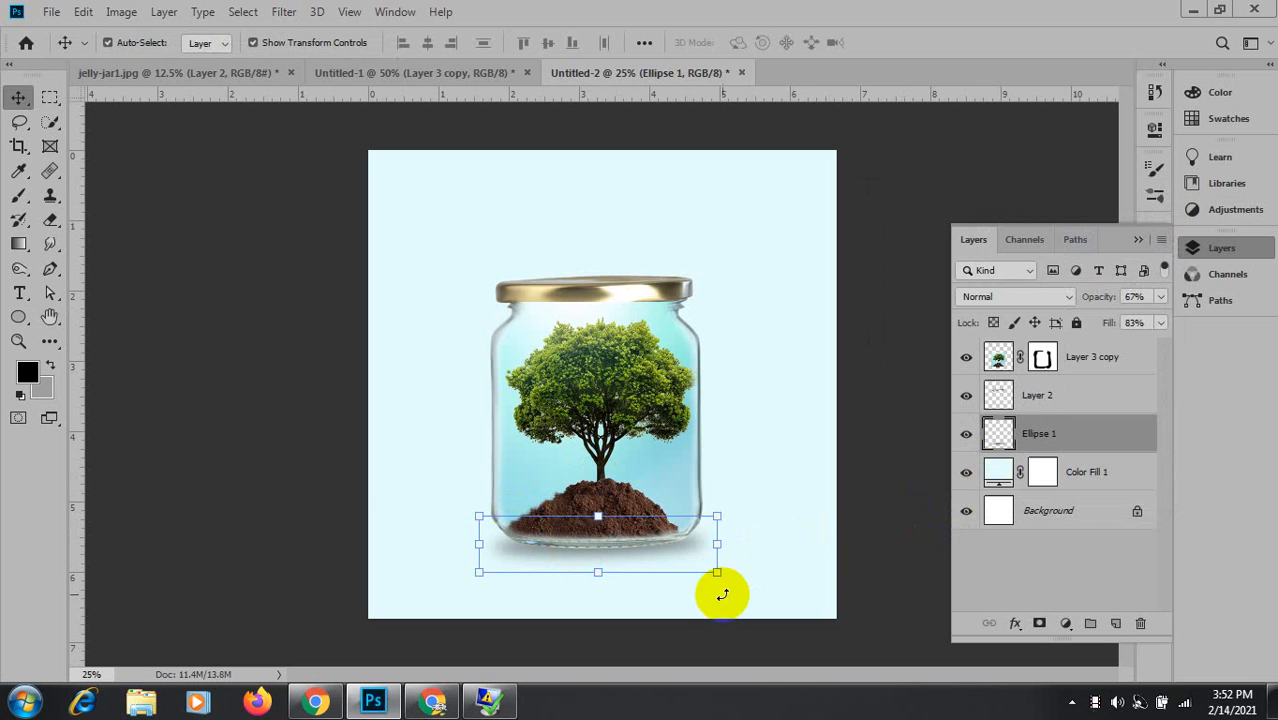
Scale the shadow to 93.82% width and 91.70% height, recentre it under the jar's base, and deselect the layer.
left_click_drag(717, 576, 708, 572)
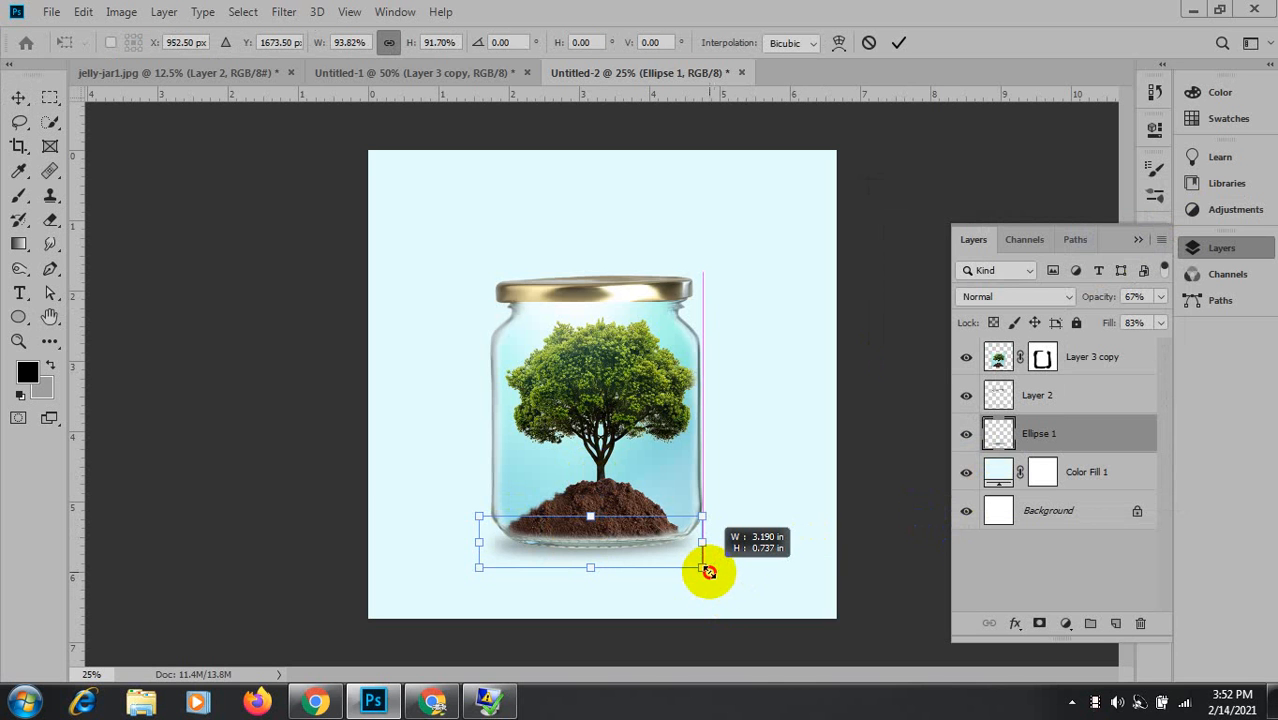
left_click_drag(577, 549, 593, 550)
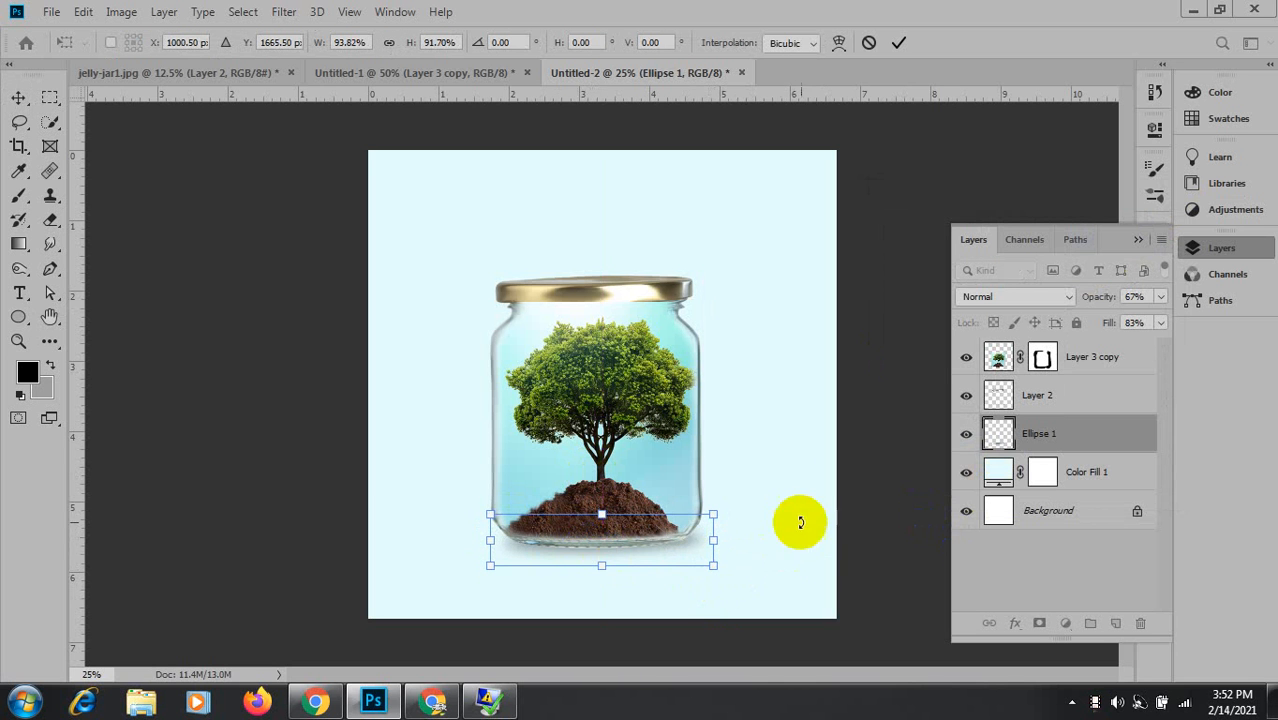
key("Return")
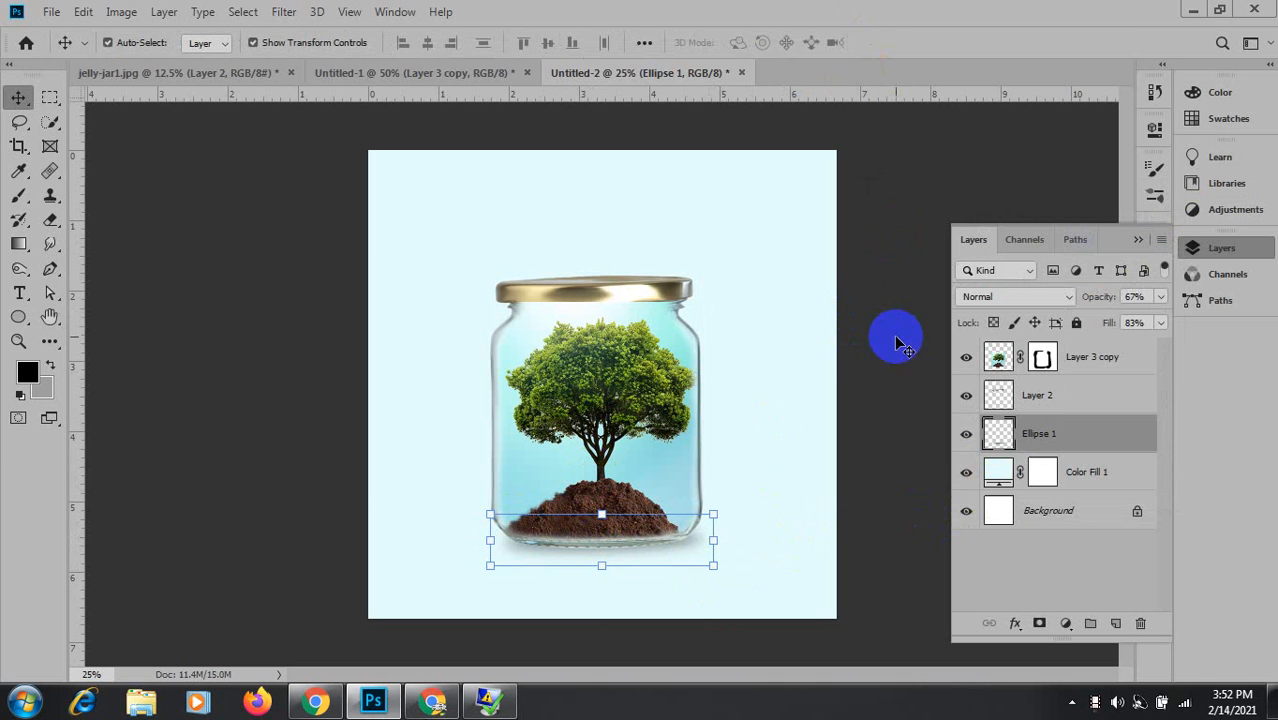
left_click(895, 338)
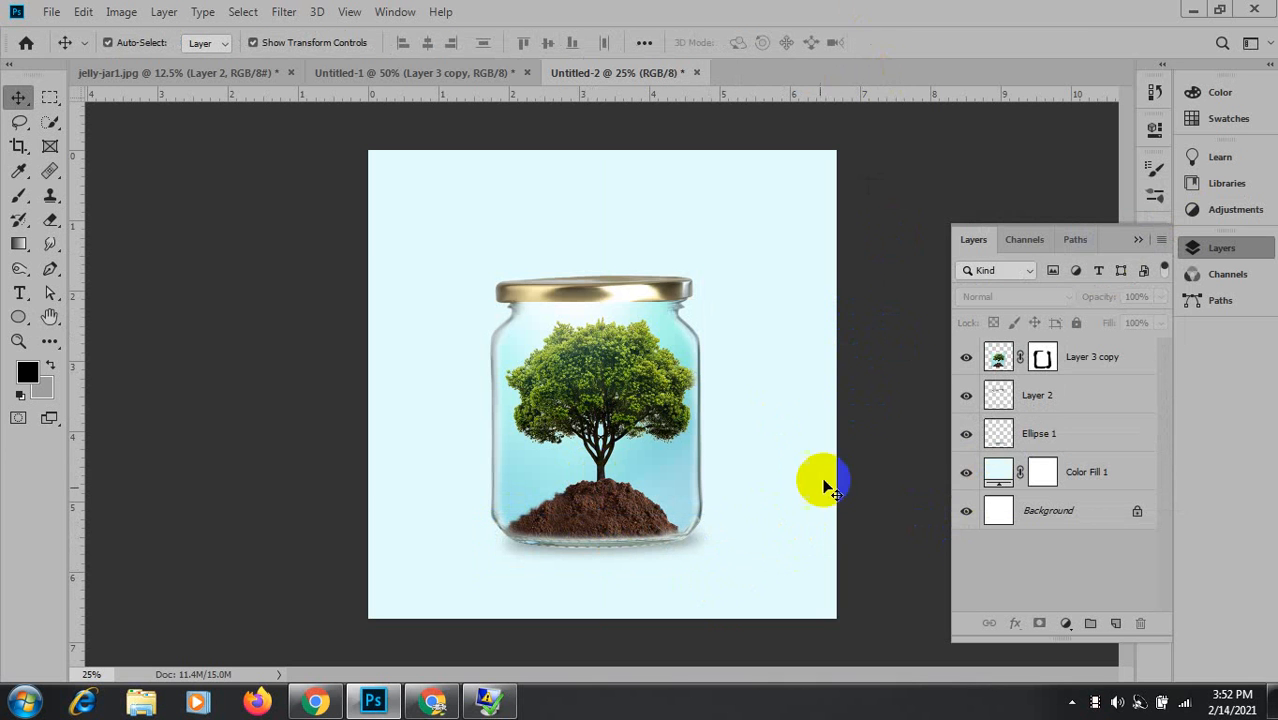
Raise the Ellipse 1 layer's opacity to 85% and its fill to 86%.
left_click(1005, 435)
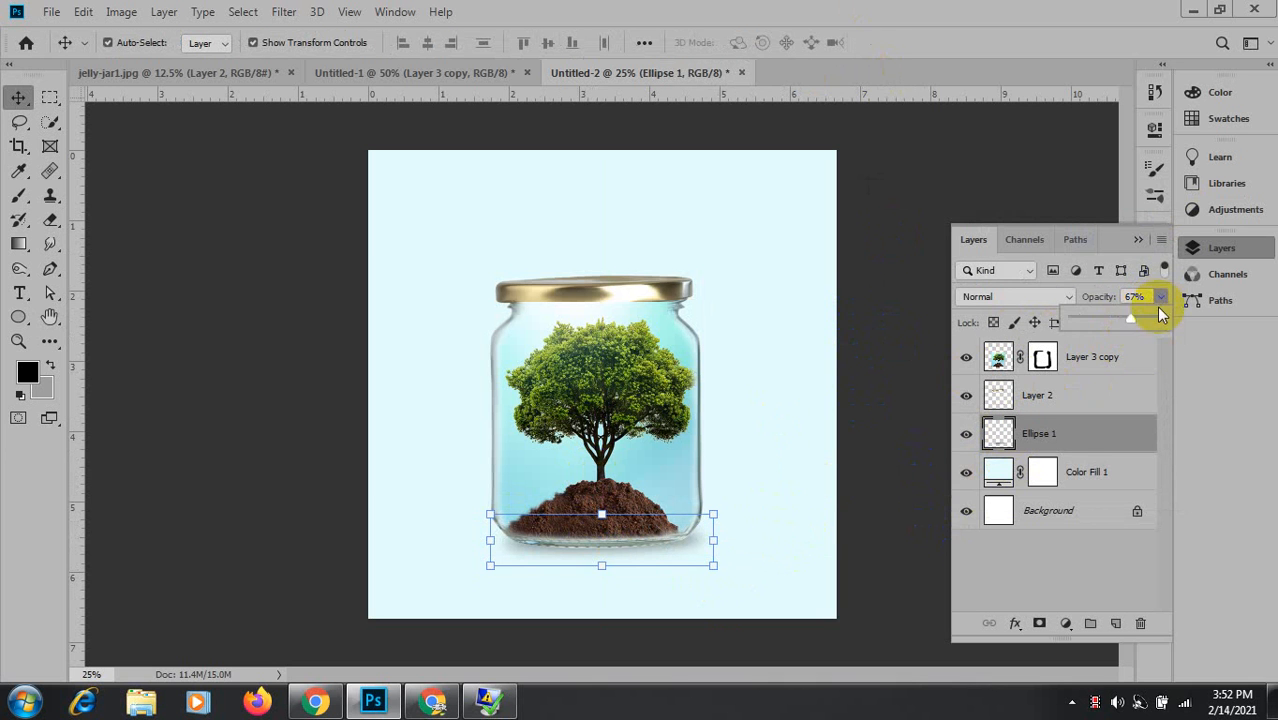
left_click_drag(1131, 320, 1143, 322)
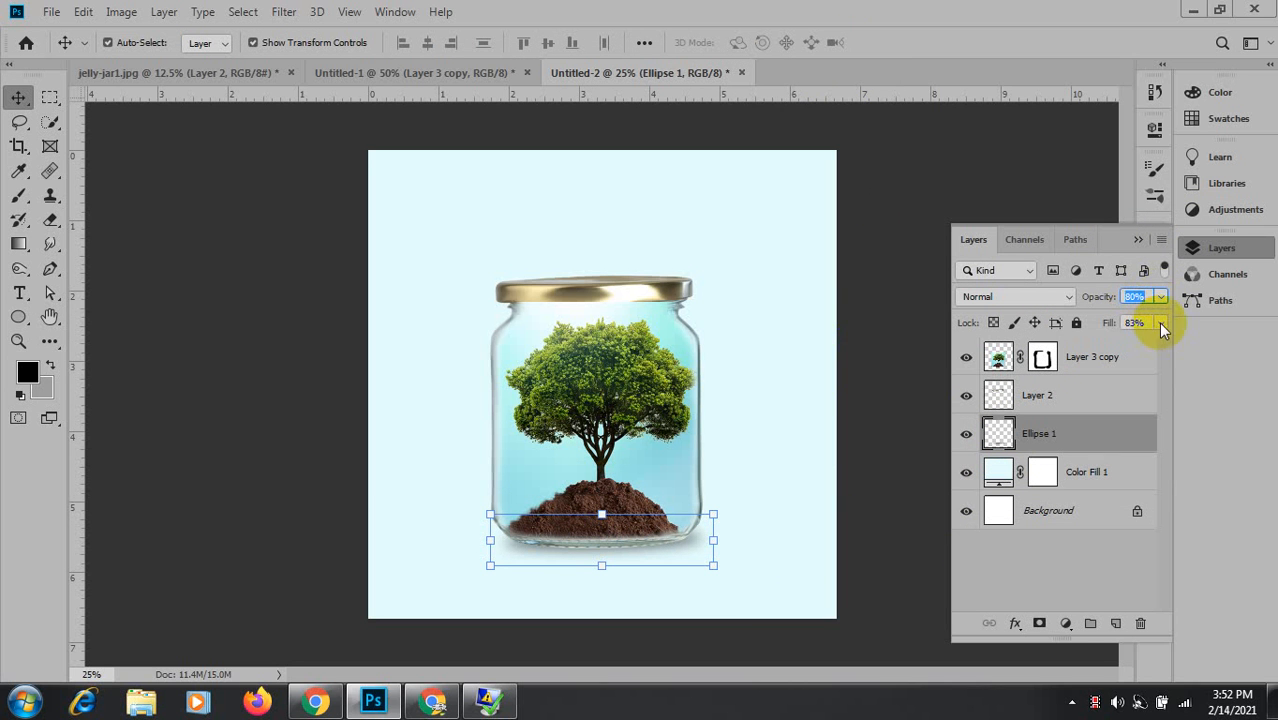
left_click(1158, 322)
left_click_drag(1141, 340, 1145, 348)
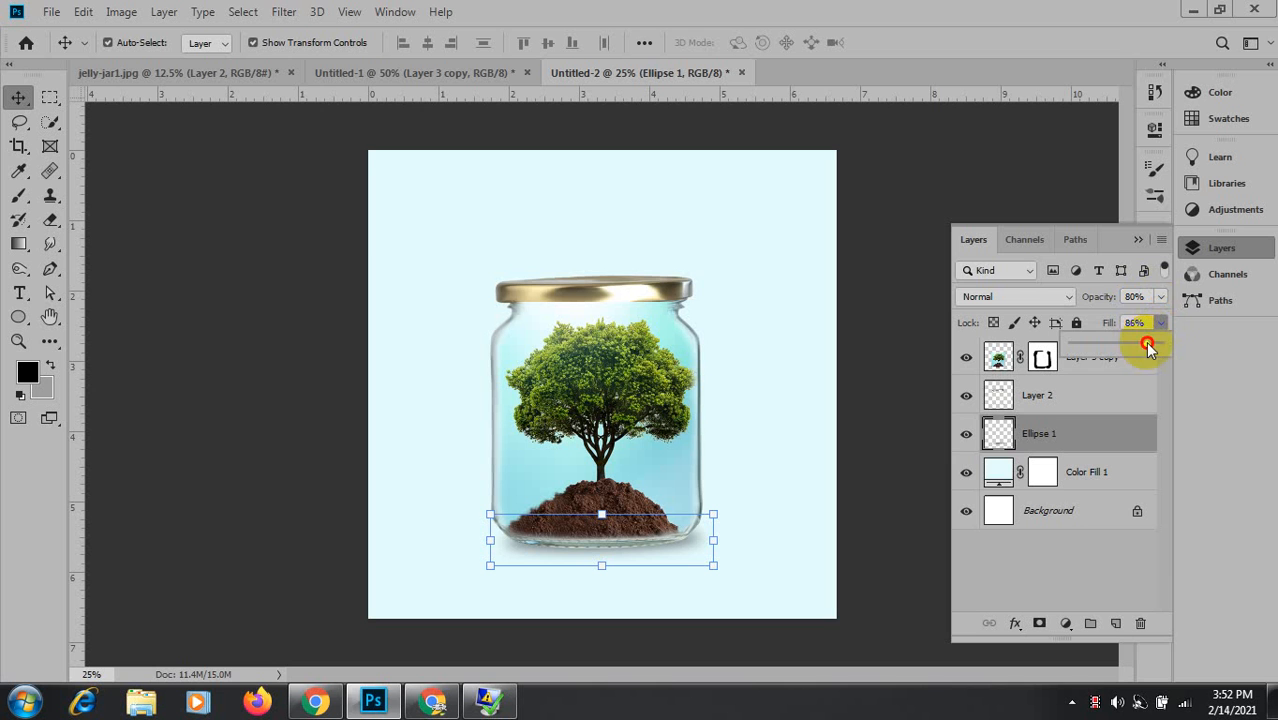
left_click(1160, 296)
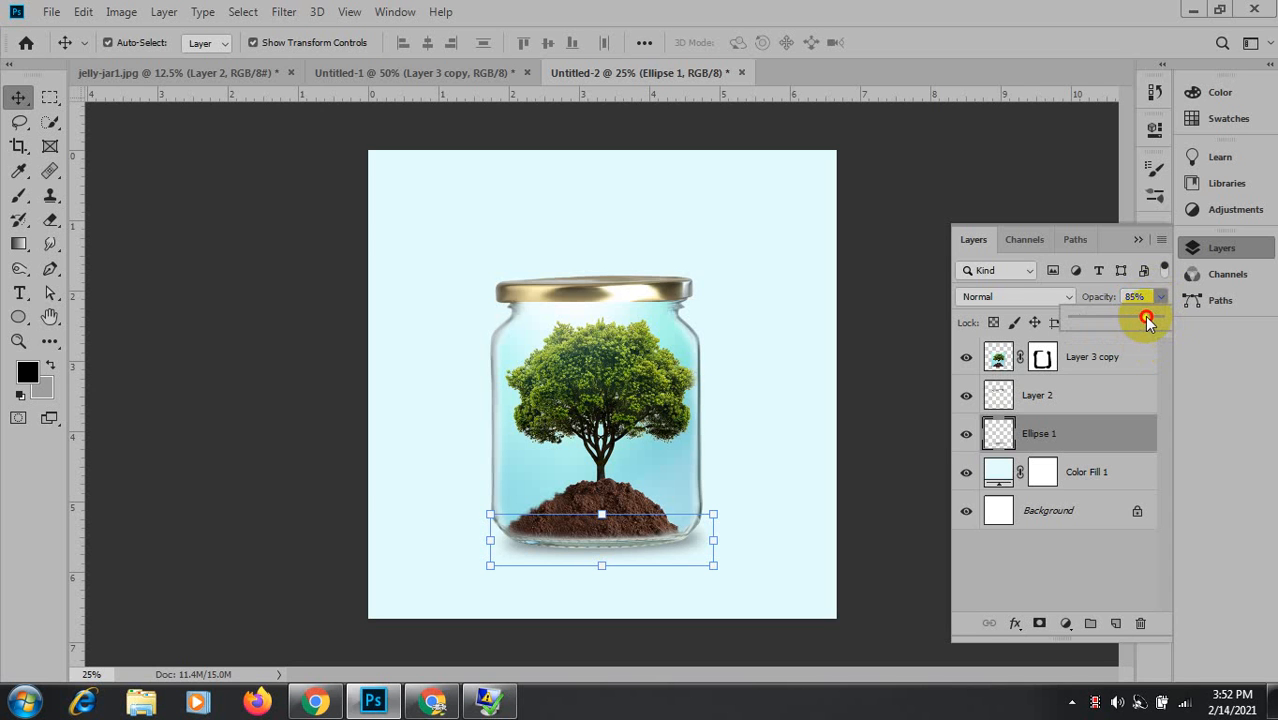